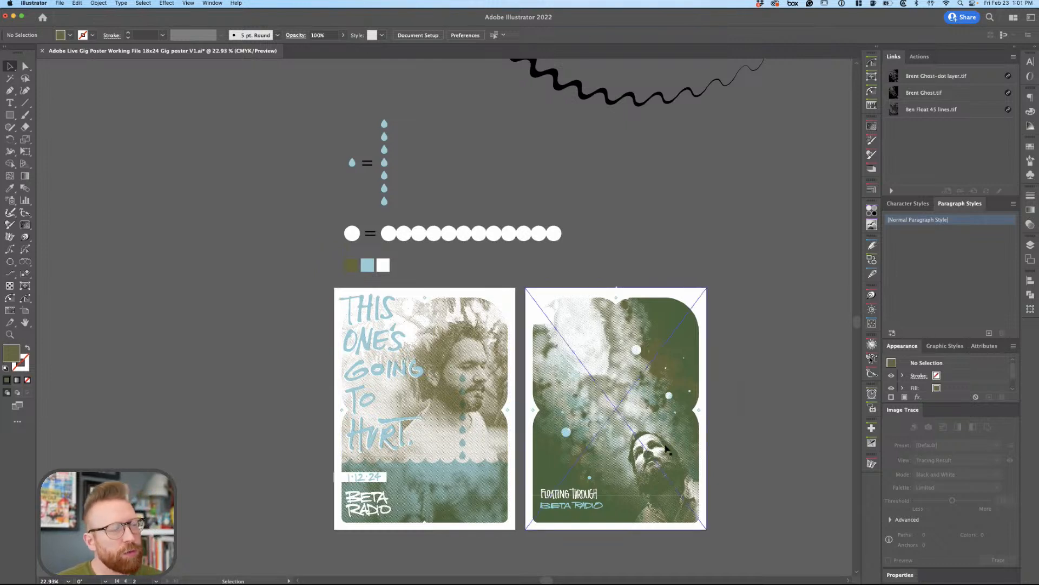
Examine the pasteboard's wavy brush samples, drop and circle patterns, colour swatches and the two Beta Radio posters below them.
{"action": "scroll", "coordinate": [441, 279], "scroll_direction": "up", "scroll_amount": 5}
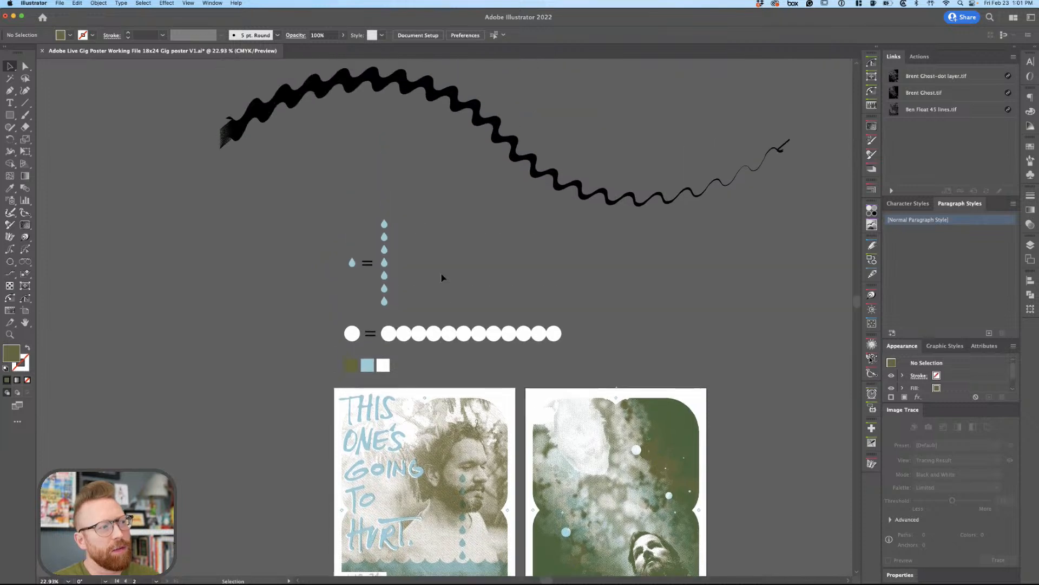
{"action": "scroll", "coordinate": [547, 265], "scroll_direction": "down", "scroll_amount": 2}
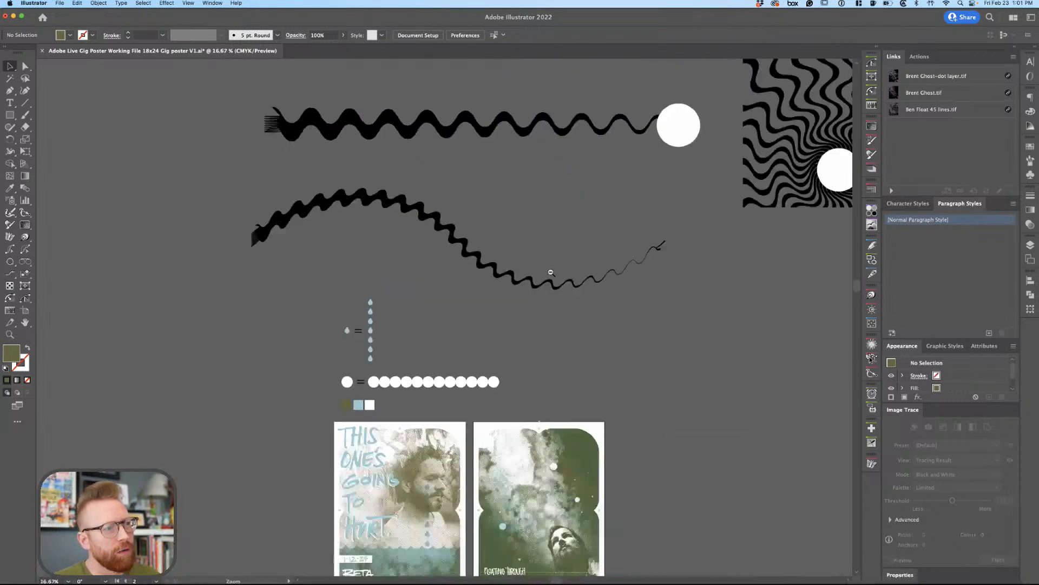
{"action": "left_click_drag", "start_coordinate": [566, 287], "coordinate": [454, 409]}
{"action": "scroll", "coordinate": [453, 409], "scroll_direction": "down", "scroll_amount": 2}
{"action": "scroll", "coordinate": [444, 428], "scroll_direction": "up", "scroll_amount": 2}
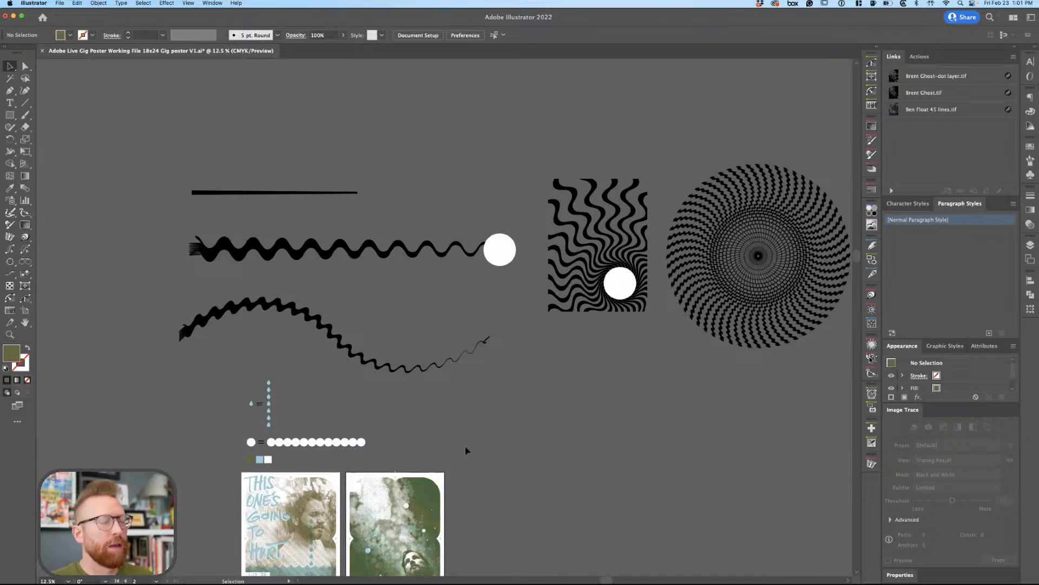
{"action": "scroll", "coordinate": [453, 431], "scroll_direction": "down", "scroll_amount": 2}
{"action": "scroll", "coordinate": [452, 430], "scroll_direction": "left", "scroll_amount": 2}
{"action": "scroll", "coordinate": [453, 430], "scroll_direction": "down", "scroll_amount": 1}
{"action": "scroll", "coordinate": [453, 431], "scroll_direction": "left", "scroll_amount": 1}
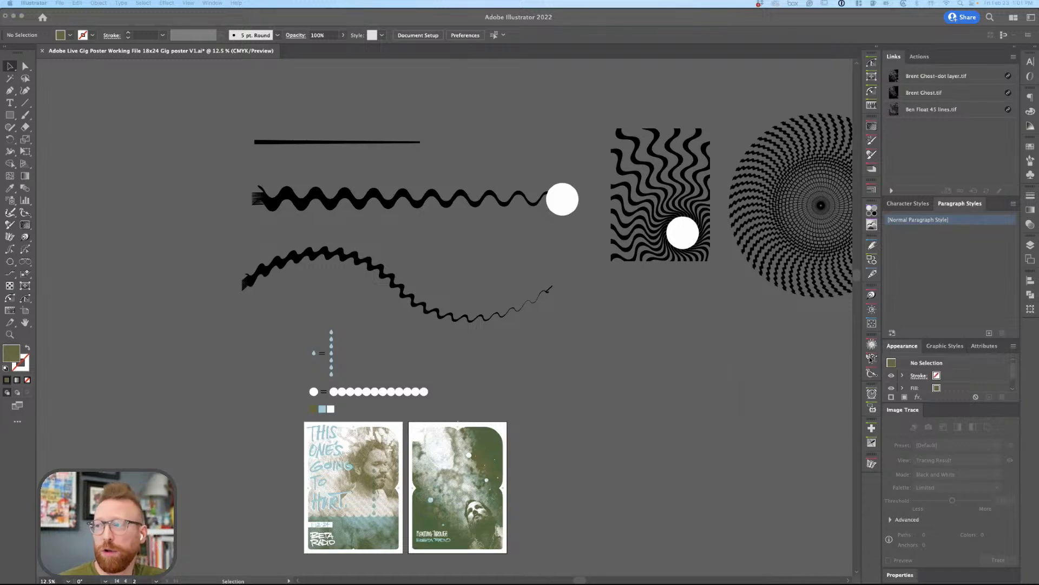
Switch to Chrome, enlarge its window and browse the free "sad contemplation" photo results on Adobe Stock.
{"action": "key", "text": "super+Tab"}
{"action": "scroll", "coordinate": [646, 262], "scroll_direction": "up", "scroll_amount": 1}
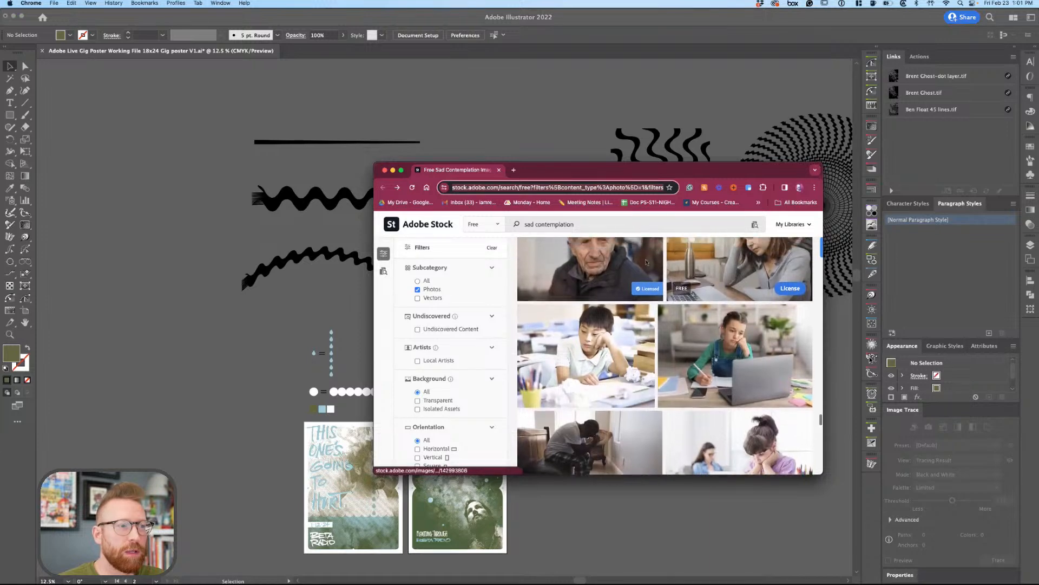
{"action": "scroll", "coordinate": [646, 262], "scroll_direction": "up", "scroll_amount": 1}
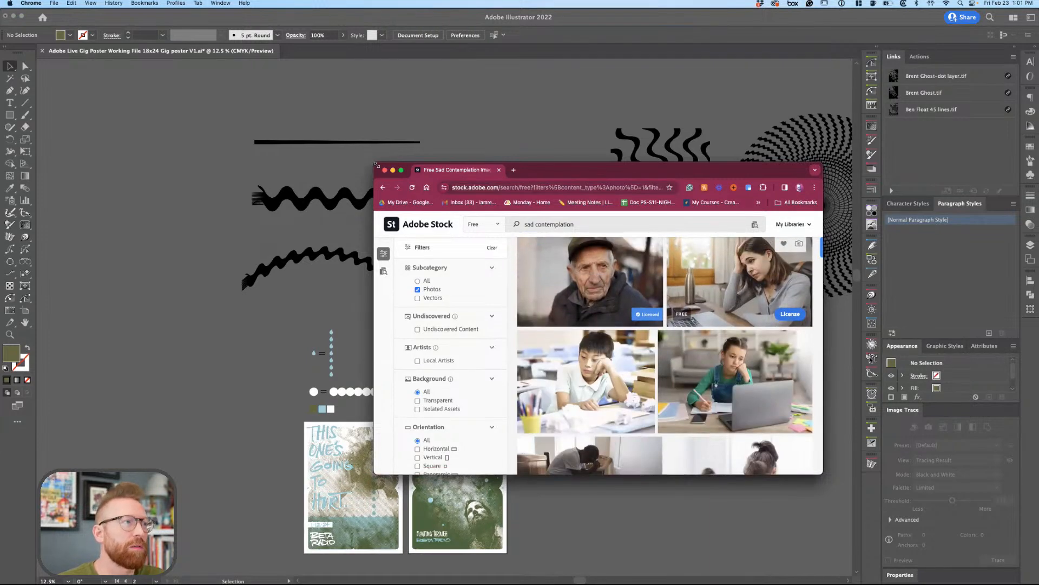
{"action": "left_click_drag", "start_coordinate": [376, 164], "coordinate": [242, 29]}
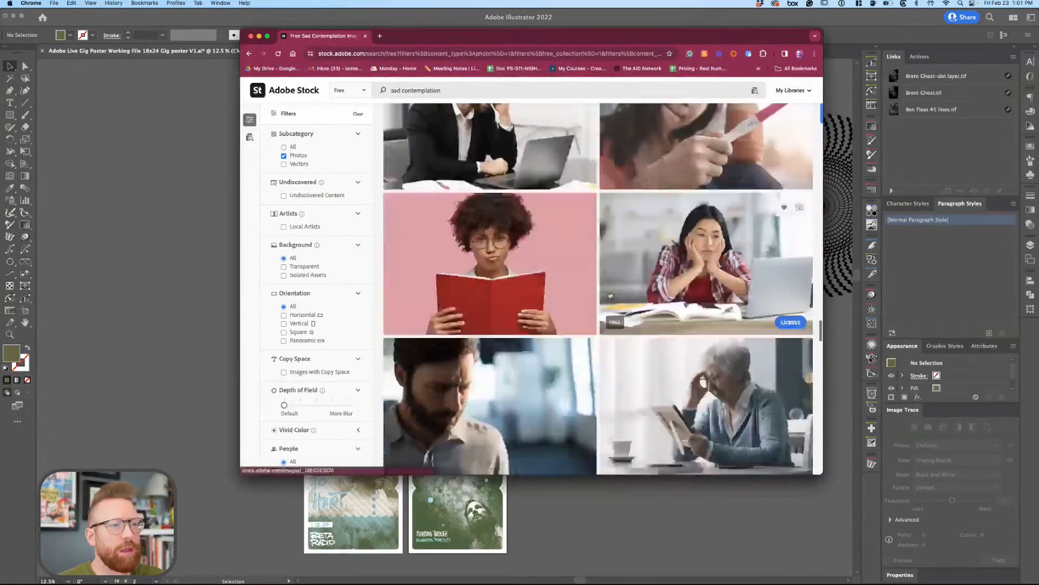
{"action": "scroll", "coordinate": [611, 295], "scroll_direction": "down", "scroll_amount": 3}
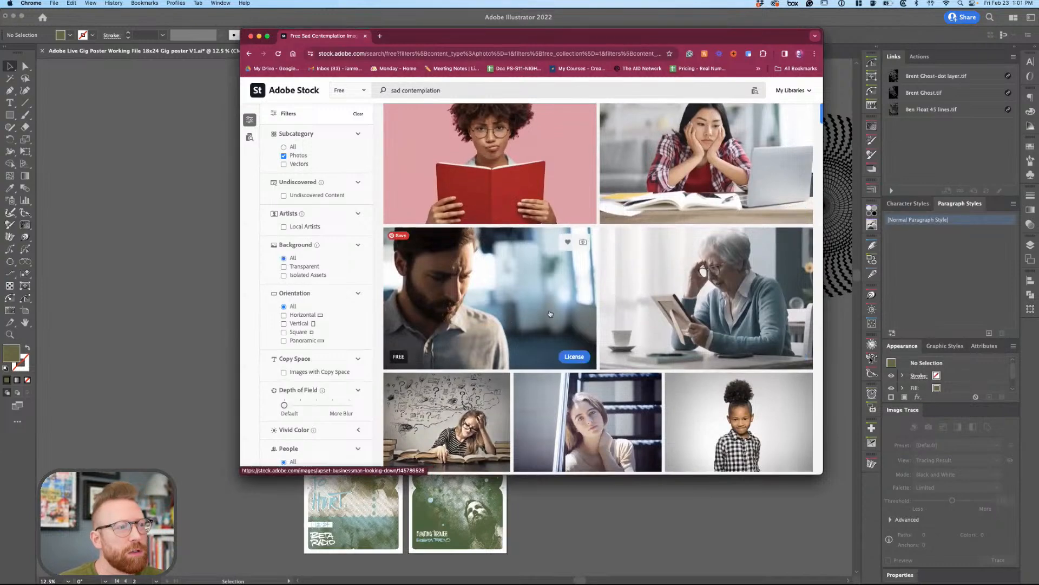
{"action": "scroll", "coordinate": [550, 314], "scroll_direction": "up", "scroll_amount": 10}
{"action": "scroll", "coordinate": [550, 314], "scroll_direction": "down", "scroll_amount": 7}
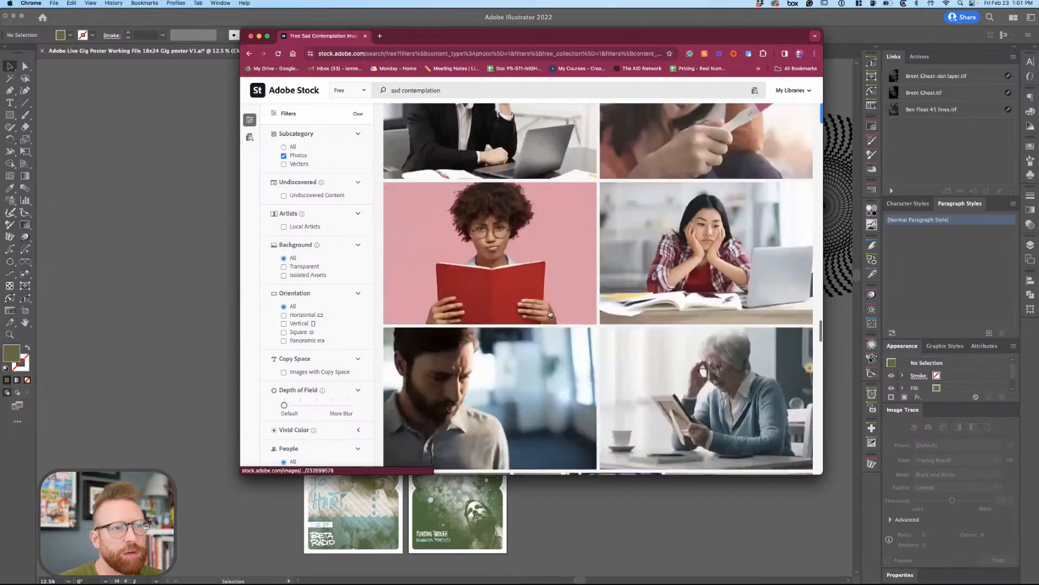
{"action": "scroll", "coordinate": [550, 314], "scroll_direction": "down", "scroll_amount": 10}
{"action": "scroll", "coordinate": [550, 314], "scroll_direction": "down", "scroll_amount": 3}
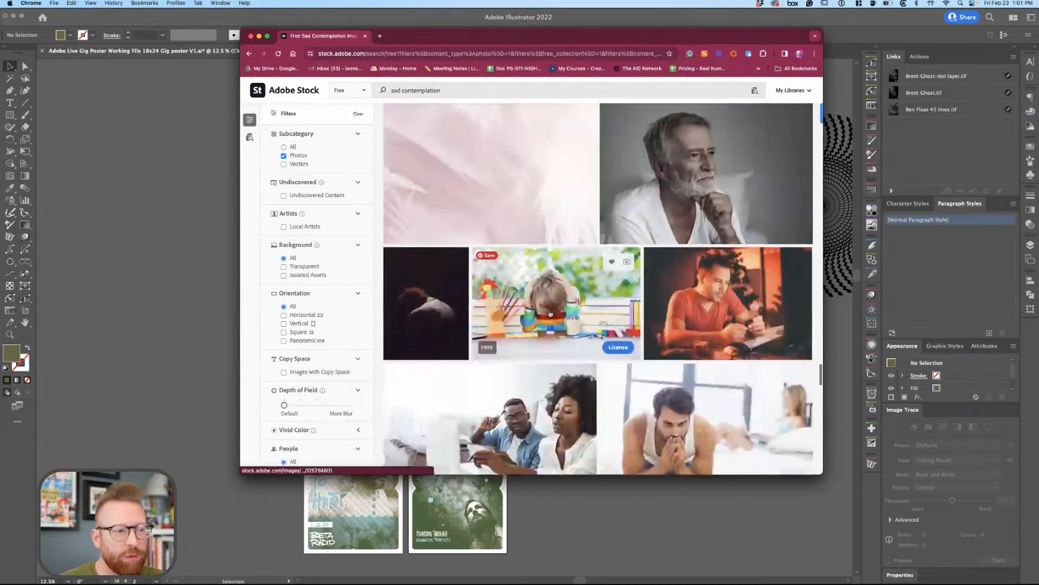
{"action": "scroll", "coordinate": [550, 313], "scroll_direction": "down", "scroll_amount": 3}
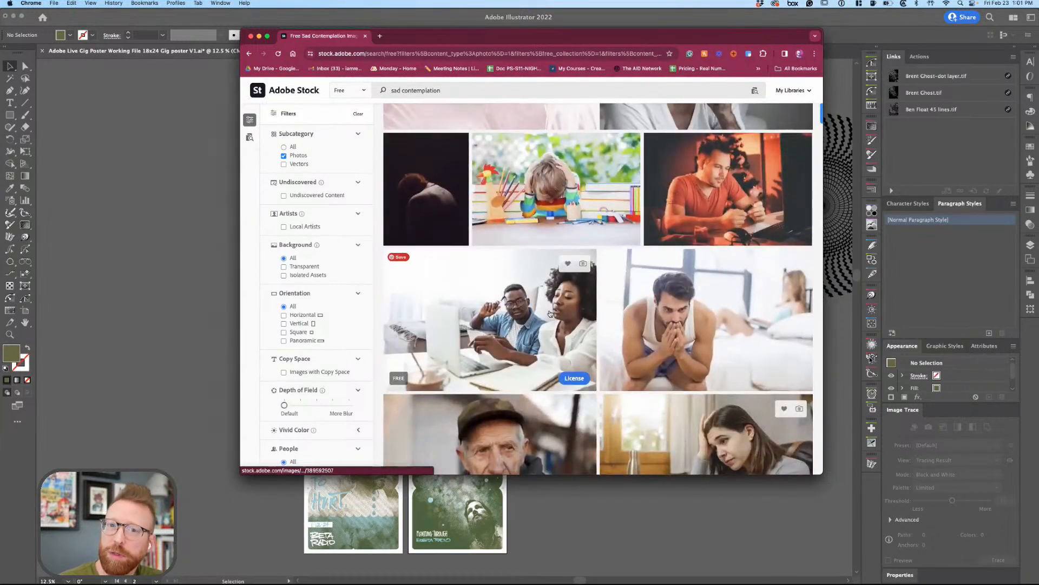
{"action": "scroll", "coordinate": [550, 314], "scroll_direction": "down", "scroll_amount": 3}
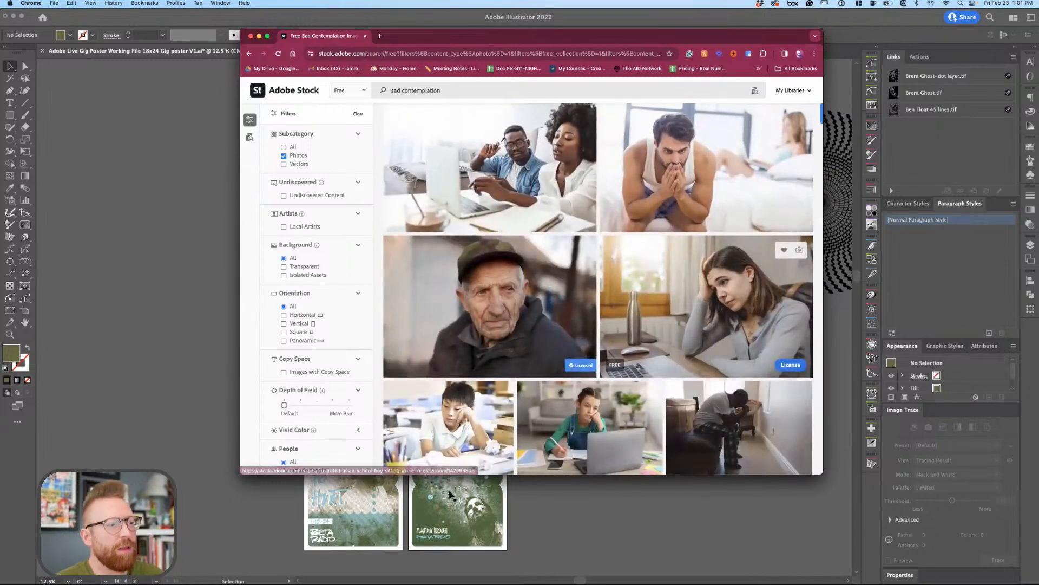
Return to Illustrator and inspect the two posters' halftone line texture up close, then both artboards together.
{"action": "key", "text": "super+Tab"}
{"action": "scroll", "coordinate": [243, 404], "scroll_direction": "right", "scroll_amount": 2}
{"action": "left_click_drag", "start_coordinate": [243, 404], "coordinate": [394, 494]}
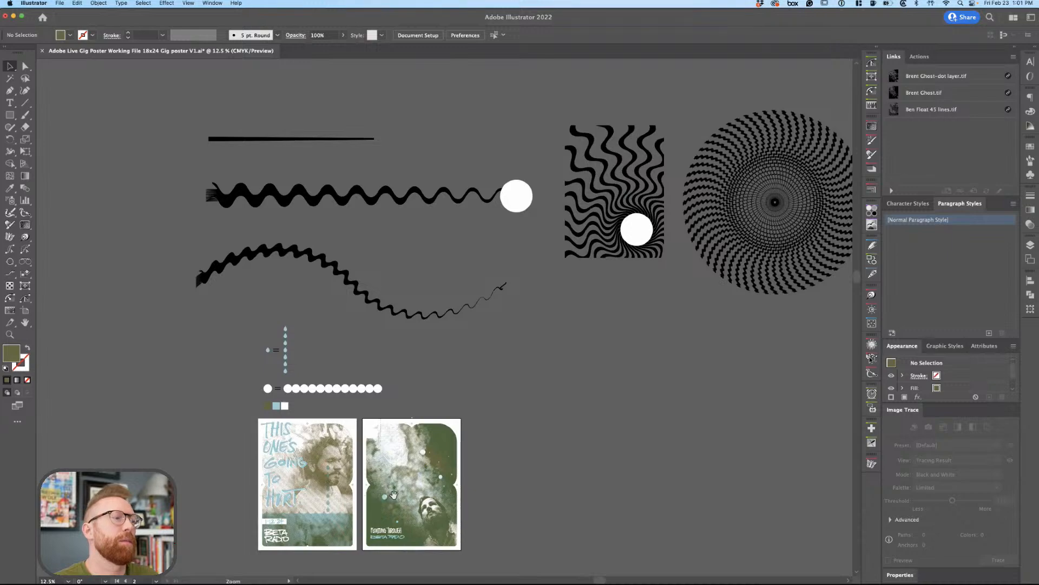
{"action": "scroll", "coordinate": [507, 273], "scroll_direction": "down", "scroll_amount": 3}
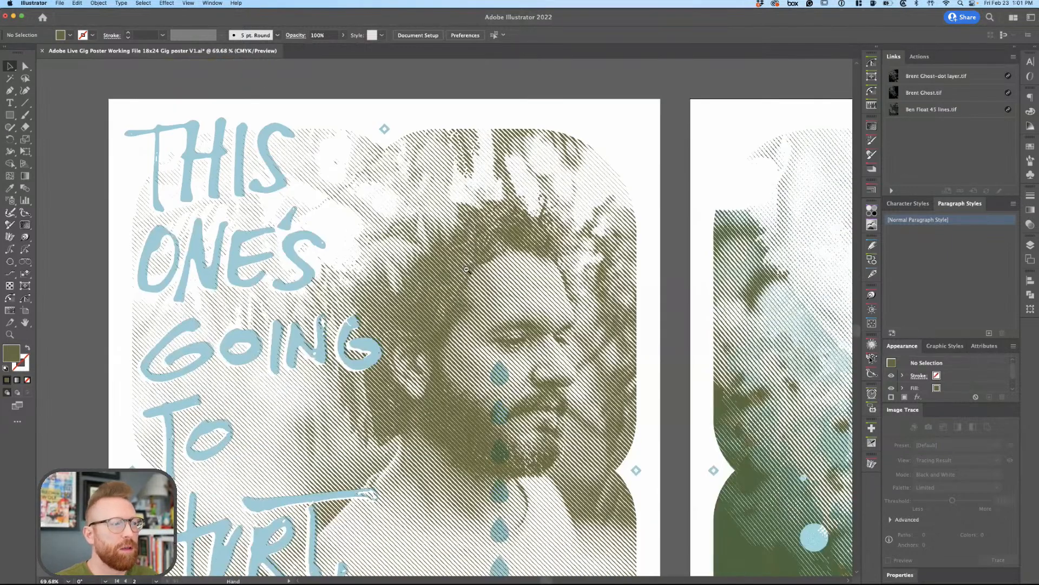
{"action": "scroll", "coordinate": [508, 273], "scroll_direction": "down", "scroll_amount": 3}
{"action": "scroll", "coordinate": [496, 215], "scroll_direction": "up", "scroll_amount": 2}
{"action": "scroll", "coordinate": [495, 215], "scroll_direction": "down", "scroll_amount": 2}
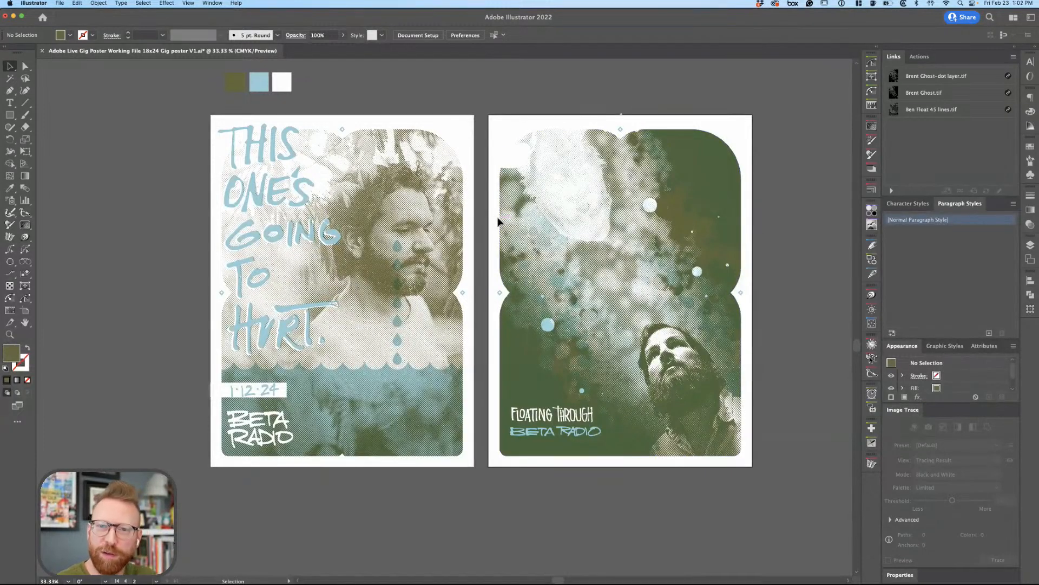
Bring up the Chrome window with the Adobe Stock results and minimize it.
{"action": "key", "text": "ctrl+Up"}
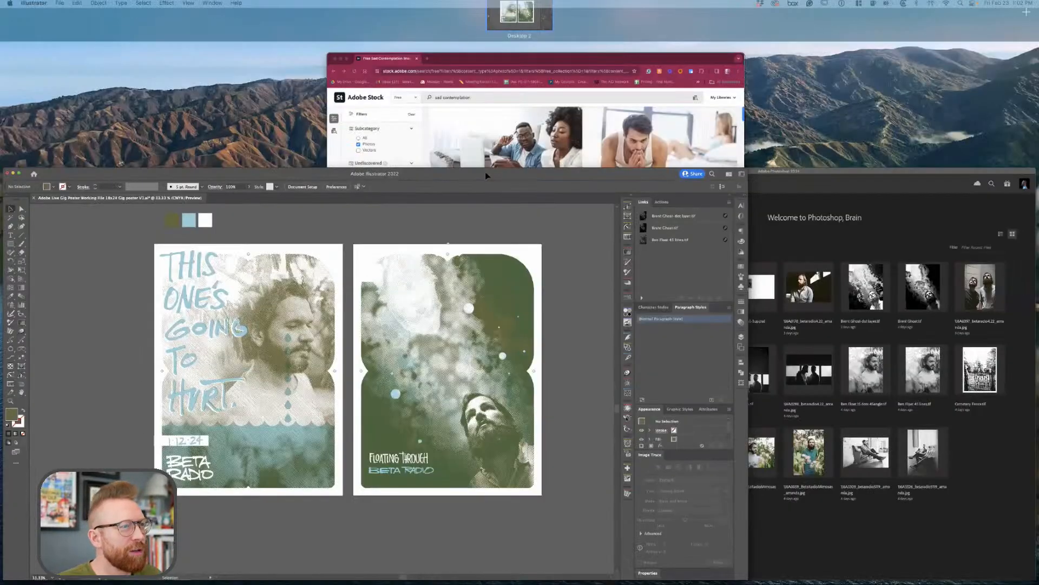
{"action": "left_click", "coordinate": [486, 172]}
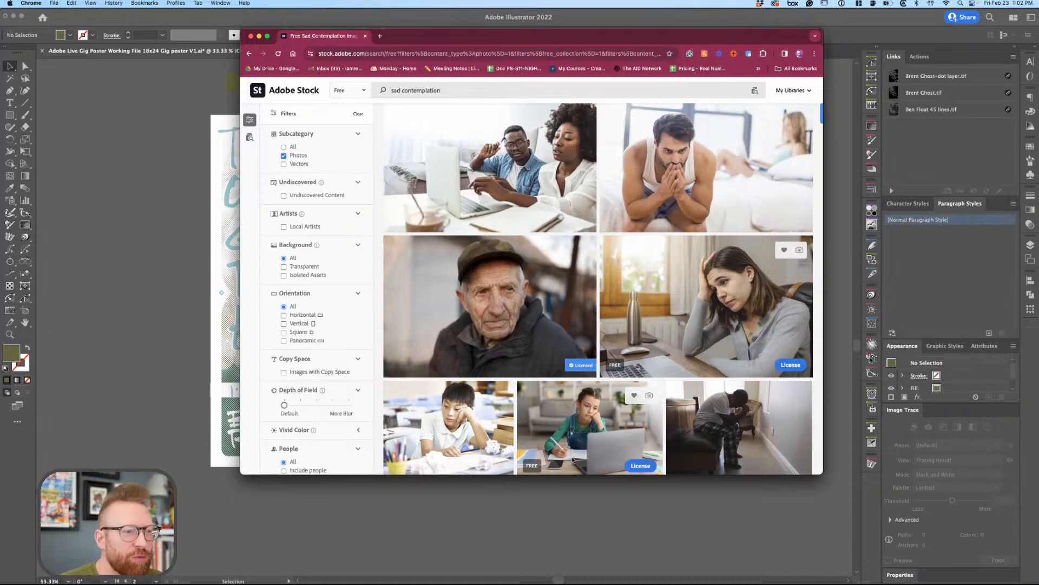
{"action": "left_click", "coordinate": [259, 36]}
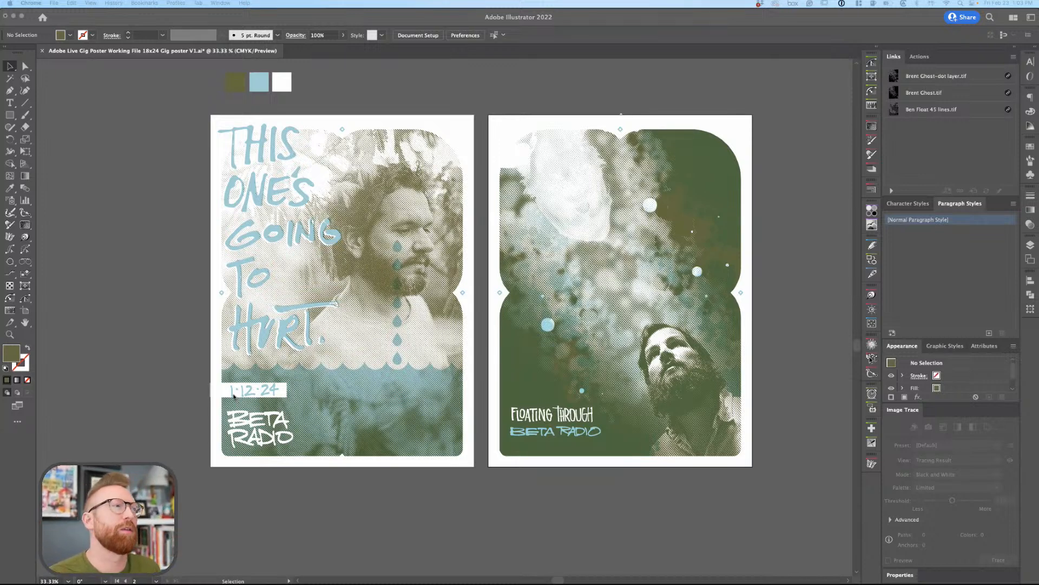
Return to Illustrator and review the two posters along with the drop, circle and swatch samples above them.
{"action": "left_click", "coordinate": [190, 345]}
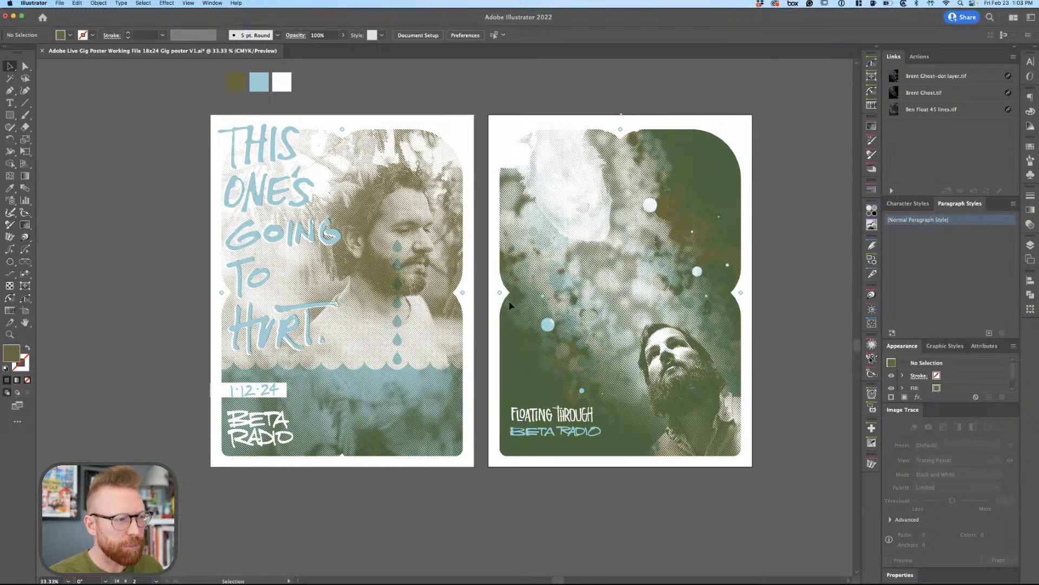
{"action": "left_click_drag", "start_coordinate": [509, 306], "coordinate": [496, 525]}
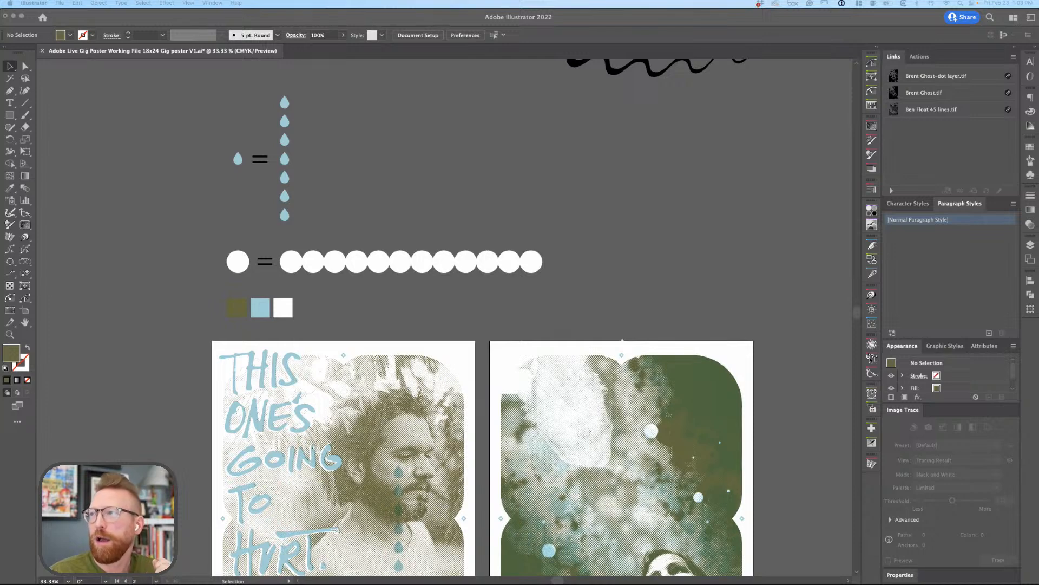
{"action": "scroll", "coordinate": [276, 207], "scroll_direction": "down", "scroll_amount": 5}
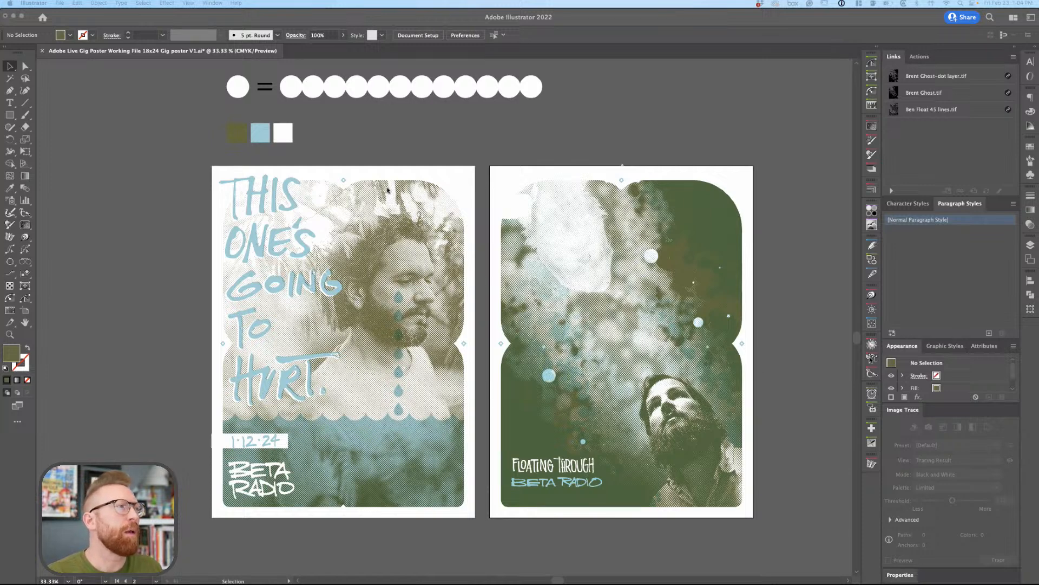
{"action": "scroll", "coordinate": [385, 191], "scroll_direction": "up", "scroll_amount": 2}
{"action": "scroll", "coordinate": [385, 191], "scroll_direction": "up", "scroll_amount": 8}
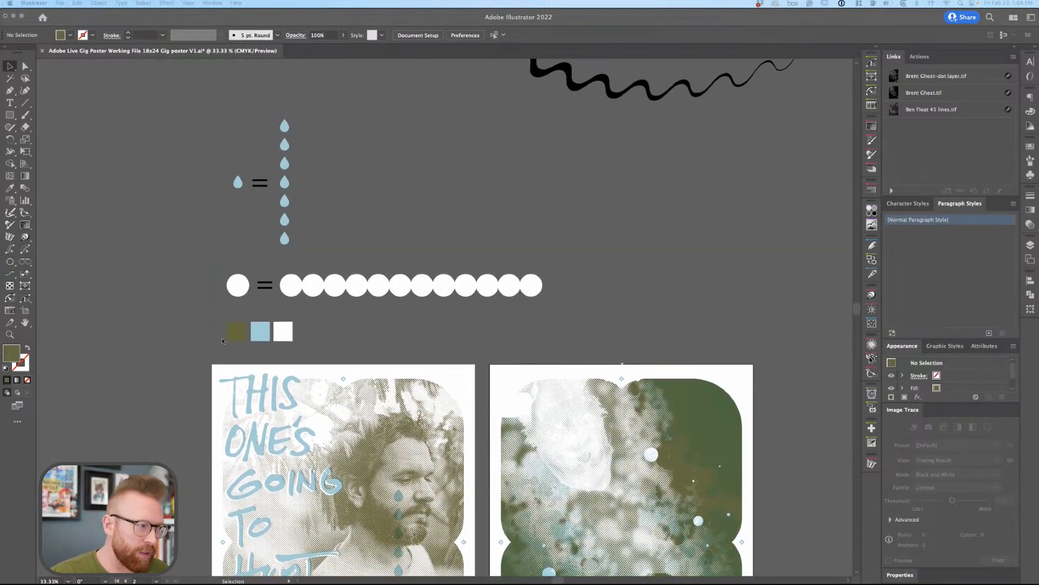
Select the three colour swatches above the posters, then the single white circle and the single blue drop to point them out.
{"action": "left_click_drag", "start_coordinate": [319, 346], "coordinate": [226, 331]}
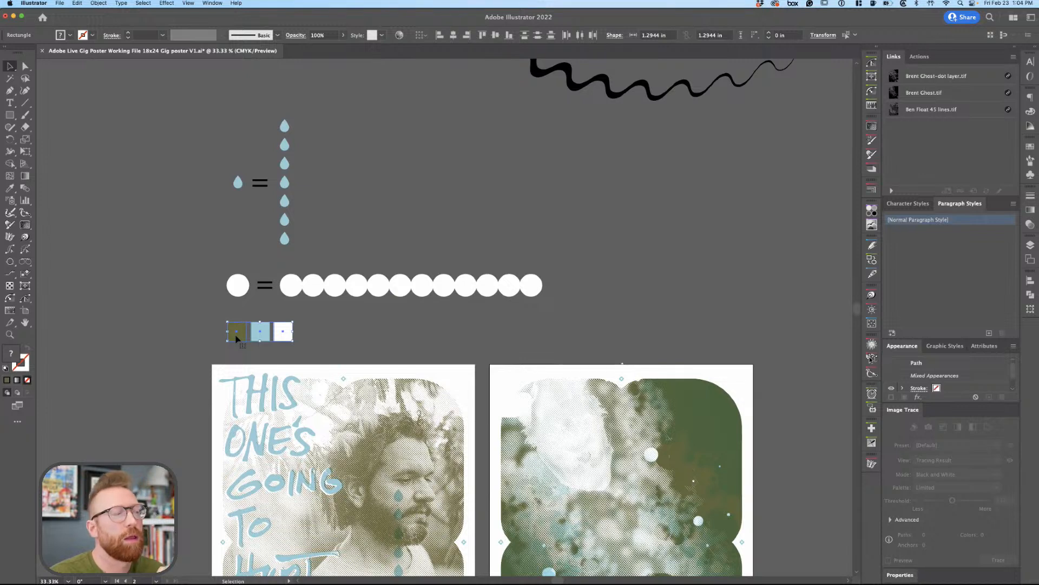
{"action": "scroll", "coordinate": [287, 333], "scroll_direction": "down", "scroll_amount": 2}
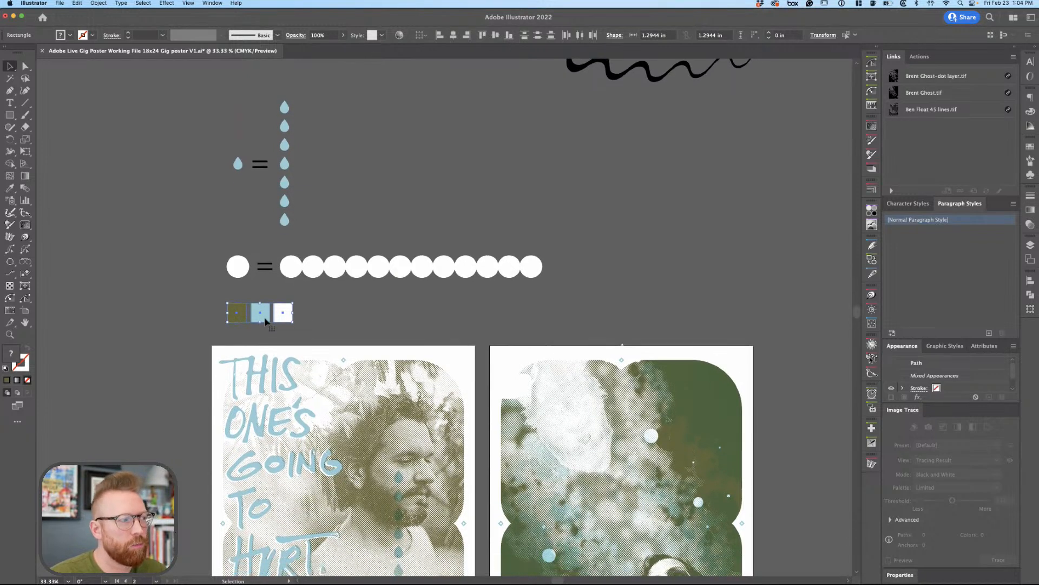
{"action": "left_click", "coordinate": [239, 319]}
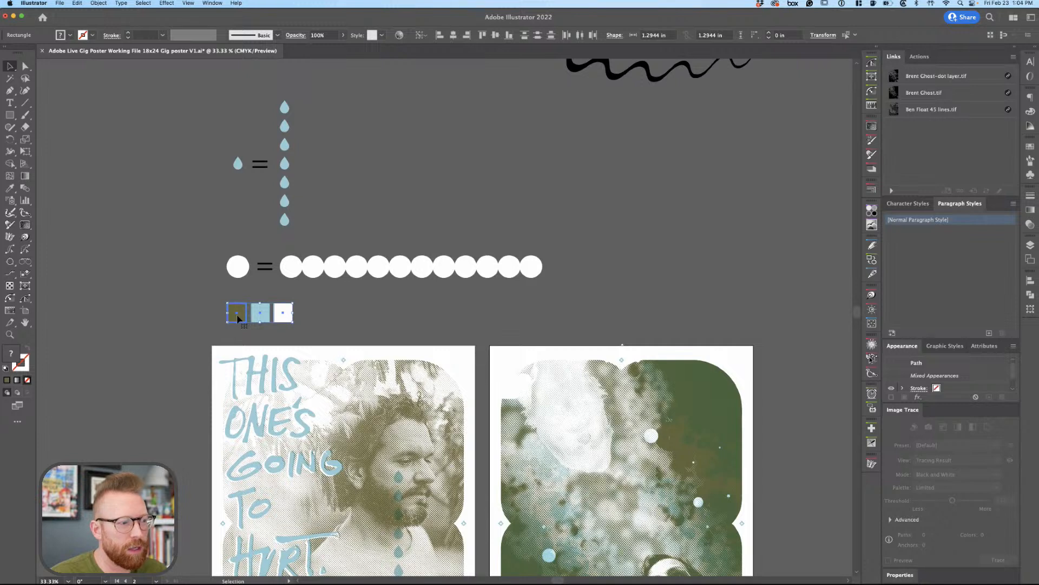
{"action": "left_click", "coordinate": [340, 310]}
{"action": "scroll", "coordinate": [311, 299], "scroll_direction": "up", "scroll_amount": 5}
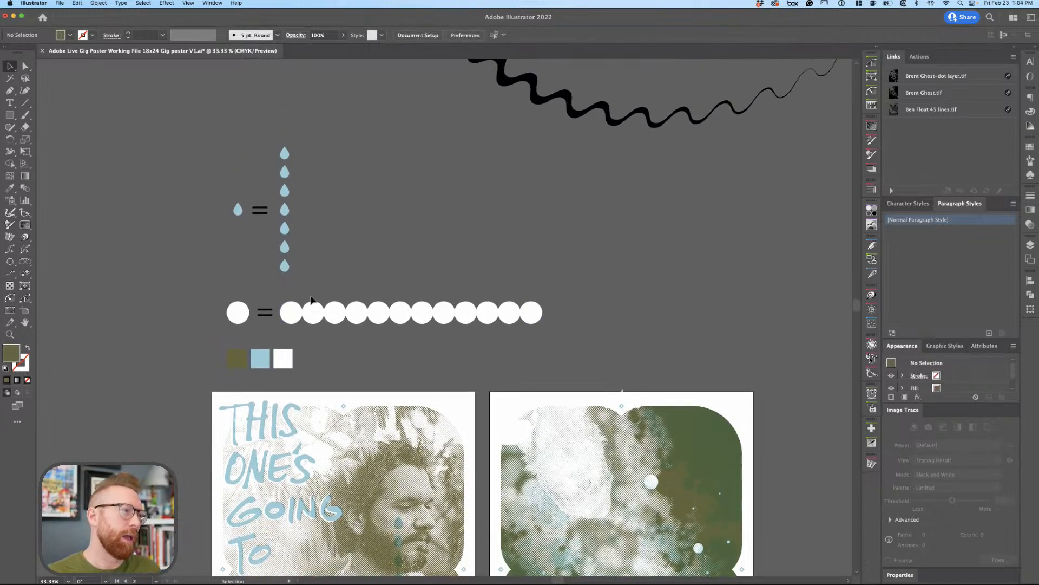
{"action": "left_click", "coordinate": [238, 317]}
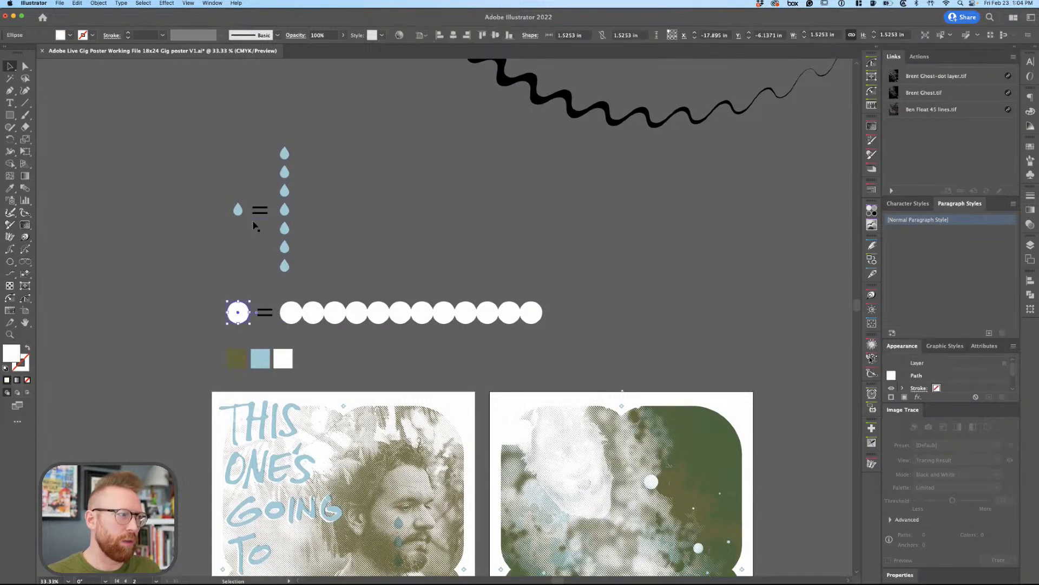
{"action": "left_click", "coordinate": [237, 209]}
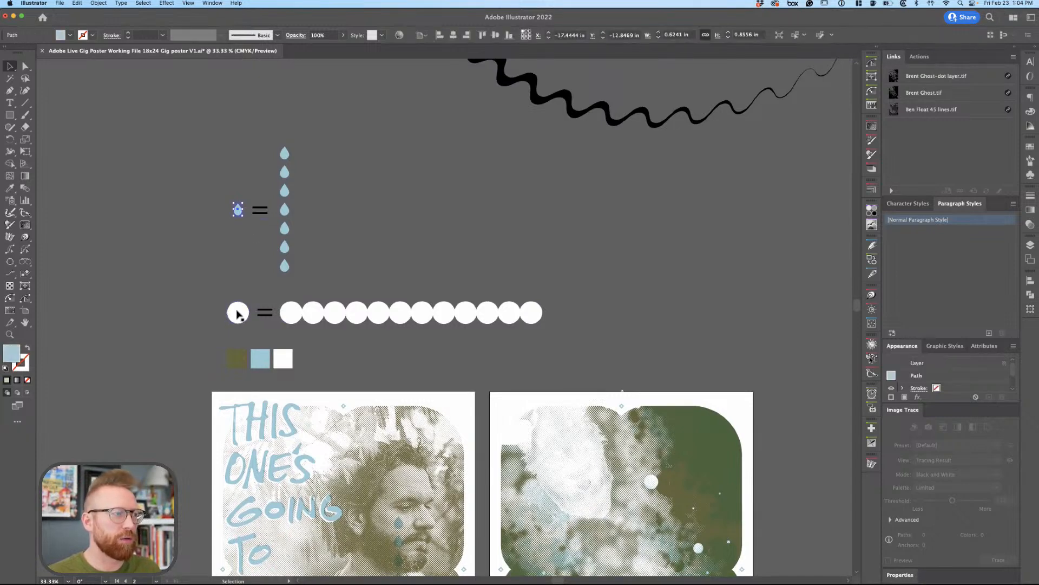
Draw a light blue ellipse about 2.18 by 3.41 in beside the drop sample and convert its top anchor to a corner, forming a teardrop.
{"action": "scroll", "coordinate": [234, 306], "scroll_direction": "left", "scroll_amount": 15}
{"action": "scroll", "coordinate": [234, 306], "scroll_direction": "down", "scroll_amount": 2}
{"action": "key", "text": "l"}
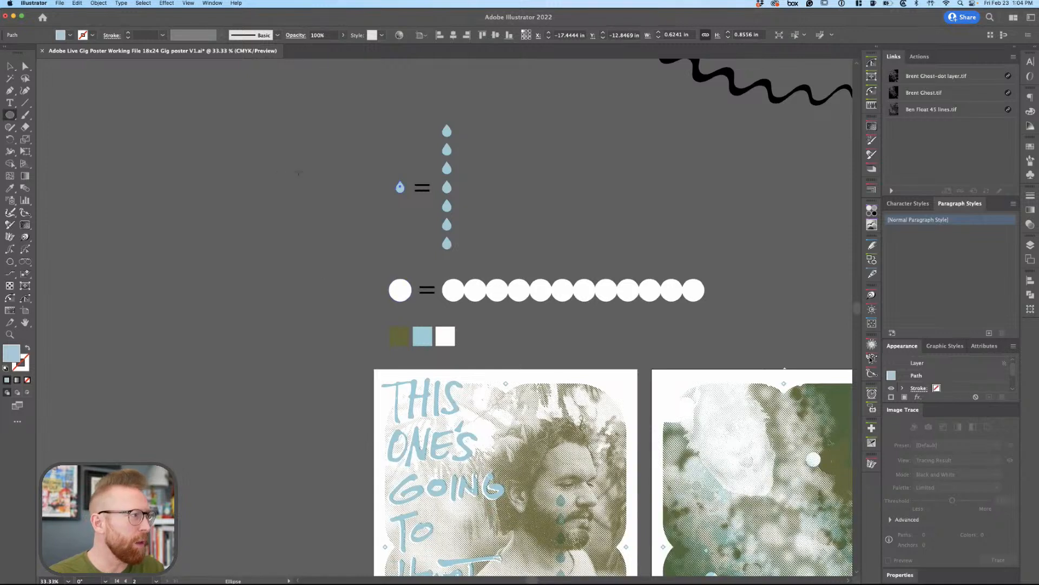
{"action": "left_click_drag", "start_coordinate": [341, 242], "coordinate": [358, 227]}
{"action": "key", "text": "a"}
{"action": "left_click", "coordinate": [358, 243]}
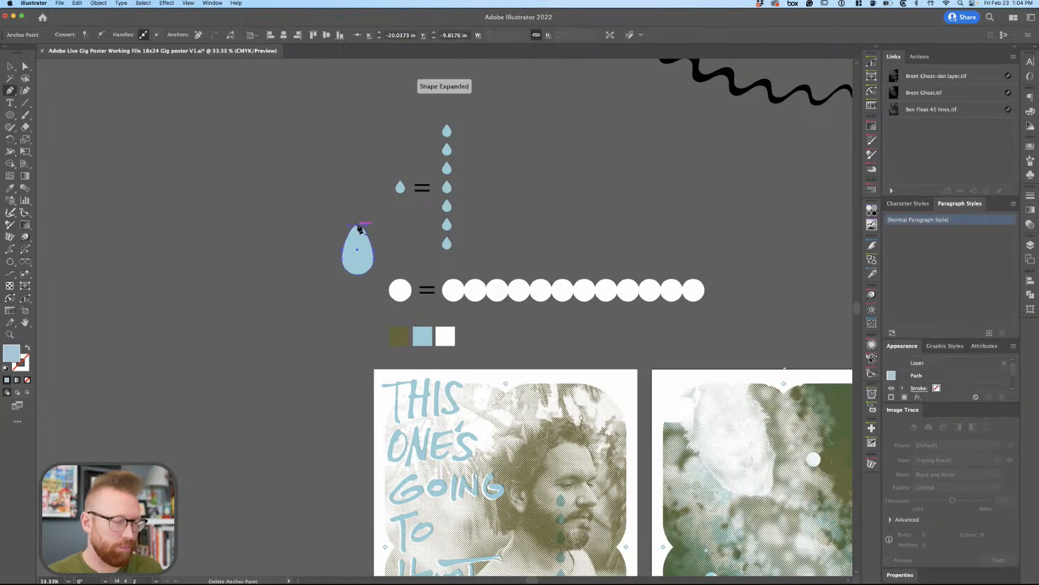
{"action": "left_click", "coordinate": [390, 243]}
{"action": "key", "text": "p"}
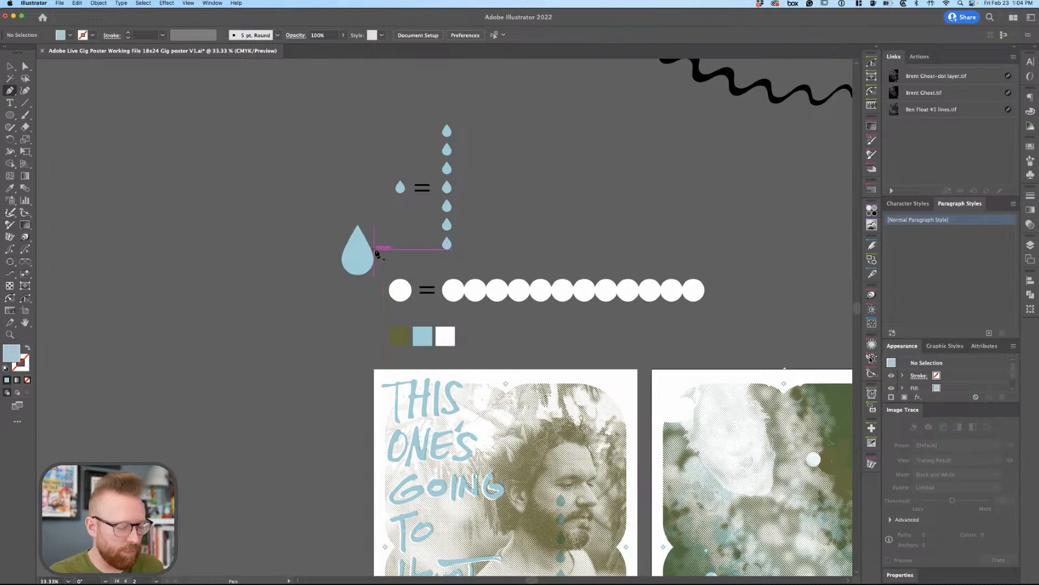
{"action": "key", "text": "v"}
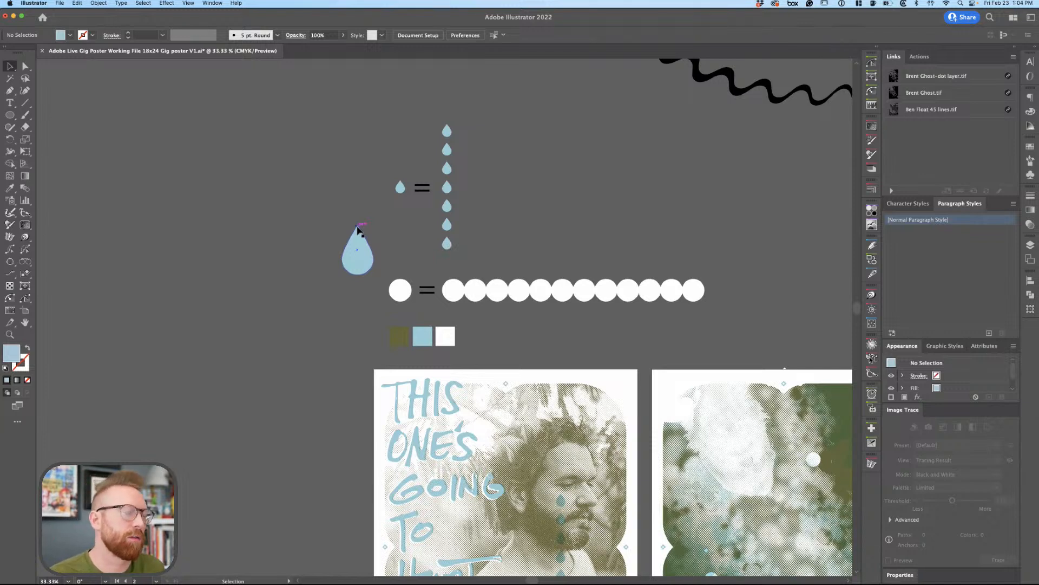
{"action": "left_click", "coordinate": [360, 241]}
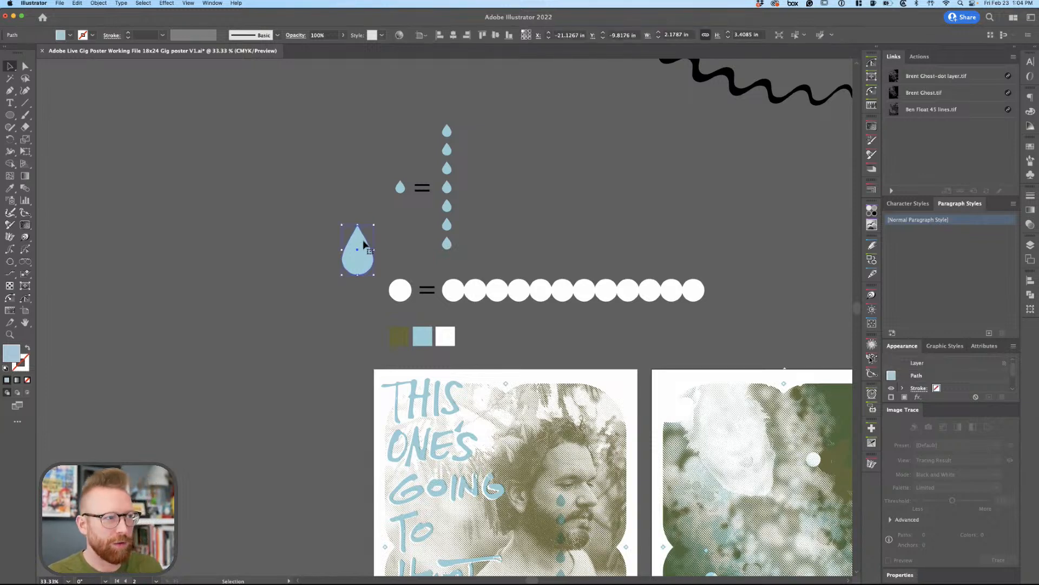
Undo the trial teardrop and select the small blue drop beside the equals sign.
{"action": "key", "text": "cmd+z"}
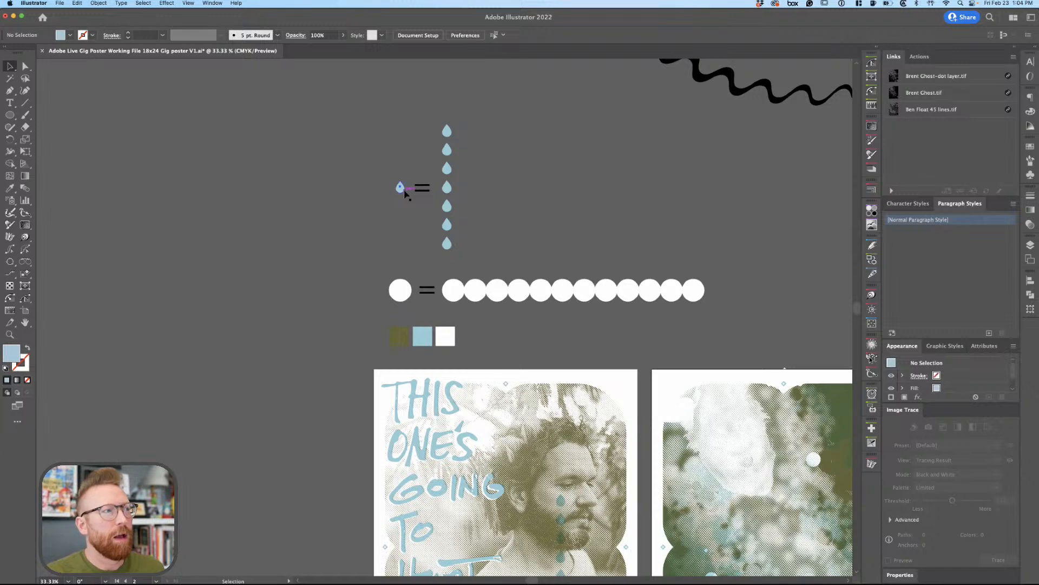
{"action": "left_click_drag", "start_coordinate": [415, 227], "coordinate": [401, 259]}
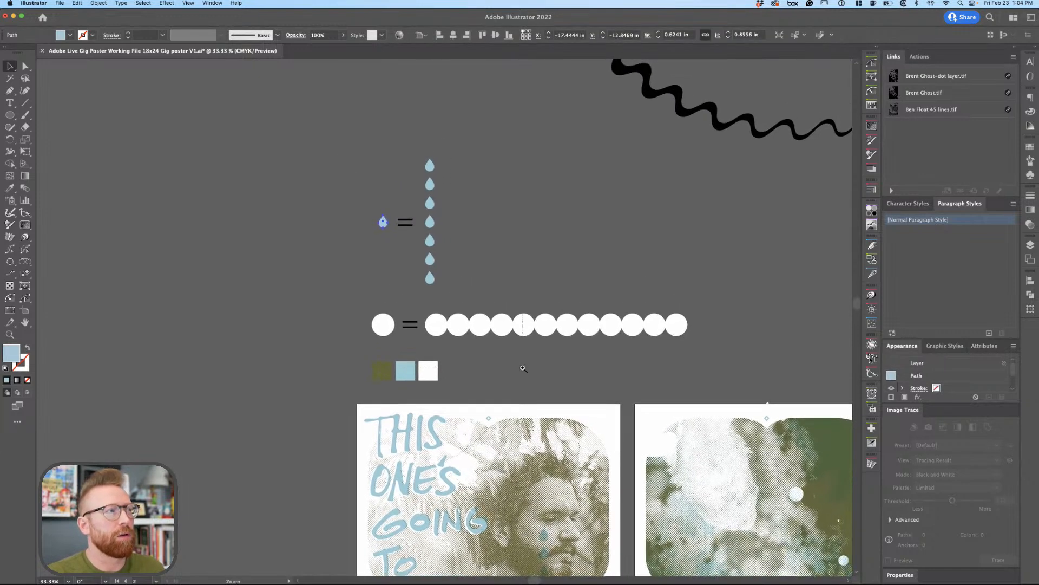
Examine the column of repeated drops in outline view to see how its blend is built from two drops.
{"action": "scroll", "coordinate": [514, 365], "scroll_direction": "up", "scroll_amount": 3}
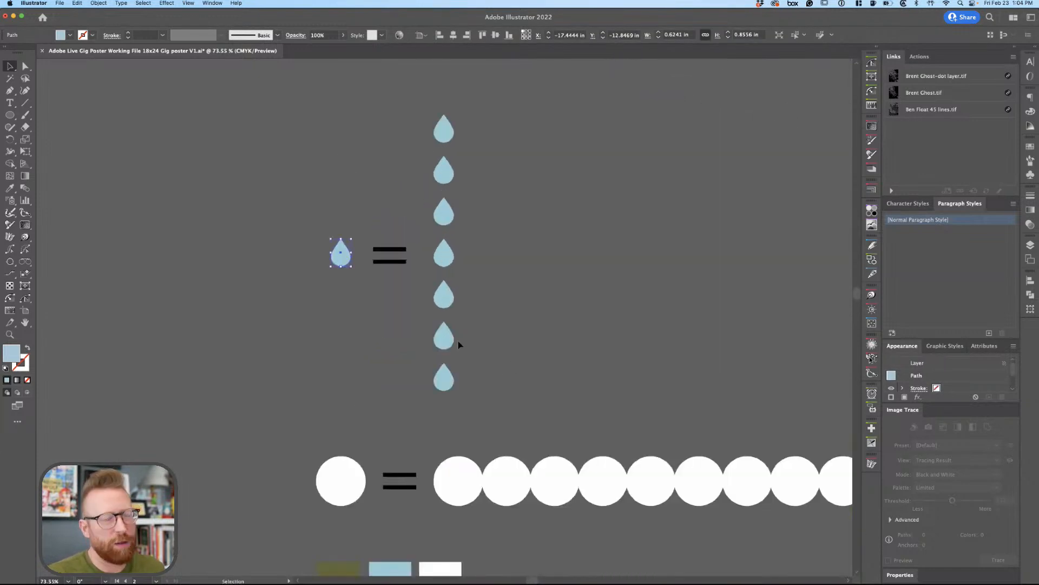
{"action": "left_click", "coordinate": [318, 308]}
{"action": "left_click", "coordinate": [445, 170]}
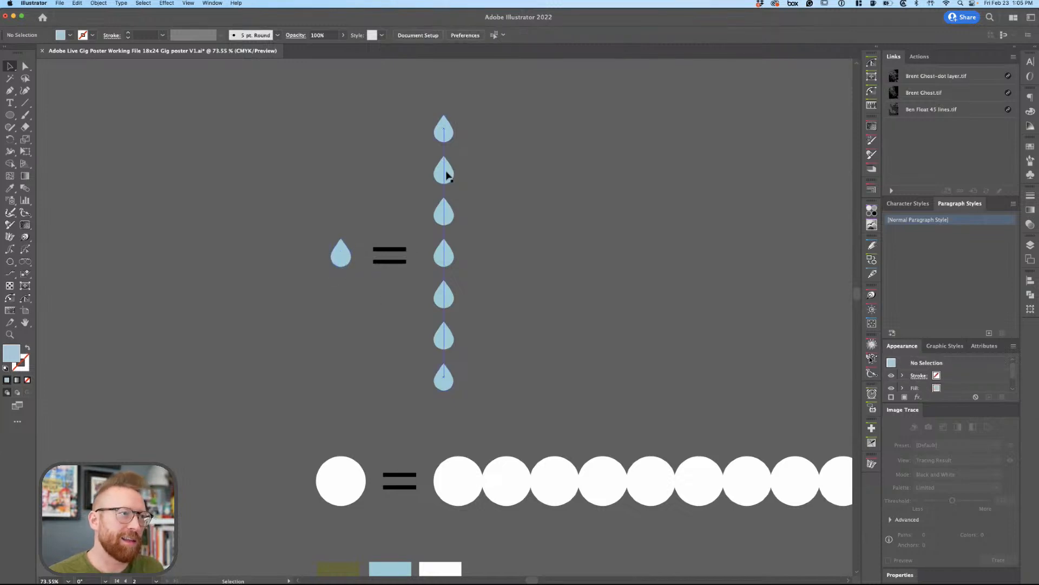
{"action": "key", "text": "super+y"}
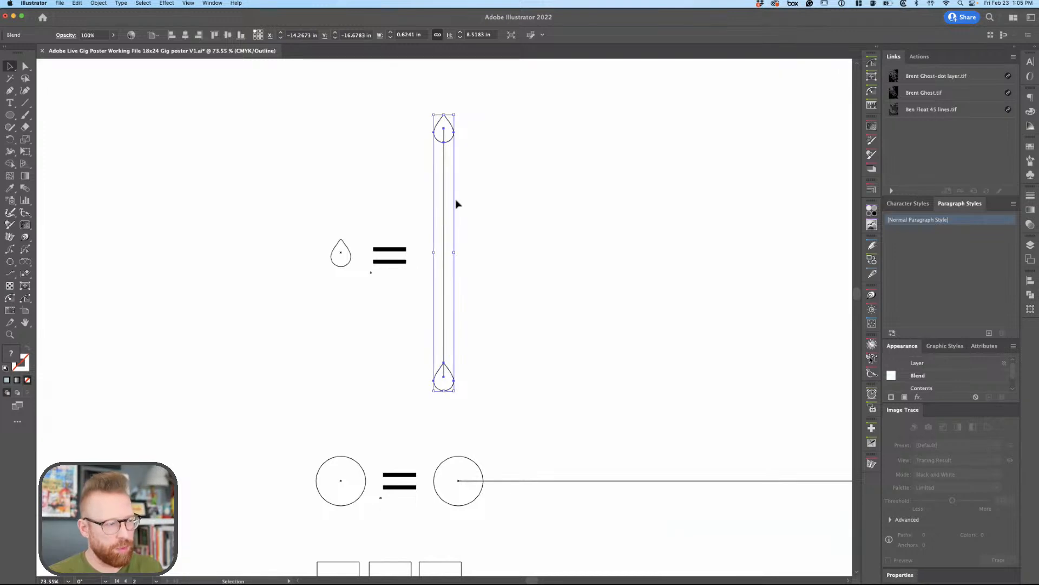
{"action": "left_click", "coordinate": [491, 228]}
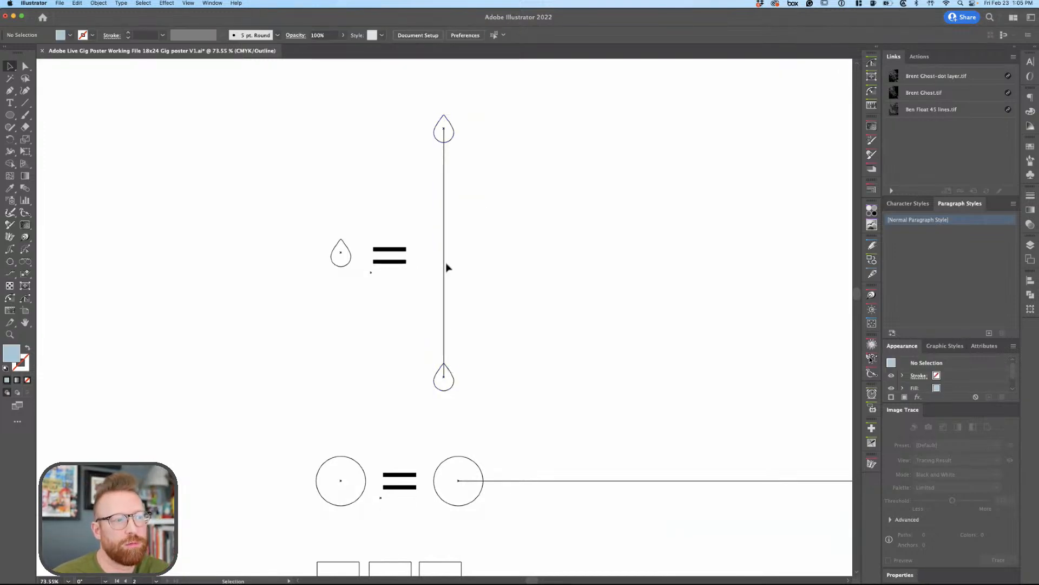
Place two copies of the small drop, one above the other, beside the blended column, spanning about 8.4 in overall.
{"action": "left_click_drag", "start_coordinate": [341, 255], "coordinate": [570, 381]}
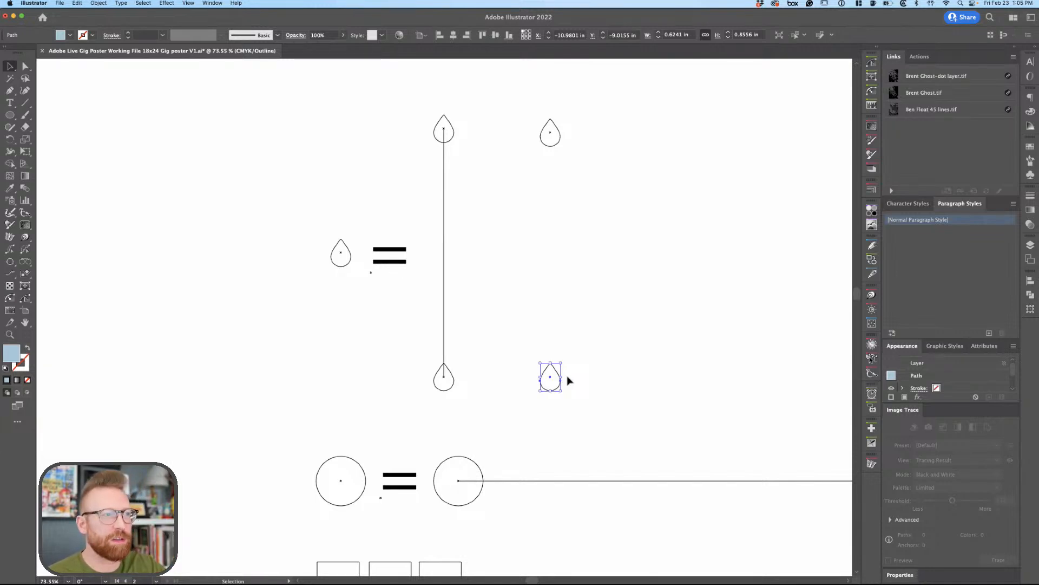
{"action": "key", "text": "Tab"}
{"action": "key", "text": "Tab"}
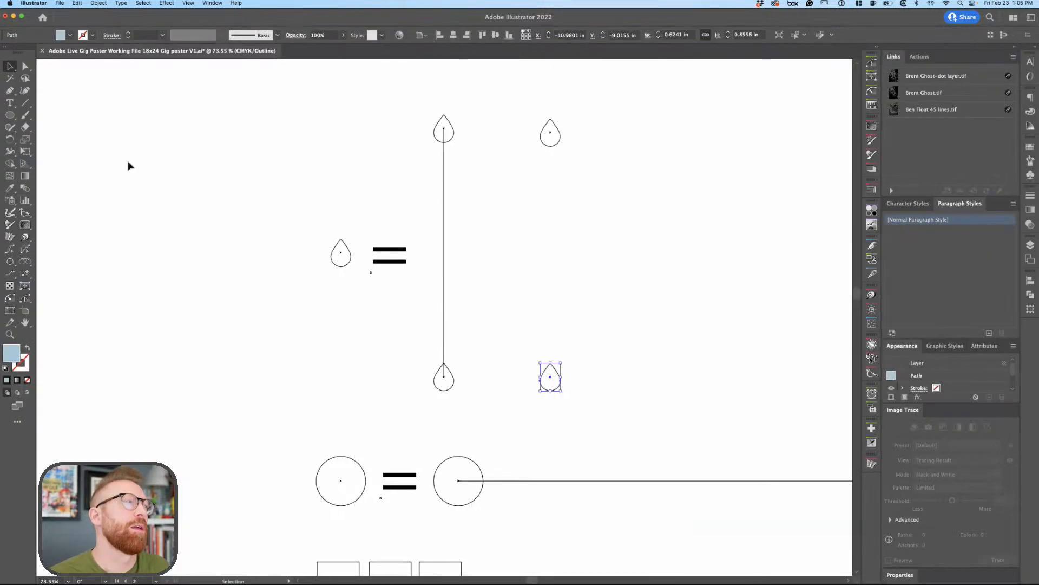
Blend the two new drops using 8 specified steps and return to the full-colour preview.
{"action": "left_click_drag", "start_coordinate": [512, 111], "coordinate": [602, 379]}
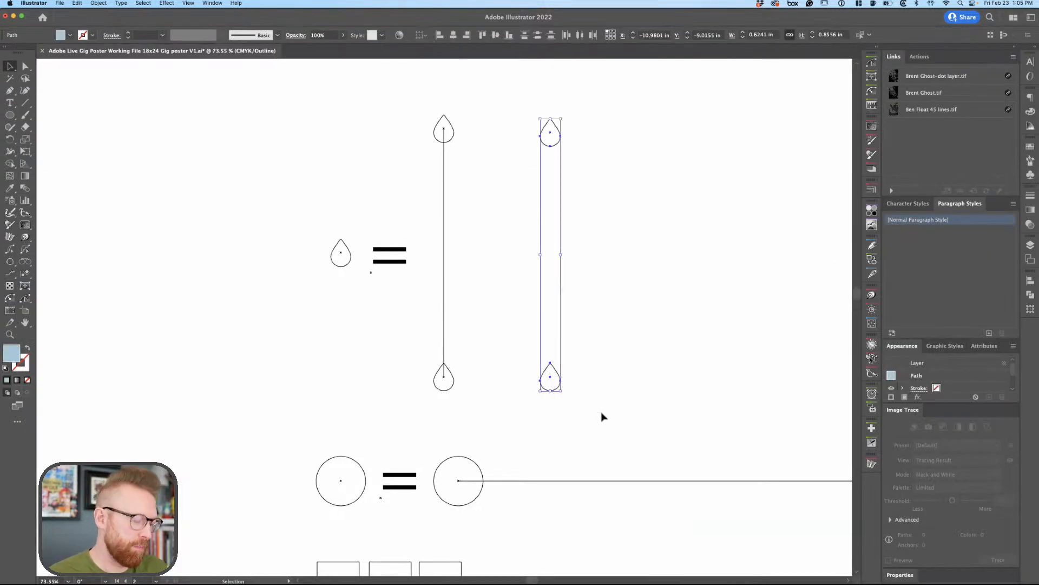
{"action": "key", "text": "w"}
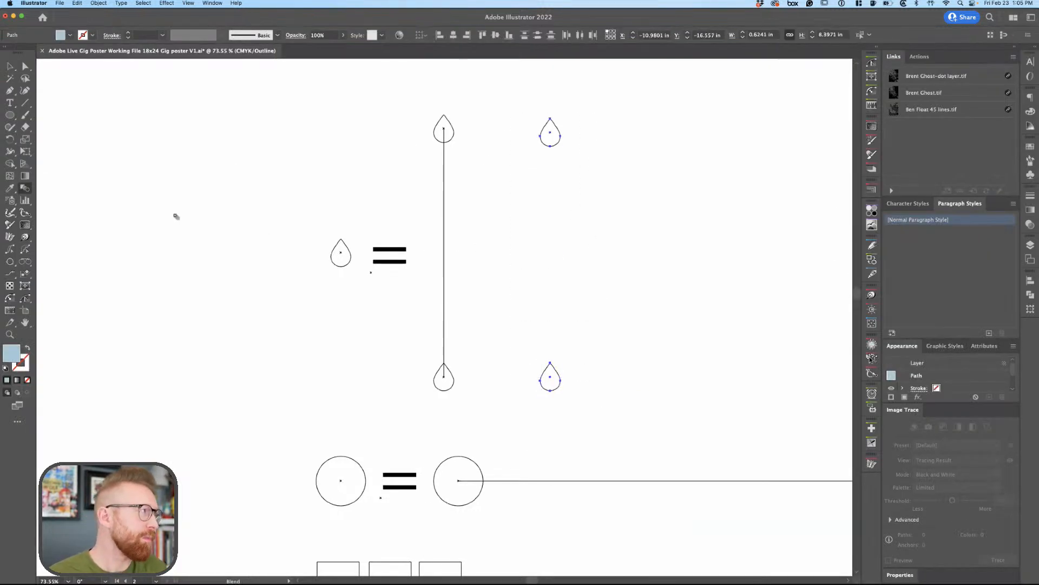
{"action": "double_click", "coordinate": [26, 189]}
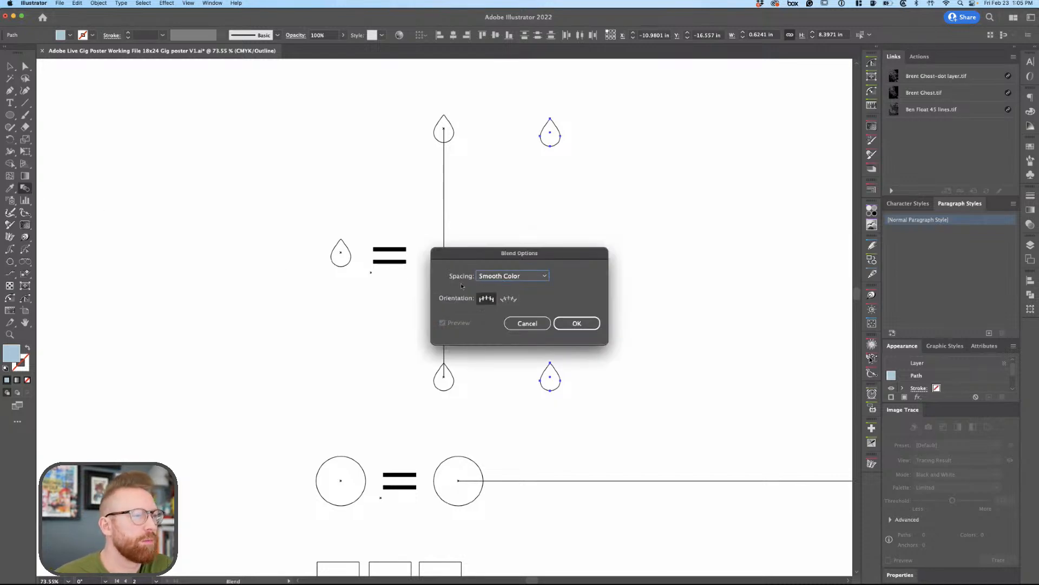
{"action": "left_click", "coordinate": [526, 279]}
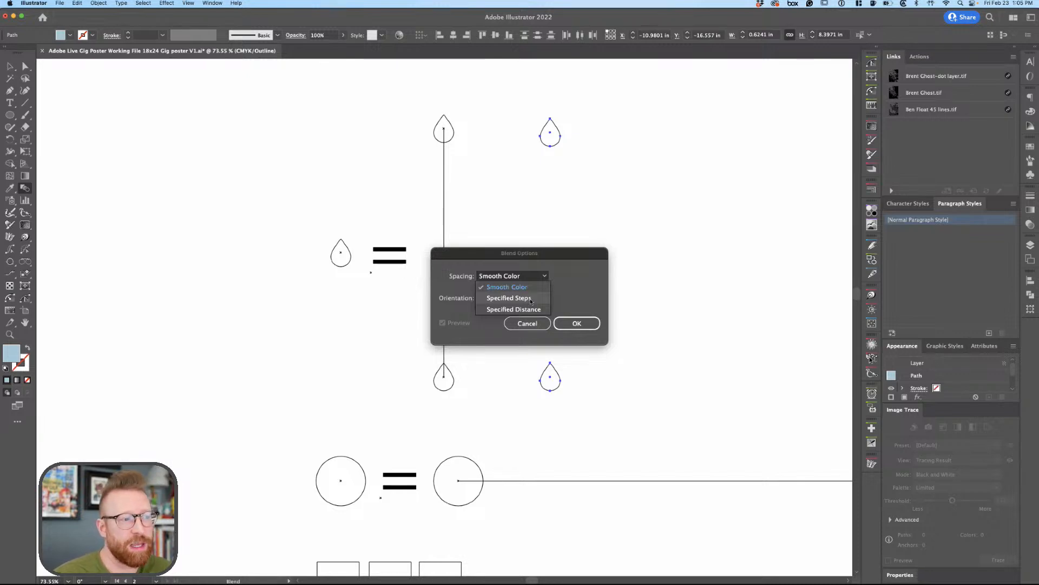
{"action": "left_click", "coordinate": [530, 299]}
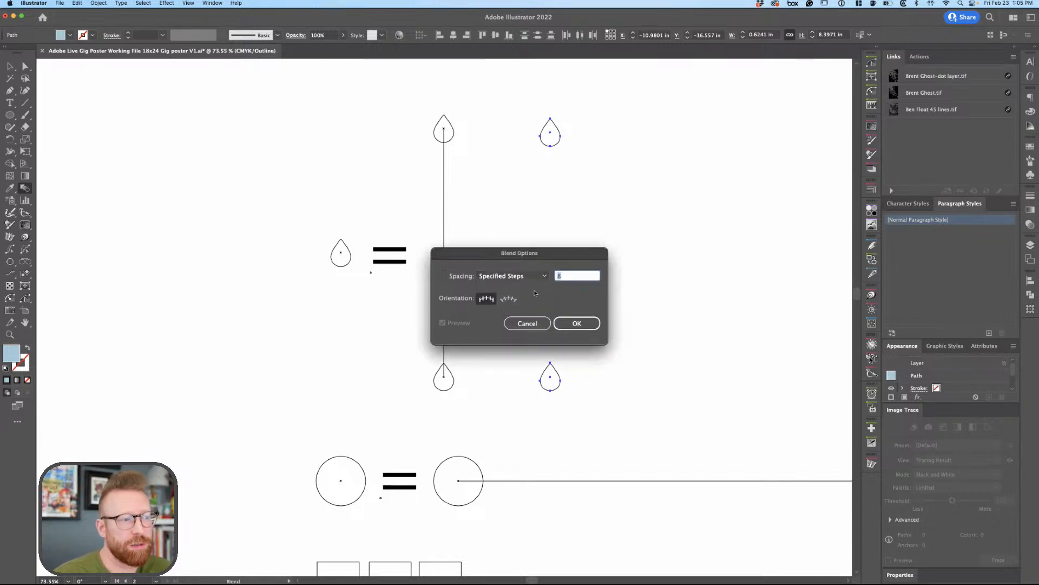
{"action": "left_click", "coordinate": [575, 324]}
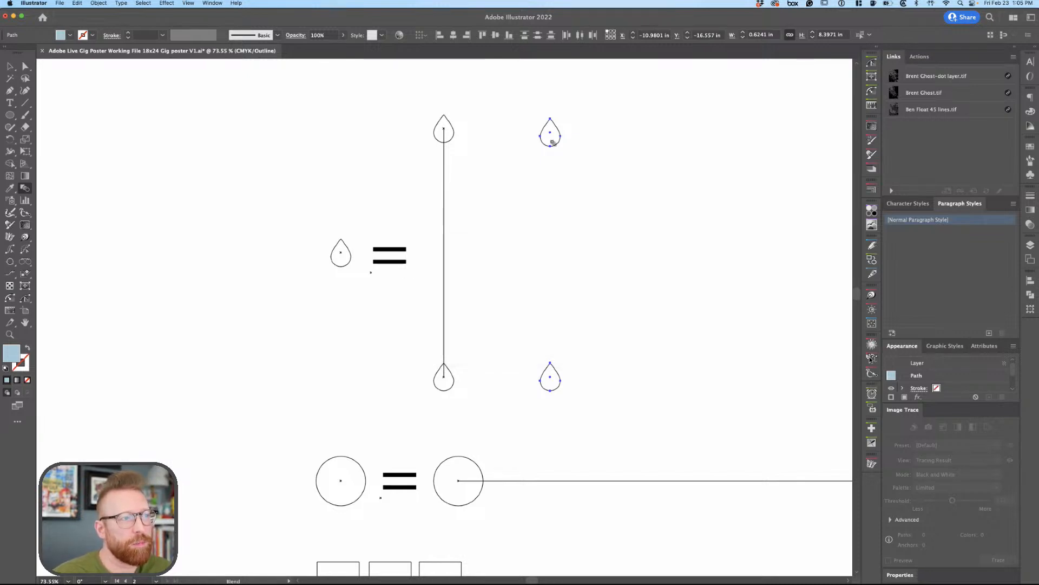
{"action": "left_click", "coordinate": [551, 378]}
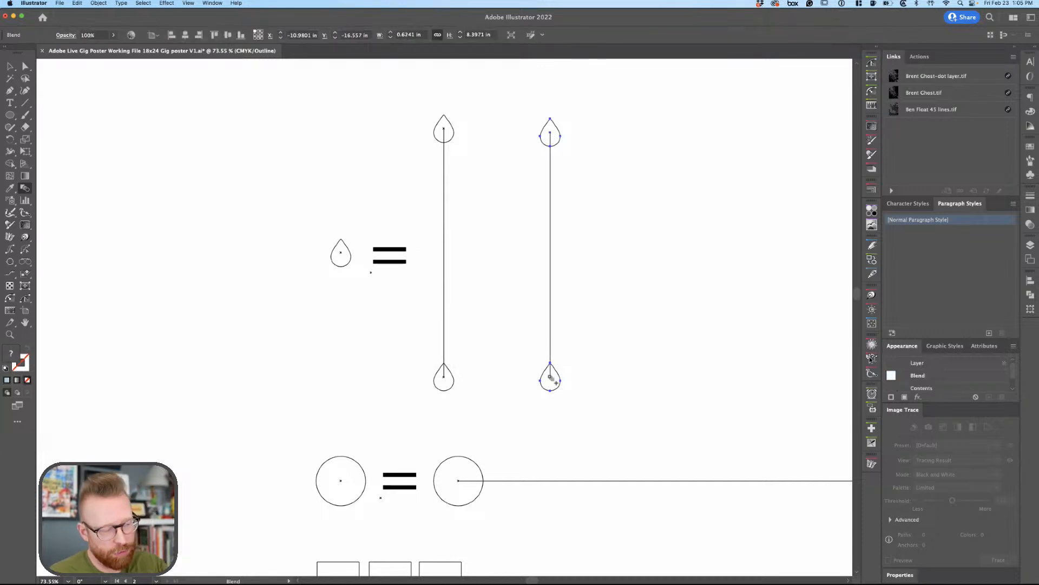
{"action": "key", "text": "super+y"}
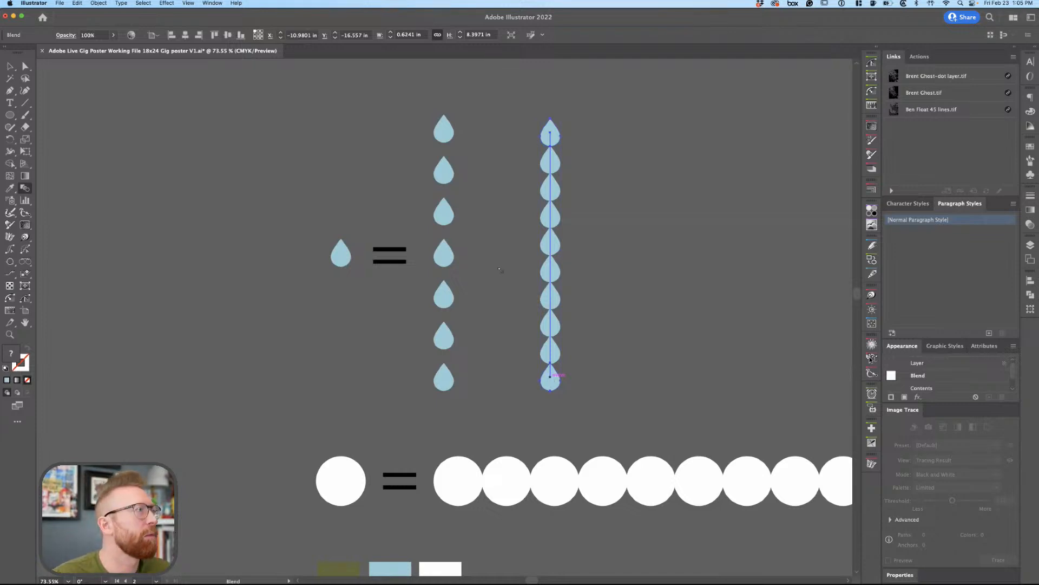
Preview the new drop blend with fewer specified steps, down to 3, and discard the change.
{"action": "key", "text": "Return"}
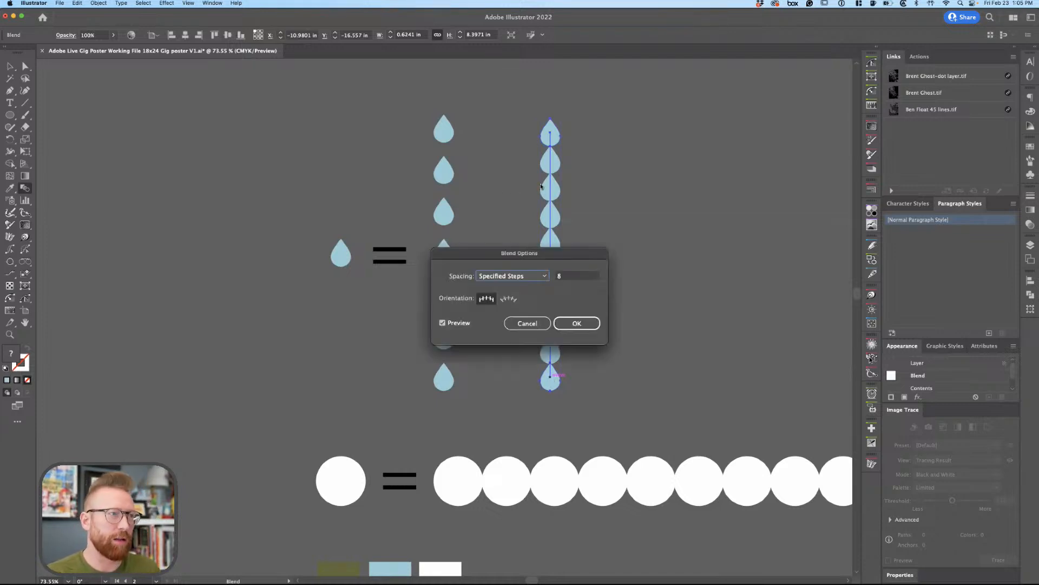
{"action": "left_click", "coordinate": [542, 277]}
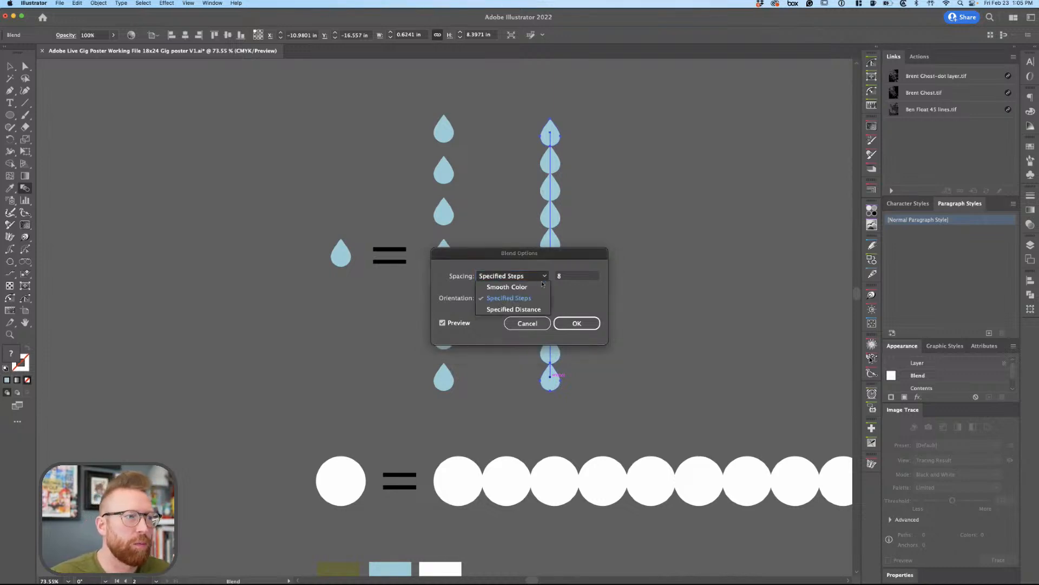
{"action": "left_click", "coordinate": [572, 278]}
{"action": "left_click_drag", "start_coordinate": [574, 253], "coordinate": [770, 146]}
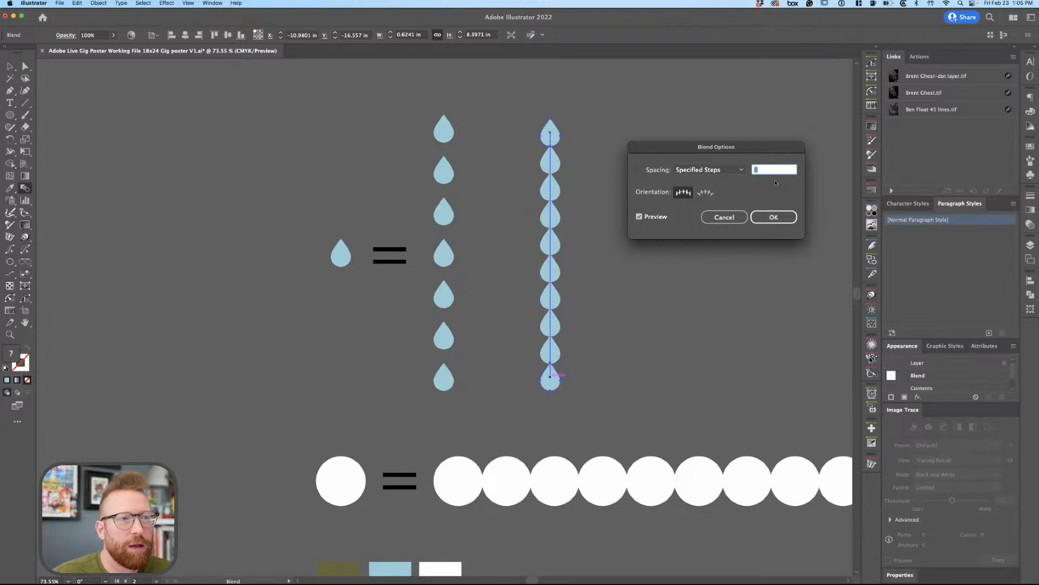
{"action": "key", "text": "Down"}
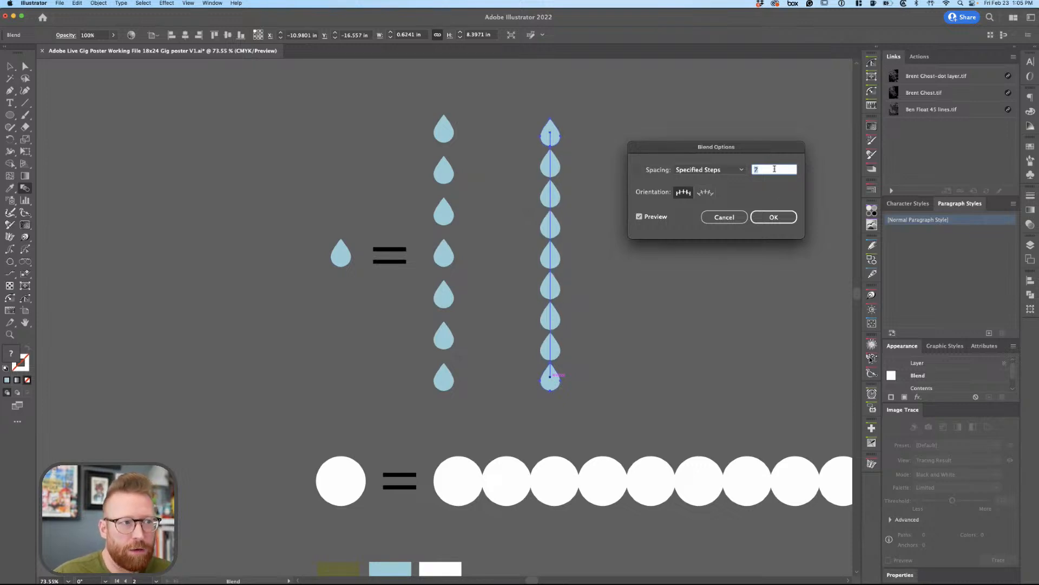
{"action": "key", "text": "Down"}
{"action": "key", "text": "Down"}
{"action": "key", "text": "Down"}
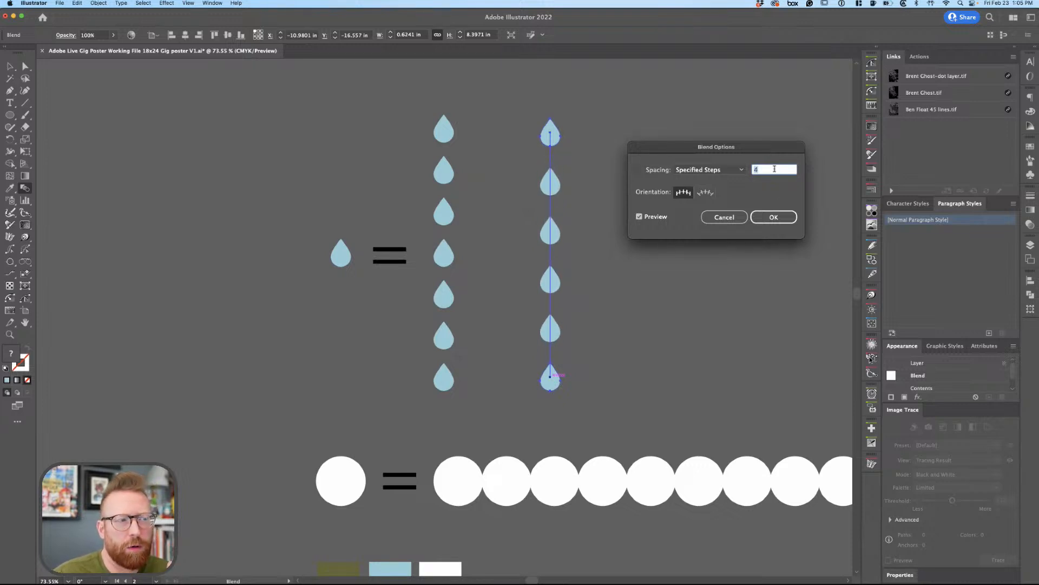
{"action": "key", "text": "Down"}
{"action": "key", "text": "Up"}
{"action": "key", "text": "Up"}
{"action": "key", "text": "Down"}
{"action": "key", "text": "Down"}
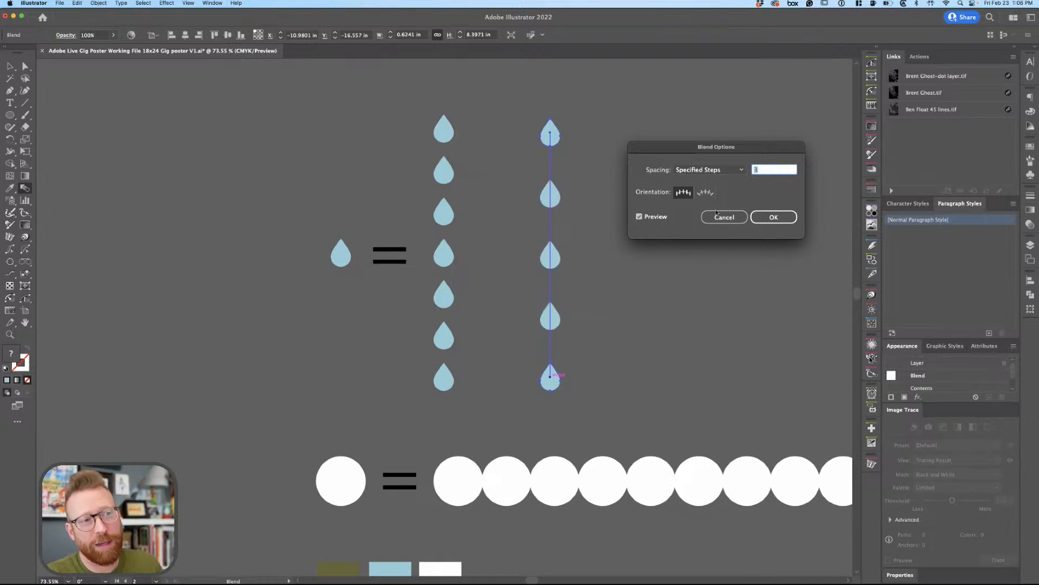
{"action": "left_click", "coordinate": [725, 217]}
Return to the two posters and shift the column of drops below the man's eye slightly upward.
{"action": "left_click", "coordinate": [487, 425]}
{"action": "key", "text": "super+minus"}
{"action": "left_click_drag", "start_coordinate": [488, 424], "coordinate": [461, 265]}
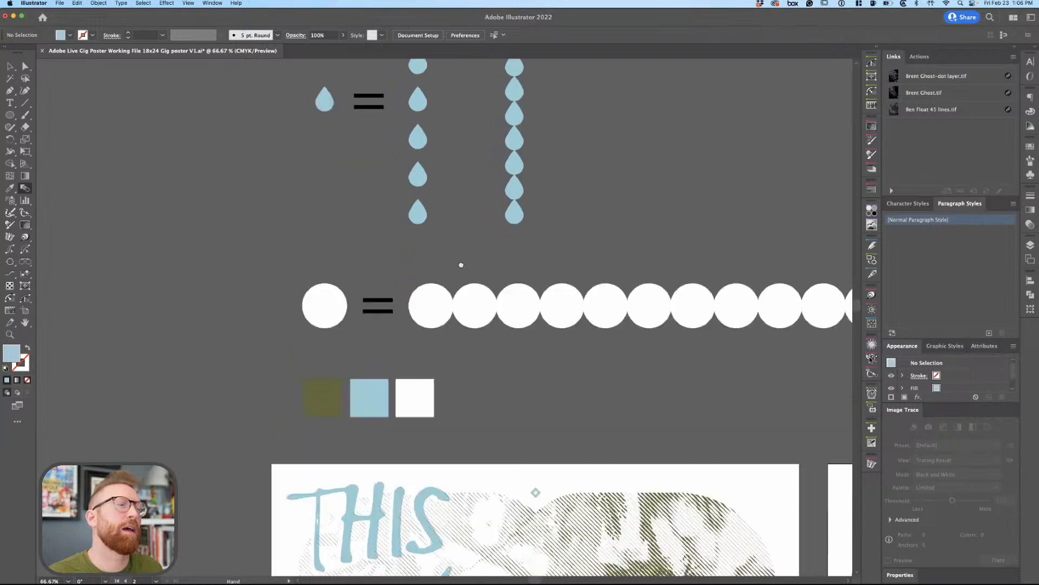
{"action": "scroll", "coordinate": [462, 264], "scroll_direction": "down", "scroll_amount": 5}
{"action": "key", "text": "super+minus"}
{"action": "key", "text": "super+minus"}
{"action": "scroll", "coordinate": [504, 301], "scroll_direction": "down", "scroll_amount": 3}
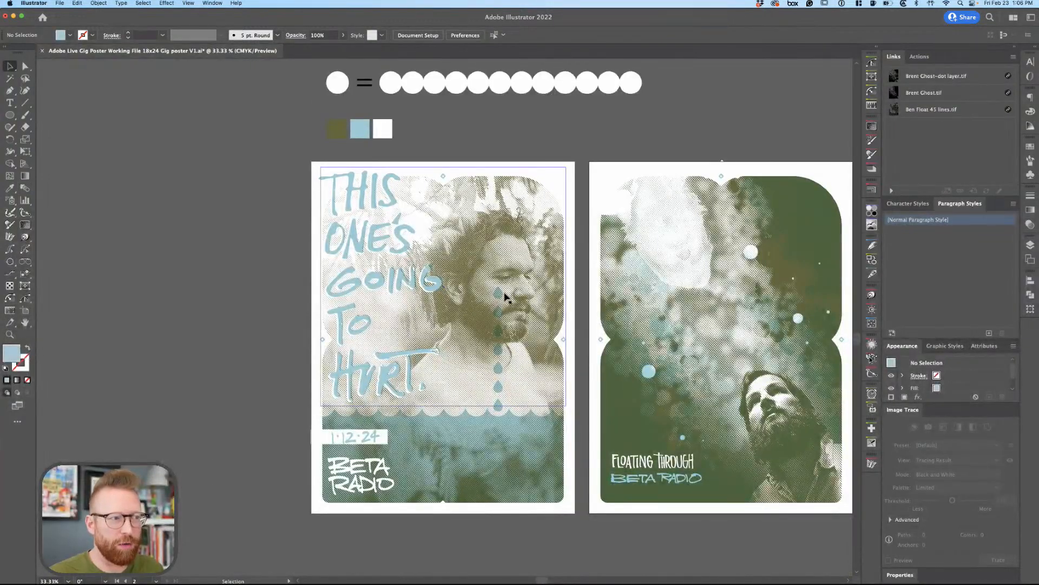
{"action": "left_click_drag", "start_coordinate": [505, 296], "coordinate": [499, 295]}
{"action": "key", "text": "super+shift+a"}
{"action": "key", "text": "a"}
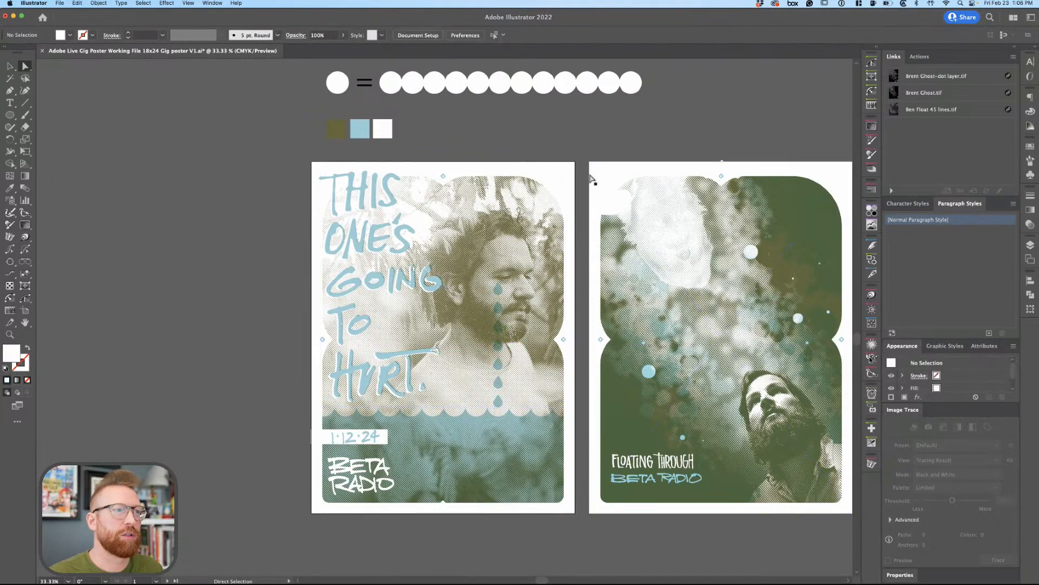
Try to move the portrait on the first poster upward and undo the move.
{"action": "left_click_drag", "start_coordinate": [533, 294], "coordinate": [533, 267]}
{"action": "key", "text": "super+z"}
{"action": "left_click", "coordinate": [533, 268]}
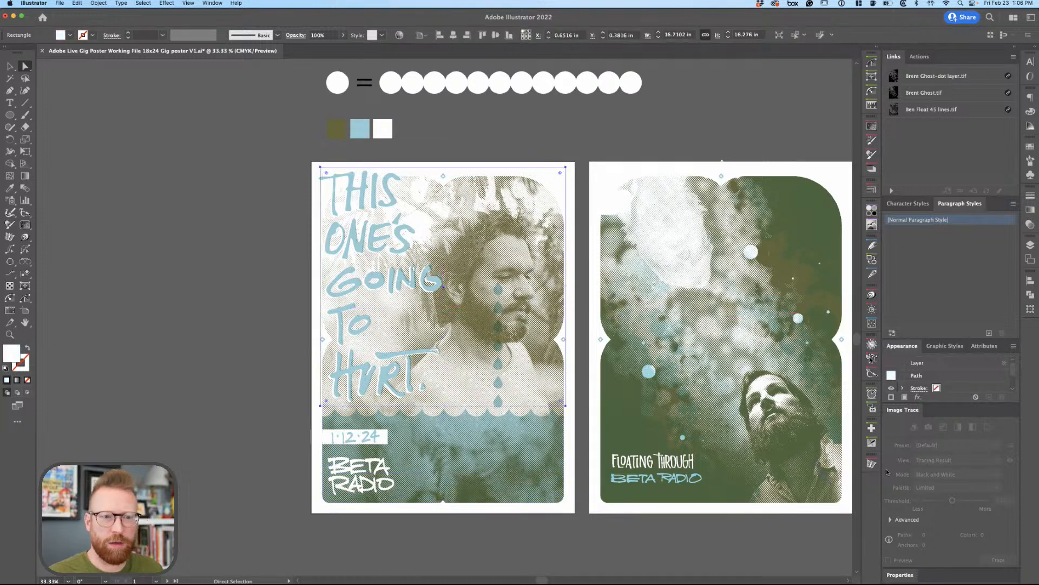
Isolate the Image layer by making it active and locking and hiding Layer 1, Layer 5 and Layer 4.
{"action": "left_click", "coordinate": [1031, 245]}
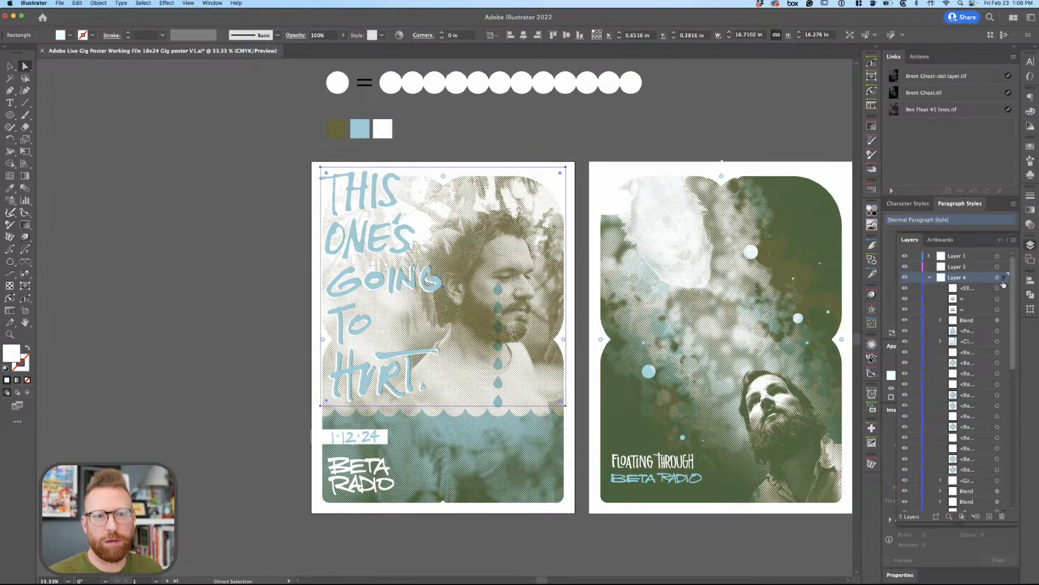
{"action": "left_click", "coordinate": [929, 278]}
{"action": "left_click", "coordinate": [950, 288]}
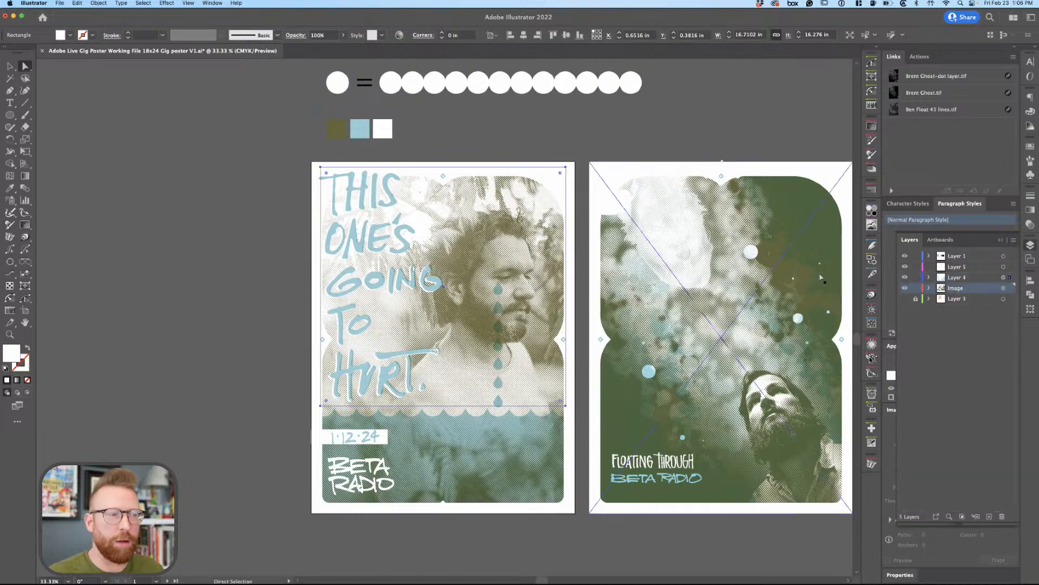
{"action": "key", "text": "v"}
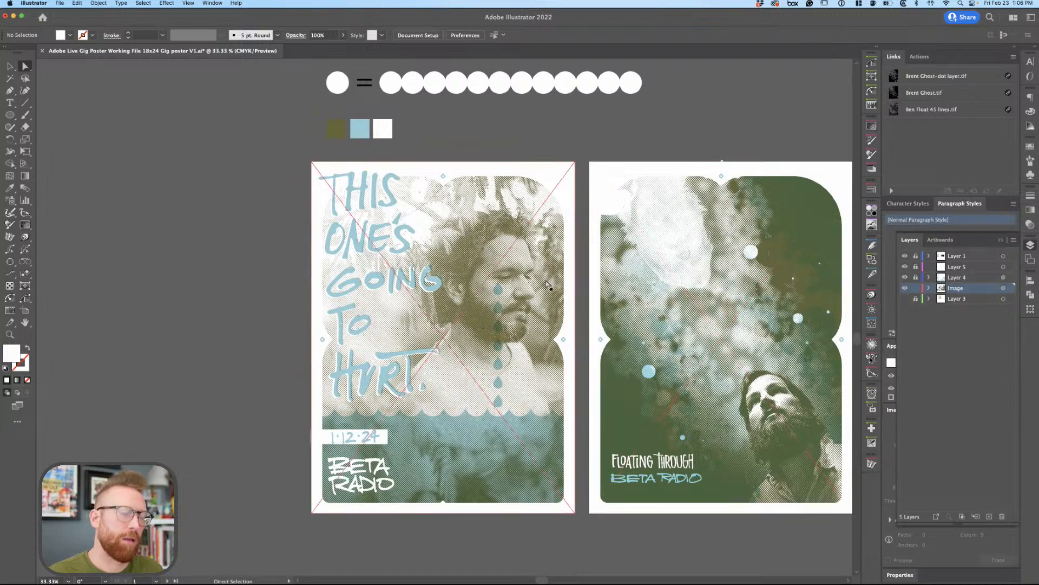
{"action": "left_click", "coordinate": [905, 277]}
{"action": "left_click", "coordinate": [904, 255]}
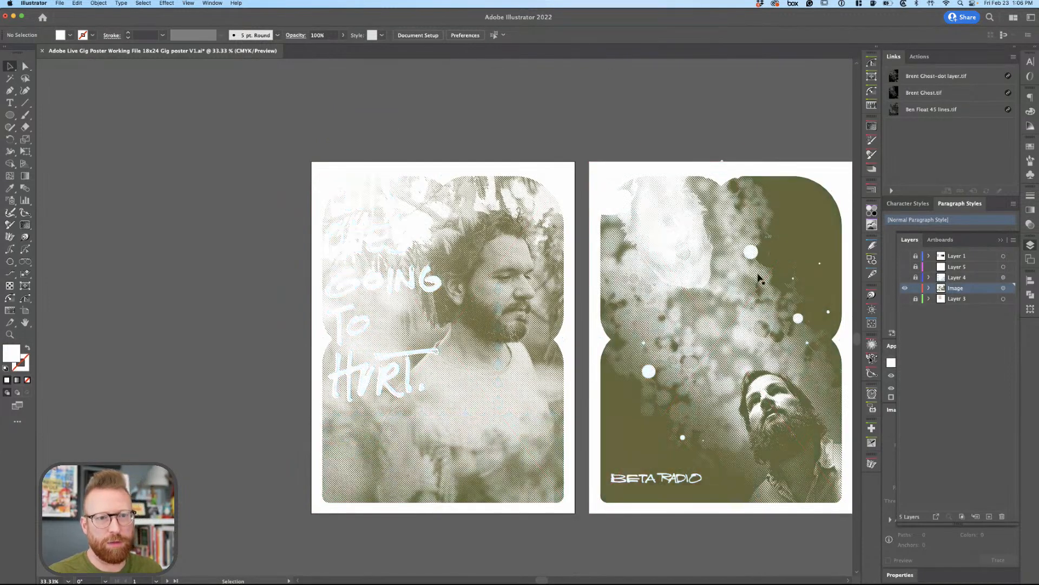
Select the first poster's linked portrait image, show the hidden layers again, and move the portrait up to about X 0.14 in, Y -1.67 in.
{"action": "key", "text": "a"}
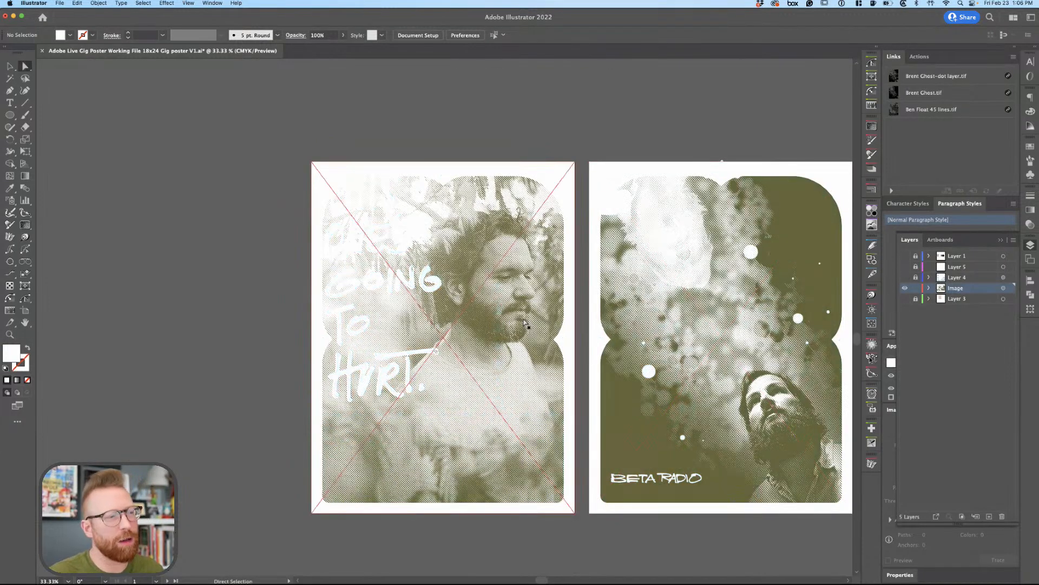
{"action": "left_click", "coordinate": [523, 321]}
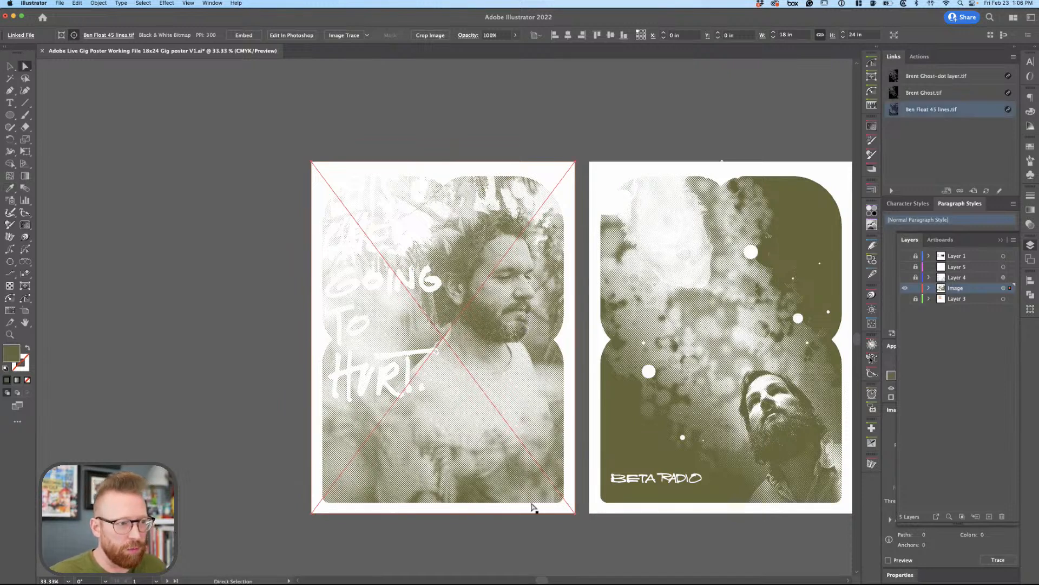
{"action": "left_click", "coordinate": [541, 437]}
{"action": "key", "text": "v"}
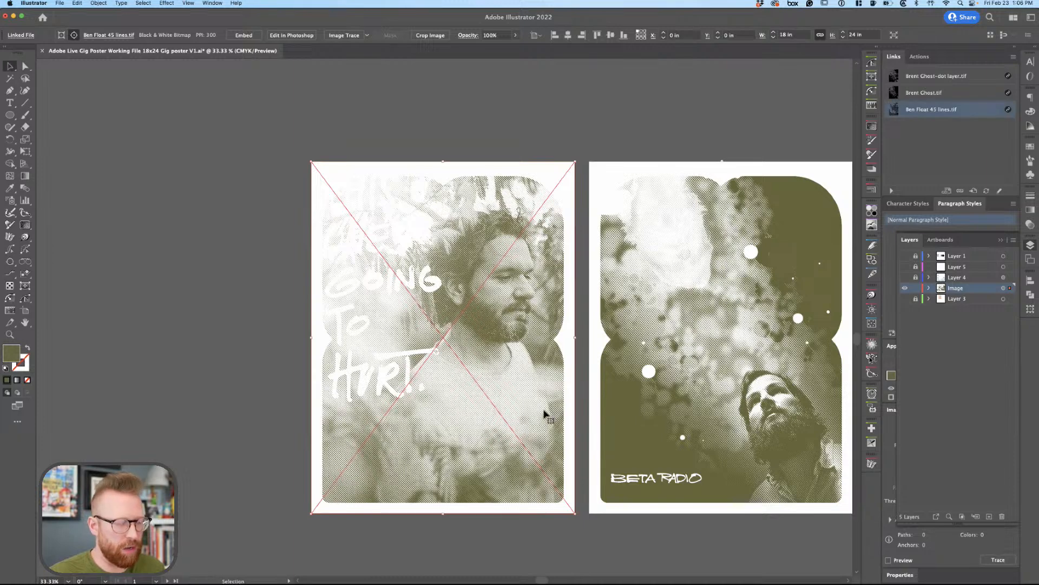
{"action": "left_click", "coordinate": [534, 348]}
{"action": "key", "text": "a"}
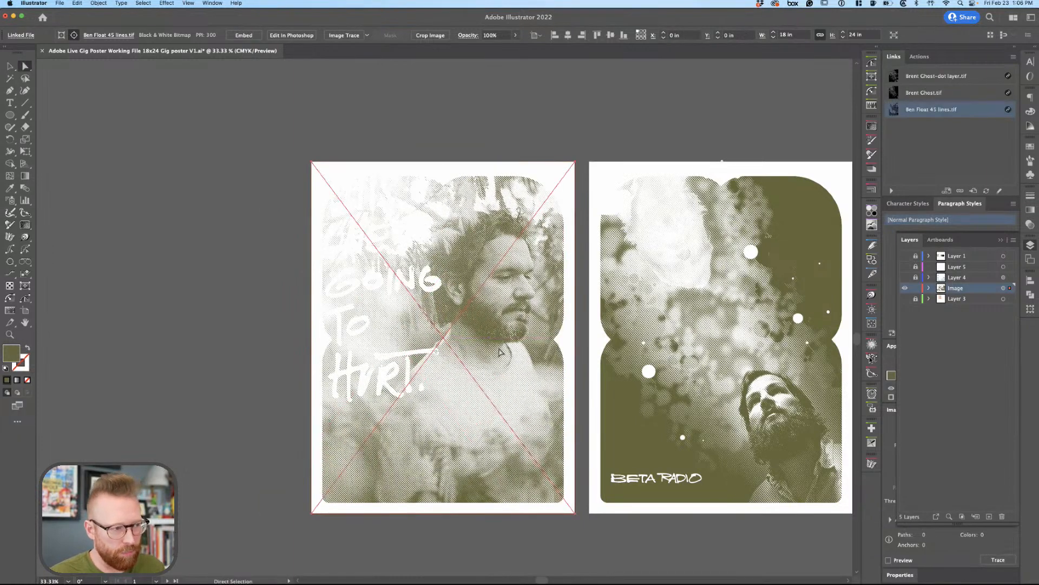
{"action": "left_click_drag", "start_coordinate": [517, 430], "coordinate": [561, 393]}
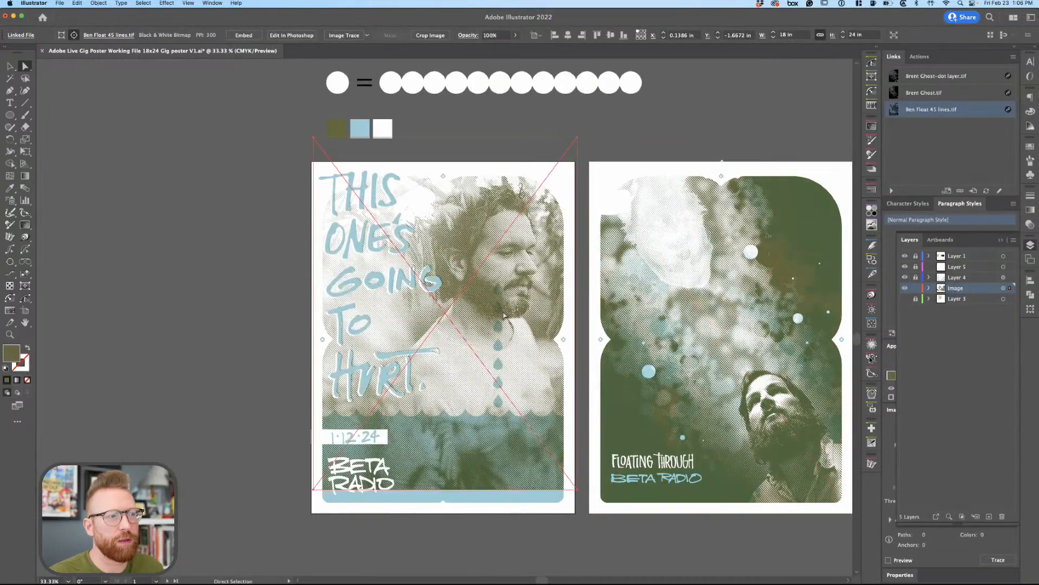
Unlock Layer 4, Layer 5 and Layer 1.
{"action": "key", "text": "v"}
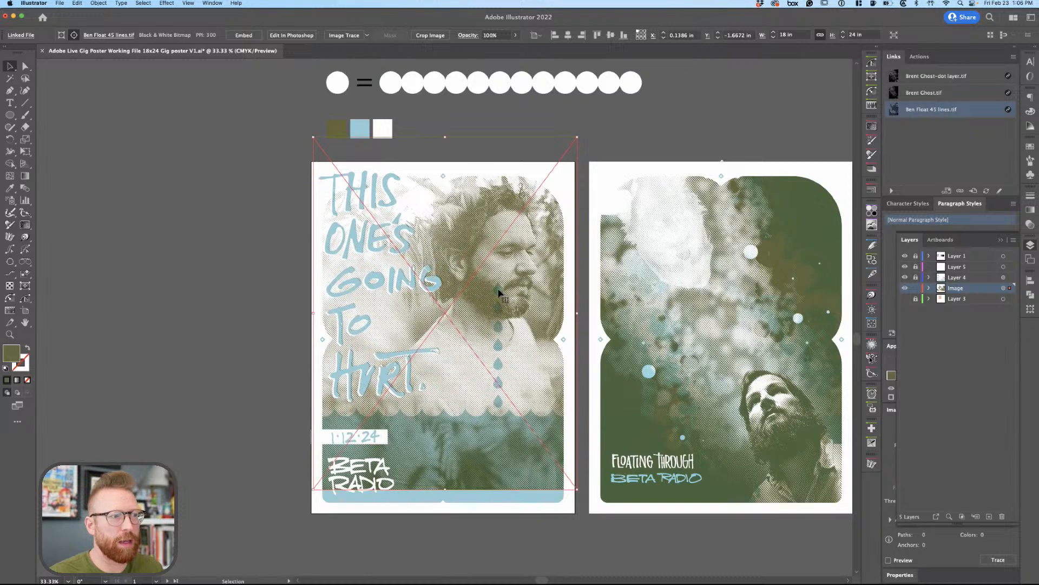
{"action": "left_click_drag", "start_coordinate": [915, 276], "coordinate": [914, 255]}
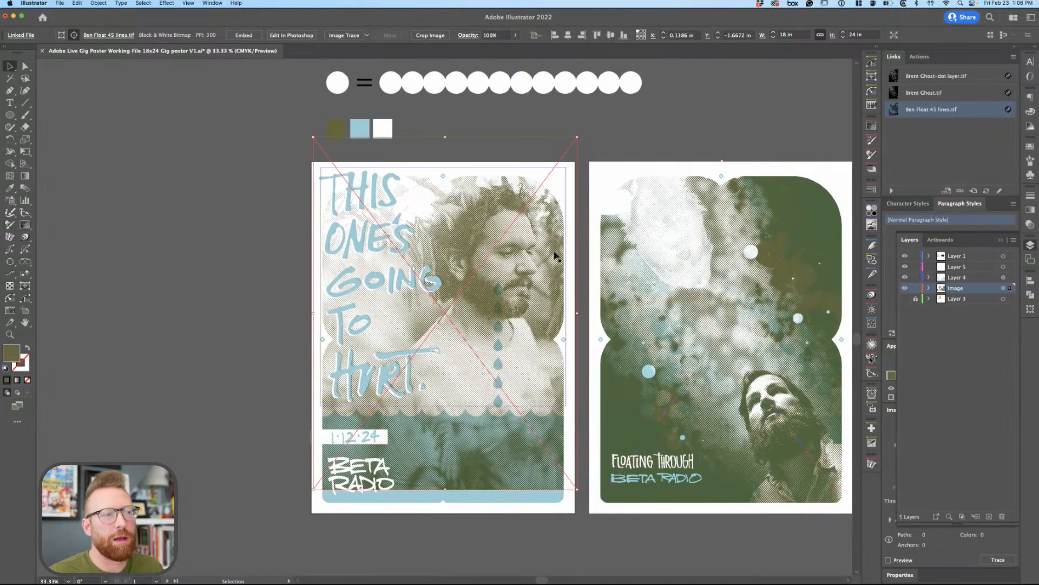
Try to extend the teardrop blend on the first poster by raising its top drop.
{"action": "key", "text": "a"}
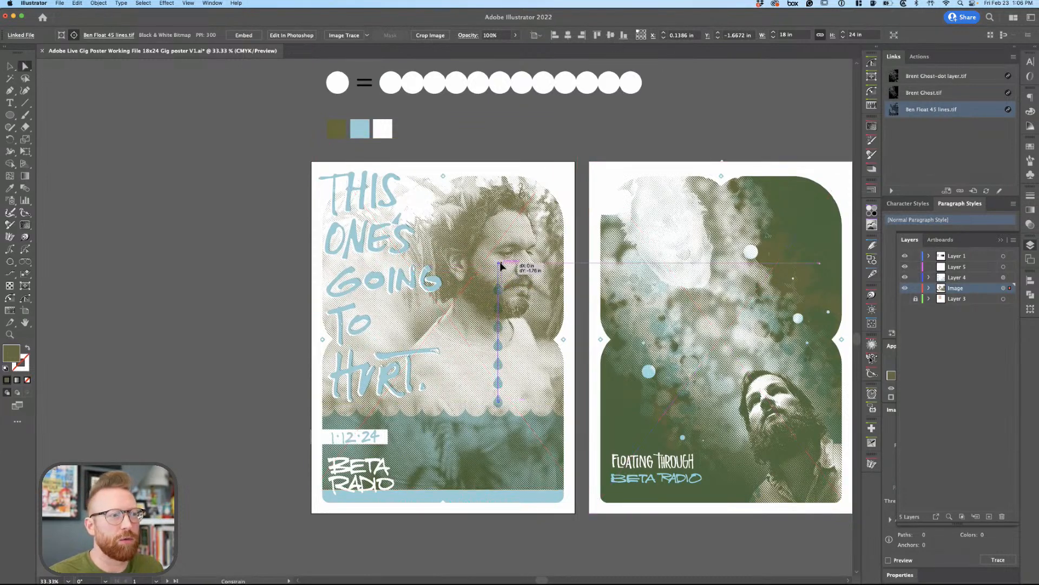
{"action": "left_click", "coordinate": [567, 303]}
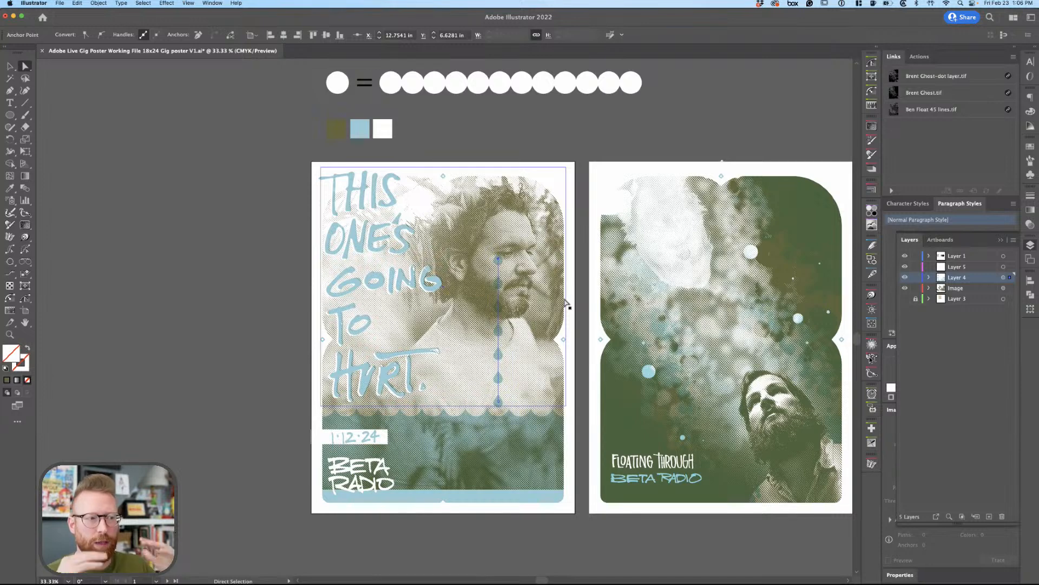
Undo the teardrop adjustment, the layer unlocking and the portrait's upward move on the first poster.
{"action": "key", "text": "super+z"}
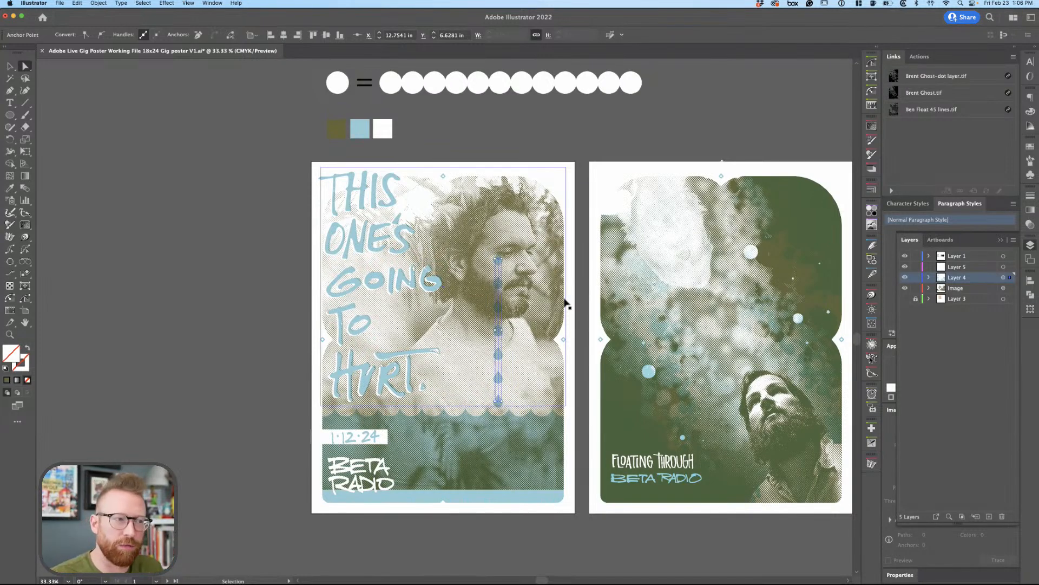
{"action": "key", "text": "super+z"}
{"action": "key", "text": "super+z"}
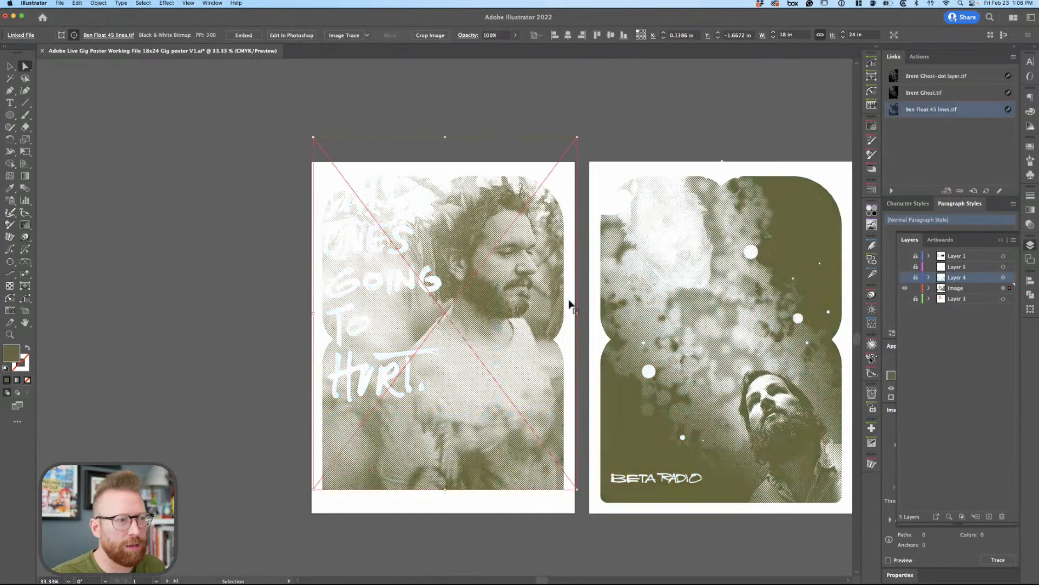
{"action": "key", "text": "super+z"}
{"action": "key", "text": "super+shift+z"}
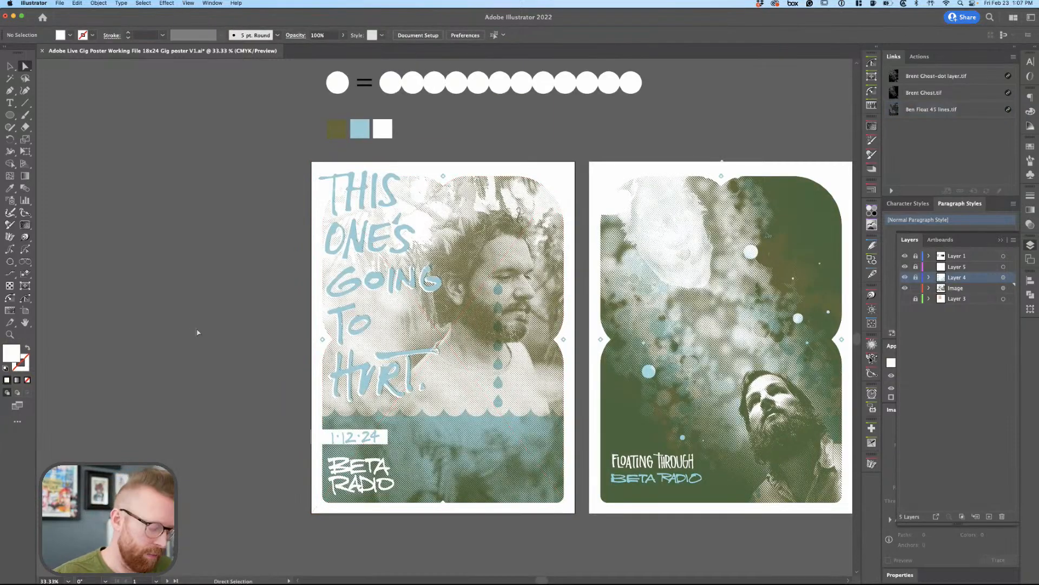
Examine the poster artwork's underlying paths in outline view, with nothing selected, and return to the colour preview.
{"action": "key", "text": "v"}
{"action": "left_click", "coordinate": [484, 433]}
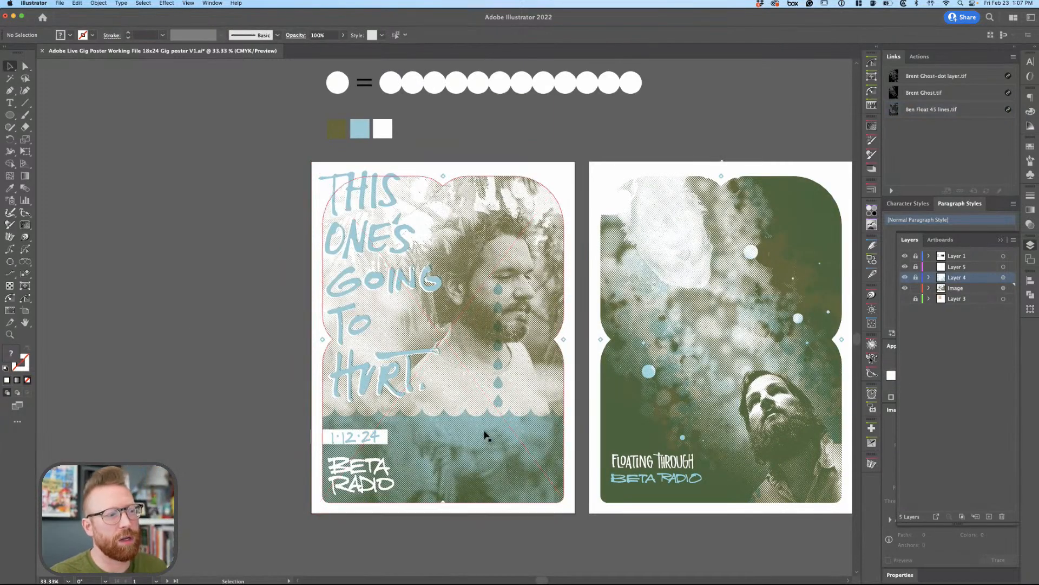
{"action": "scroll", "coordinate": [498, 475], "scroll_direction": "up", "scroll_amount": 2}
{"action": "scroll", "coordinate": [693, 159], "scroll_direction": "left", "scroll_amount": 5}
{"action": "scroll", "coordinate": [693, 159], "scroll_direction": "up", "scroll_amount": 2}
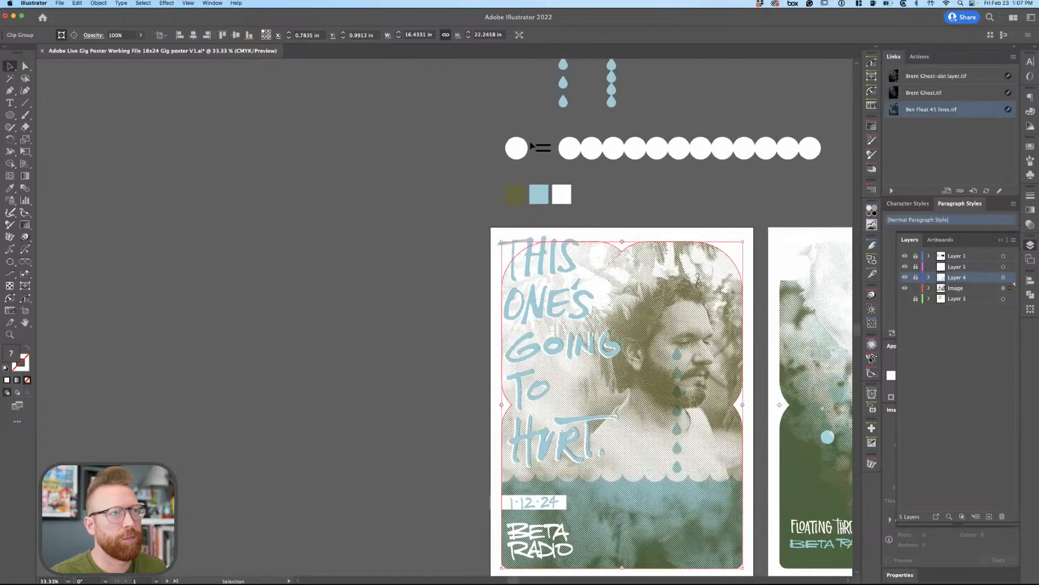
{"action": "key", "text": "super+shift+a"}
{"action": "key", "text": "super+y"}
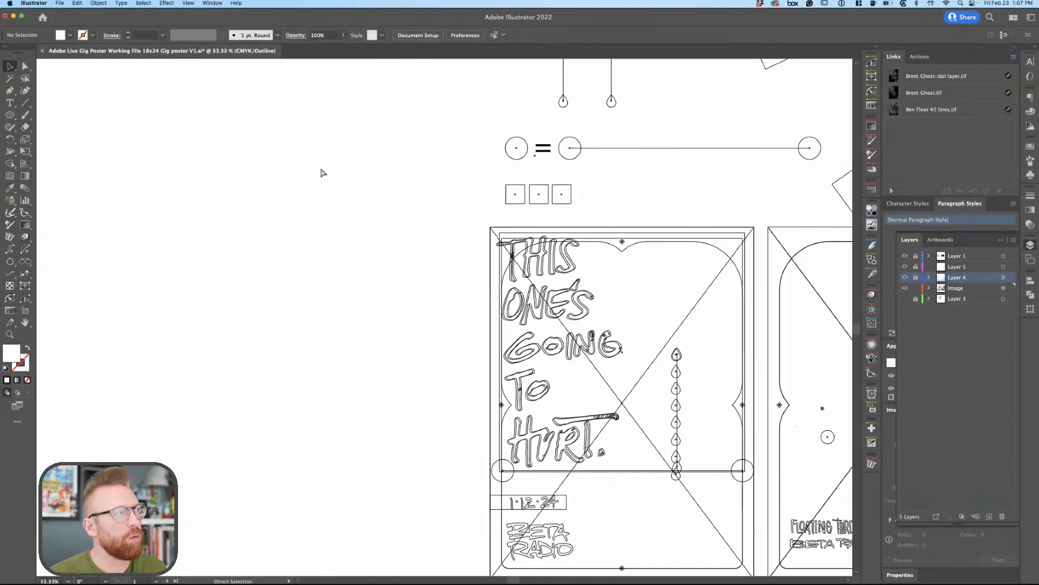
{"action": "key", "text": "super+y"}
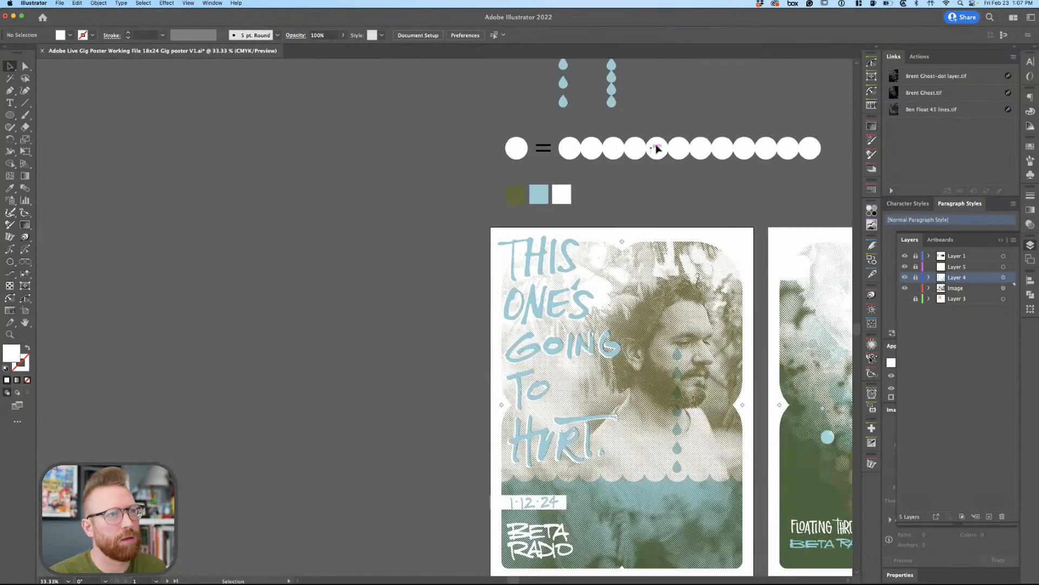
Unlock Layer 4, Layer 5 and Layer 1, and move the white circle blend onto the empty canvas beside the first poster.
{"action": "left_click_drag", "start_coordinate": [916, 277], "coordinate": [915, 256]}
{"action": "left_click_drag", "start_coordinate": [693, 149], "coordinate": [243, 237]}
Draw a white rectangle about 19.5 in wide from the circle blend's centreline, and flip it above the blend to form a scalloped lower edge.
{"action": "key", "text": "m"}
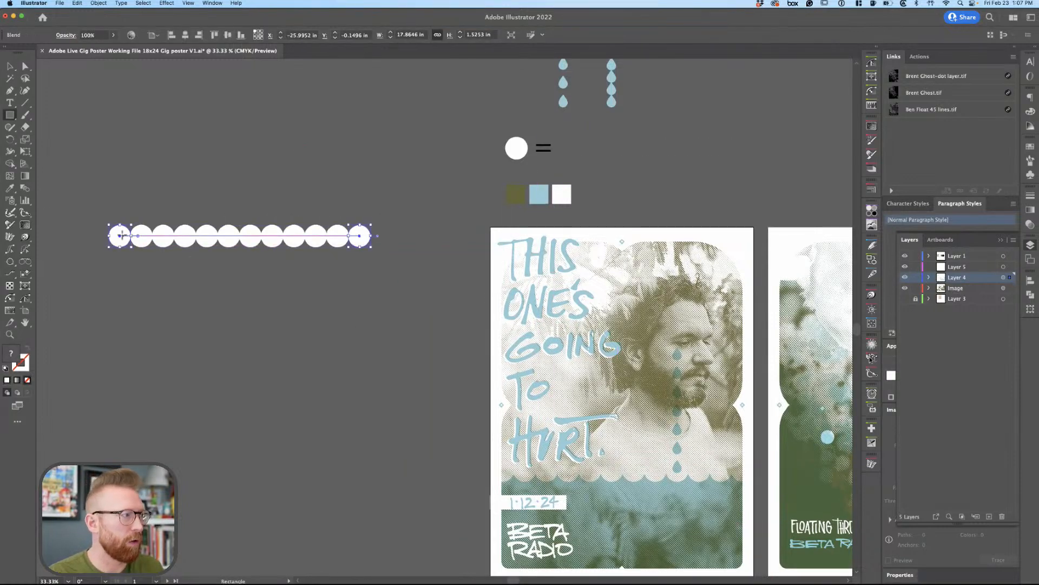
{"action": "left_click_drag", "start_coordinate": [103, 236], "coordinate": [403, 466]}
{"action": "key", "text": "i"}
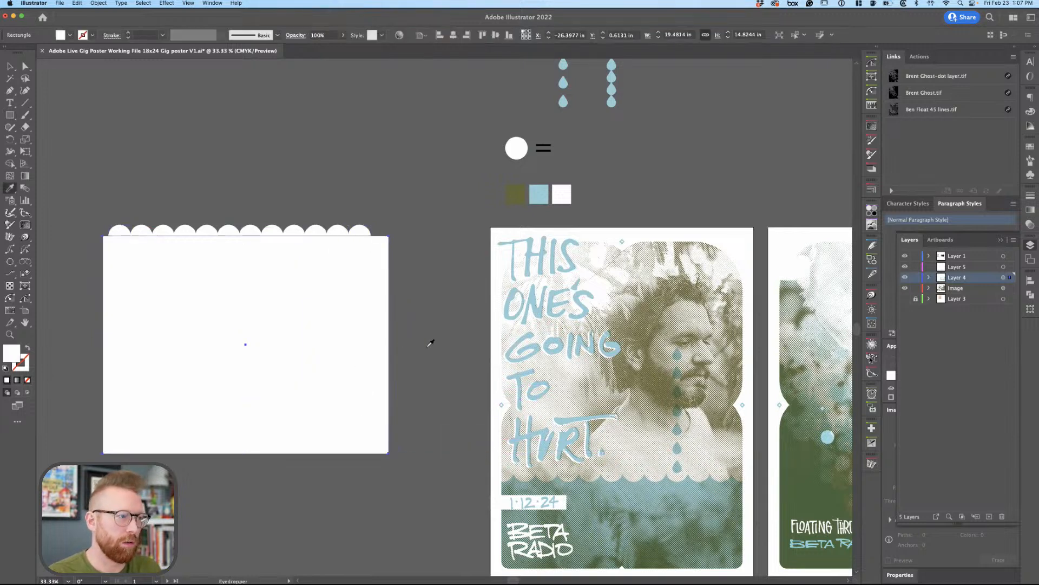
{"action": "key", "text": "v"}
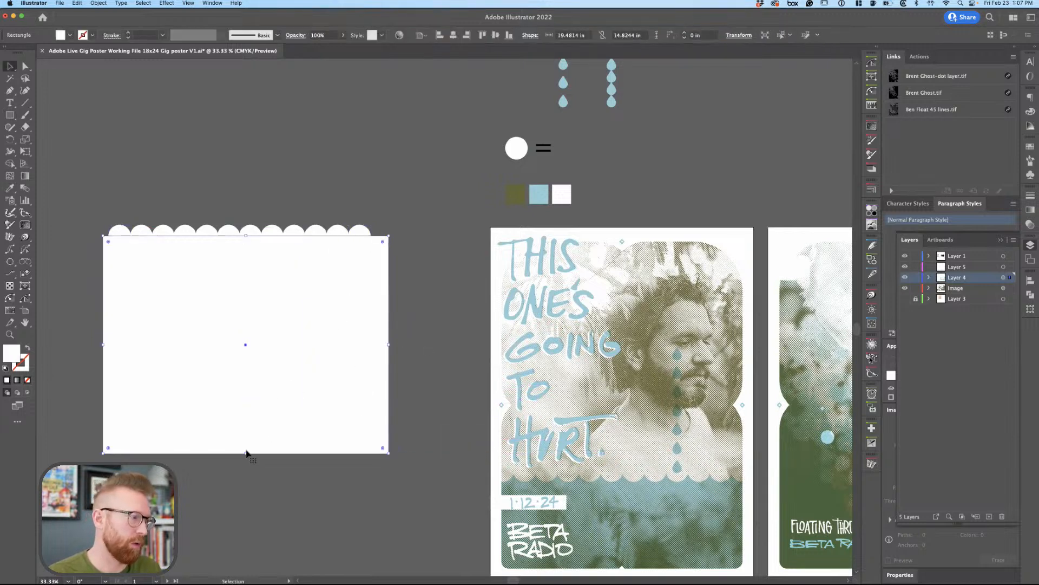
{"action": "left_click_drag", "start_coordinate": [246, 453], "coordinate": [257, 134]}
{"action": "left_click", "coordinate": [328, 268]}
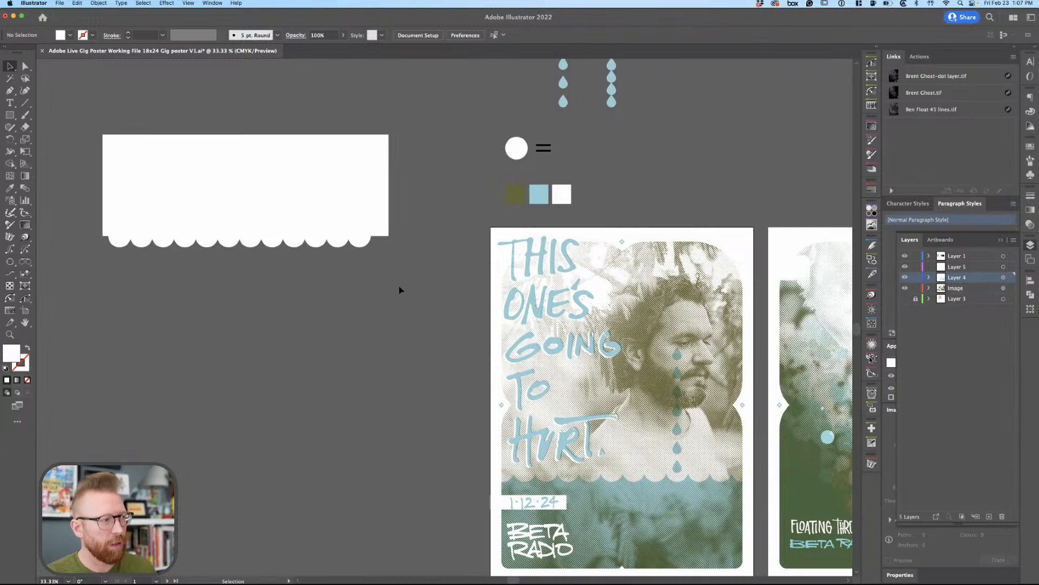
Switch to Photoshop and open the 18x24 Gig poster.psd template.
{"action": "scroll", "coordinate": [384, 278], "scroll_direction": "down", "scroll_amount": 3}
{"action": "scroll", "coordinate": [384, 277], "scroll_direction": "right", "scroll_amount": 3}
{"action": "left_click", "coordinate": [386, 279], "text": "alt"}
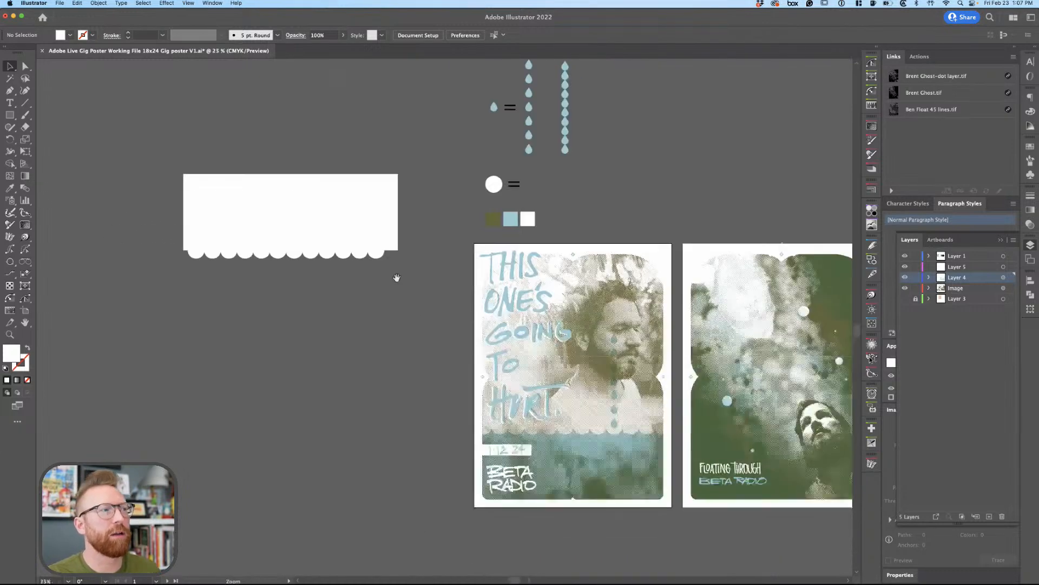
{"action": "scroll", "coordinate": [307, 292], "scroll_direction": "right", "scroll_amount": 3}
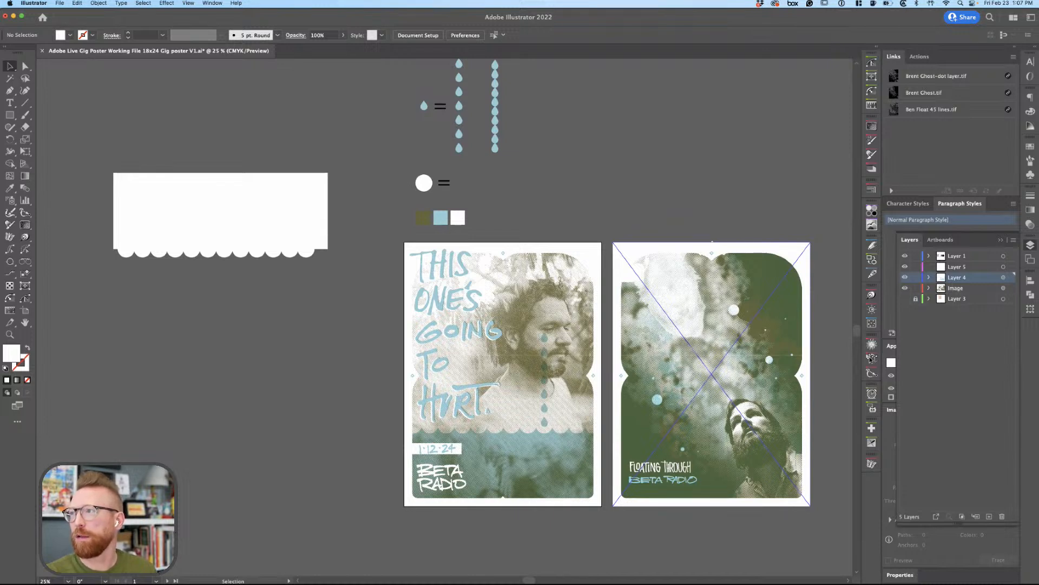
{"action": "left_click", "coordinate": [870, 359]}
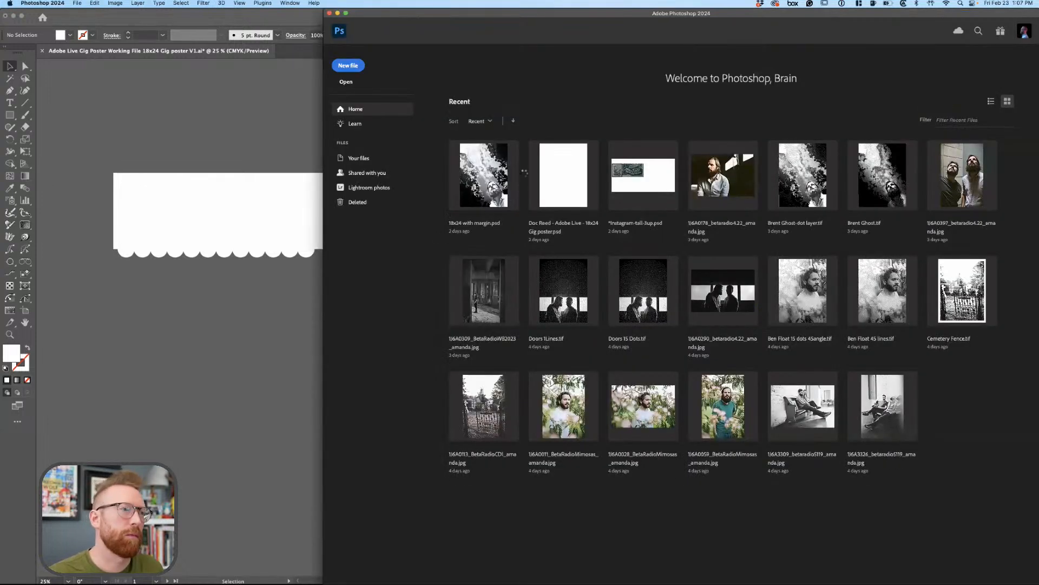
{"action": "left_click", "coordinate": [521, 174]}
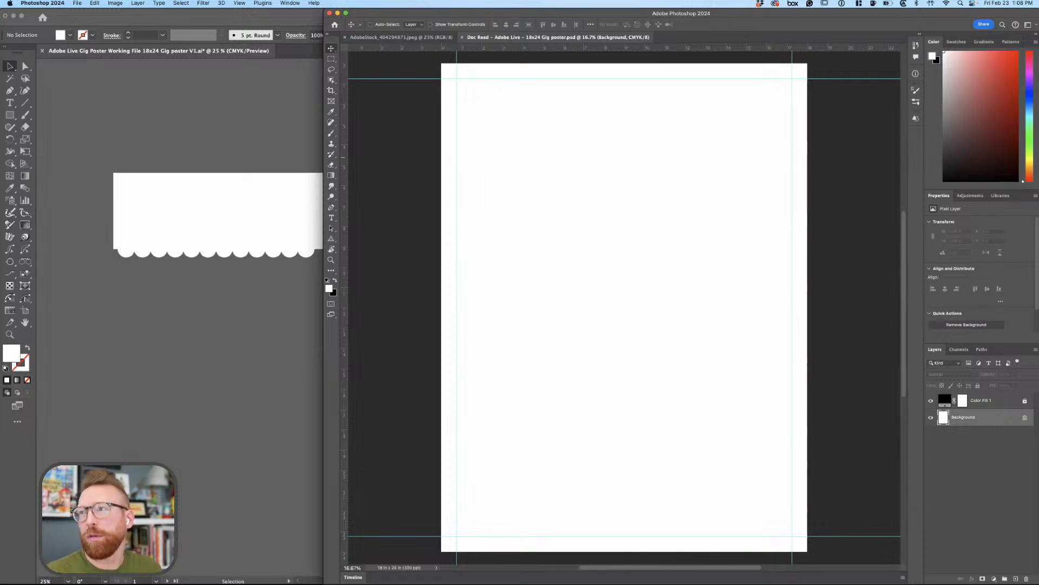
Place the AdobeStock_404294871.jpg portrait in the poster document beneath the Color Fill 1 layer.
{"action": "left_click", "coordinate": [316, 314]}
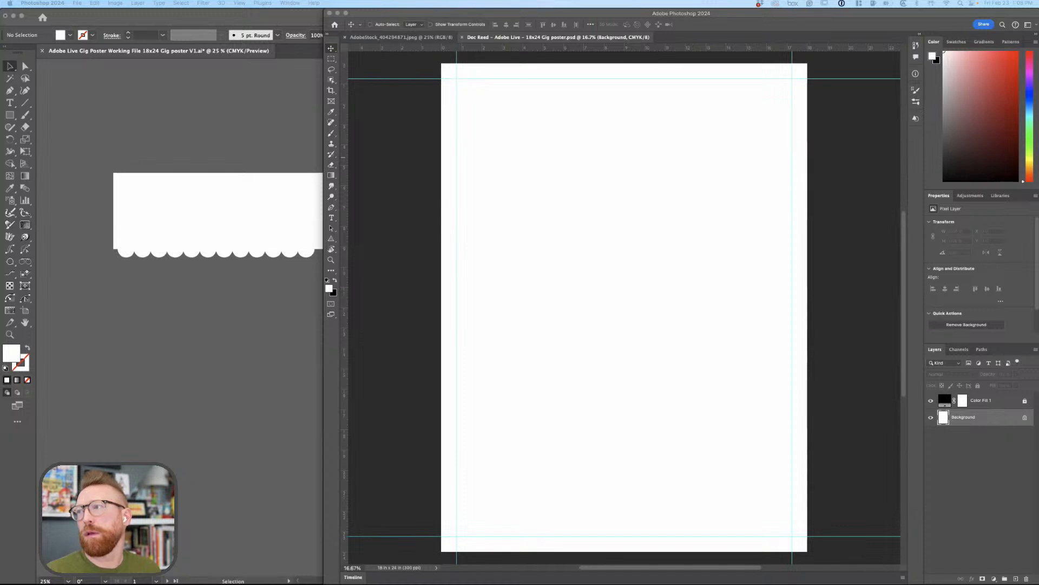
{"action": "left_click_drag", "start_coordinate": [626, 236], "coordinate": [629, 258]}
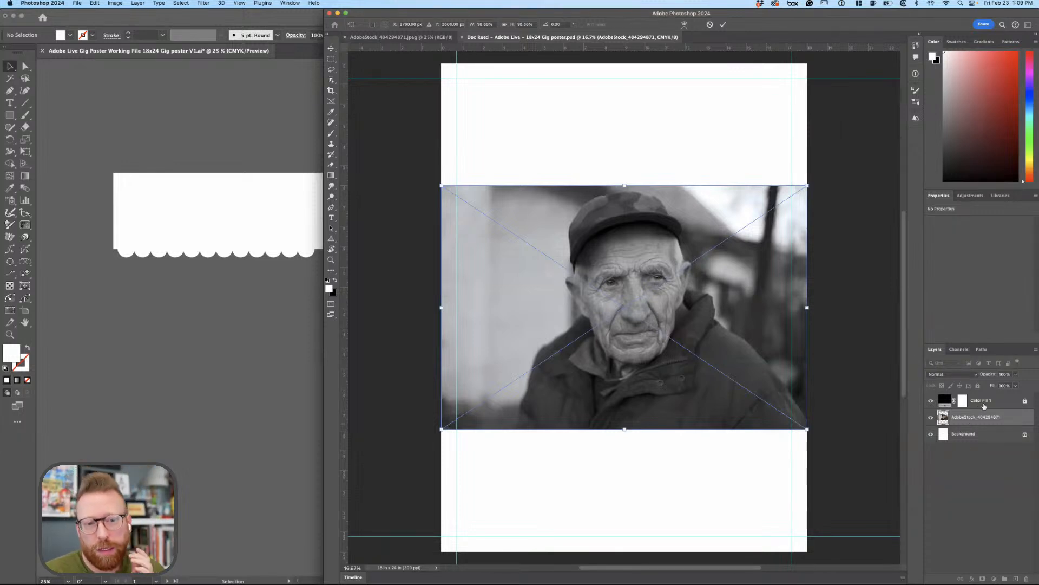
{"action": "left_click", "coordinate": [997, 403]}
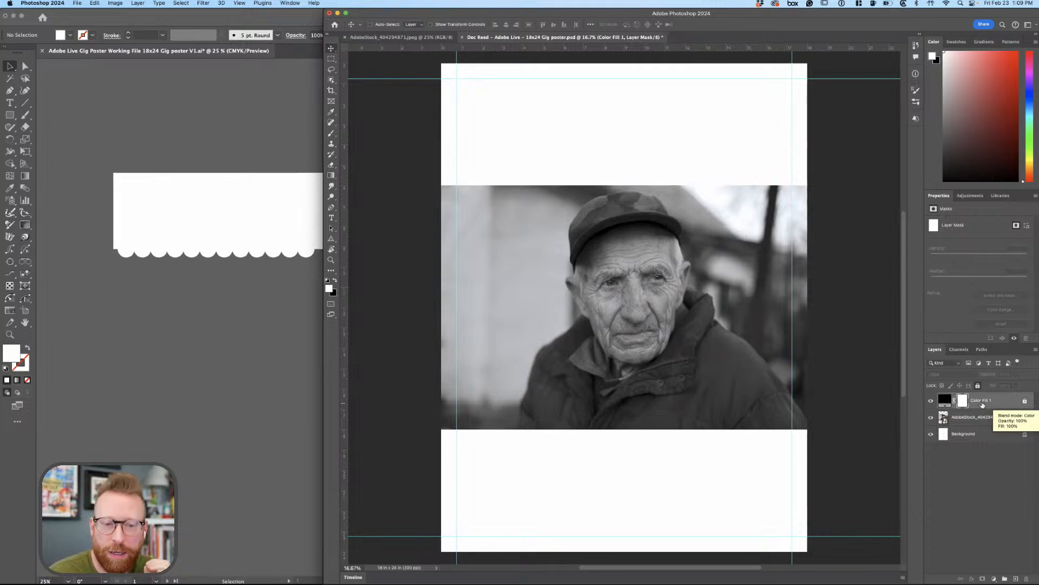
Unlock the Color Fill 1 layer to check its blend mode options, lock it again, and select the AdobeStock_404294871 layer.
{"action": "left_click", "coordinate": [983, 403]}
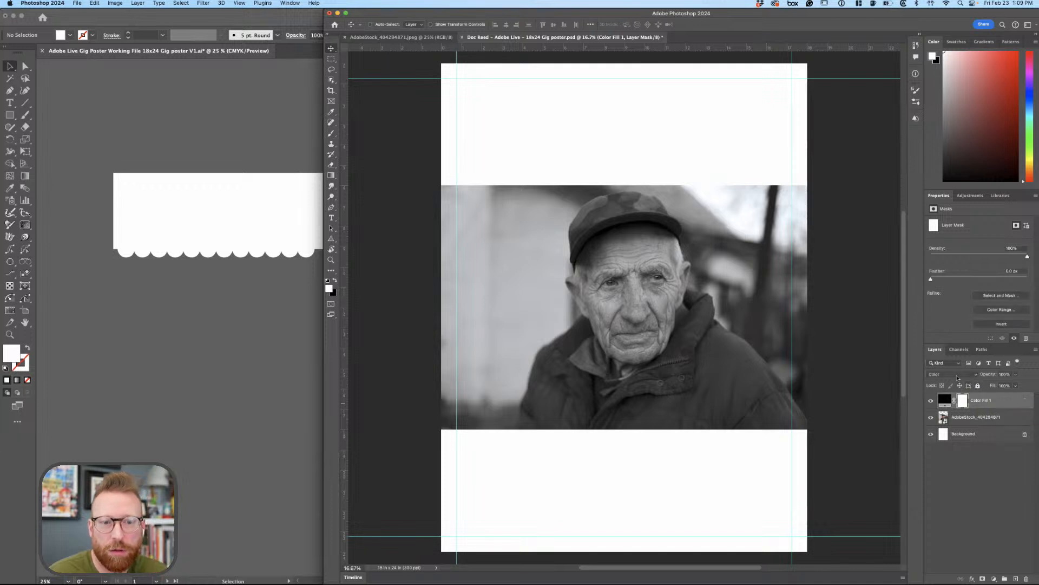
{"action": "left_click", "coordinate": [938, 375]}
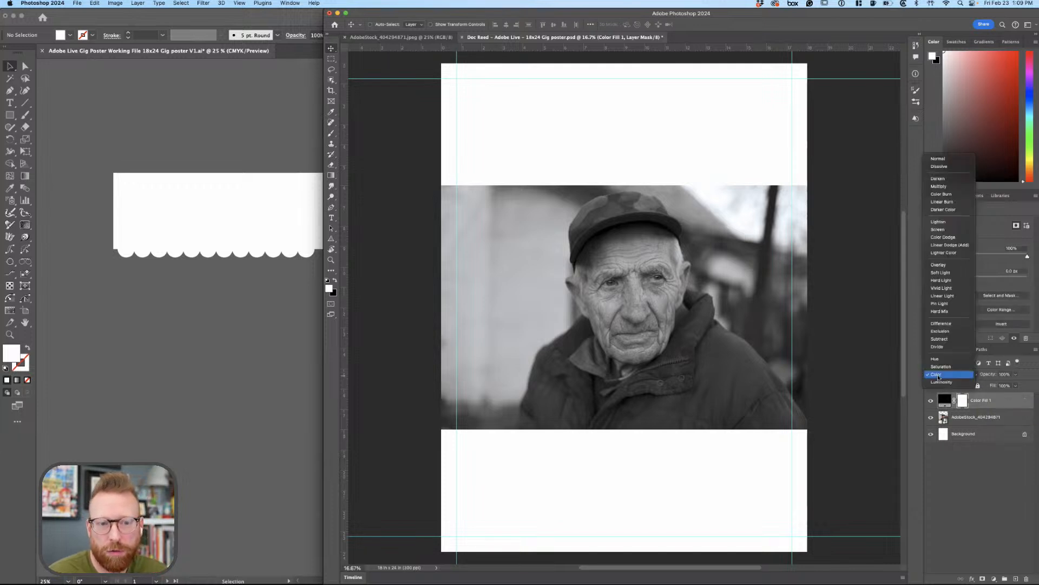
{"action": "left_click", "coordinate": [983, 395]}
{"action": "key", "text": "slash"}
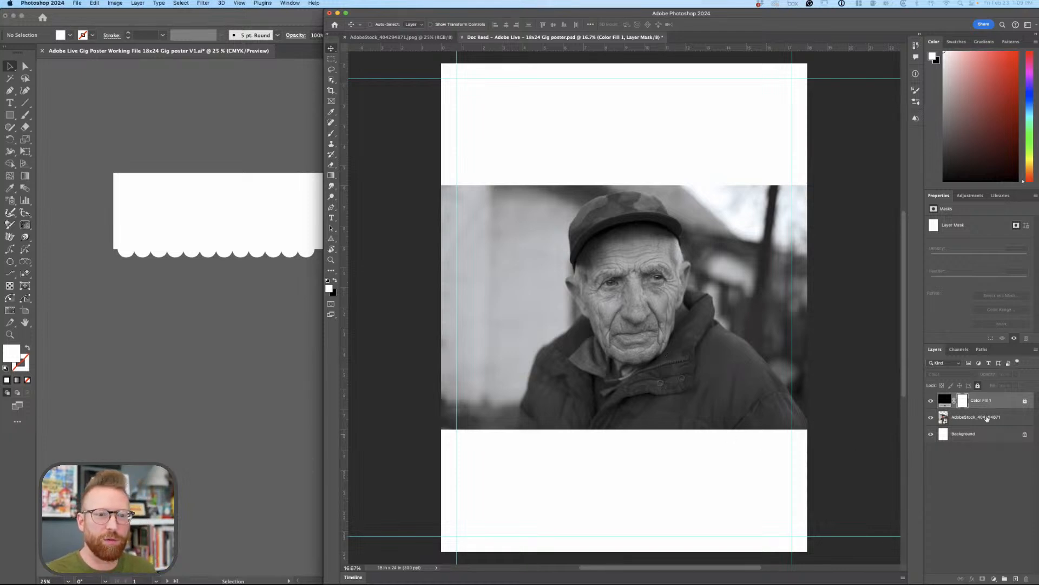
{"action": "left_click", "coordinate": [963, 420]}
{"action": "scroll", "coordinate": [611, 363], "scroll_direction": "down", "scroll_amount": 1}
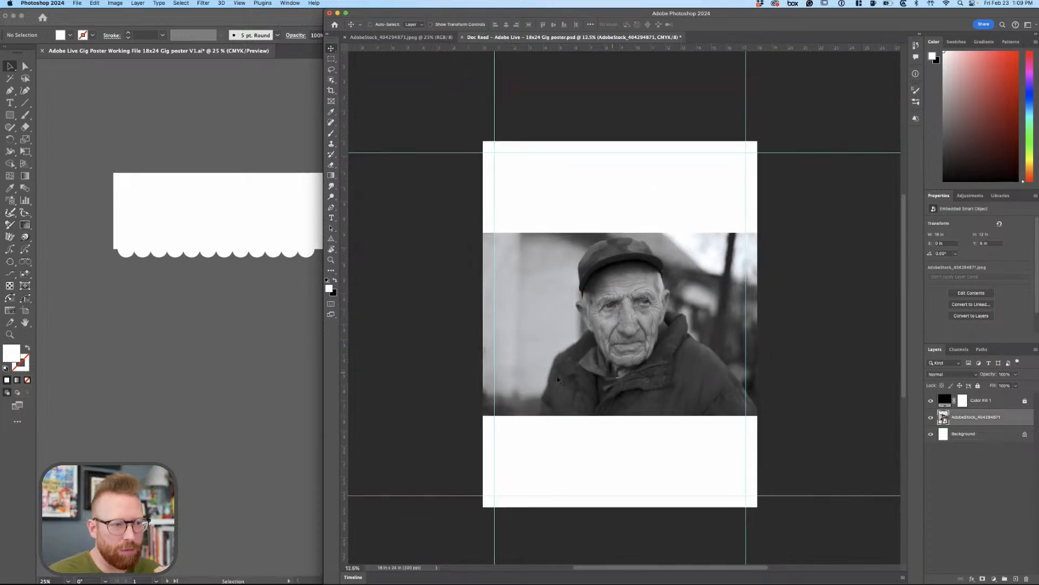
Look over to Illustrator, return to Photoshop, and duplicate the AdobeStock_404294871 layer.
{"action": "left_click", "coordinate": [234, 360]}
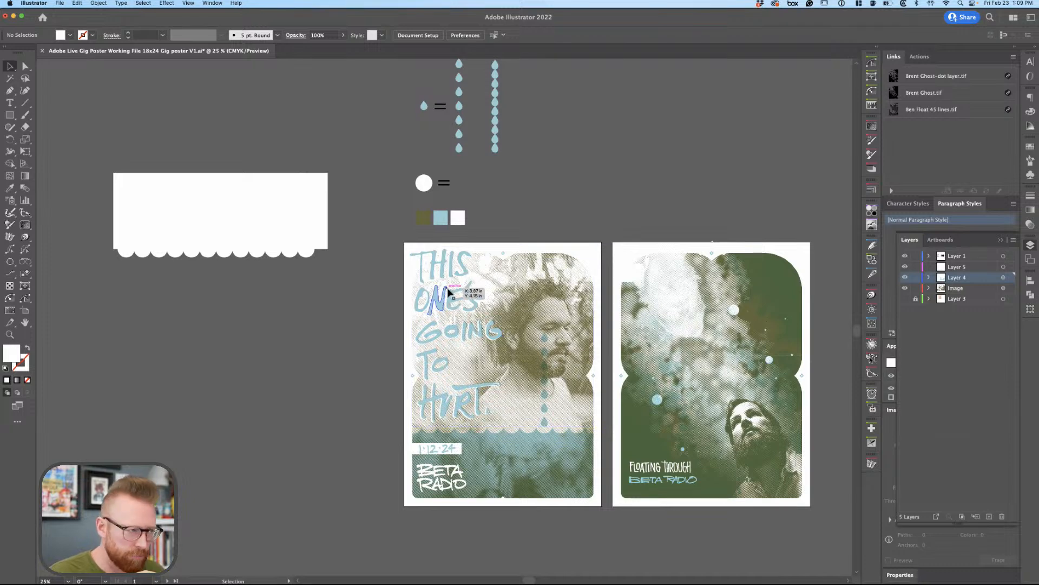
{"action": "key", "text": "ctrl+Up"}
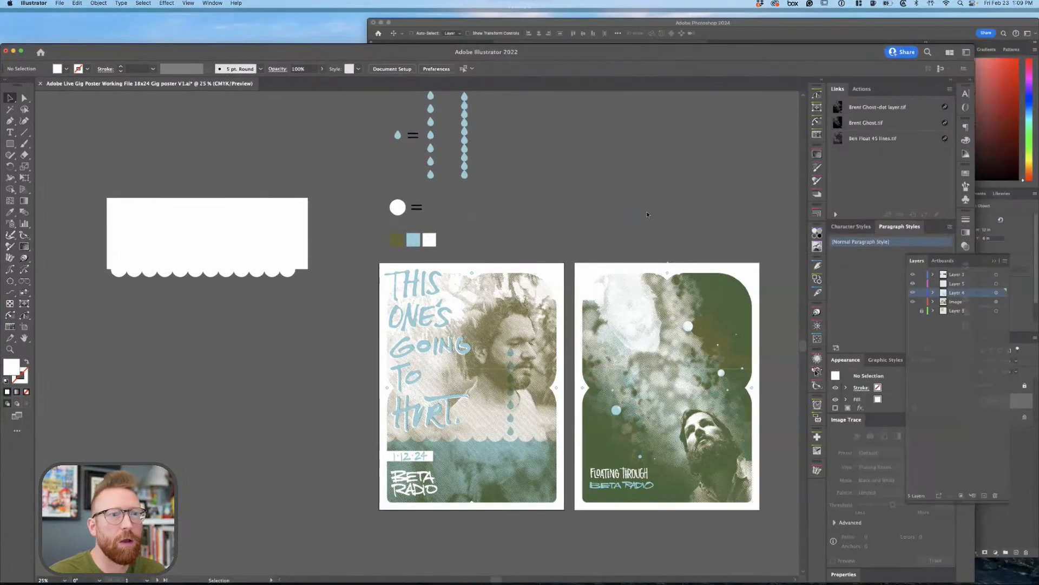
{"action": "left_click", "coordinate": [641, 328]}
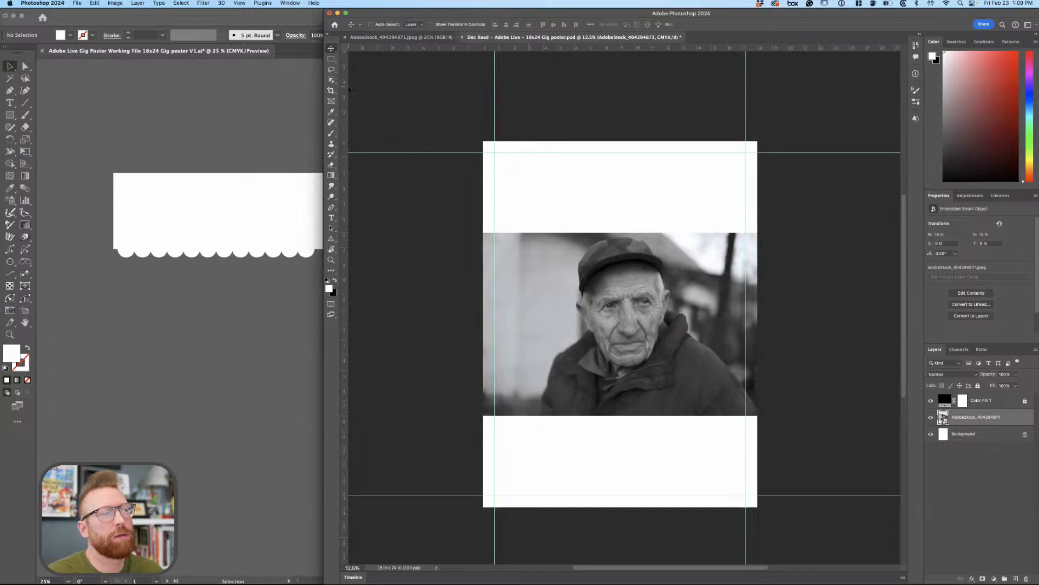
{"action": "key", "text": "ctrl+j"}
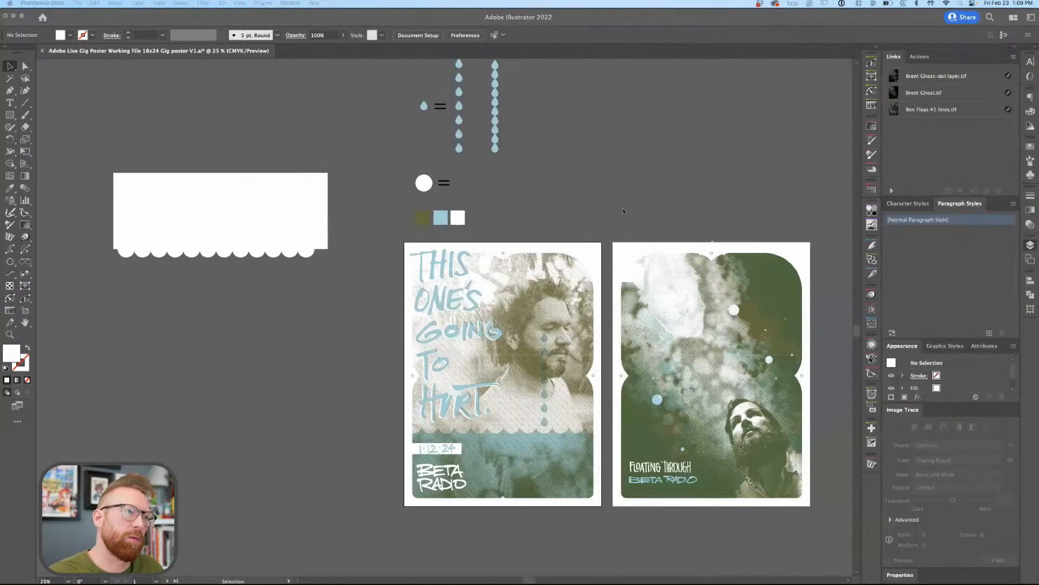
Arrange the Illustrator and Photoshop windows side by side, and delete the duplicated portrait layer.
{"action": "left_click", "coordinate": [623, 209]}
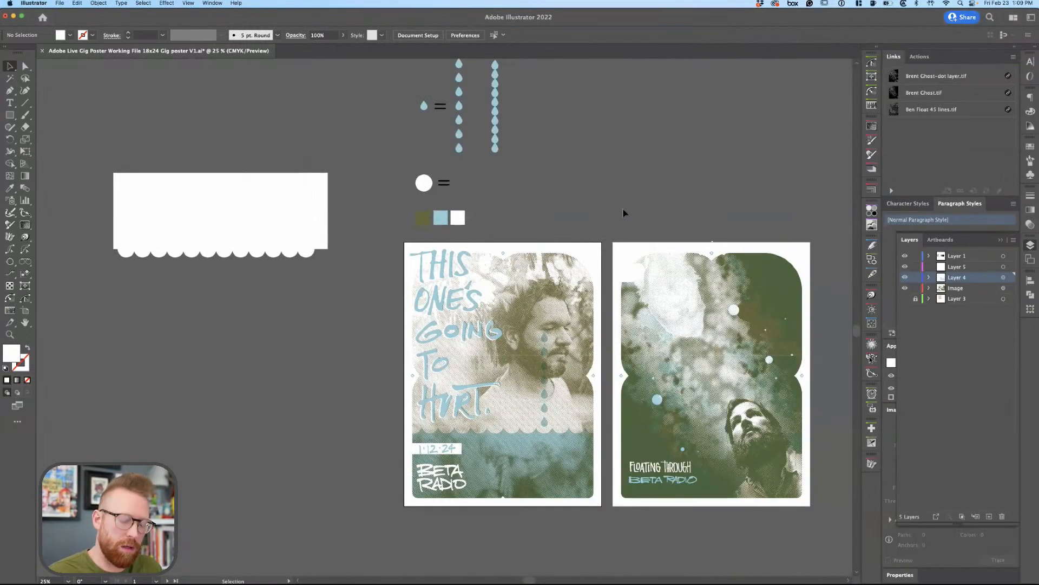
{"action": "key", "text": "ctrl+alt+Left"}
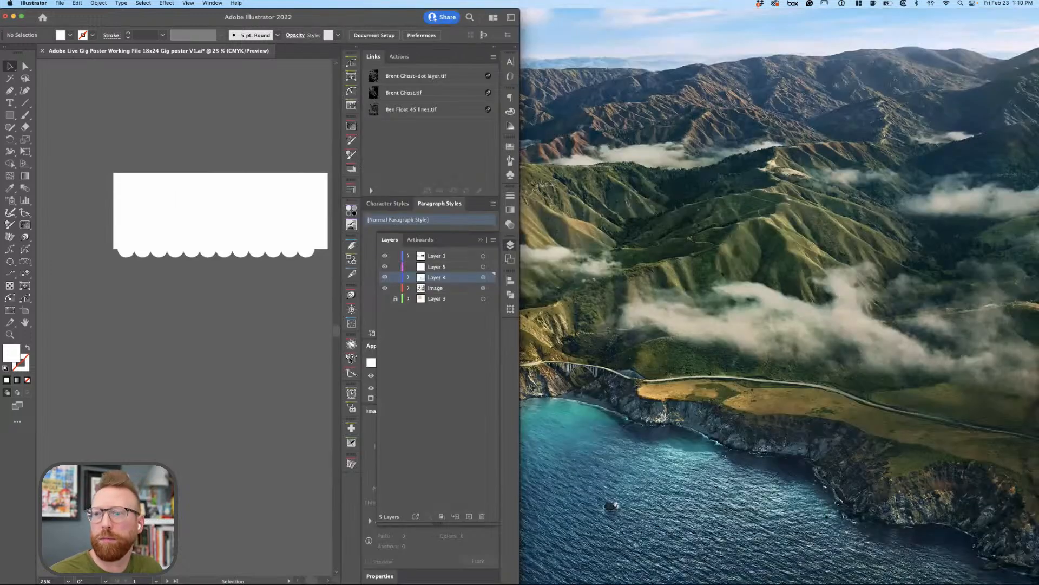
{"action": "key", "text": "super+Tab"}
{"action": "key", "text": "ctrl+alt+Left"}
{"action": "key", "text": "ctrl+alt+Right"}
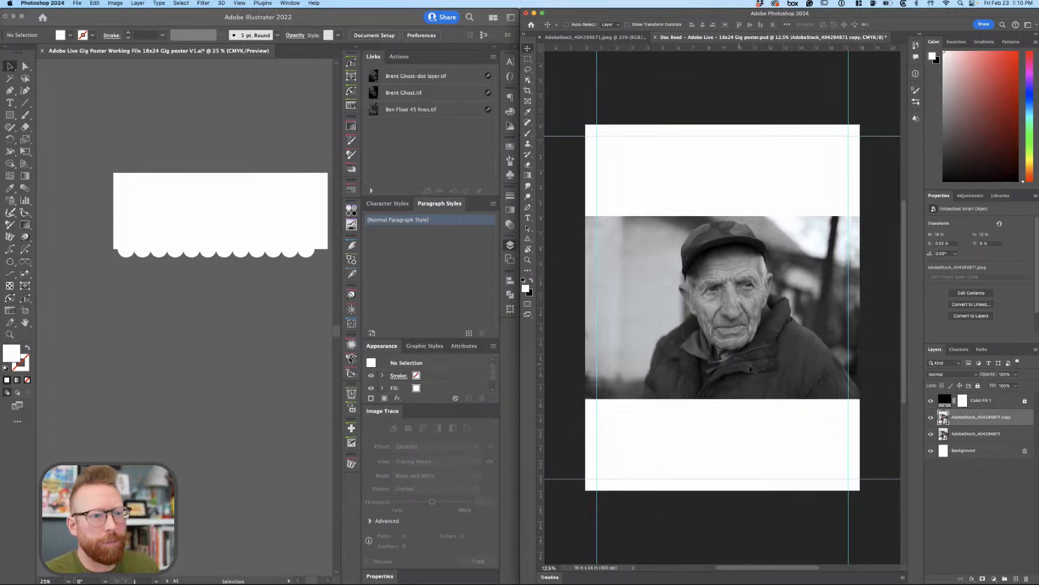
{"action": "key", "text": "Delete"}
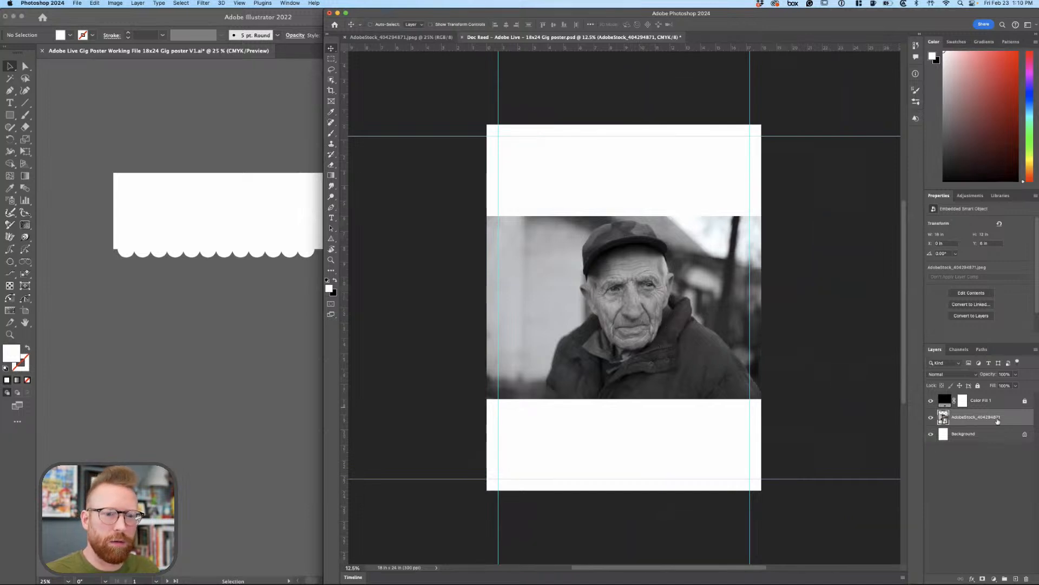
Move the portrait lower on the poster, scale it to about 144%, and reposition it so the man fills the poster width.
{"action": "left_click_drag", "start_coordinate": [648, 331], "coordinate": [652, 403]}
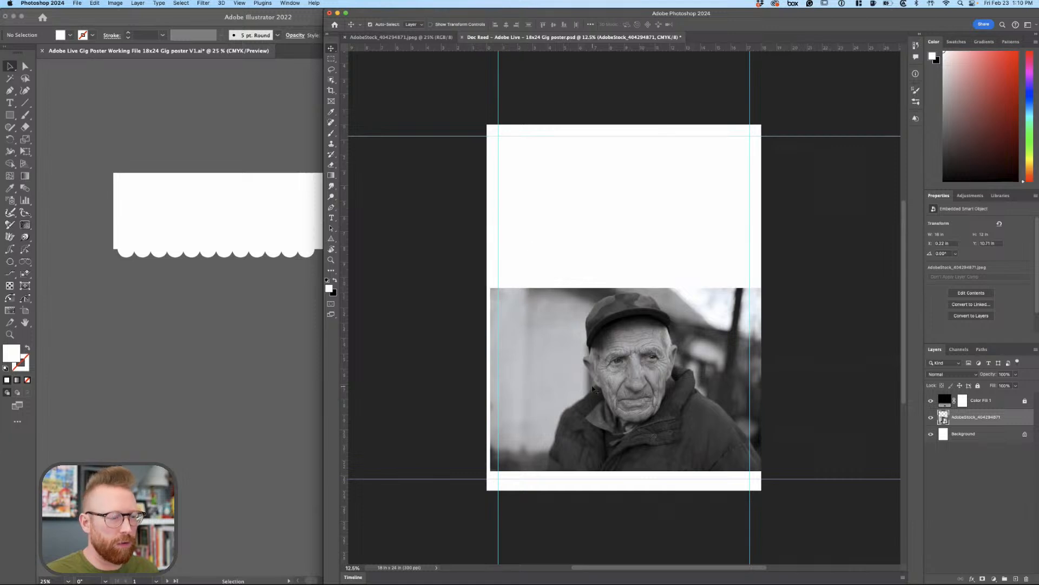
{"action": "key", "text": "ctrl+t"}
{"action": "left_click_drag", "start_coordinate": [757, 292], "coordinate": [858, 158]}
{"action": "left_click_drag", "start_coordinate": [666, 368], "coordinate": [626, 349]}
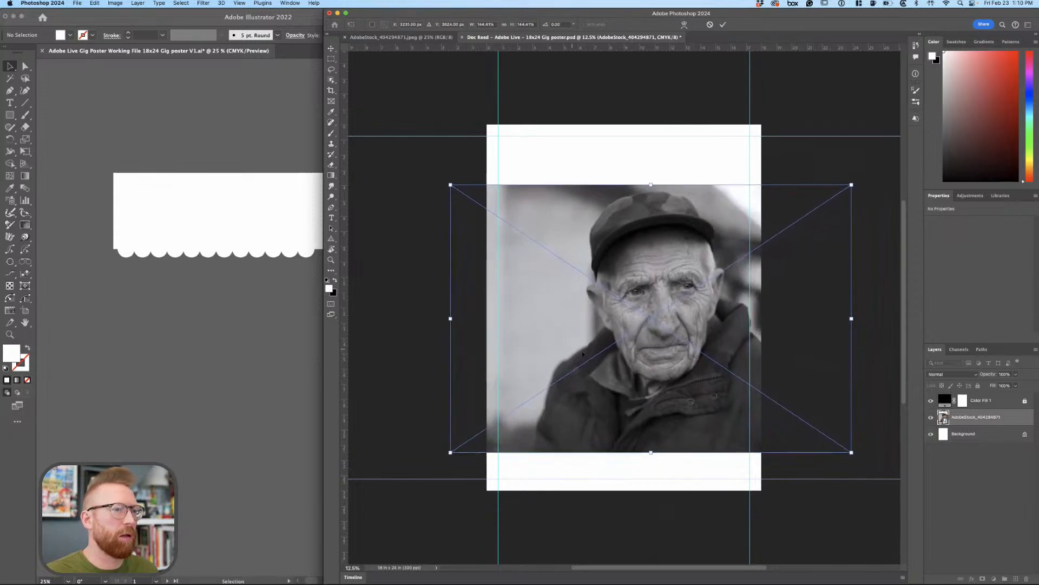
Switch to Illustrator, bring the two finished Beta Radio posters into view, and hide the panels around them.
{"action": "key", "text": "ctrl+alt+Right"}
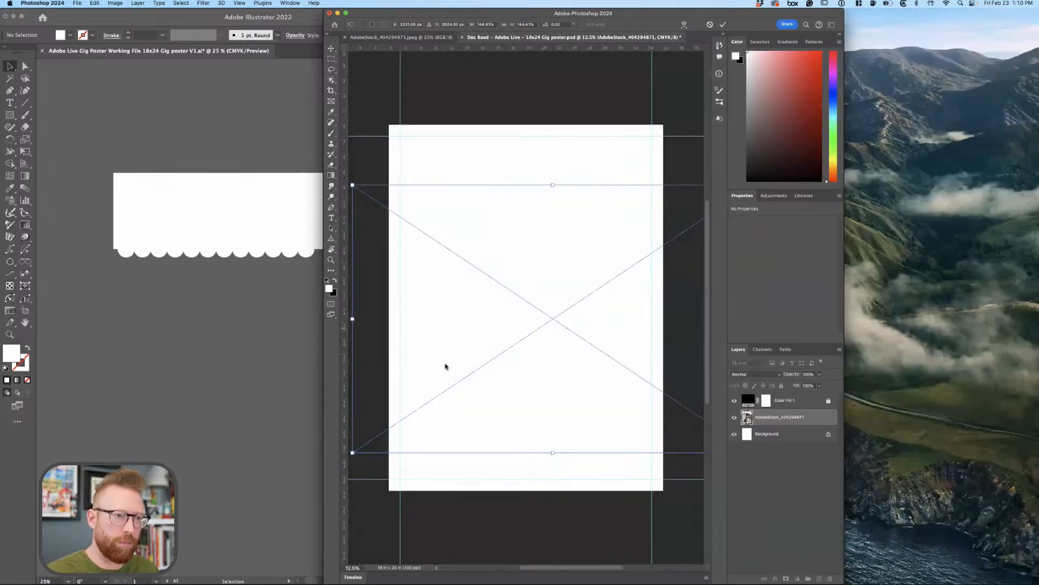
{"action": "left_click", "coordinate": [234, 341]}
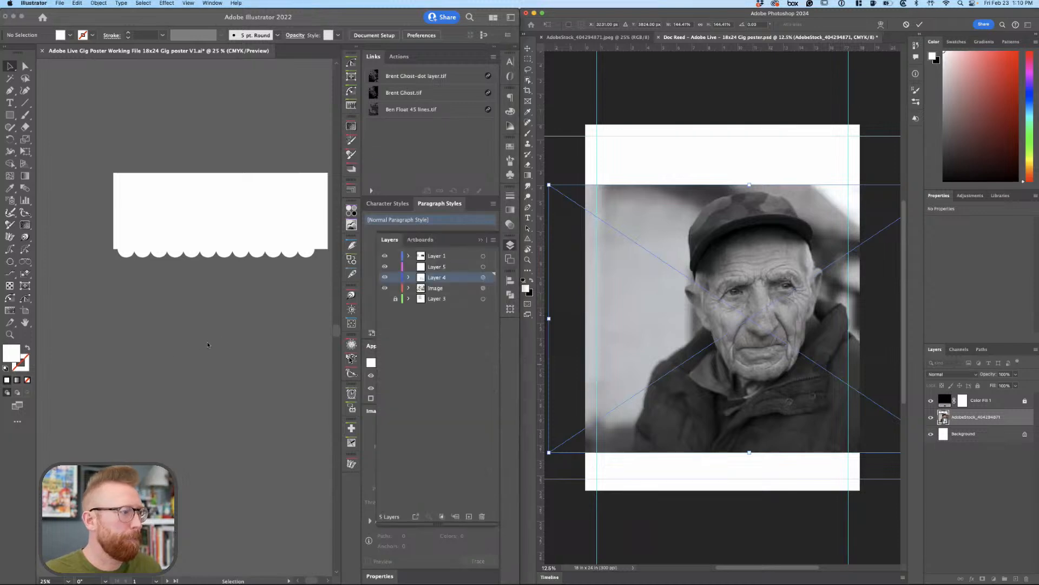
{"action": "scroll", "coordinate": [235, 341], "scroll_direction": "right", "scroll_amount": 10}
{"action": "scroll", "coordinate": [234, 341], "scroll_direction": "down", "scroll_amount": 5}
{"action": "scroll", "coordinate": [234, 341], "scroll_direction": "right", "scroll_amount": 5}
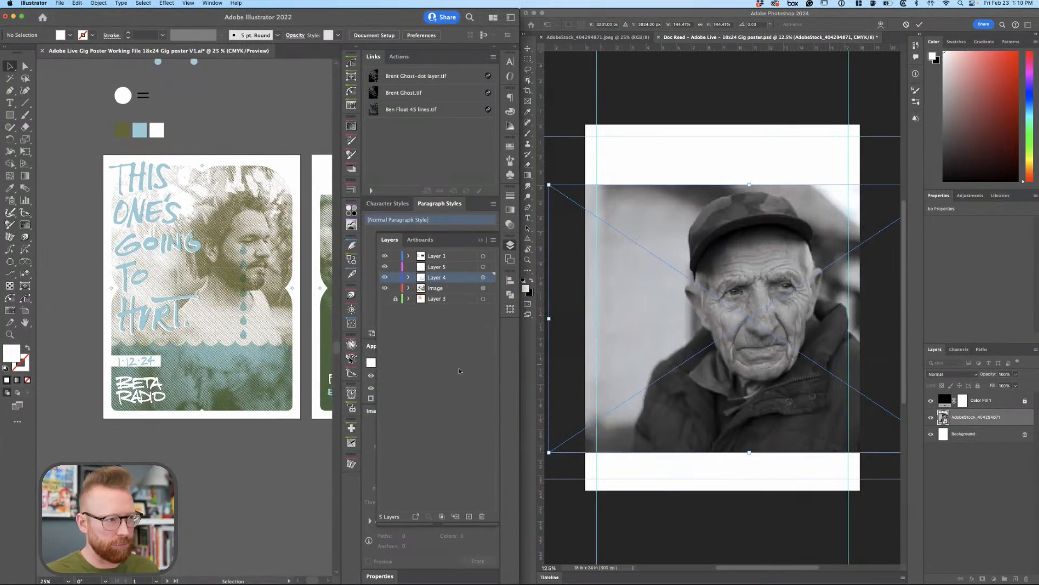
{"action": "key", "text": "Tab"}
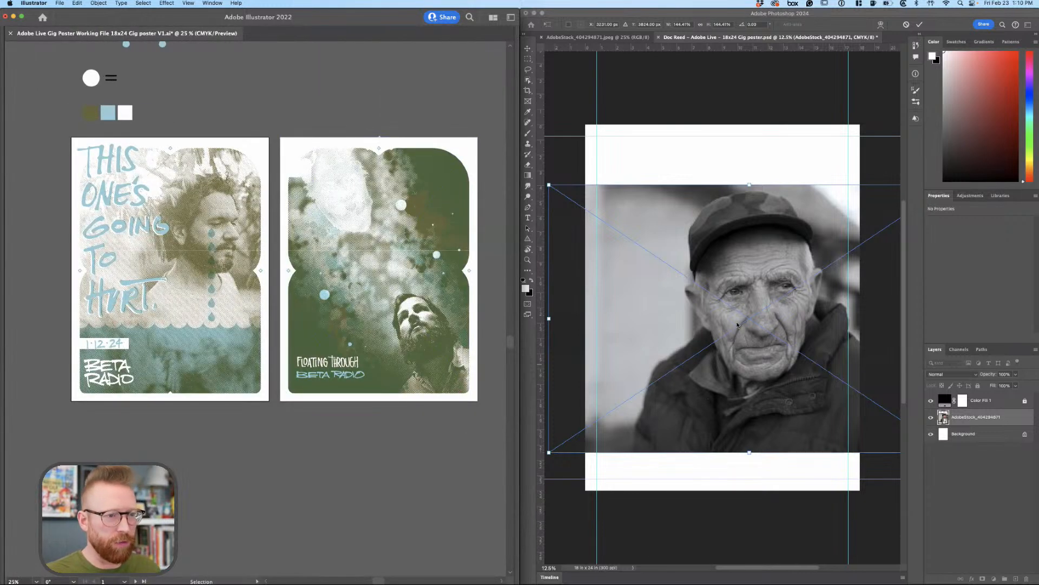
Return to Photoshop and commit the portrait's transformation.
{"action": "left_click", "coordinate": [791, 177]}
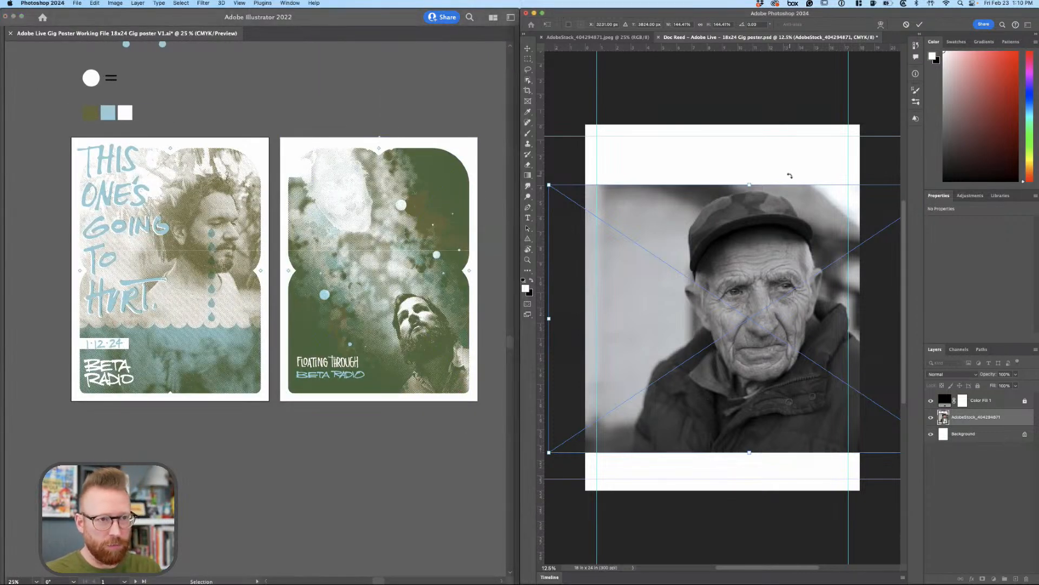
{"action": "key", "text": "ctrl+alt+t"}
{"action": "key", "text": "Return"}
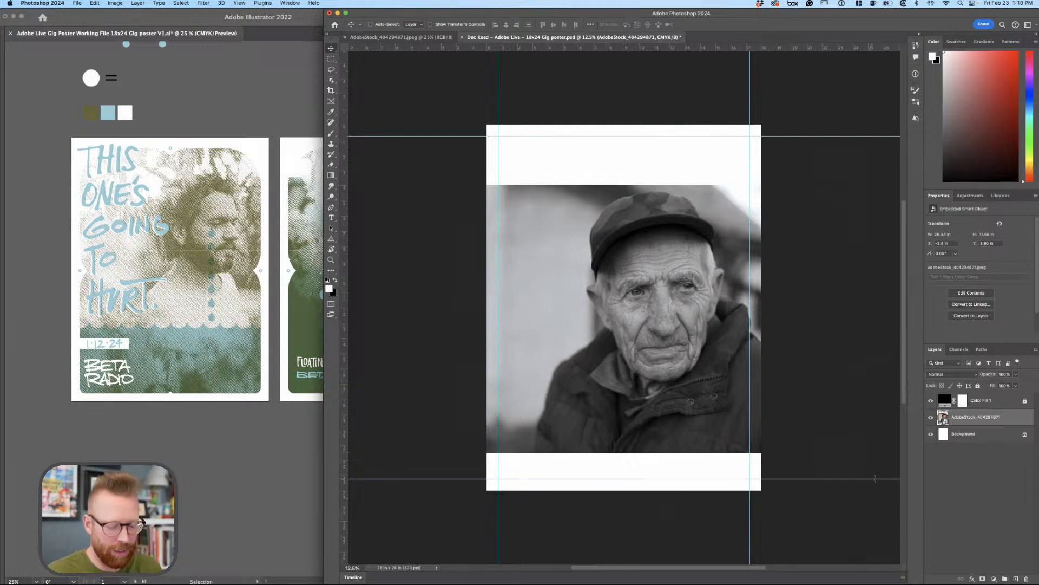
Select a full-width strip across the portrait's lower edge and copy it to a new layer placed lower on the poster.
{"action": "key", "text": "m"}
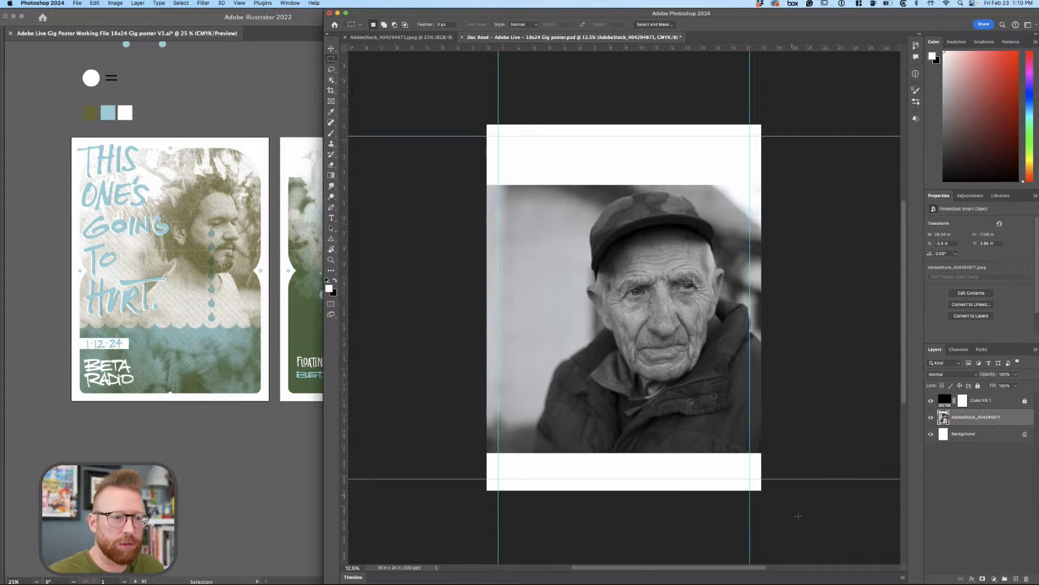
{"action": "left_click_drag", "start_coordinate": [800, 515], "coordinate": [453, 442]}
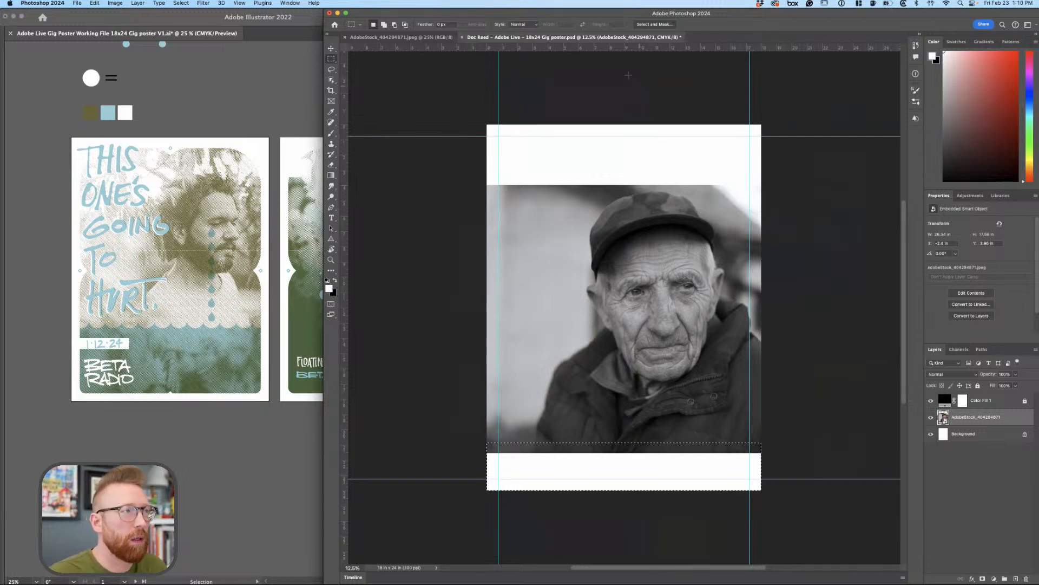
{"action": "left_click", "coordinate": [290, 3]}
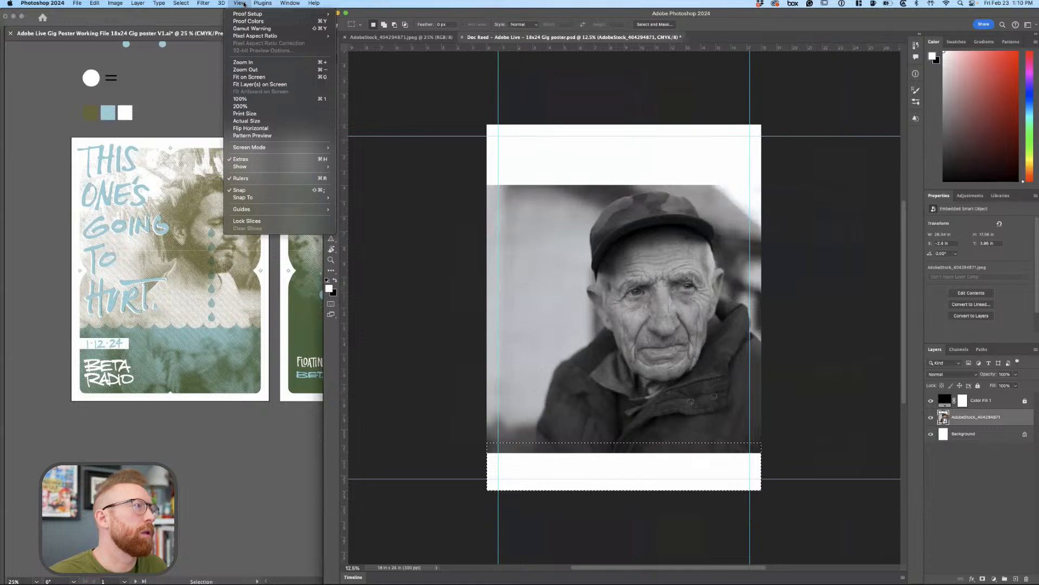
{"action": "mouse_move", "coordinate": [314, 4]}
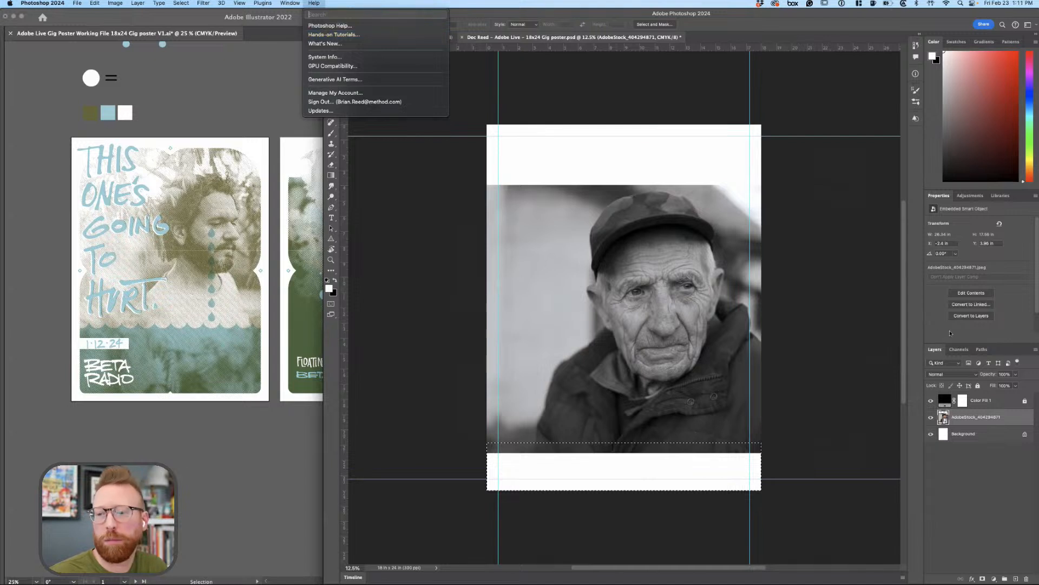
{"action": "left_click", "coordinate": [739, 297]}
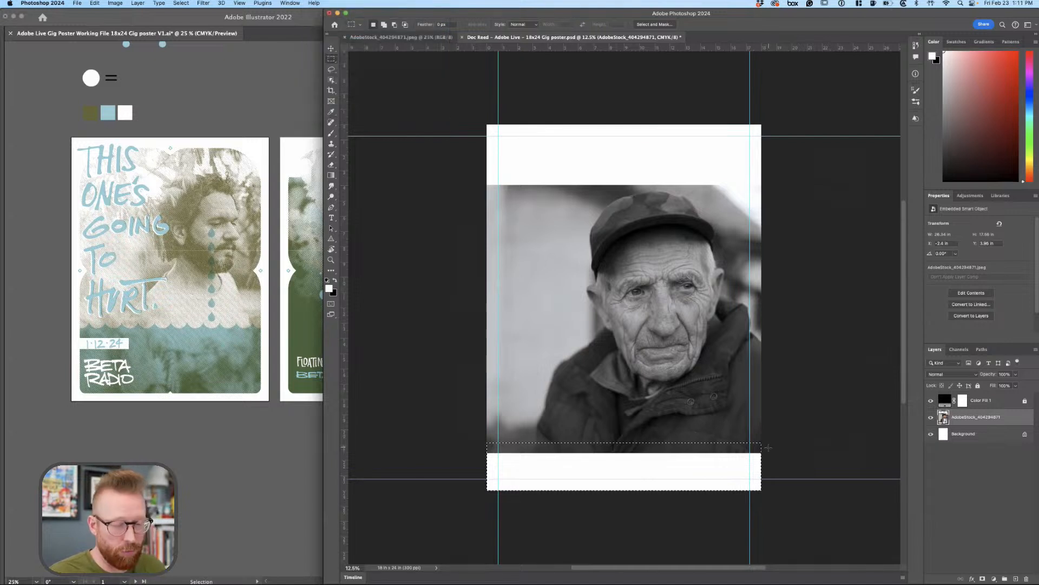
{"action": "left_click_drag", "start_coordinate": [751, 418], "coordinate": [816, 522]}
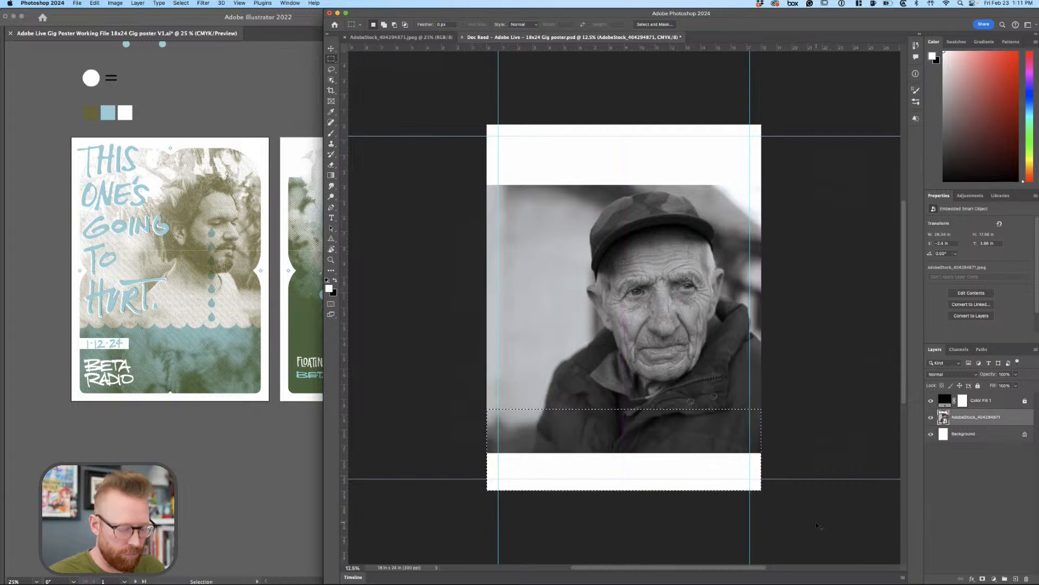
{"action": "key", "text": "super+v"}
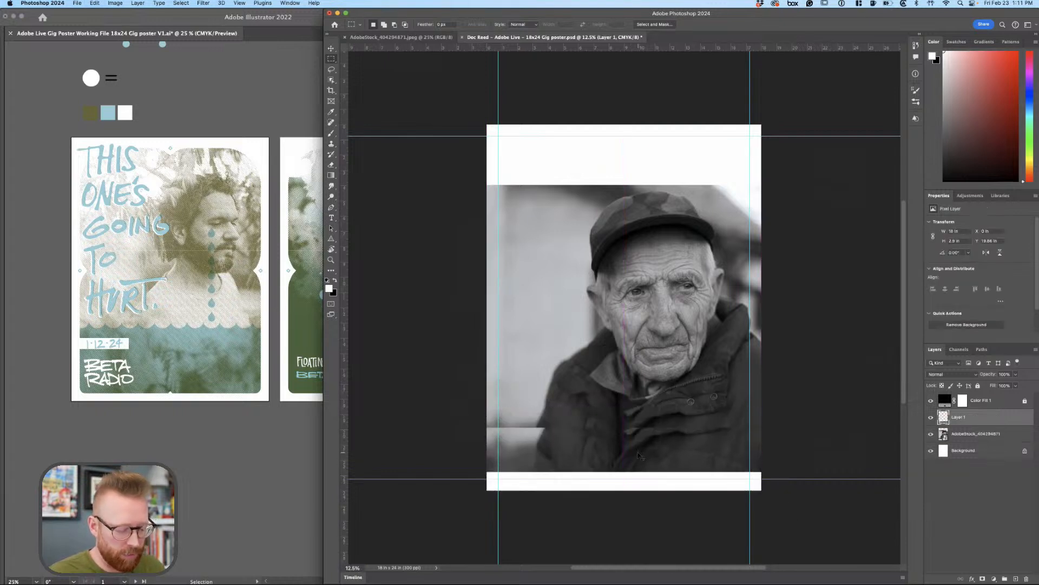
Stretch the copied jacket strip down to the poster's bottom edge and slightly upward over the portrait.
{"action": "key", "text": "super+t"}
{"action": "left_click_drag", "start_coordinate": [625, 471], "coordinate": [624, 490]}
{"action": "left_click_drag", "start_coordinate": [624, 427], "coordinate": [624, 412]}
{"action": "key", "text": "Return"}
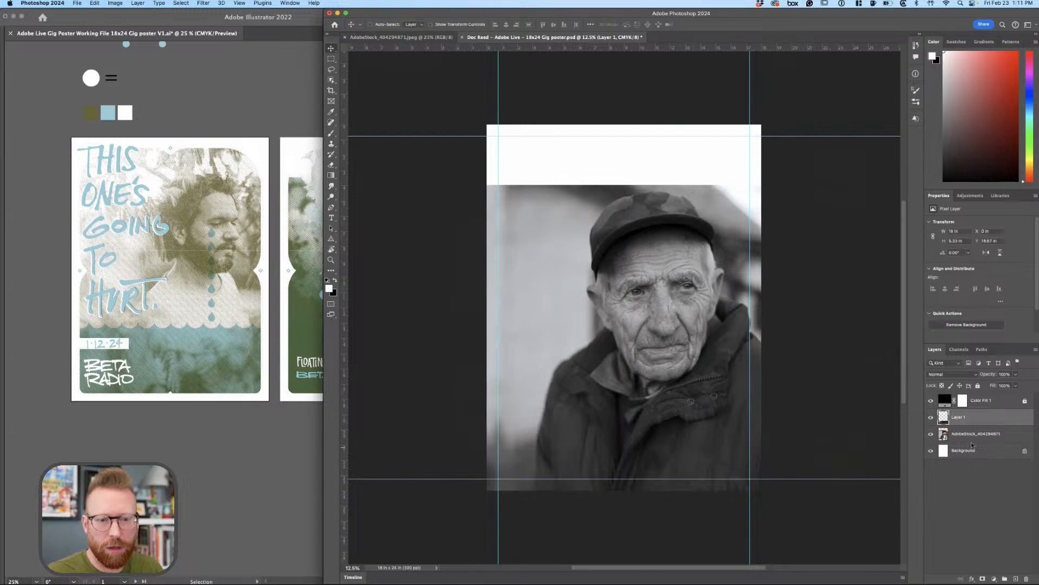
Add a layer mask to Layer 1 and erase along the strip's upper seam around the jacket buttons.
{"action": "left_click", "coordinate": [983, 578]}
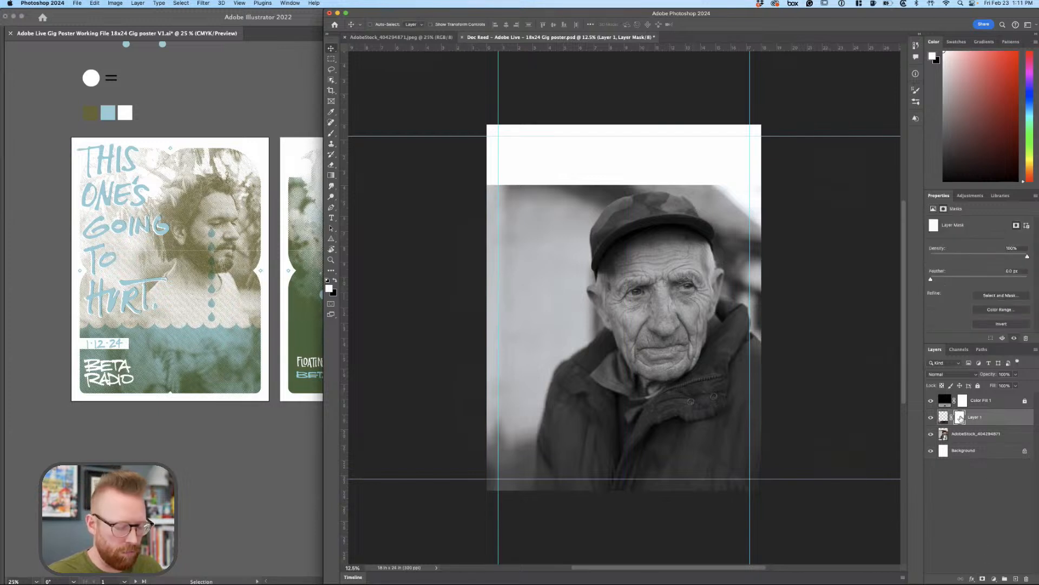
{"action": "key", "text": "e"}
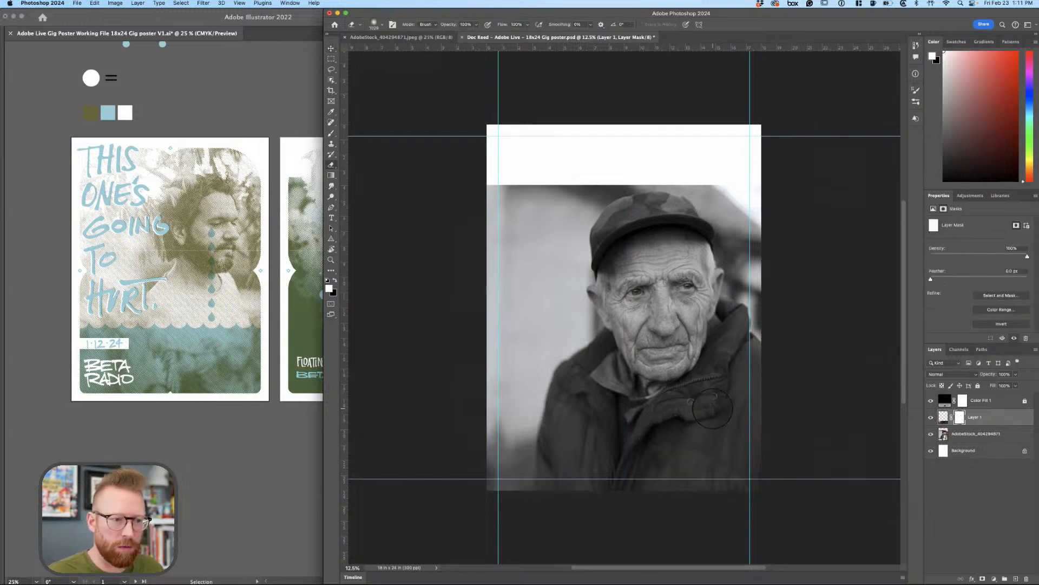
{"action": "left_click_drag", "start_coordinate": [712, 409], "coordinate": [716, 386]}
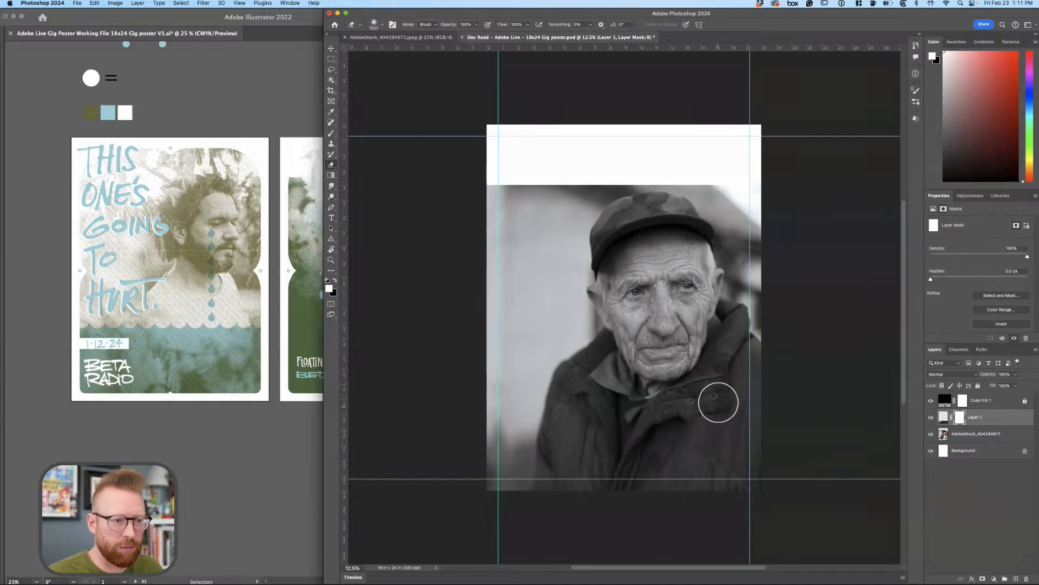
{"action": "scroll", "coordinate": [719, 457], "scroll_direction": "up", "scroll_amount": 3}
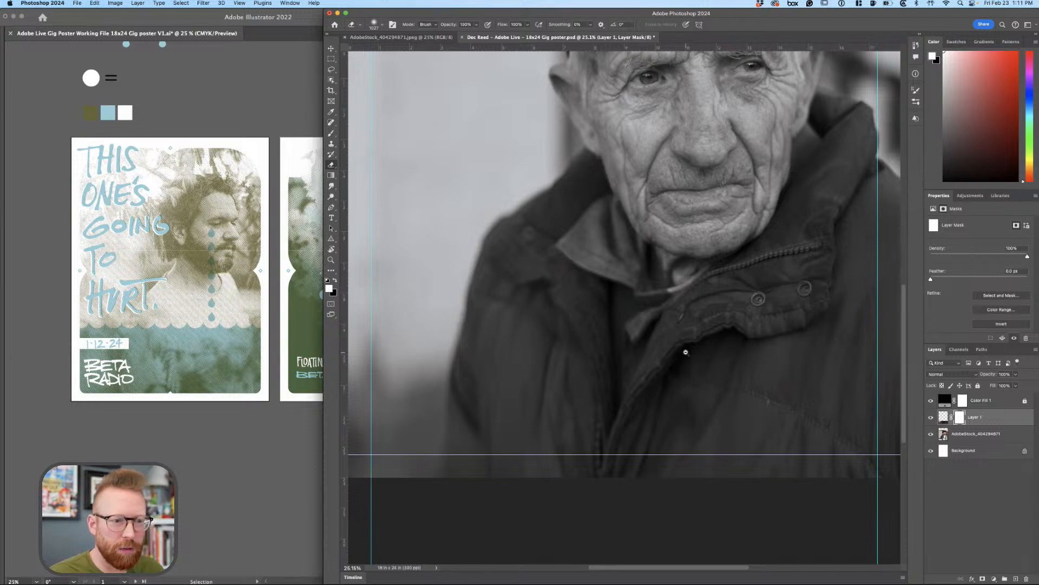
Select a full-width strip across the portrait's upper edge and copy it from the AdobeStock_404294871 layer to a new layer.
{"action": "scroll", "coordinate": [686, 309], "scroll_direction": "up", "scroll_amount": 15}
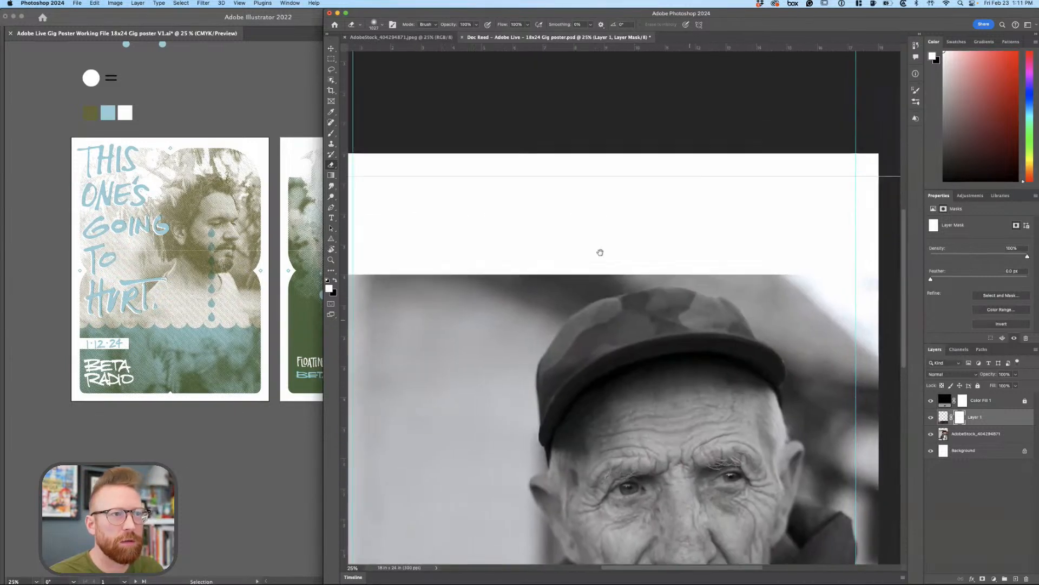
{"action": "scroll", "coordinate": [601, 252], "scroll_direction": "up", "scroll_amount": 5}
{"action": "scroll", "coordinate": [644, 457], "scroll_direction": "down", "scroll_amount": 2}
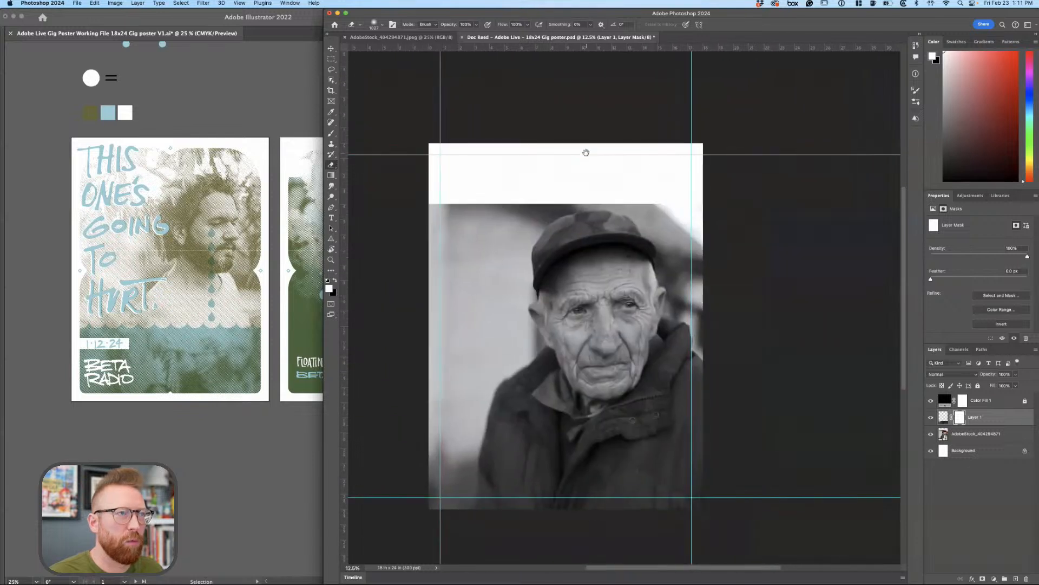
{"action": "key", "text": "m"}
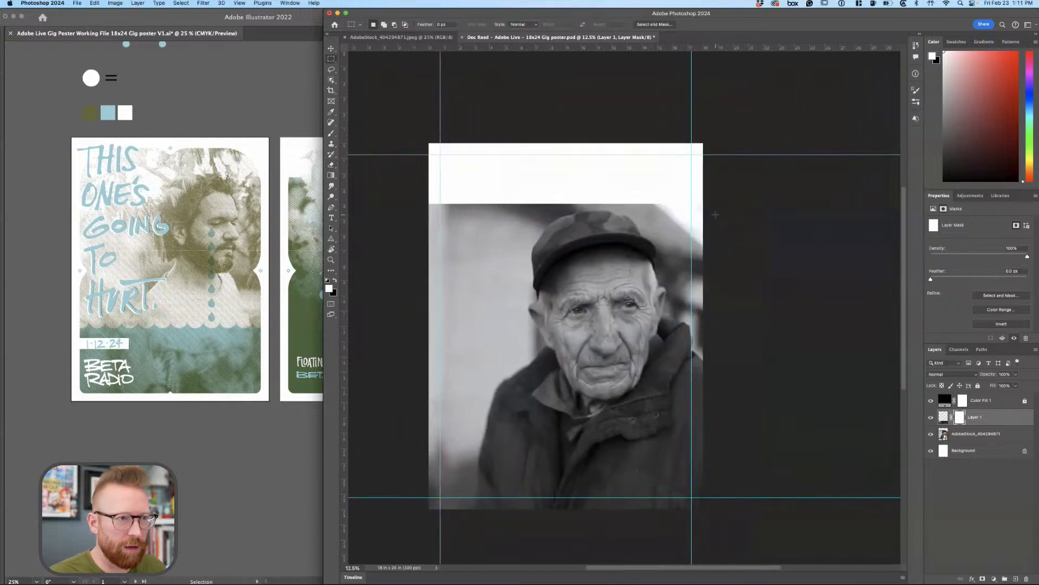
{"action": "left_click_drag", "start_coordinate": [724, 216], "coordinate": [418, 174]}
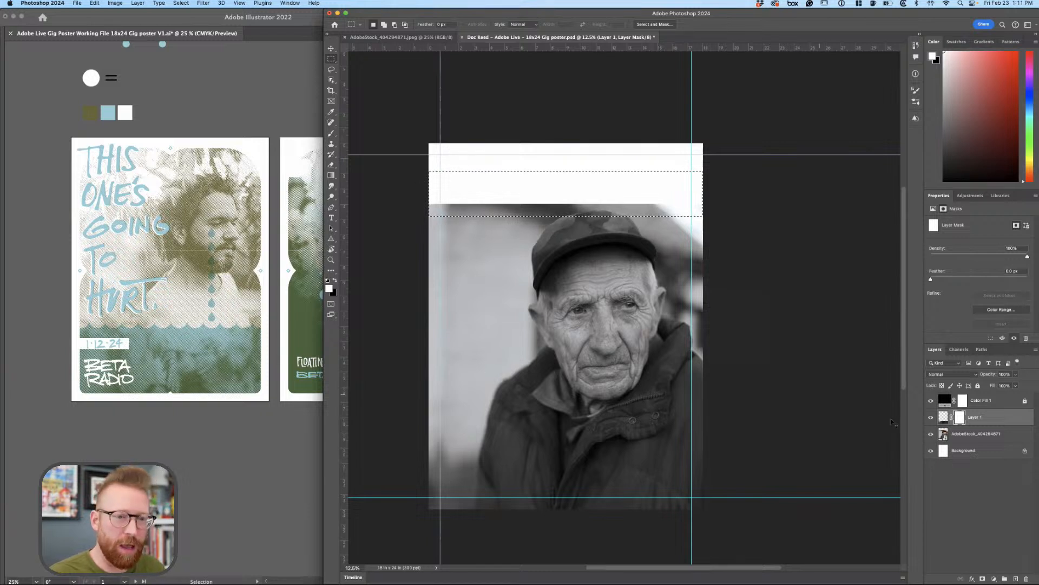
{"action": "left_click", "coordinate": [981, 433]}
{"action": "key", "text": "cmd+j"}
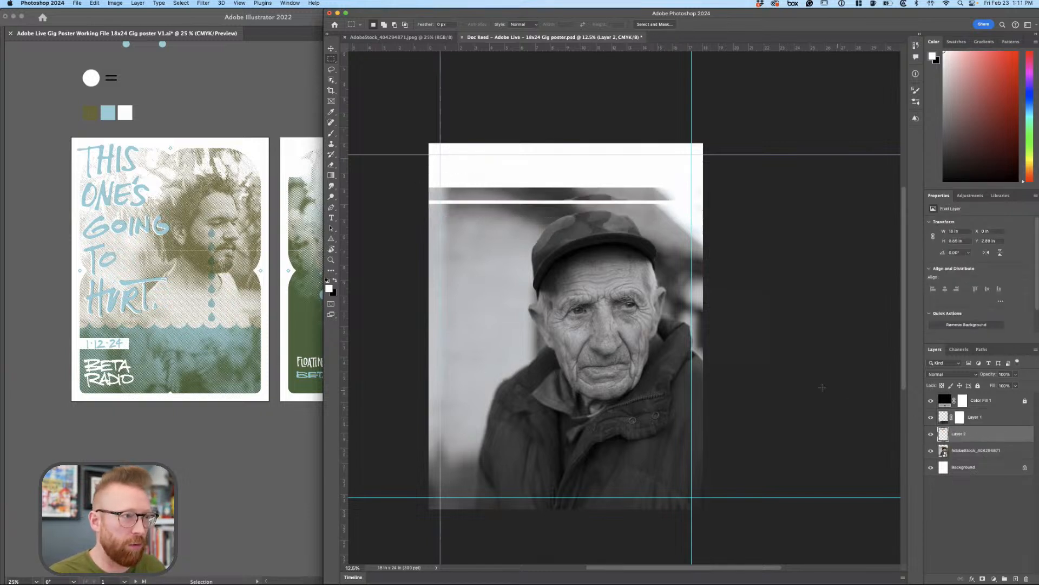
Stretch the copied background strip up to the poster's top edge and down over the man's cap and forehead.
{"action": "key", "text": "super+t"}
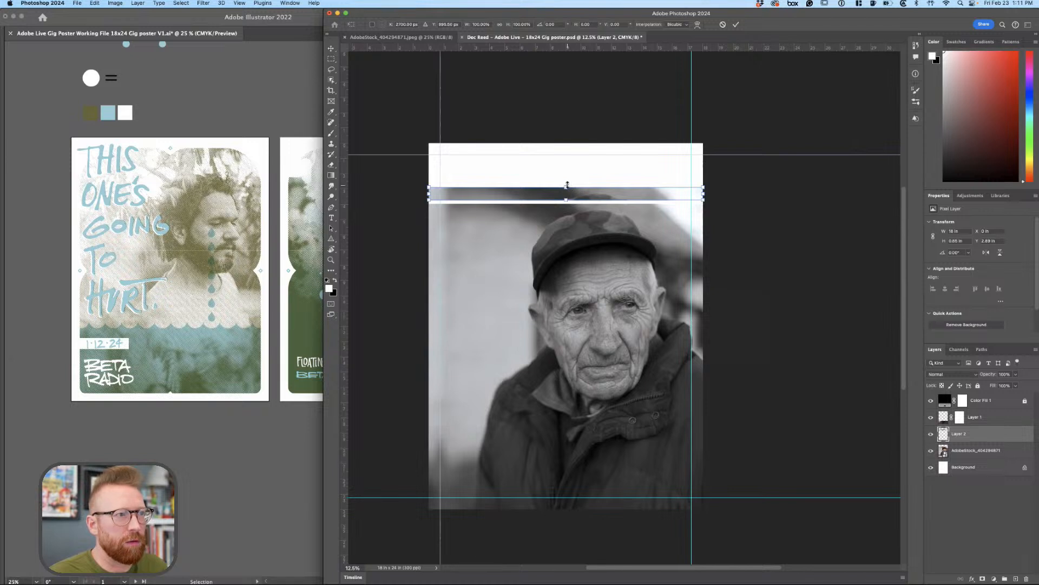
{"action": "left_click_drag", "start_coordinate": [566, 187], "coordinate": [566, 144]}
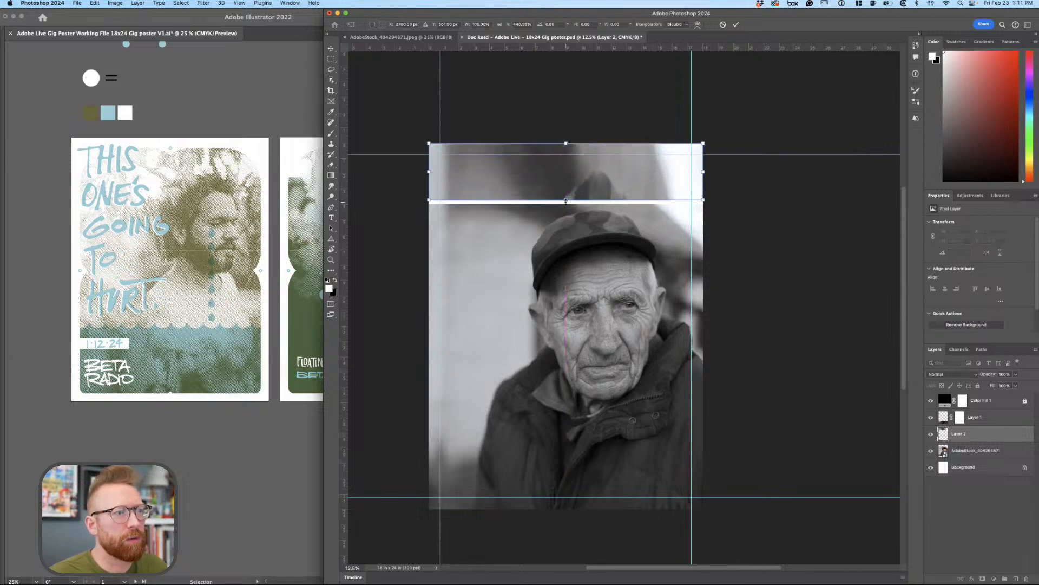
{"action": "left_click_drag", "start_coordinate": [565, 200], "coordinate": [570, 284]}
{"action": "key", "text": "Return"}
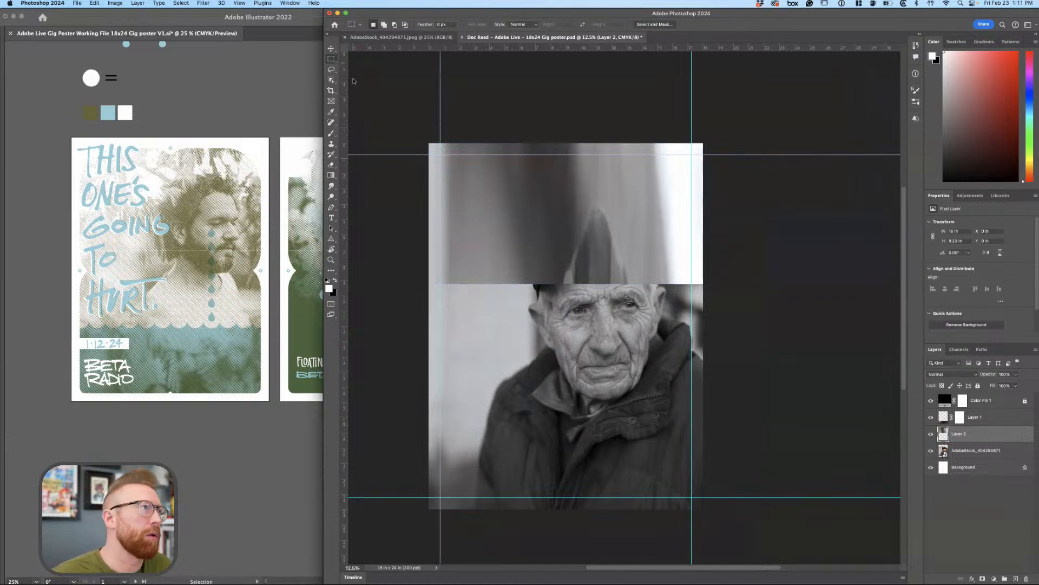
Apply a Gaussian Blur with a 6.0-pixel radius to Layer 2.
{"action": "left_click", "coordinate": [204, 3]}
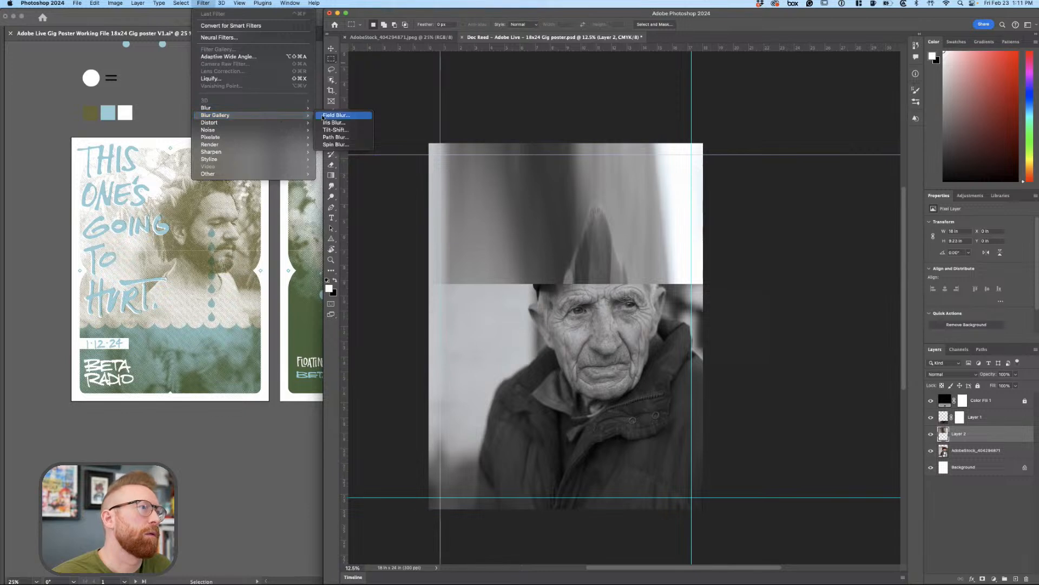
{"action": "mouse_move", "coordinate": [261, 109]}
{"action": "left_click", "coordinate": [346, 136]}
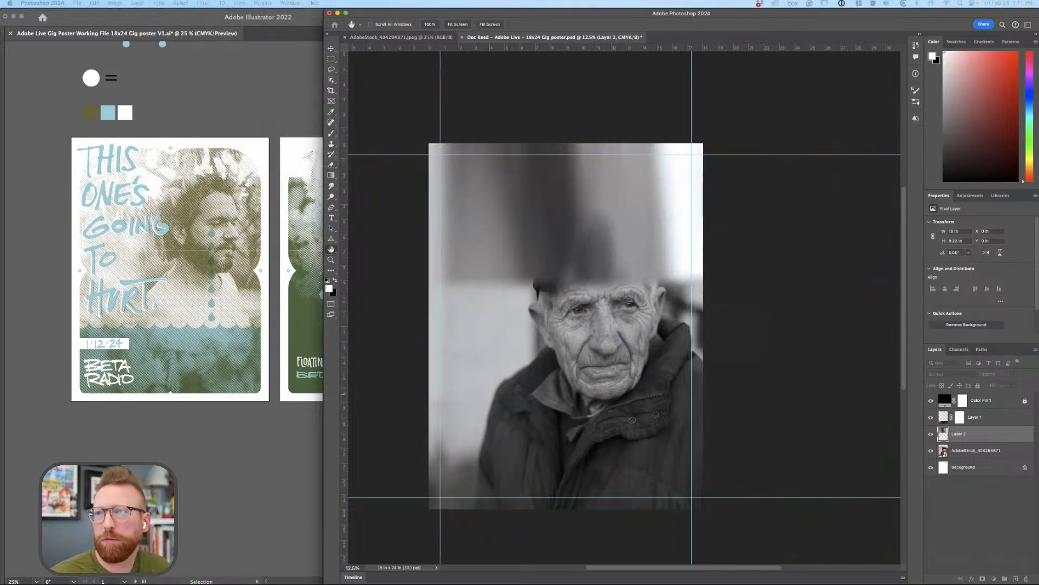
{"action": "mouse_move", "coordinate": [739, 331]}
{"action": "left_mouse_down"}
{"action": "mouse_move", "coordinate": [715, 331]}
{"action": "mouse_move", "coordinate": [725, 332]}
{"action": "left_mouse_up"}
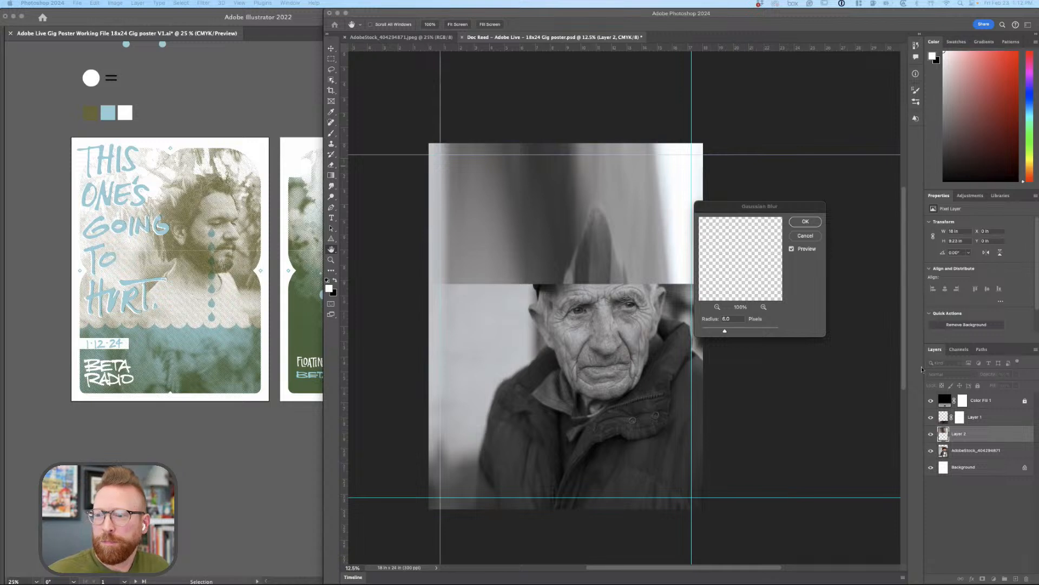
{"action": "left_click", "coordinate": [806, 222]}
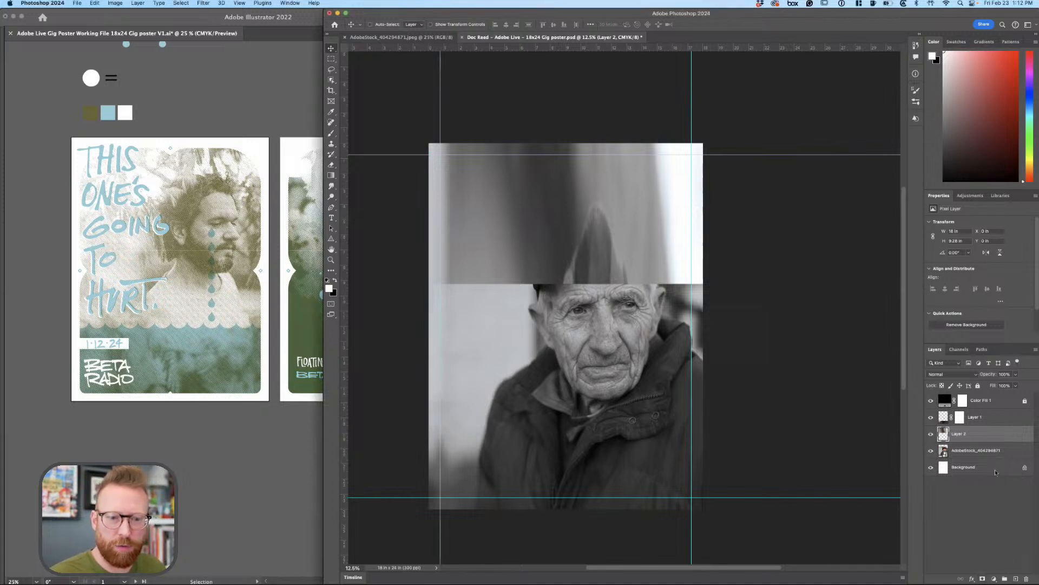
Add a layer mask to Layer 2 and erase the stretched strip over the man's cap, forehead and surrounding background.
{"action": "left_click", "coordinate": [983, 579]}
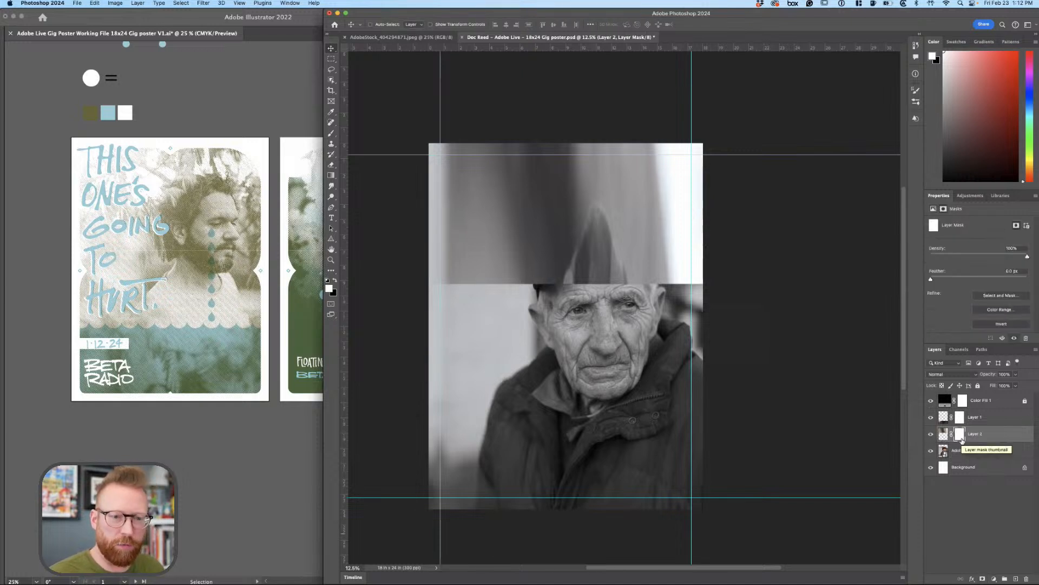
{"action": "key", "text": "e"}
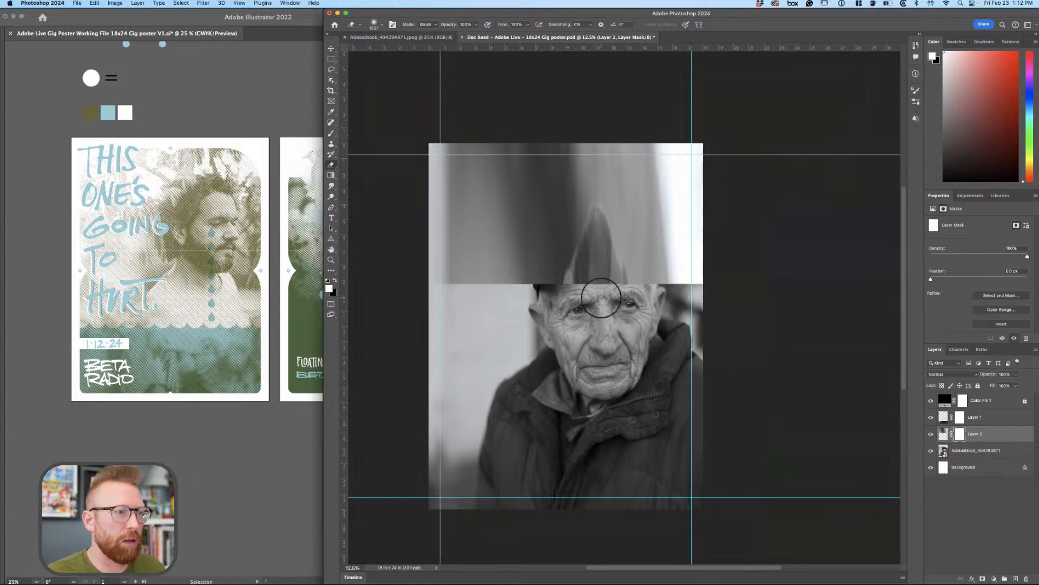
{"action": "mouse_move", "coordinate": [598, 279]}
{"action": "left_mouse_down"}
{"action": "mouse_move", "coordinate": [656, 281]}
{"action": "mouse_move", "coordinate": [616, 257]}
{"action": "mouse_move", "coordinate": [650, 306]}
{"action": "mouse_move", "coordinate": [557, 259]}
{"action": "left_mouse_up"}
{"action": "key", "text": "super+z"}
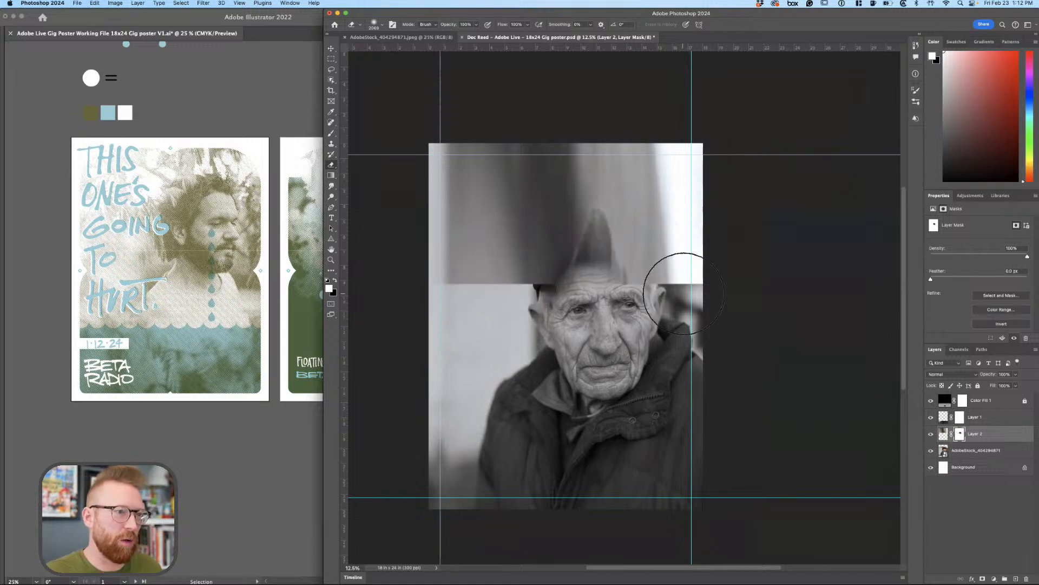
{"action": "mouse_move", "coordinate": [634, 299]}
{"action": "left_mouse_down"}
{"action": "mouse_move", "coordinate": [703, 295]}
{"action": "mouse_move", "coordinate": [645, 273]}
{"action": "mouse_move", "coordinate": [558, 266]}
{"action": "left_mouse_up"}
{"action": "mouse_move", "coordinate": [610, 299]}
{"action": "left_mouse_down"}
{"action": "mouse_move", "coordinate": [616, 269]}
{"action": "mouse_move", "coordinate": [603, 253]}
{"action": "mouse_move", "coordinate": [685, 267]}
{"action": "mouse_move", "coordinate": [575, 235]}
{"action": "left_mouse_up"}
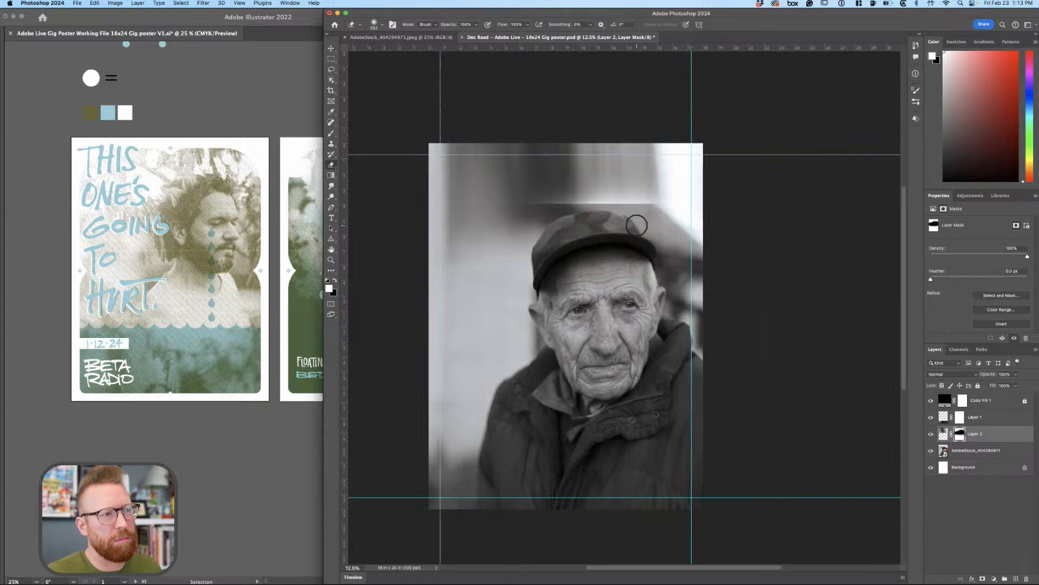
{"action": "key", "text": "s"}
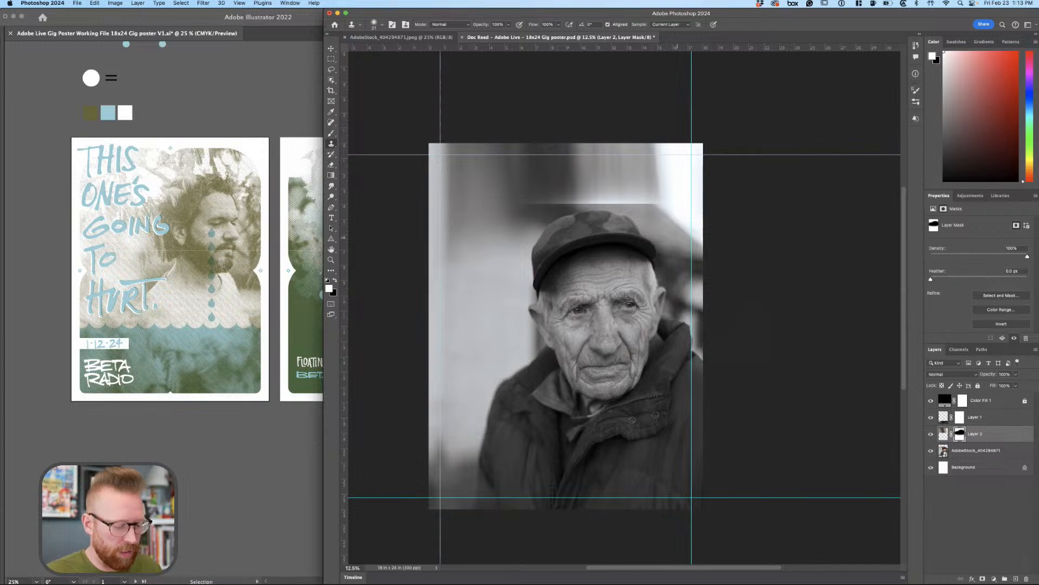
{"action": "key", "text": "b"}
{"action": "key", "text": "x"}
{"action": "mouse_move", "coordinate": [678, 232]}
{"action": "left_mouse_down"}
{"action": "mouse_move", "coordinate": [643, 226]}
{"action": "mouse_move", "coordinate": [587, 147]}
{"action": "left_mouse_up"}
{"action": "key", "text": "0"}
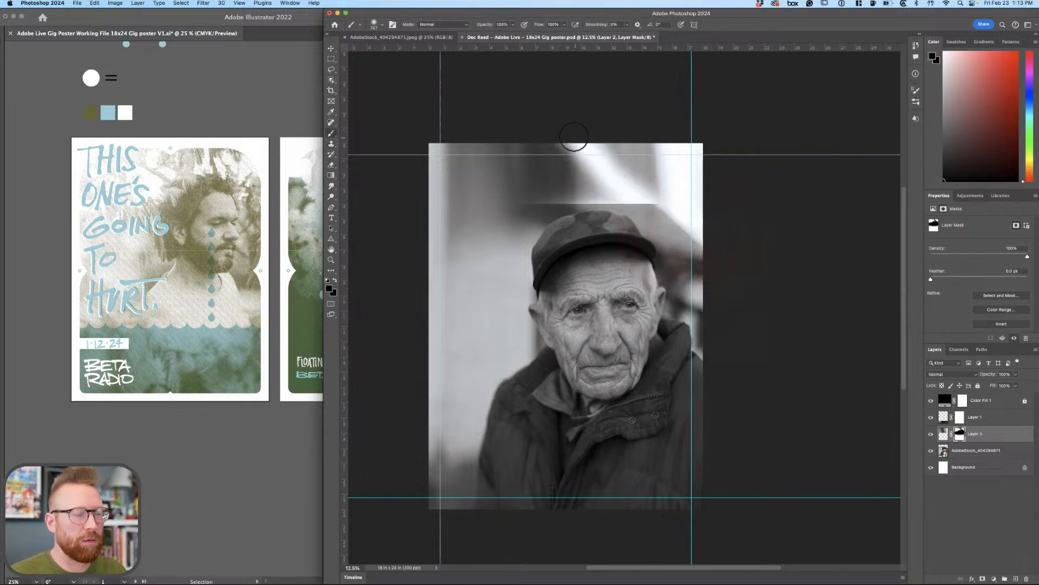
{"action": "key", "text": "super+z"}
Add a new layer above Layer 2 and paint over the strip's seam above the cap with greys sampled from the background.
{"action": "left_click", "coordinate": [1015, 579]}
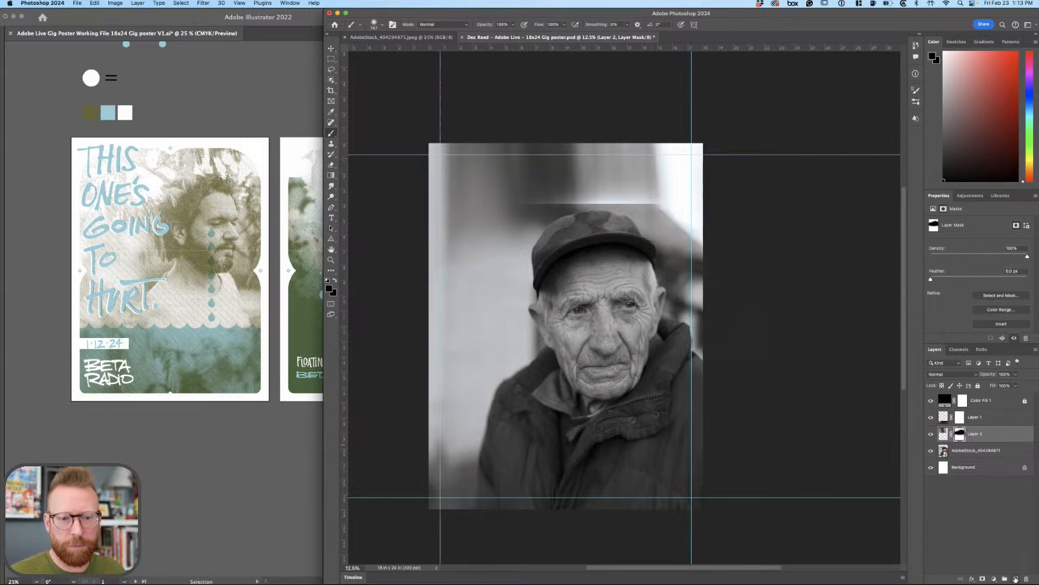
{"action": "key", "text": "x"}
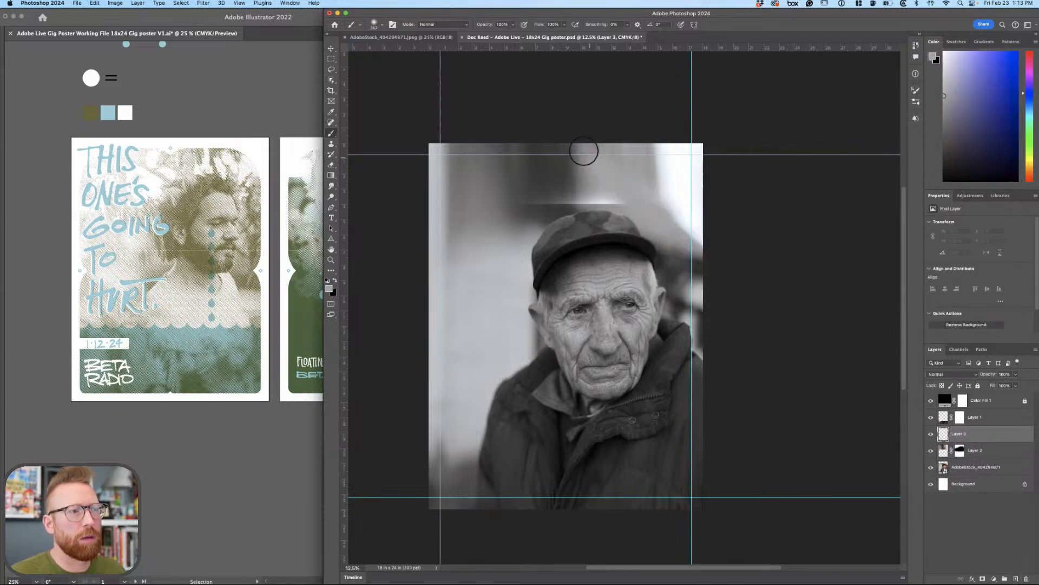
{"action": "mouse_move", "coordinate": [585, 150]}
{"action": "left_mouse_down"}
{"action": "mouse_move", "coordinate": [608, 190]}
{"action": "mouse_move", "coordinate": [570, 190]}
{"action": "mouse_move", "coordinate": [552, 205]}
{"action": "mouse_move", "coordinate": [572, 186]}
{"action": "mouse_move", "coordinate": [556, 177]}
{"action": "mouse_move", "coordinate": [541, 204]}
{"action": "mouse_move", "coordinate": [506, 214]}
{"action": "left_mouse_up"}
{"action": "left_click", "coordinate": [572, 196], "text": "alt"}
{"action": "left_click", "coordinate": [531, 199], "text": "alt"}
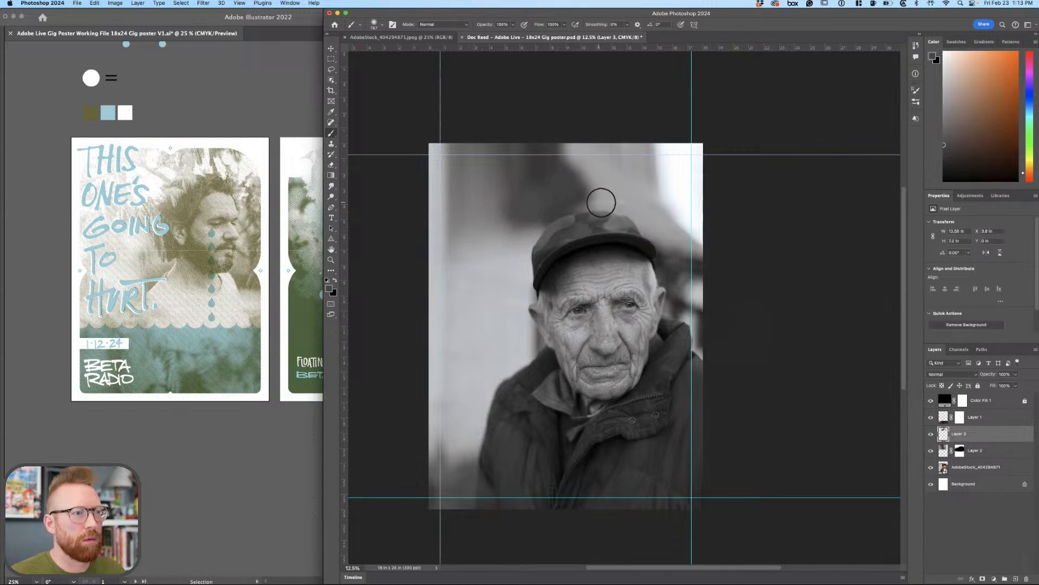
Select the man on the AdobeStock_404294871 layer with the Object Selection tool.
{"action": "left_click", "coordinate": [953, 473]}
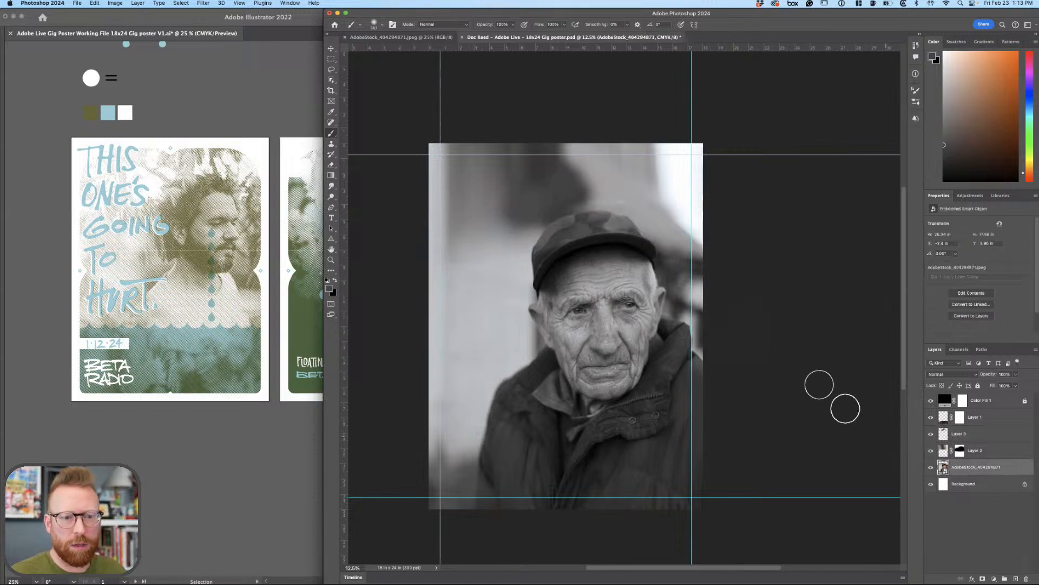
{"action": "left_click", "coordinate": [332, 80]}
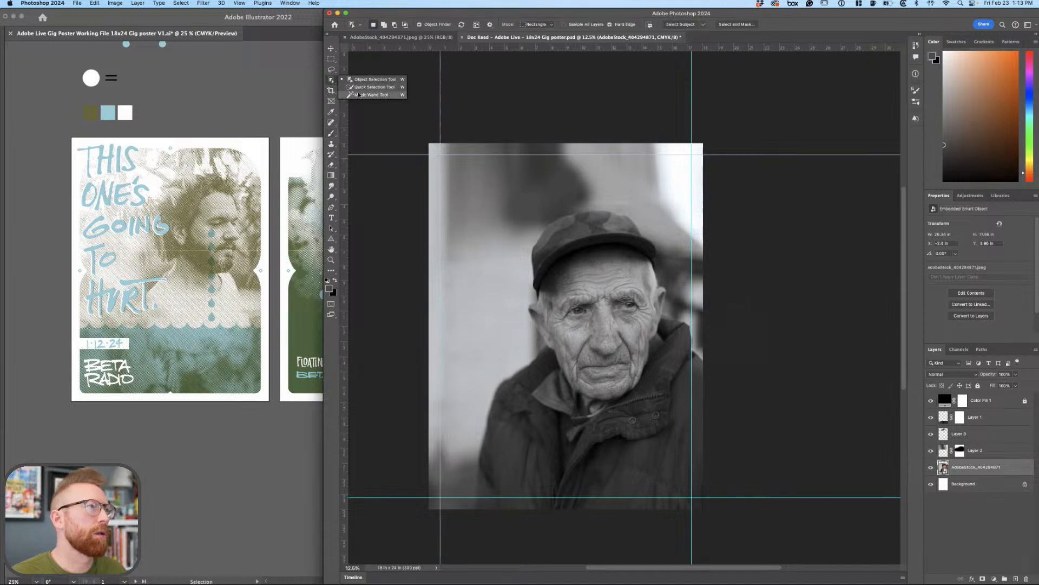
{"action": "left_click_drag", "start_coordinate": [485, 204], "coordinate": [724, 492]}
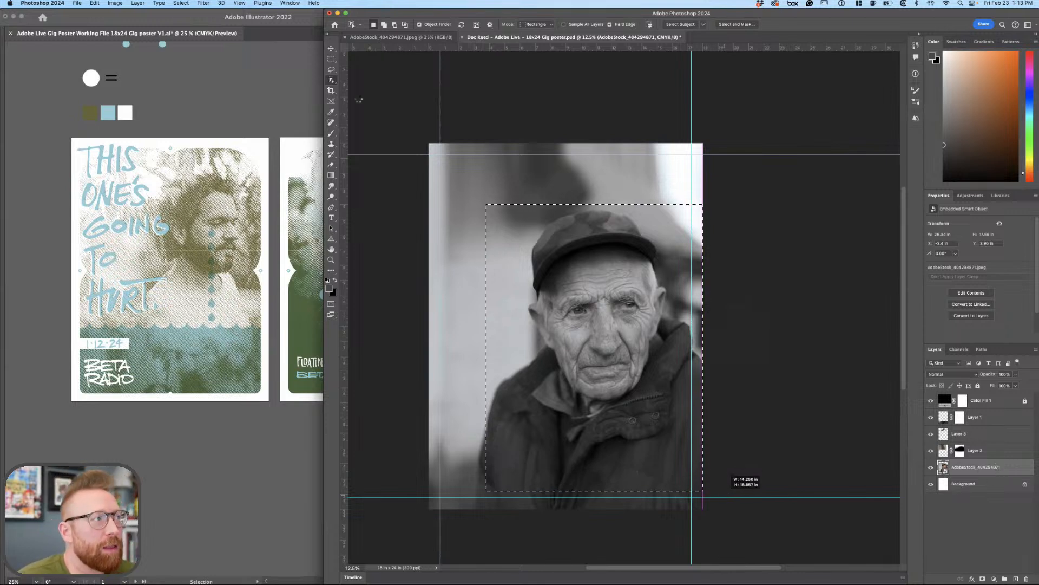
{"action": "left_click", "coordinate": [331, 80]}
{"action": "left_click", "coordinate": [375, 80]}
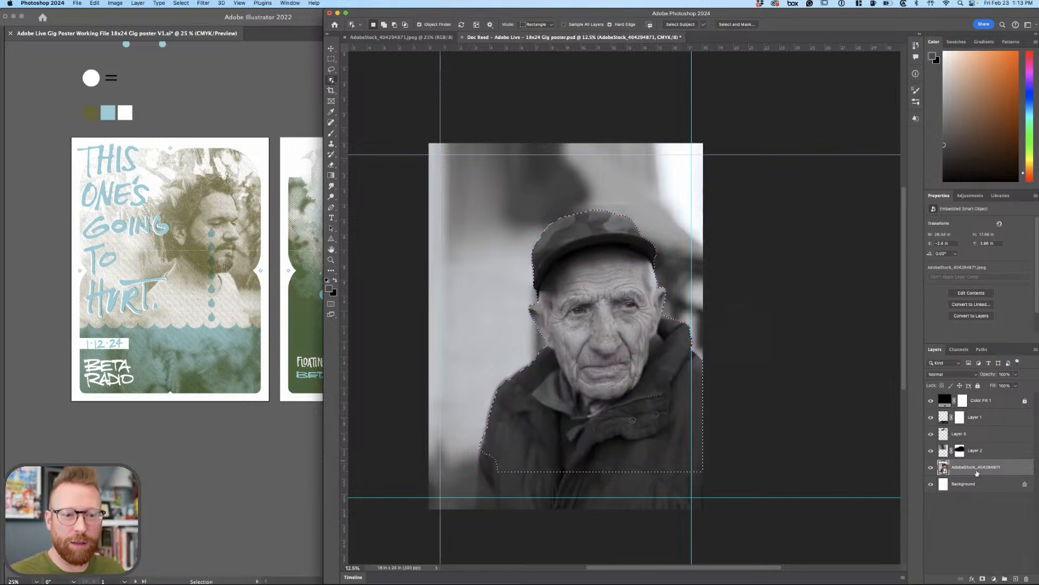
Target Layer 2's mask and invert the selection so that it covers the background instead of the man.
{"action": "left_click", "coordinate": [976, 449]}
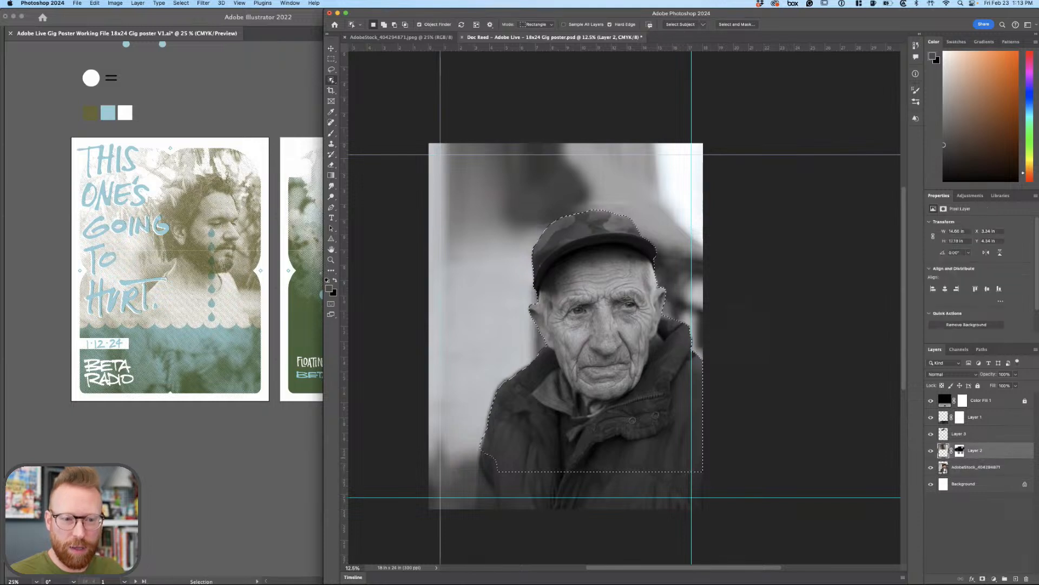
{"action": "left_click", "coordinate": [959, 451]}
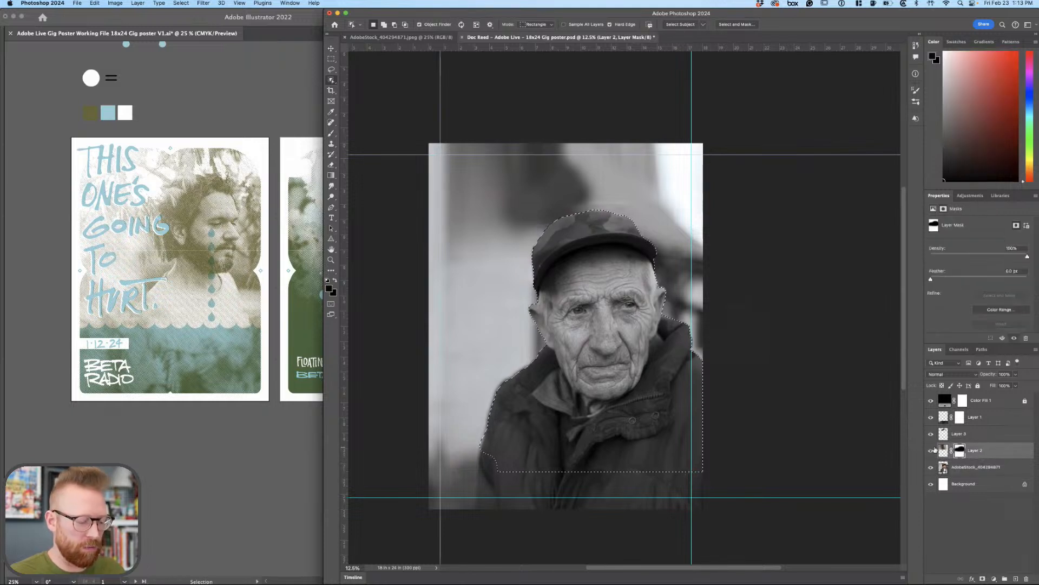
{"action": "key", "text": "b"}
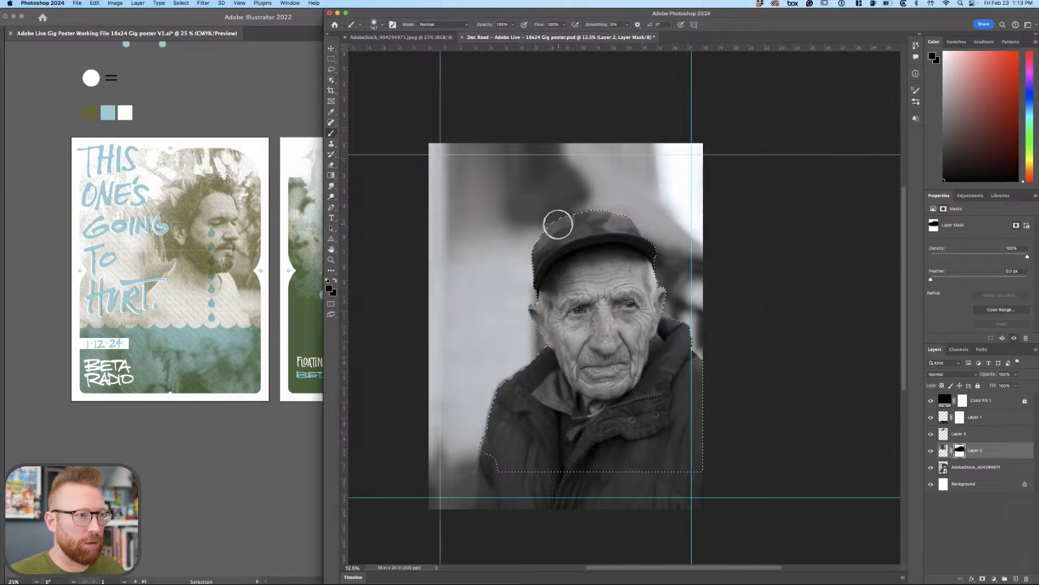
{"action": "key", "text": "super+shift+i"}
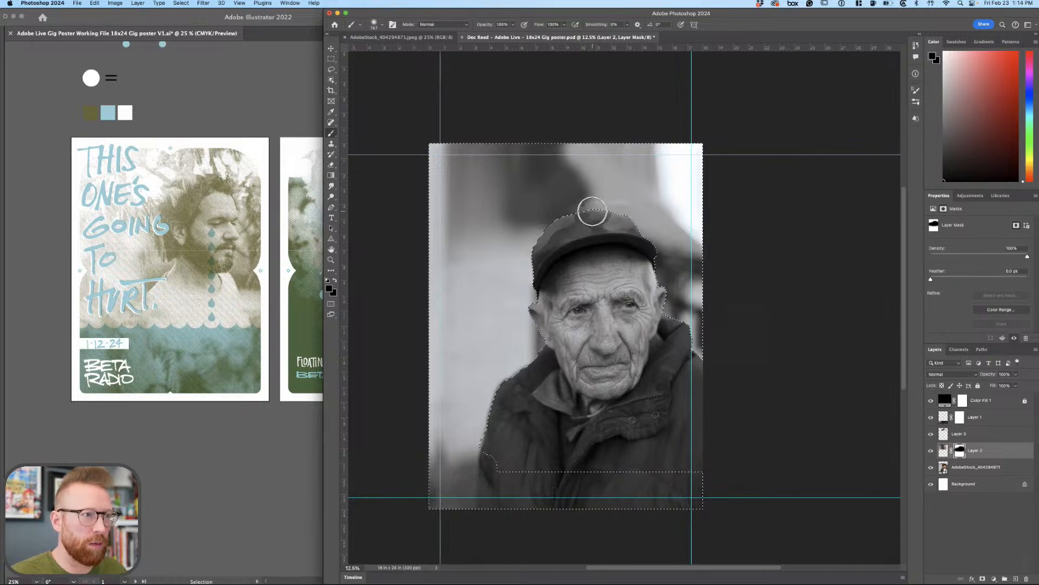
Compare the background around the cap with Layer 2 hidden and shown.
{"action": "scroll", "coordinate": [673, 275], "scroll_direction": "up", "scroll_amount": 5}
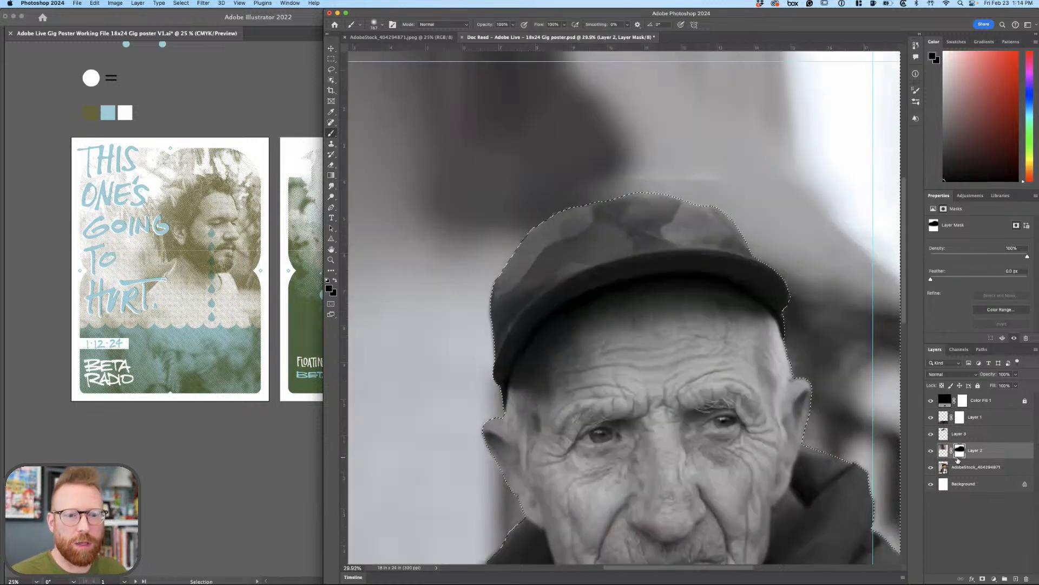
{"action": "left_click", "coordinate": [931, 452]}
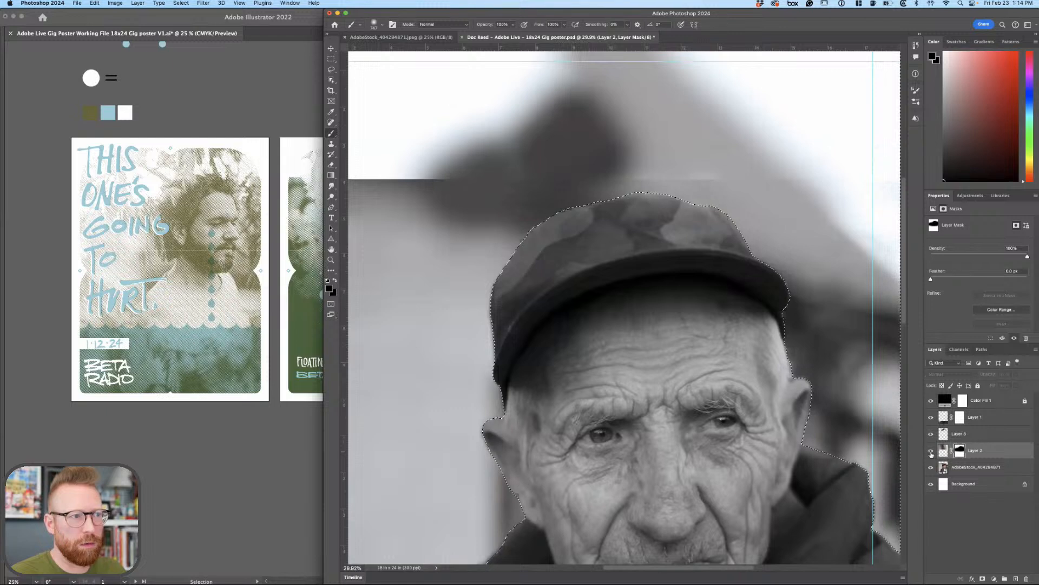
{"action": "left_click", "coordinate": [931, 451]}
{"action": "scroll", "coordinate": [890, 376], "scroll_direction": "down", "scroll_amount": 3}
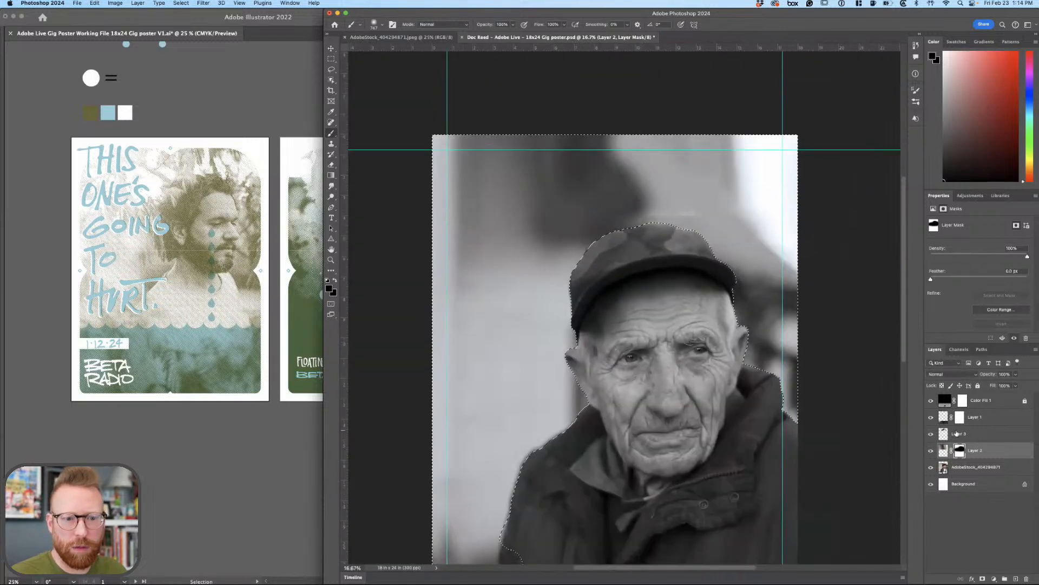
On Layer 3, paint sampled greys above the cap and a light grey across the poster's upper-right background.
{"action": "left_click", "coordinate": [974, 434]}
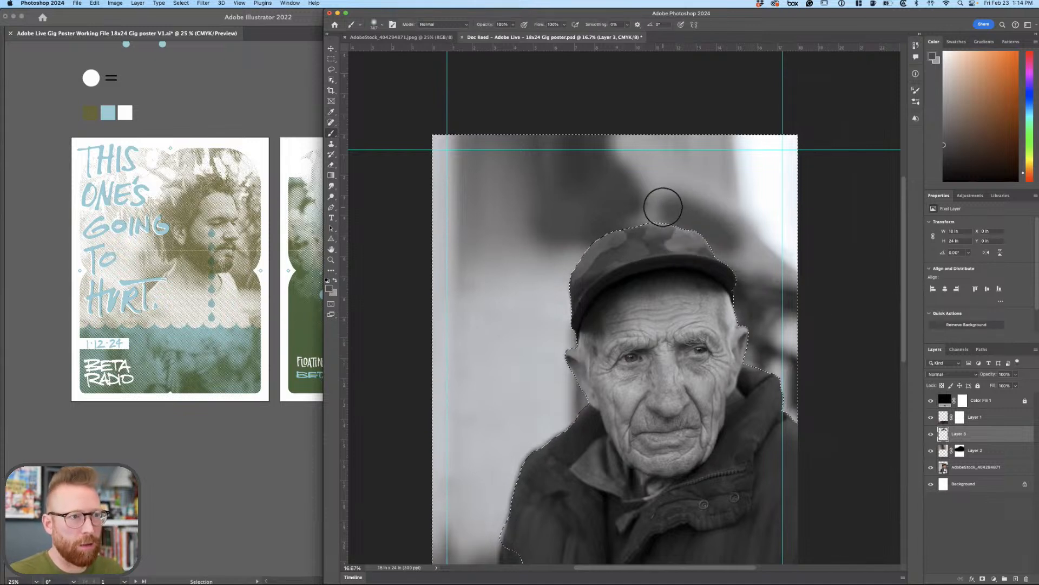
{"action": "left_click", "coordinate": [690, 221], "text": "alt"}
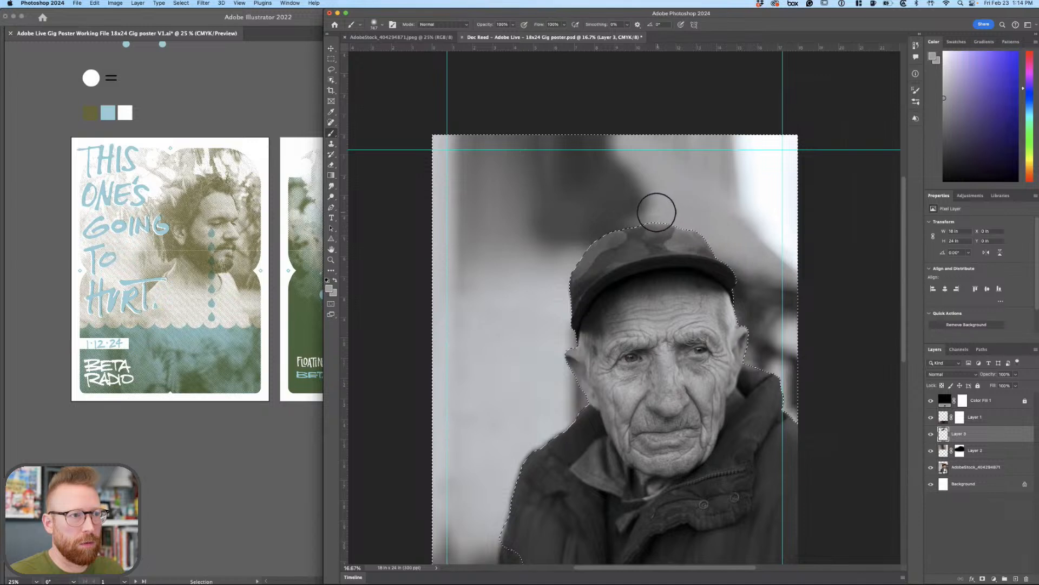
{"action": "left_click", "coordinate": [638, 210], "text": "alt"}
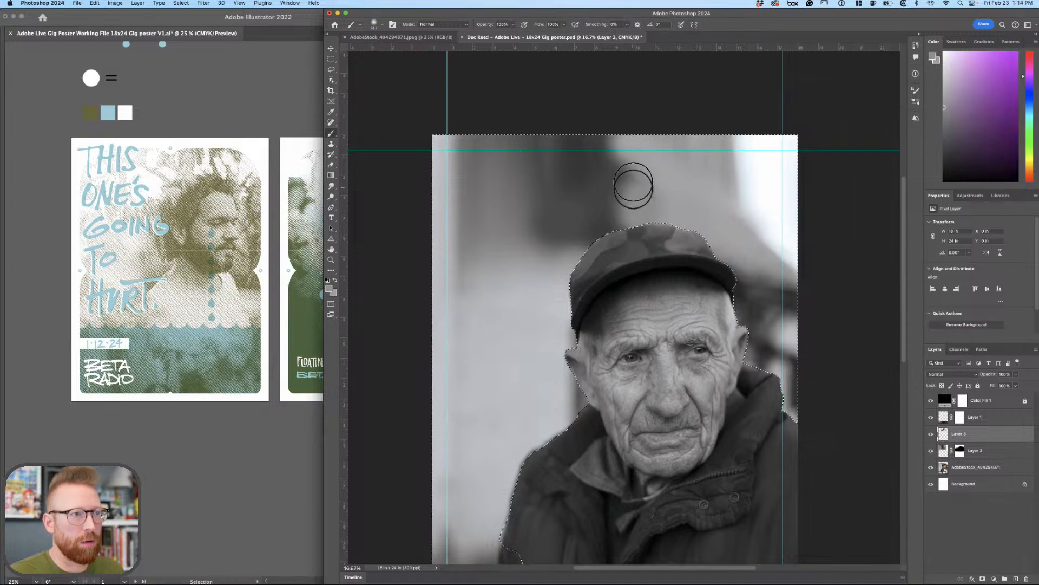
{"action": "left_click", "coordinate": [773, 235], "text": "alt"}
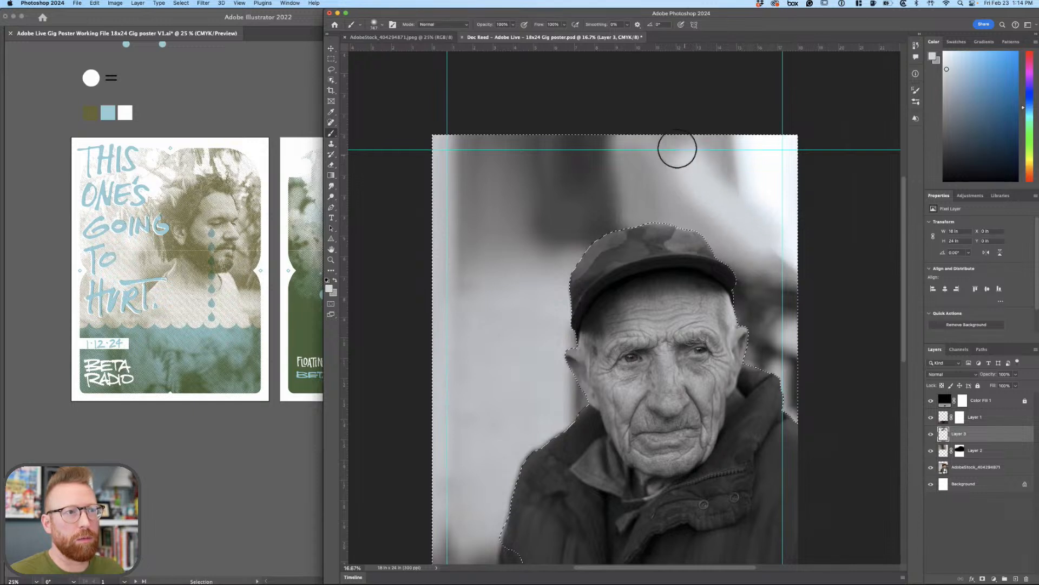
{"action": "mouse_move", "coordinate": [677, 149]}
{"action": "left_mouse_down"}
{"action": "mouse_move", "coordinate": [752, 190]}
{"action": "mouse_move", "coordinate": [710, 135]}
{"action": "mouse_move", "coordinate": [621, 142]}
{"action": "left_mouse_up"}
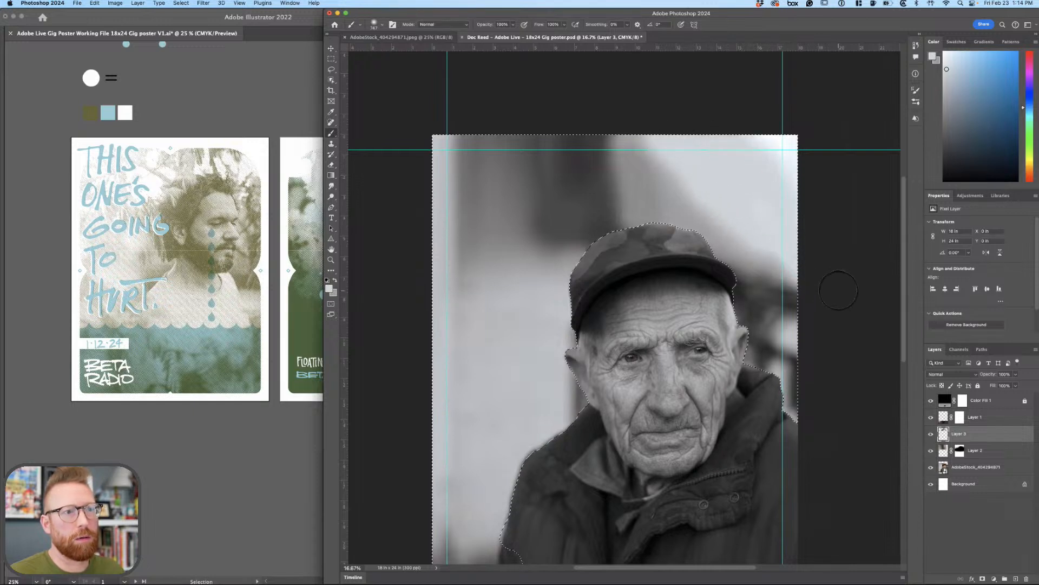
{"action": "mouse_move", "coordinate": [768, 144]}
{"action": "left_mouse_down"}
{"action": "mouse_move", "coordinate": [819, 251]}
{"action": "mouse_move", "coordinate": [786, 158]}
{"action": "mouse_move", "coordinate": [777, 168]}
{"action": "mouse_move", "coordinate": [785, 144]}
{"action": "mouse_move", "coordinate": [776, 242]}
{"action": "left_mouse_up"}
Brighten the poster's upper-right background with white paint on Layer 3 and clear the selection.
{"action": "left_click", "coordinate": [788, 336], "text": "alt"}
{"action": "left_click", "coordinate": [789, 329], "text": "alt"}
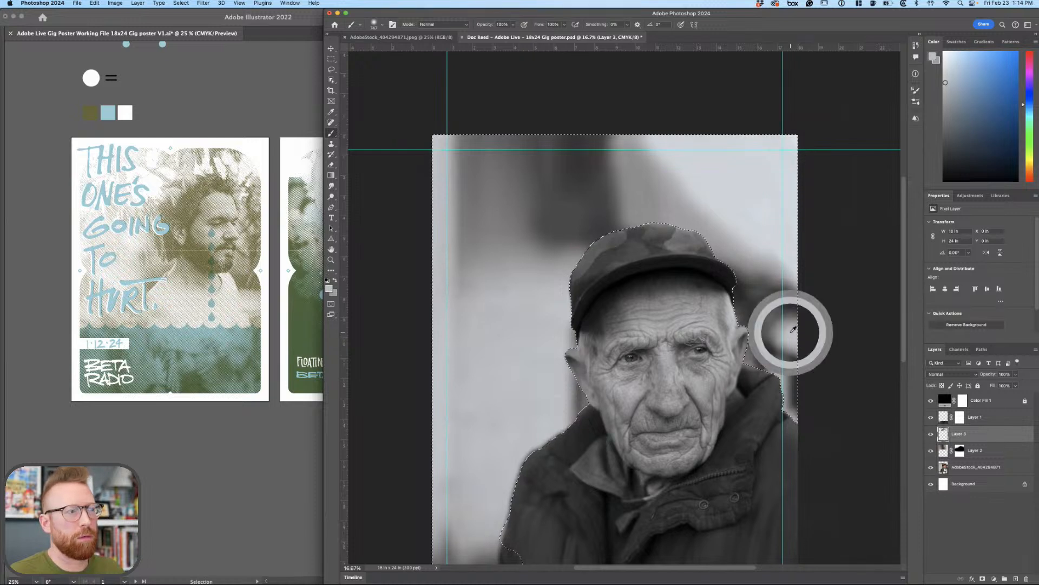
{"action": "key", "text": "d"}
{"action": "key", "text": "x"}
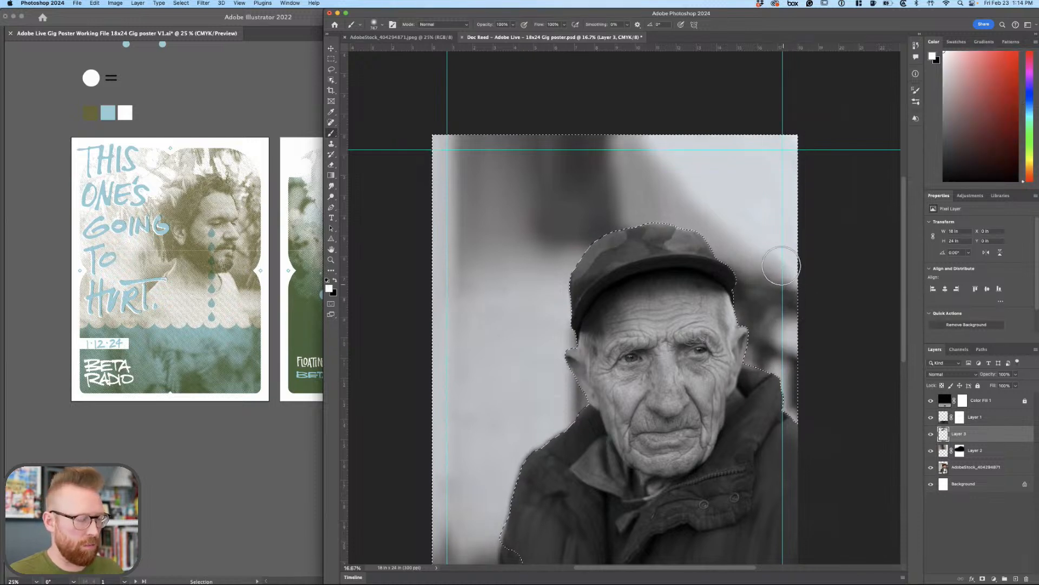
{"action": "left_click_drag", "start_coordinate": [773, 158], "coordinate": [811, 175]}
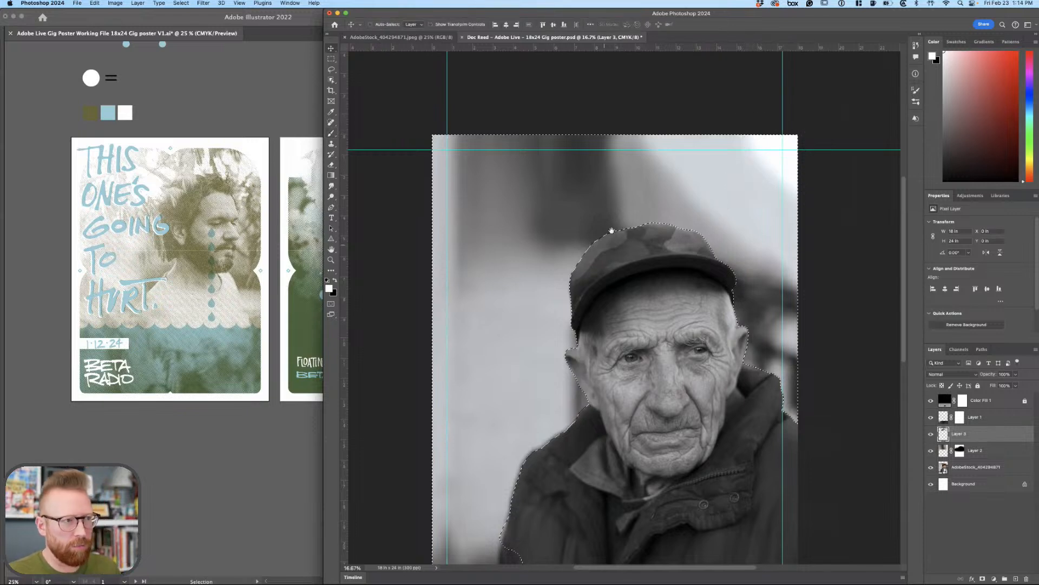
{"action": "key", "text": "super+minus"}
{"action": "key", "text": "super+minus"}
{"action": "key", "text": "super+d"}
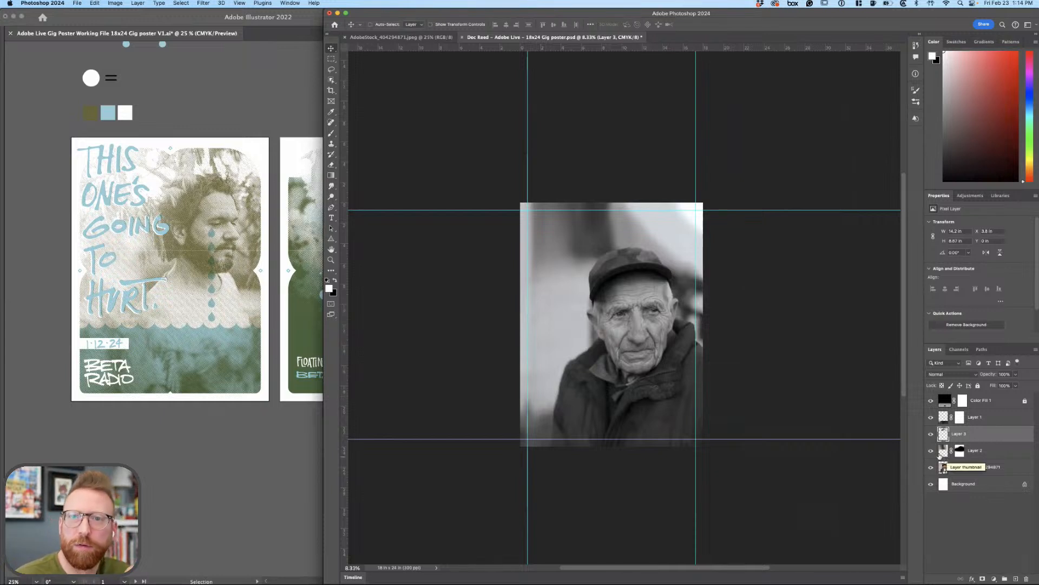
Group the AdobeStock_404294871 layer with Layers 1, 2 and 3.
{"action": "left_click", "coordinate": [969, 467]}
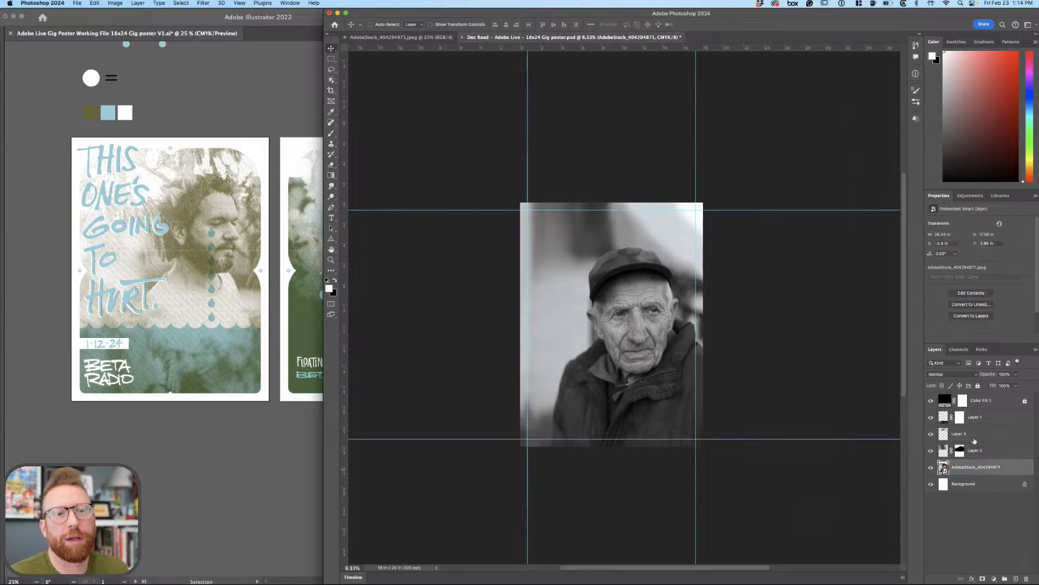
{"action": "left_click", "coordinate": [982, 422], "text": "shift"}
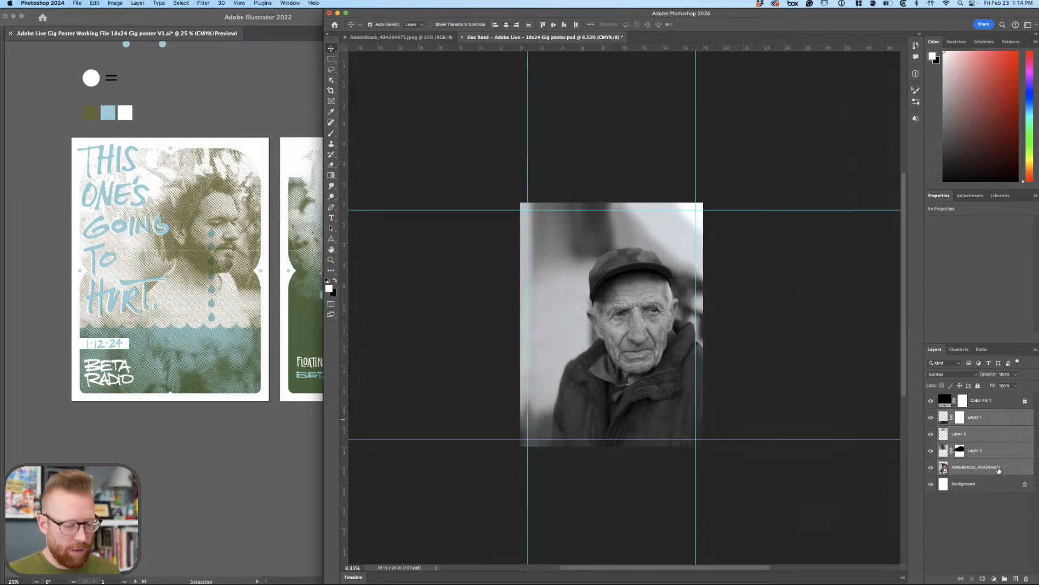
{"action": "key", "text": "super+g"}
Duplicate the layer group and merge the copy into a single layer, keeping the original group beneath it.
{"action": "key", "text": "super+j"}
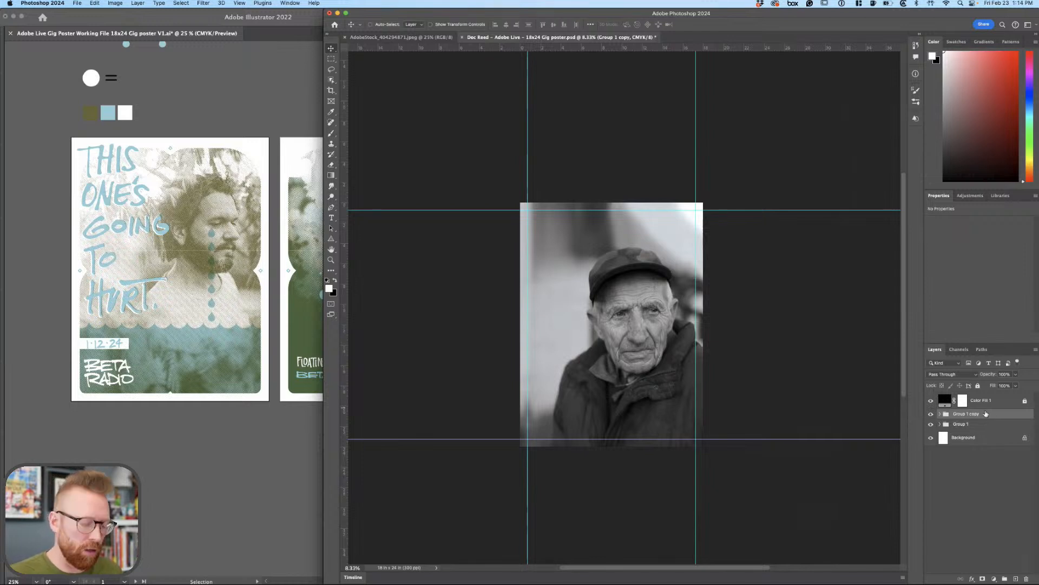
{"action": "key", "text": "super+e"}
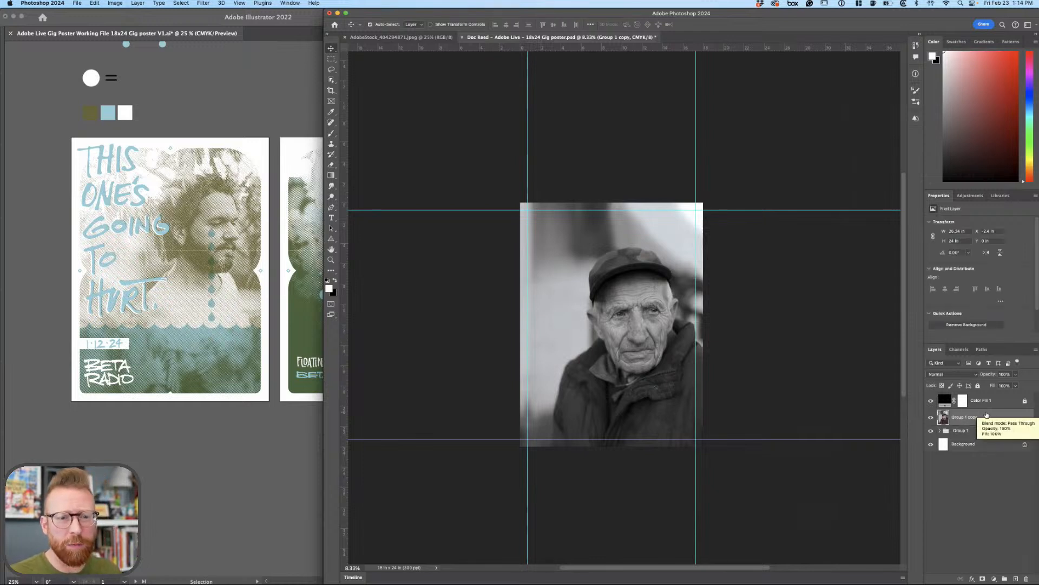
{"action": "left_click", "coordinate": [940, 431]}
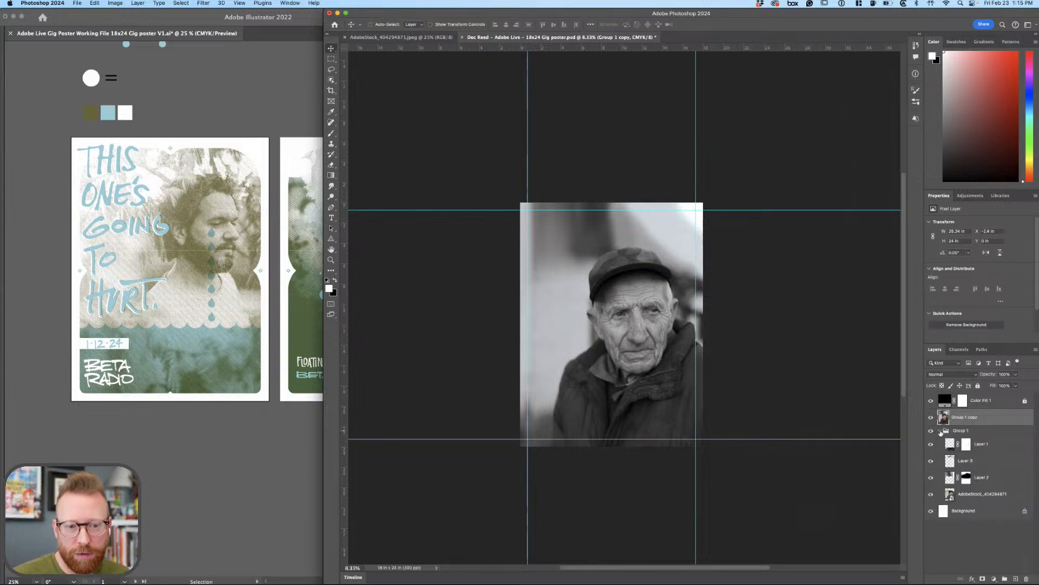
{"action": "left_click", "coordinate": [940, 431]}
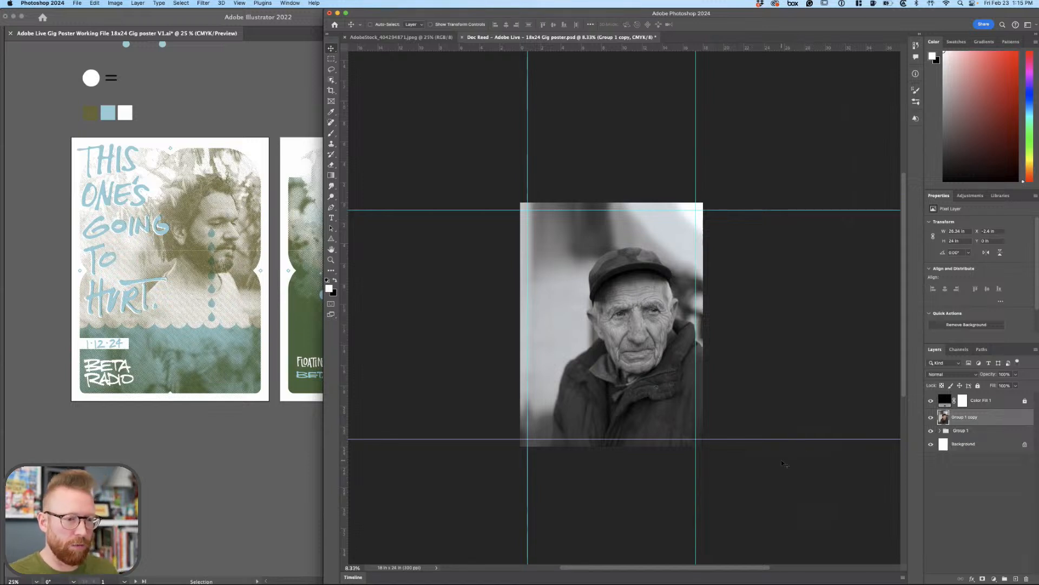
Save the poster document with its merged portrait layer in place.
{"action": "key", "text": "super+s"}
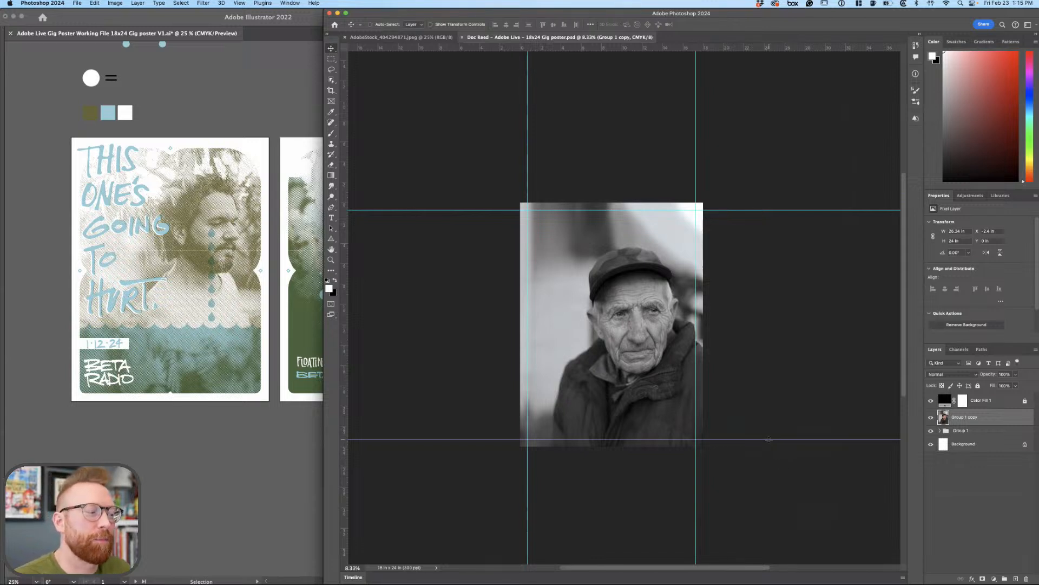
{"action": "scroll", "coordinate": [764, 438], "scroll_direction": "right", "scroll_amount": 3}
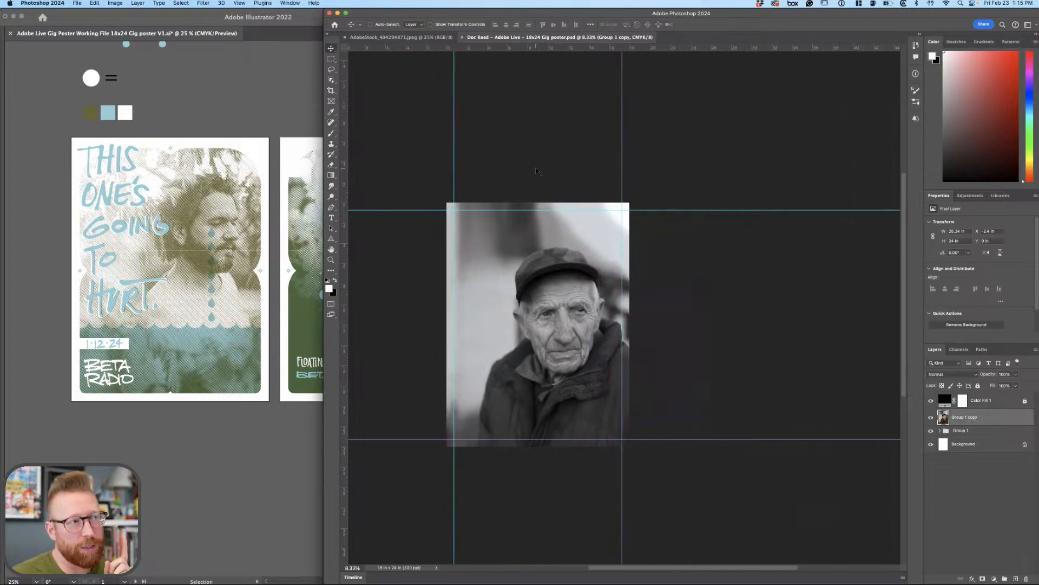
Try converting the poster from CMYK to Grayscale, flattening all layers and discarding the colour information.
{"action": "left_click", "coordinate": [209, 4]}
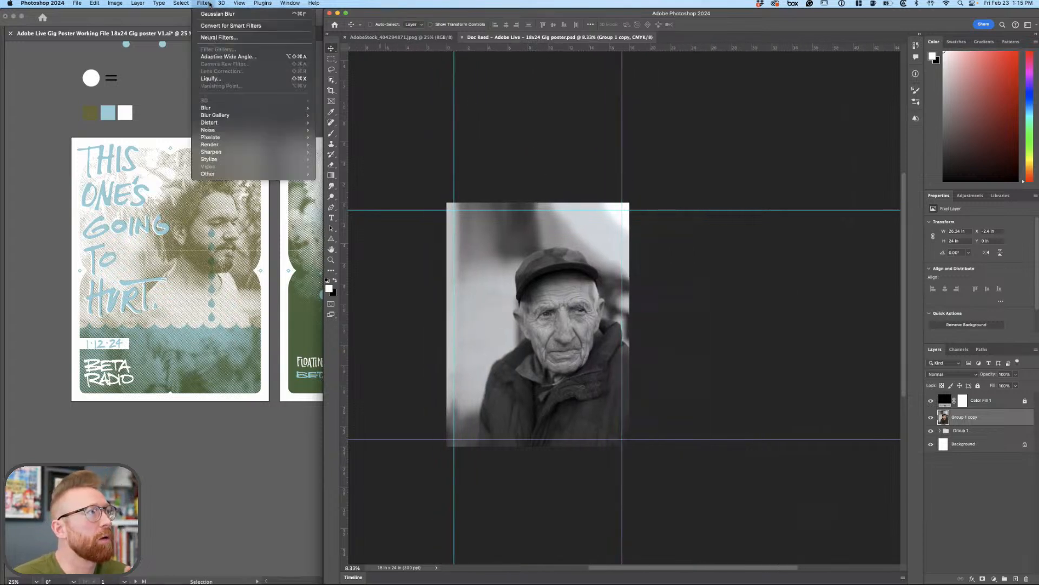
{"action": "mouse_move", "coordinate": [115, 4]}
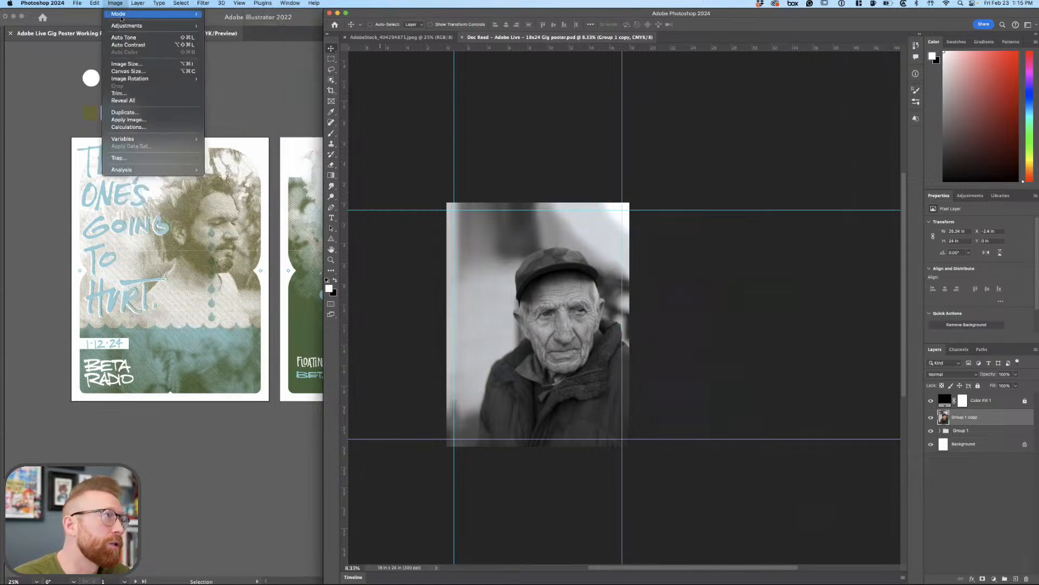
{"action": "mouse_move", "coordinate": [163, 14]}
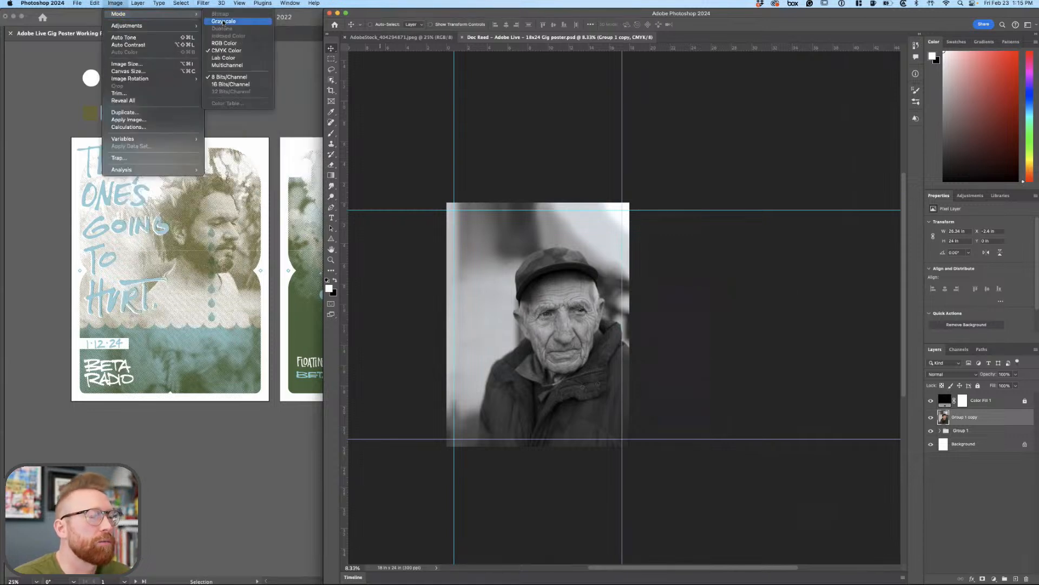
{"action": "left_click", "coordinate": [224, 21]}
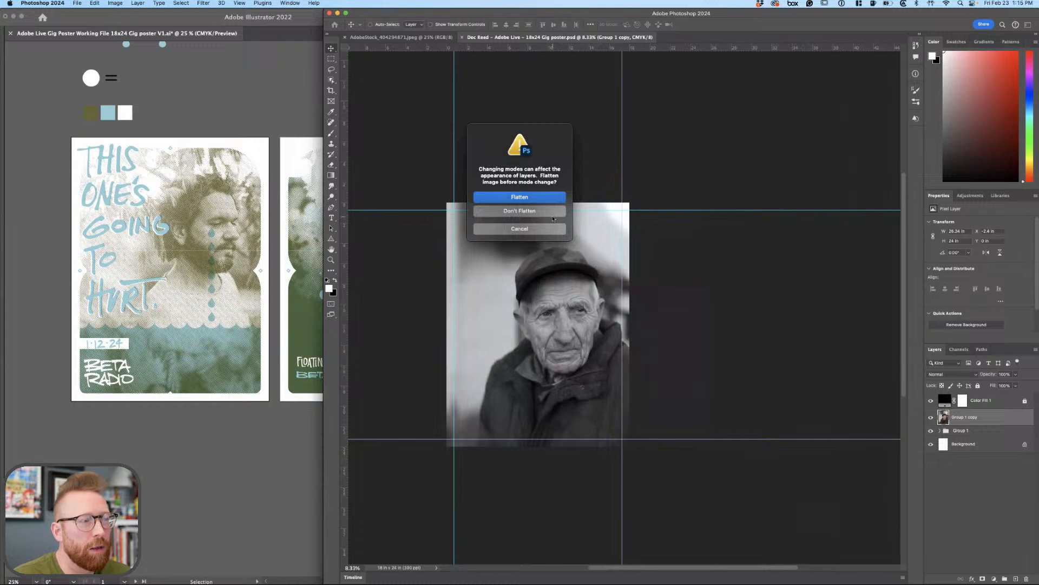
{"action": "left_click", "coordinate": [545, 197]}
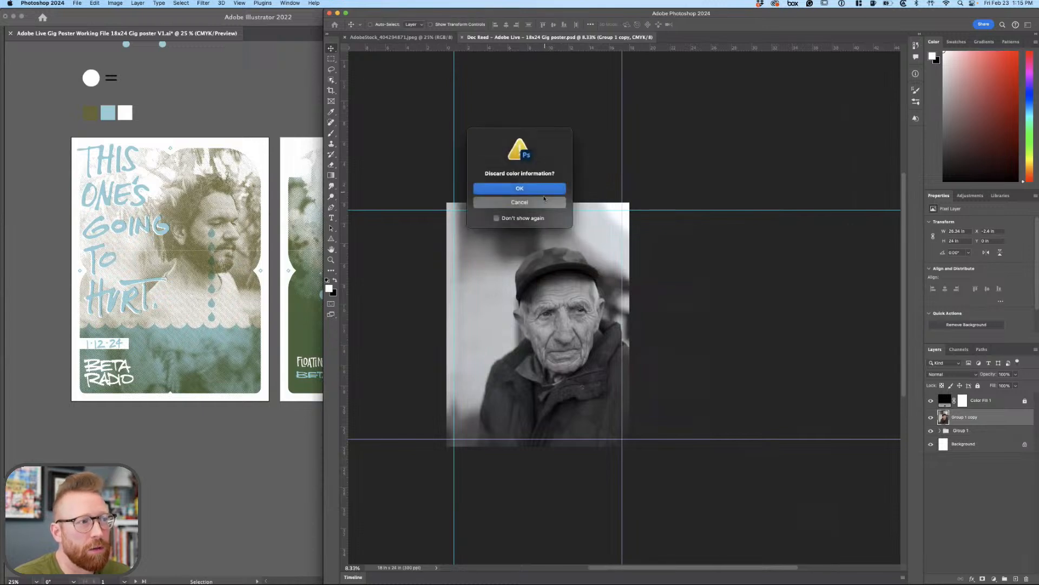
{"action": "left_click", "coordinate": [544, 190]}
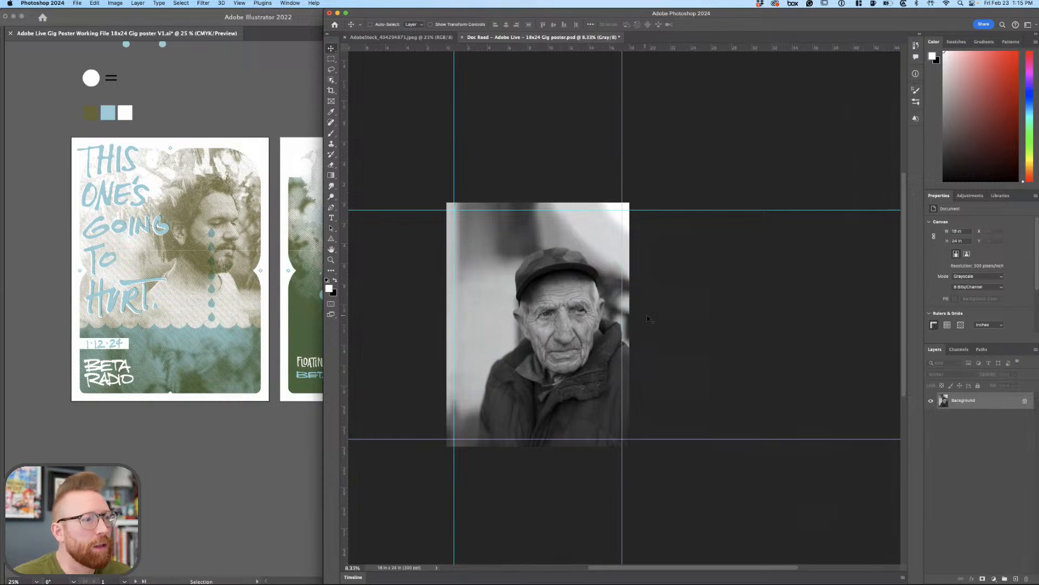
Try brightening the flattened grayscale image with a Levels adjustment, and return to the layered CMYK version.
{"action": "left_click", "coordinate": [115, 3]}
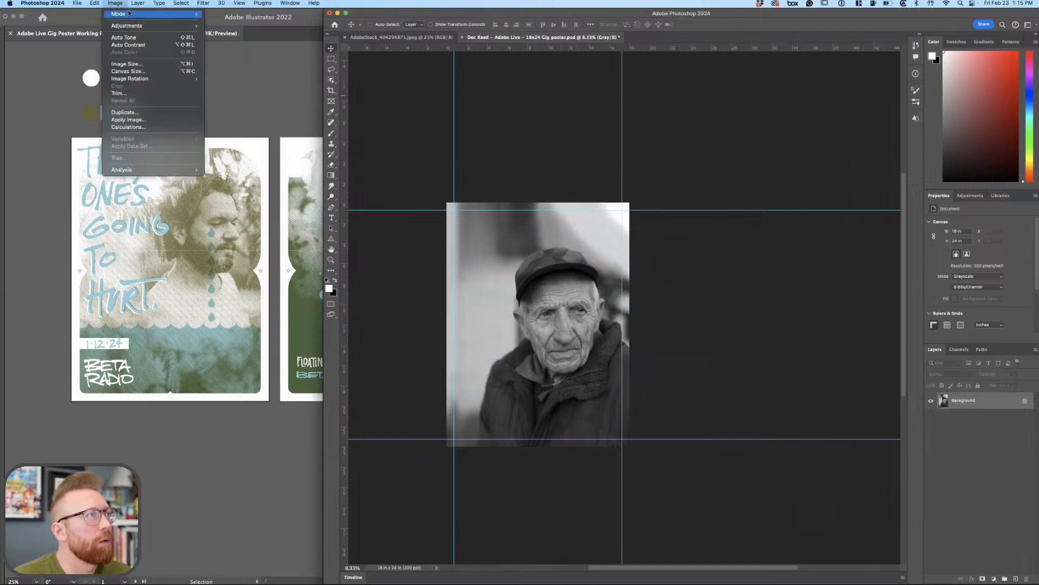
{"action": "mouse_move", "coordinate": [179, 14]}
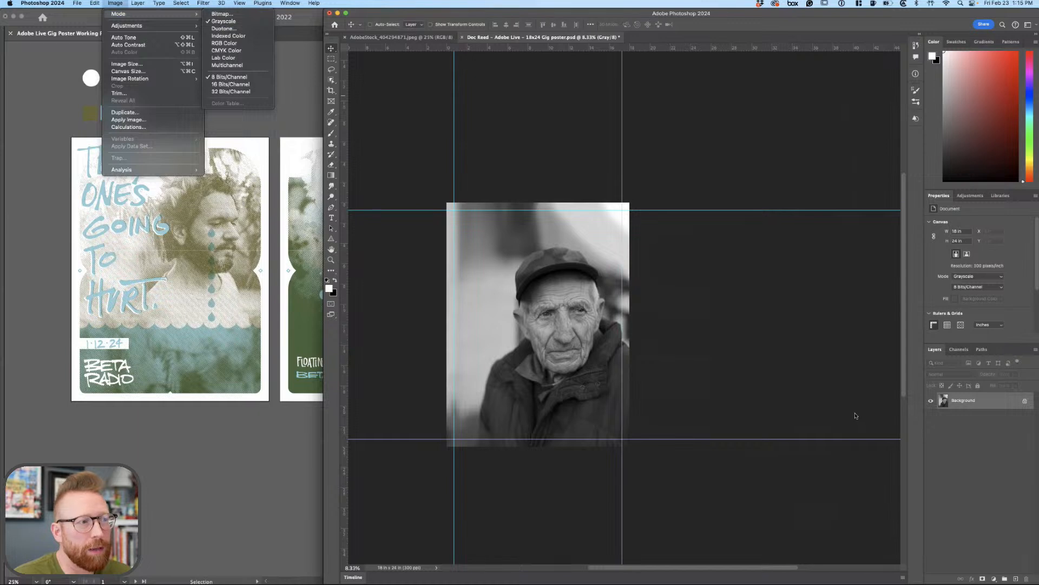
{"action": "key", "text": "Escape"}
{"action": "left_click", "coordinate": [995, 578]}
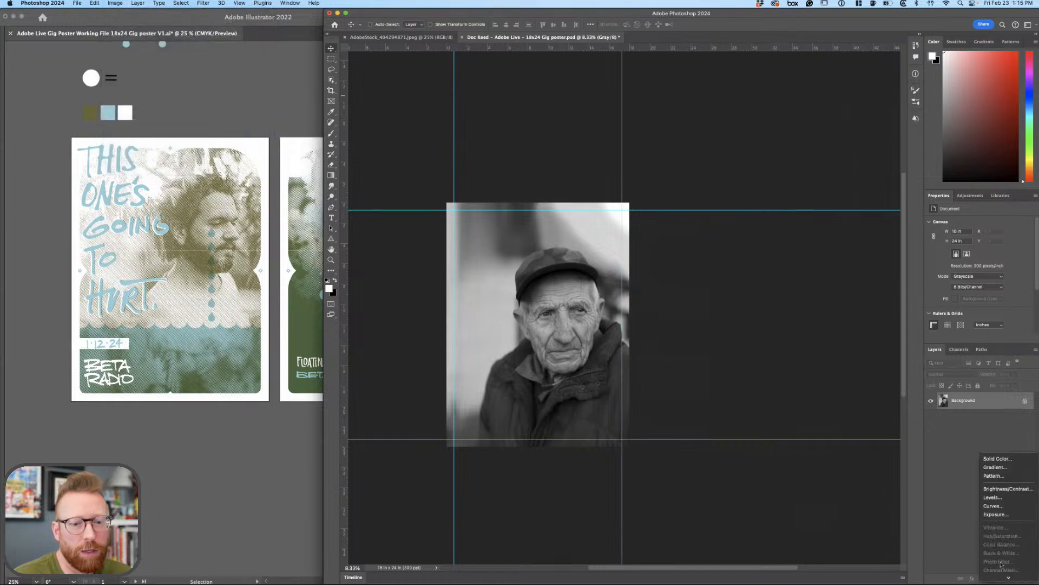
{"action": "left_click", "coordinate": [1002, 498]}
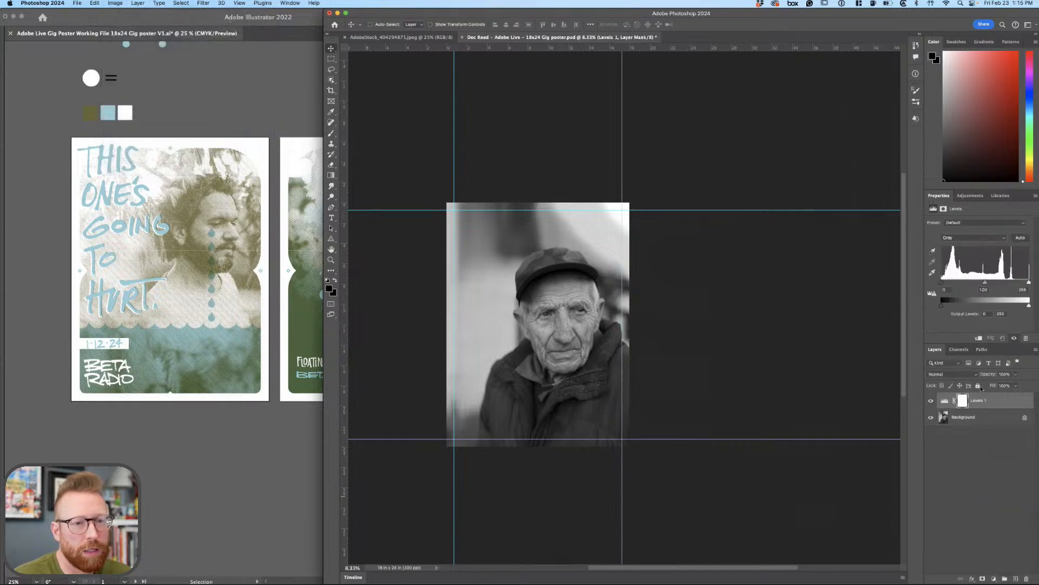
{"action": "left_click_drag", "start_coordinate": [1030, 281], "coordinate": [977, 283]}
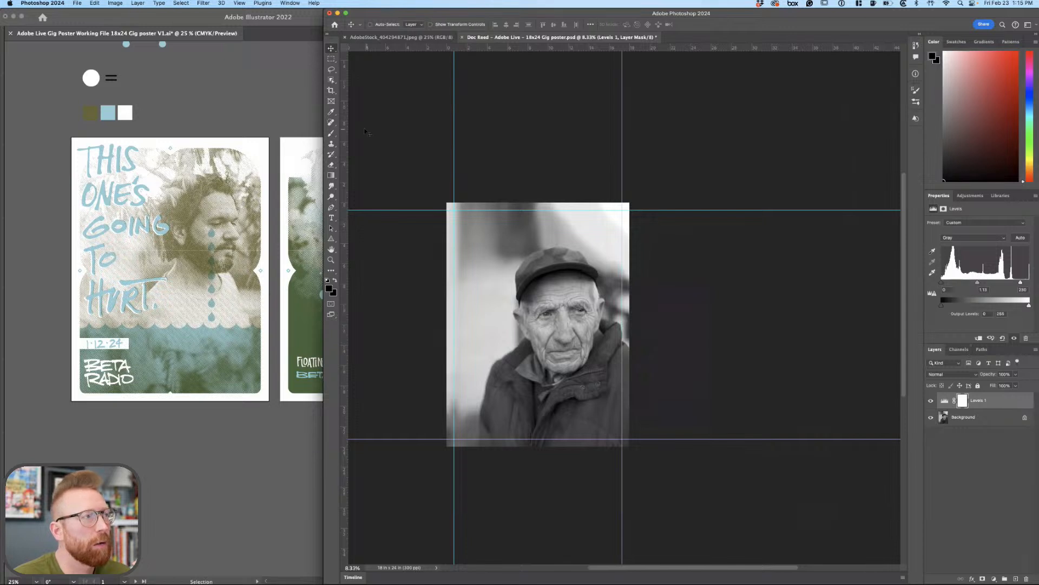
{"action": "key", "text": "F2"}
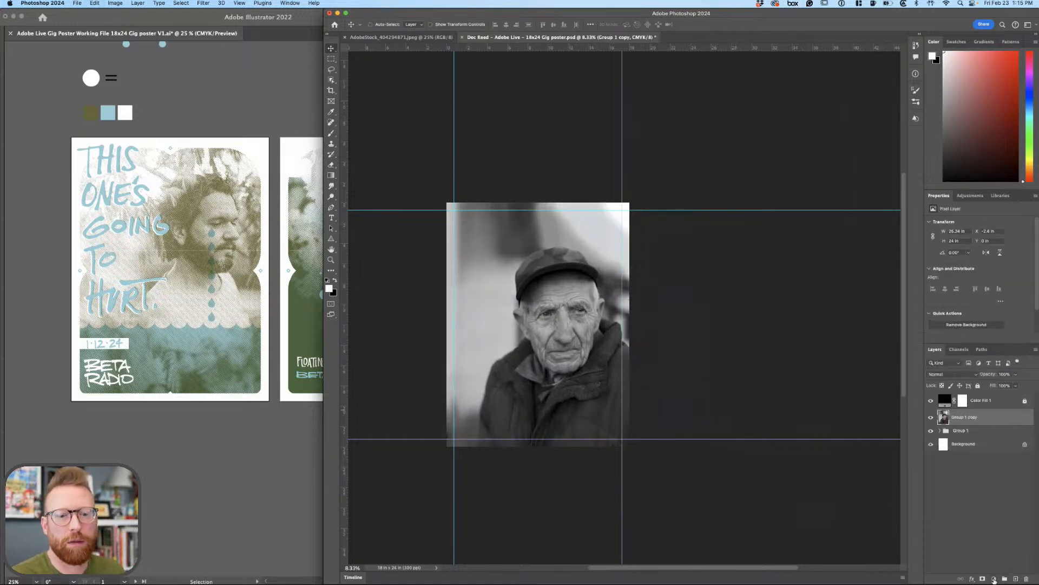
Add a Levels adjustment above Group 1 copy, setting shadows to about 50 and highlights to about 229, and save the document.
{"action": "left_click", "coordinate": [994, 579]}
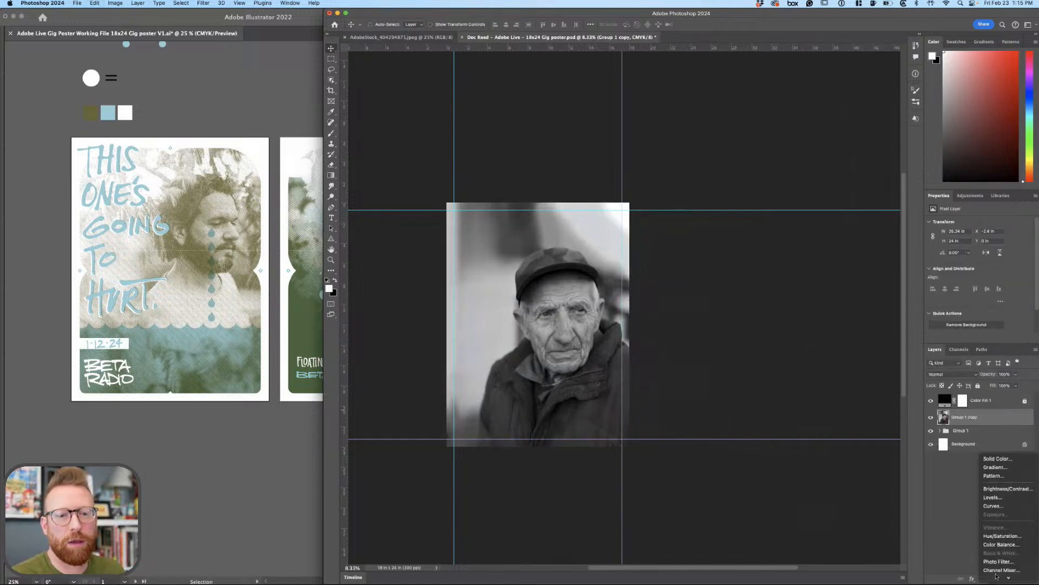
{"action": "left_click", "coordinate": [994, 497]}
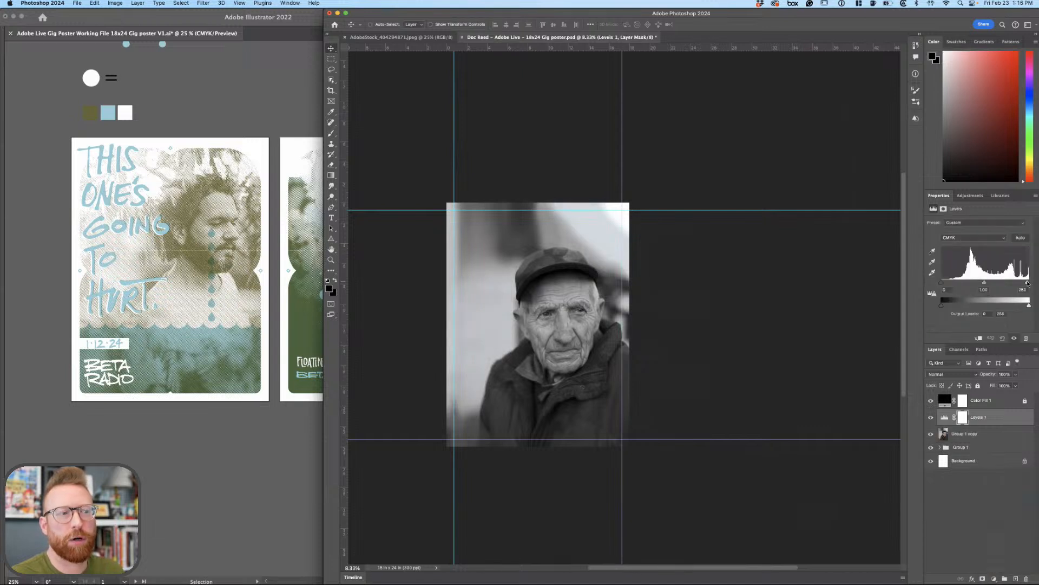
{"action": "left_click_drag", "start_coordinate": [1028, 283], "coordinate": [1023, 282]}
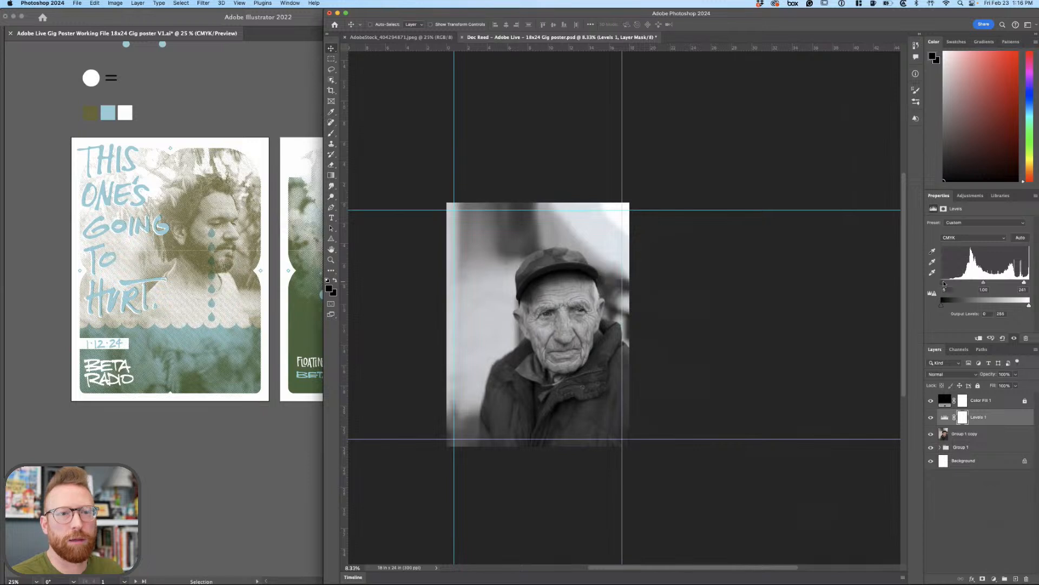
{"action": "mouse_move", "coordinate": [944, 283]}
{"action": "left_mouse_down"}
{"action": "mouse_move", "coordinate": [980, 282]}
{"action": "mouse_move", "coordinate": [949, 283]}
{"action": "left_mouse_up"}
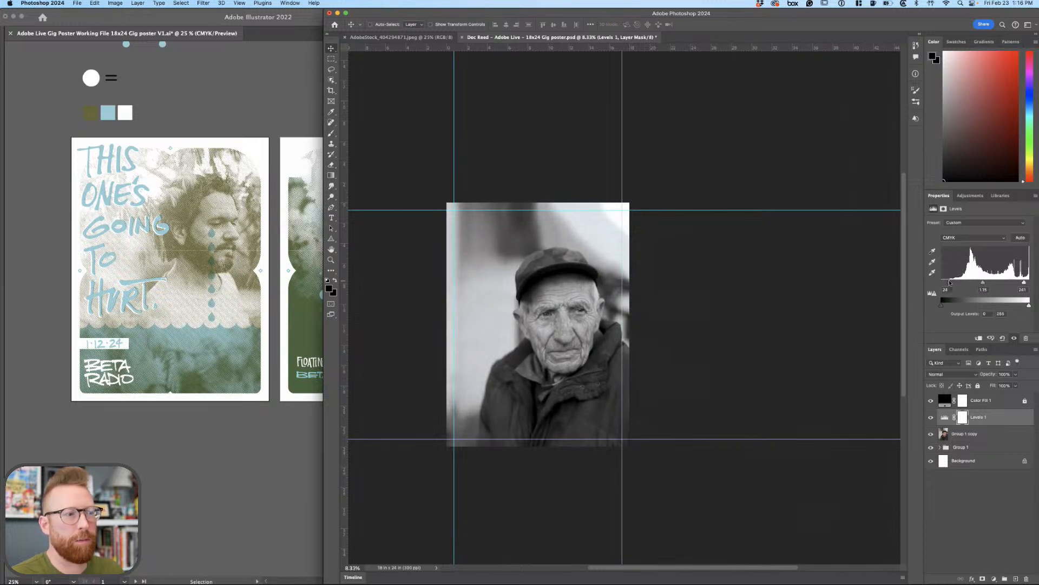
{"action": "left_click_drag", "start_coordinate": [1024, 282], "coordinate": [1020, 282]}
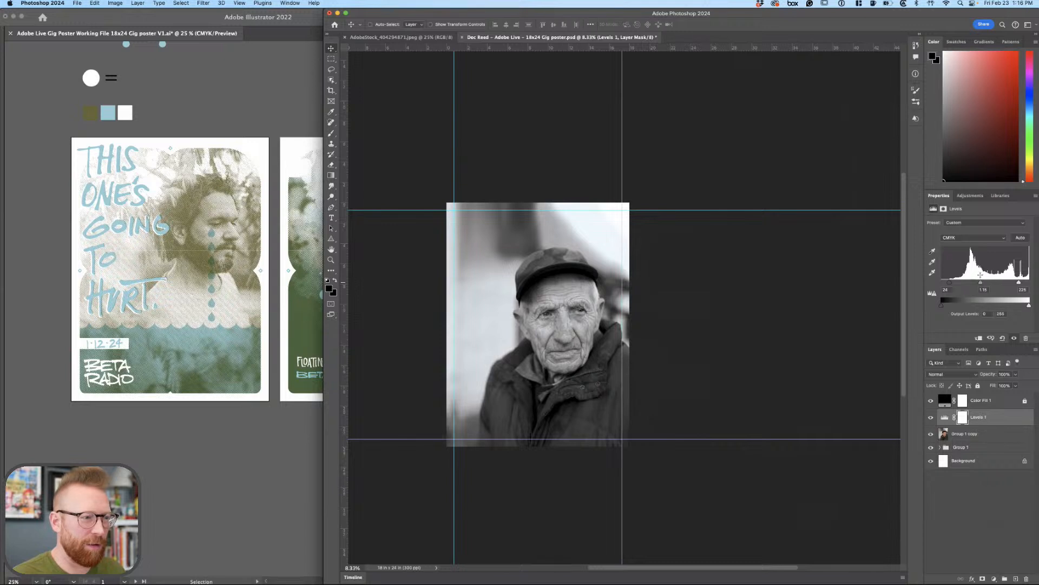
{"action": "left_click_drag", "start_coordinate": [949, 283], "coordinate": [959, 284]}
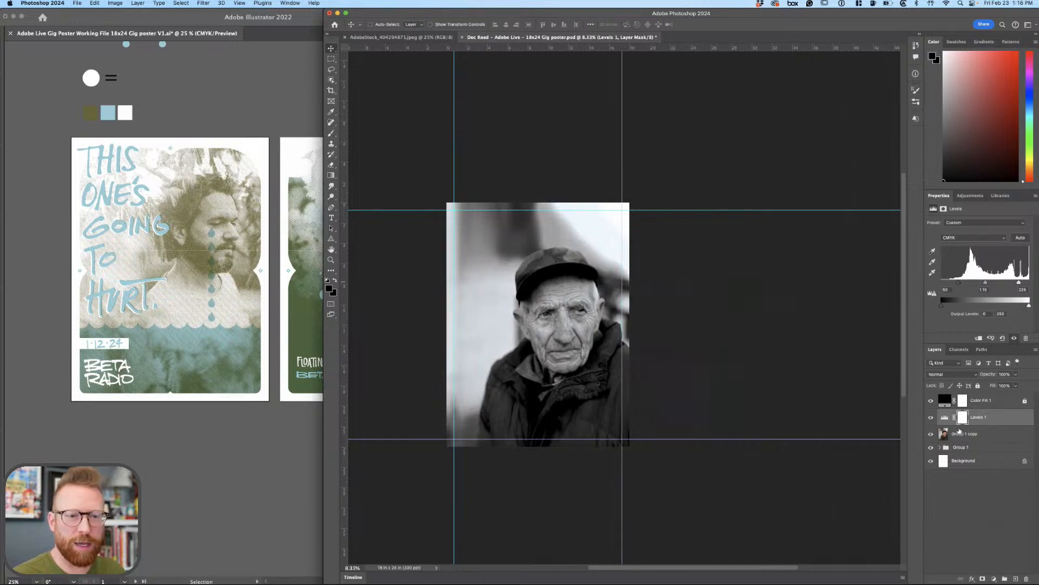
{"action": "key", "text": "super+s"}
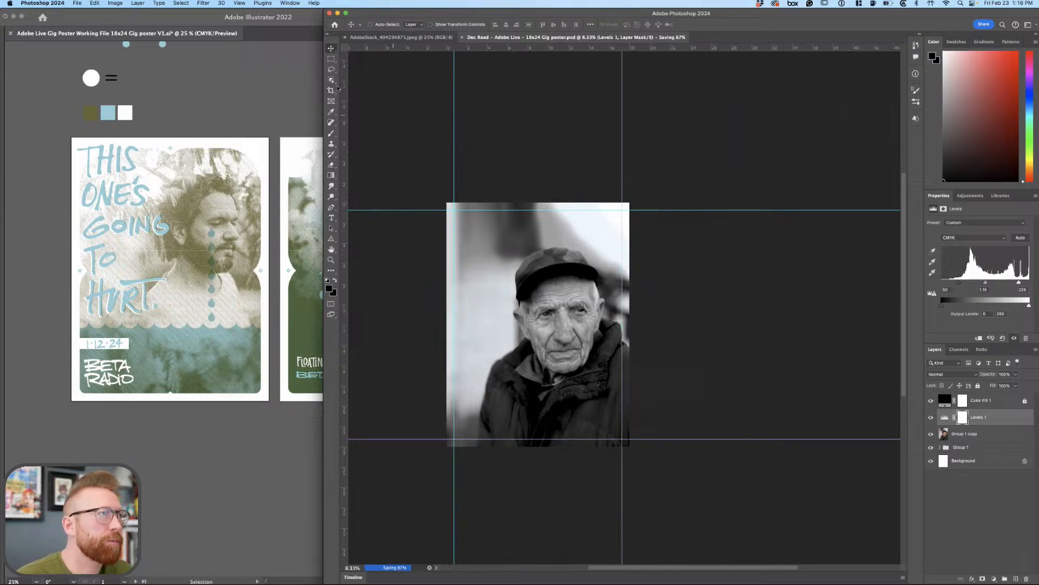
Convert the Levels-adjusted poster to Grayscale, flattening its layers and discarding the colour information.
{"action": "left_click", "coordinate": [133, 4]}
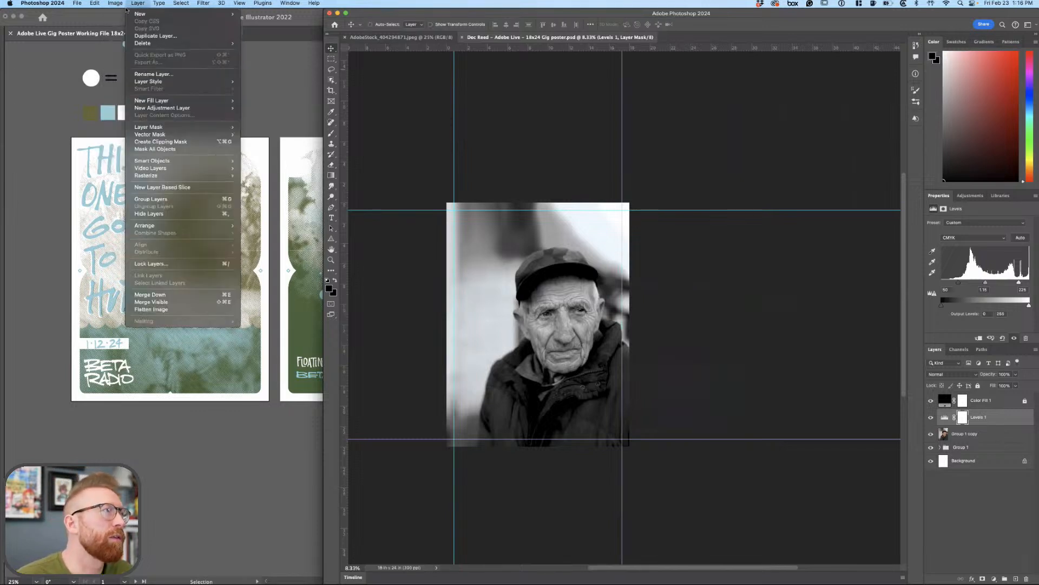
{"action": "mouse_move", "coordinate": [115, 3]}
{"action": "mouse_move", "coordinate": [162, 13]}
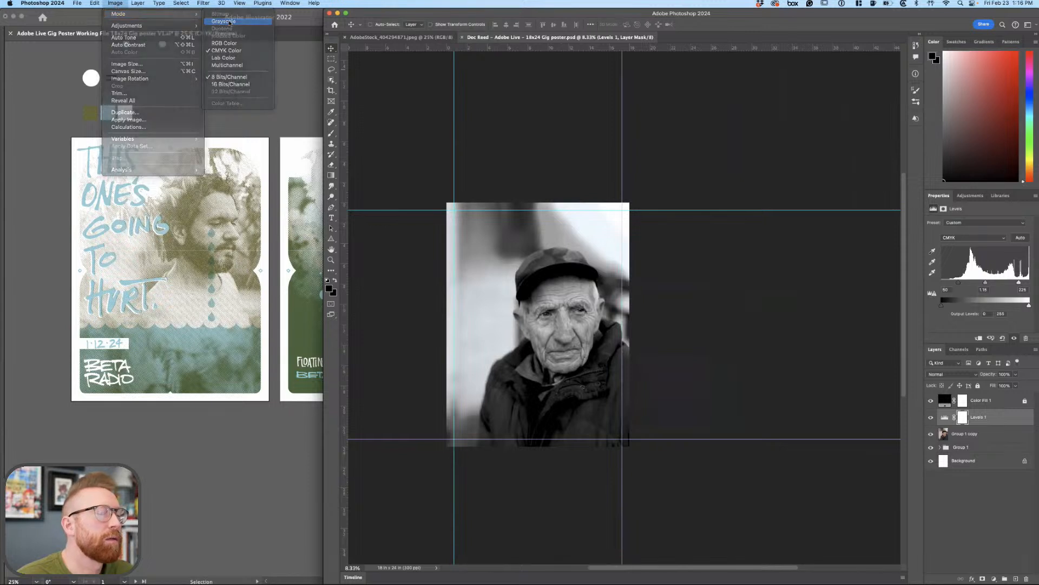
{"action": "left_click", "coordinate": [230, 22]}
{"action": "left_click", "coordinate": [527, 198]}
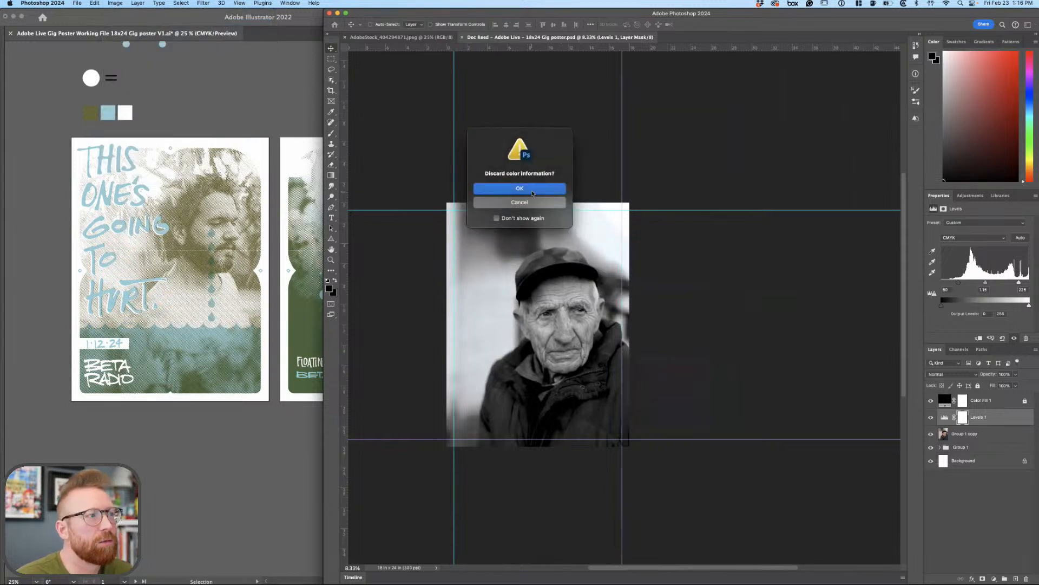
{"action": "left_click", "coordinate": [531, 189]}
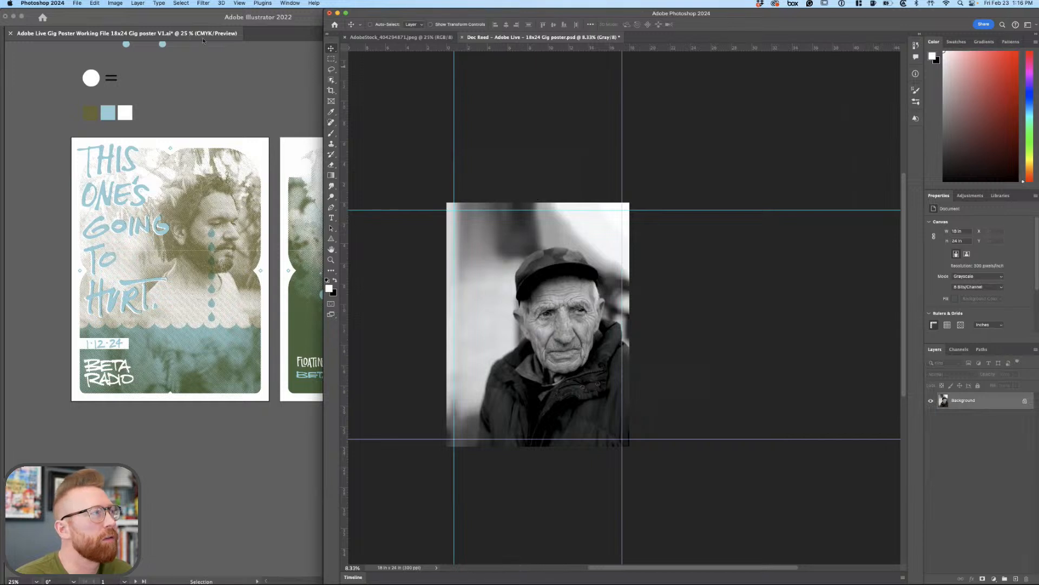
Start converting the flattened grayscale poster to Bitmap mode.
{"action": "left_click", "coordinate": [123, 3]}
{"action": "mouse_move", "coordinate": [184, 15]}
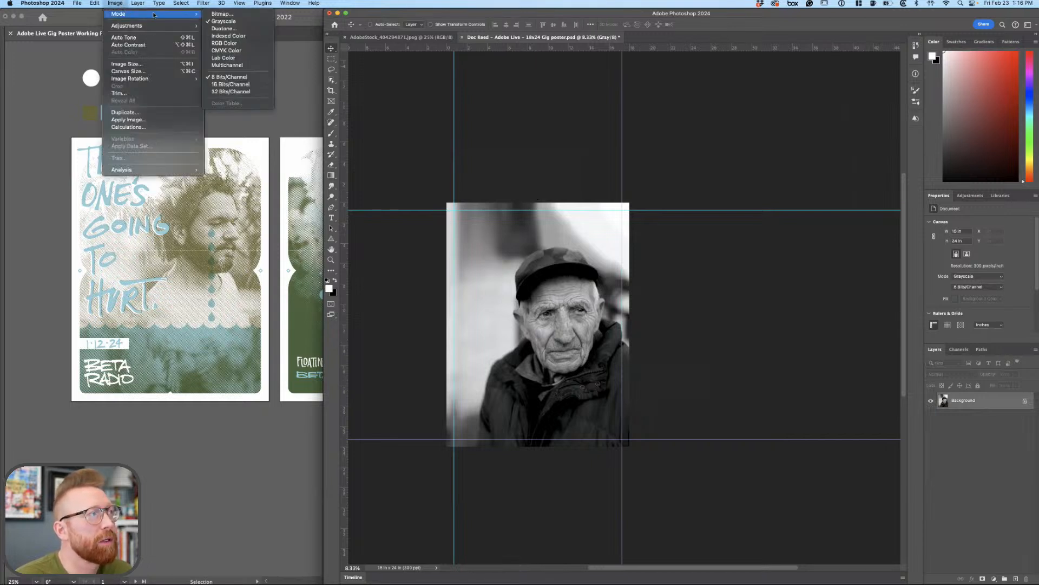
{"action": "left_click", "coordinate": [227, 15]}
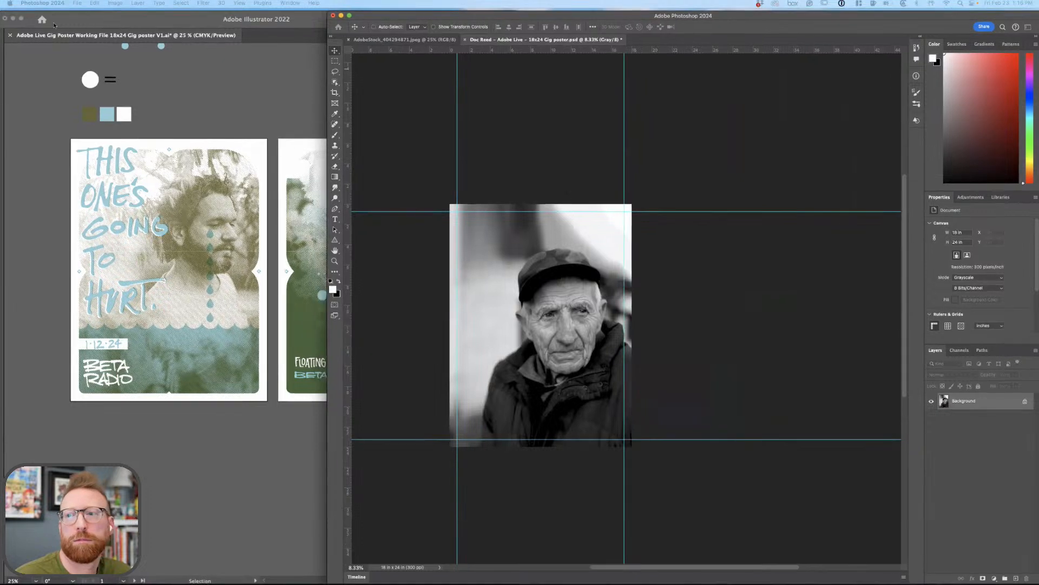
{"action": "key", "text": "ctrl+Up"}
{"action": "key", "text": "Escape"}
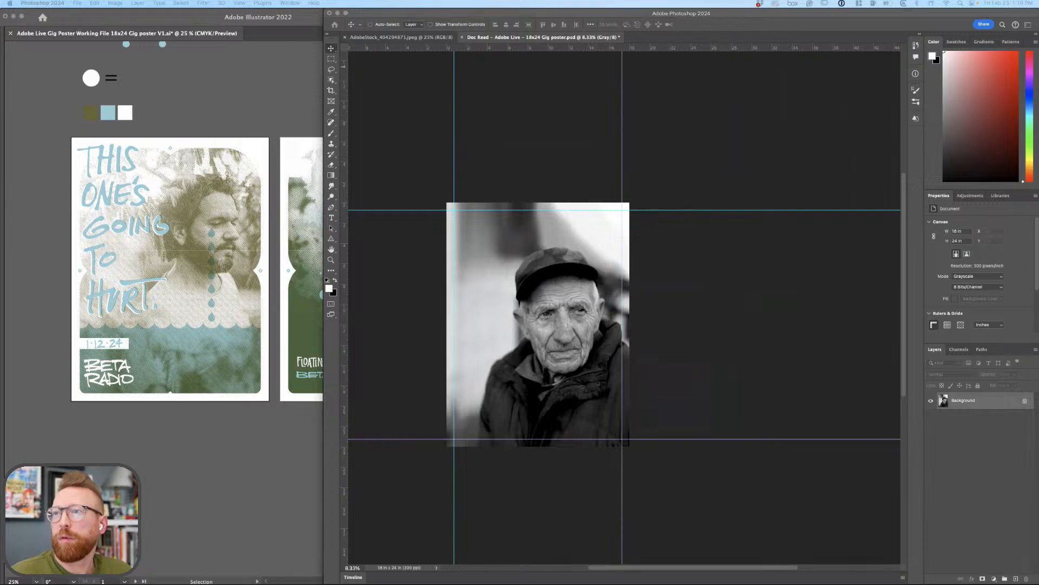
{"action": "double_click", "coordinate": [330, 11]}
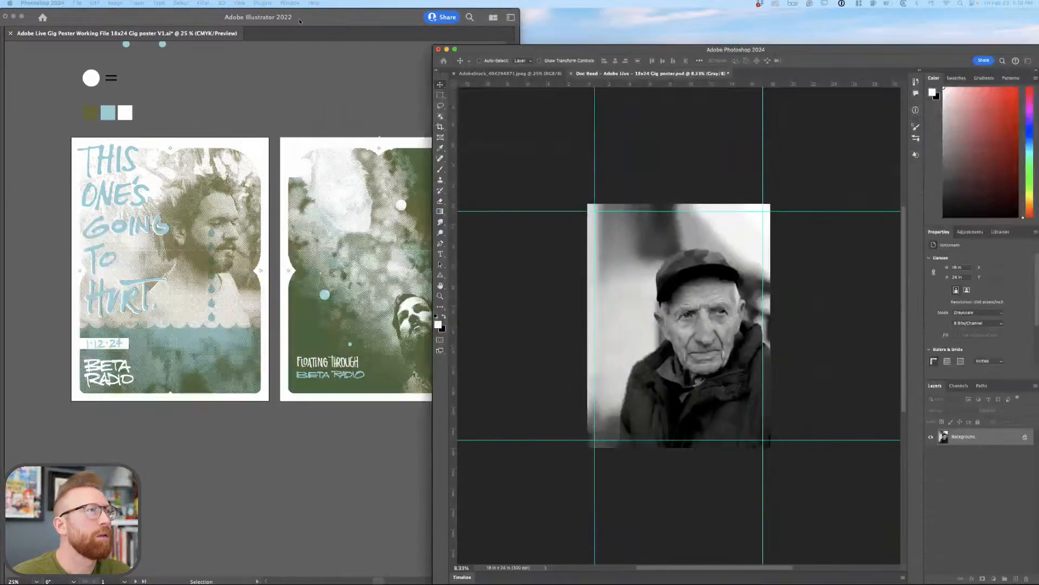
{"action": "left_click", "coordinate": [300, 17]}
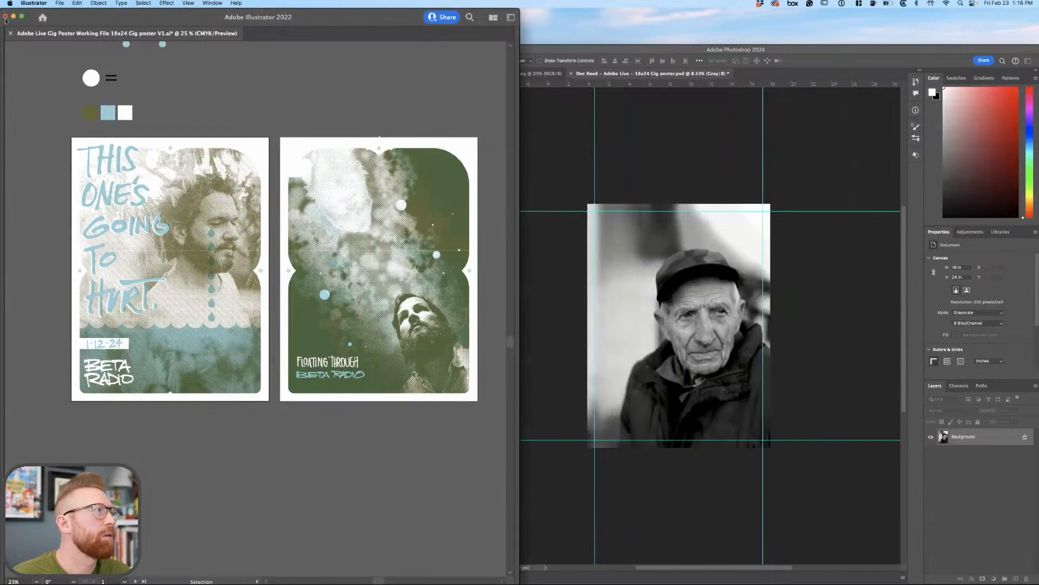
{"action": "double_click", "coordinate": [299, 17]}
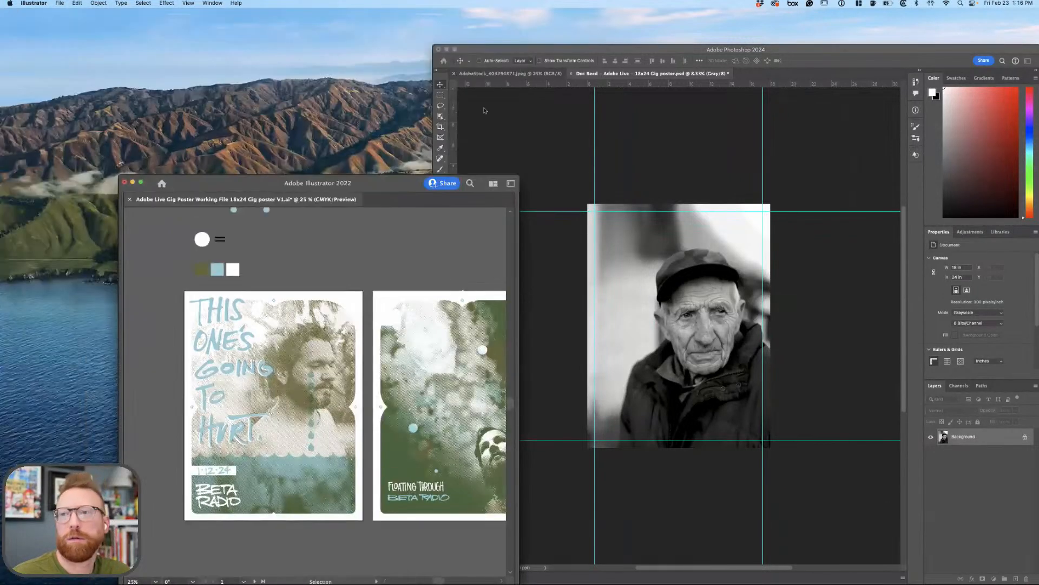
{"action": "key", "text": "ctrl+alt+Left"}
{"action": "double_click", "coordinate": [791, 48]}
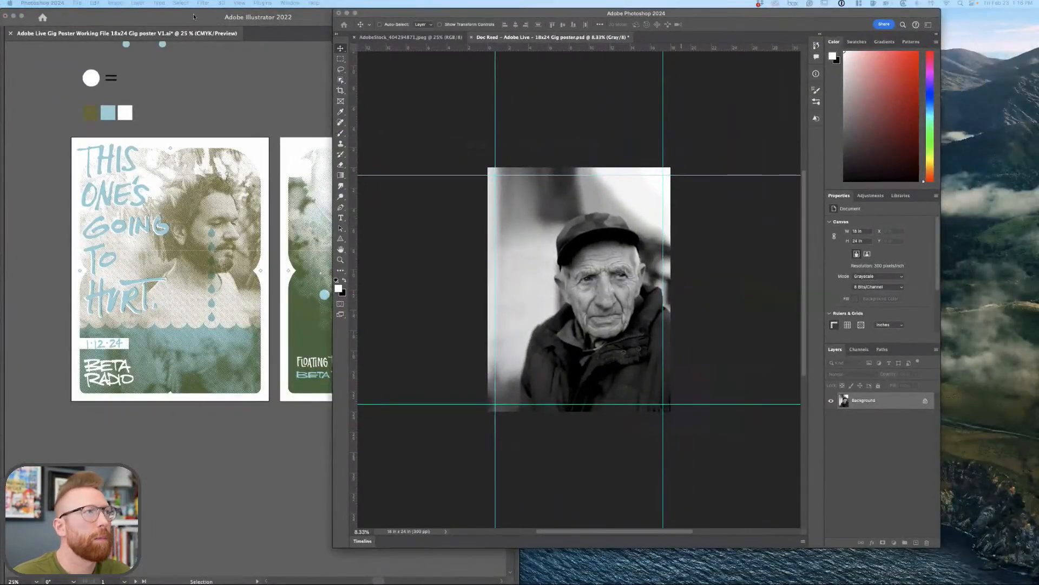
Complete the poster's conversion to a Bitmap halftone dot pattern and maximize the document window to inspect it.
{"action": "left_click", "coordinate": [115, 3]}
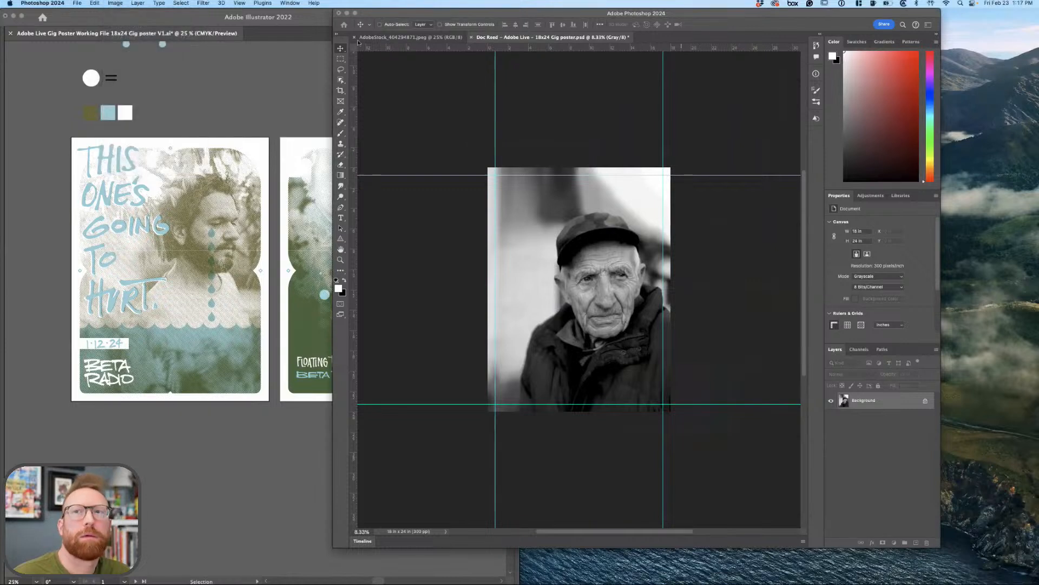
{"action": "key", "text": "ctrl+alt+Return"}
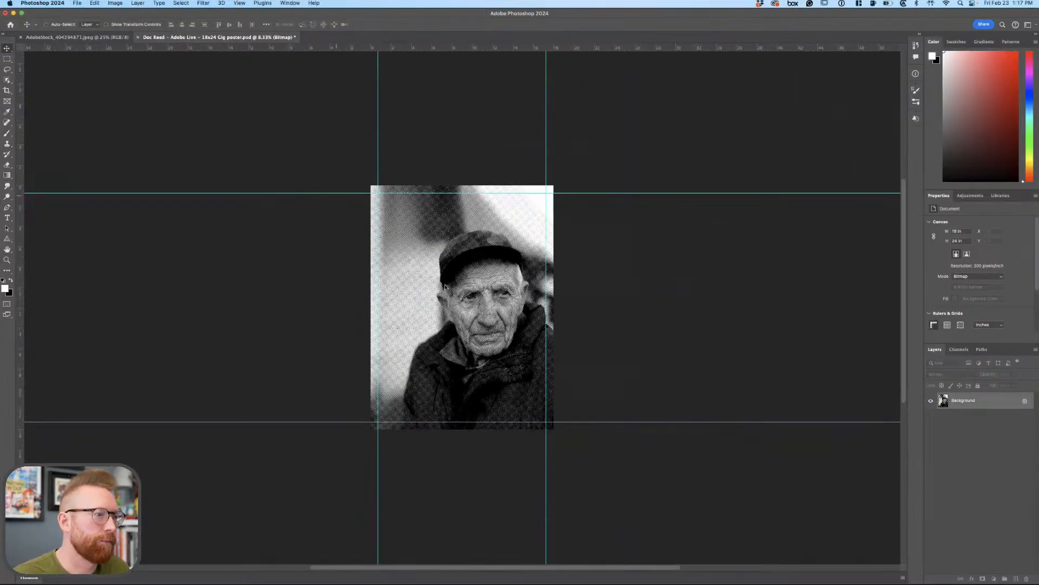
{"action": "scroll", "coordinate": [607, 426], "scroll_direction": "up", "scroll_amount": 5}
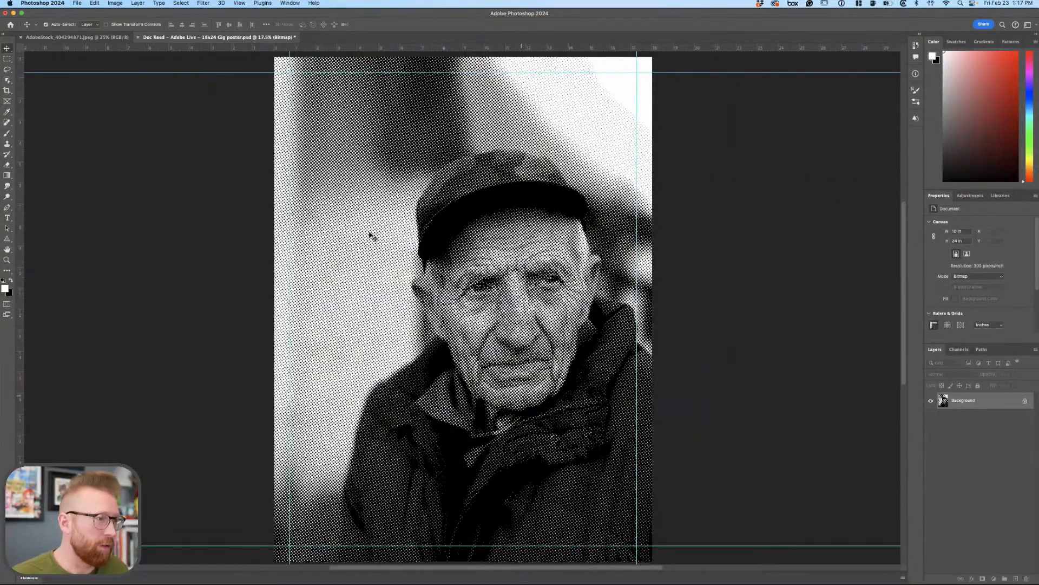
Undo the Bitmap halftone conversion and try to convert the grayscale poster to Bitmap mode again.
{"action": "key", "text": "cmd+z"}
{"action": "left_click", "coordinate": [115, 3]}
{"action": "mouse_move", "coordinate": [184, 14]}
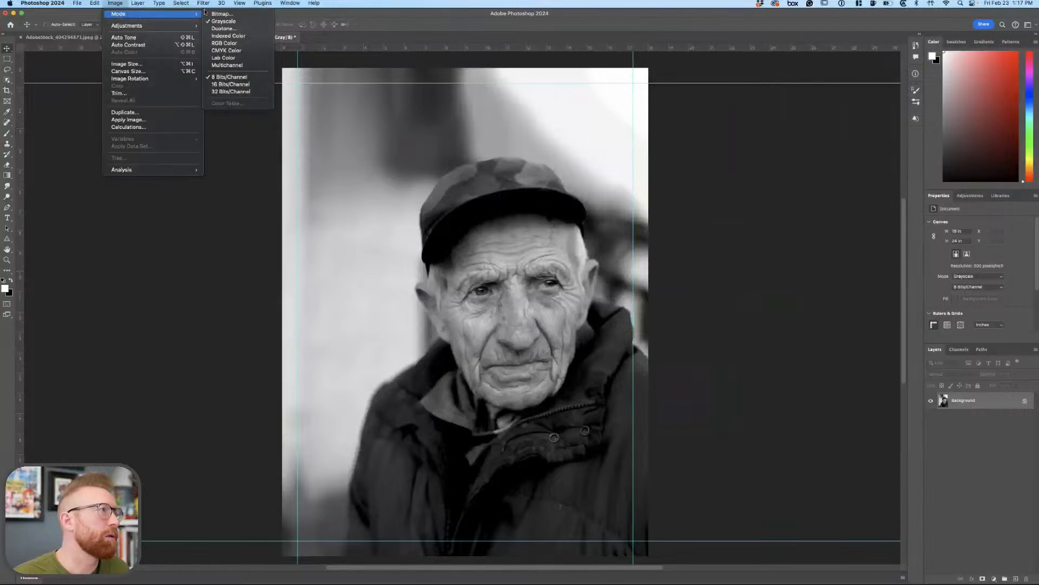
{"action": "left_click", "coordinate": [220, 14]}
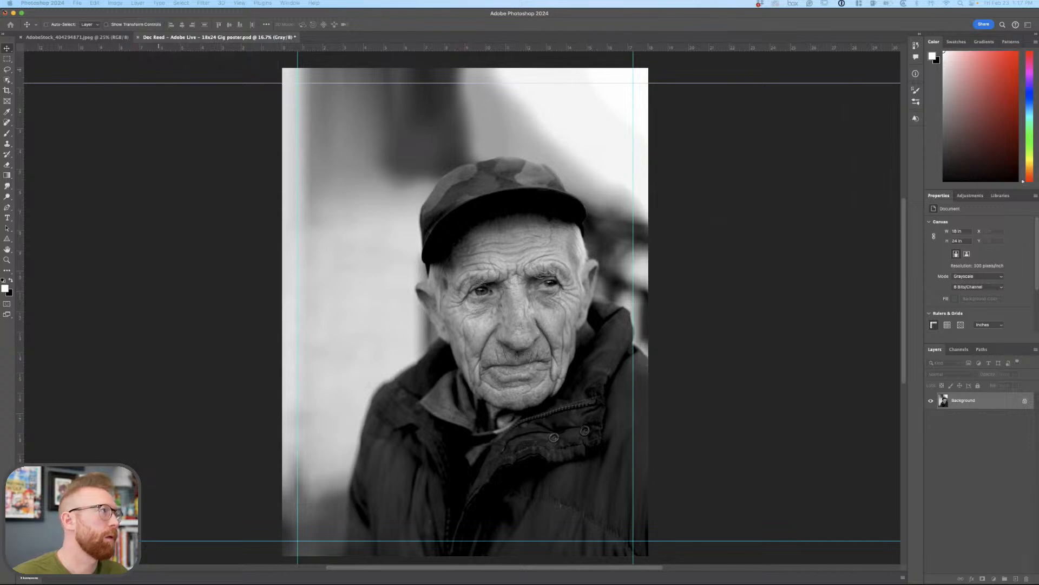
{"action": "left_click_drag", "start_coordinate": [58, 19], "coordinate": [252, 67]}
{"action": "left_click", "coordinate": [253, 67]}
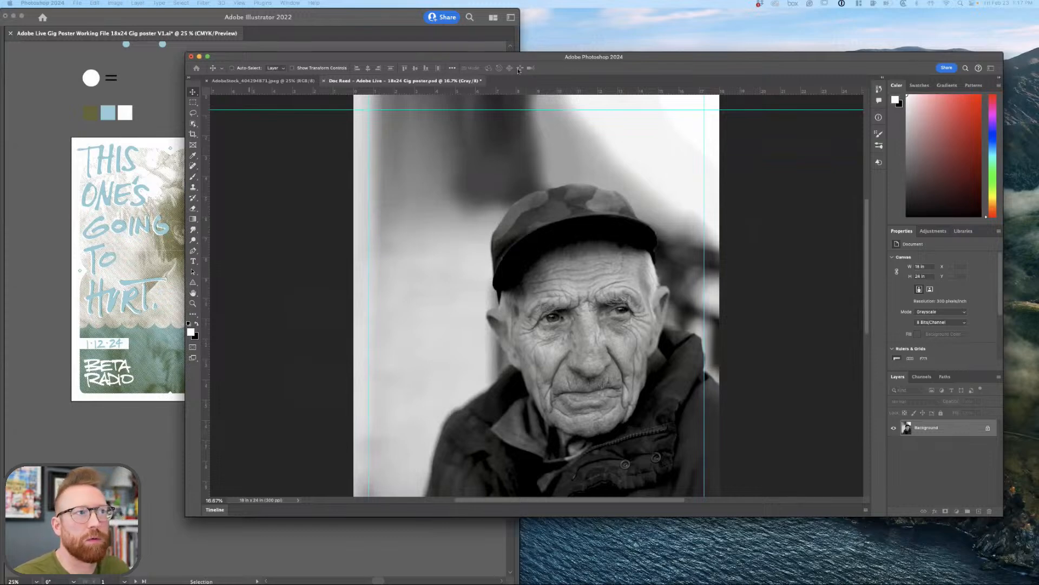
{"action": "mouse_move", "coordinate": [572, 57]}
{"action": "left_mouse_down"}
{"action": "mouse_move", "coordinate": [523, 150]}
{"action": "mouse_move", "coordinate": [552, 105]}
{"action": "mouse_move", "coordinate": [554, 65]}
{"action": "left_mouse_up"}
Save the flattened grayscale poster in Photoshop format, and quit Photoshop 2024.
{"action": "key", "text": "super+shift+s"}
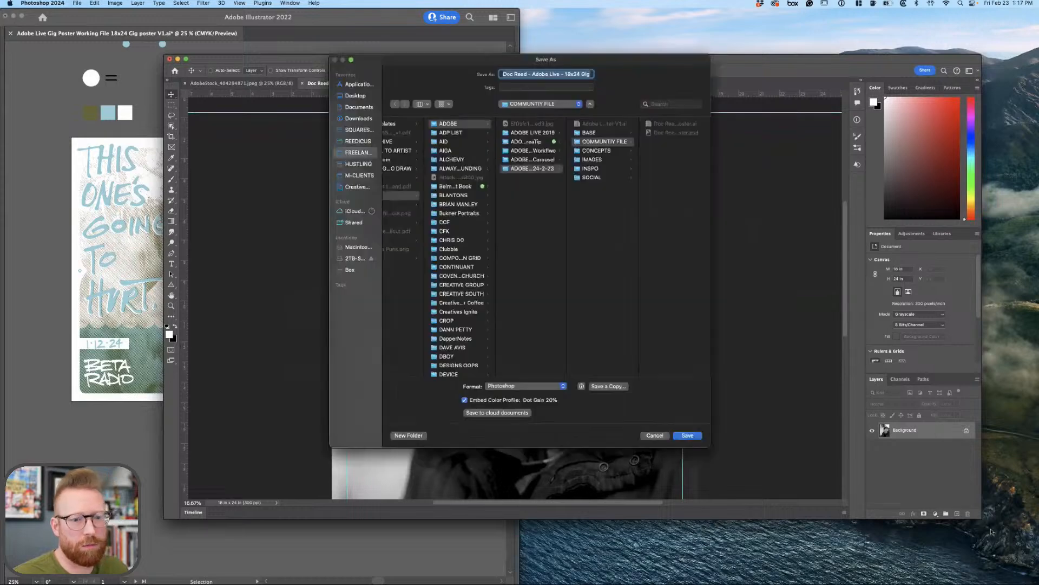
{"action": "key", "text": "Escape"}
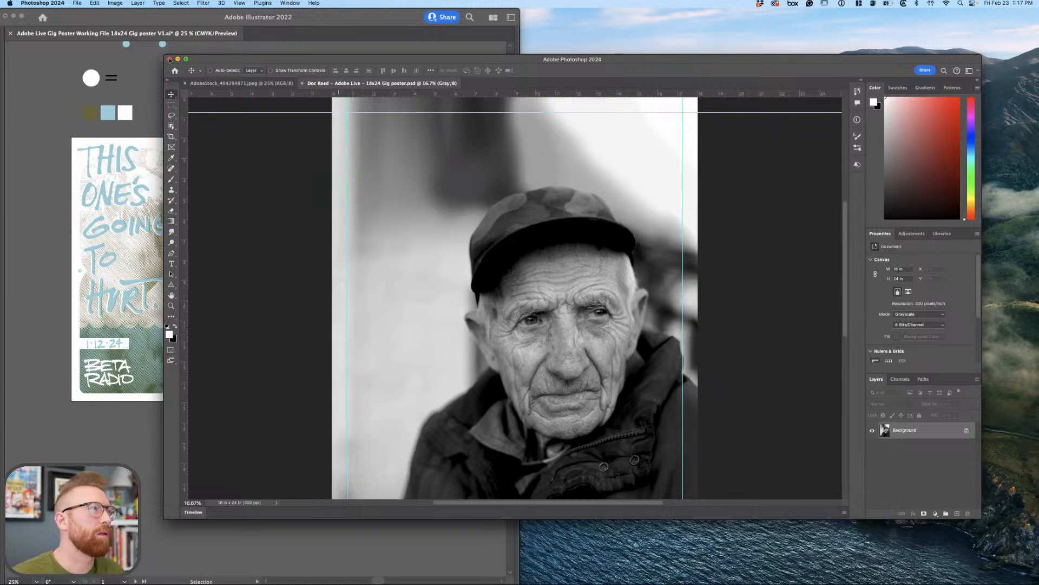
{"action": "key", "text": "super+q"}
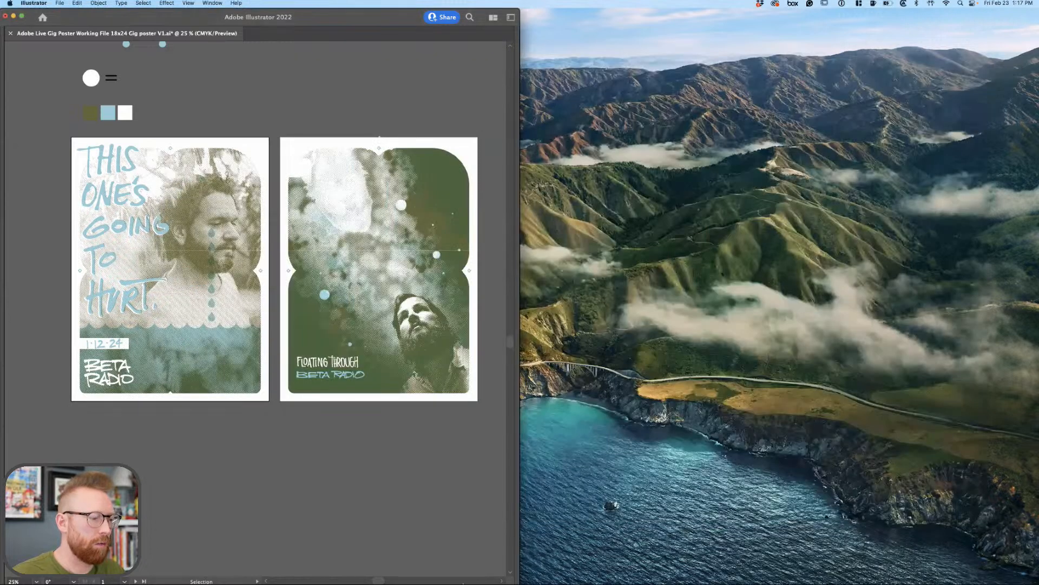
{"action": "right_click", "coordinate": [363, 575]}
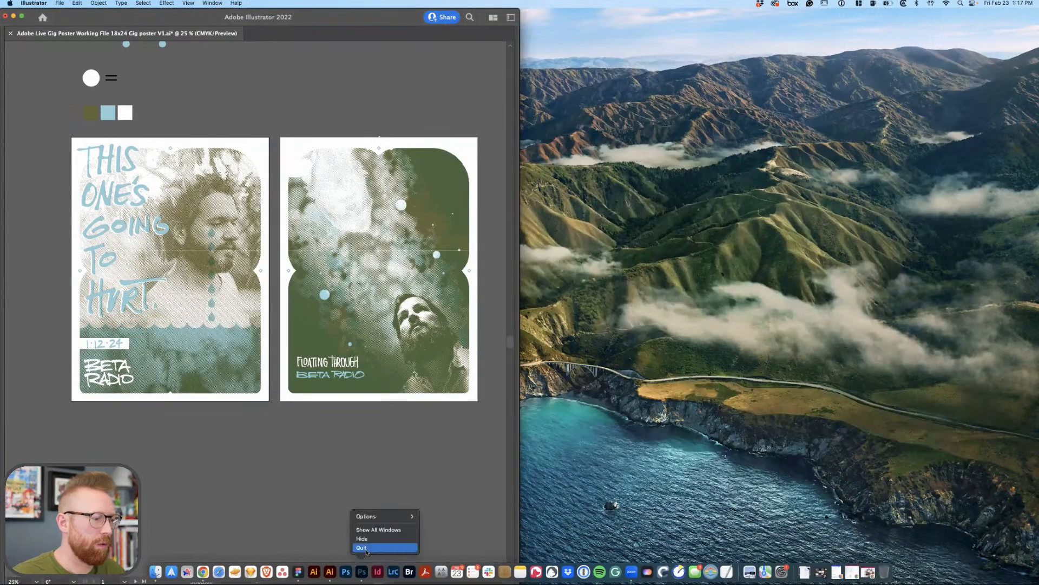
{"action": "key", "text": "Return"}
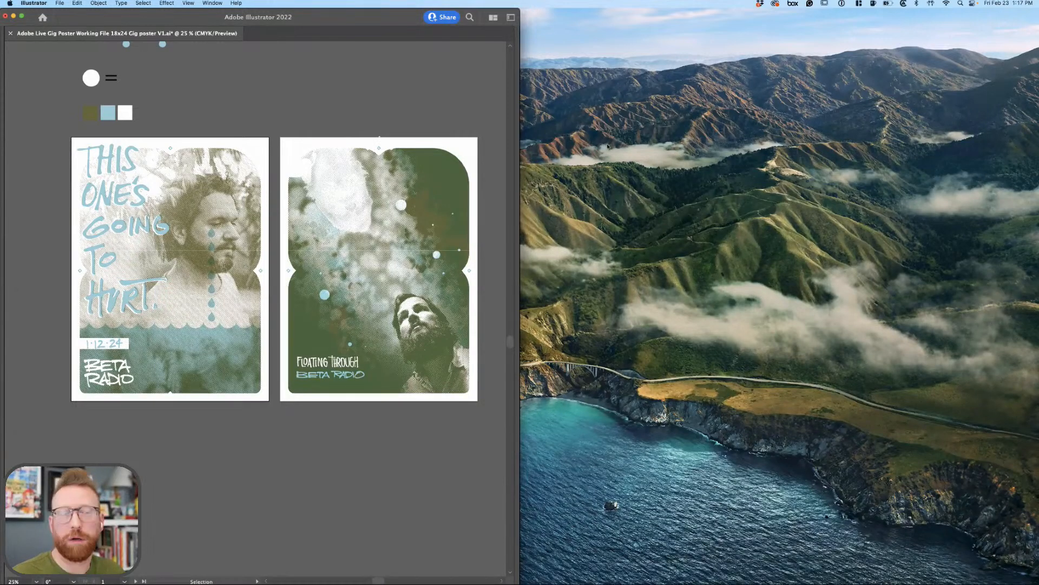
Enlarge the Illustrator window and examine the two Beta Radio posters along with the teardrop, scallop and colour elements around them.
{"action": "key", "text": "ctrl+alt+Return"}
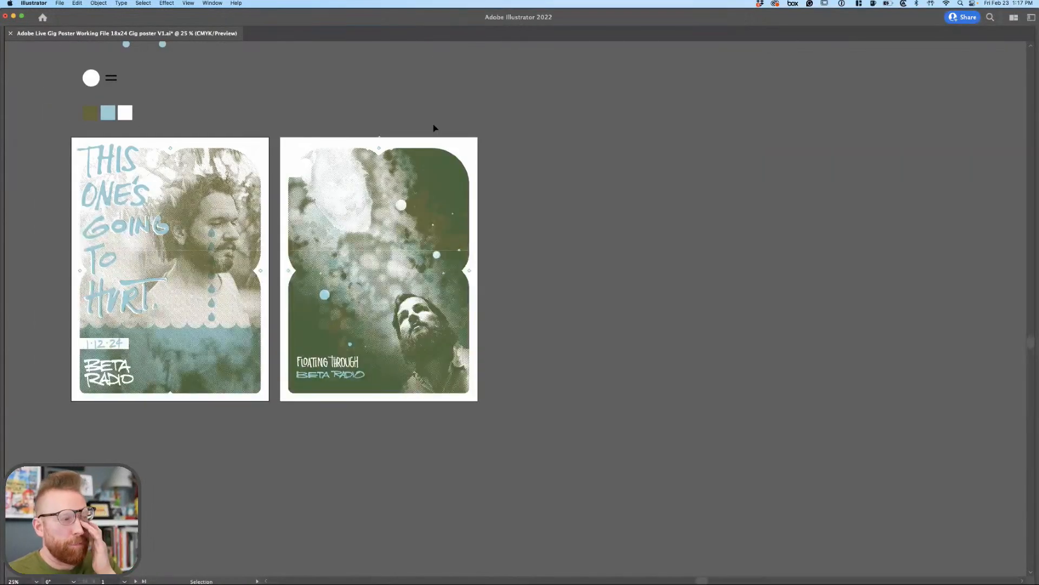
{"action": "scroll", "coordinate": [461, 306], "scroll_direction": "left", "scroll_amount": 5}
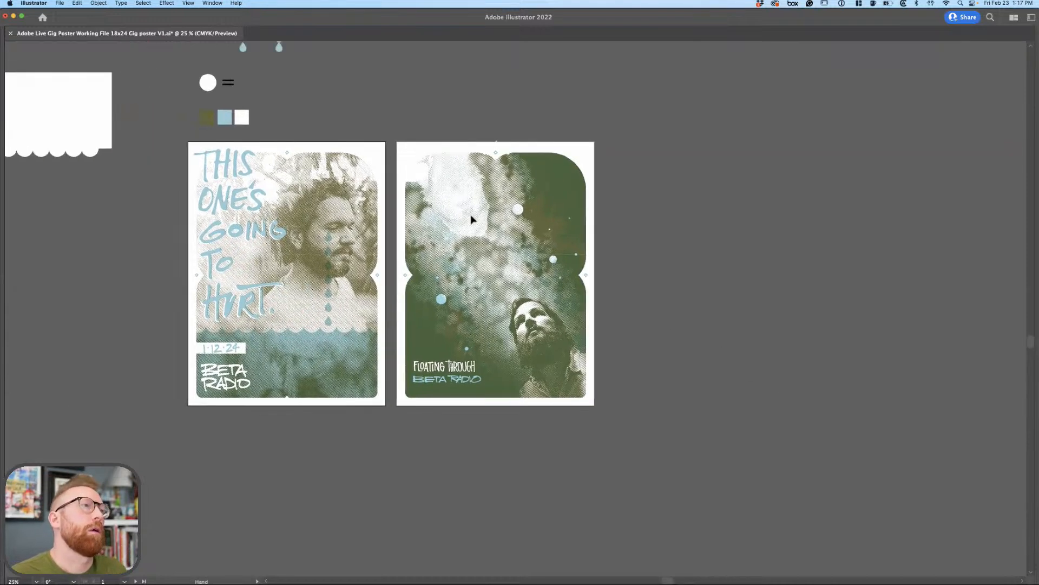
{"action": "scroll", "coordinate": [470, 219], "scroll_direction": "left", "scroll_amount": 8}
{"action": "scroll", "coordinate": [471, 219], "scroll_direction": "up", "scroll_amount": 5}
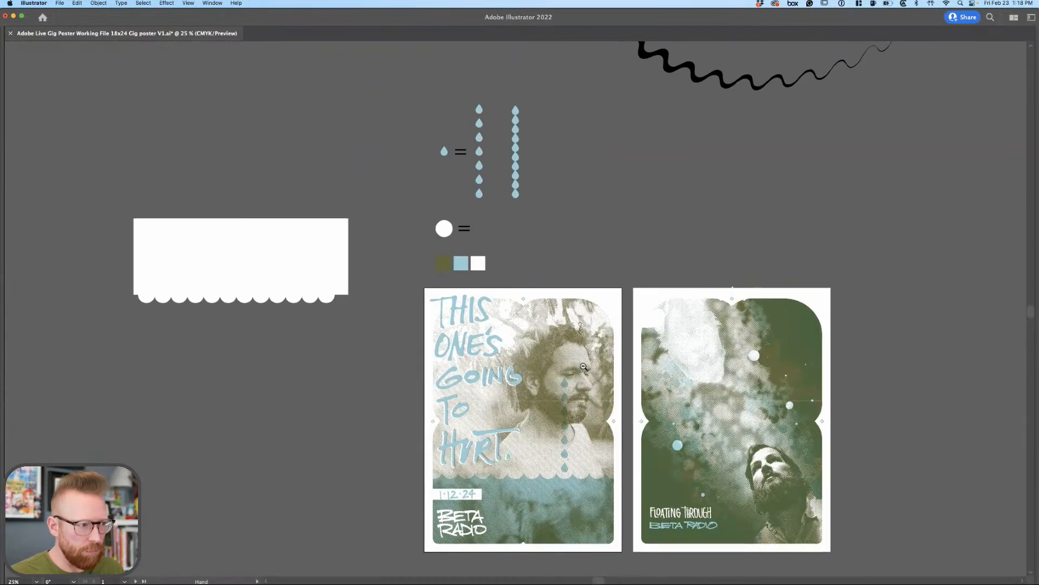
{"action": "scroll", "coordinate": [516, 378], "scroll_direction": "down", "scroll_amount": 1}
{"action": "scroll", "coordinate": [516, 378], "scroll_direction": "down", "scroll_amount": 2}
{"action": "scroll", "coordinate": [516, 377], "scroll_direction": "left", "scroll_amount": 1}
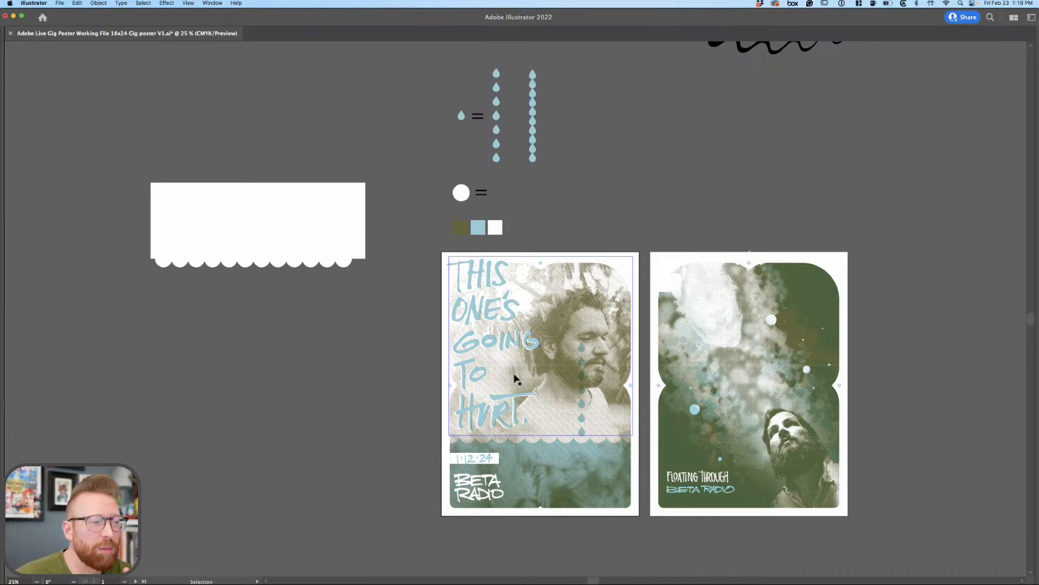
{"action": "key", "text": "super+shift+a"}
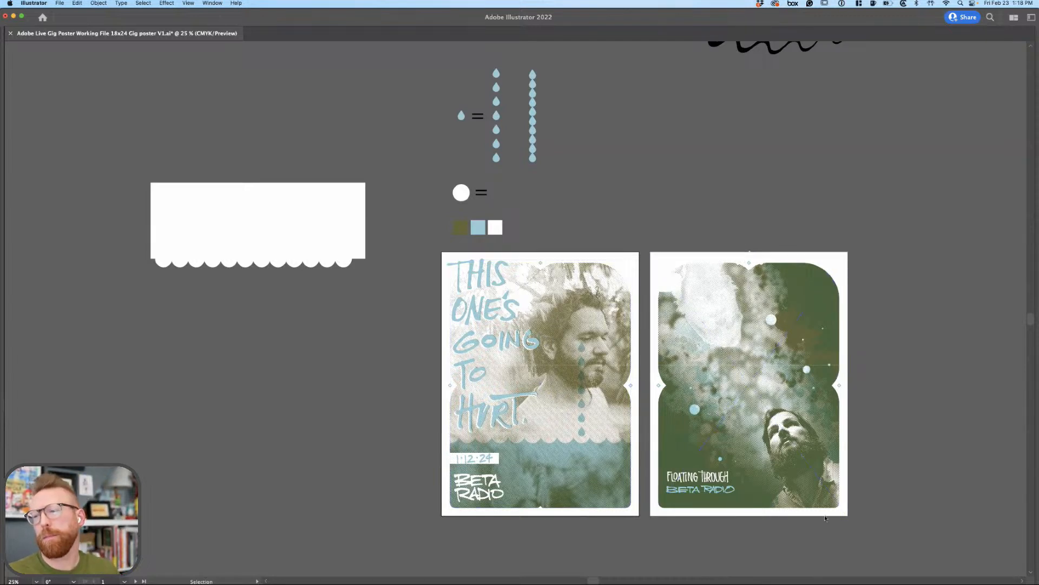
Switch to Photoshop 2024, reopen the recent grayscale gig poster, and arrange it beside the Beta Radio posters in Illustrator.
{"action": "key", "text": "super+Tab"}
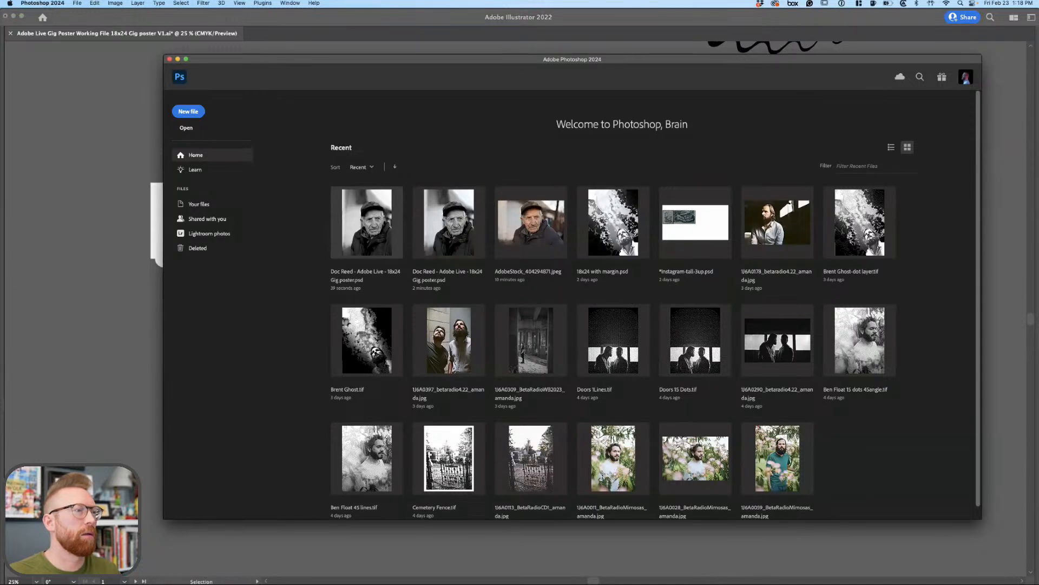
{"action": "left_click", "coordinate": [453, 225]}
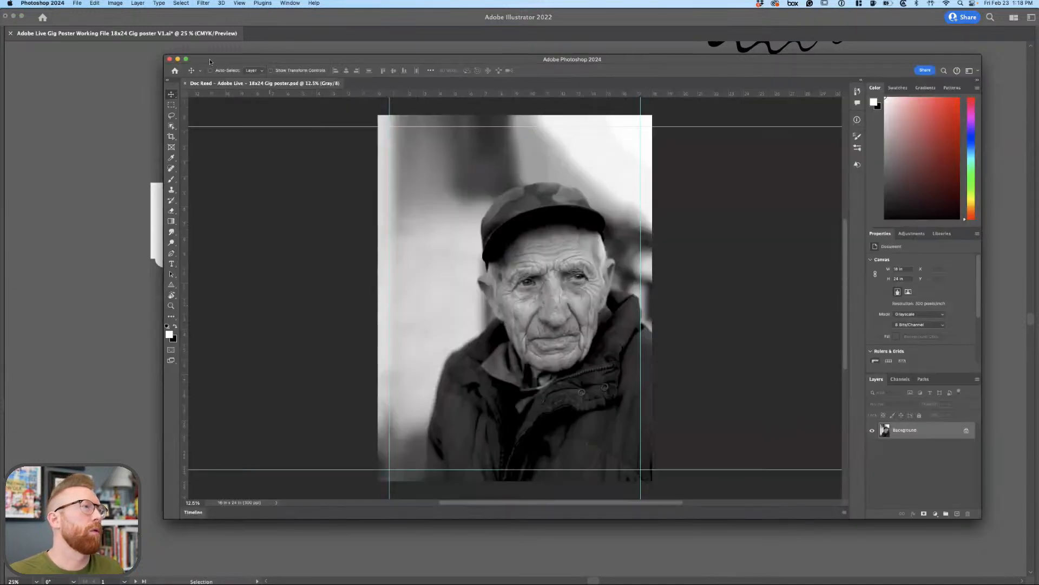
{"action": "left_click_drag", "start_coordinate": [300, 58], "coordinate": [671, 46]}
{"action": "left_click", "coordinate": [675, 33]}
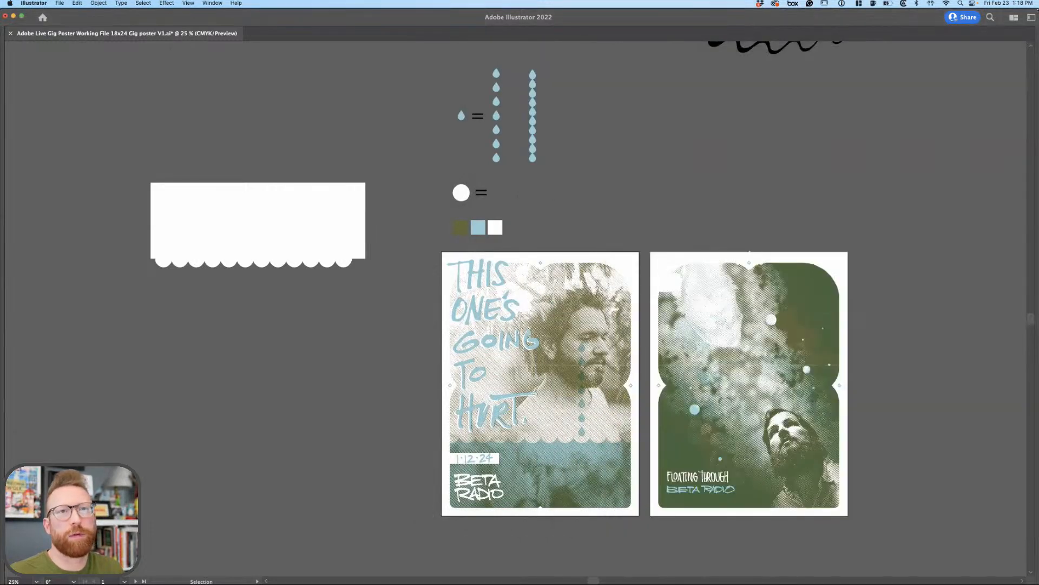
{"action": "key", "text": "ctrl+alt+Left"}
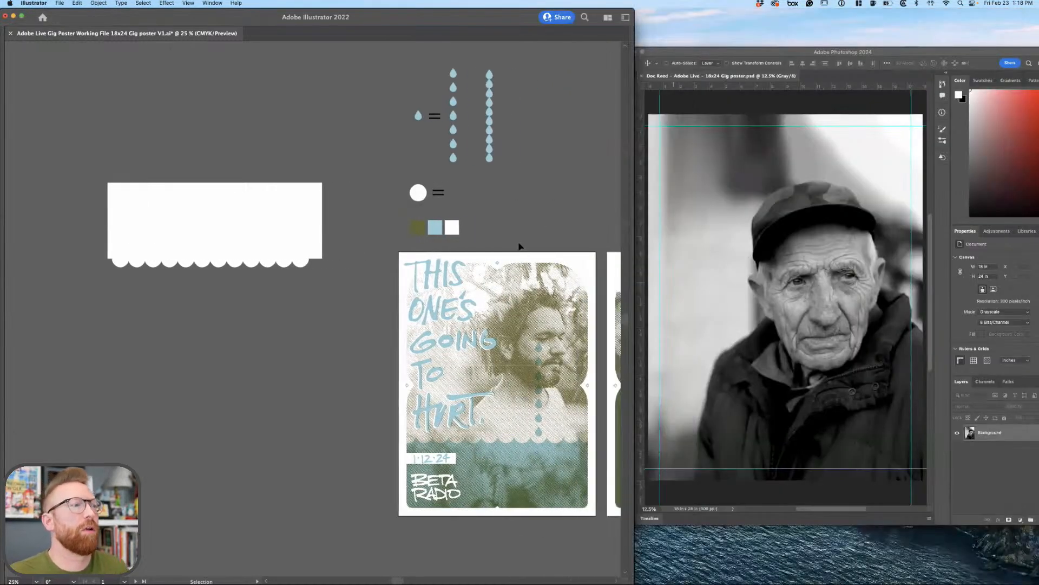
{"action": "scroll", "coordinate": [518, 247], "scroll_direction": "right", "scroll_amount": 5}
{"action": "scroll", "coordinate": [521, 247], "scroll_direction": "right", "scroll_amount": 2}
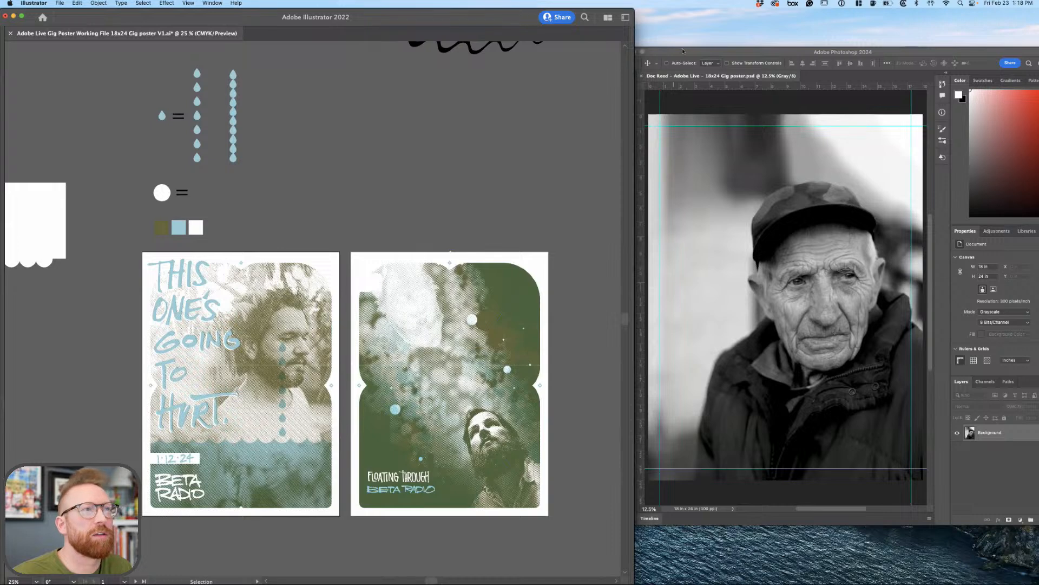
Switch back to Photoshop 2024 and try to convert the reopened grayscale poster to Bitmap mode.
{"action": "key", "text": "super+Tab"}
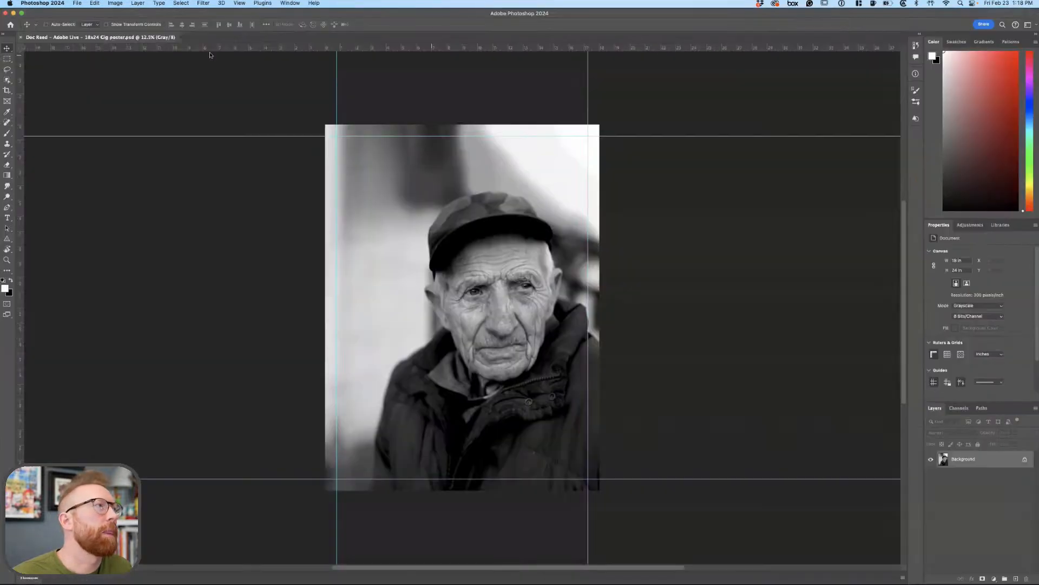
{"action": "left_click", "coordinate": [112, 3]}
{"action": "mouse_move", "coordinate": [173, 13]}
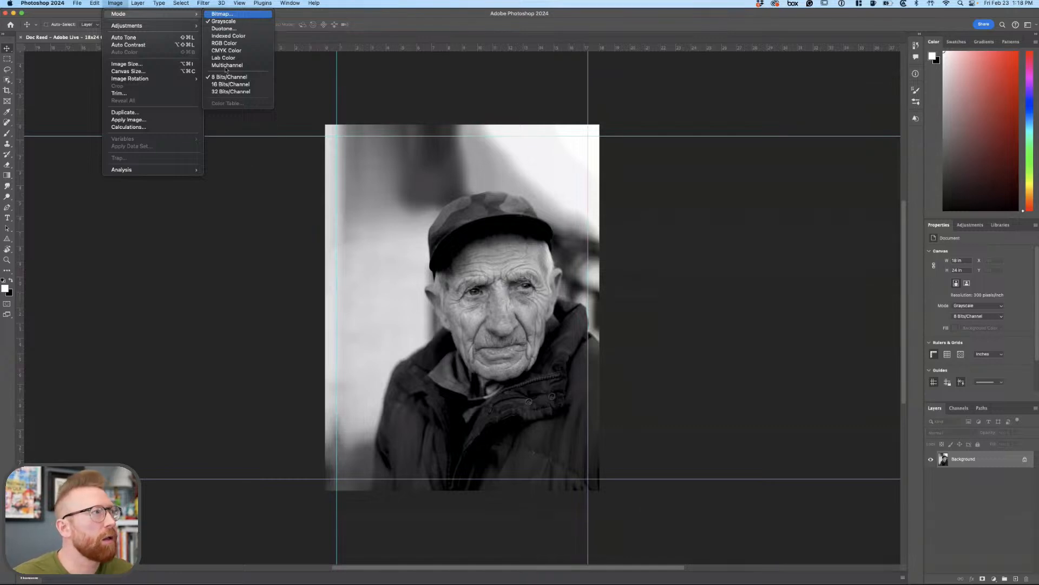
{"action": "left_click", "coordinate": [264, 208]}
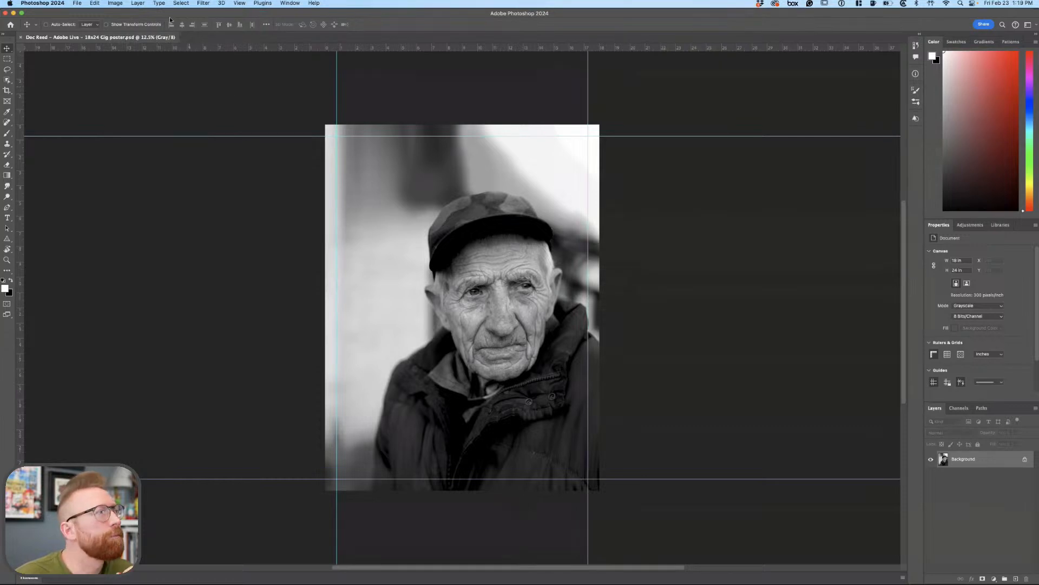
{"action": "left_click", "coordinate": [115, 4]}
{"action": "mouse_move", "coordinate": [130, 12]}
{"action": "left_click", "coordinate": [217, 12]}
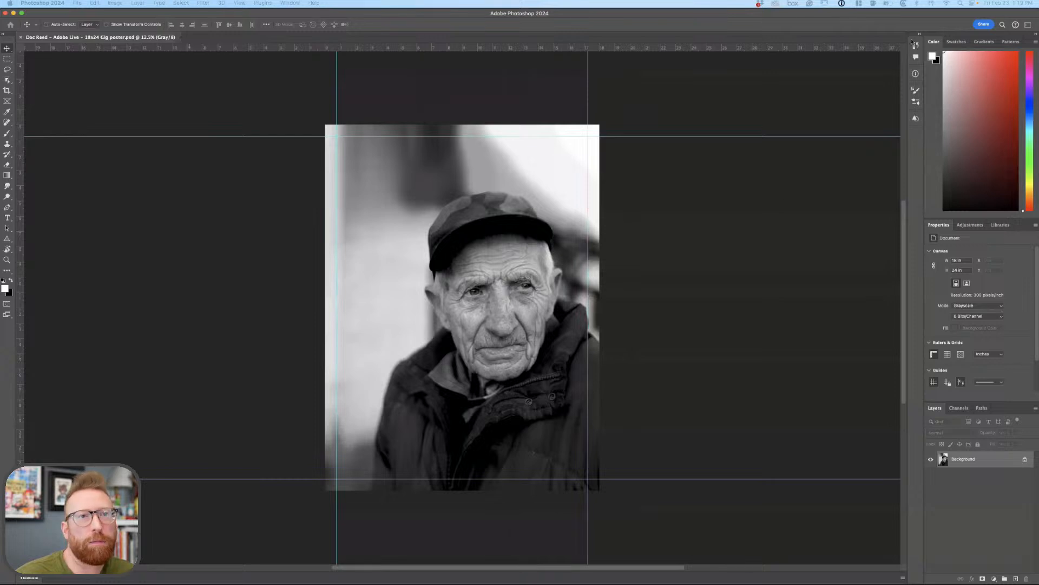
{"action": "left_click_drag", "start_coordinate": [520, 13], "coordinate": [614, 70]}
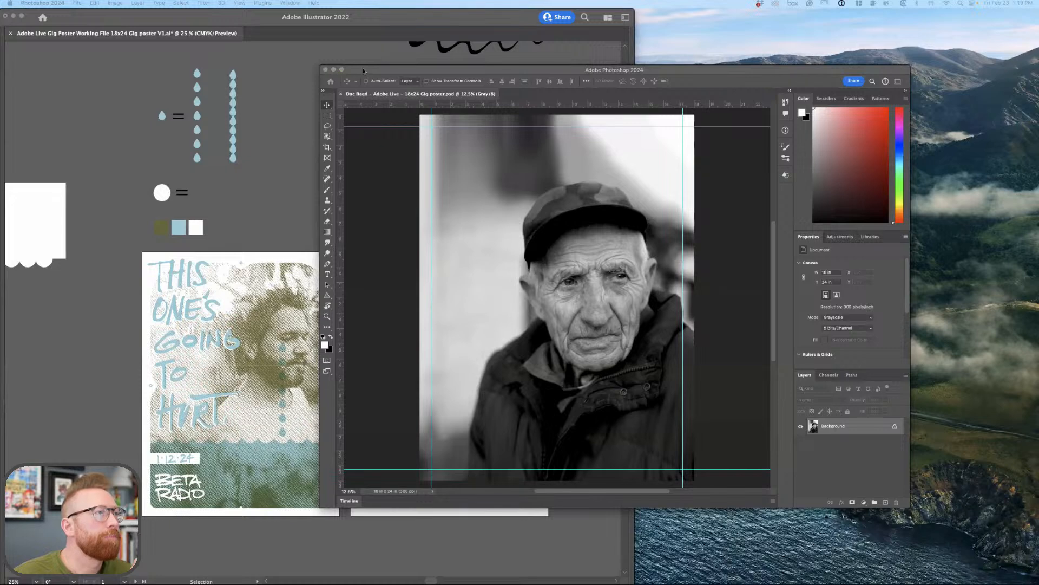
Close the Beta Radio poster file in Illustrator and clear the Illustrator and Photoshop 2024 windows off the desktop.
{"action": "left_click", "coordinate": [84, 14]}
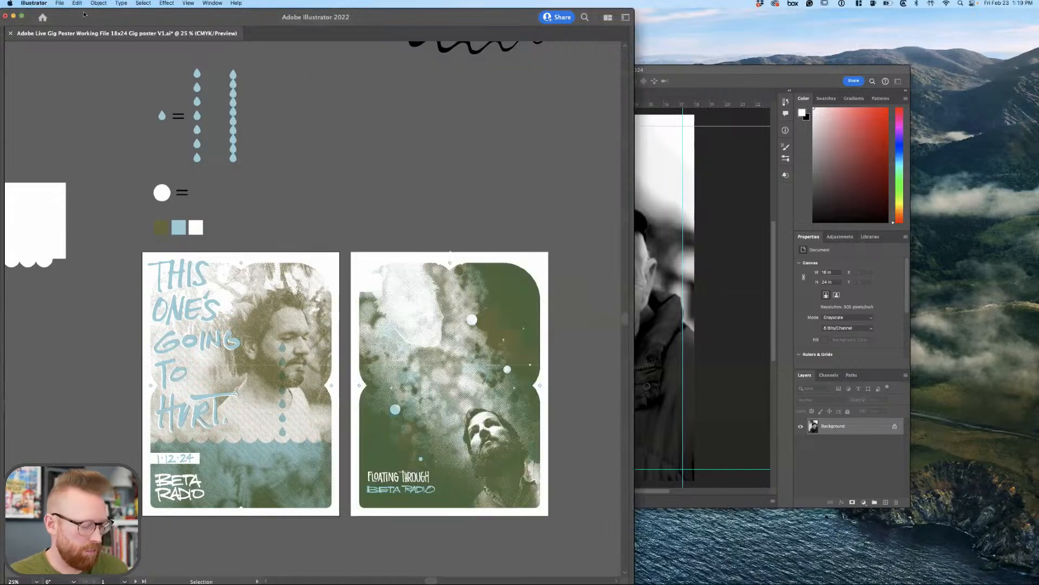
{"action": "left_click", "coordinate": [6, 16]}
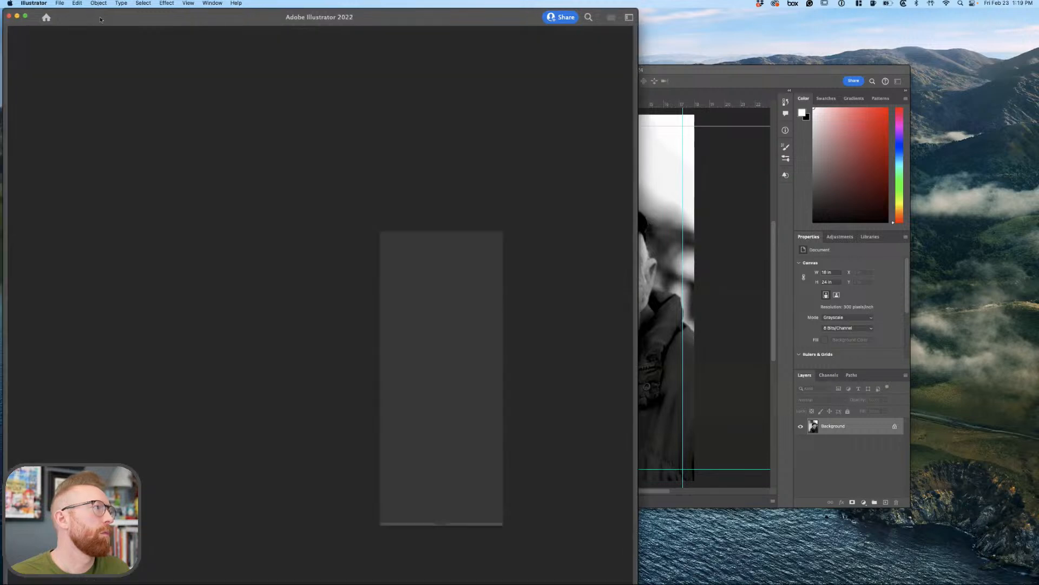
{"action": "key", "text": "ctrl+alt+super+Right"}
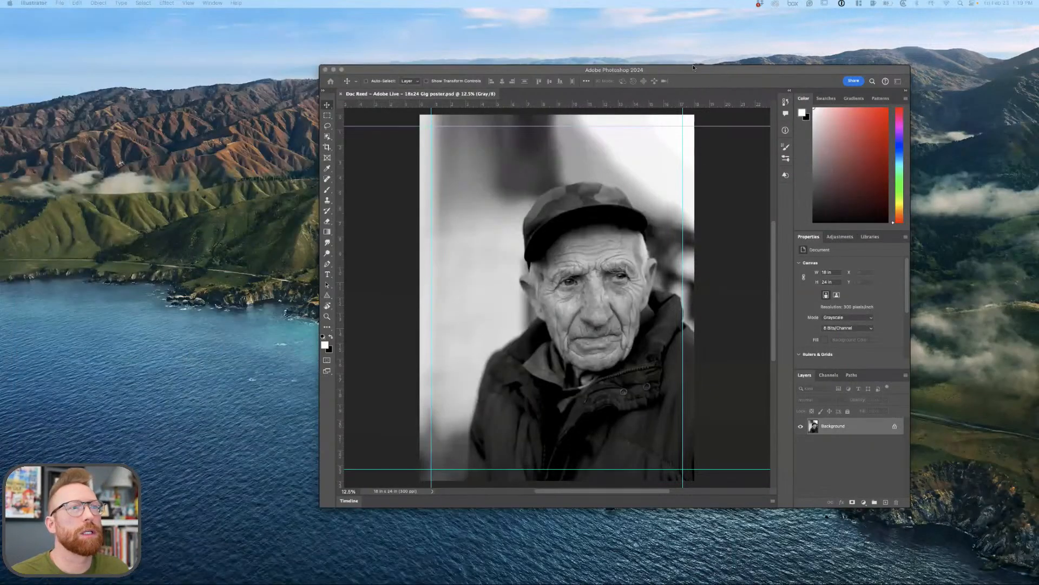
{"action": "left_click_drag", "start_coordinate": [707, 71], "coordinate": [636, 44]}
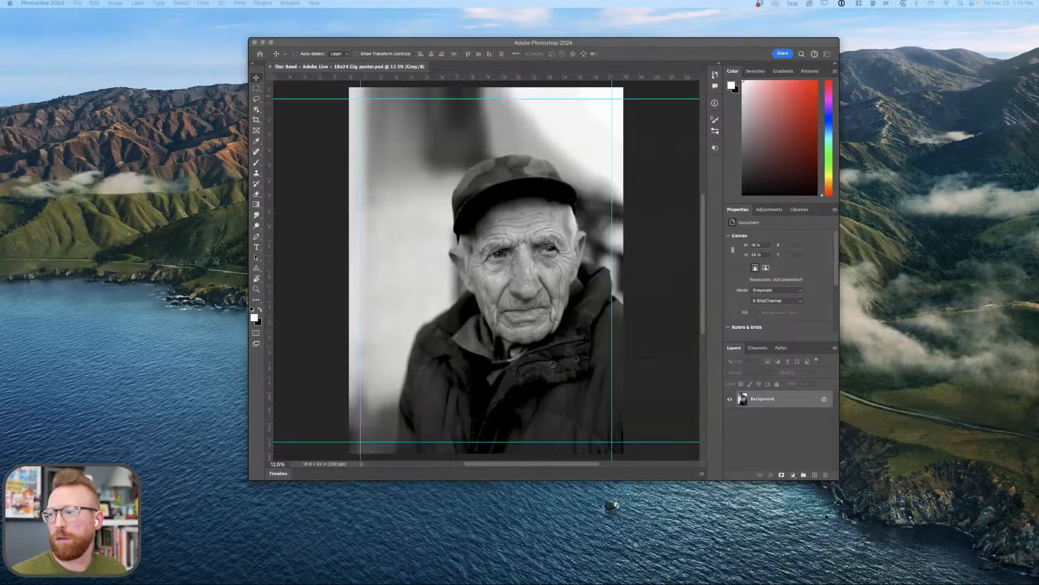
{"action": "left_click", "coordinate": [469, 49]}
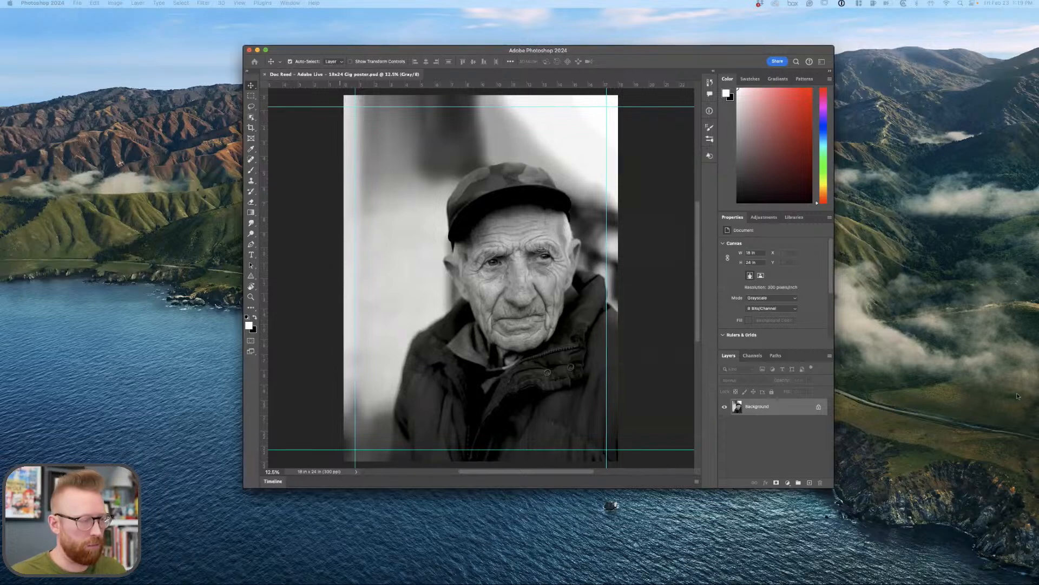
{"action": "left_click_drag", "start_coordinate": [761, 49], "coordinate": [460, 121]}
{"action": "left_click", "coordinate": [279, 114]}
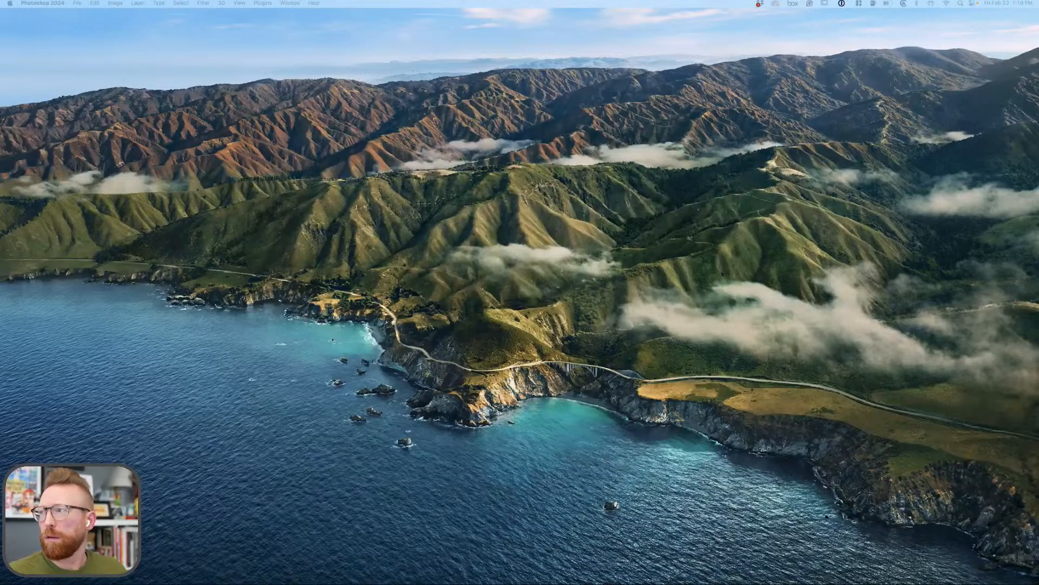
Switch to the layered gig poster in Photoshop 2023 and convert it to Grayscale, flattening its layers and discarding the colour information.
{"action": "left_click", "coordinate": [947, 574]}
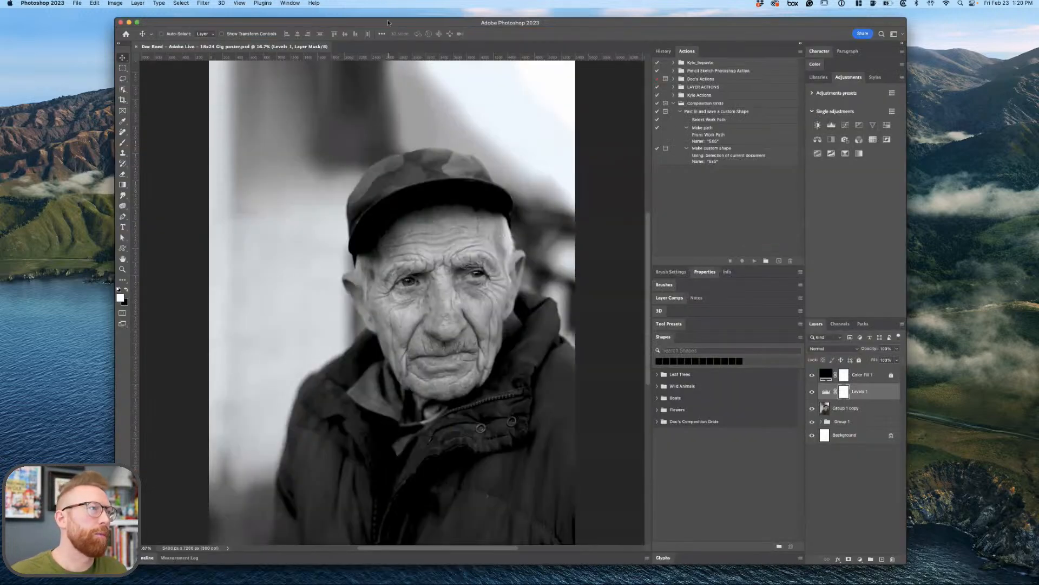
{"action": "double_click", "coordinate": [386, 22]}
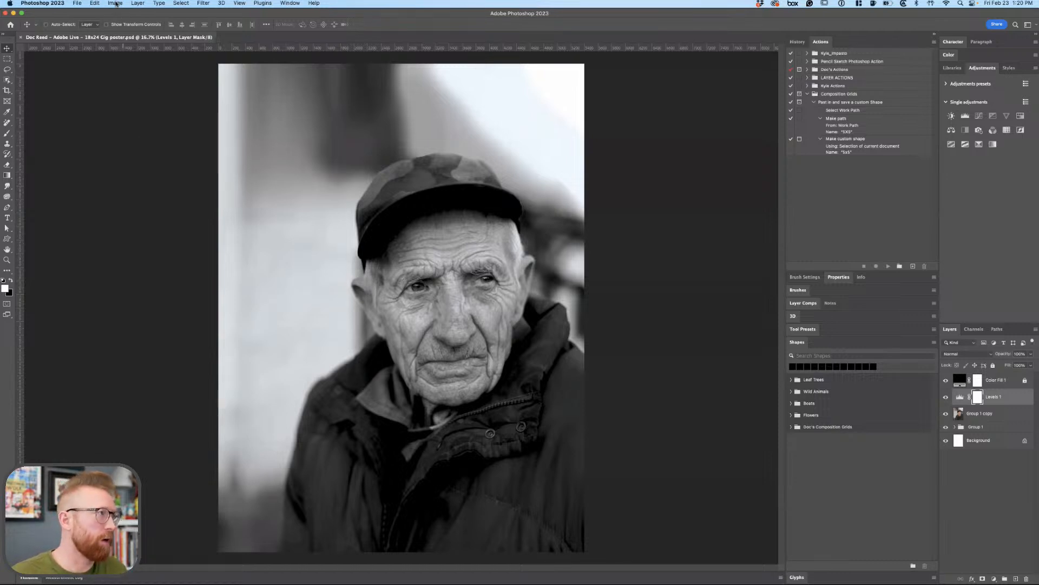
{"action": "left_click", "coordinate": [115, 3]}
{"action": "mouse_move", "coordinate": [162, 24]}
{"action": "left_click", "coordinate": [224, 24]}
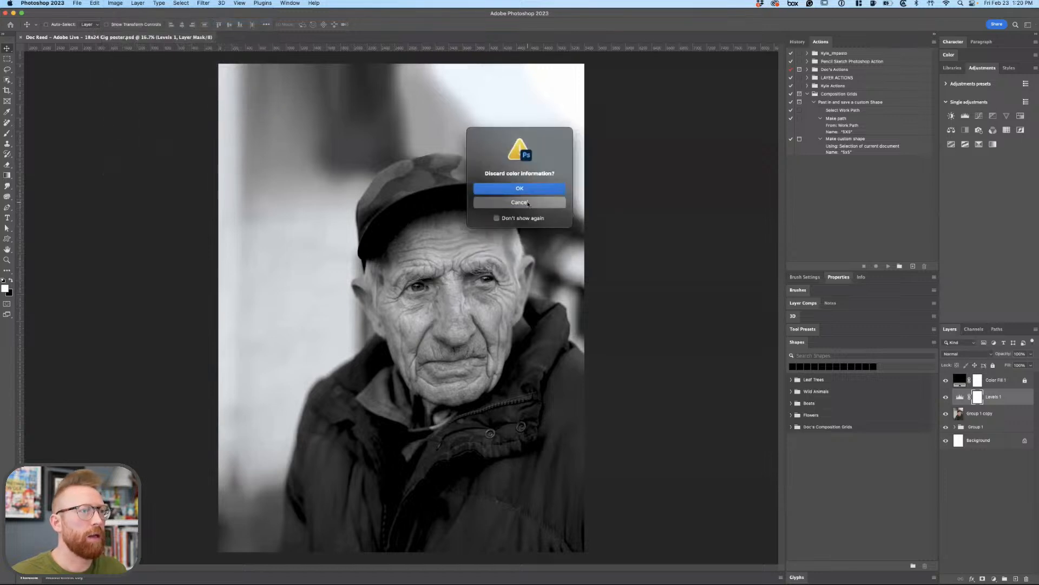
{"action": "left_click", "coordinate": [535, 190]}
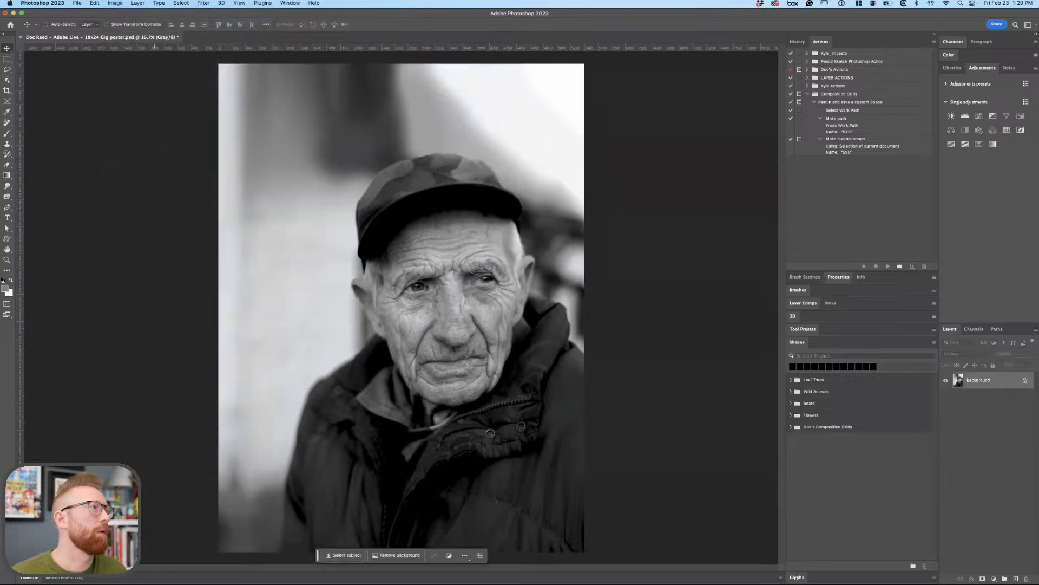
Start converting the grayscale poster to Bitmap mode at 300 pixels/inch output, using Halftone Screen as the method.
{"action": "left_click", "coordinate": [116, 4]}
{"action": "mouse_move", "coordinate": [157, 13]}
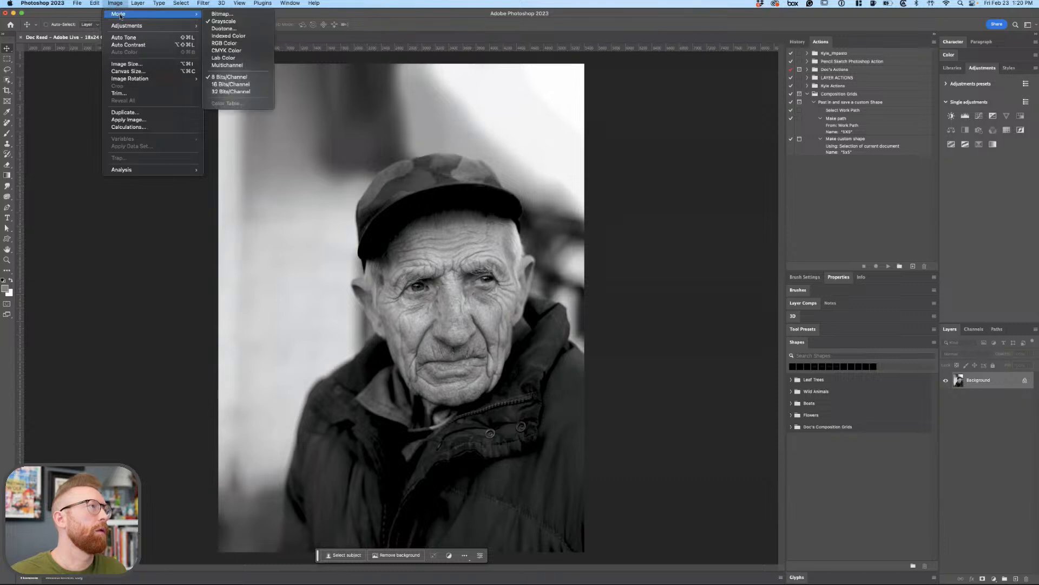
{"action": "left_click", "coordinate": [225, 15]}
{"action": "left_click_drag", "start_coordinate": [538, 176], "coordinate": [709, 151]}
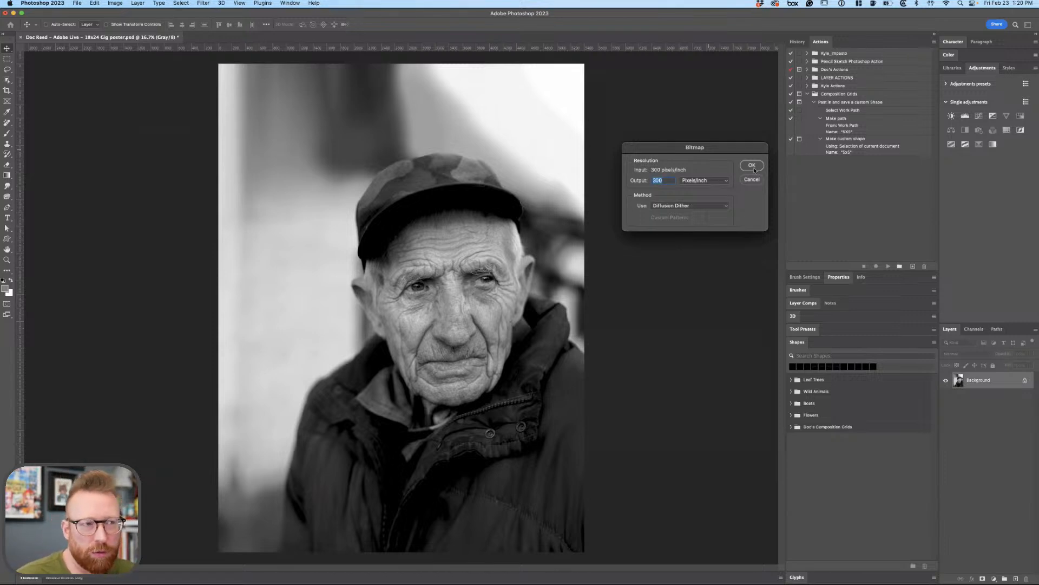
{"action": "left_click", "coordinate": [712, 206]}
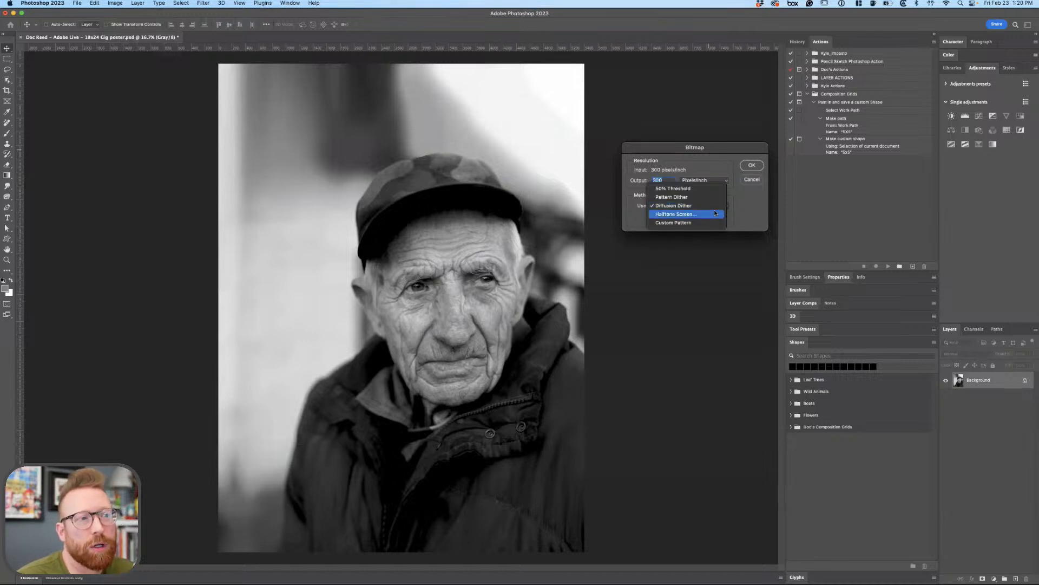
{"action": "left_click", "coordinate": [690, 205]}
{"action": "left_click", "coordinate": [674, 207]}
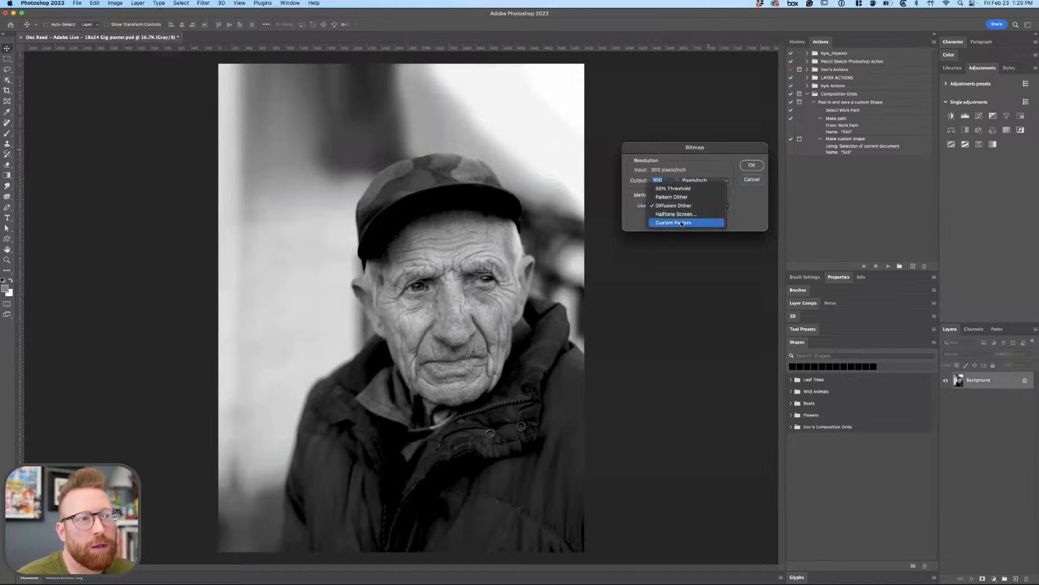
{"action": "left_click", "coordinate": [703, 215]}
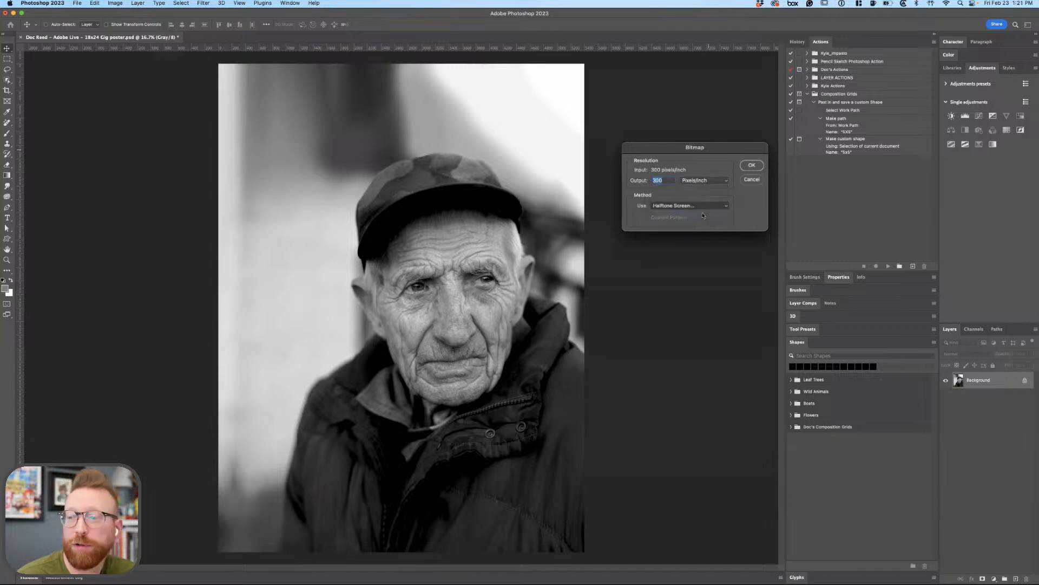
Try a halftone screen of 5 lines/inch at 45 degrees with round dots, and undo the conversion.
{"action": "left_click", "coordinate": [751, 165]}
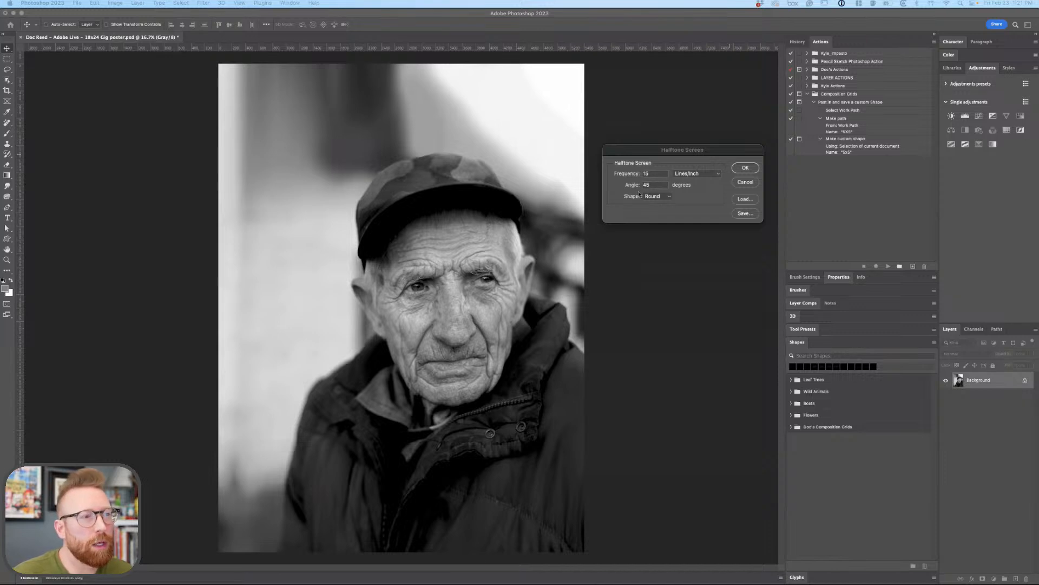
{"action": "left_click", "coordinate": [660, 175]}
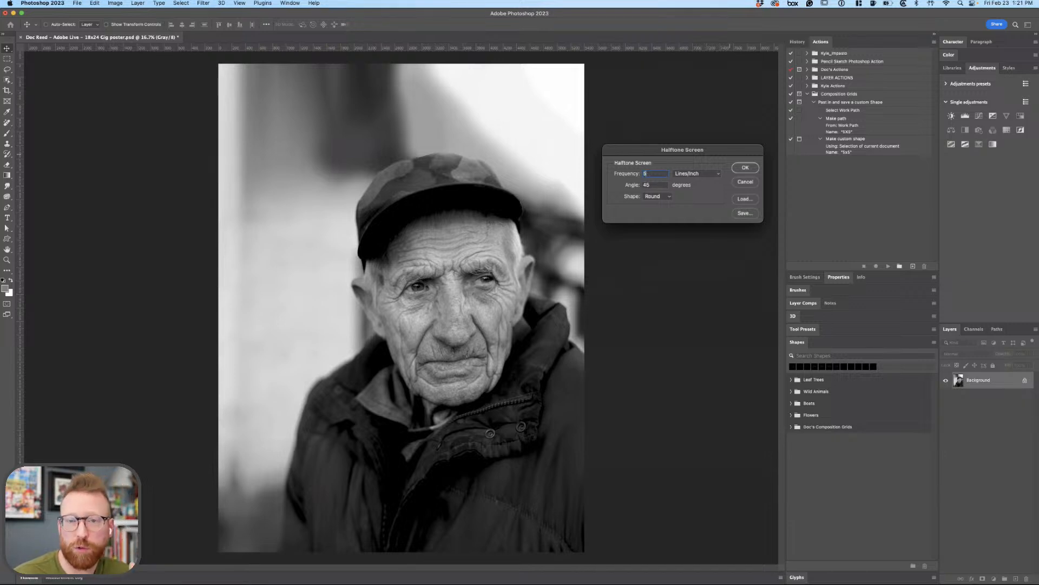
{"action": "left_click", "coordinate": [752, 170]}
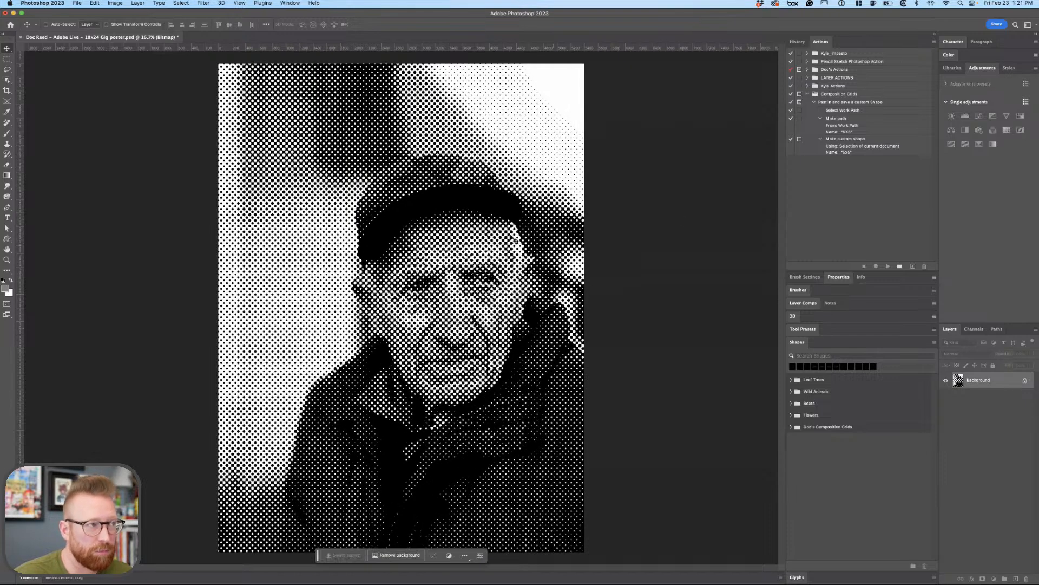
{"action": "key", "text": "super+z"}
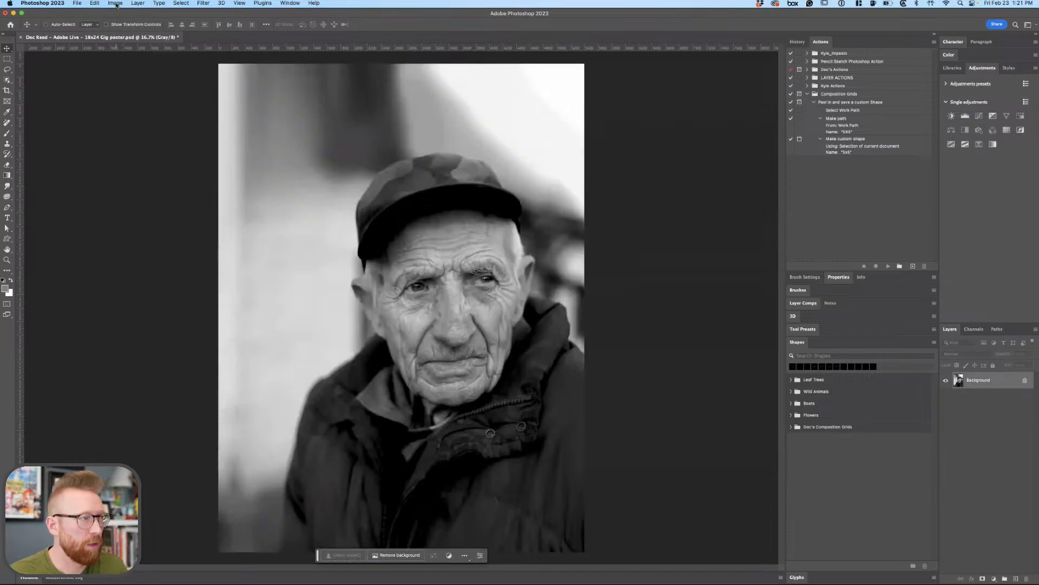
Convert the grayscale poster to a Bitmap halftone at 55 lines/inch, 45 degrees, with round dots.
{"action": "left_click", "coordinate": [116, 3]}
{"action": "mouse_move", "coordinate": [124, 14]}
{"action": "left_click", "coordinate": [259, 18]}
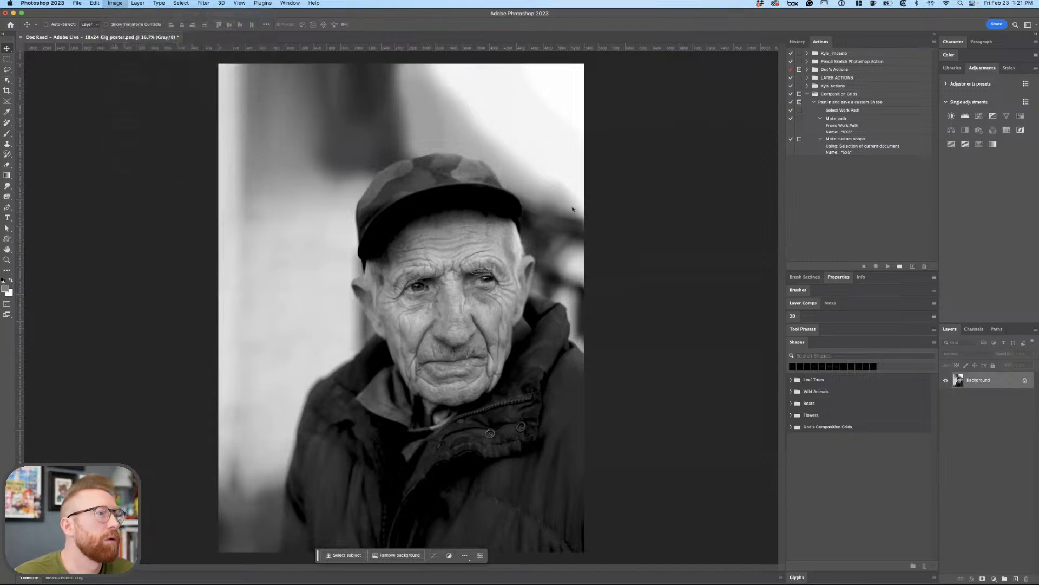
{"action": "left_click", "coordinate": [750, 168]}
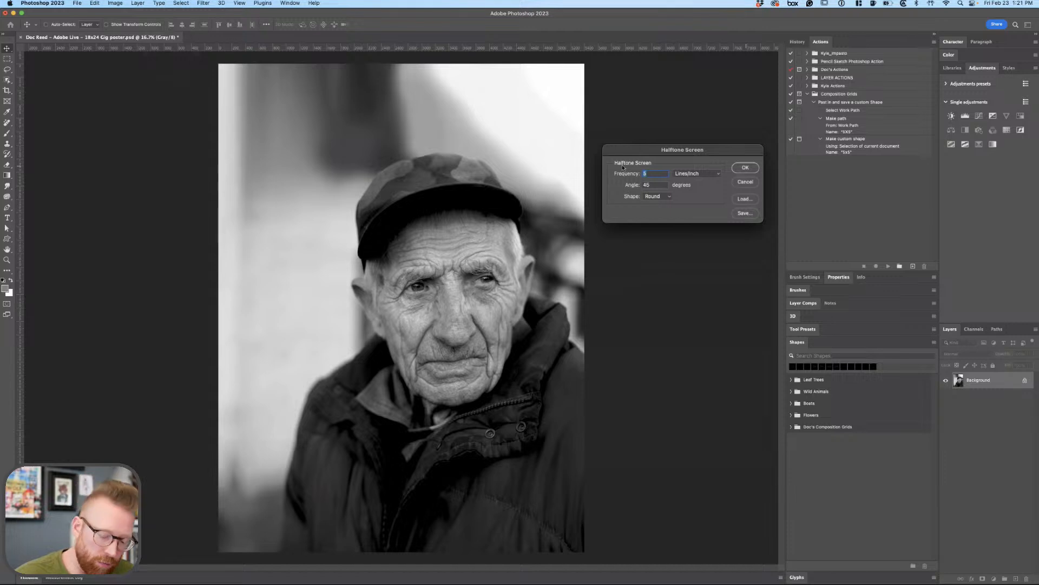
{"action": "type", "text": "55"}
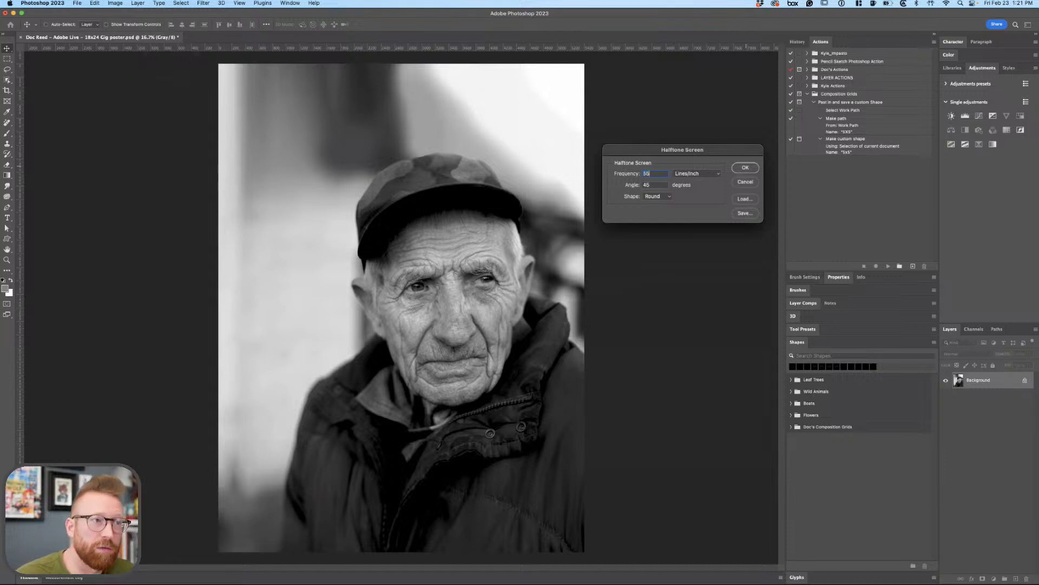
{"action": "left_click", "coordinate": [746, 168]}
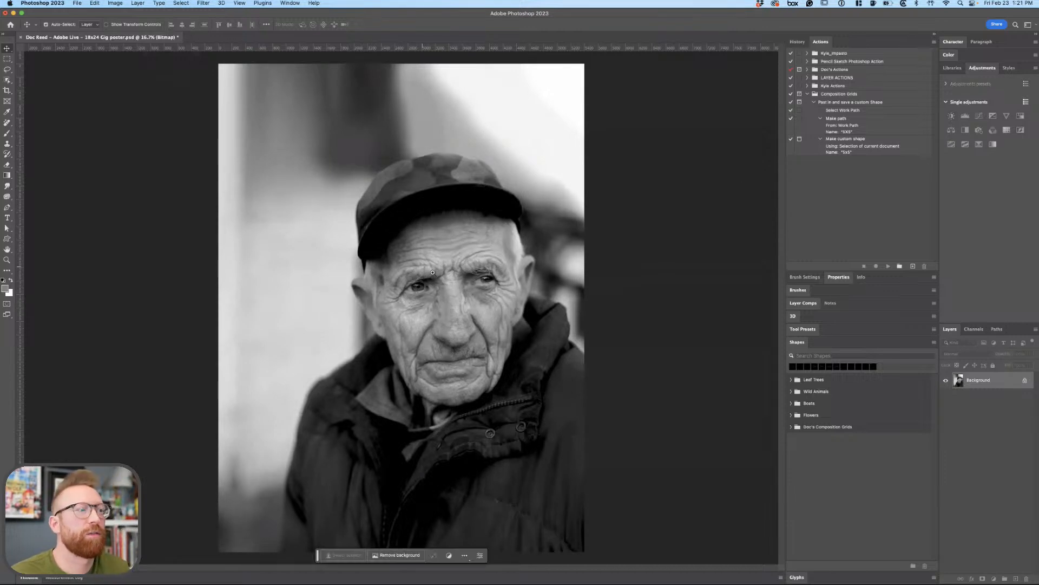
Inspect the fine halftone dots around the man's eyes up close and undo the bitmap conversion.
{"action": "left_click_drag", "start_coordinate": [432, 272], "coordinate": [523, 347]}
{"action": "left_click_drag", "start_coordinate": [433, 329], "coordinate": [433, 328]}
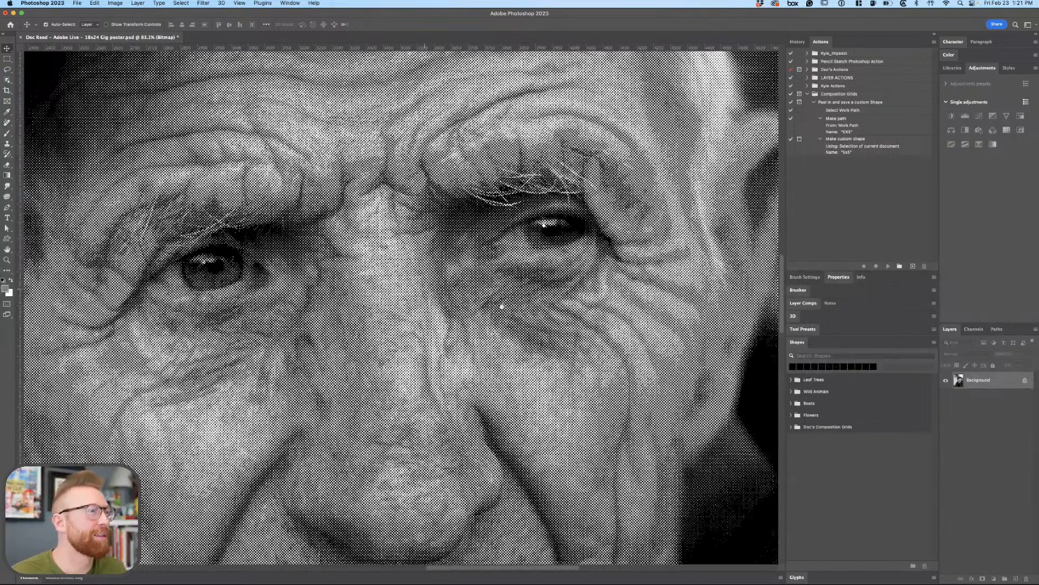
{"action": "key", "text": "super+0"}
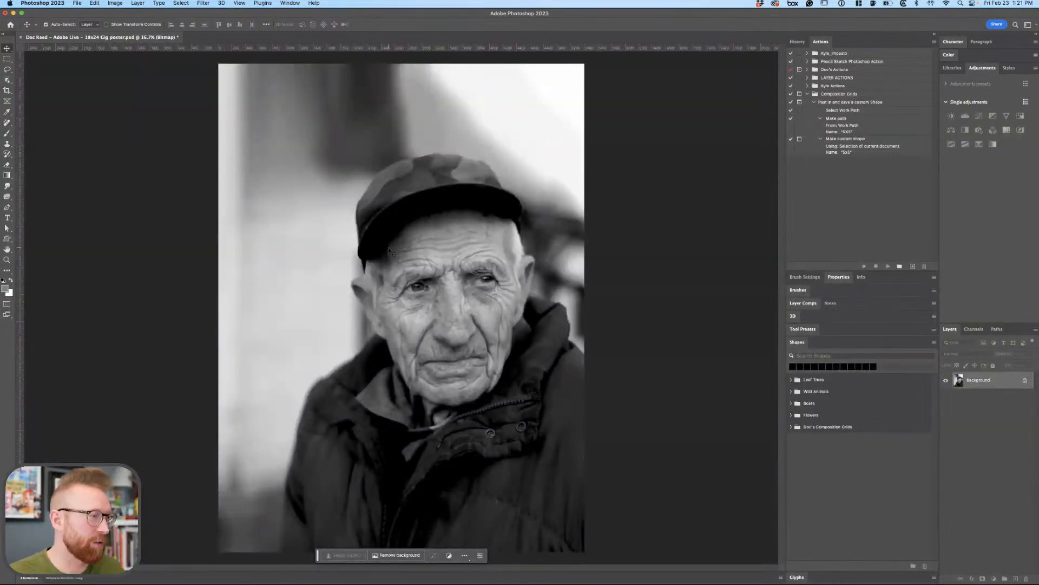
{"action": "key", "text": "super+z"}
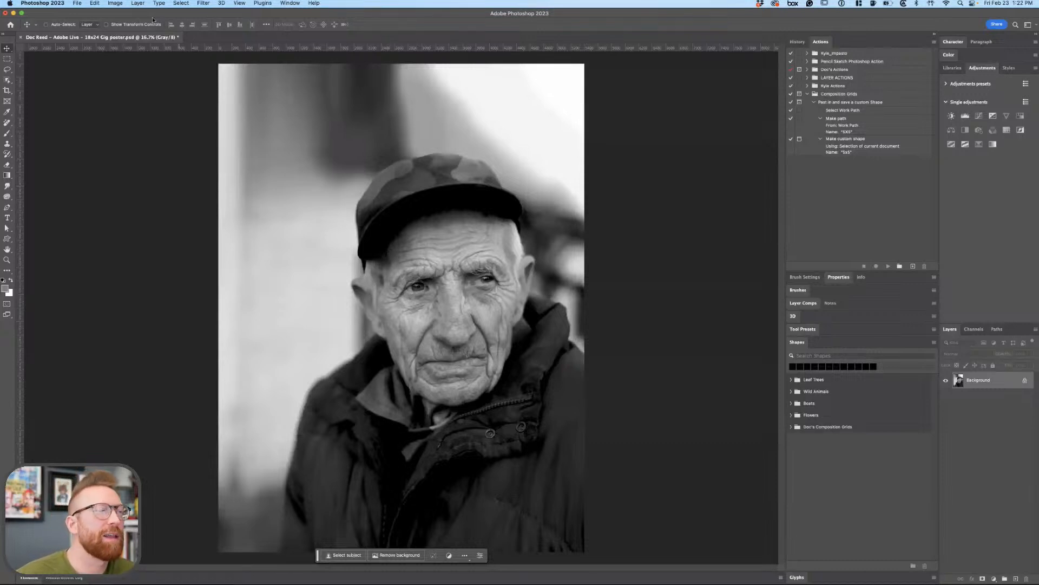
Convert the grayscale poster to a Bitmap halftone at 20 lines/inch, 45 degrees, with round dots, and check the dots on the face.
{"action": "left_click", "coordinate": [118, 5]}
{"action": "mouse_move", "coordinate": [126, 13]}
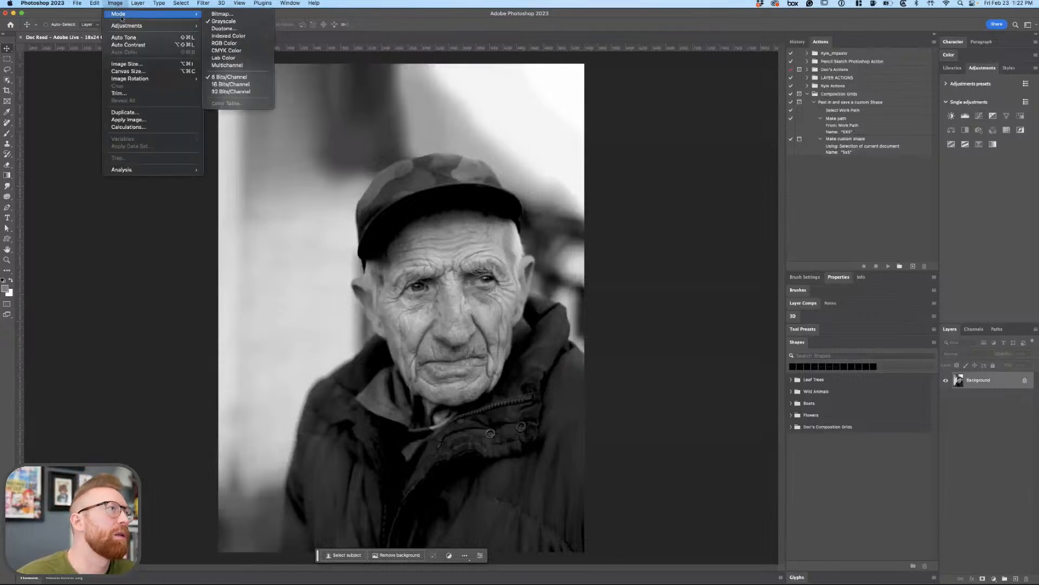
{"action": "left_click", "coordinate": [227, 14]}
{"action": "left_click", "coordinate": [751, 164]}
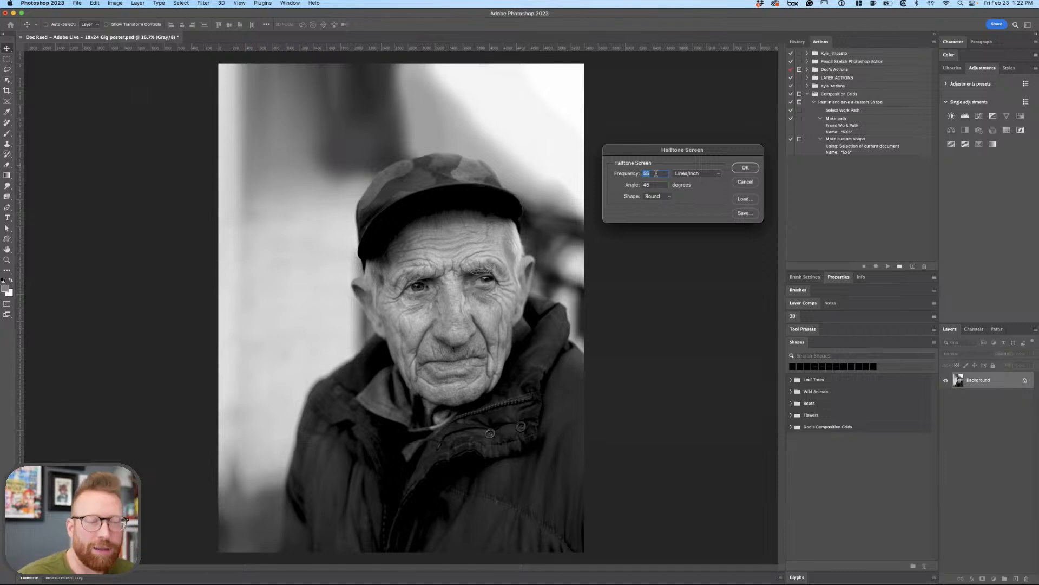
{"action": "type", "text": "20"}
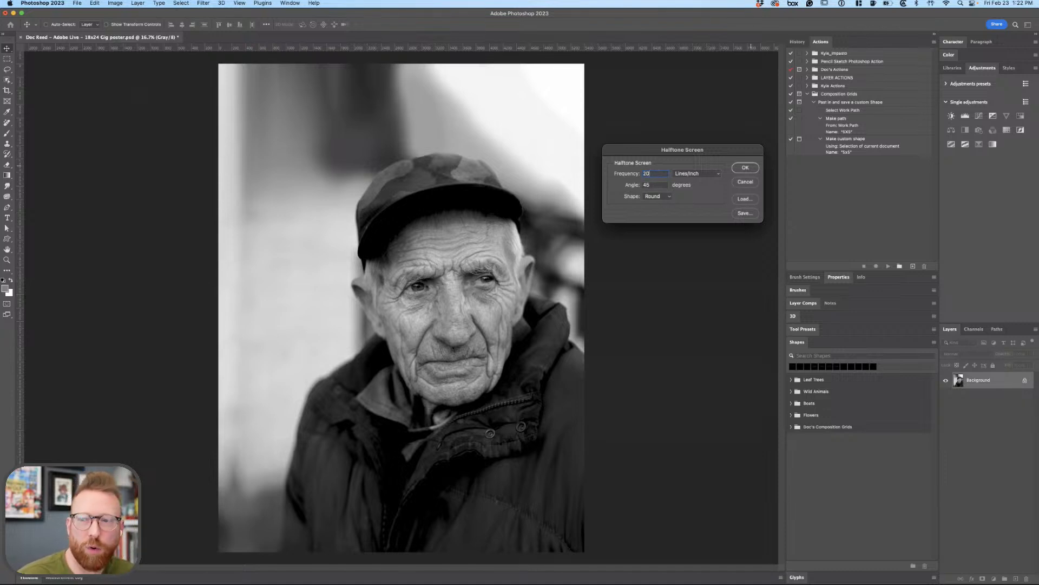
{"action": "key", "text": "Return"}
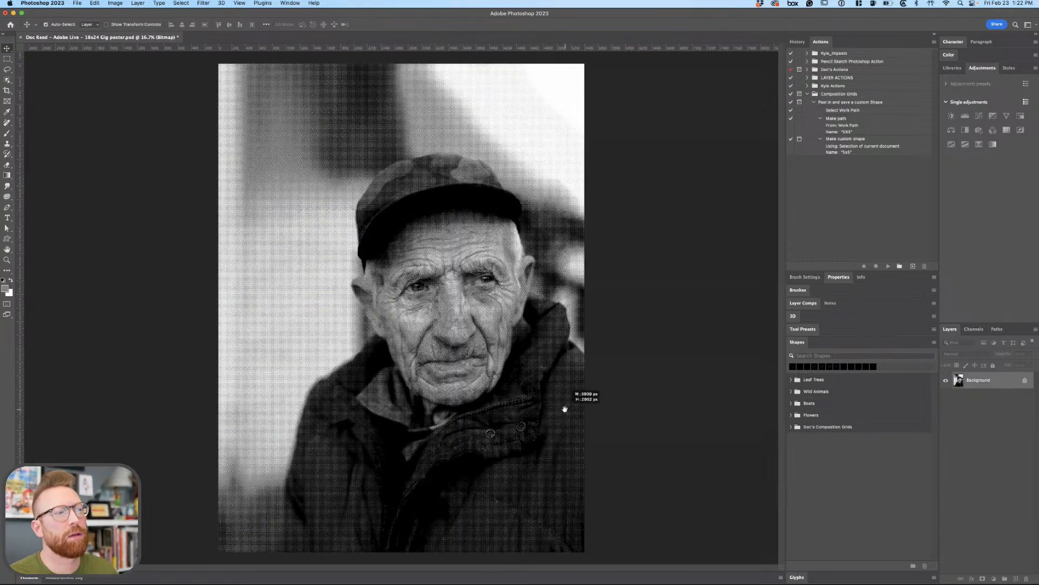
{"action": "scroll", "coordinate": [553, 409], "scroll_direction": "up", "scroll_amount": 1}
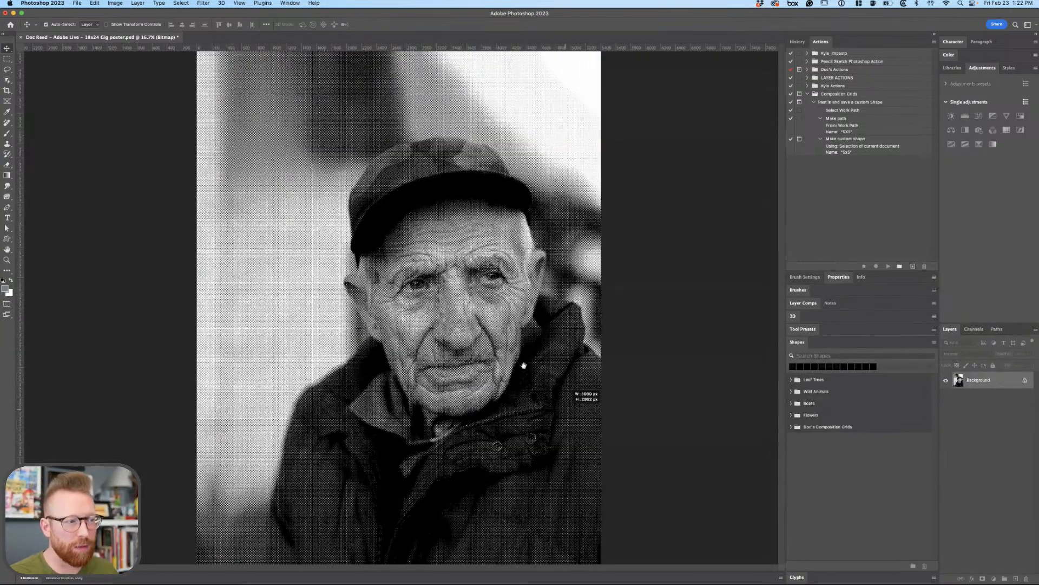
{"action": "scroll", "coordinate": [524, 365], "scroll_direction": "up", "scroll_amount": 2}
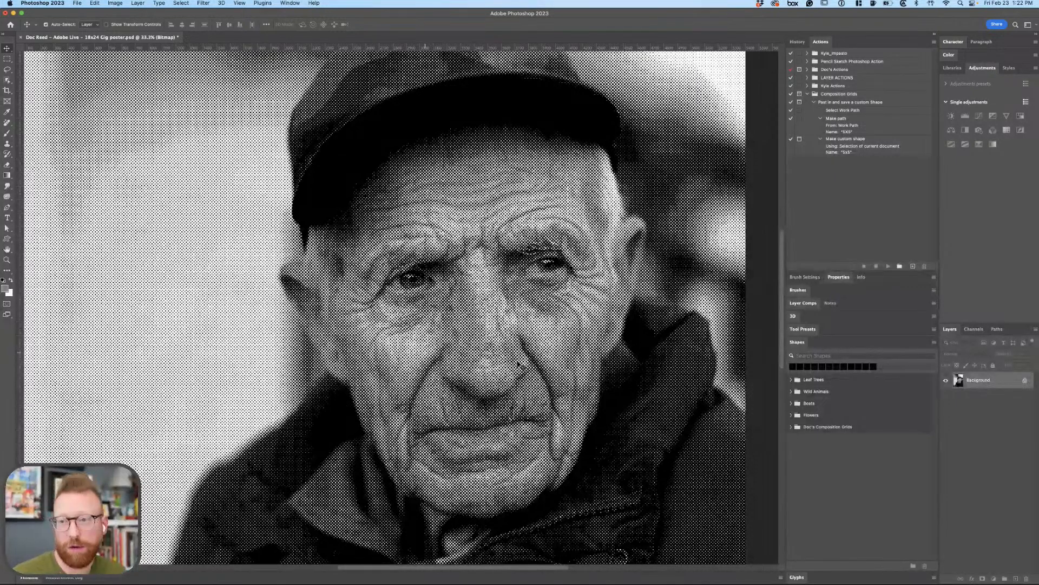
{"action": "scroll", "coordinate": [518, 364], "scroll_direction": "down", "scroll_amount": 1}
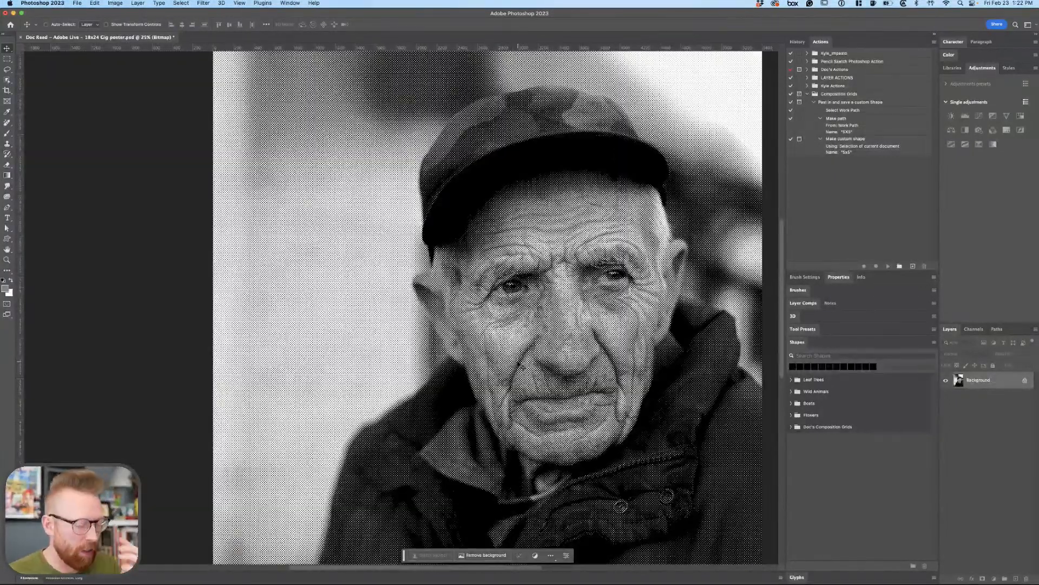
Save the bitmap poster as a TIFF in the TIFFS folder with no image compression.
{"action": "key", "text": "shift+super+s"}
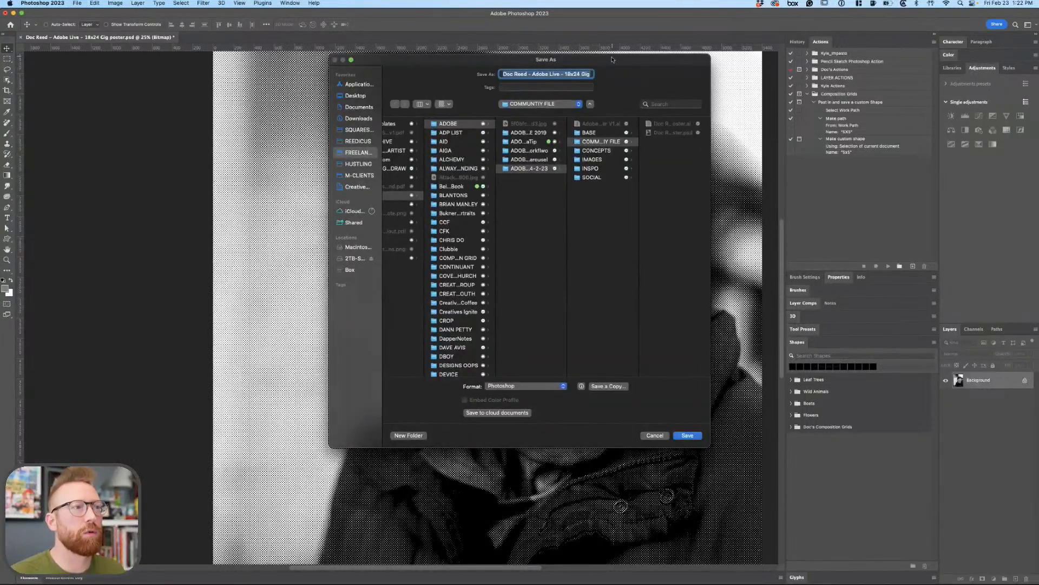
{"action": "left_click_drag", "start_coordinate": [611, 70], "coordinate": [746, 85]}
{"action": "key", "text": "Return"}
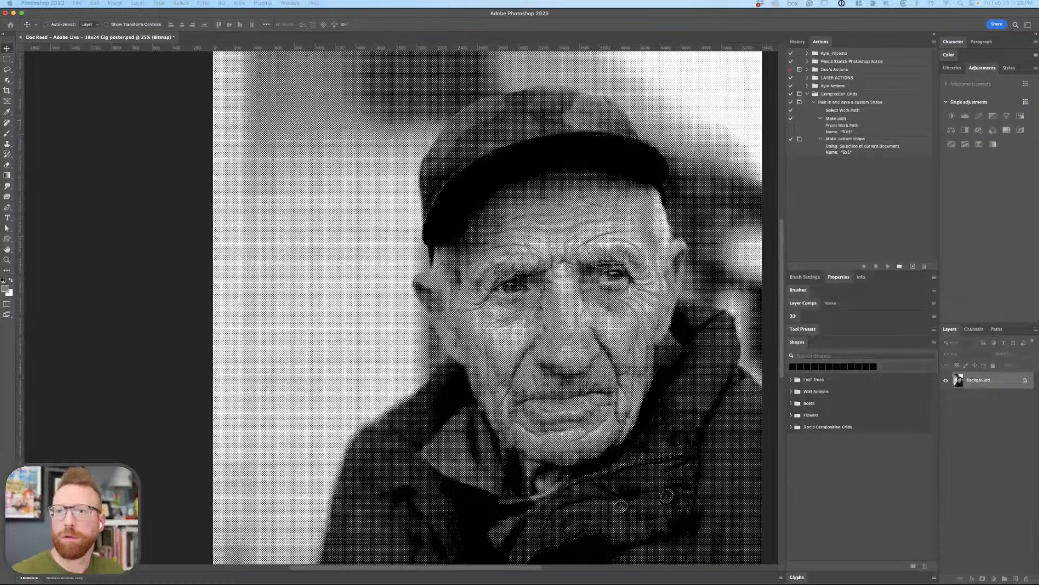
{"action": "key", "text": "Return"}
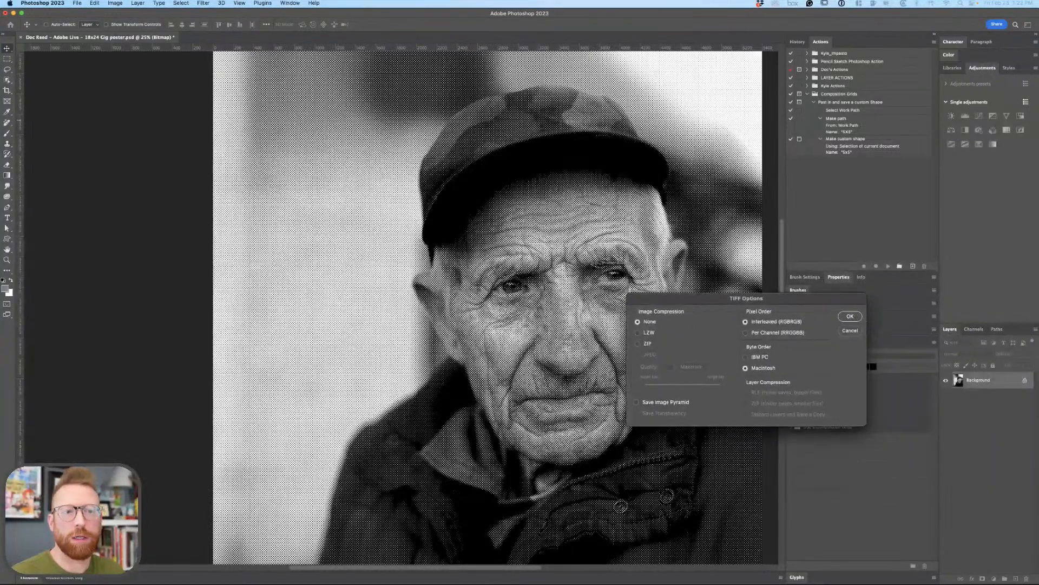
{"action": "key", "text": "Return"}
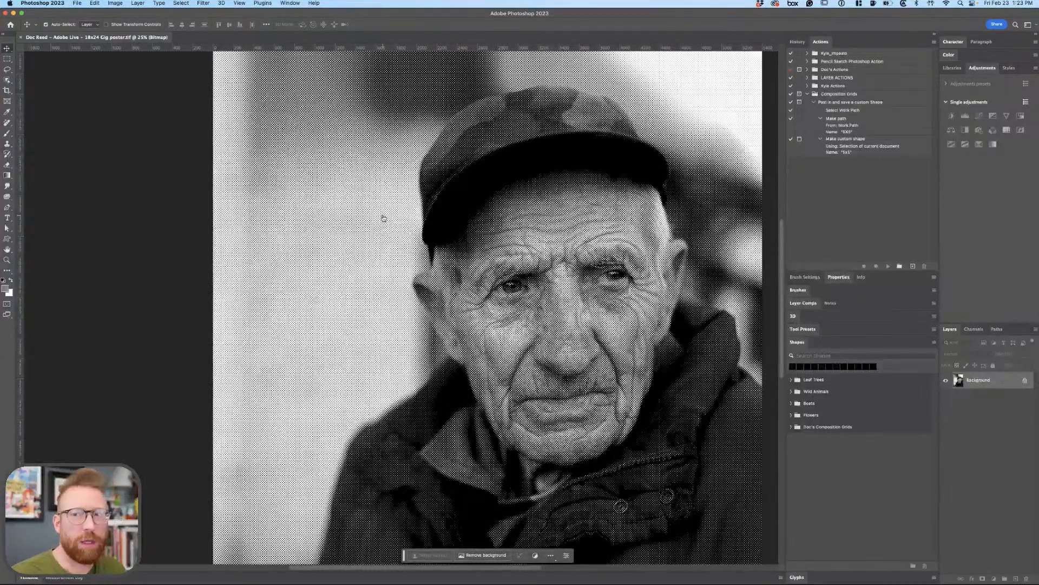
Switch to Illustrator 2022 and start placing a file beside the Beta Radio posters in the gig poster working file.
{"action": "key", "text": "super+Tab"}
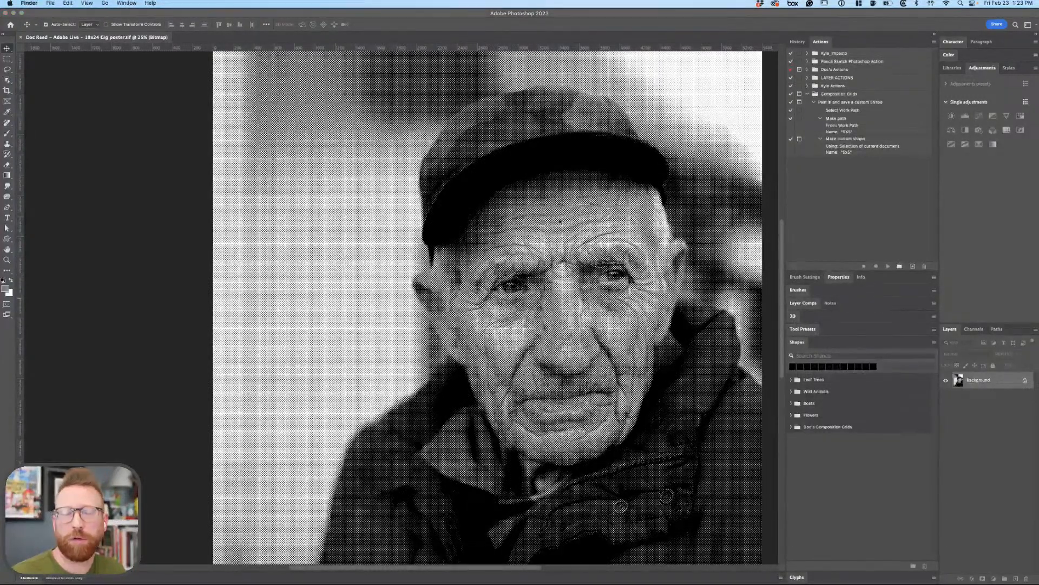
{"action": "left_click", "coordinate": [367, 580]}
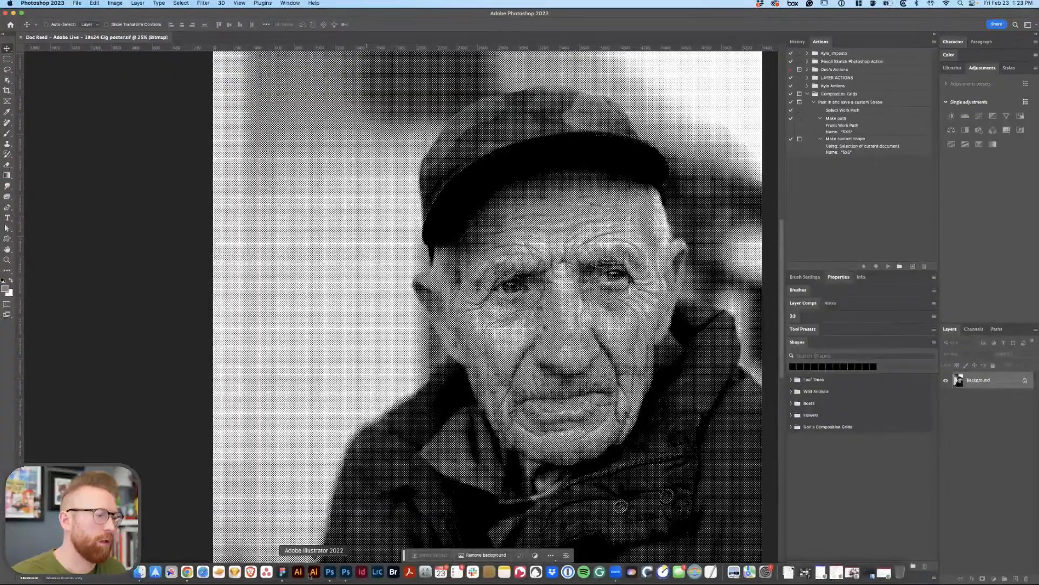
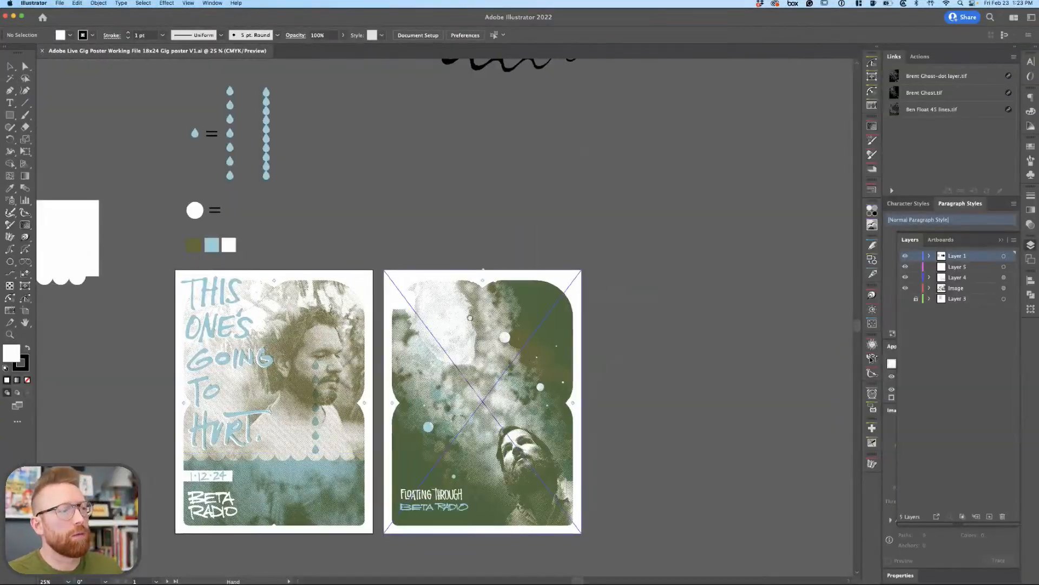
{"action": "scroll", "coordinate": [460, 314], "scroll_direction": "left", "scroll_amount": 8}
{"action": "scroll", "coordinate": [471, 346], "scroll_direction": "left", "scroll_amount": 3}
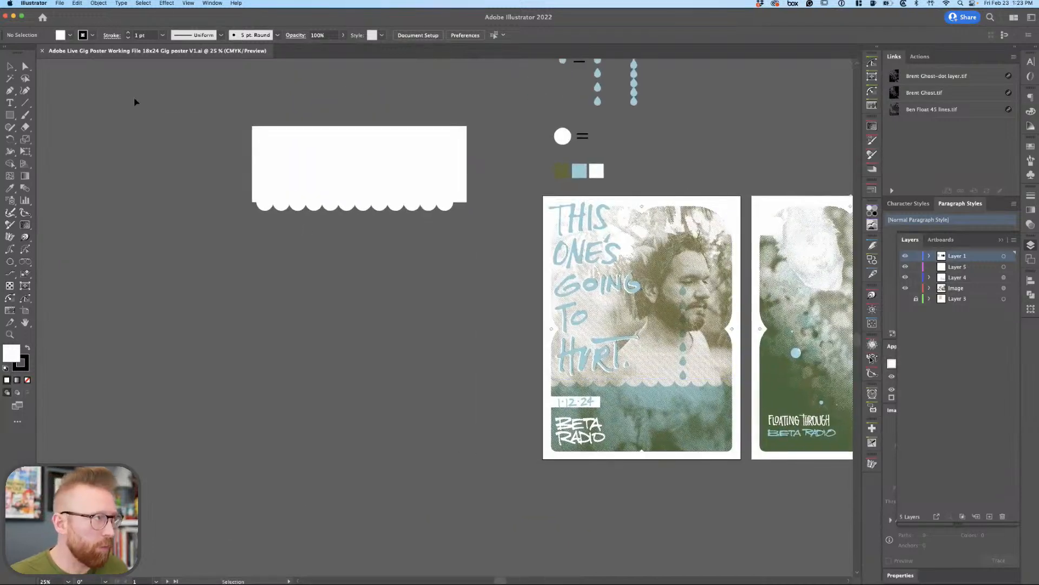
{"action": "left_click", "coordinate": [60, 3]}
{"action": "left_click", "coordinate": [86, 163]}
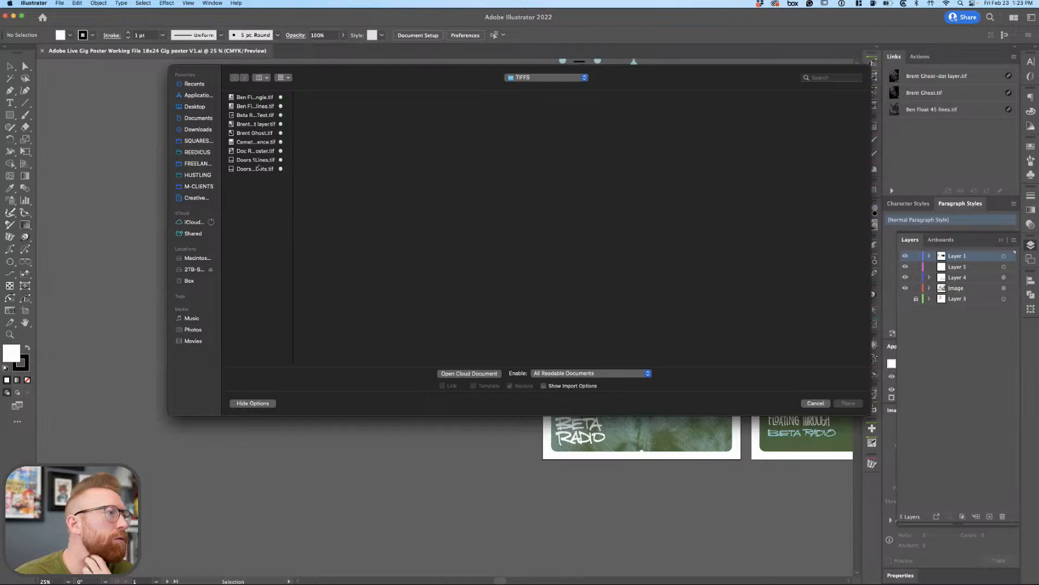
Browse from the TIFFS folder to the LIVE folder to find the image to place.
{"action": "left_click", "coordinate": [527, 83]}
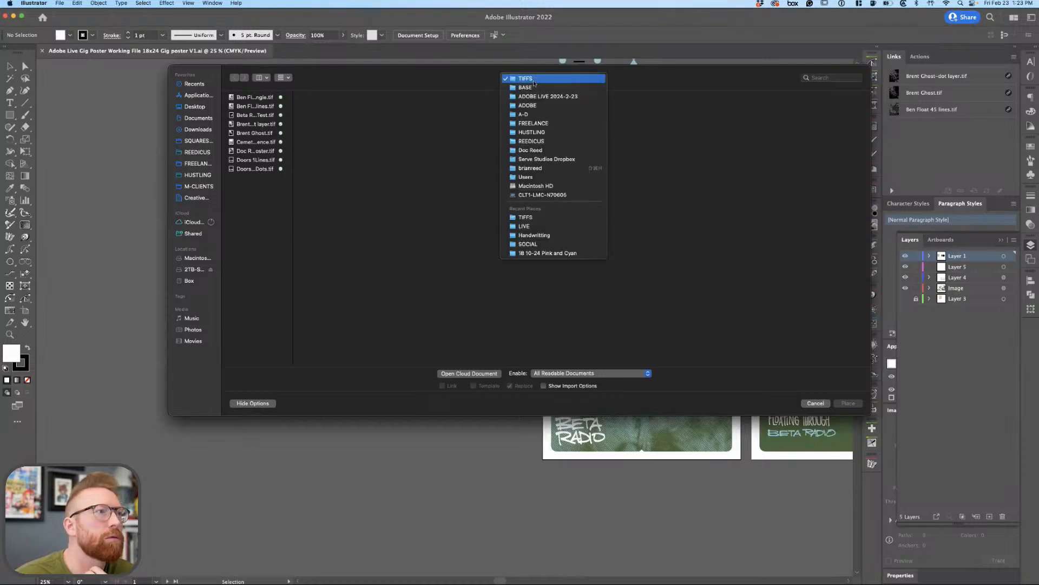
{"action": "left_click", "coordinate": [286, 186]}
{"action": "left_click_drag", "start_coordinate": [292, 181], "coordinate": [351, 177]}
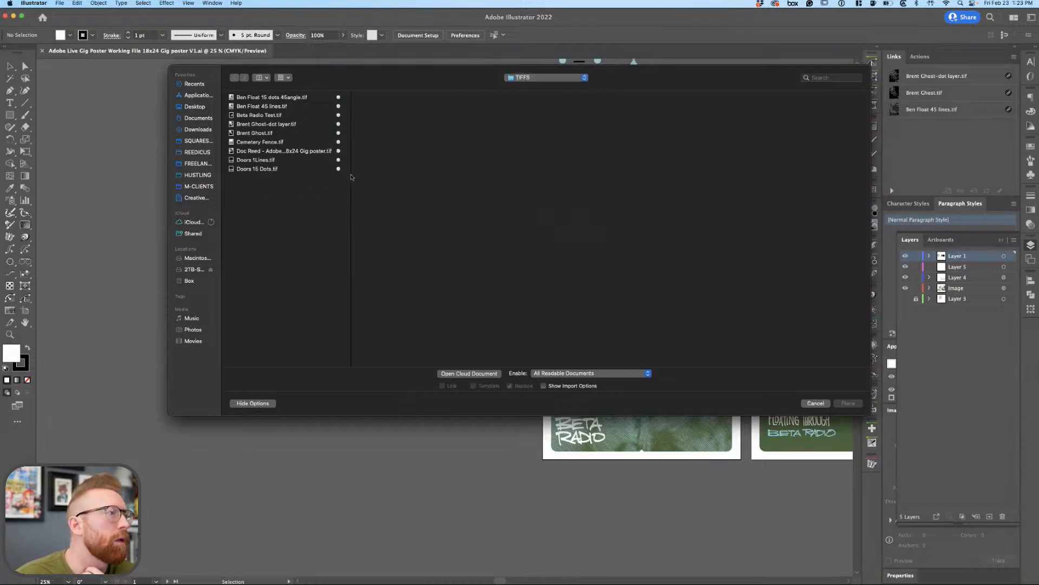
{"action": "left_click", "coordinate": [542, 81]}
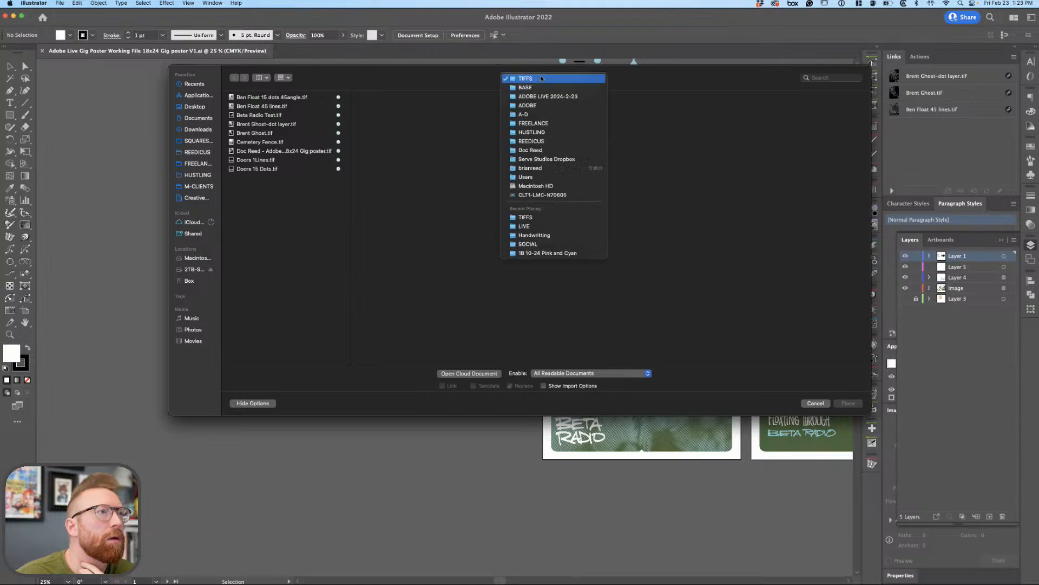
{"action": "left_click", "coordinate": [540, 218]}
{"action": "left_click", "coordinate": [553, 80]}
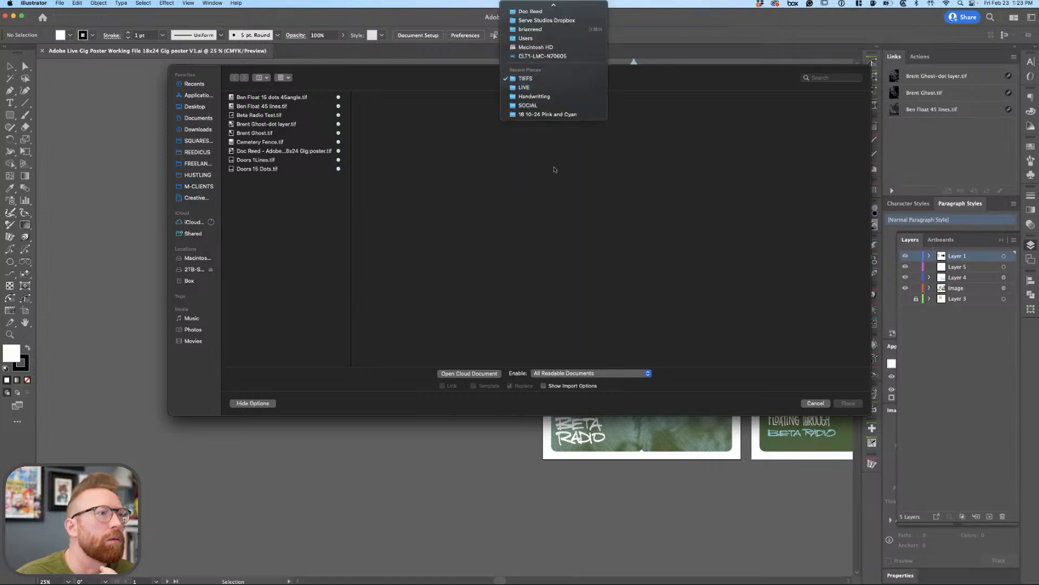
{"action": "left_click", "coordinate": [549, 88]}
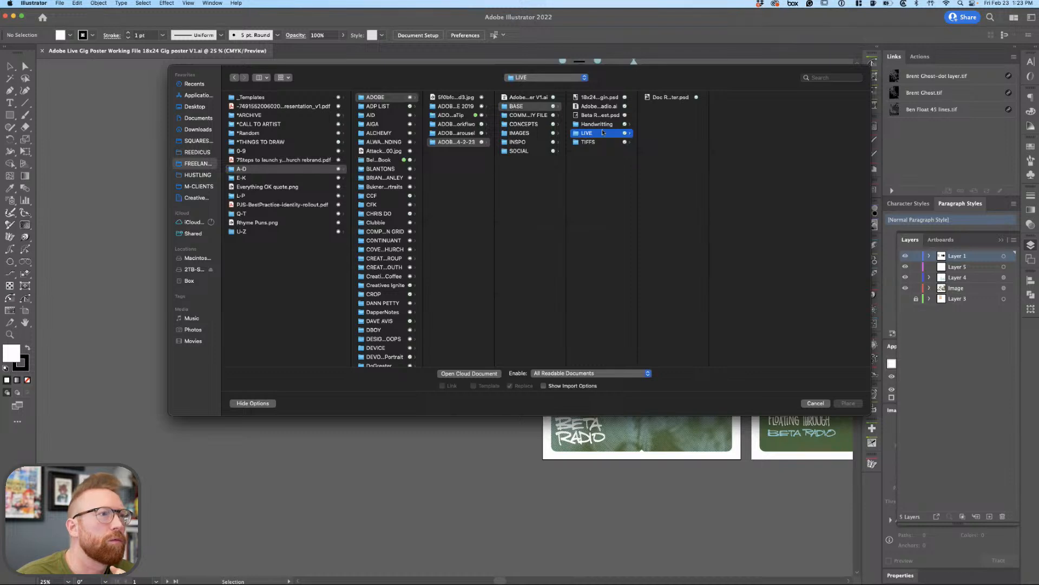
Place the grayscale 18x24 Gig poster PSD from the LIVE folder as a linked image below the white scalloped shape.
{"action": "left_click", "coordinate": [658, 99]}
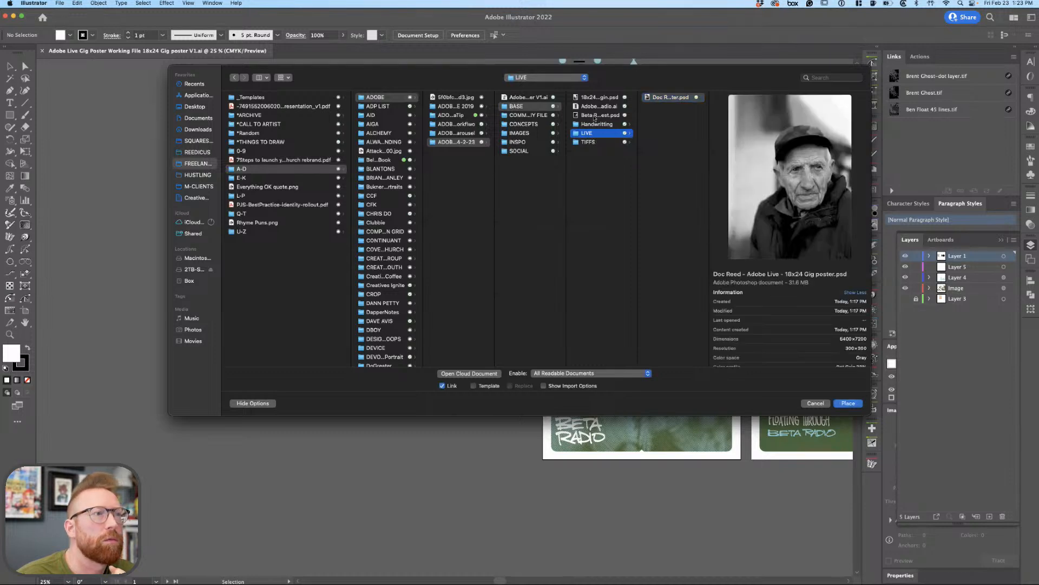
{"action": "left_click", "coordinate": [595, 115]}
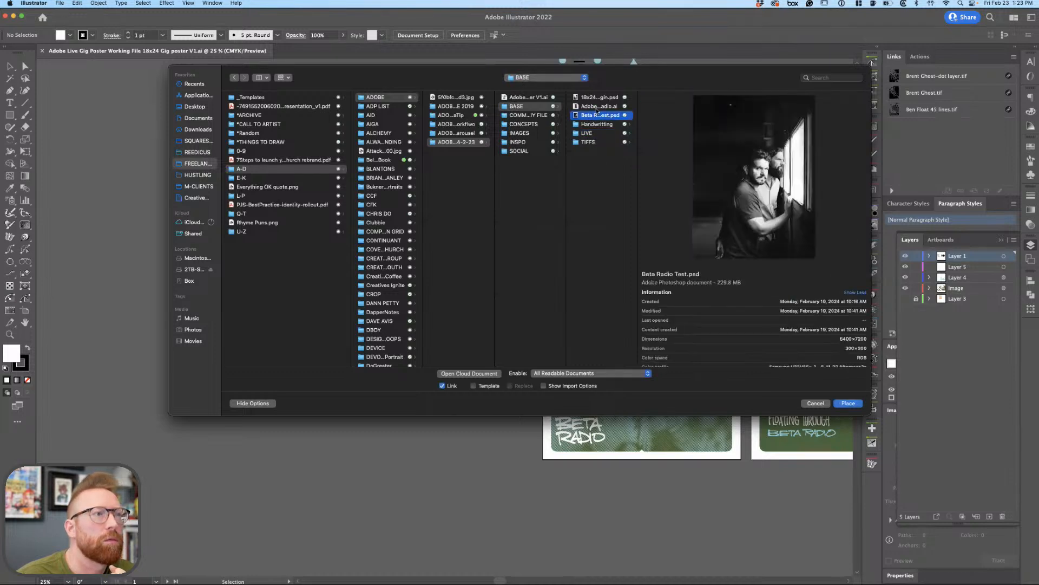
{"action": "left_click", "coordinate": [587, 141]}
{"action": "left_click", "coordinate": [586, 133]}
{"action": "left_click", "coordinate": [668, 97]}
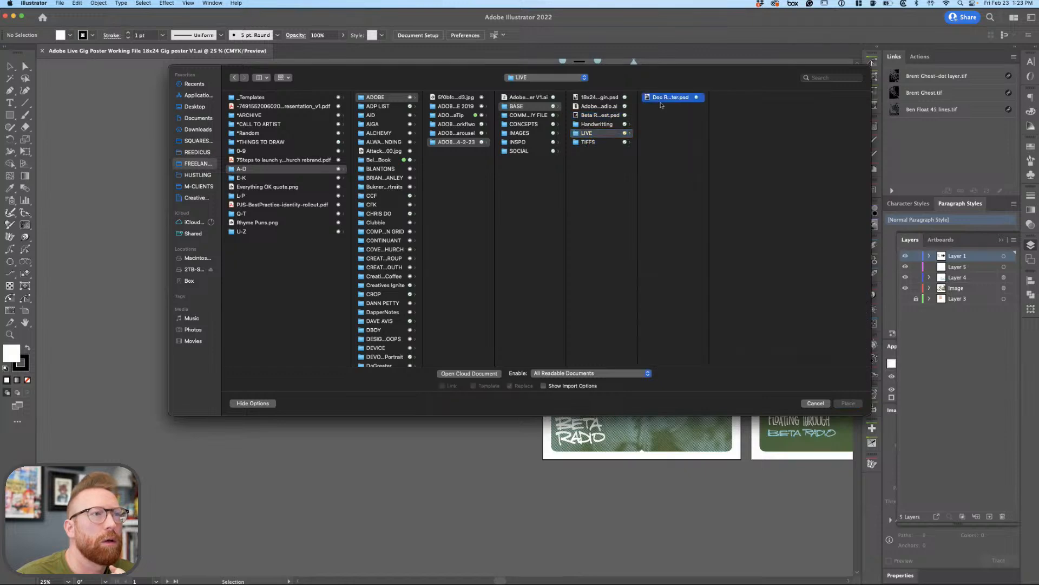
{"action": "left_click", "coordinate": [848, 403]}
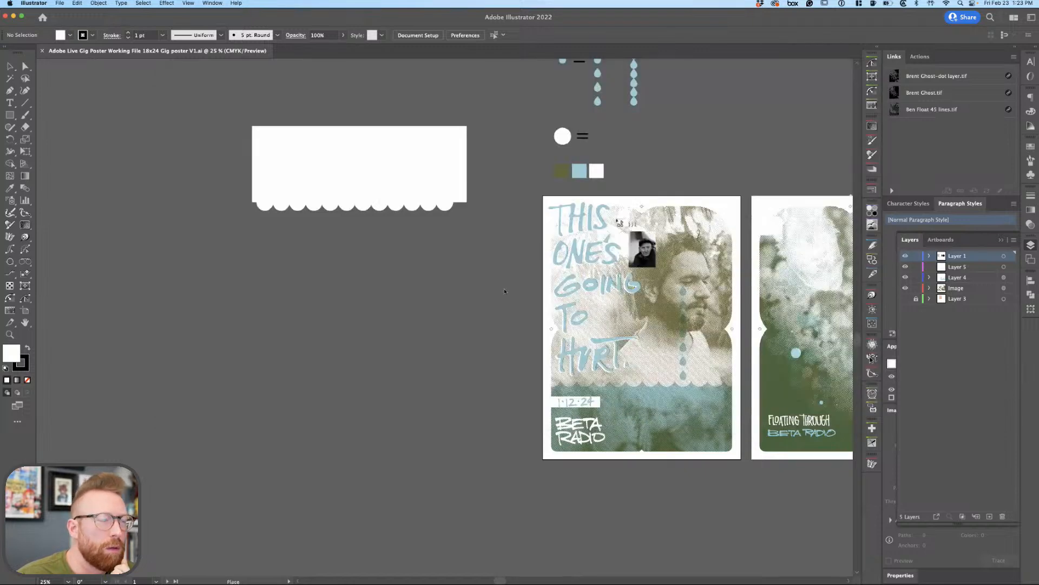
{"action": "left_click", "coordinate": [316, 293]}
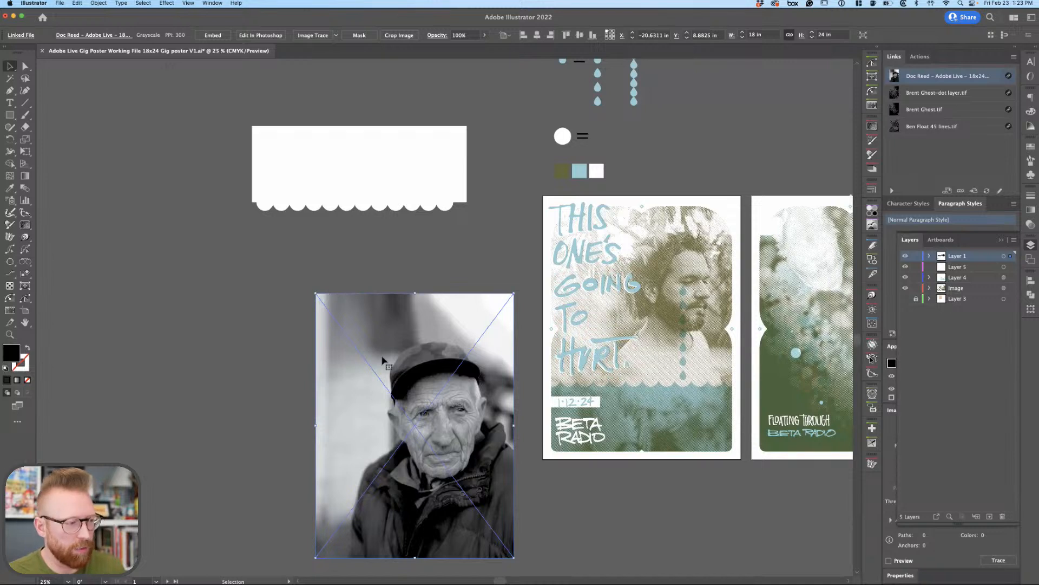
Save the poster file and delete the placed grayscale portrait.
{"action": "scroll", "coordinate": [469, 291], "scroll_direction": "up", "scroll_amount": 5}
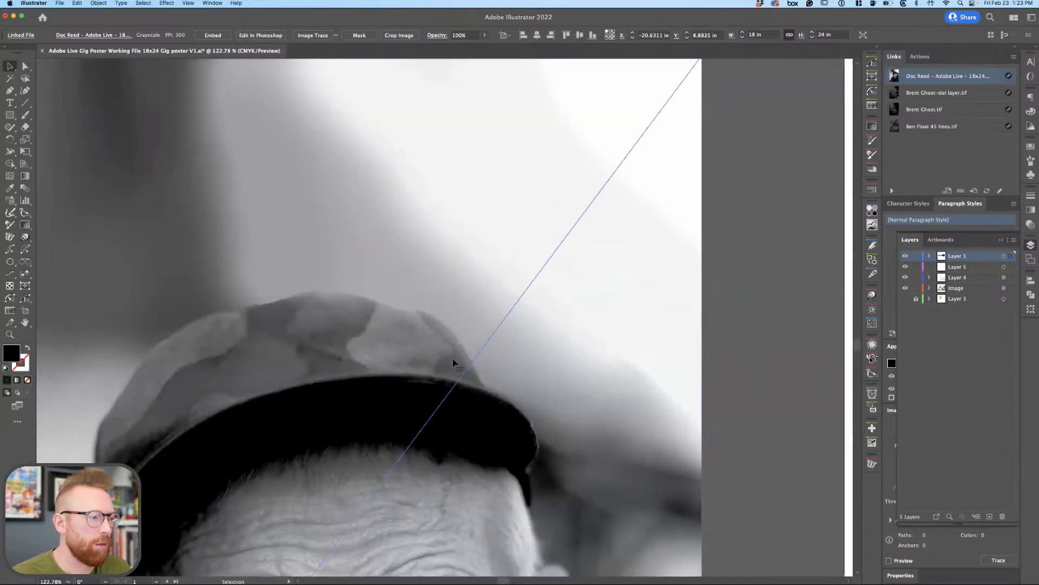
{"action": "key", "text": "super+s"}
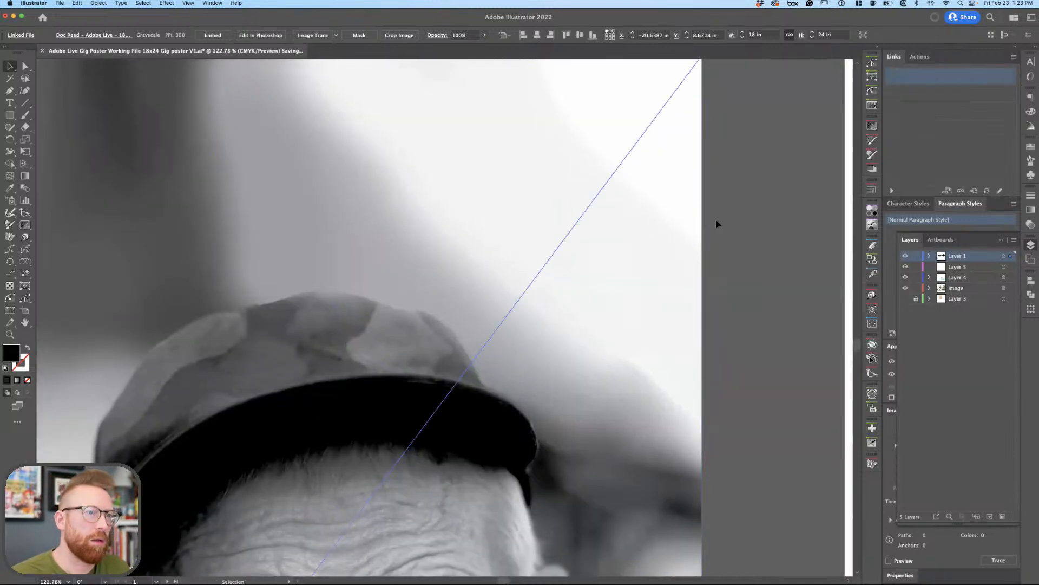
{"action": "key", "text": "Delete"}
Switch to Photoshop and save the halftone bitmap portrait as a TIFF with no image compression and interleaved pixel order.
{"action": "key", "text": "ctrl+super+f"}
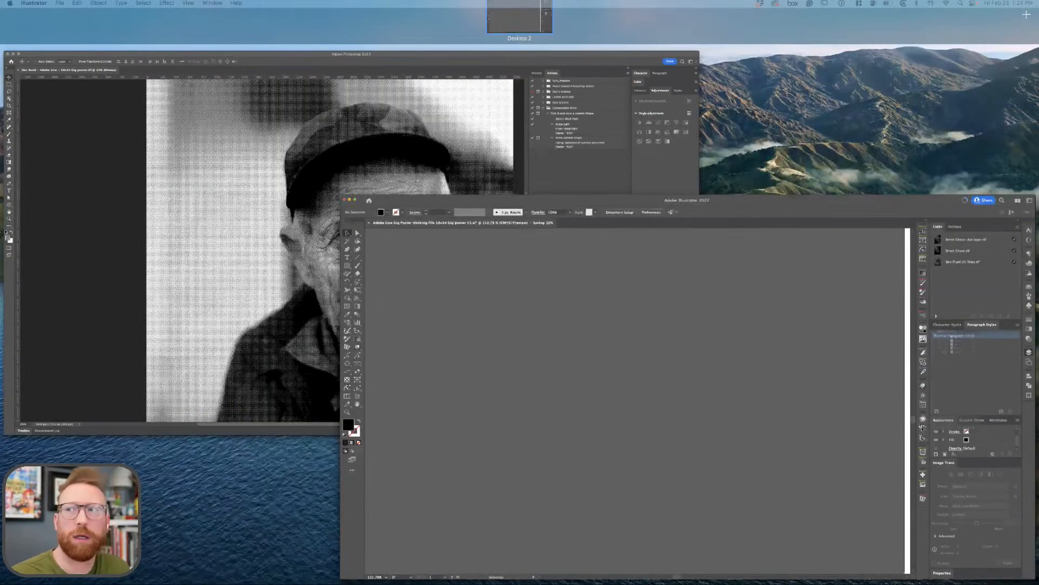
{"action": "key", "text": "Escape"}
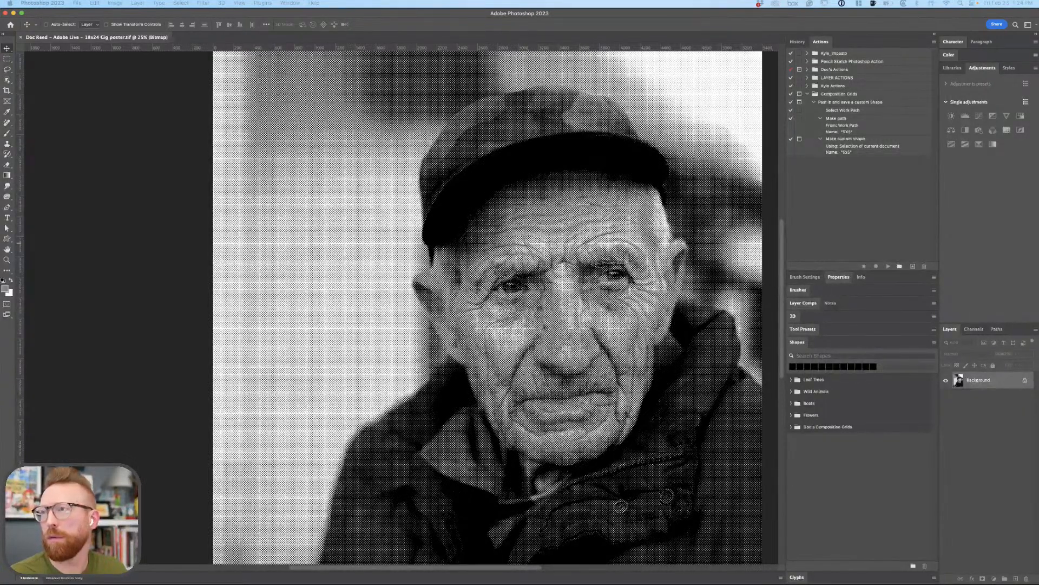
{"action": "key", "text": "super+s"}
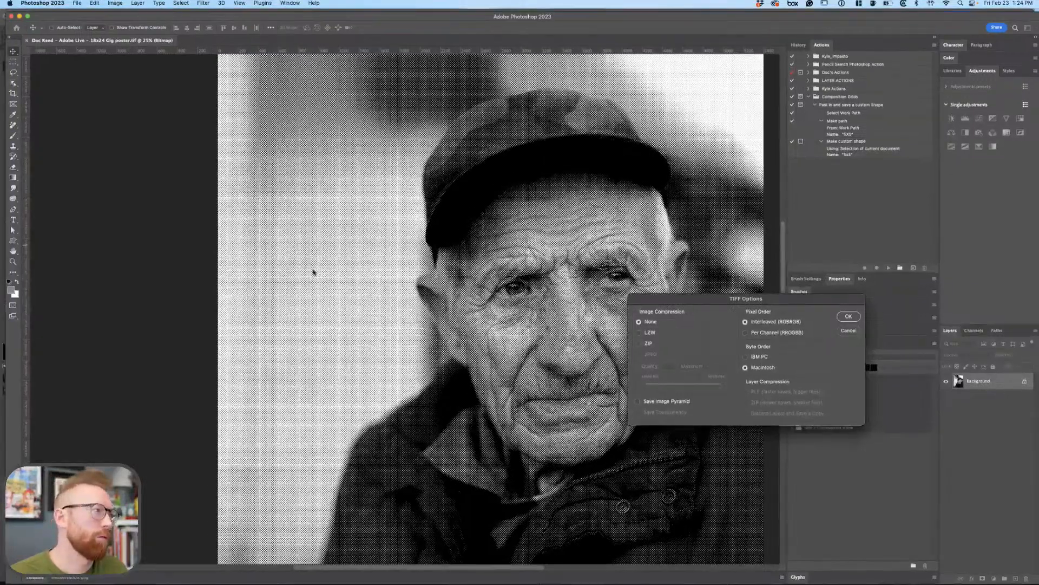
Switch back to Illustrator and place the 18x24 Gig poster bitmap TIFF as a linked image below the white scalloped shape.
{"action": "key", "text": "ctrl+Up"}
{"action": "left_click", "coordinate": [316, 271]}
{"action": "left_click", "coordinate": [355, 289], "text": "alt"}
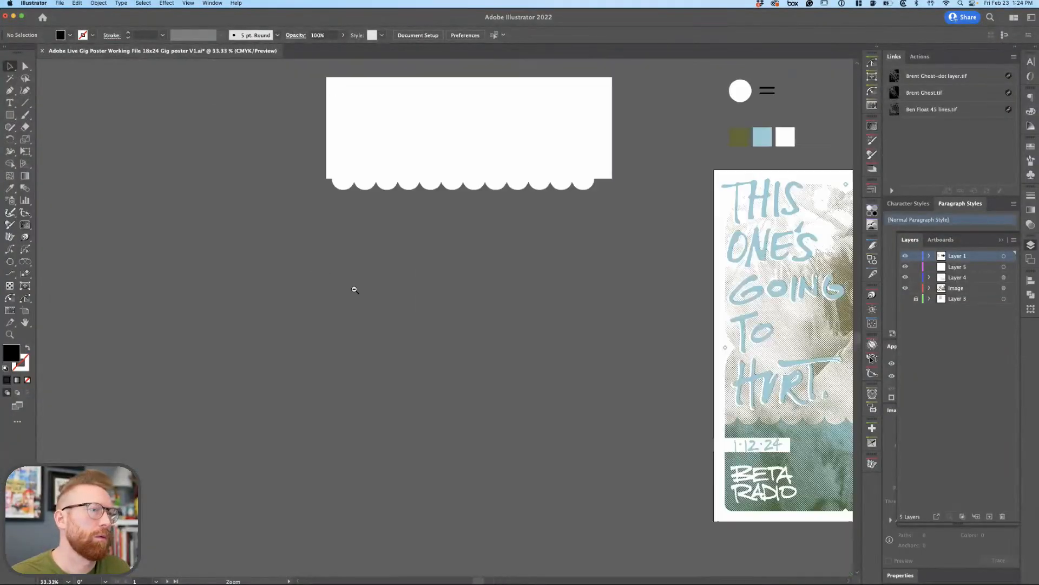
{"action": "left_click", "coordinate": [355, 289], "text": "alt"}
{"action": "left_click", "coordinate": [59, 3]}
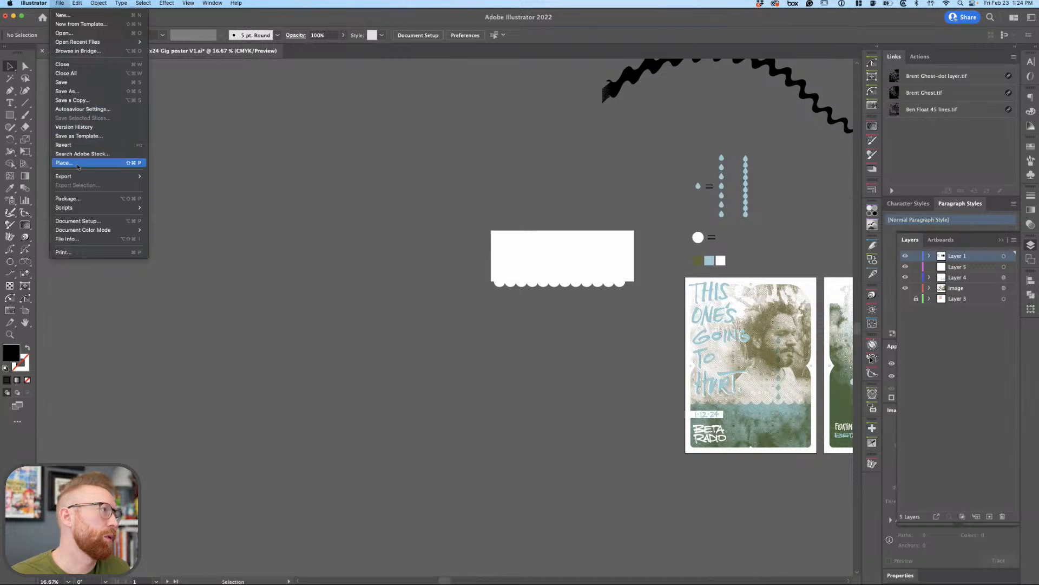
{"action": "left_click", "coordinate": [76, 162]}
{"action": "key", "text": "Escape"}
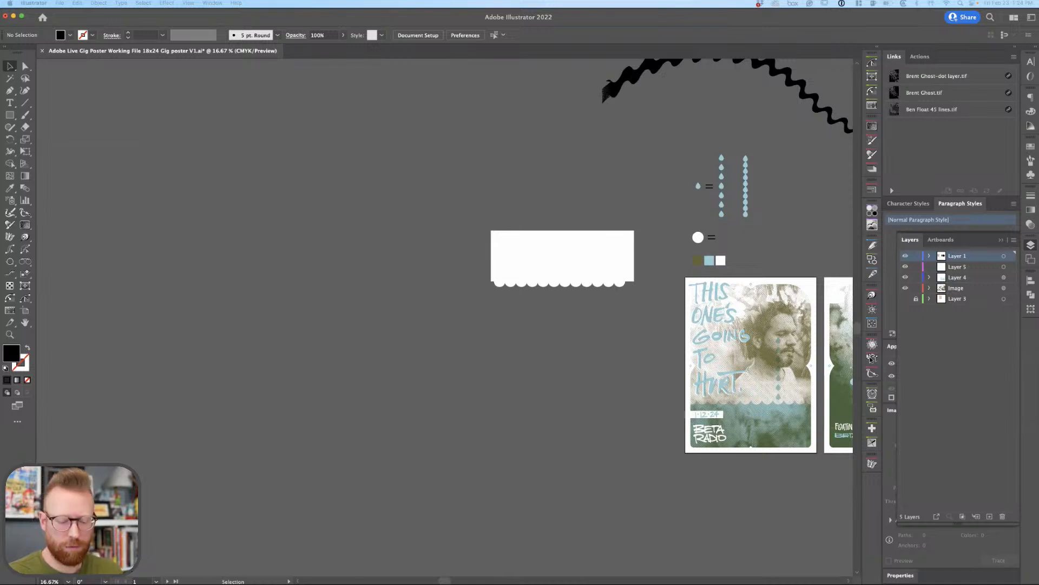
{"action": "left_click", "coordinate": [479, 326]}
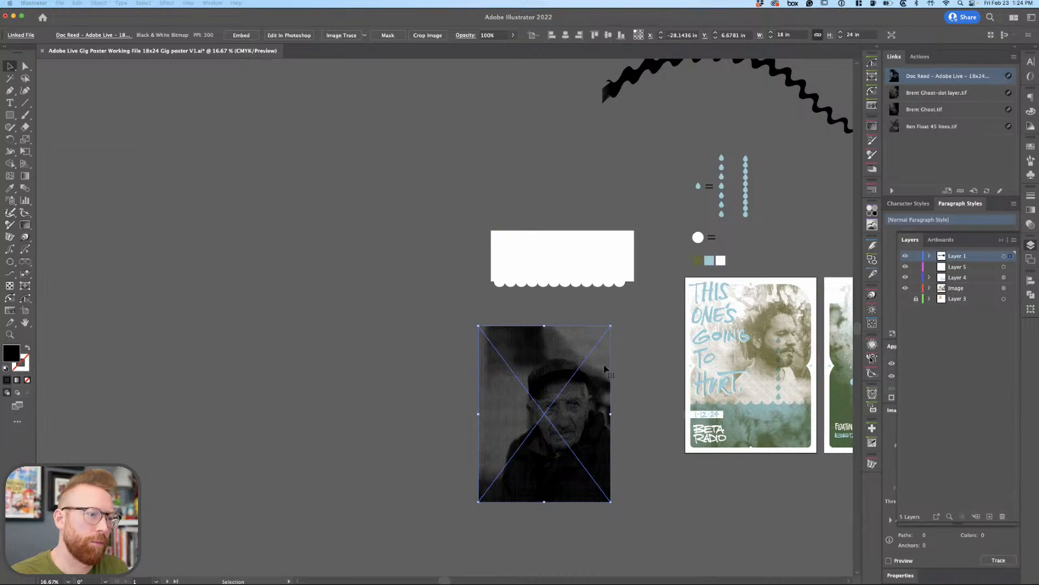
Move the placed bitmap portrait over the white scalloped shape and examine its halftone dots up close.
{"action": "left_click_drag", "start_coordinate": [609, 376], "coordinate": [392, 315]}
{"action": "key", "text": "z"}
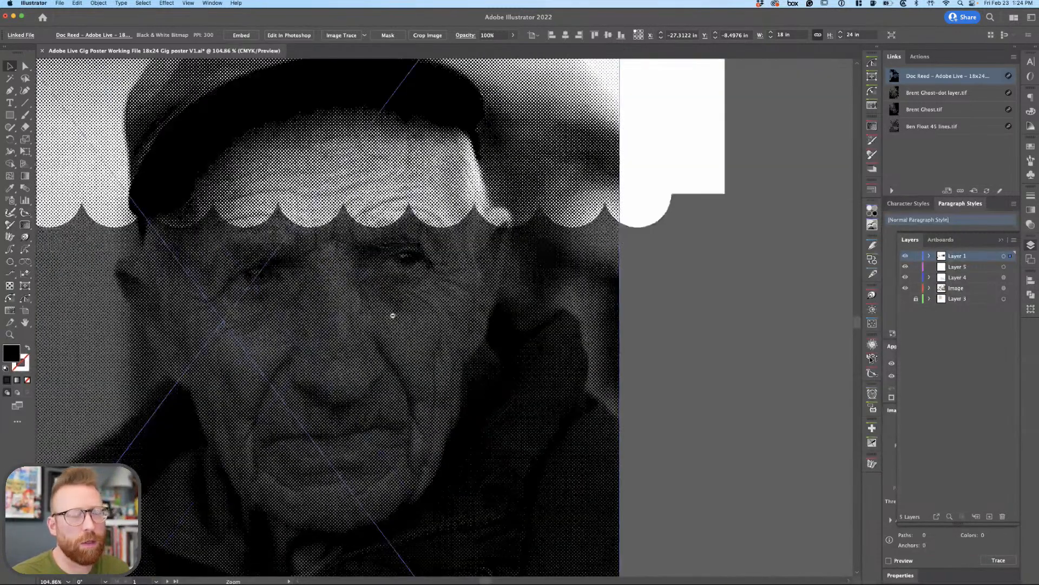
{"action": "key", "text": "super+minus"}
{"action": "key", "text": "super+minus"}
{"action": "key", "text": "super+minus"}
{"action": "key", "text": "super+minus"}
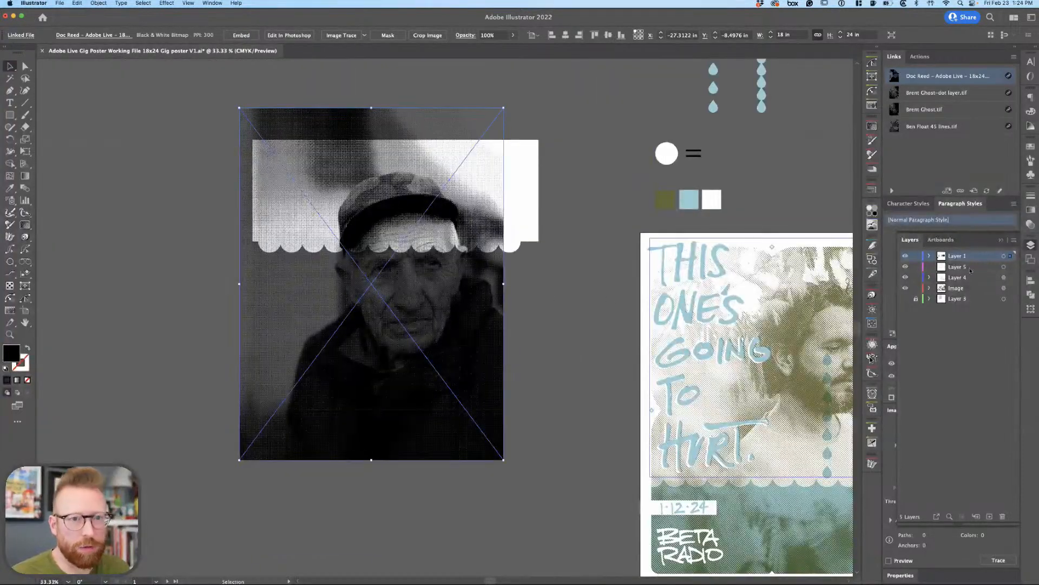
Move the bitmap portrait to the Image layer and position it below the white scalloped shape, beside the first poster.
{"action": "left_click_drag", "start_coordinate": [1010, 268], "coordinate": [1010, 287]}
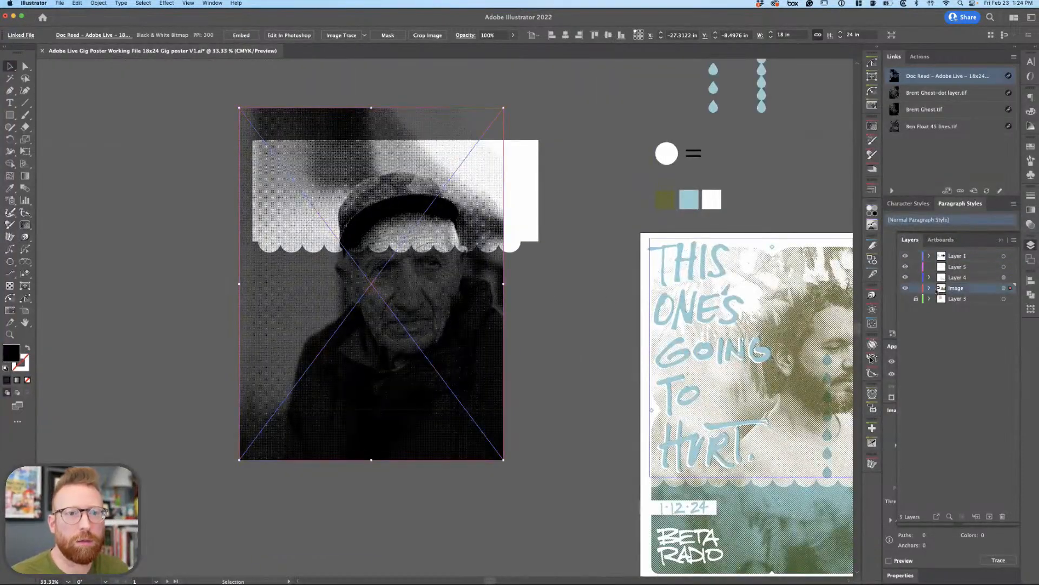
{"action": "key", "text": "z"}
{"action": "left_click", "coordinate": [476, 336], "text": "alt"}
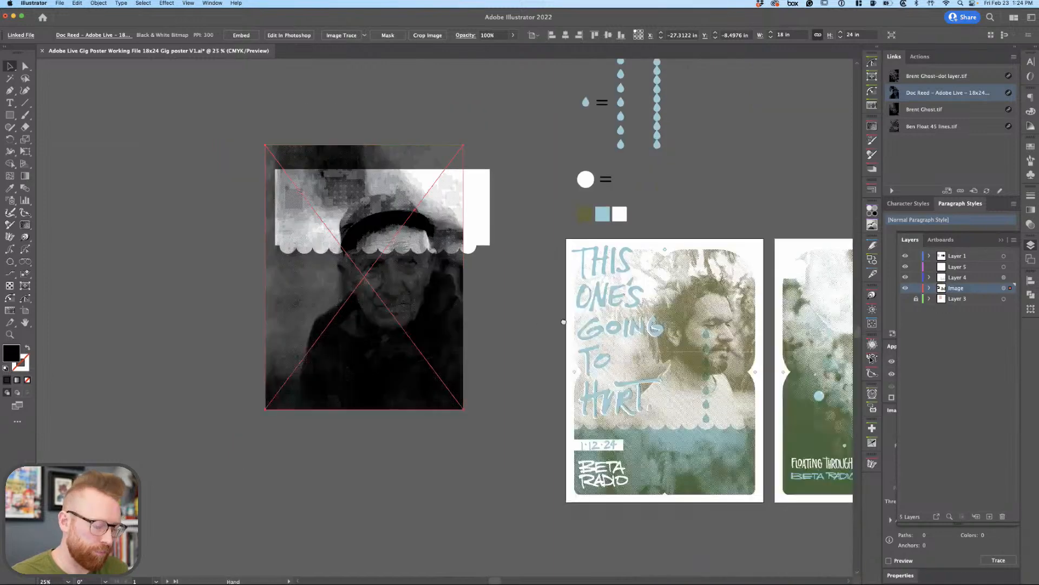
{"action": "left_click_drag", "start_coordinate": [476, 335], "coordinate": [539, 439]}
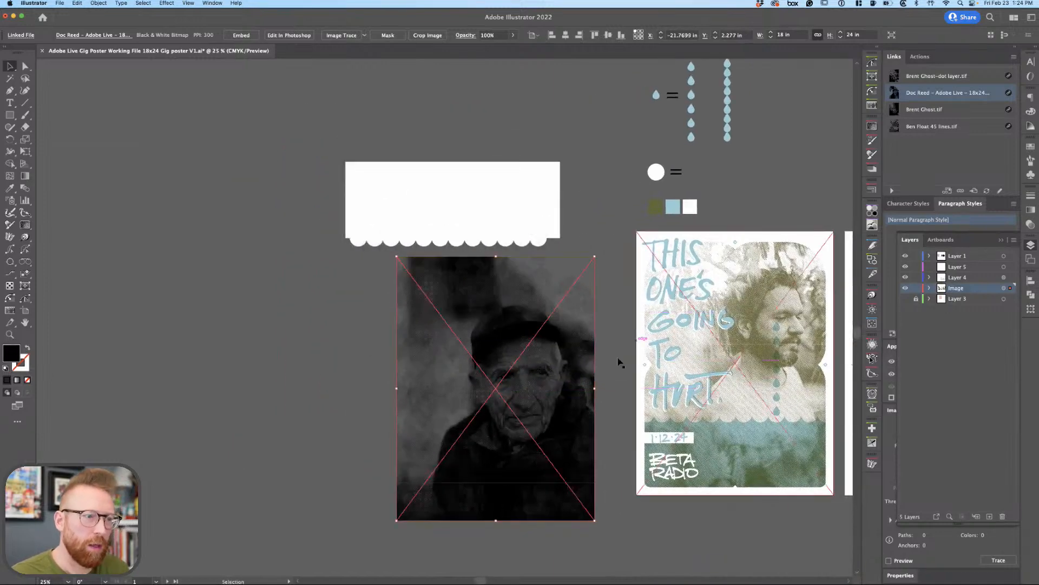
Try recolouring the bitmap portrait with the palette's white, followed by the red, yellow, green and cyan swatches.
{"action": "key", "text": "i"}
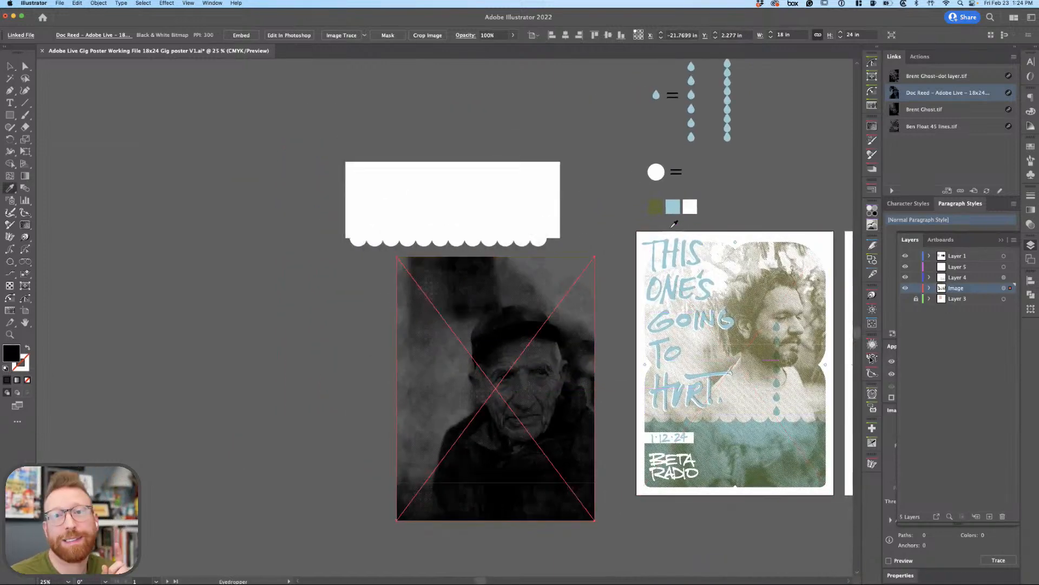
{"action": "left_click", "coordinate": [690, 208]}
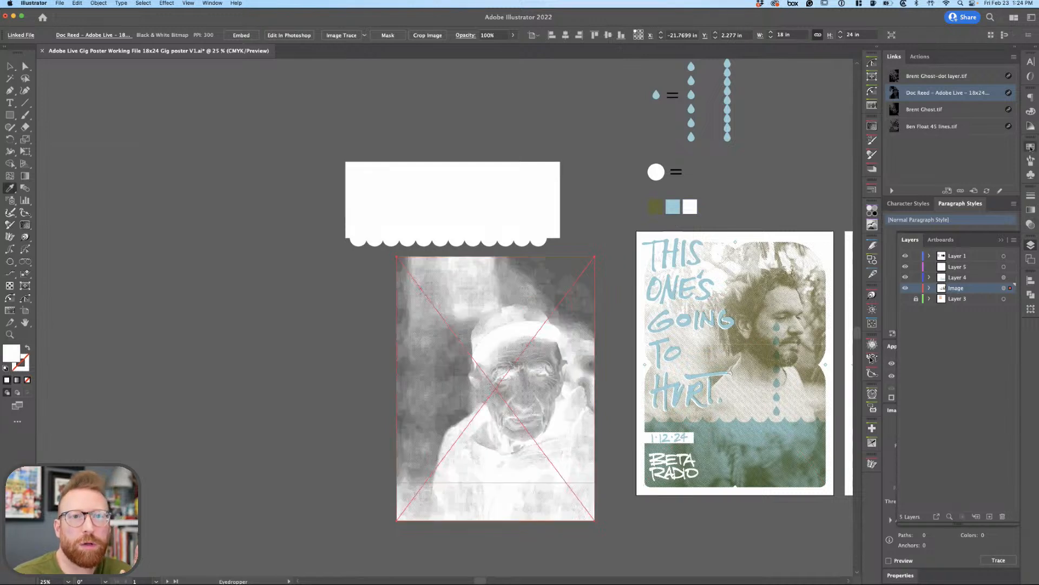
{"action": "left_click", "coordinate": [1030, 147]}
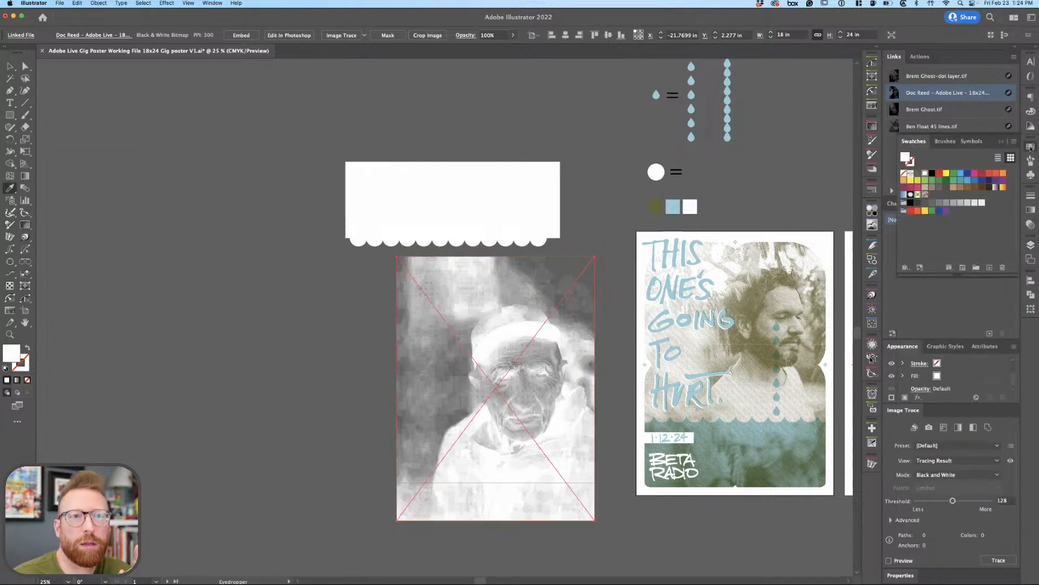
{"action": "left_click", "coordinate": [940, 175]}
{"action": "left_click", "coordinate": [946, 175]}
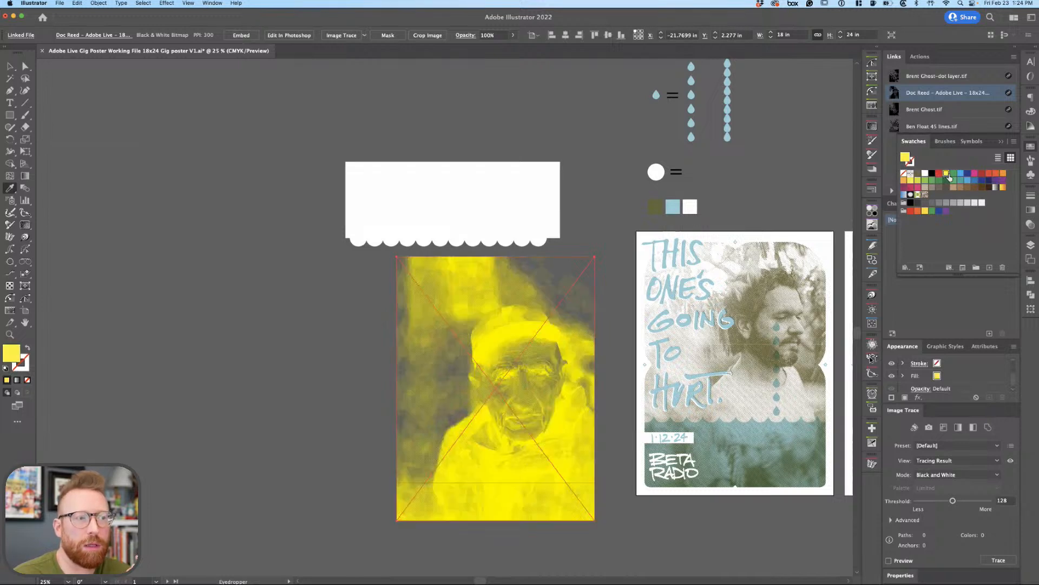
{"action": "left_click", "coordinate": [954, 175]}
{"action": "left_click", "coordinate": [961, 175]}
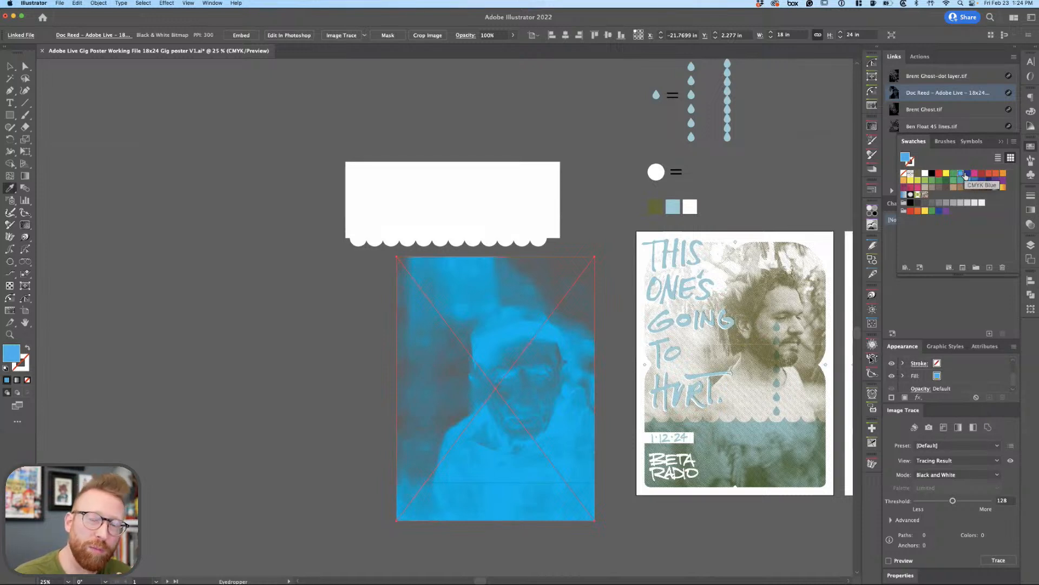
Sample the palette's light blue for the bitmap portrait, and replace it with the palette's olive green.
{"action": "left_click", "coordinate": [710, 288]}
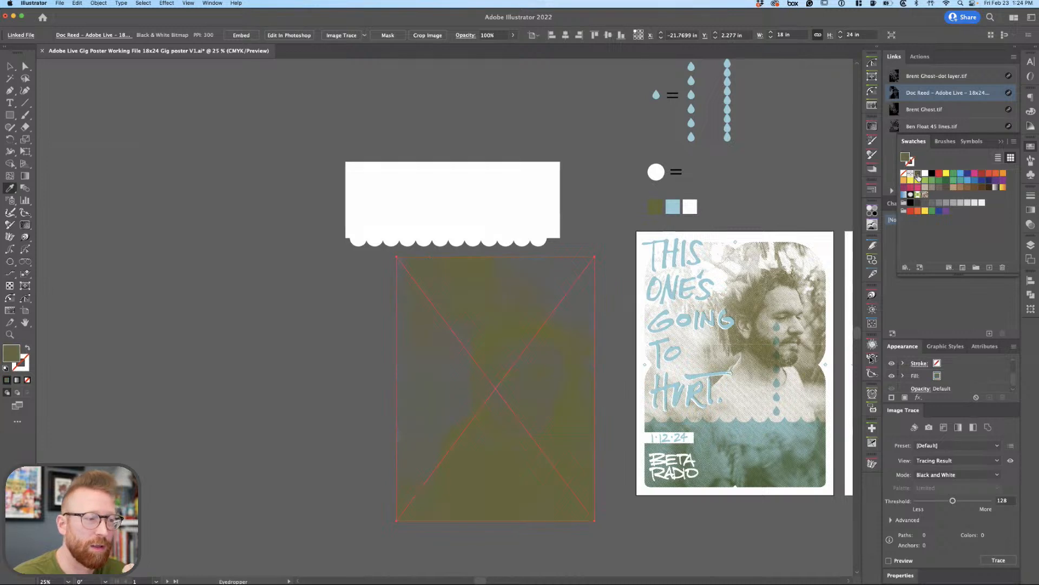
{"action": "left_click", "coordinate": [677, 206]}
{"action": "left_click", "coordinate": [658, 206]}
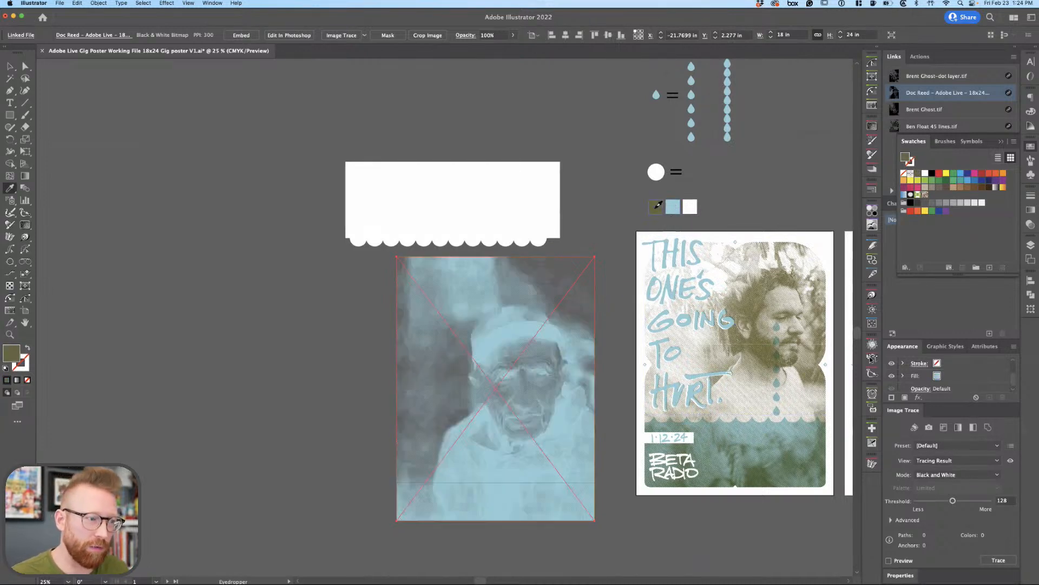
Move the olive portrait over the white scalloped shape and compare its two-colour halftone with the finished poster.
{"action": "key", "text": "v"}
{"action": "left_click_drag", "start_coordinate": [522, 390], "coordinate": [481, 213]}
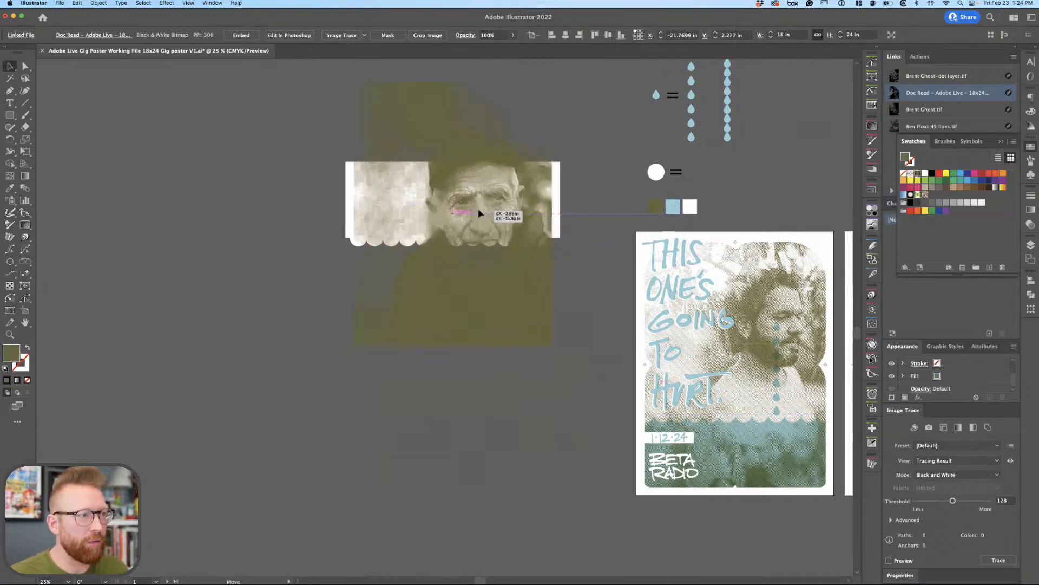
{"action": "scroll", "coordinate": [580, 304], "scroll_direction": "up", "scroll_amount": 3}
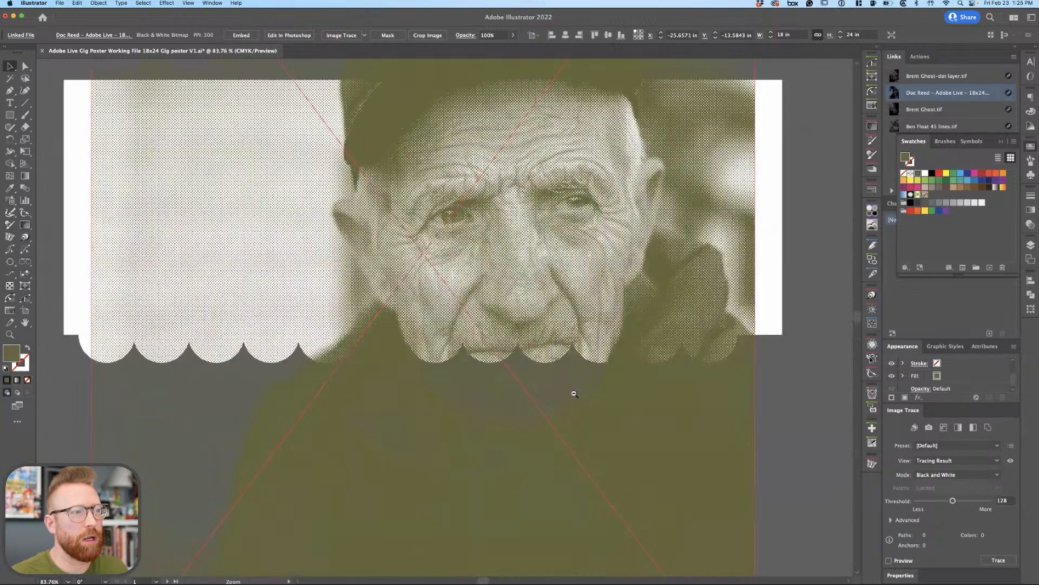
{"action": "scroll", "coordinate": [604, 344], "scroll_direction": "down", "scroll_amount": 1}
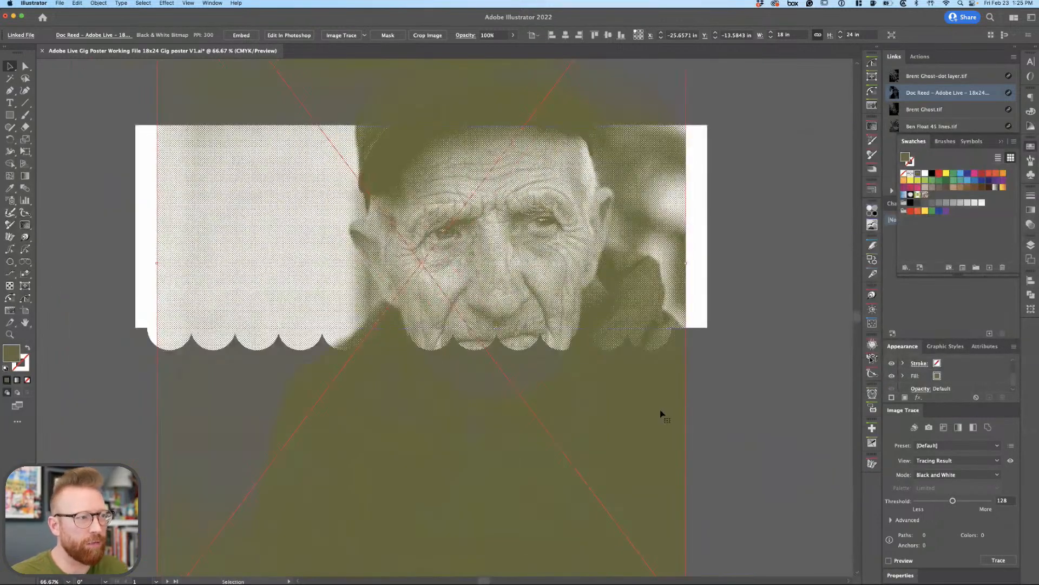
{"action": "scroll", "coordinate": [615, 278], "scroll_direction": "down", "scroll_amount": 3}
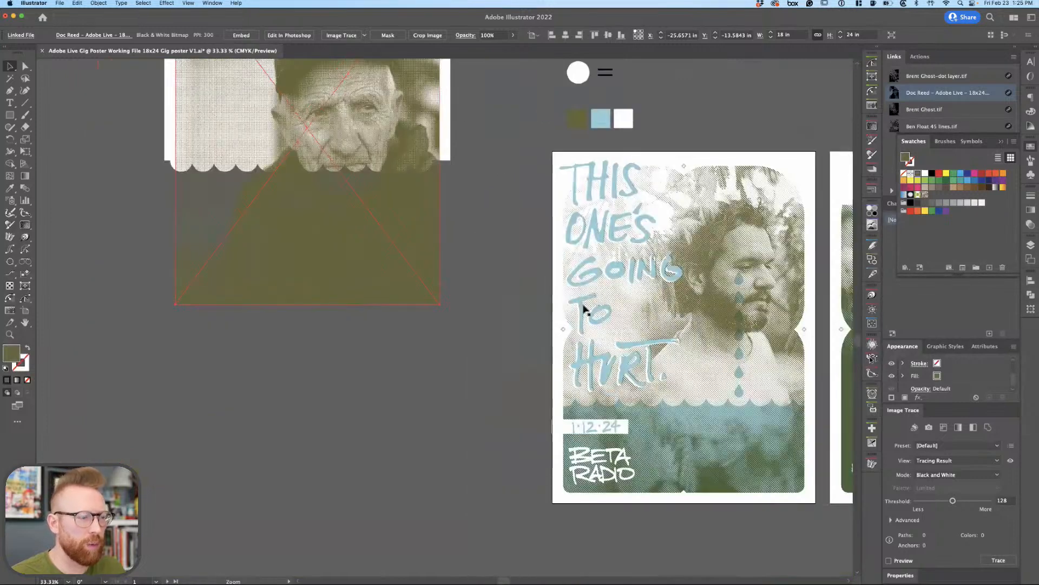
{"action": "key", "text": "shift+o"}
{"action": "left_click_drag", "start_coordinate": [584, 305], "coordinate": [543, 318]}
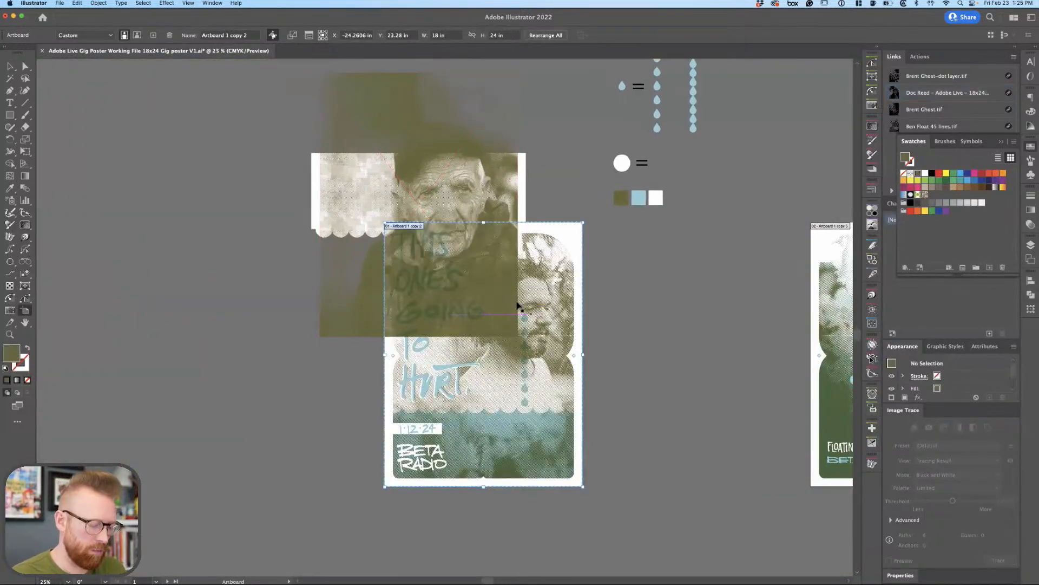
{"action": "key", "text": "v"}
{"action": "key", "text": "super+z"}
Duplicate the Beta Radio poster's artboard beside the original, and move the olive portrait, white rectangle and circle row clear of the blank copy.
{"action": "key", "text": "shift+o"}
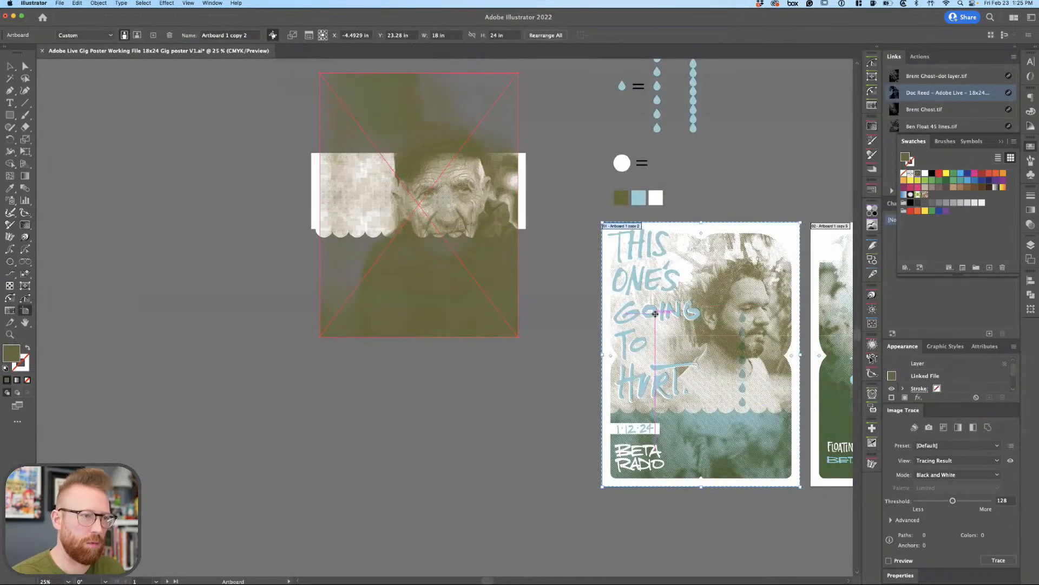
{"action": "left_click_drag", "start_coordinate": [596, 319], "coordinate": [406, 314]}
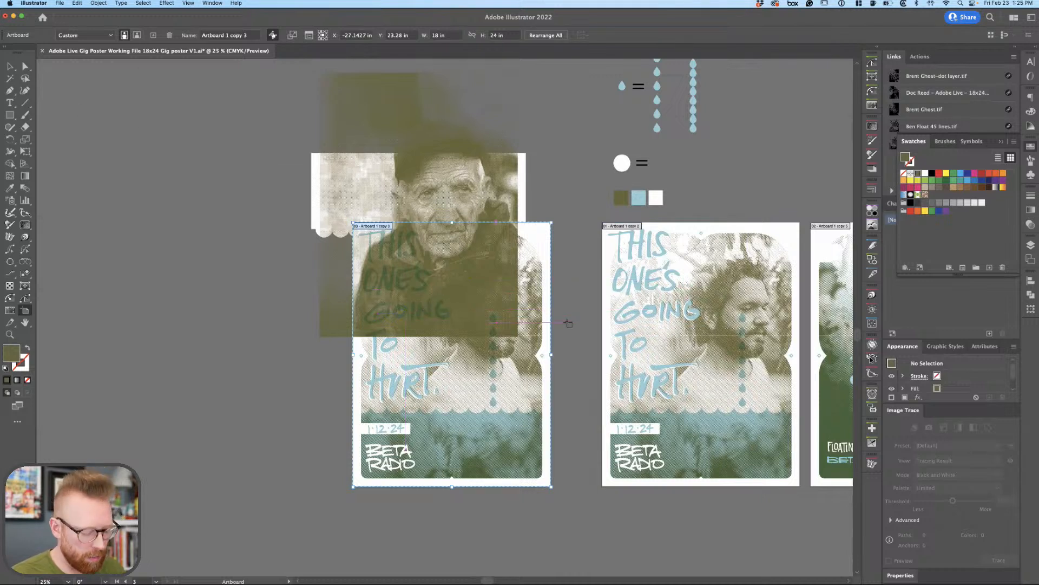
{"action": "key", "text": "v"}
{"action": "left_click_drag", "start_coordinate": [501, 177], "coordinate": [261, 177]}
{"action": "left_click_drag", "start_coordinate": [341, 229], "coordinate": [358, 180]}
{"action": "left_click", "coordinate": [557, 514]}
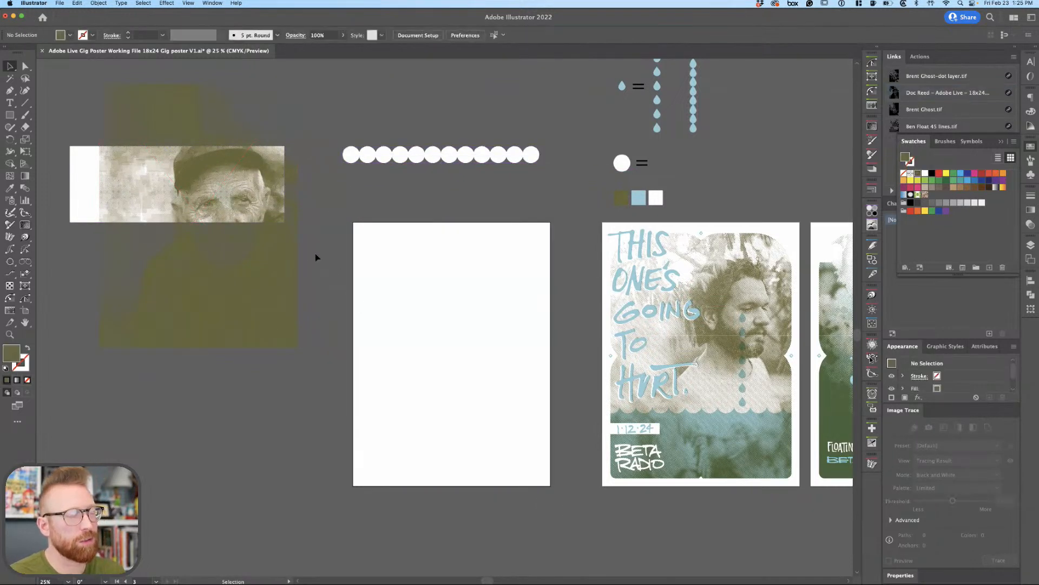
Move the olive portrait onto the blank artboard and align it to fill the page.
{"action": "mouse_move", "coordinate": [237, 280]}
{"action": "left_mouse_down"}
{"action": "mouse_move", "coordinate": [417, 406]}
{"action": "mouse_move", "coordinate": [487, 417]}
{"action": "left_mouse_up"}
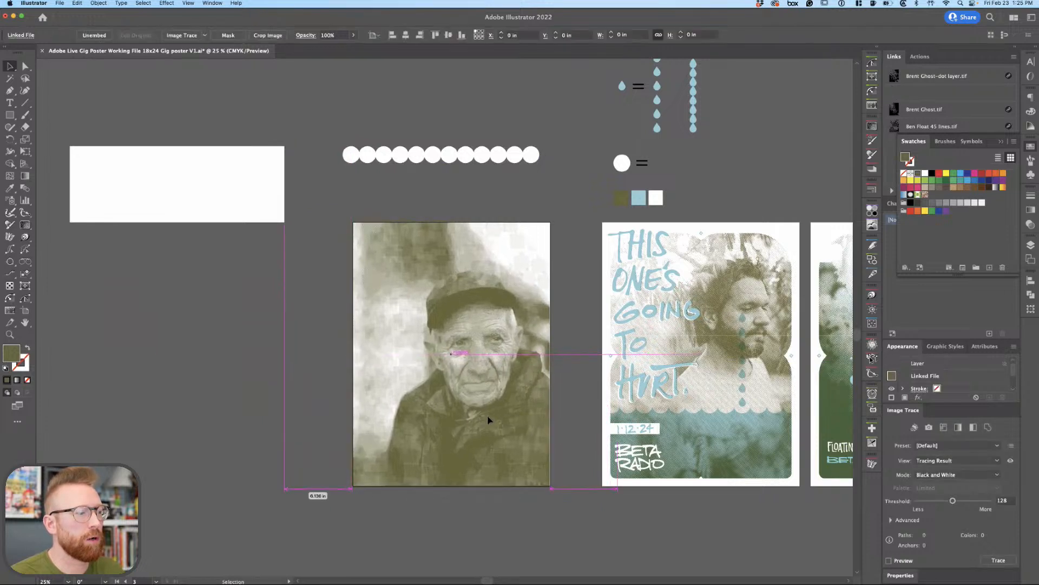
{"action": "scroll", "coordinate": [535, 507], "scroll_direction": "left", "scroll_amount": 2}
{"action": "scroll", "coordinate": [535, 507], "scroll_direction": "down", "scroll_amount": 2}
{"action": "left_click", "coordinate": [535, 507]}
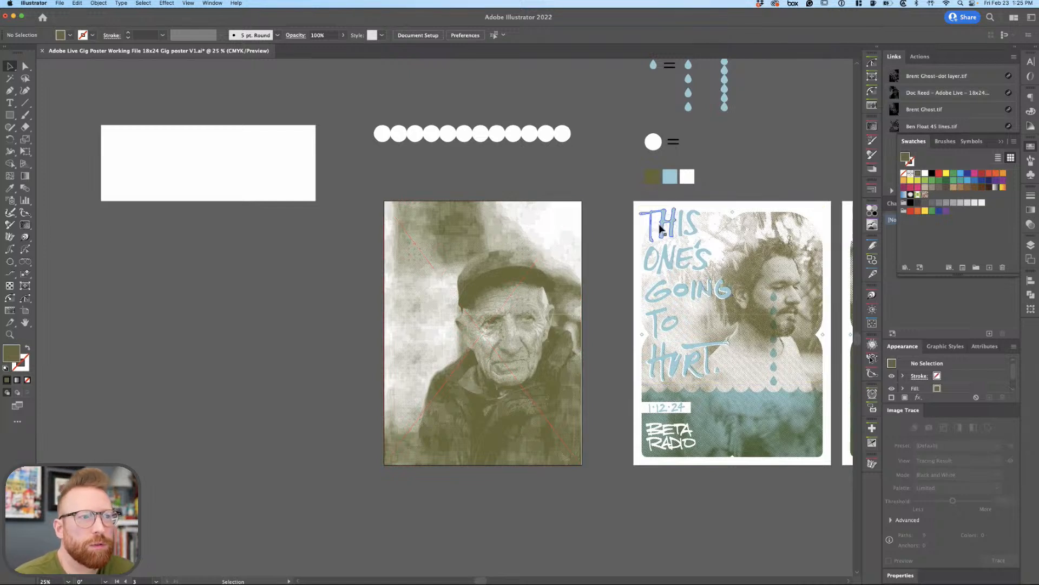
Copy the light blue "THIS ONE'S GOING TO HURT." lettering from the finished poster onto the olive portrait.
{"action": "left_click", "coordinate": [665, 287]}
{"action": "left_click_drag", "start_coordinate": [665, 287], "coordinate": [420, 288]}
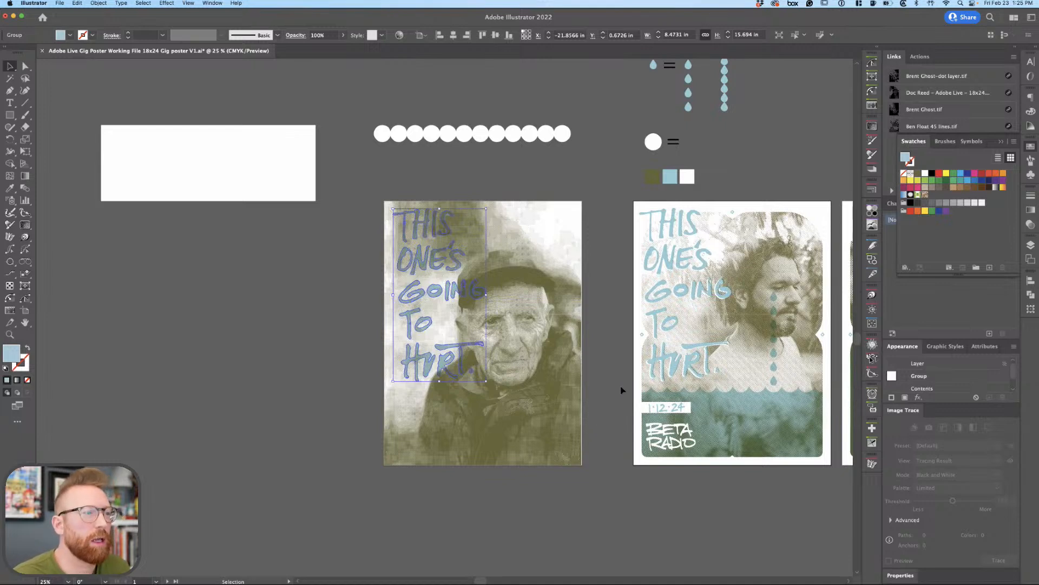
{"action": "left_click", "coordinate": [606, 389]}
Examine the olive portrait's halftone and the overlapping lettering up close, comparing them with the finished poster.
{"action": "key", "text": "z"}
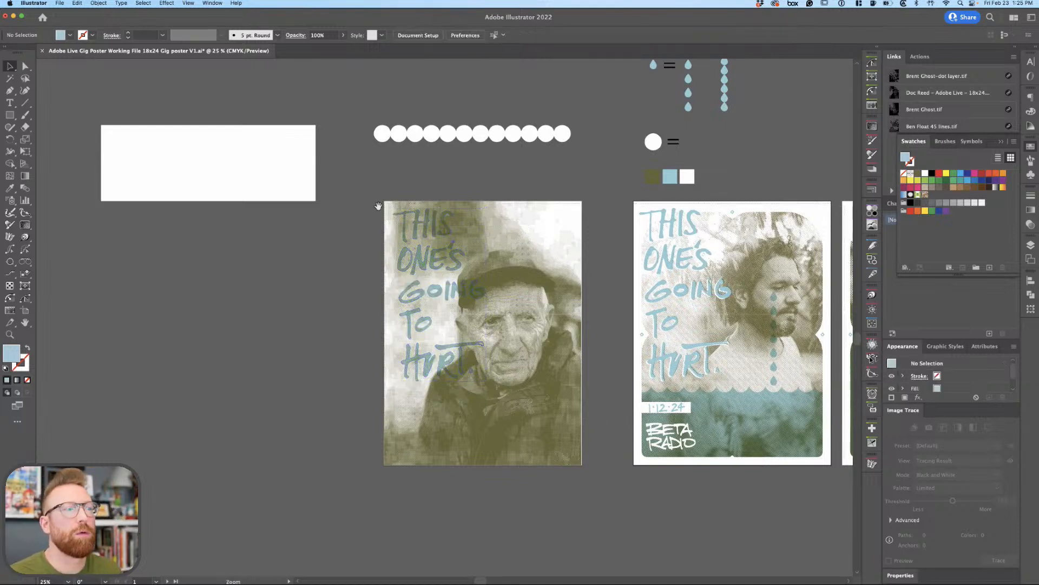
{"action": "scroll", "coordinate": [368, 273], "scroll_direction": "up", "scroll_amount": 3}
{"action": "scroll", "coordinate": [348, 276], "scroll_direction": "left", "scroll_amount": 2}
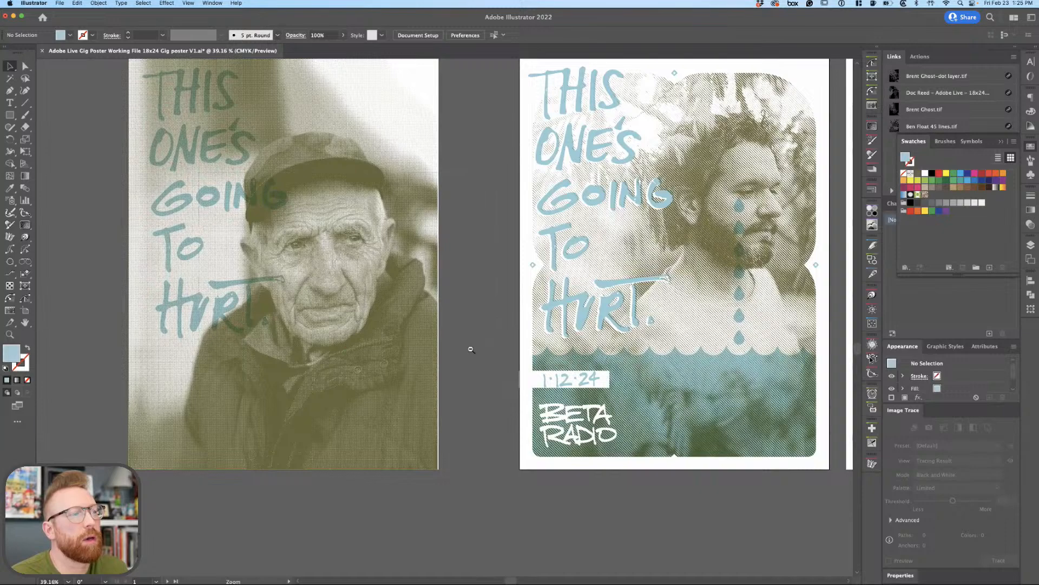
{"action": "scroll", "coordinate": [468, 349], "scroll_direction": "up", "scroll_amount": 2}
{"action": "scroll", "coordinate": [404, 305], "scroll_direction": "up", "scroll_amount": 2}
{"action": "scroll", "coordinate": [409, 308], "scroll_direction": "down", "scroll_amount": 2}
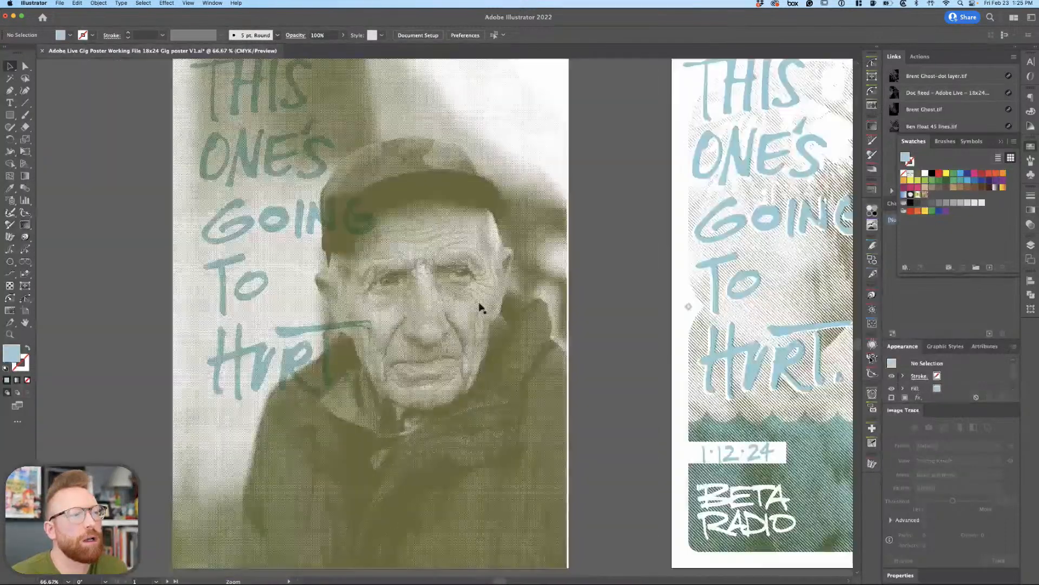
{"action": "scroll", "coordinate": [492, 305], "scroll_direction": "left", "scroll_amount": 2}
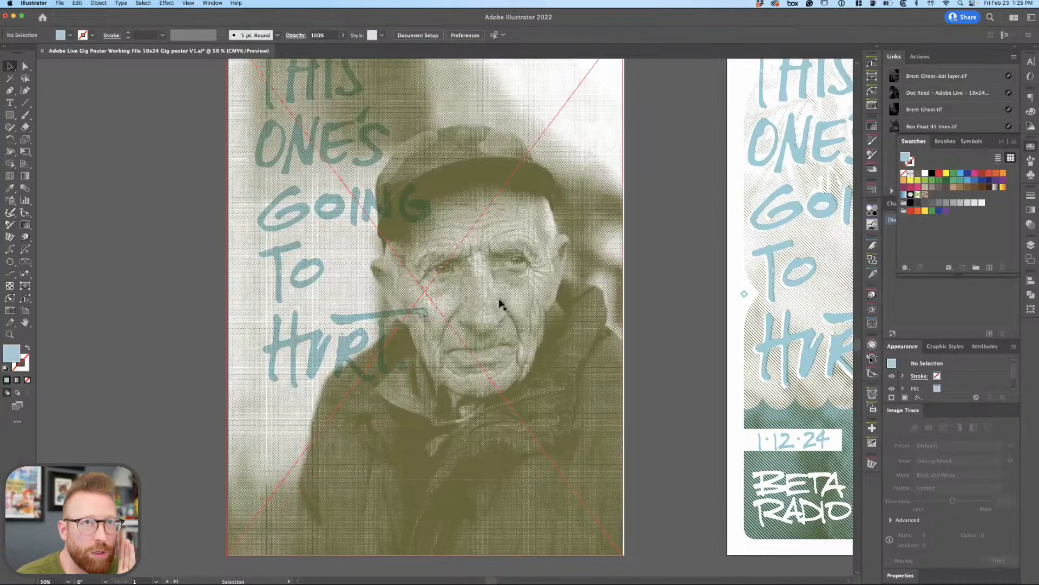
Switch to Photoshop, finish saving the portrait TIFF without image compression, and undo its bitmap conversion.
{"action": "mouse_move", "coordinate": [491, 576]}
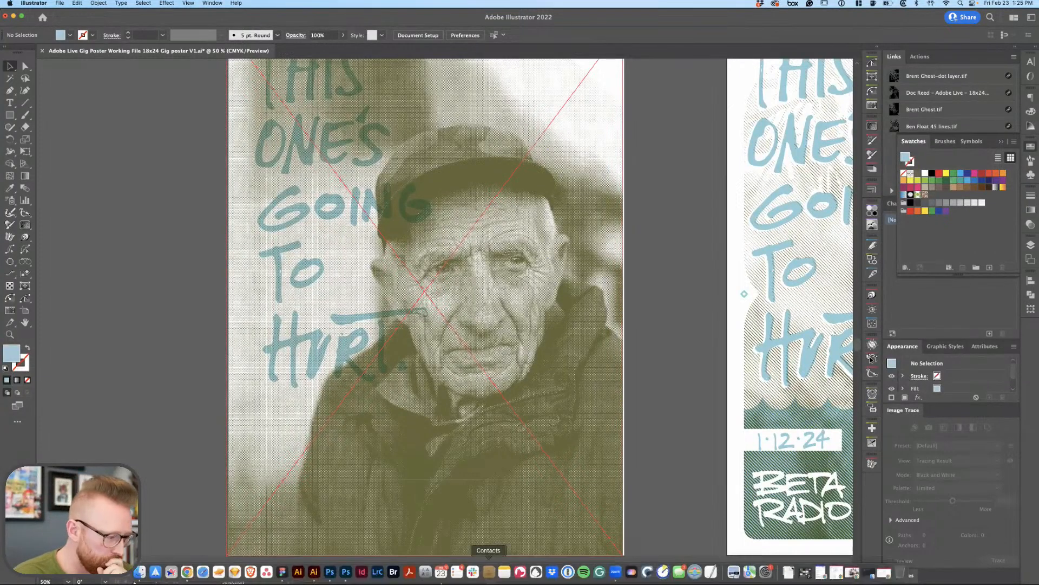
{"action": "left_click", "coordinate": [331, 572]}
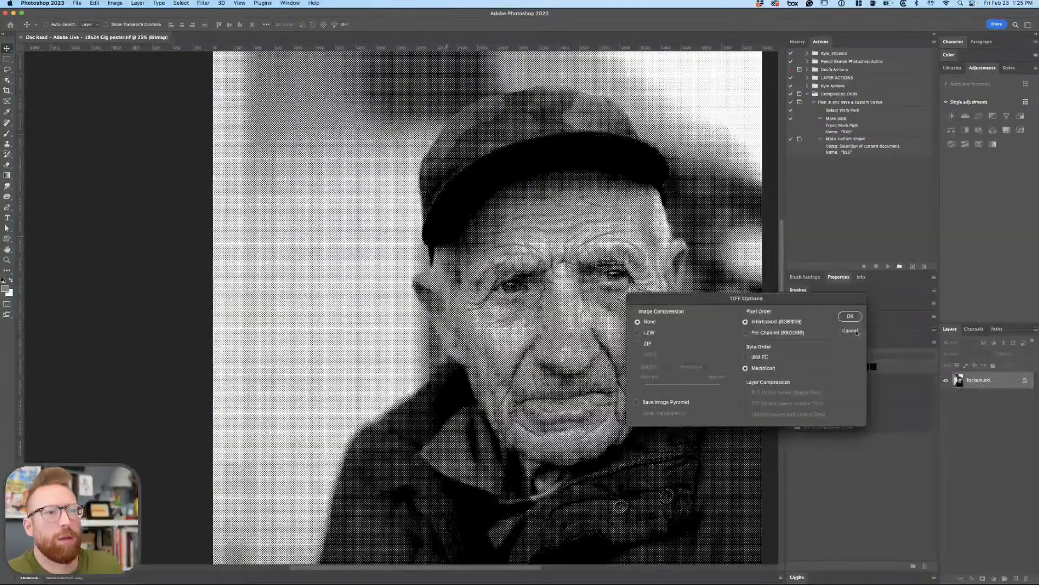
{"action": "left_click", "coordinate": [853, 321]}
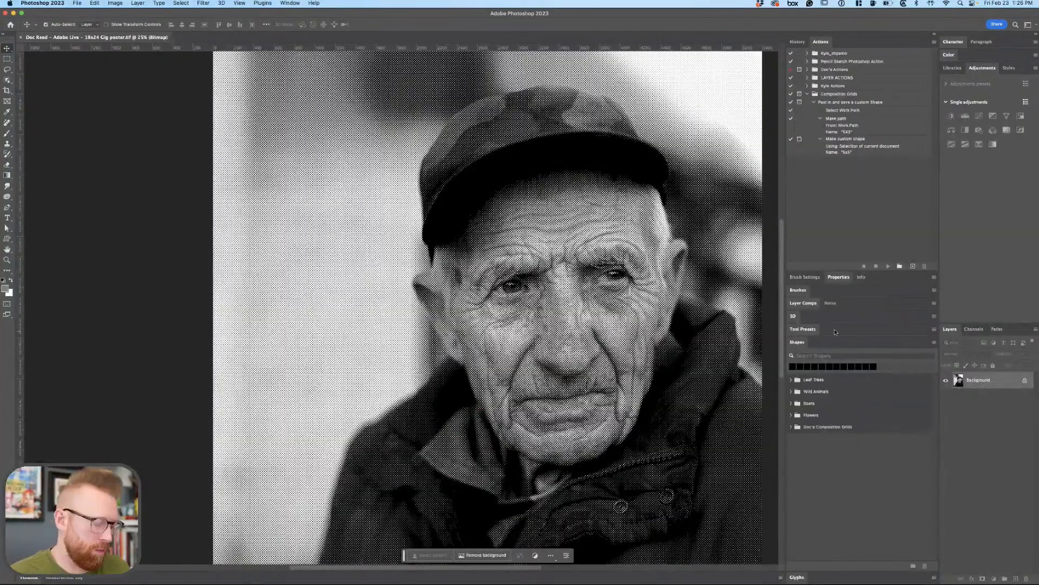
{"action": "key", "text": "super+z"}
Convert the grayscale portrait to a 300 ppi bitmap with a 15 lines/inch, 45° round halftone screen, and save it as a "15 Dots" TIFF.
{"action": "left_click", "coordinate": [115, 4]}
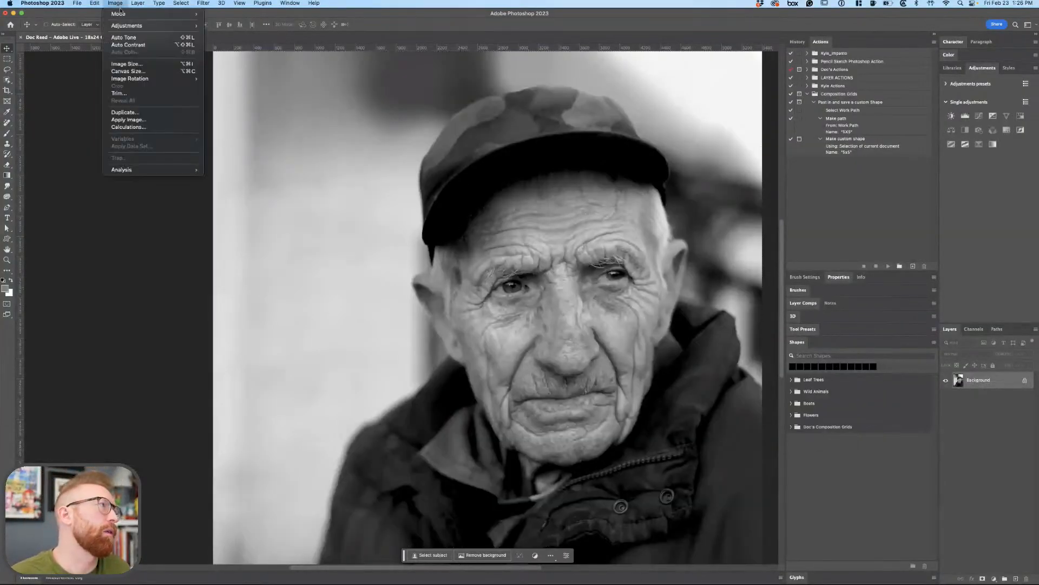
{"action": "mouse_move", "coordinate": [136, 15]}
{"action": "left_click", "coordinate": [227, 17]}
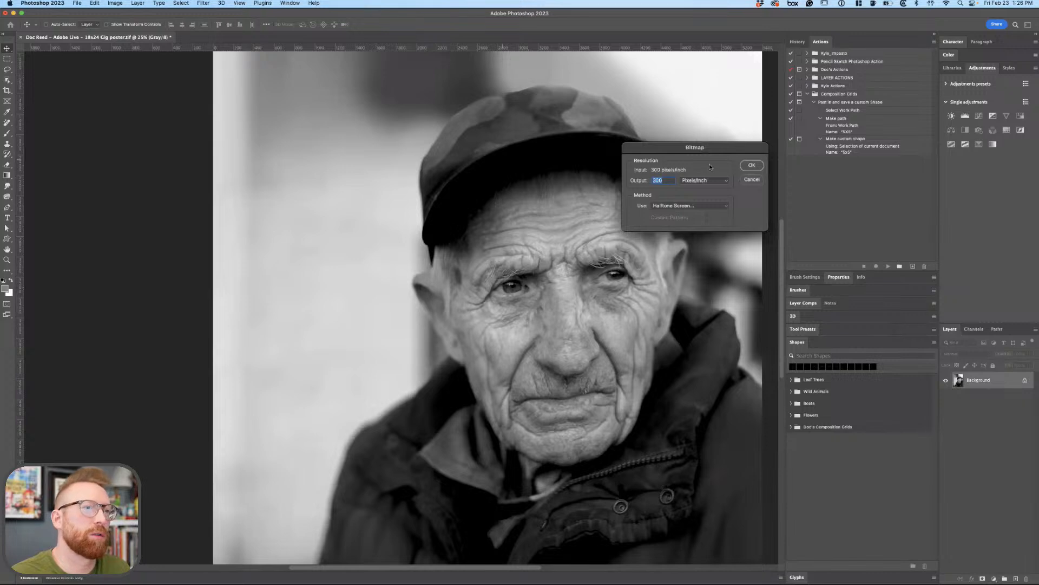
{"action": "left_click", "coordinate": [751, 166]}
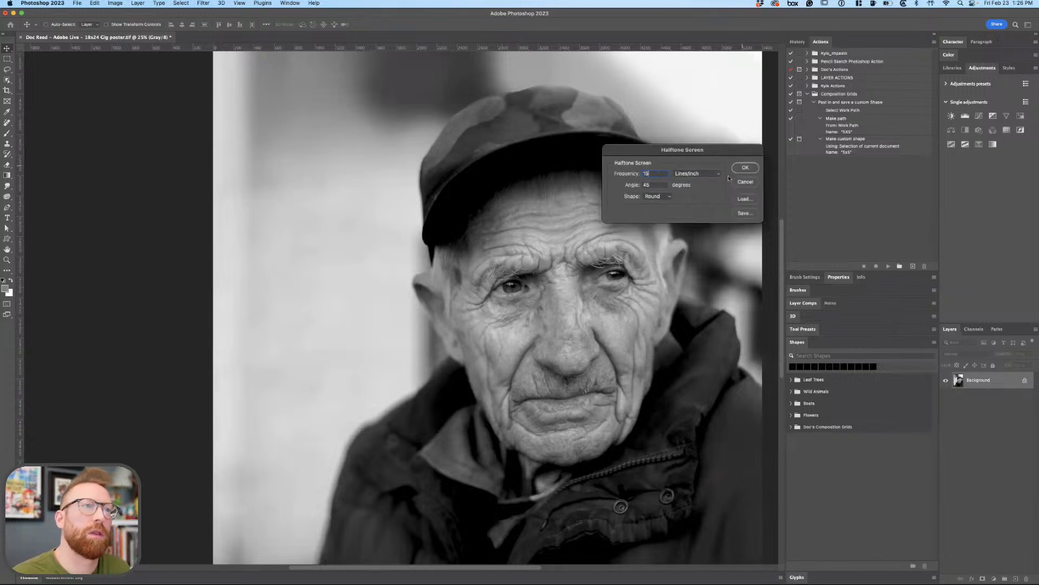
{"action": "left_click", "coordinate": [746, 168]}
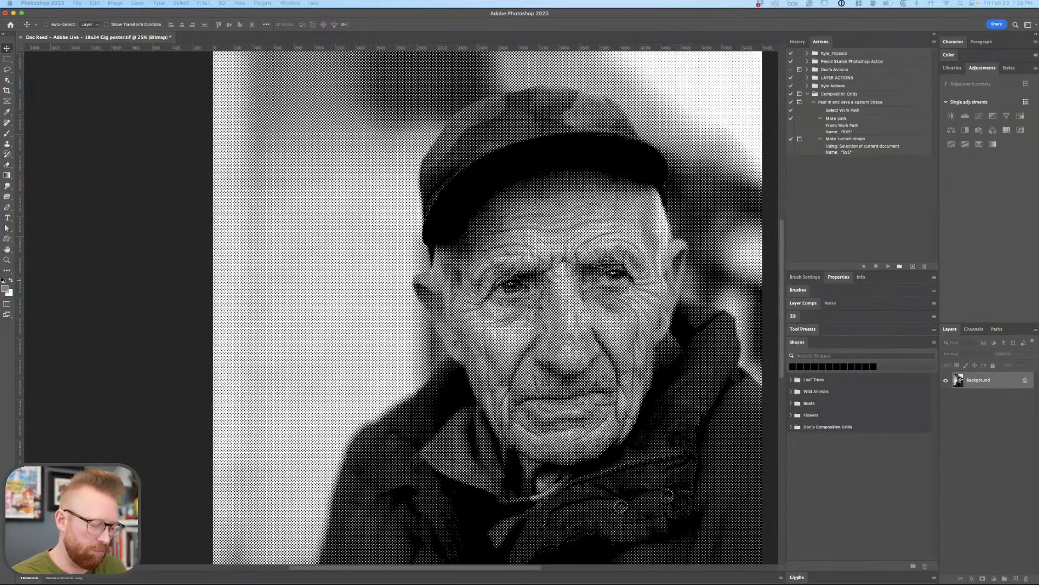
{"action": "key", "text": "super+s"}
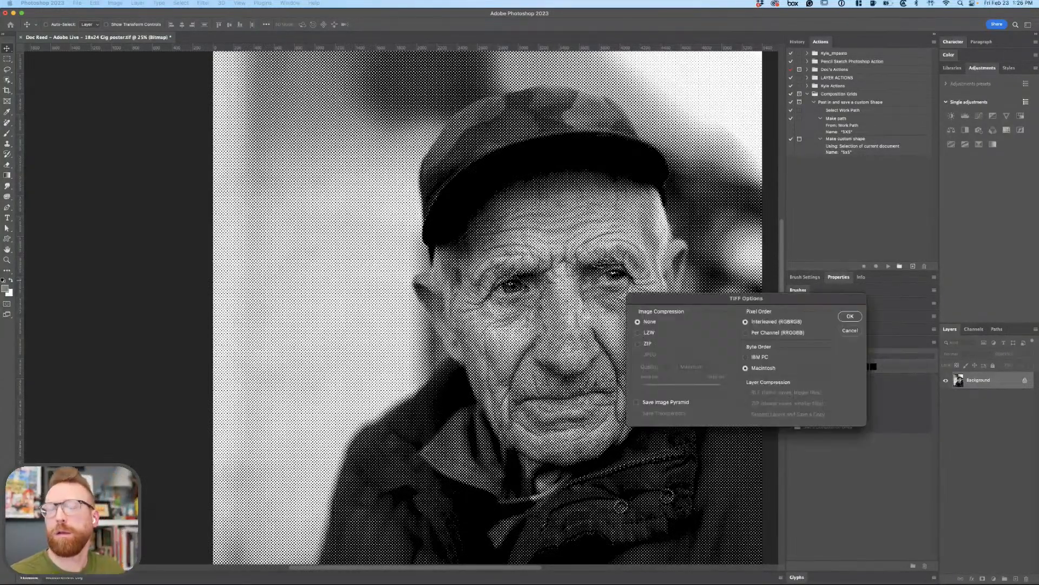
{"action": "left_click", "coordinate": [849, 316]}
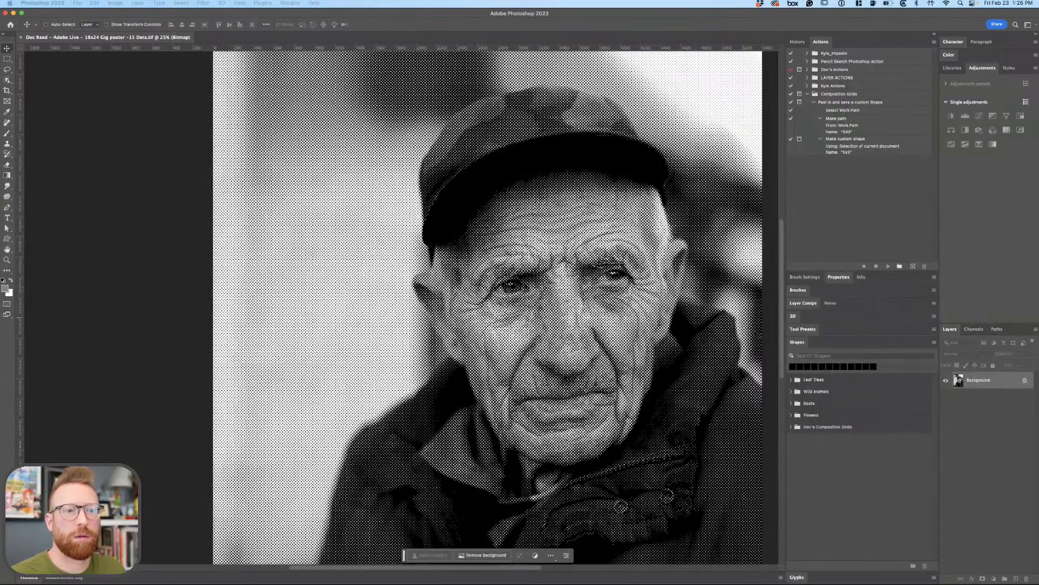
Undo the round-dot conversion and try a bitmap with a 15 lines/inch line halftone screen at 90°.
{"action": "key", "text": "super+z"}
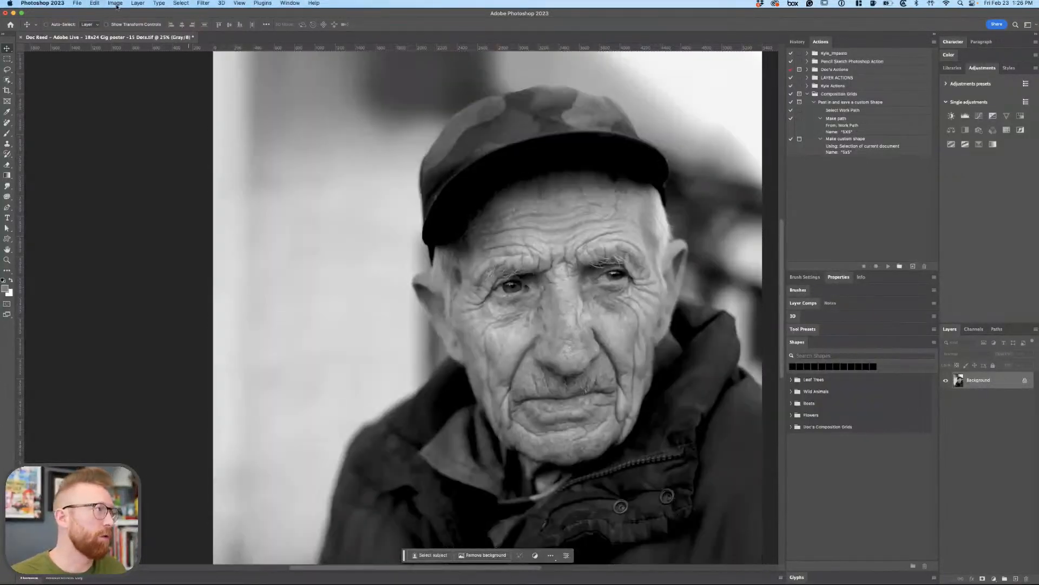
{"action": "left_click", "coordinate": [115, 3]}
{"action": "mouse_move", "coordinate": [165, 15]}
{"action": "left_click", "coordinate": [226, 14]}
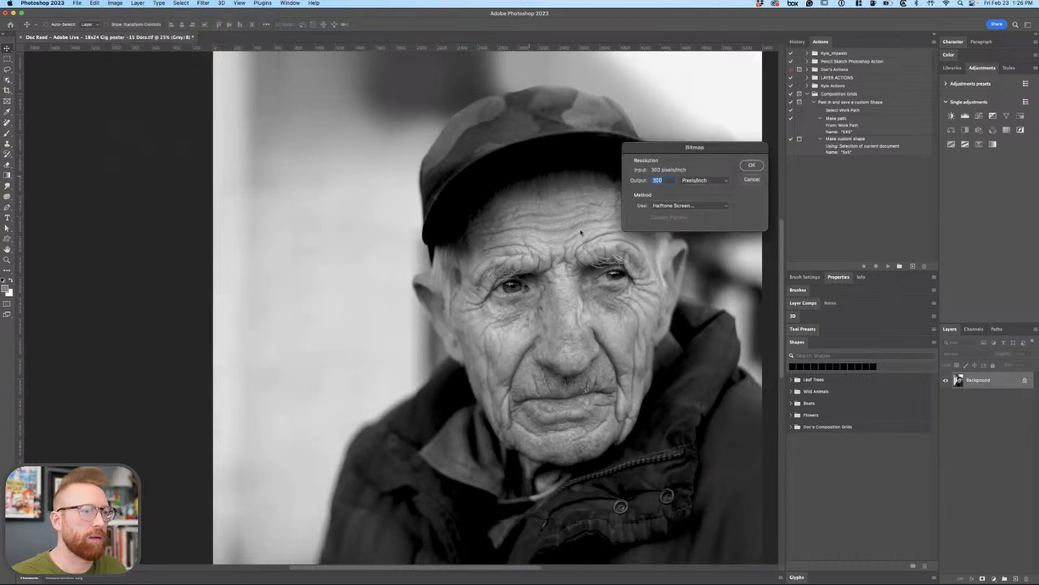
{"action": "left_click", "coordinate": [749, 170]}
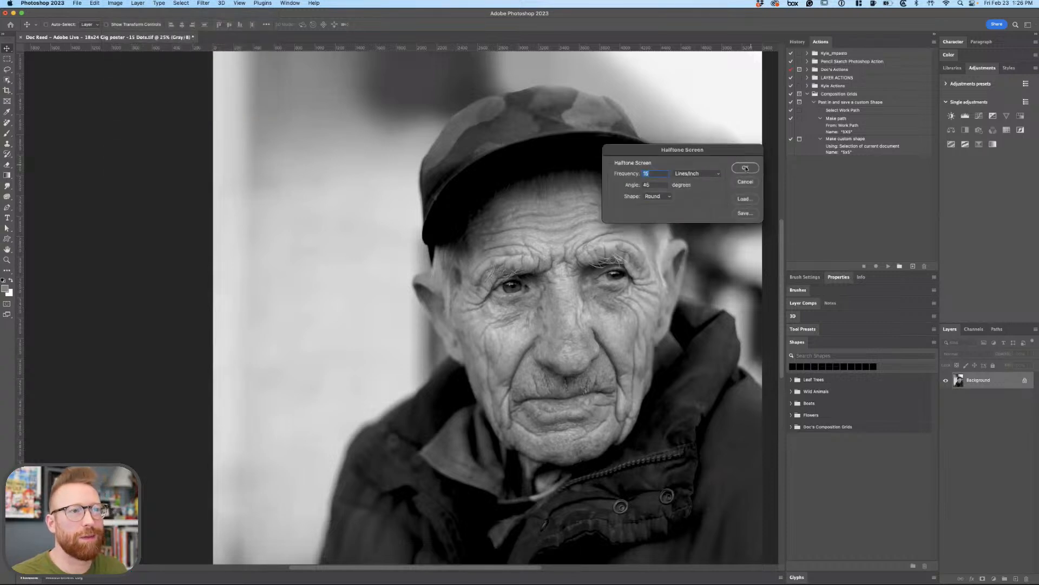
{"action": "left_click", "coordinate": [668, 198]}
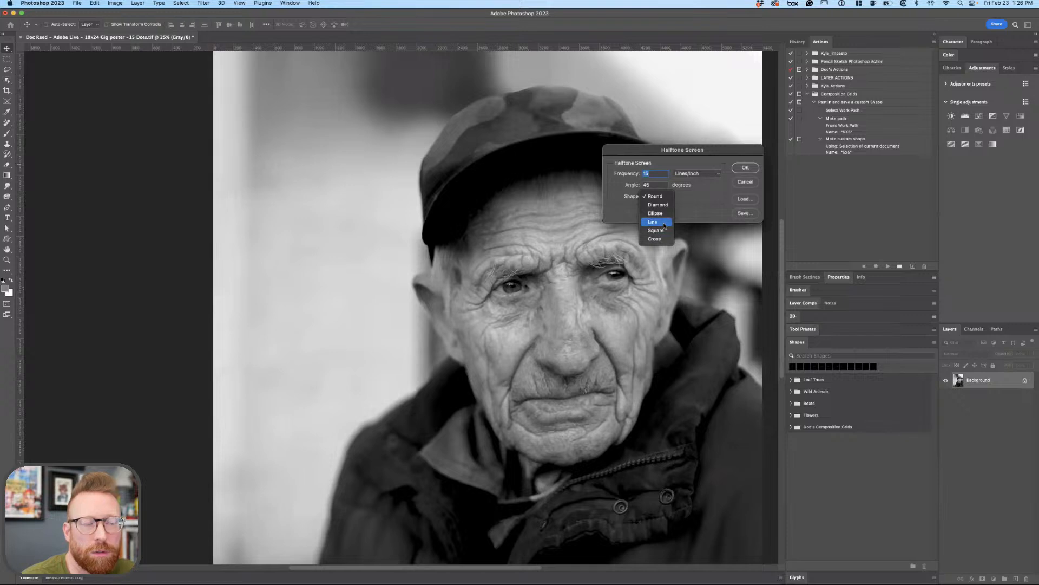
{"action": "left_click", "coordinate": [663, 222]}
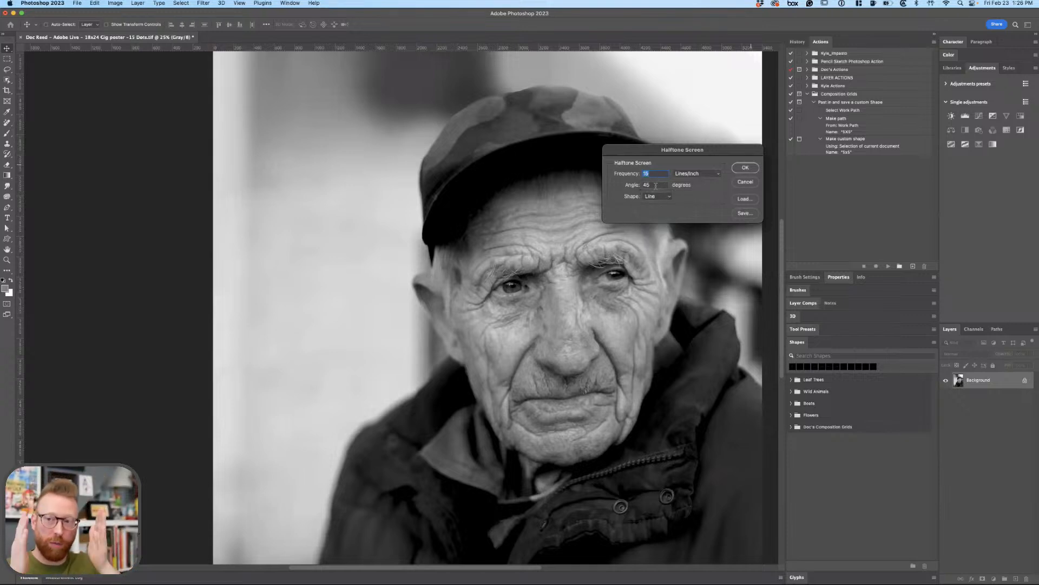
{"action": "key", "text": "Tab"}
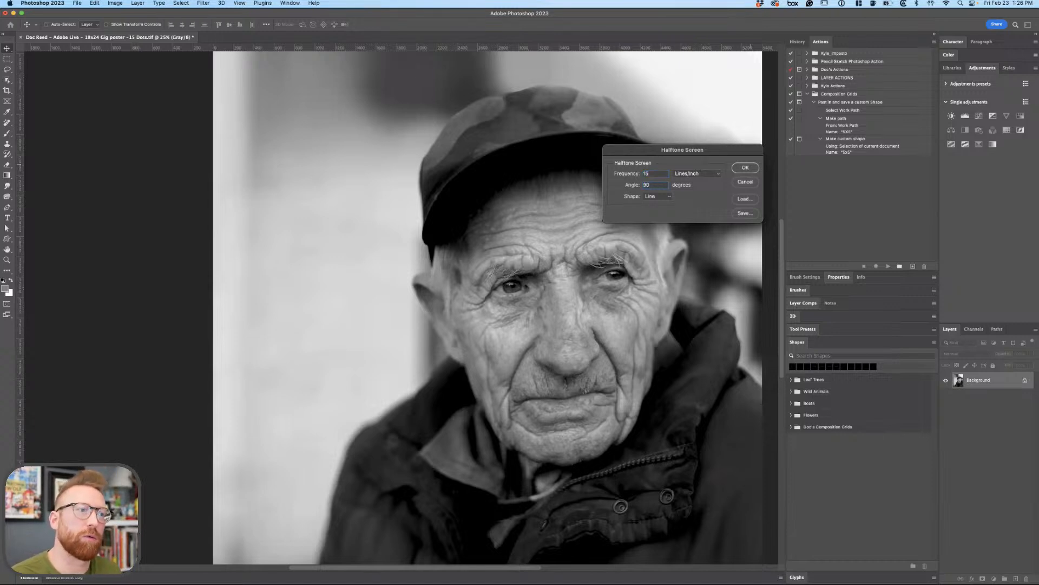
{"action": "key", "text": "Return"}
{"action": "left_click_drag", "start_coordinate": [378, 201], "coordinate": [683, 445]}
{"action": "key", "text": "super+minus"}
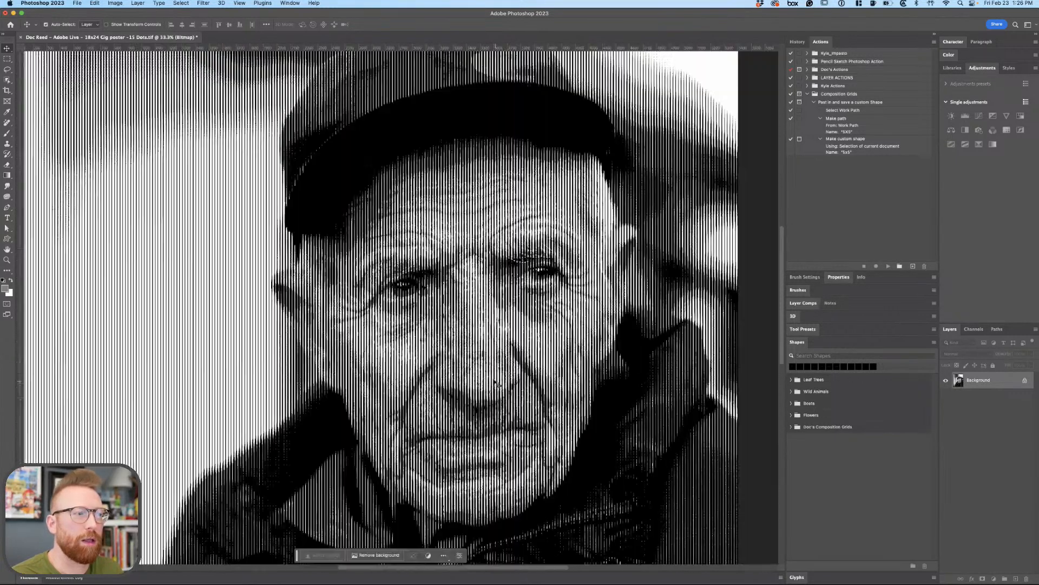
Undo the vertical-line bitmap, reconvert with a 15 lines/inch line halftone screen at 45°, and save the result as an uncompressed TIFF.
{"action": "key", "text": "super+z"}
{"action": "left_click", "coordinate": [115, 3]}
{"action": "mouse_move", "coordinate": [118, 13]}
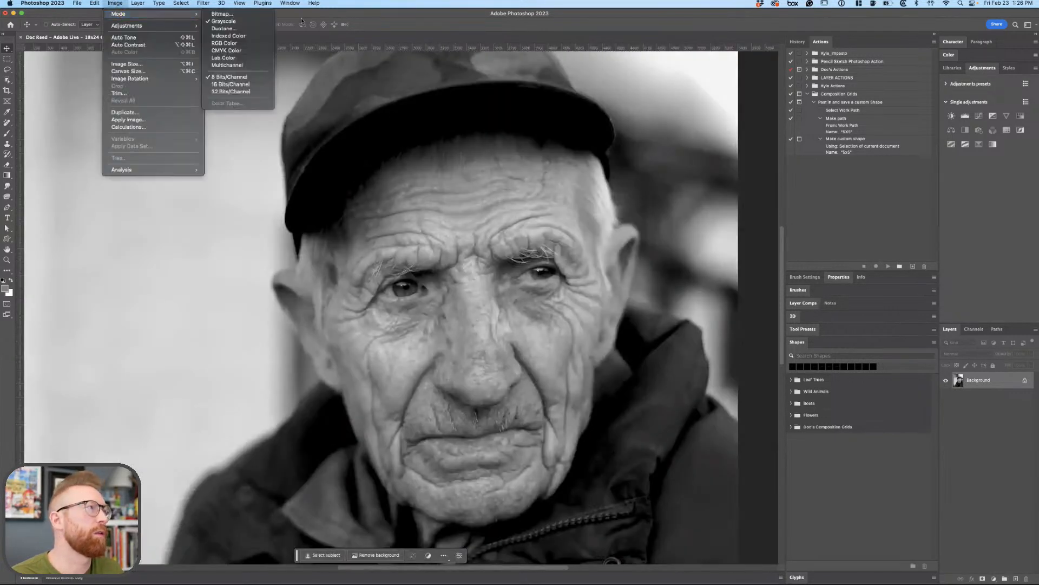
{"action": "left_click", "coordinate": [222, 14]}
{"action": "left_click", "coordinate": [751, 166]}
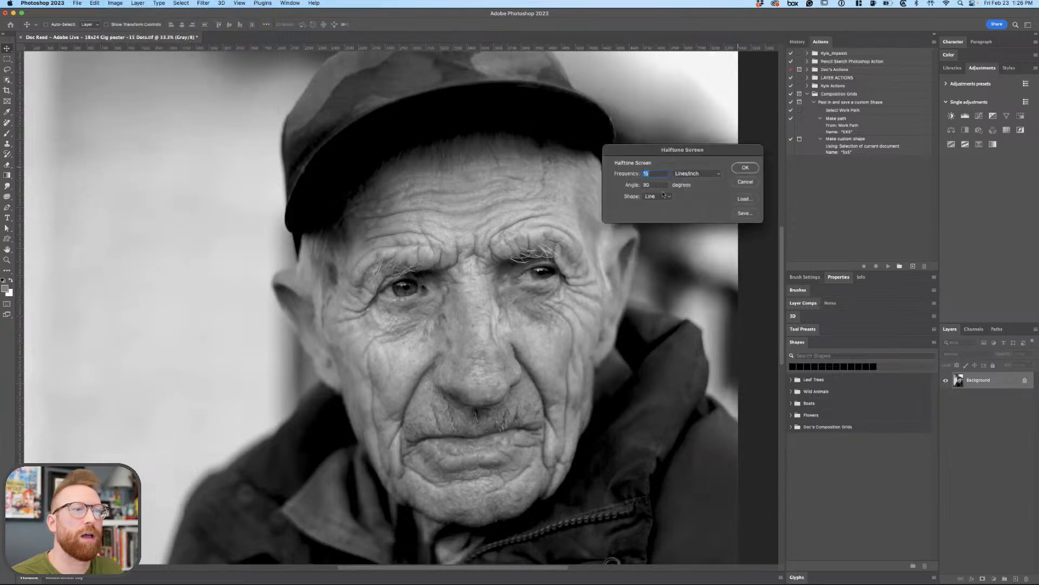
{"action": "key", "text": "Tab"}
{"action": "type", "text": "45"}
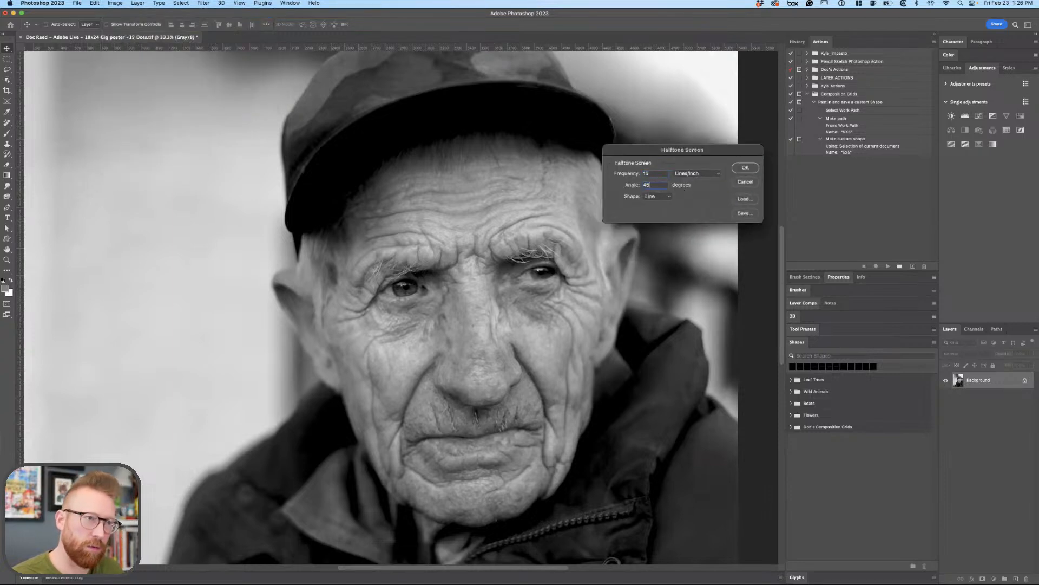
{"action": "key", "text": "Return"}
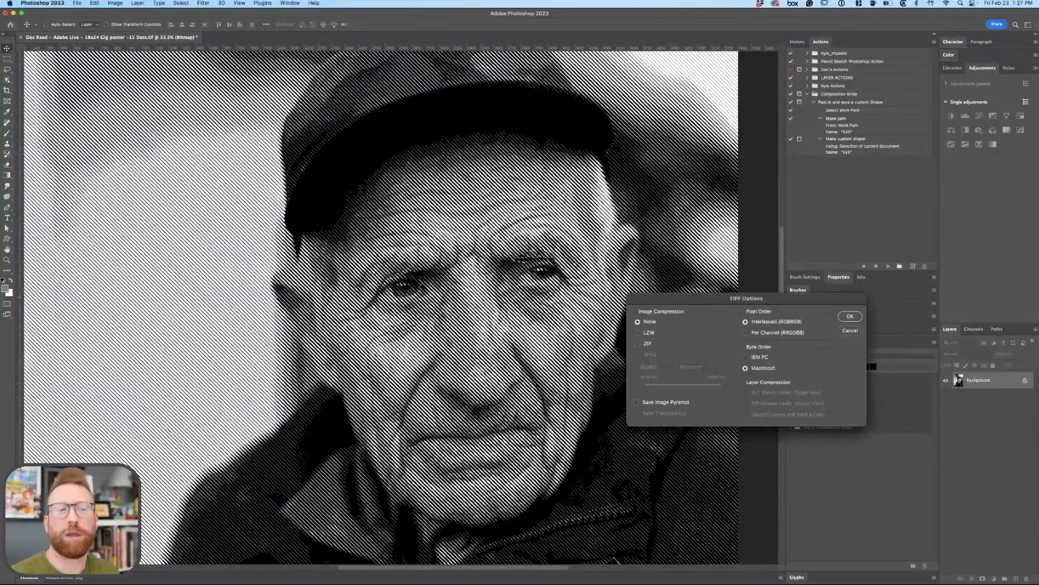
{"action": "key", "text": "Return"}
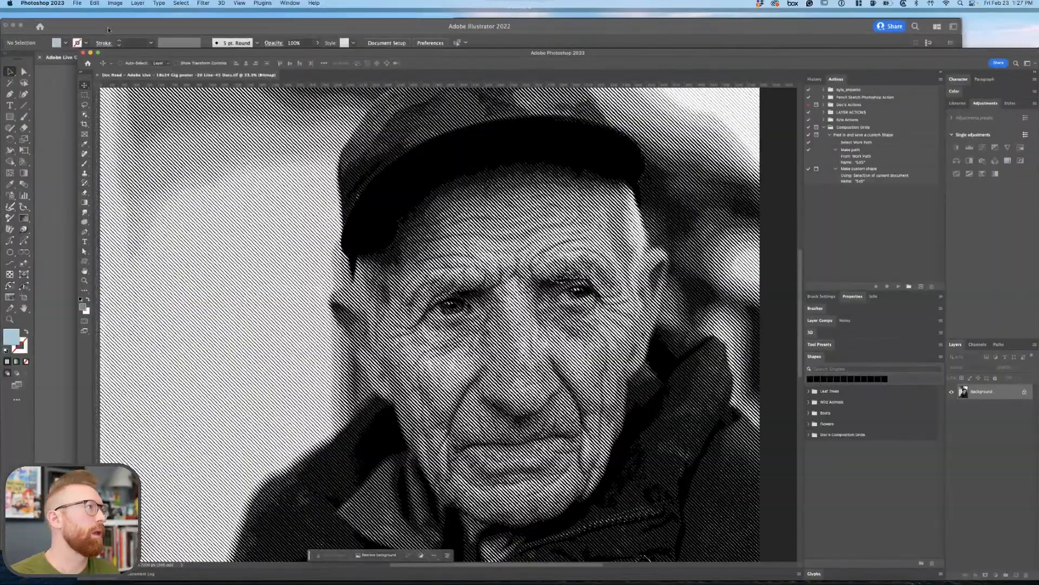
Switch to Illustrator, place the line-halftone portrait TIFF in the poster file, and shift it partly off the olive portrait.
{"action": "left_click", "coordinate": [108, 29]}
{"action": "left_click", "coordinate": [60, 2]}
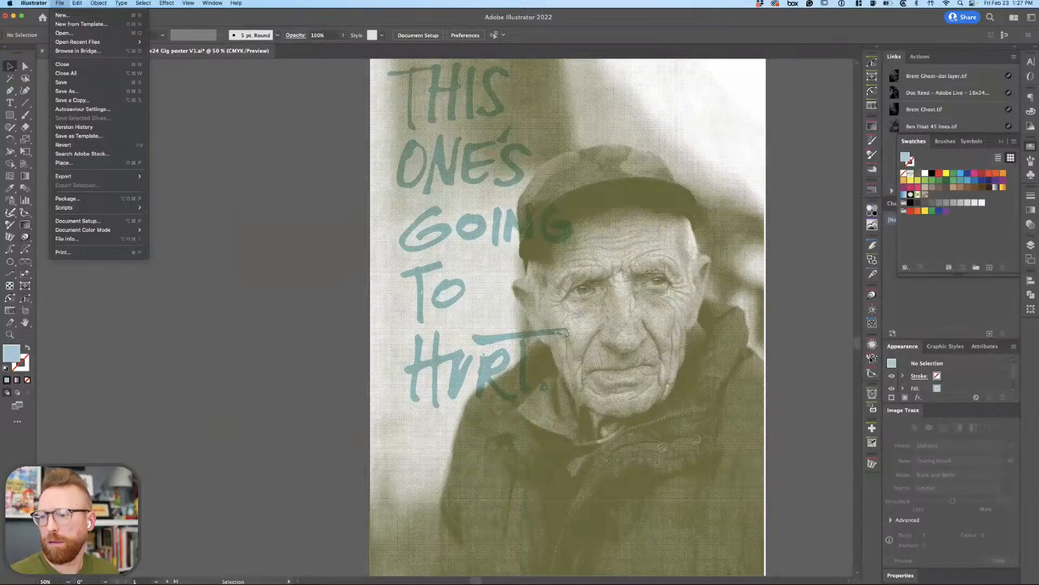
{"action": "key", "text": "Escape"}
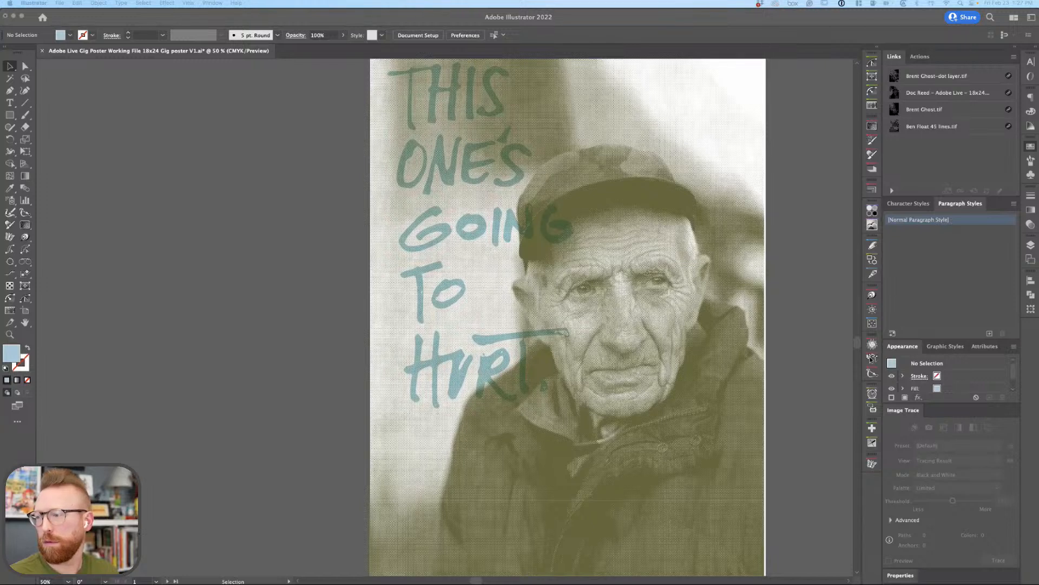
{"action": "left_click_drag", "start_coordinate": [379, 305], "coordinate": [244, 305]}
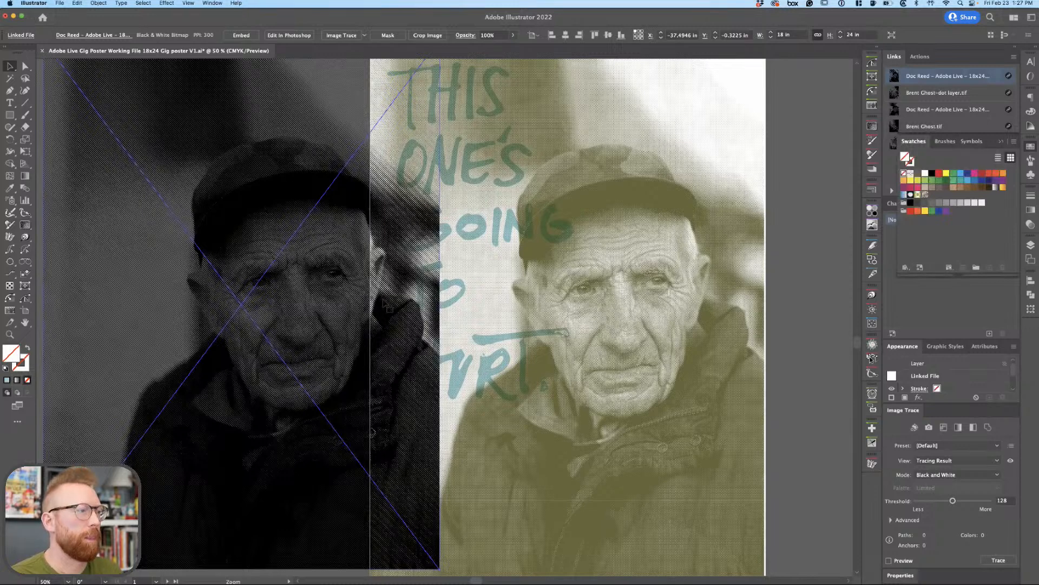
Move the line-halftone portrait clear of the poster and duplicate the olive poster's artboard beneath it.
{"action": "key", "text": "super+minus"}
{"action": "left_click_drag", "start_coordinate": [357, 310], "coordinate": [289, 319]}
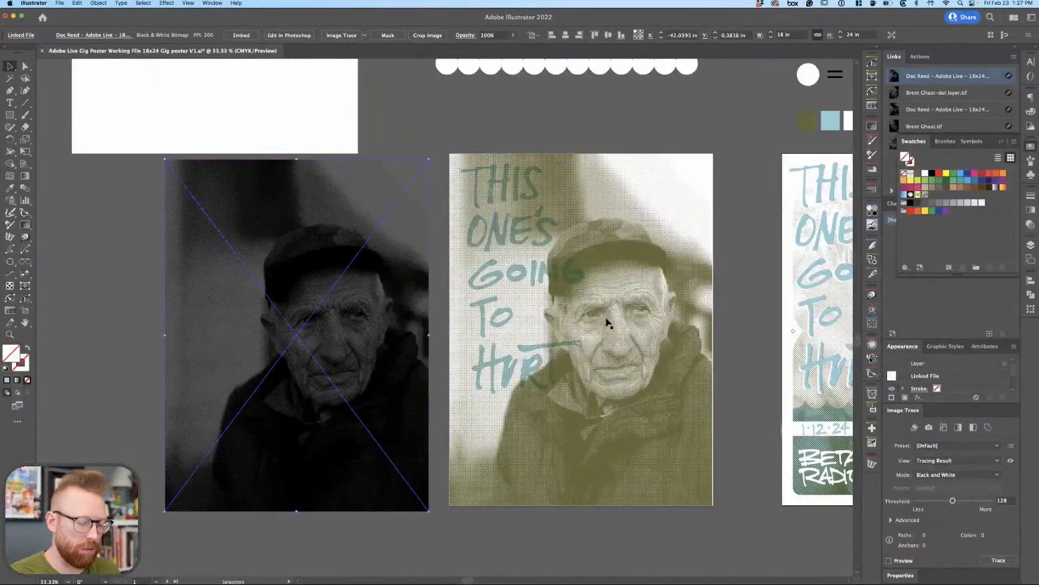
{"action": "key", "text": "shift+o"}
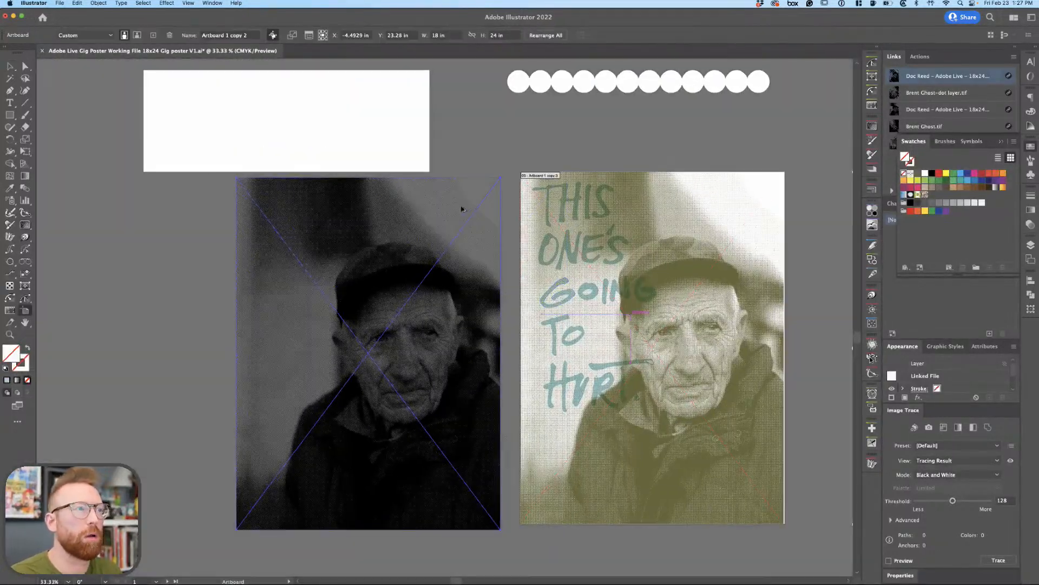
{"action": "left_click", "coordinate": [428, 210]}
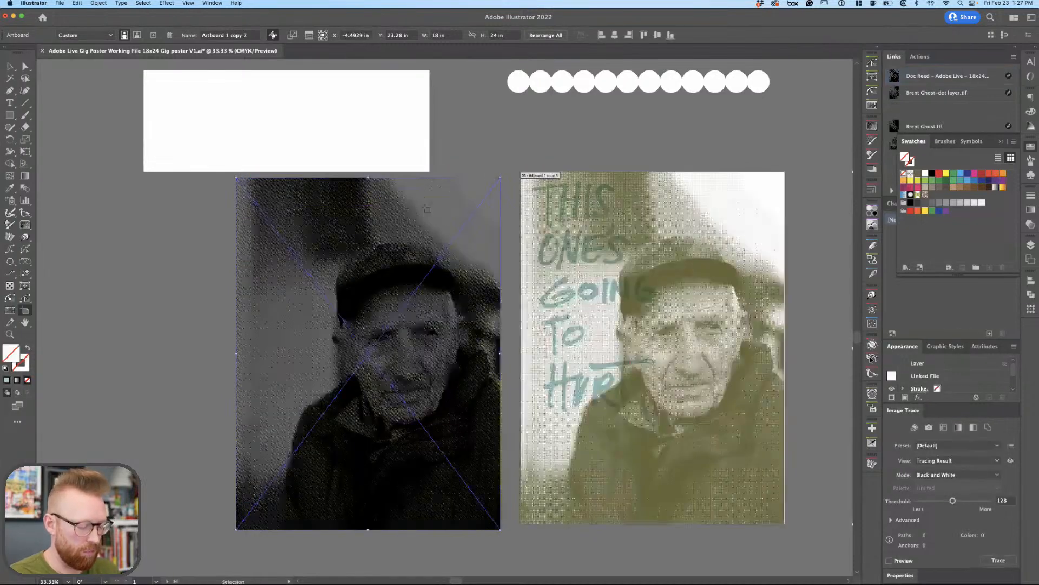
{"action": "left_click_drag", "start_coordinate": [713, 171], "coordinate": [441, 208]}
{"action": "key", "text": "v"}
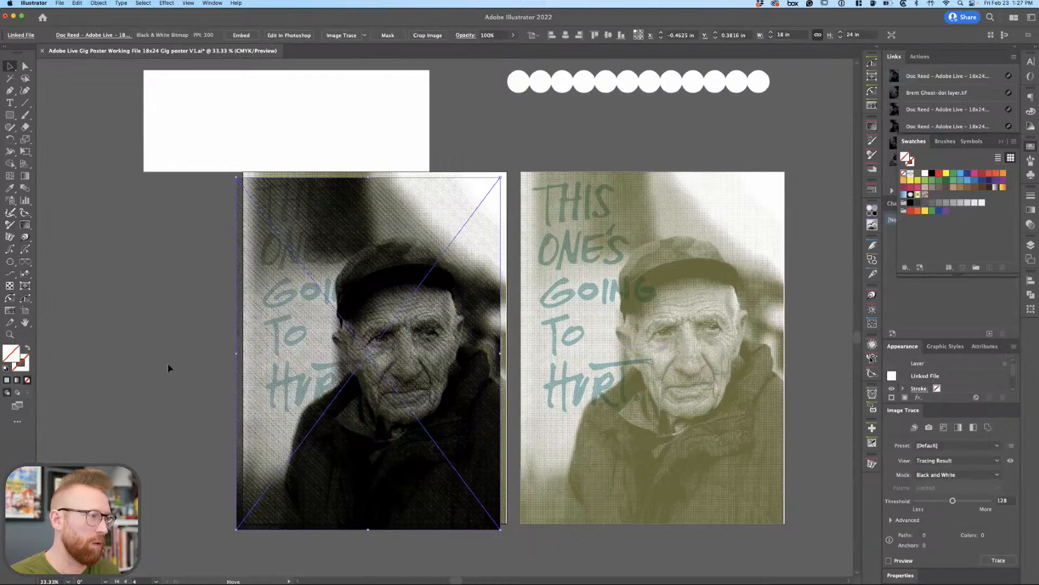
Delete the olive portrait from the duplicate artboard and align the line-halftone portrait to the artboard at X 0, Y 0.
{"action": "mouse_move", "coordinate": [504, 393]}
{"action": "left_mouse_down"}
{"action": "mouse_move", "coordinate": [464, 396]}
{"action": "mouse_move", "coordinate": [504, 394]}
{"action": "left_mouse_up"}
{"action": "key", "text": "Delete"}
{"action": "mouse_move", "coordinate": [162, 388]}
{"action": "left_mouse_down"}
{"action": "mouse_move", "coordinate": [250, 372]}
{"action": "mouse_move", "coordinate": [432, 374]}
{"action": "left_mouse_up"}
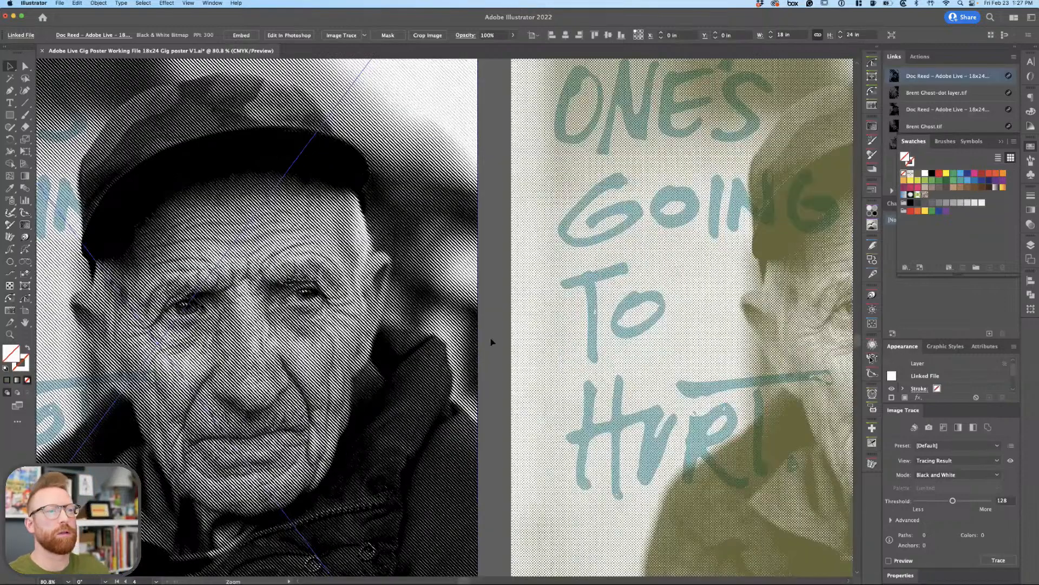
Compare the line-halftone portrait with the olive dot version up close, and check the source photo on Adobe Stock in the browser.
{"action": "scroll", "coordinate": [487, 343], "scroll_direction": "up", "scroll_amount": 3}
{"action": "key", "text": "shift+super+a"}
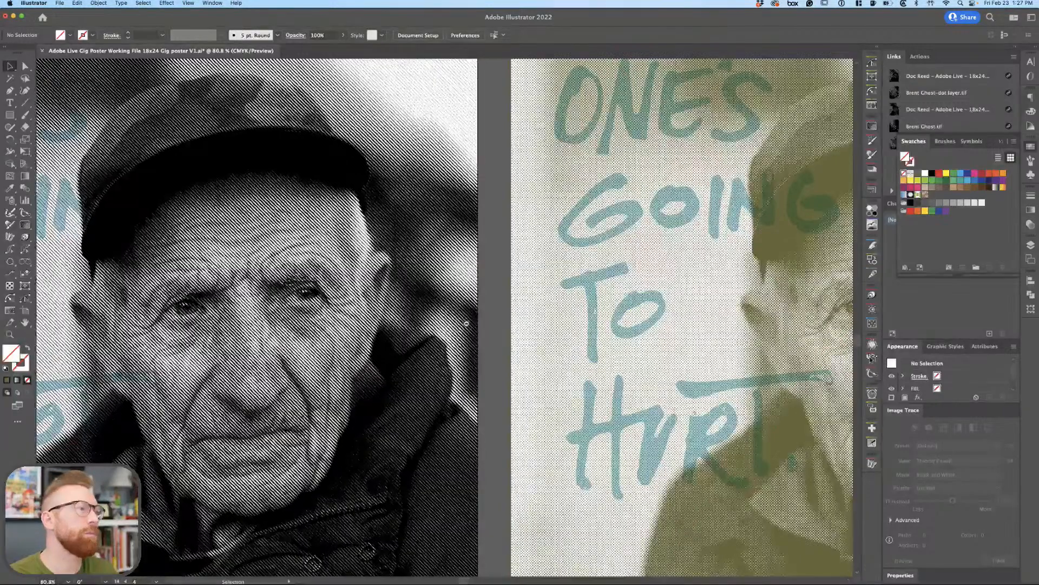
{"action": "key", "text": "super+alt+space"}
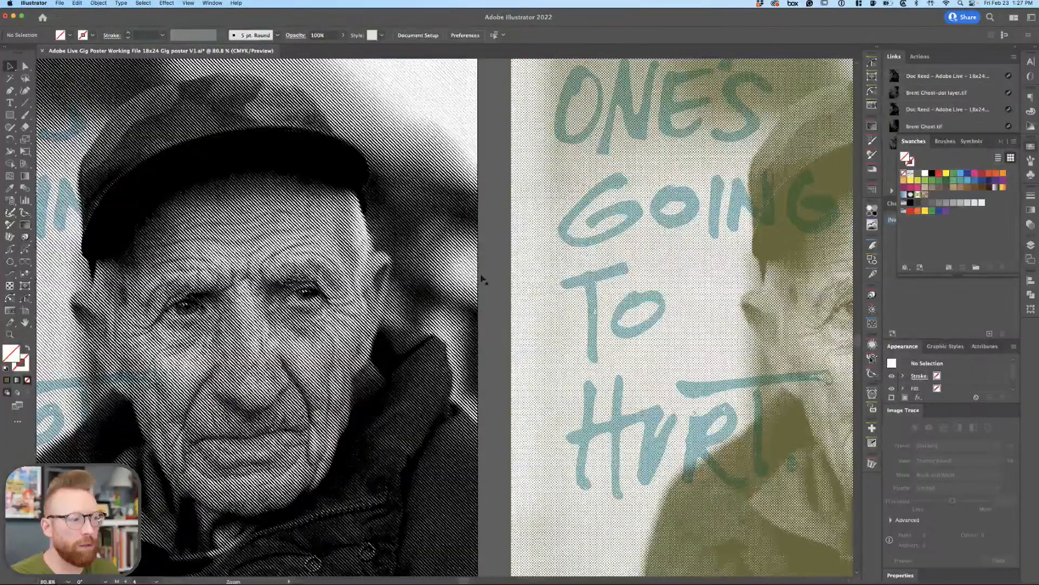
{"action": "left_click", "coordinate": [476, 302], "text": "alt+super"}
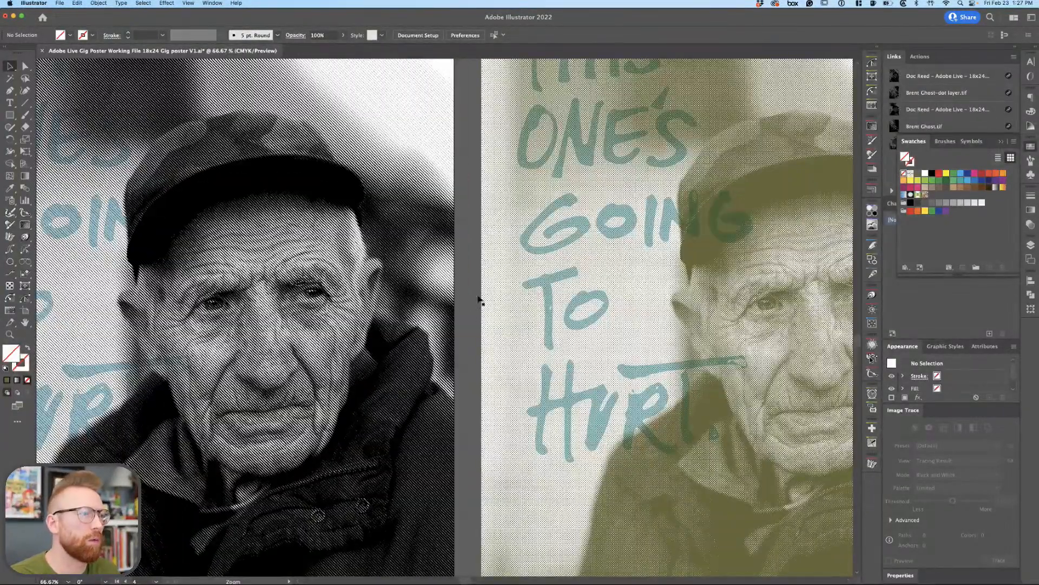
{"action": "scroll", "coordinate": [748, 299], "scroll_direction": "left", "scroll_amount": 5}
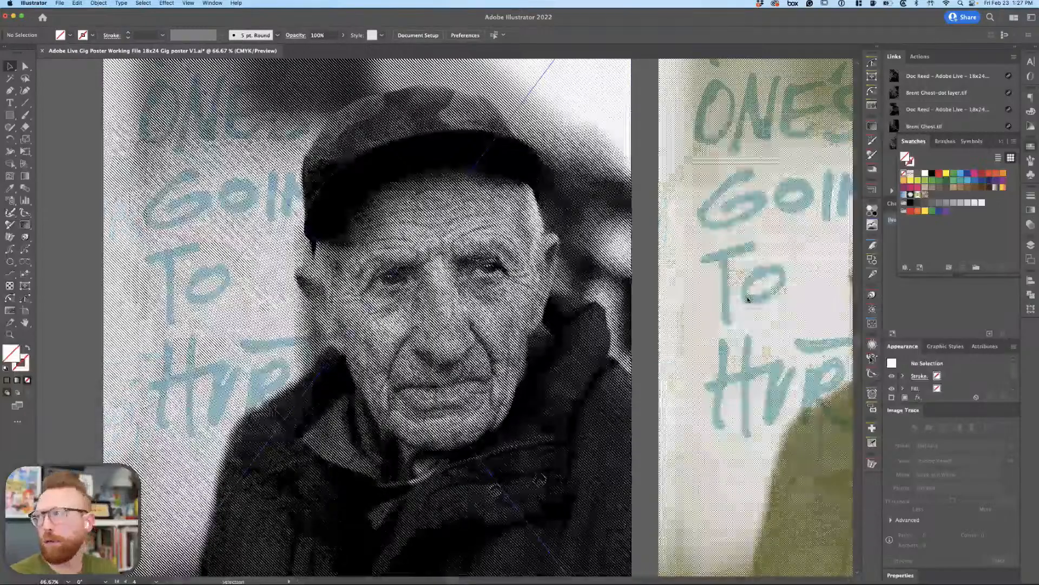
{"action": "left_click", "coordinate": [171, 159]}
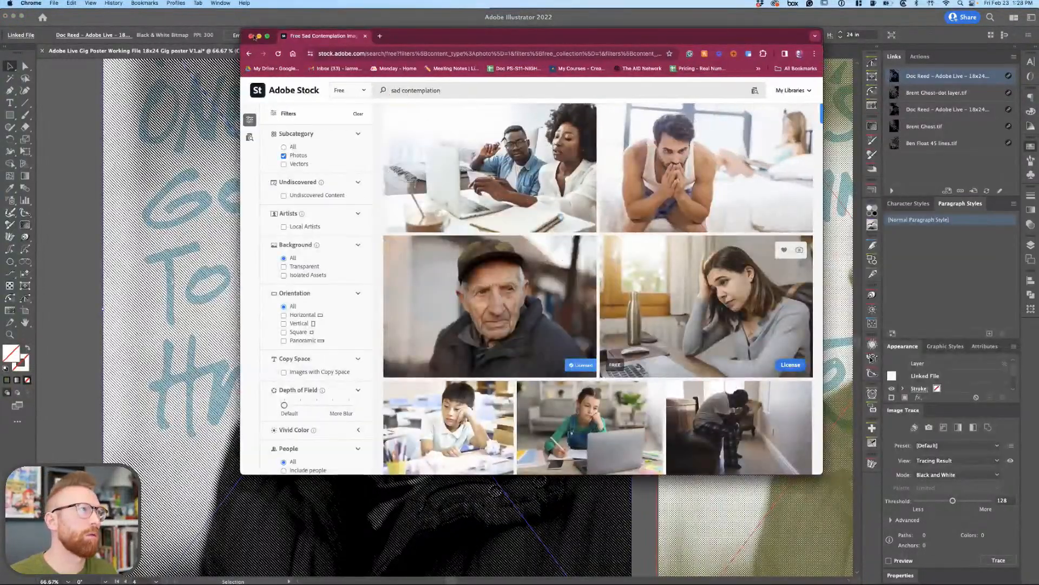
{"action": "left_click", "coordinate": [251, 37]}
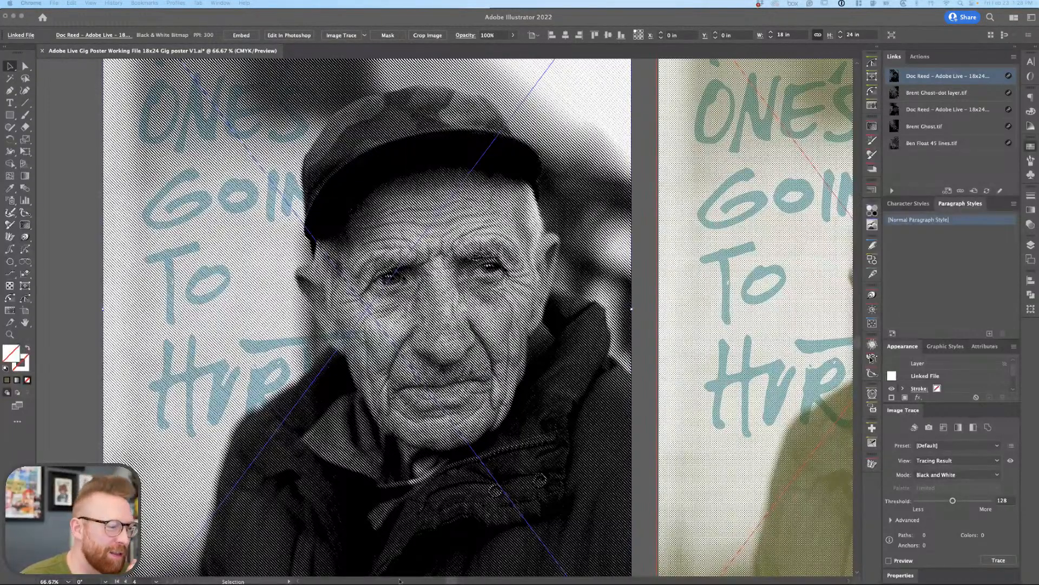
Switch to Photoshop and undo the portrait's last bitmap conversion.
{"action": "left_click", "coordinate": [393, 491]}
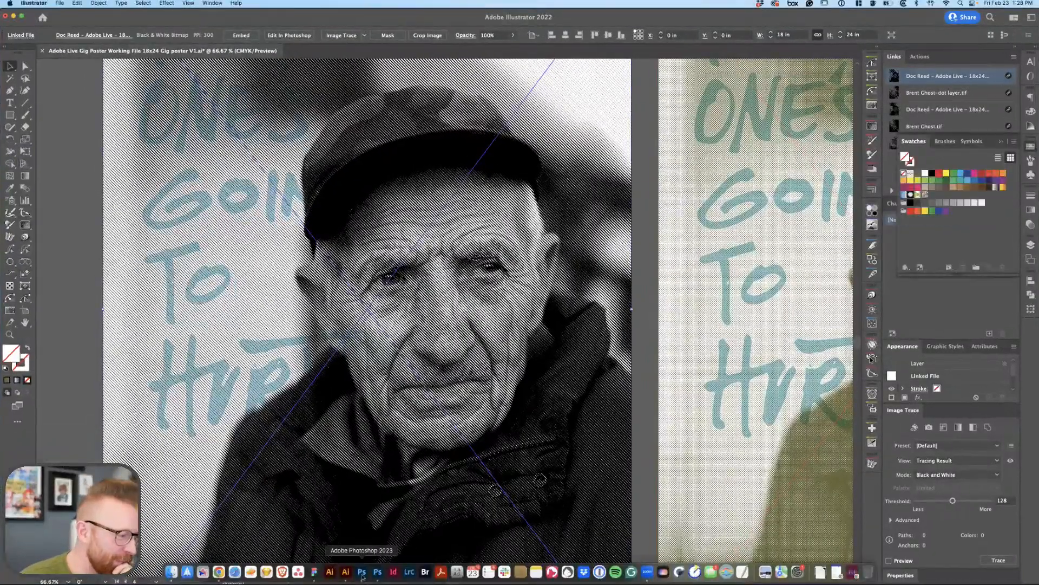
{"action": "left_click", "coordinate": [361, 571]}
{"action": "key", "text": "super+z"}
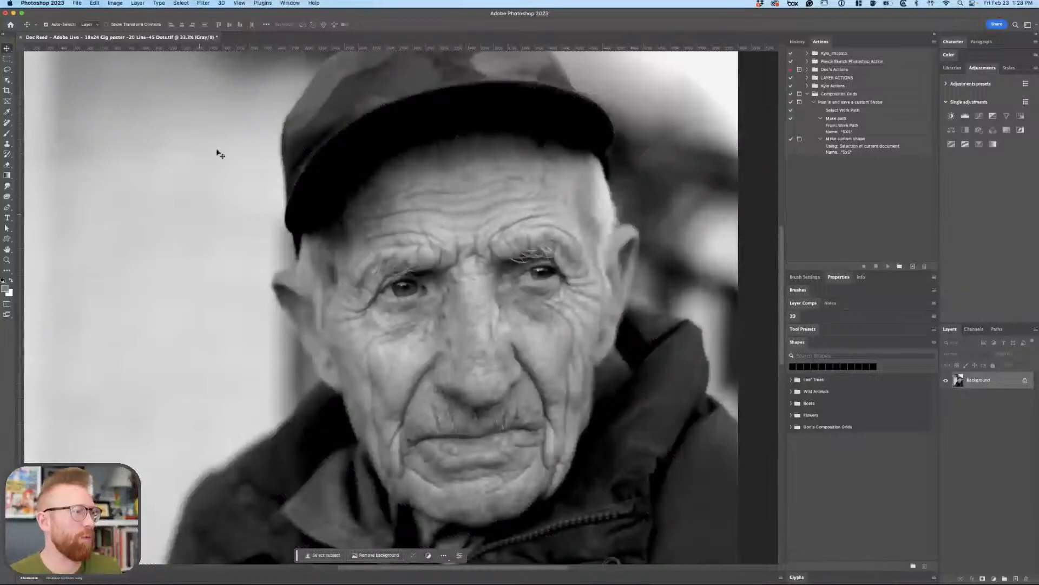
Convert the grayscale portrait to a bitmap with a 5 lines/inch, 45° line halftone screen, and save it as an uncompressed "5 Line-45" TIFF.
{"action": "left_click", "coordinate": [115, 4]}
{"action": "mouse_move", "coordinate": [125, 12]}
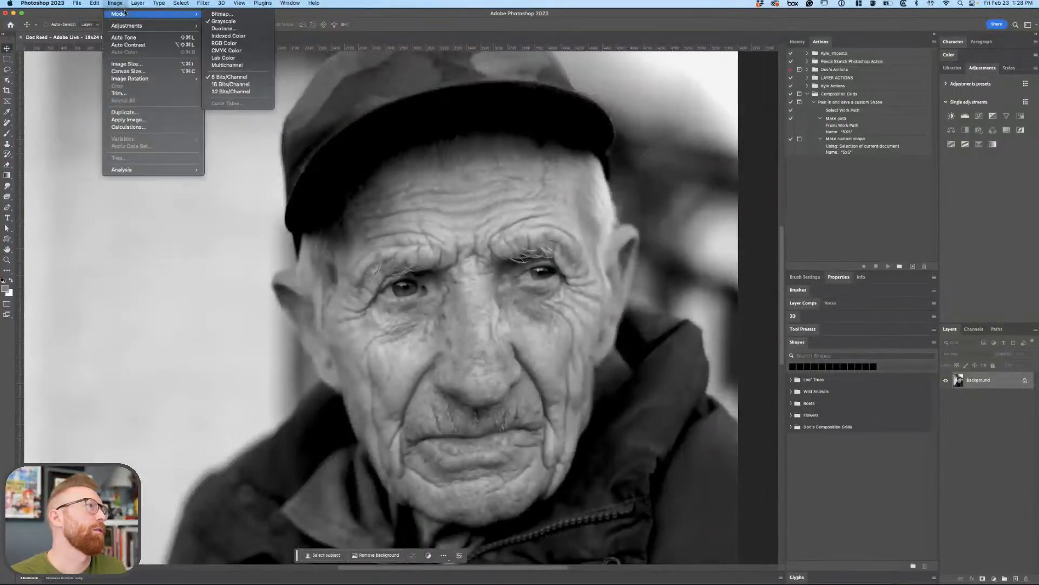
{"action": "left_click", "coordinate": [221, 13]}
{"action": "left_click", "coordinate": [752, 165]}
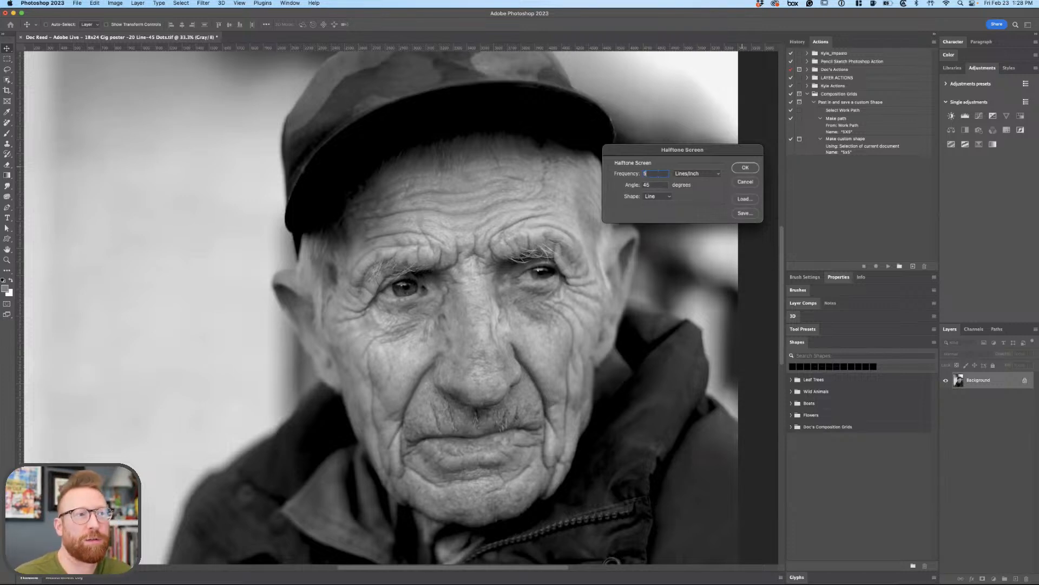
{"action": "type", "text": "5"}
{"action": "left_click", "coordinate": [745, 167]}
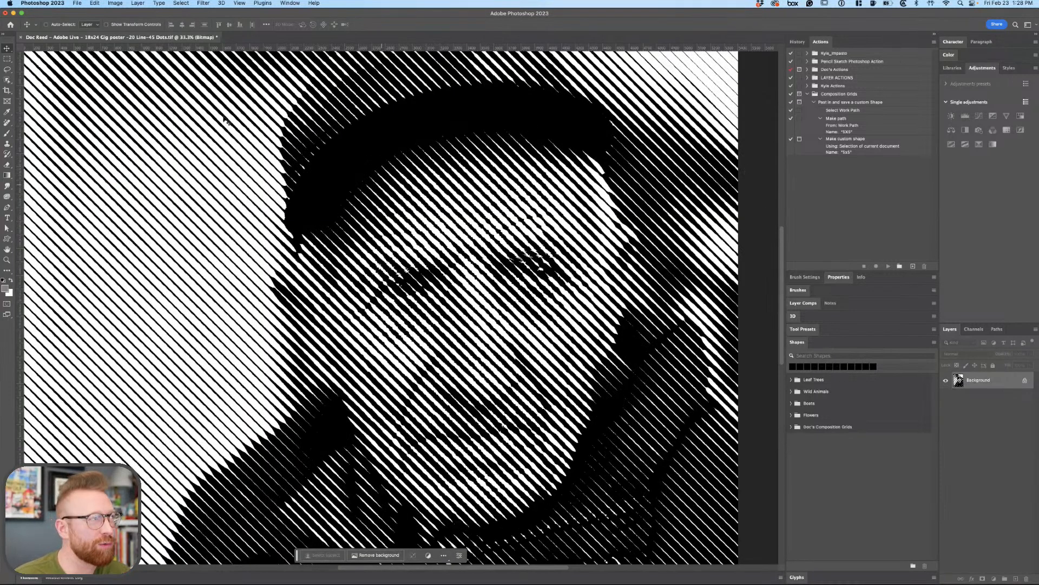
{"action": "key", "text": "super+s"}
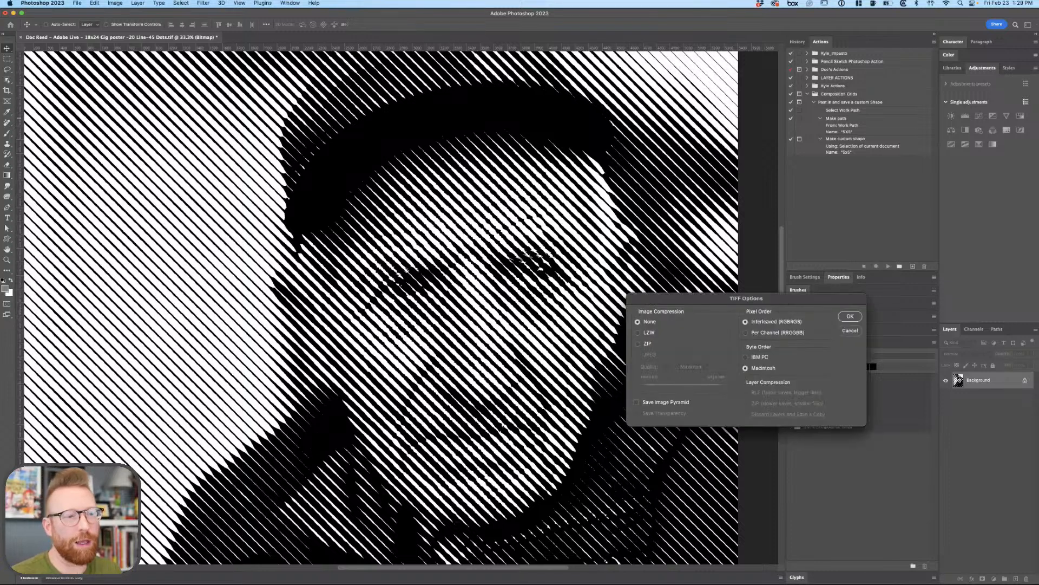
{"action": "left_click", "coordinate": [849, 316]}
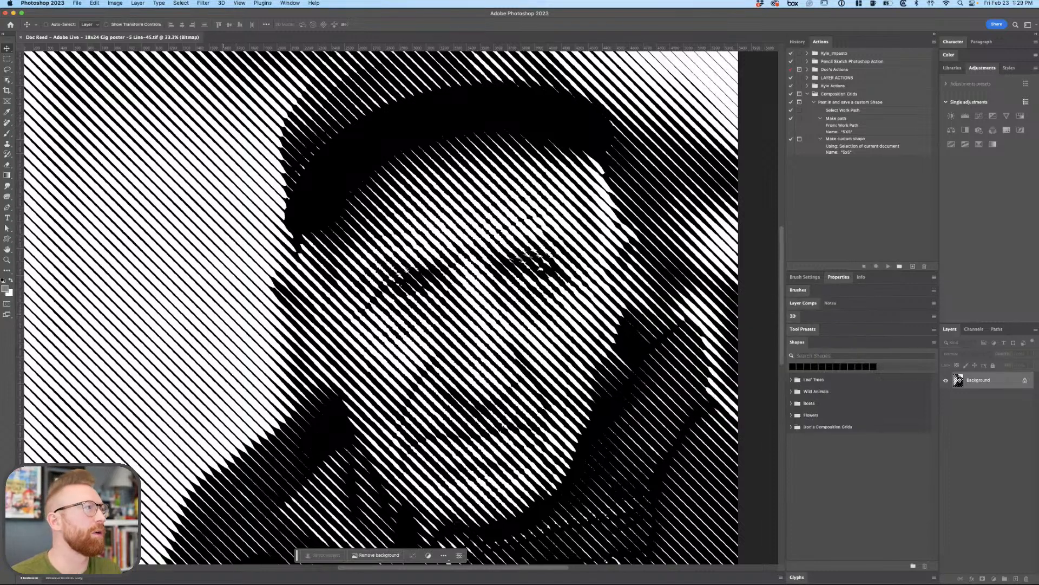
Undo the 5-line conversion and reconvert the portrait to a bitmap with a 10 lines/inch line halftone screen at 45°.
{"action": "left_click", "coordinate": [115, 4]}
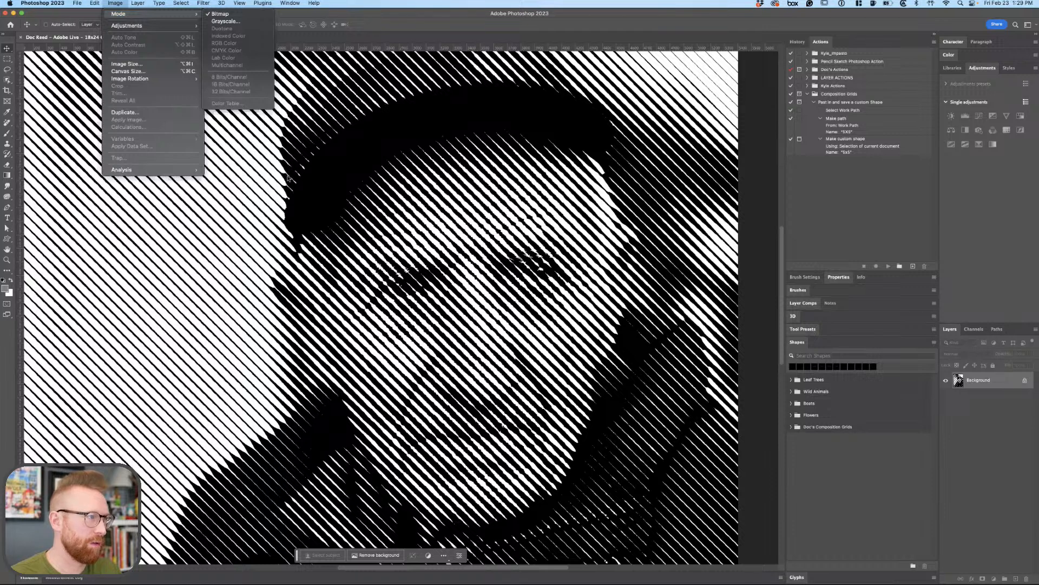
{"action": "key", "text": "super+z"}
{"action": "left_click", "coordinate": [116, 3]}
{"action": "mouse_move", "coordinate": [162, 14]}
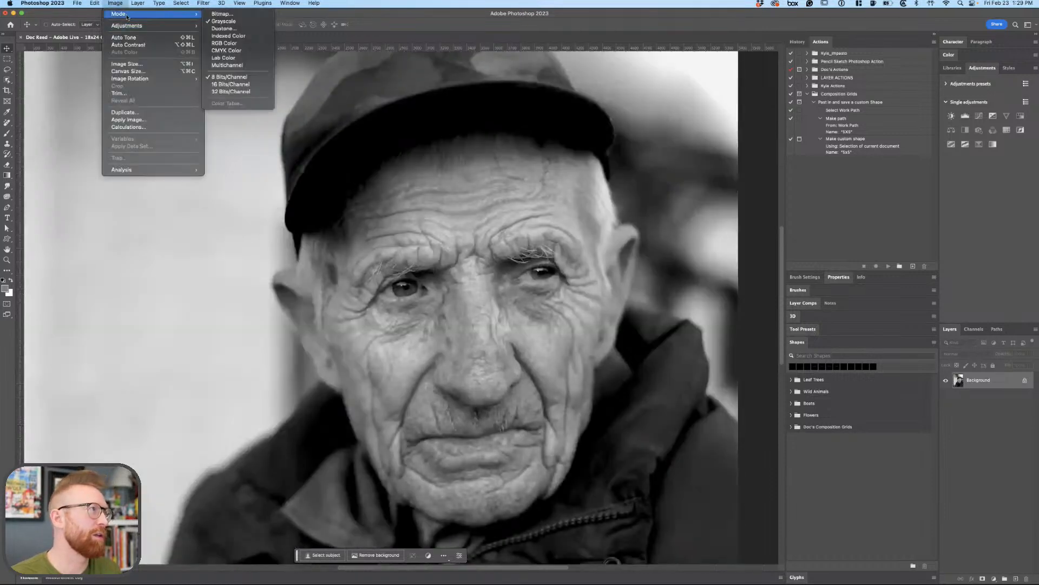
{"action": "left_click", "coordinate": [219, 17]}
{"action": "left_click", "coordinate": [752, 165]}
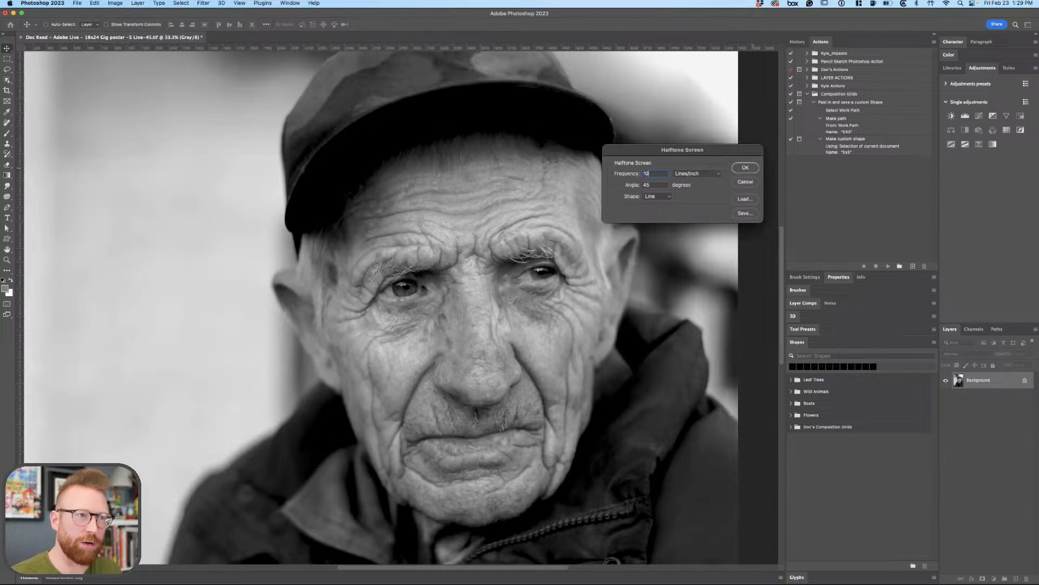
{"action": "key", "text": "Return"}
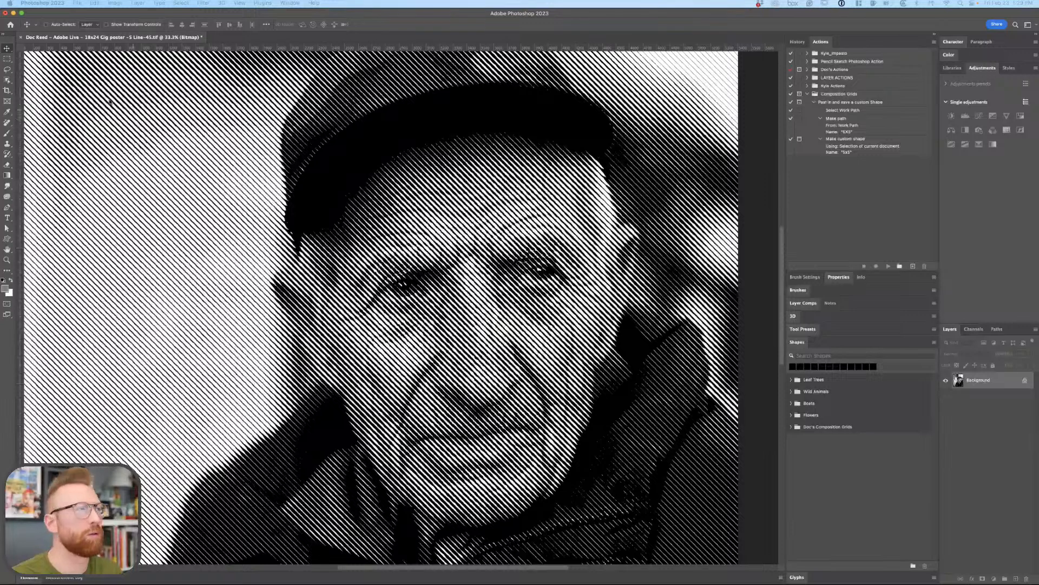
Save the 10-line bitmap as a separate "10 Line-45" TIFF with no image compression.
{"action": "left_click", "coordinate": [115, 4]}
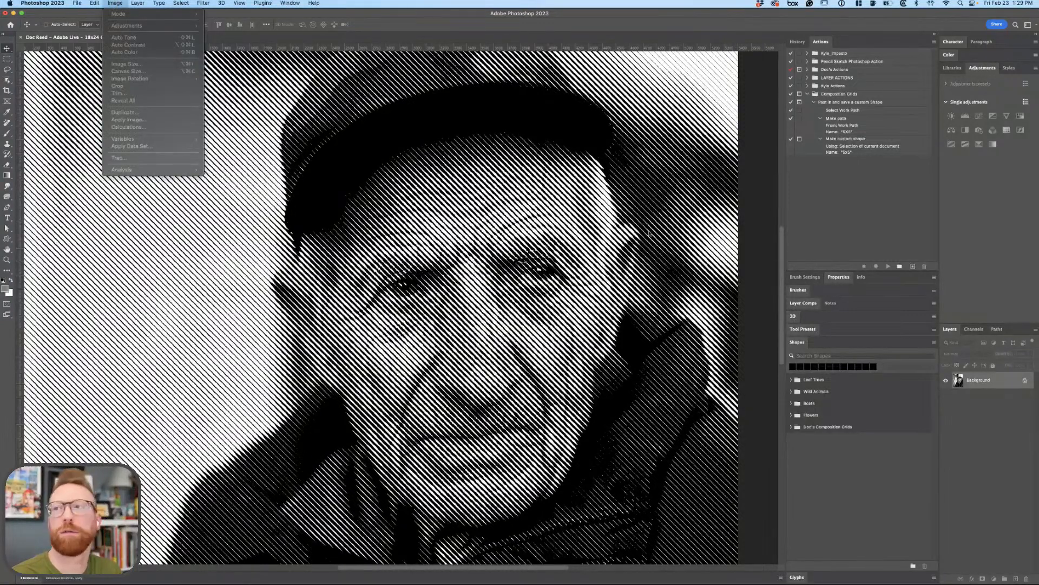
{"action": "key", "text": "super+z"}
{"action": "key", "text": "super+shift+z"}
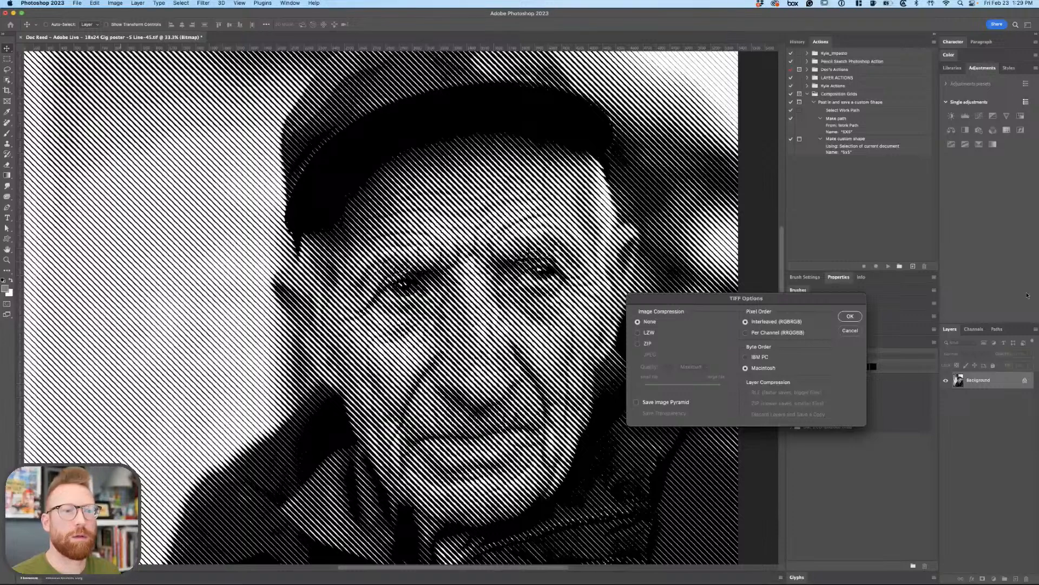
{"action": "left_click", "coordinate": [859, 316]}
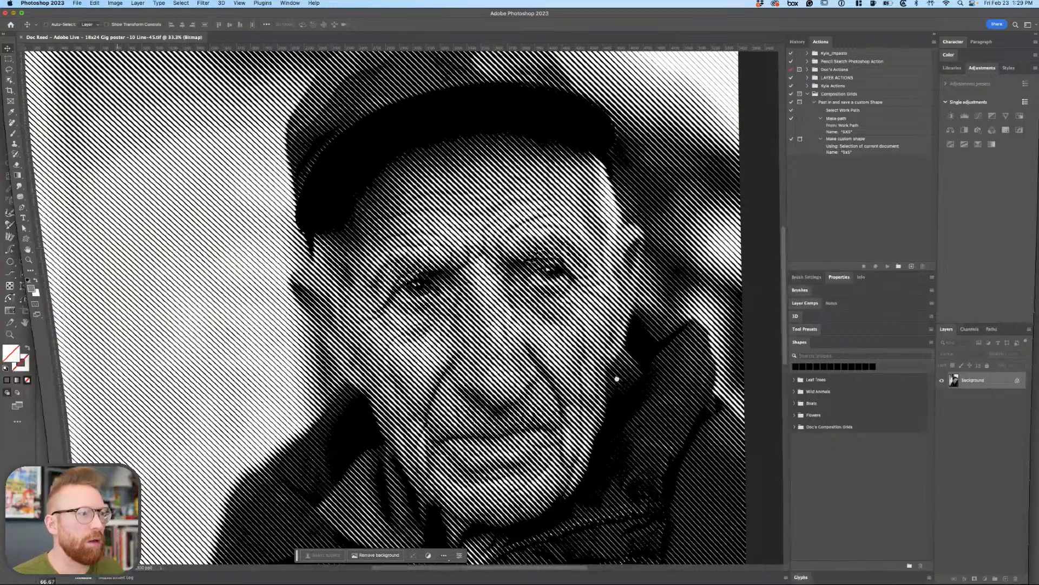
Switch to Illustrator, place the 5-line and 10-line halftone TIFFs, and arrange them side by side to the left of the duplicate artboard.
{"action": "key", "text": "super+0"}
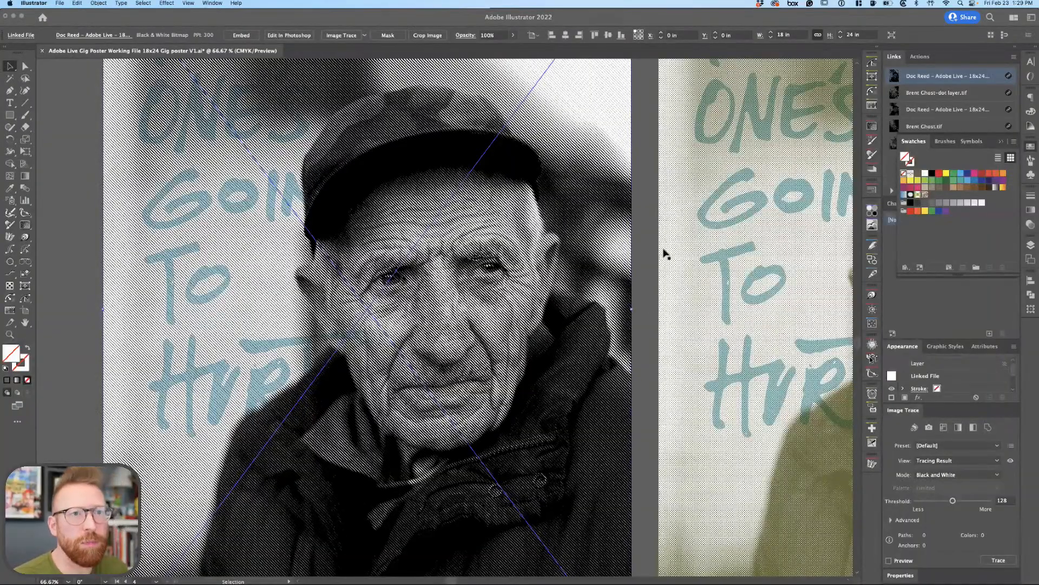
{"action": "scroll", "coordinate": [671, 276], "scroll_direction": "down", "scroll_amount": 1}
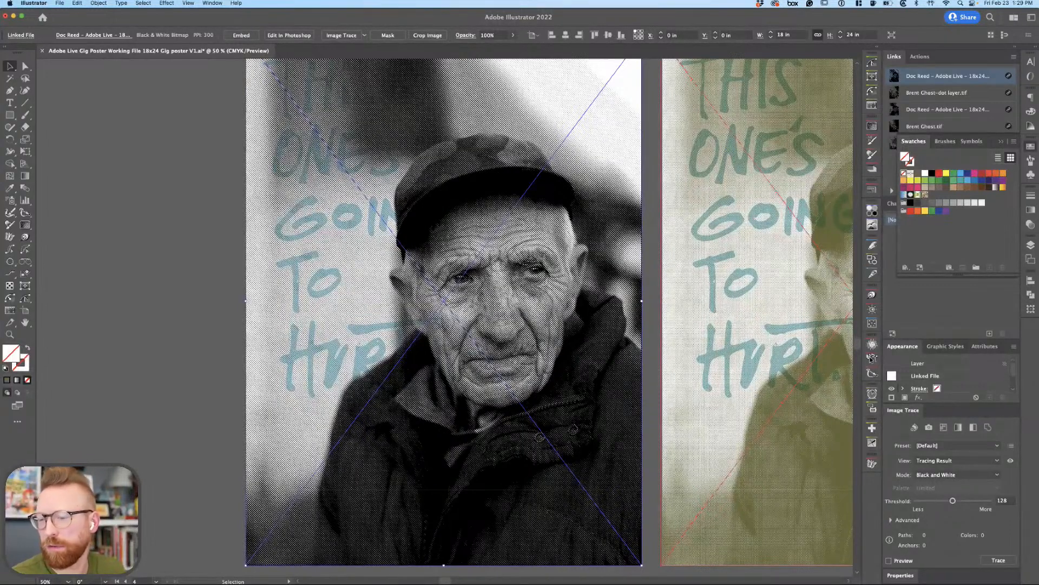
{"action": "key", "text": "super+Tab"}
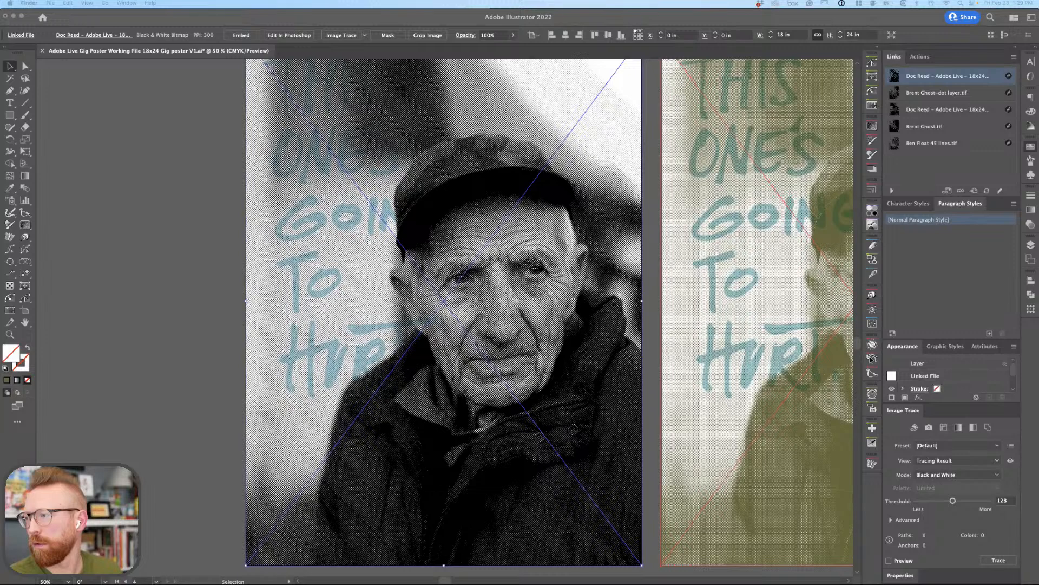
{"action": "left_click_drag", "start_coordinate": [338, 374], "coordinate": [176, 344]}
{"action": "scroll", "coordinate": [399, 381], "scroll_direction": "left", "scroll_amount": 10}
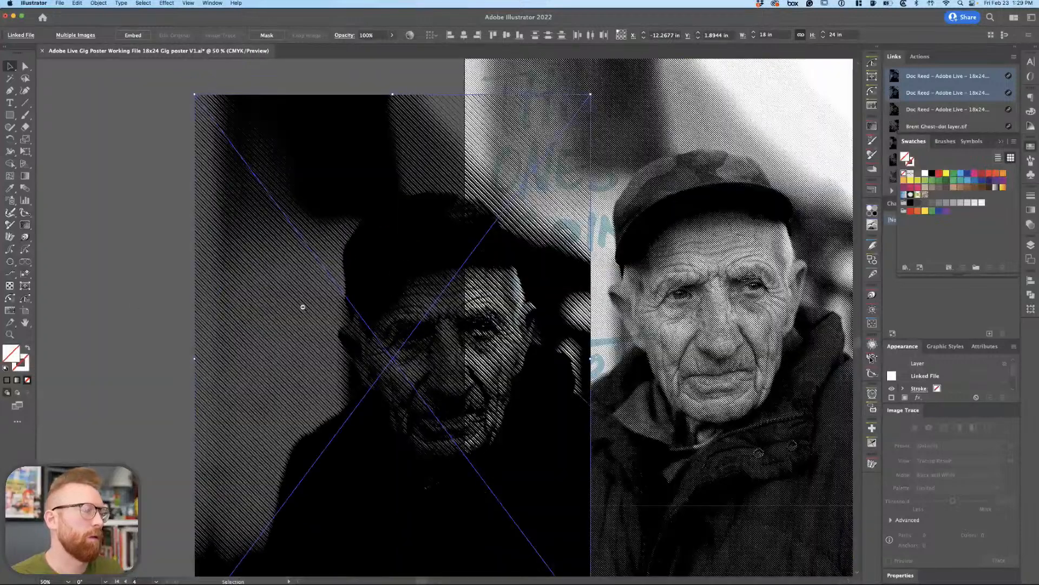
{"action": "key", "text": "super+minus"}
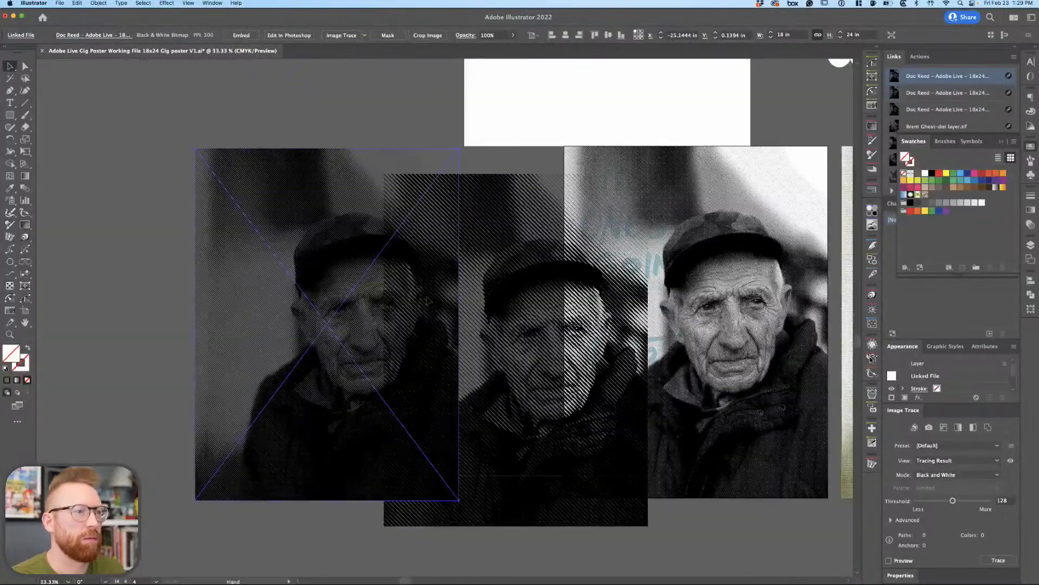
{"action": "left_click_drag", "start_coordinate": [432, 301], "coordinate": [277, 306]}
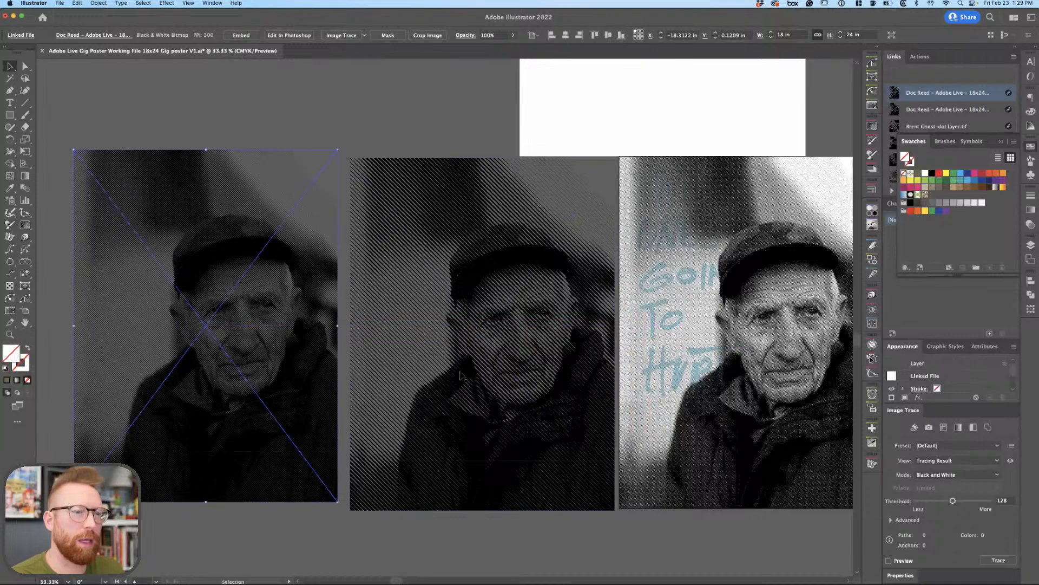
Replace the poster's dot halftone with the 10-line halftone portrait, placed behind the lettering at X 0 in, Y 0 in.
{"action": "left_click", "coordinate": [483, 535]}
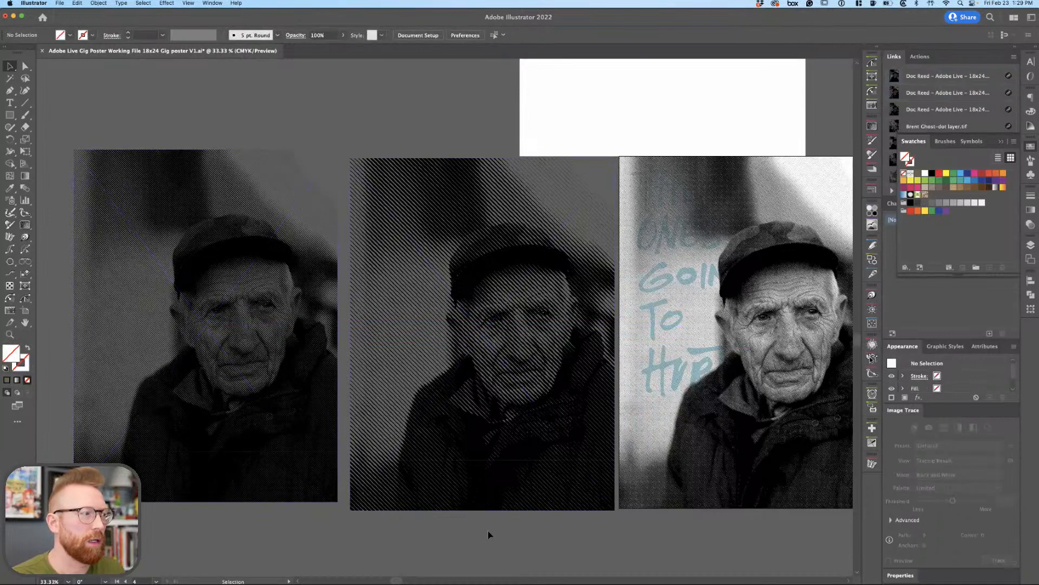
{"action": "key", "text": "z"}
{"action": "left_click", "coordinate": [585, 360], "text": "alt"}
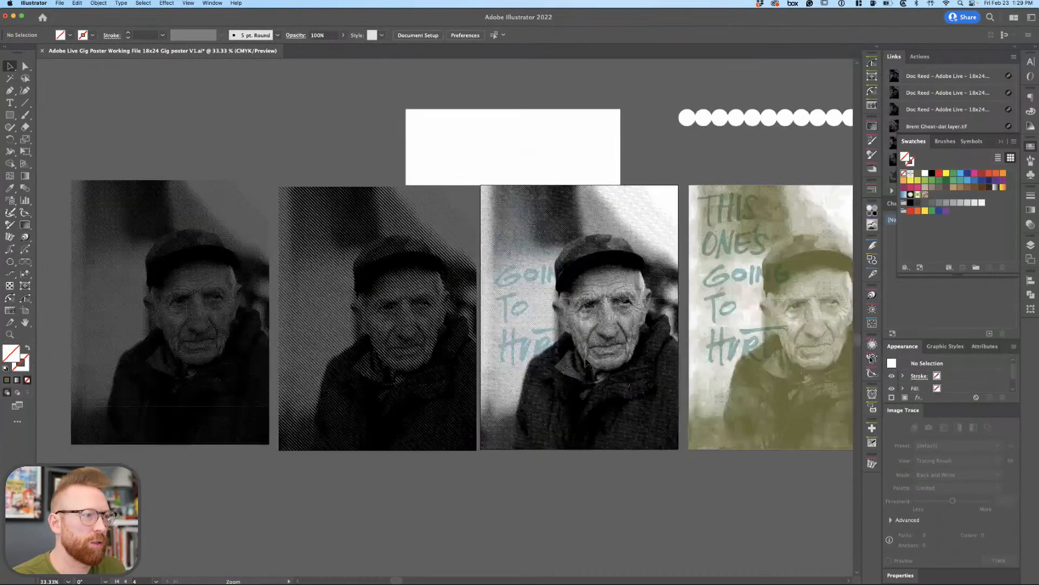
{"action": "scroll", "coordinate": [569, 363], "scroll_direction": "right", "scroll_amount": 3}
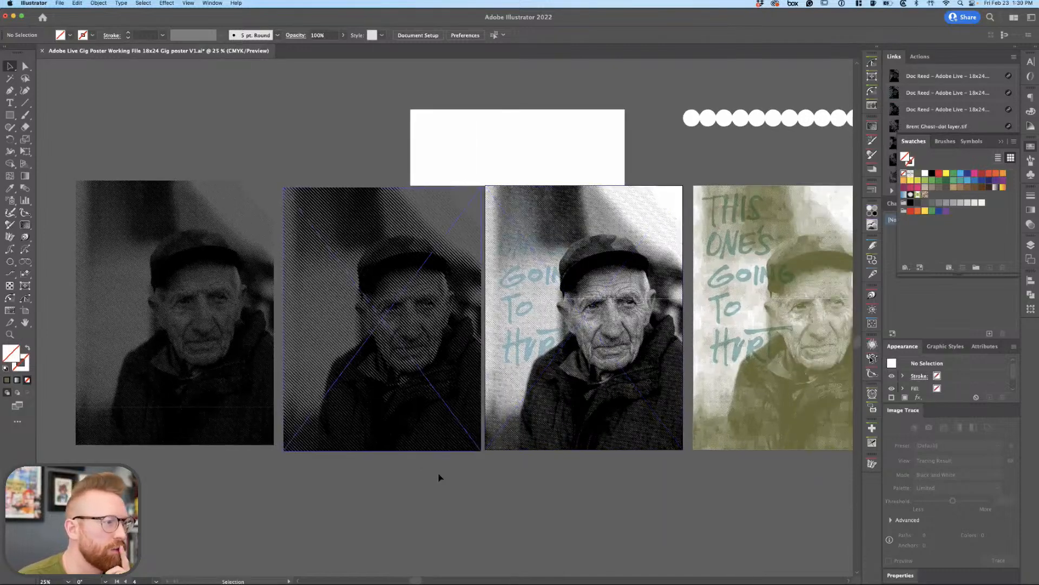
{"action": "left_click", "coordinate": [628, 368]}
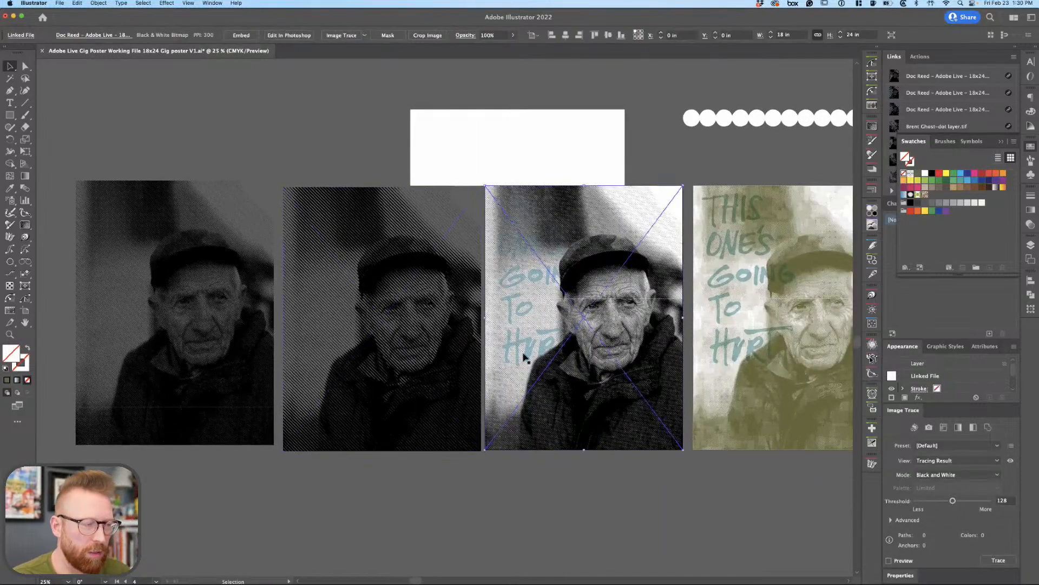
{"action": "left_click_drag", "start_coordinate": [527, 353], "coordinate": [615, 331]}
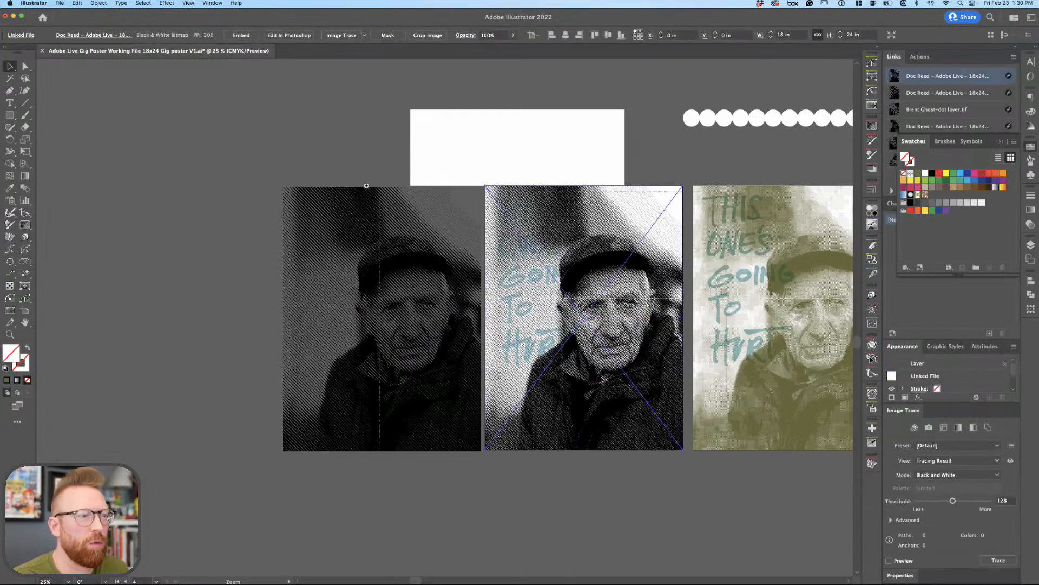
Inspect the 10-line halftone on the poster, and move the 5-line halftone farther away to the left of the artboard.
{"action": "left_click", "coordinate": [566, 307]}
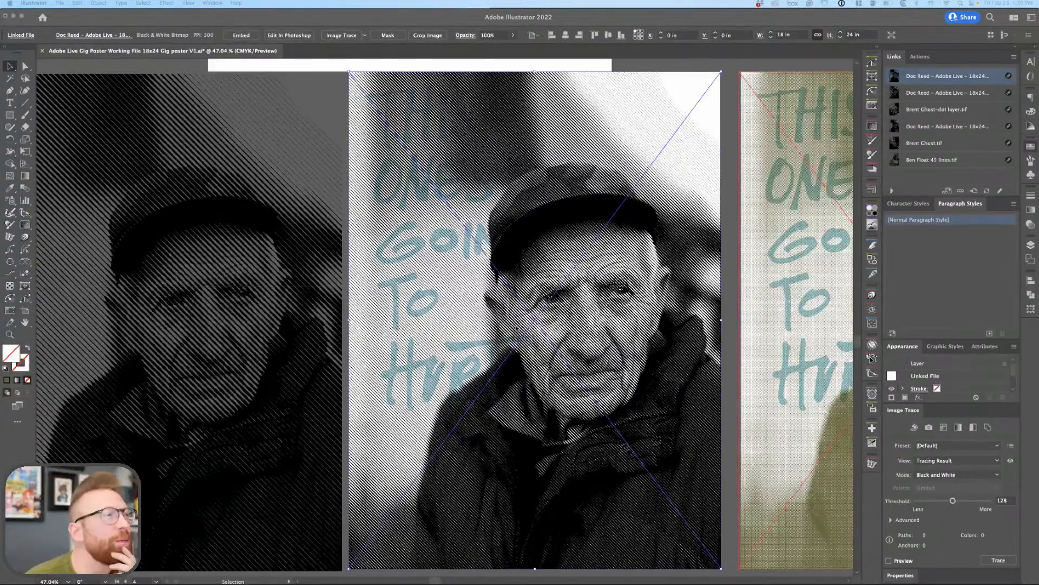
{"action": "left_click", "coordinate": [439, 295]}
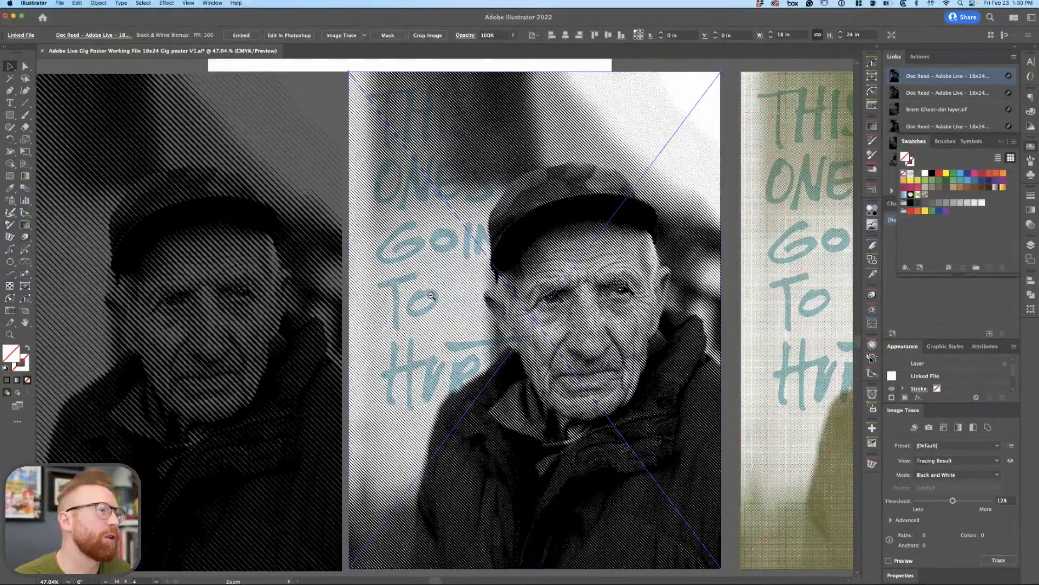
{"action": "key", "text": "super+minus"}
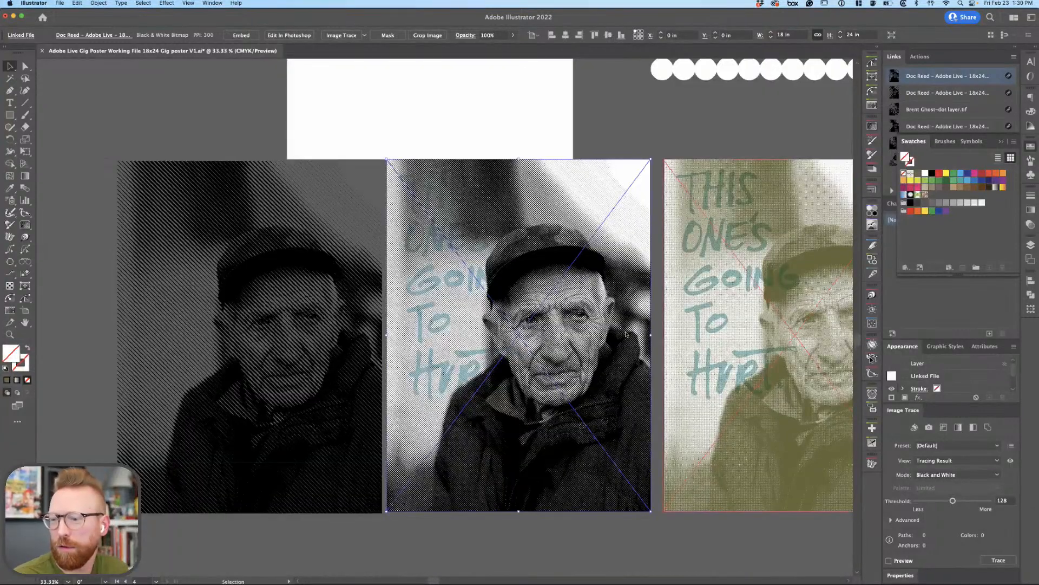
{"action": "key", "text": "super+Tab"}
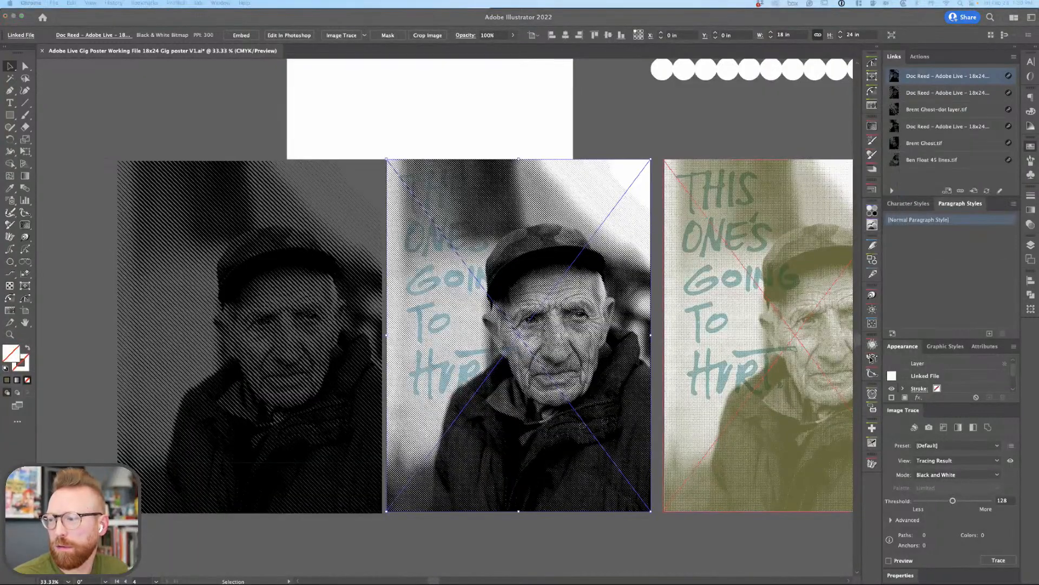
{"action": "left_click", "coordinate": [294, 153]}
{"action": "left_click", "coordinate": [288, 165], "text": "shift"}
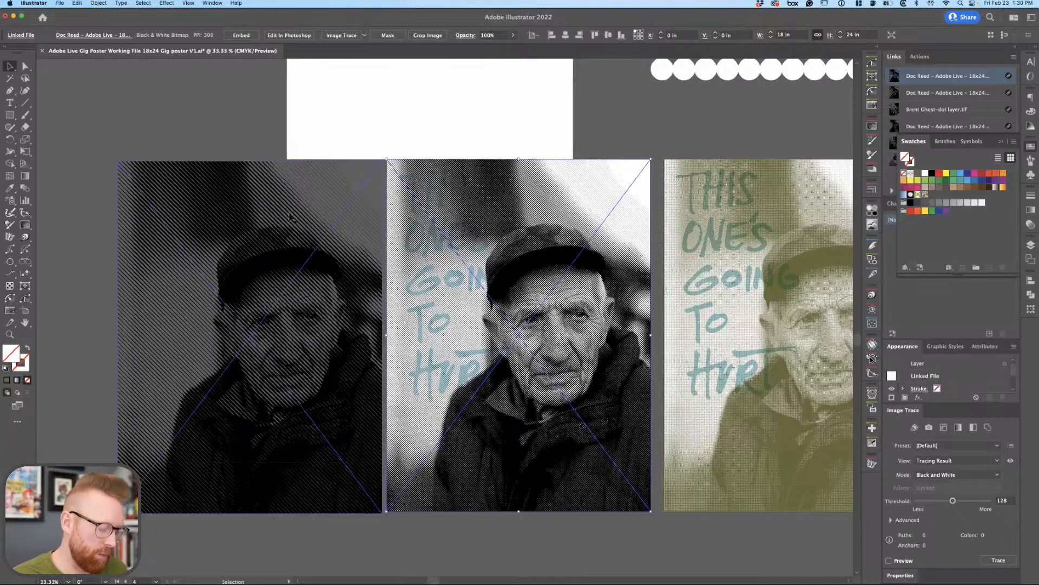
{"action": "left_click", "coordinate": [290, 216]}
{"action": "key", "text": "super+minus"}
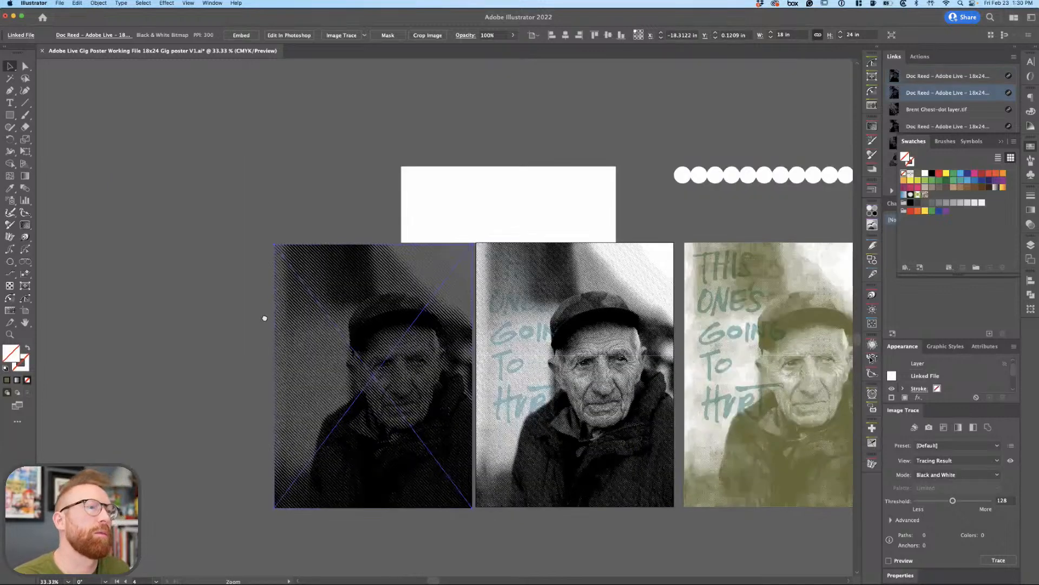
{"action": "key", "text": "super+z"}
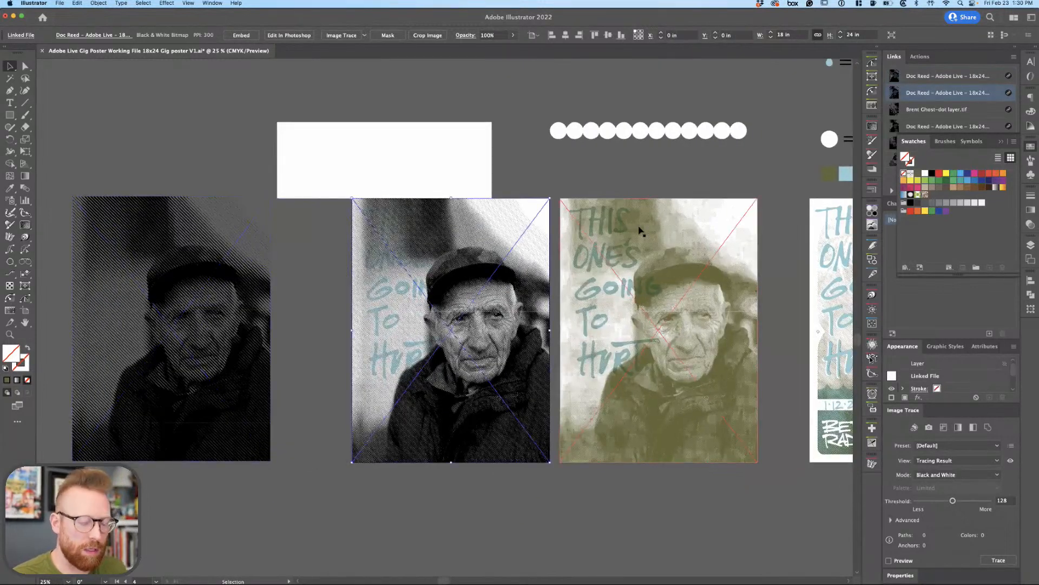
Recolor the poster's 10-line halftone portrait with the olive green sampled from the poster's color squares.
{"action": "key", "text": "i"}
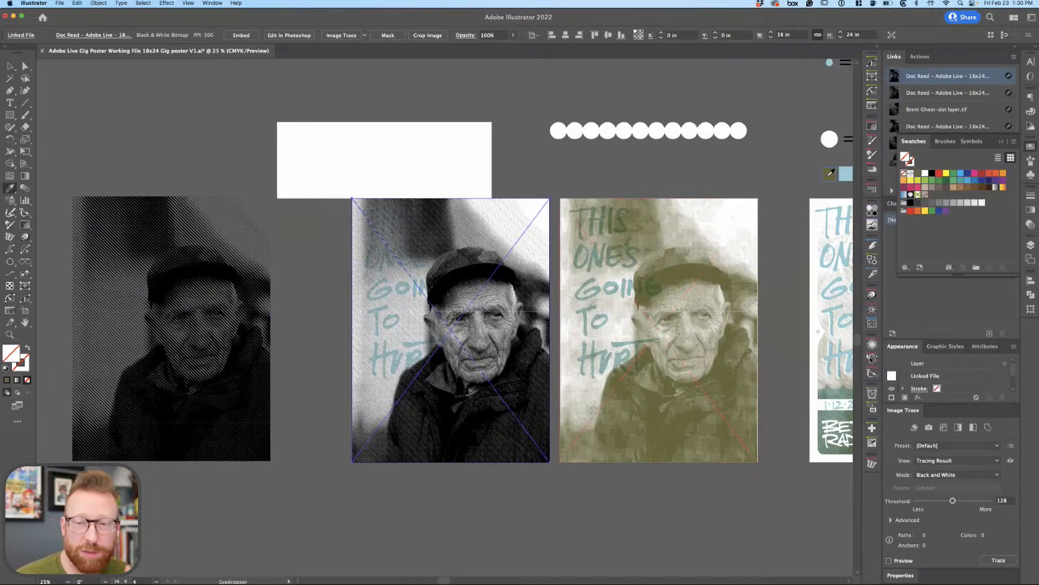
{"action": "left_click", "coordinate": [827, 176]}
{"action": "key", "text": "v"}
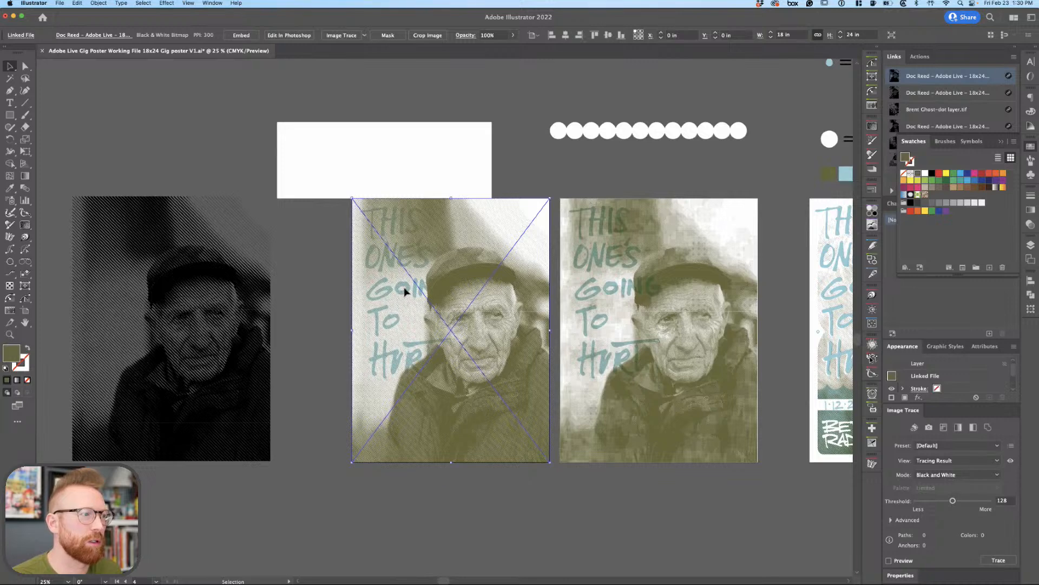
{"action": "left_click", "coordinate": [413, 304], "text": "shift"}
{"action": "left_click", "coordinate": [531, 216]}
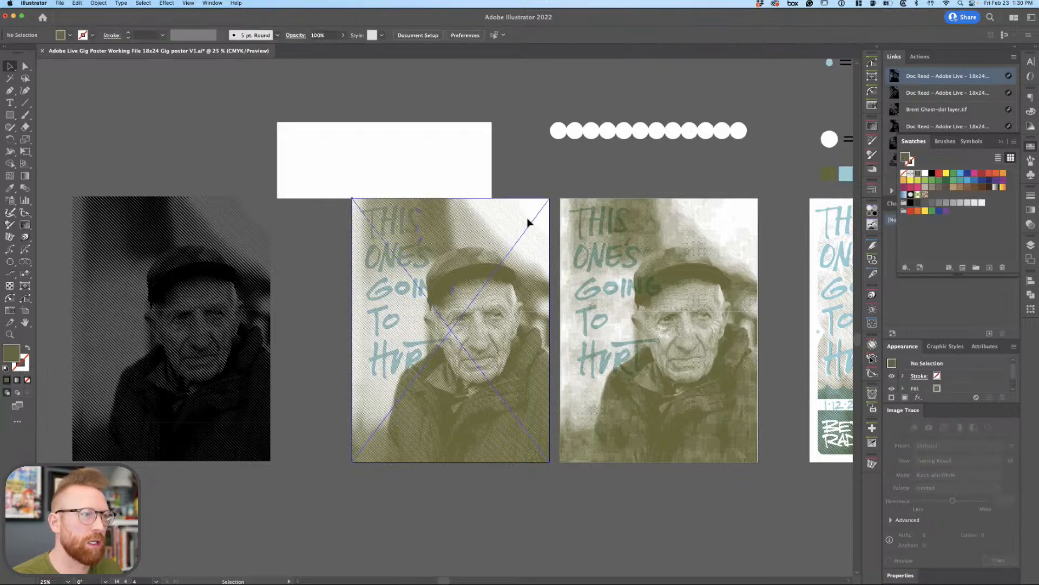
Recolor the "This One's Going To Hurt." lettering over the 10-line portrait to white.
{"action": "left_click", "coordinate": [413, 249]}
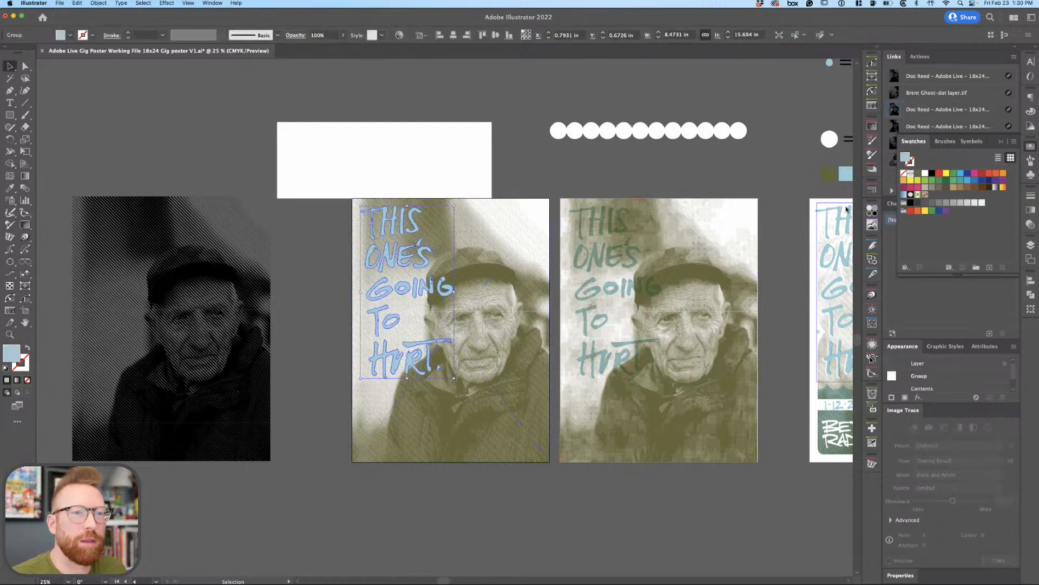
{"action": "left_click", "coordinate": [924, 174]}
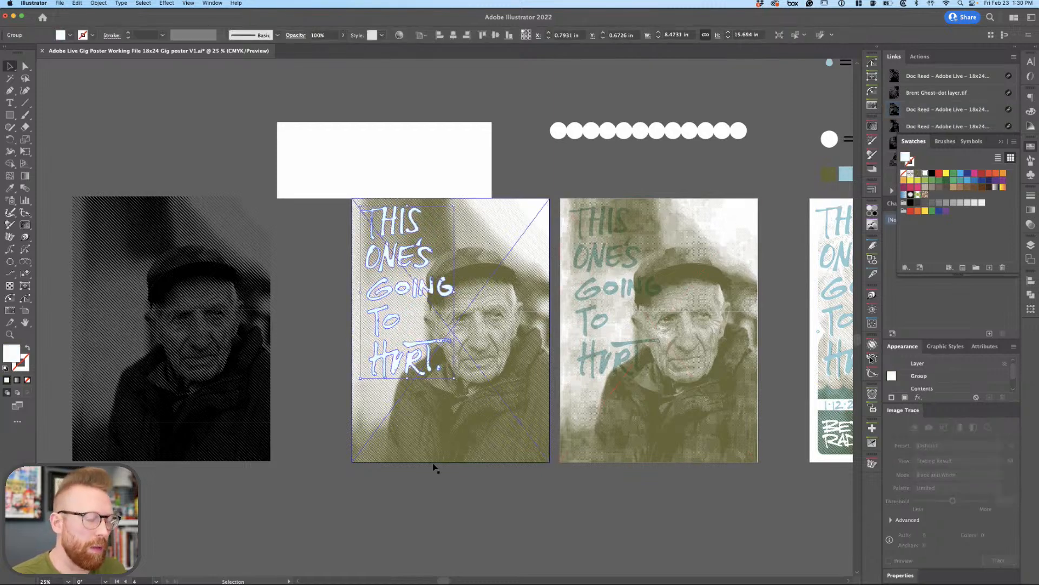
{"action": "left_click", "coordinate": [428, 509]}
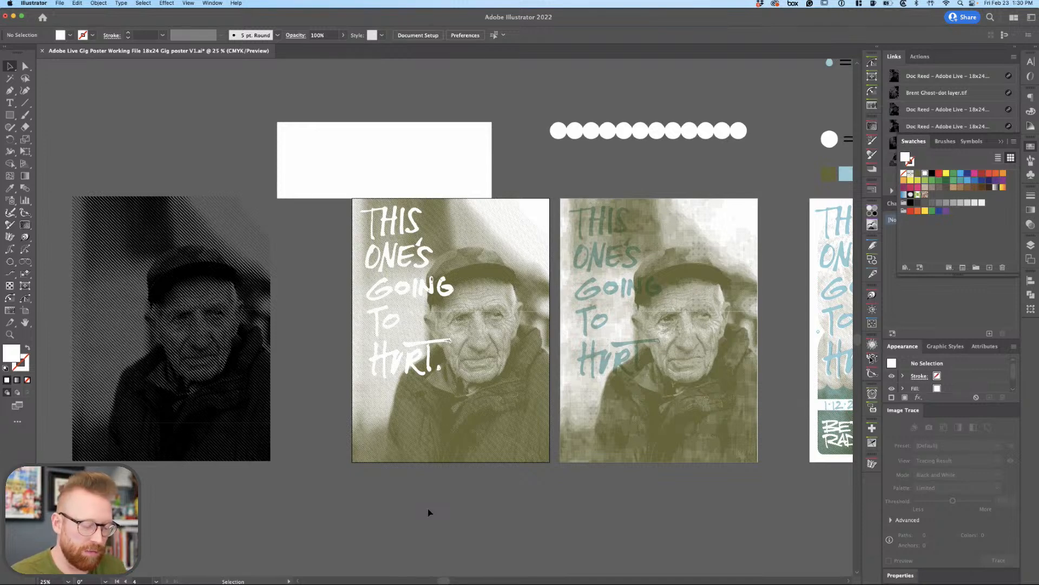
{"action": "key", "text": "a"}
{"action": "left_click_drag", "start_coordinate": [325, 232], "coordinate": [511, 355]}
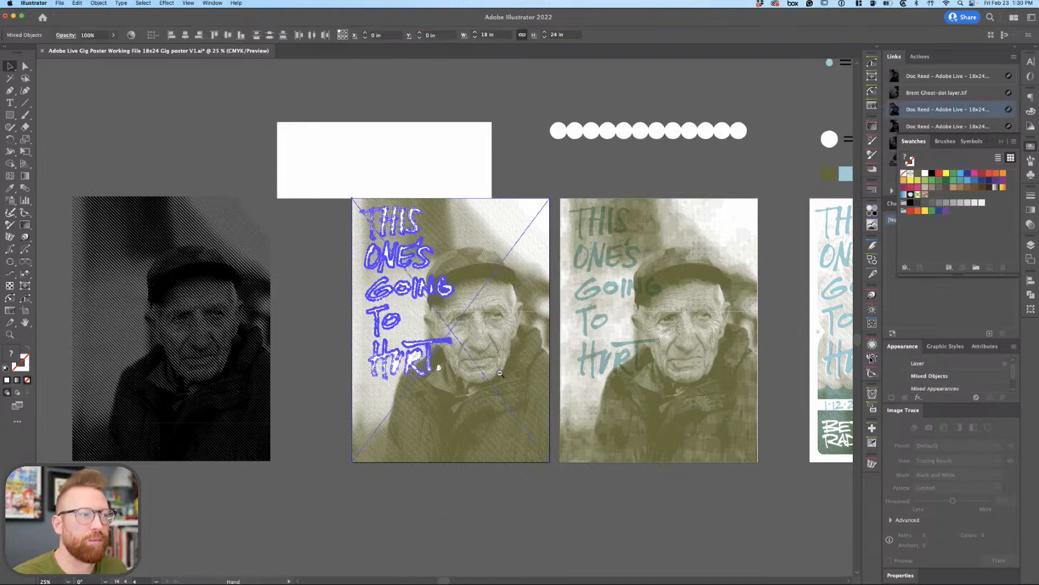
{"action": "left_click", "coordinate": [359, 343]}
{"action": "key", "text": "z"}
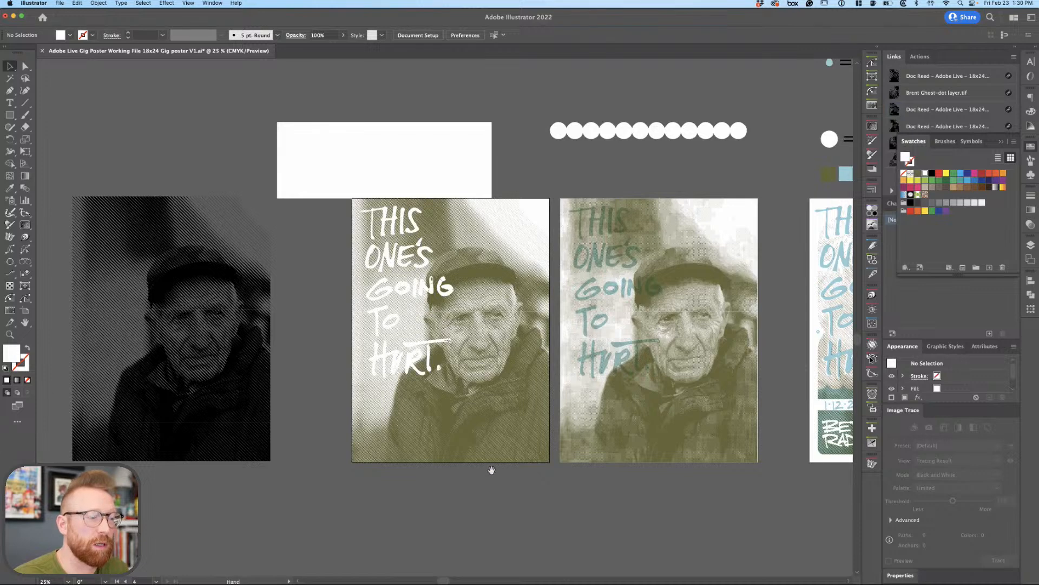
Expand the workspace to show the full layer list, and toggle Layer 4's visibility to check which artwork it holds.
{"action": "left_click_drag", "start_coordinate": [489, 471], "coordinate": [498, 489]}
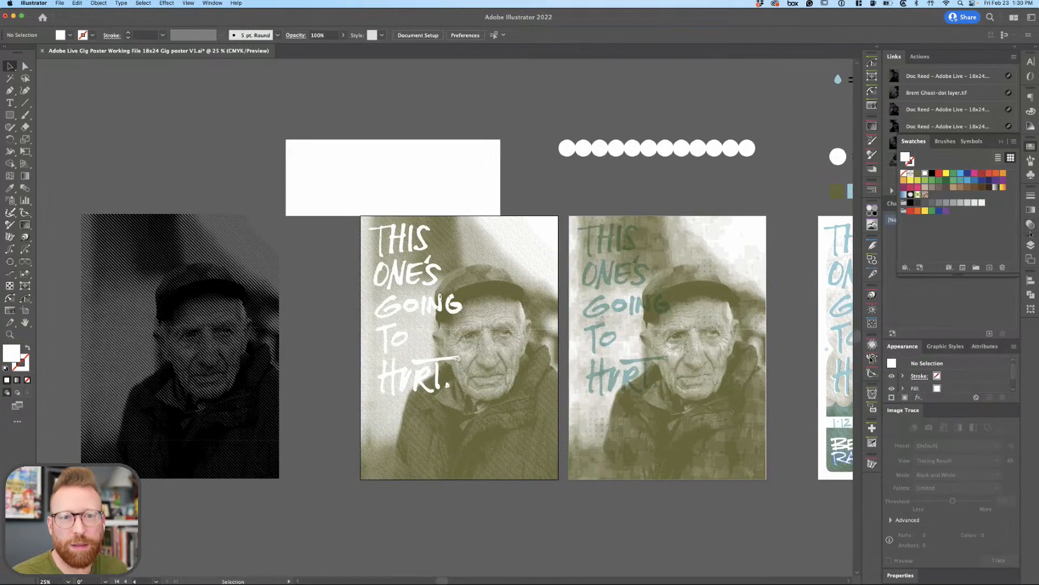
{"action": "left_click", "coordinate": [1030, 245]}
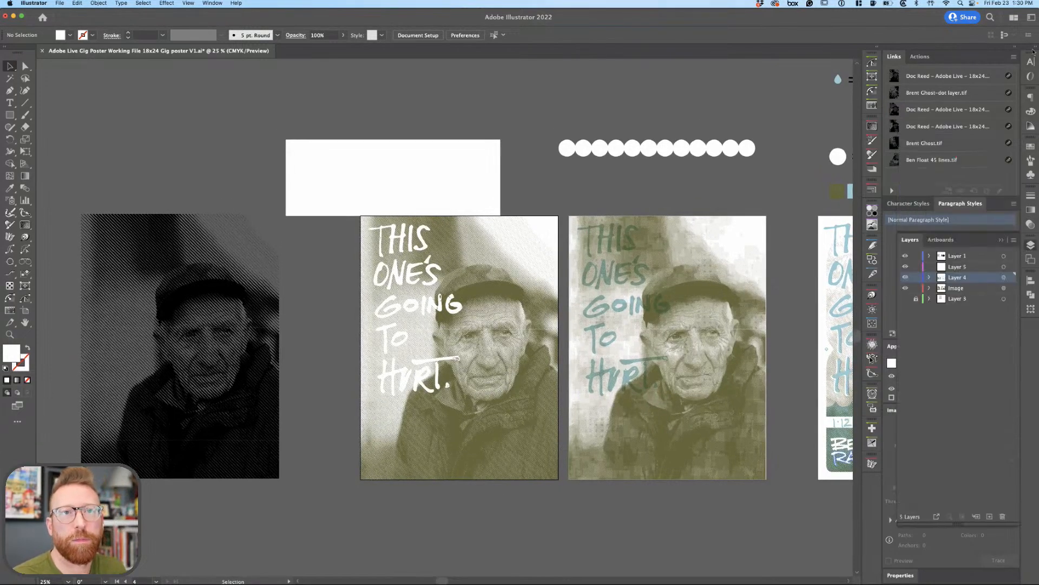
{"action": "left_click", "coordinate": [1035, 48]}
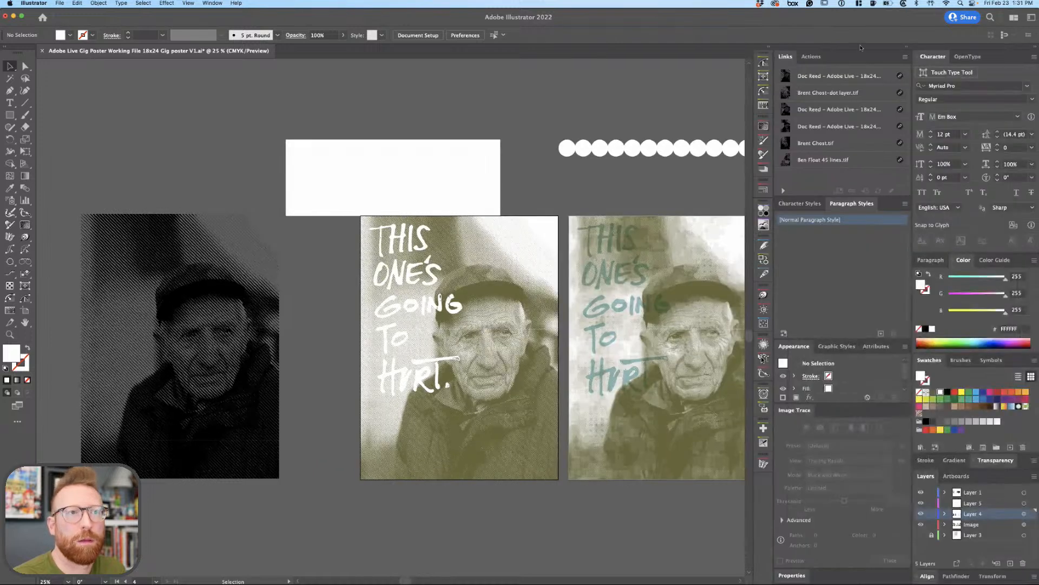
{"action": "left_click", "coordinate": [904, 48]}
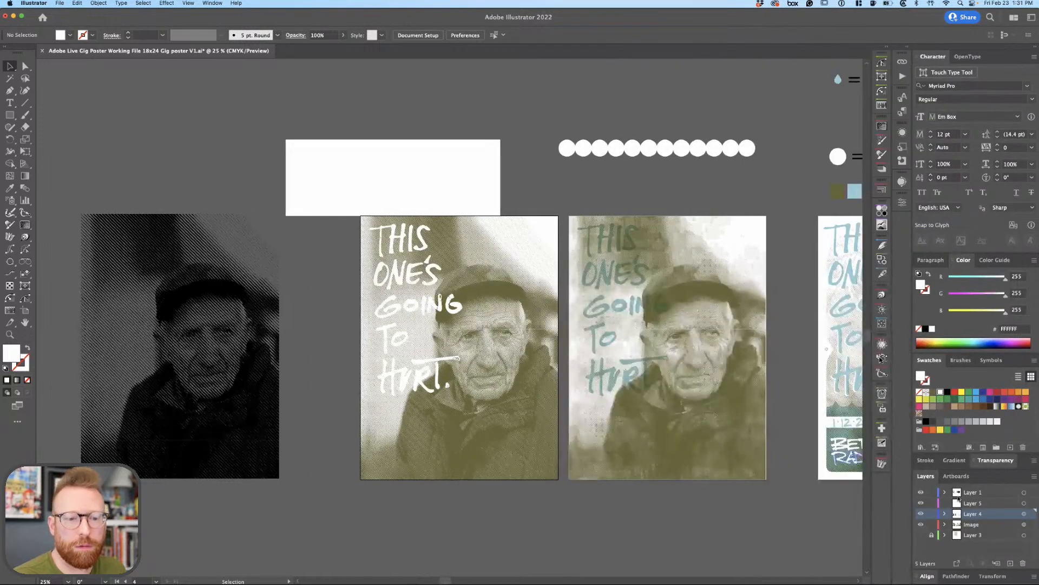
{"action": "left_click", "coordinate": [920, 513]}
{"action": "left_click", "coordinate": [920, 513]}
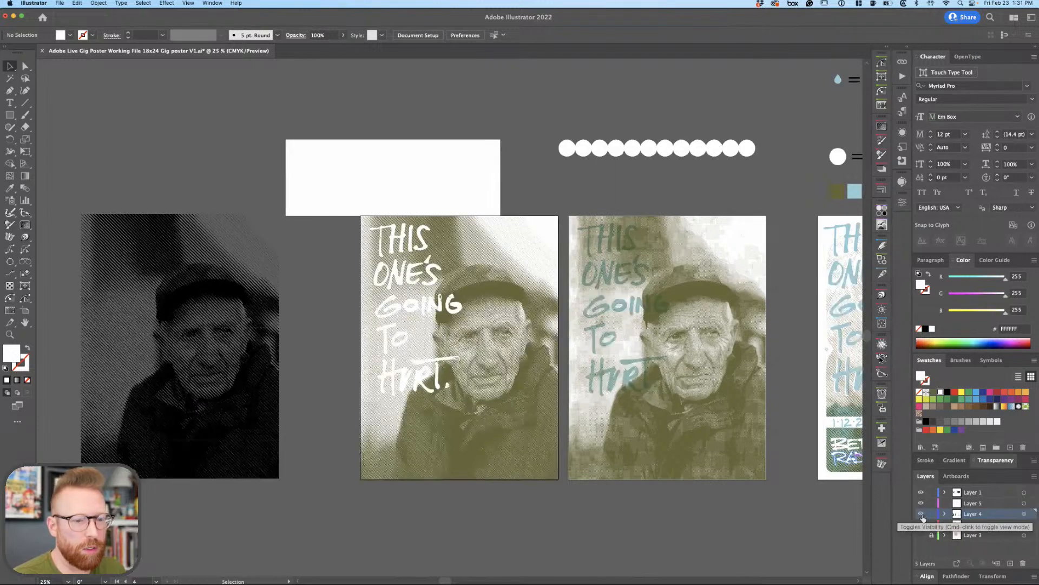
Move the poster's olive halftone portrait and white lettering from Layer 4 to the Image layer.
{"action": "left_click", "coordinate": [371, 313]}
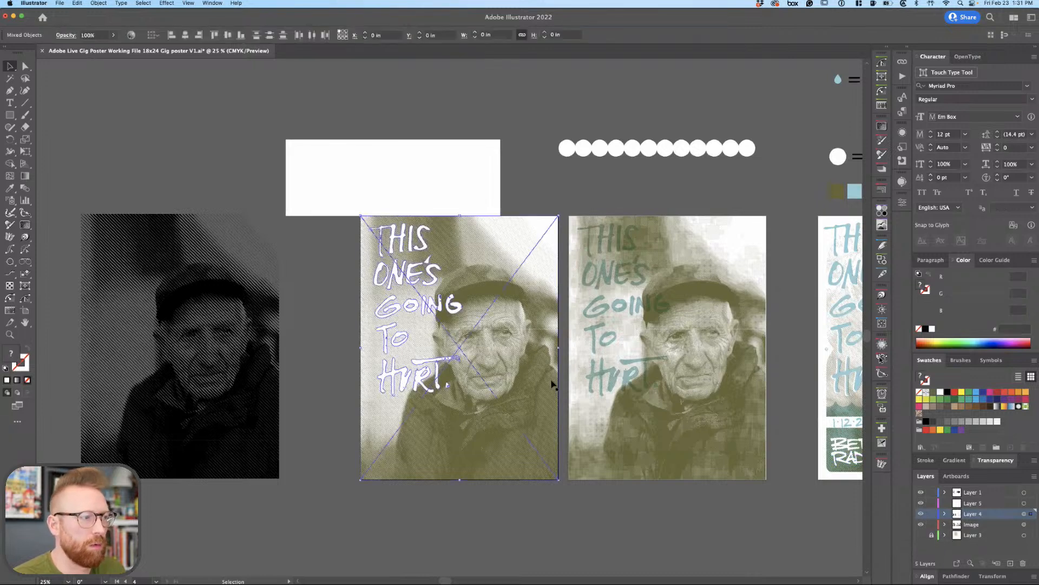
{"action": "left_click_drag", "start_coordinate": [1030, 514], "coordinate": [1028, 524]}
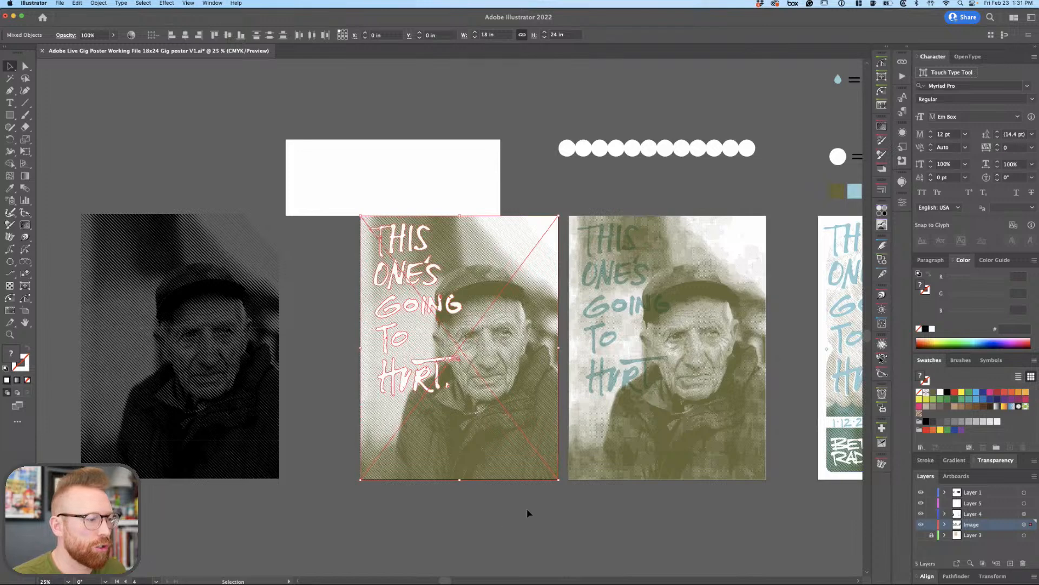
{"action": "left_click_drag", "start_coordinate": [507, 508], "coordinate": [477, 513]}
{"action": "key", "text": "super+shift+a"}
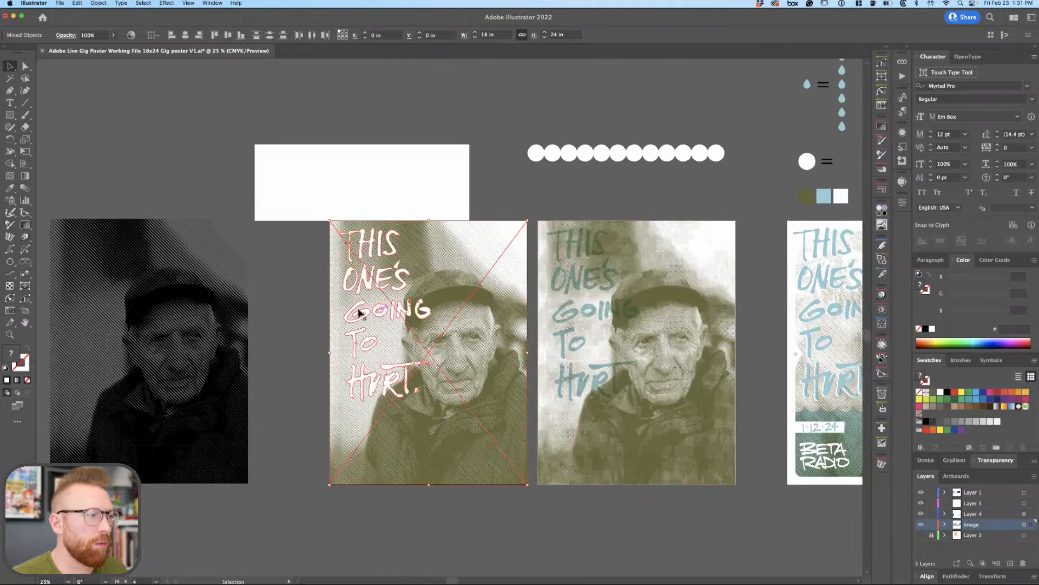
Copy the white lettering, lock the Image layer, and paste the copy in place on Layer 4.
{"action": "left_click", "coordinate": [350, 315]}
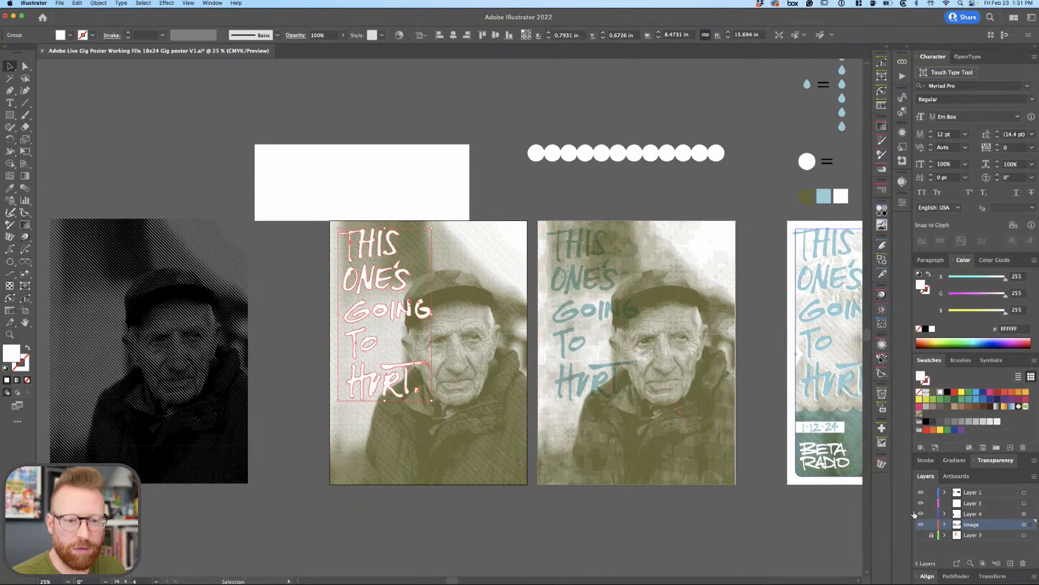
{"action": "left_click", "coordinate": [932, 524]}
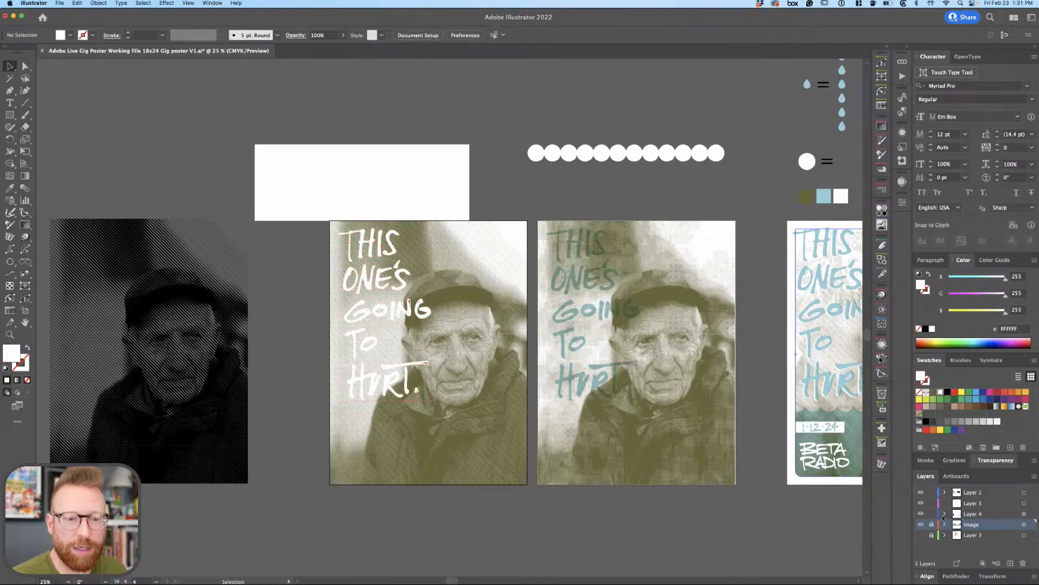
{"action": "left_click", "coordinate": [970, 515]}
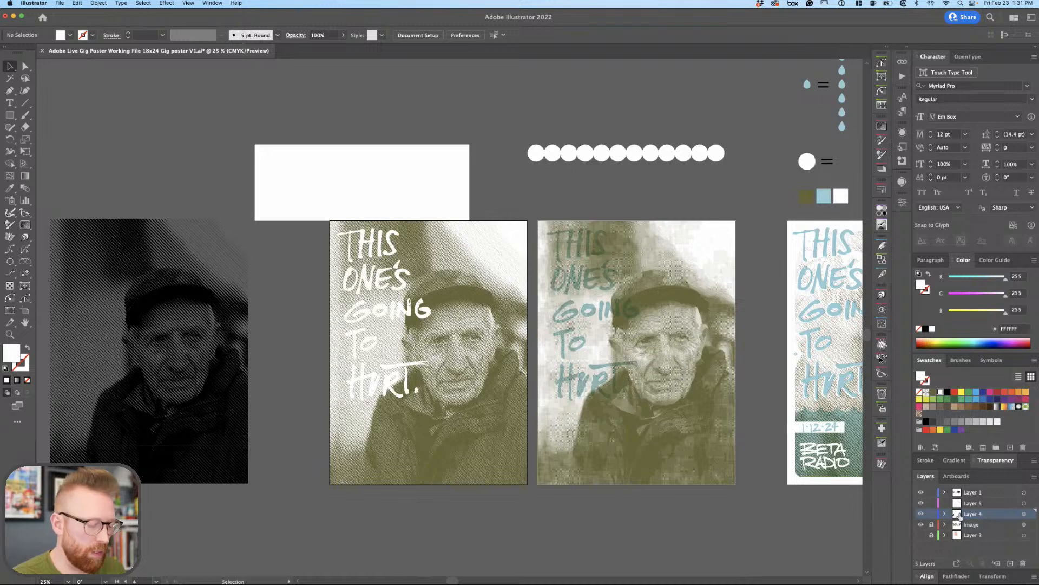
{"action": "left_click", "coordinate": [961, 517], "text": "alt"}
Recolor the lettering copy with the sampled light blue, offset it slightly from the white lettering, and inspect the result up close.
{"action": "key", "text": "i"}
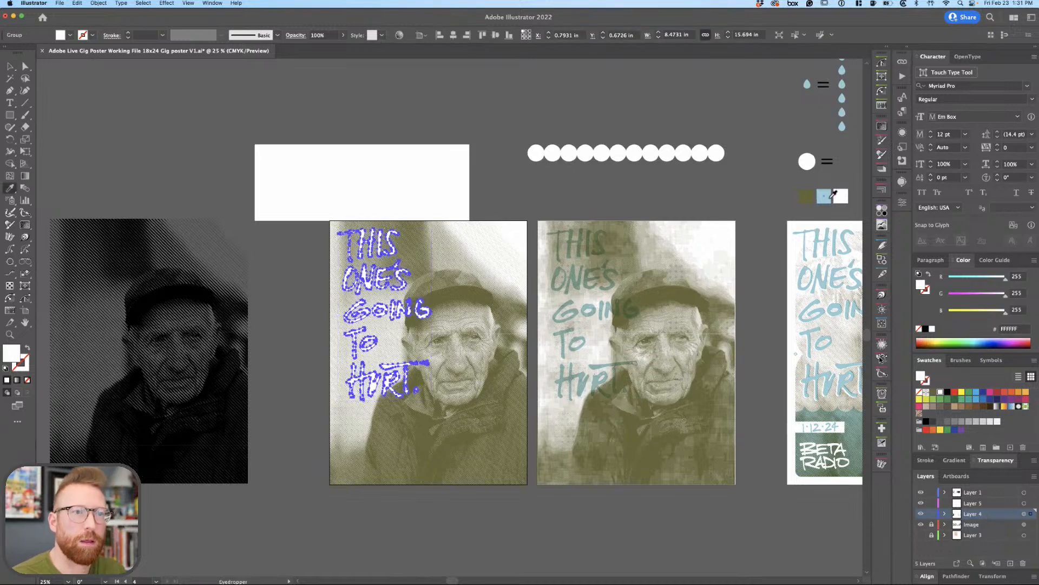
{"action": "left_click", "coordinate": [831, 198]}
{"action": "key", "text": "v"}
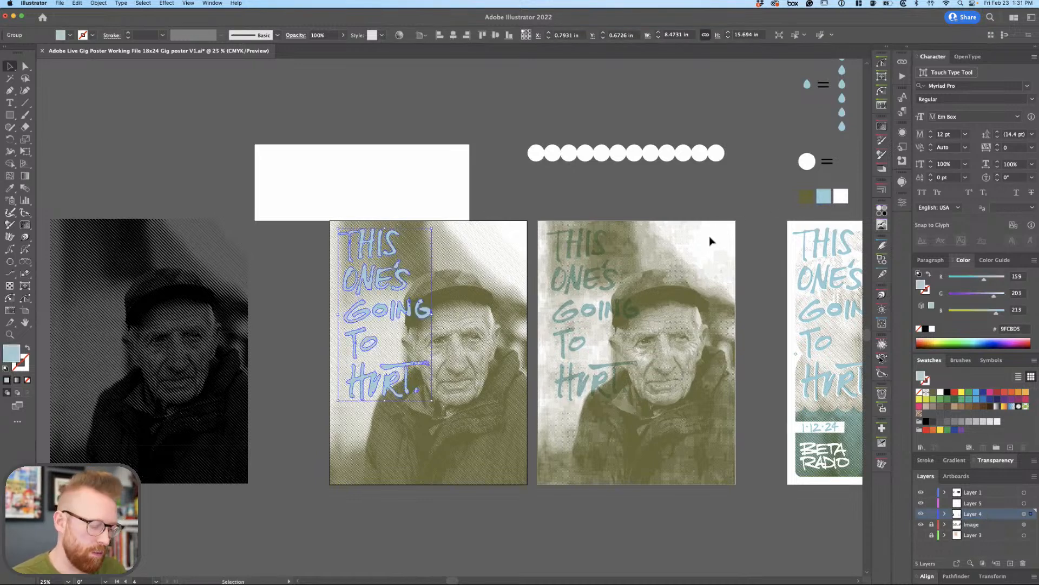
{"action": "left_click", "coordinate": [494, 236]}
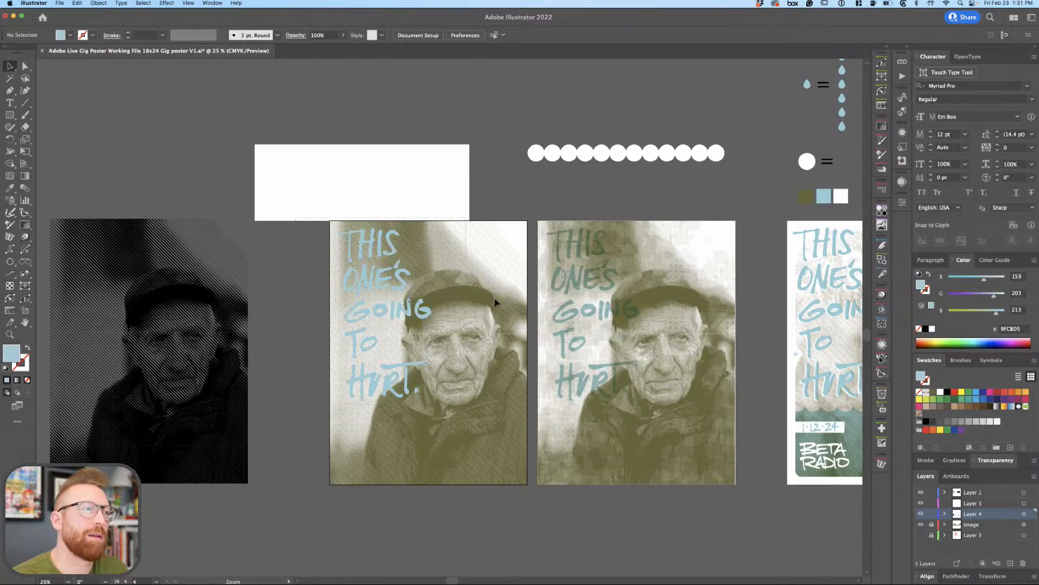
{"action": "scroll", "coordinate": [457, 248], "scroll_direction": "up", "scroll_amount": 5}
{"action": "left_click_drag", "start_coordinate": [457, 248], "coordinate": [459, 247]}
{"action": "key", "text": "z"}
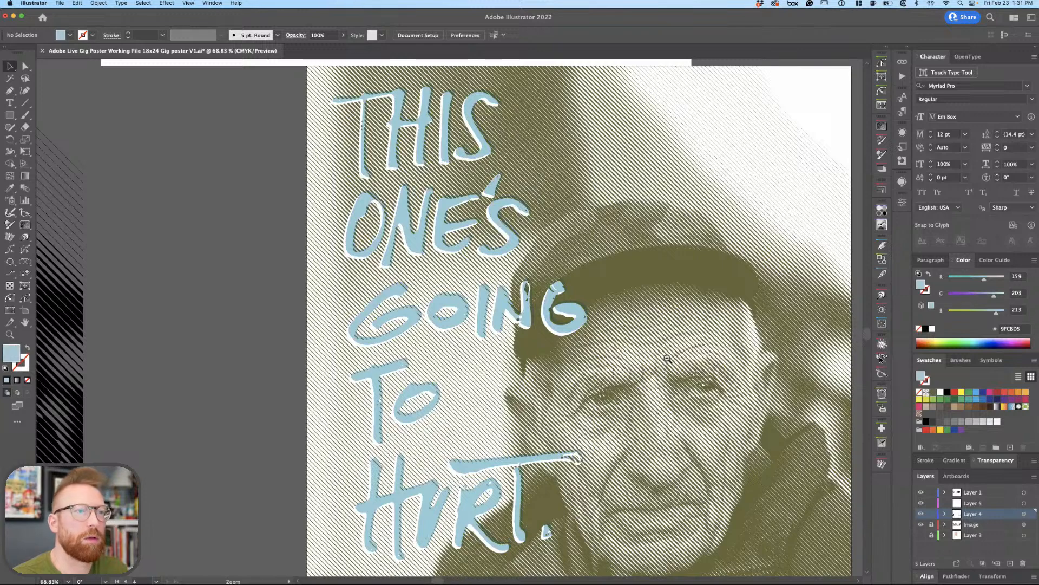
Target all of Layer 4 and set its blending mode to Normal.
{"action": "scroll", "coordinate": [667, 358], "scroll_direction": "left", "scroll_amount": 5}
{"action": "scroll", "coordinate": [785, 417], "scroll_direction": "down", "scroll_amount": 3}
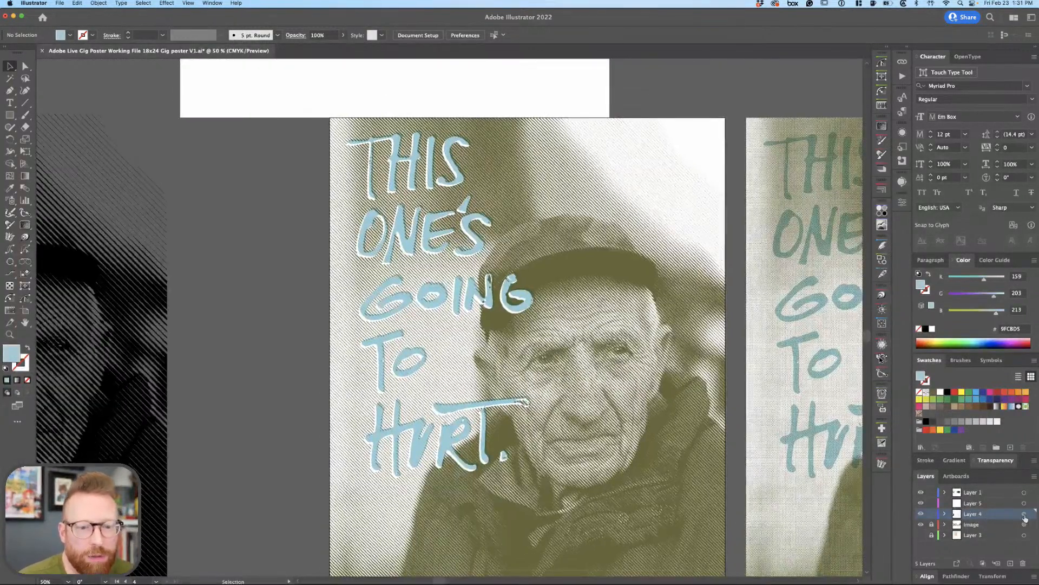
{"action": "left_click", "coordinate": [1024, 514]}
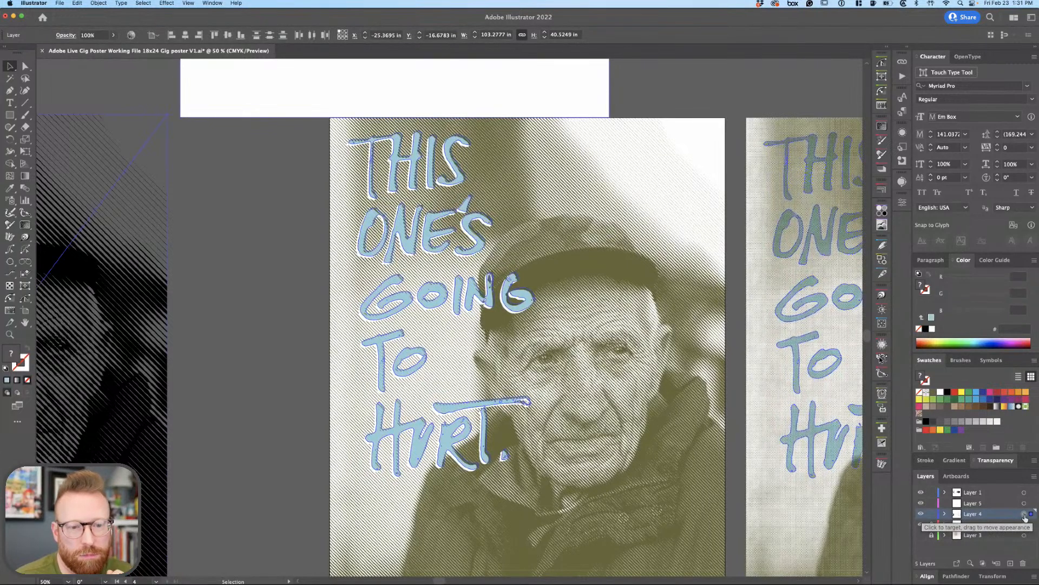
{"action": "left_click", "coordinate": [996, 460]}
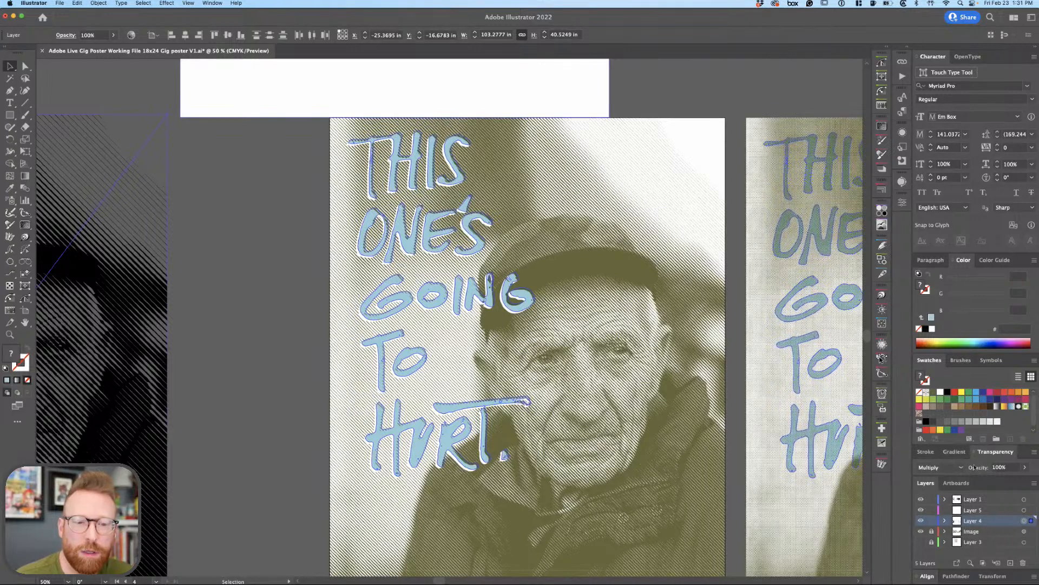
{"action": "left_click", "coordinate": [940, 469]}
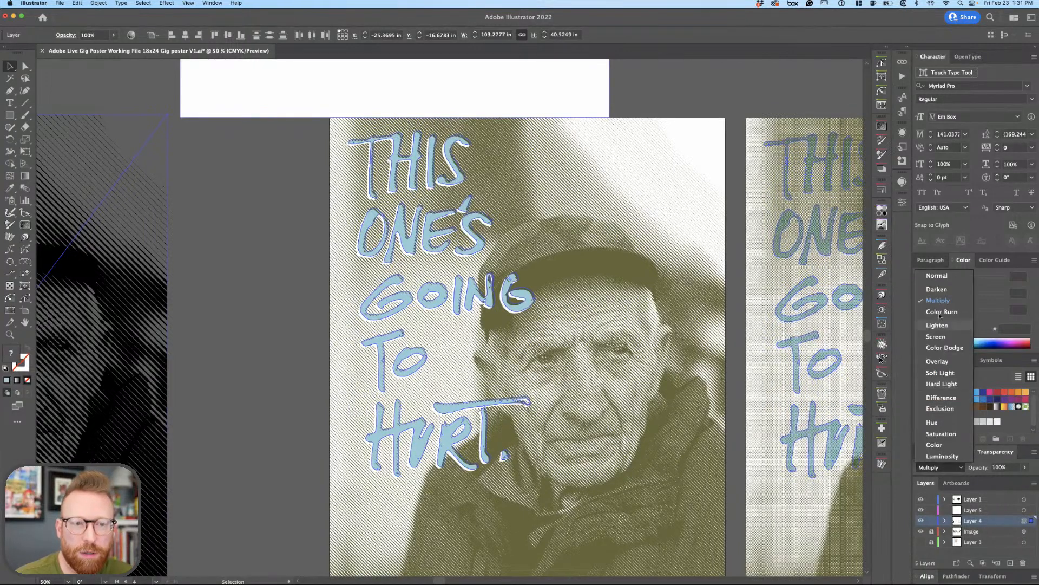
{"action": "left_click", "coordinate": [939, 276]}
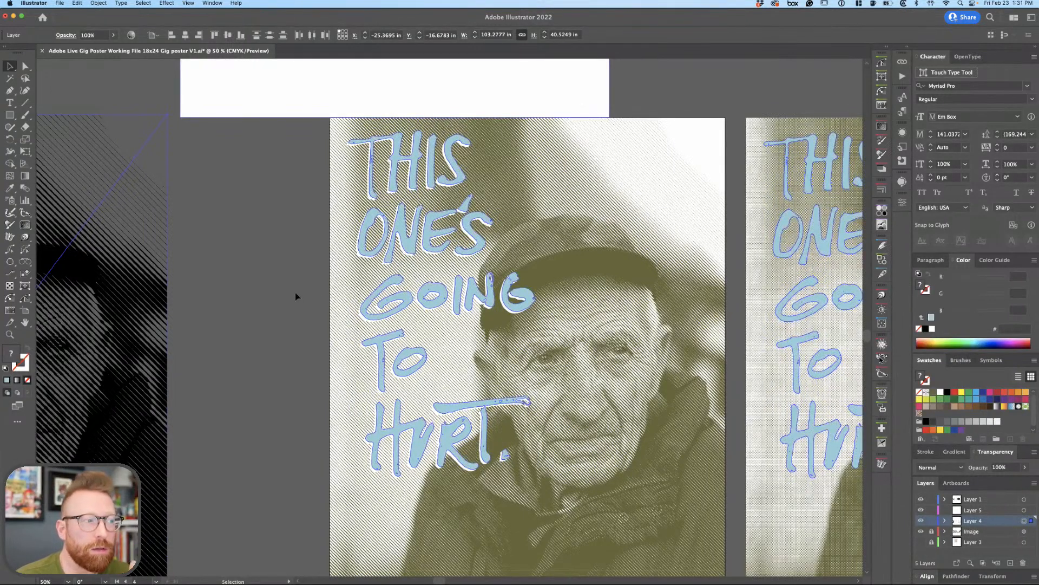
Try the Multiply blending mode on the poster's light blue lettering group alone, and set the group back to Normal.
{"action": "left_click", "coordinate": [378, 297]}
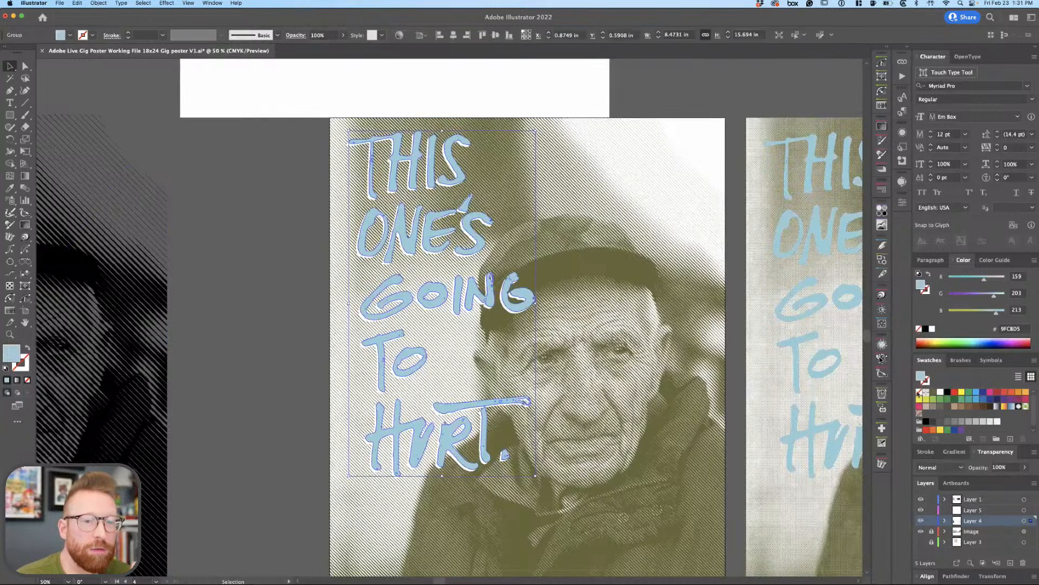
{"action": "left_click", "coordinate": [941, 467]}
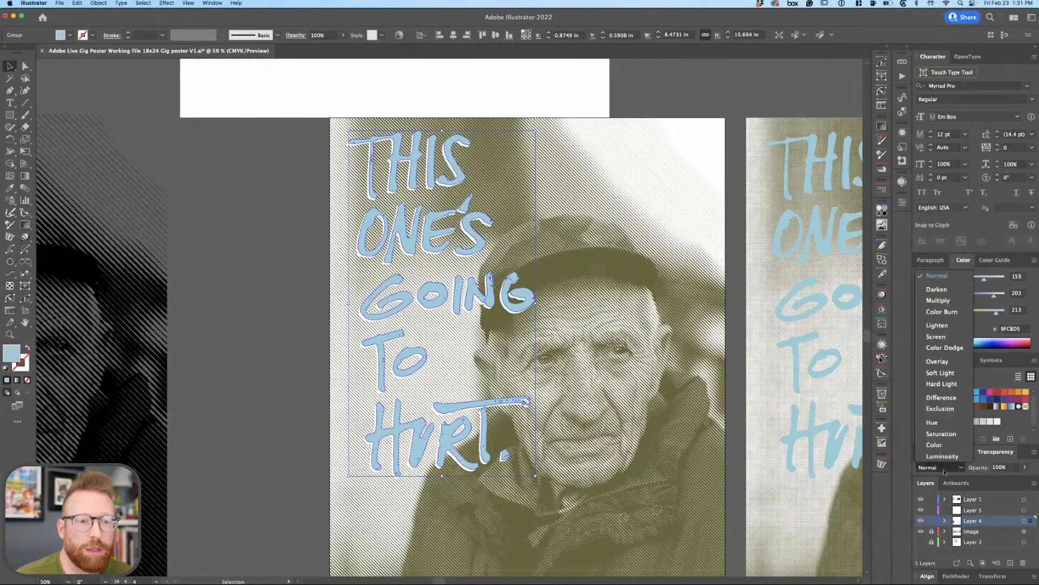
{"action": "left_click", "coordinate": [948, 301]}
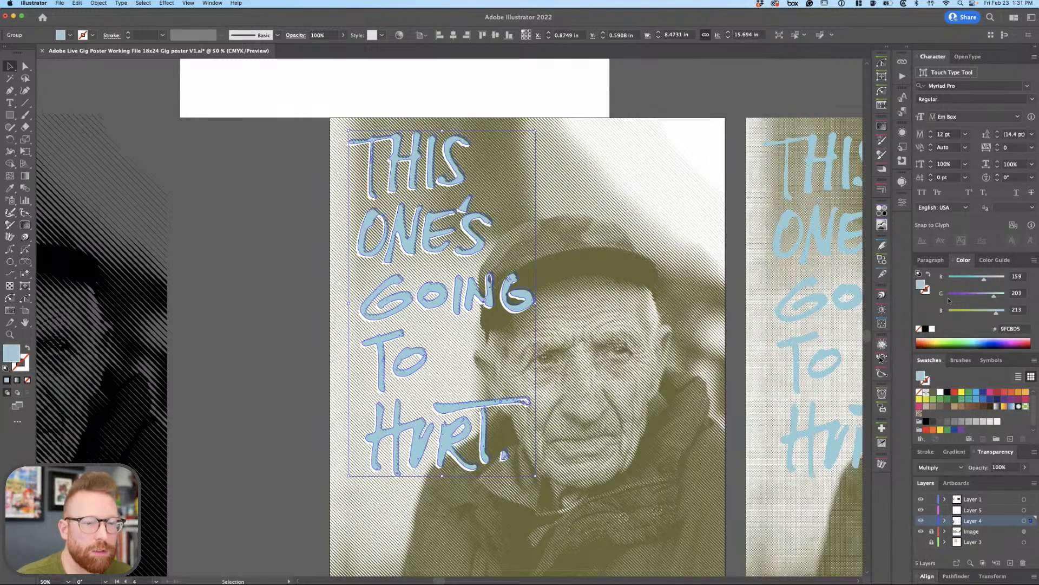
{"action": "left_click", "coordinate": [936, 467]}
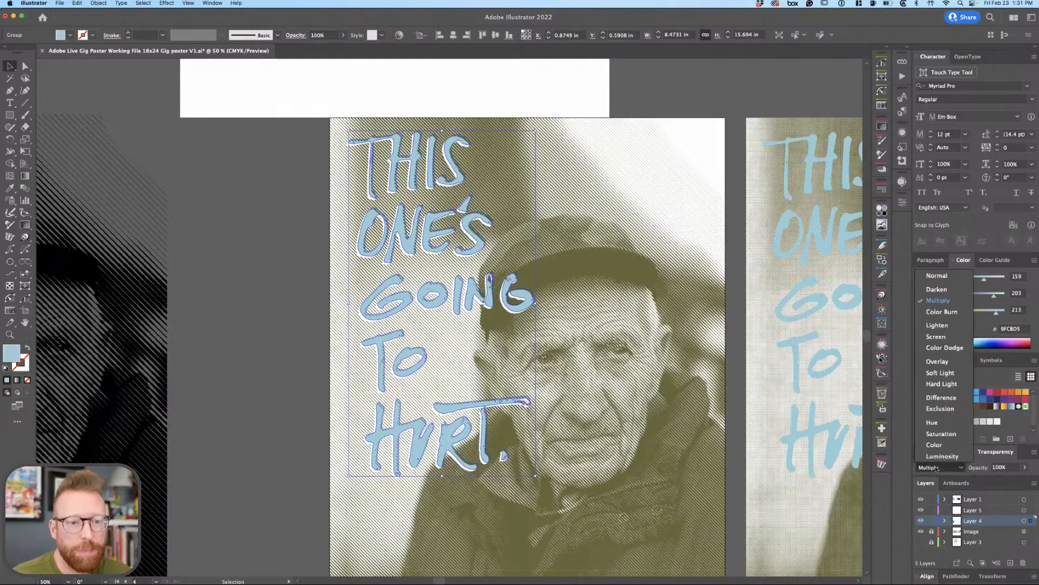
{"action": "left_click", "coordinate": [941, 278]}
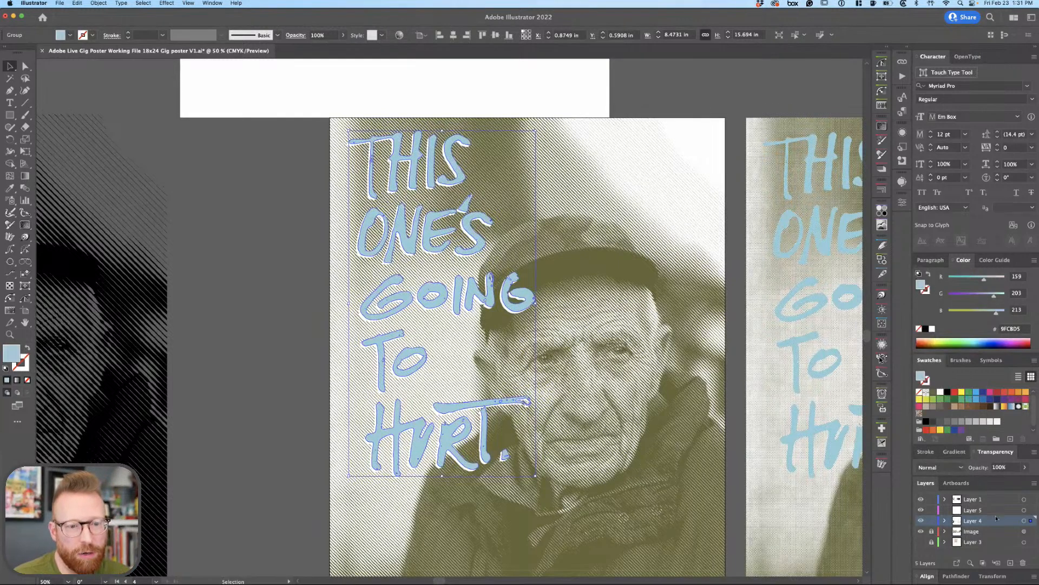
{"action": "left_click", "coordinate": [292, 354]}
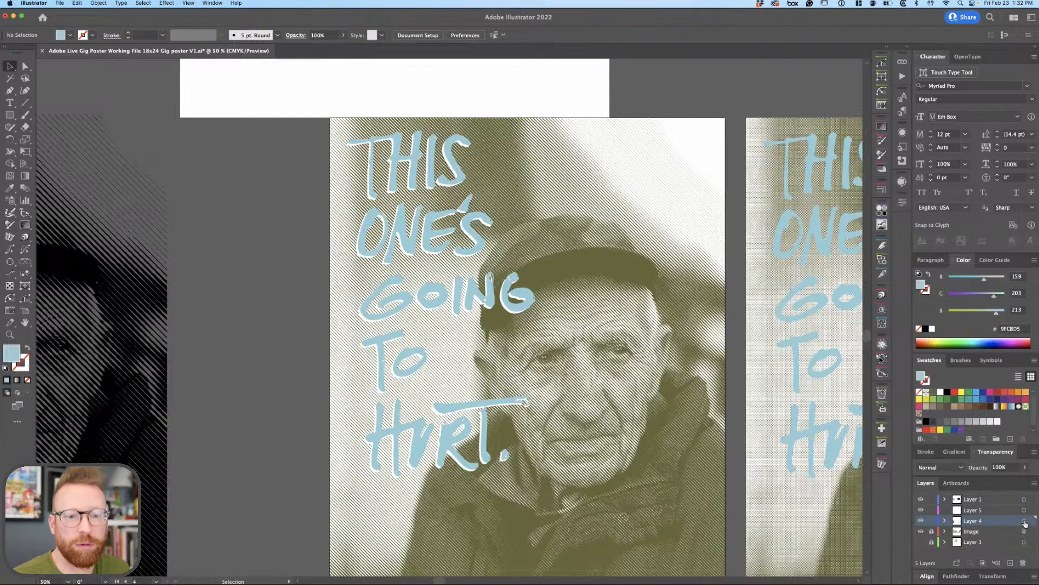
Set the blending mode of the entire Layer 4 to Multiply and deselect the artwork.
{"action": "left_click", "coordinate": [1024, 522]}
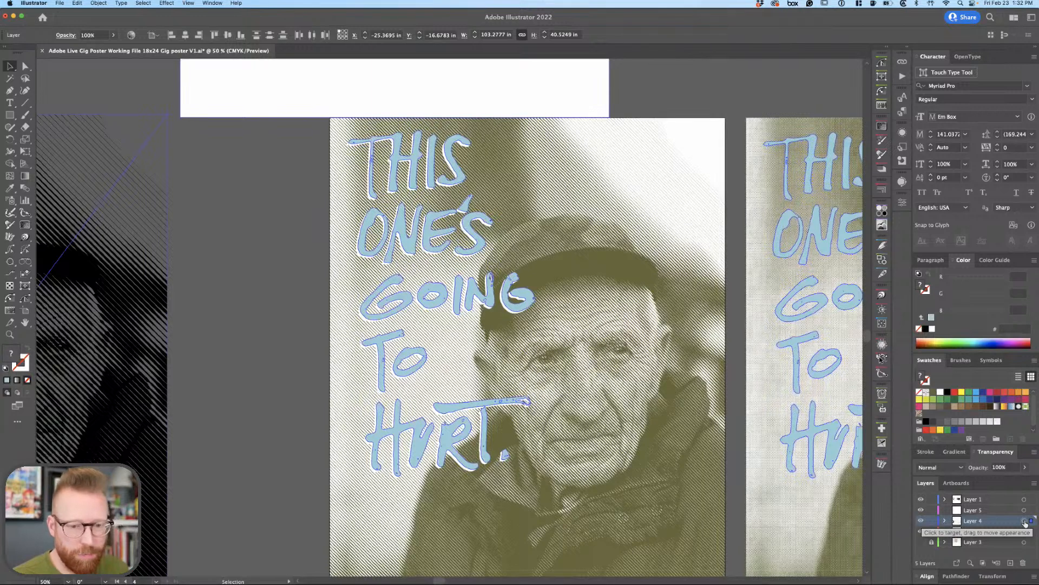
{"action": "left_click", "coordinate": [806, 501]}
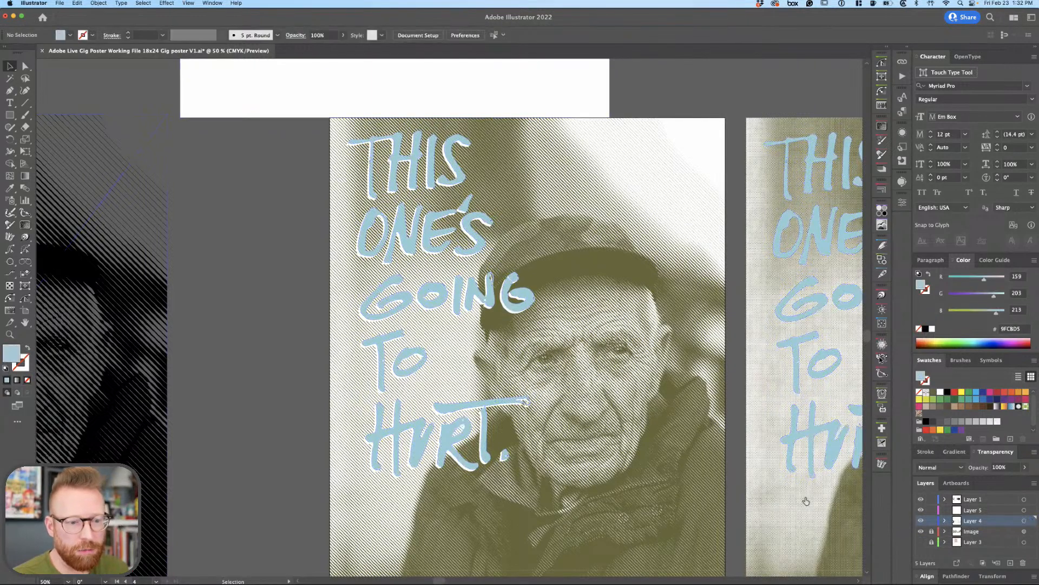
{"action": "left_click", "coordinate": [1024, 522]}
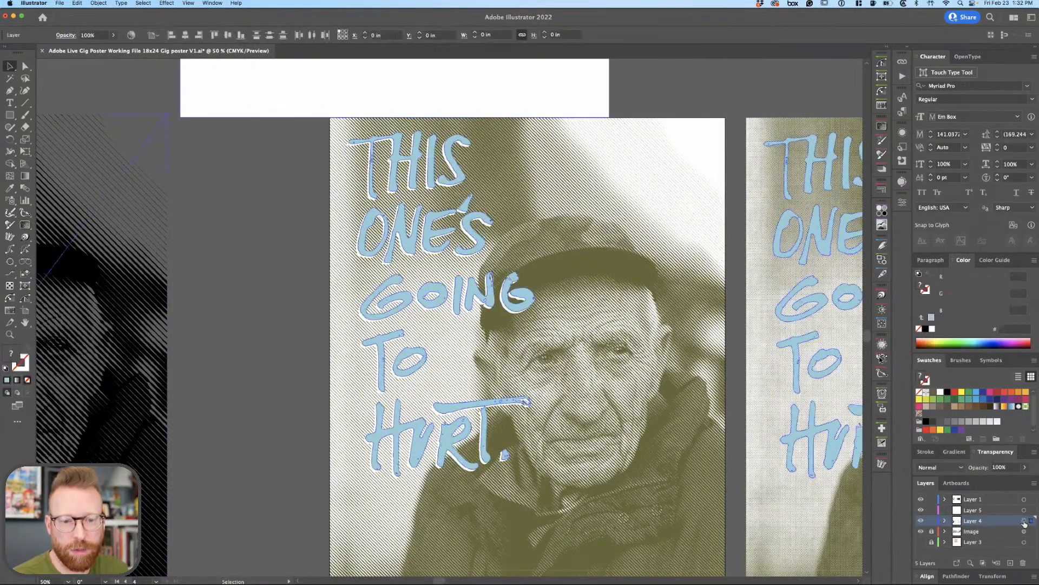
{"action": "left_click", "coordinate": [949, 468]}
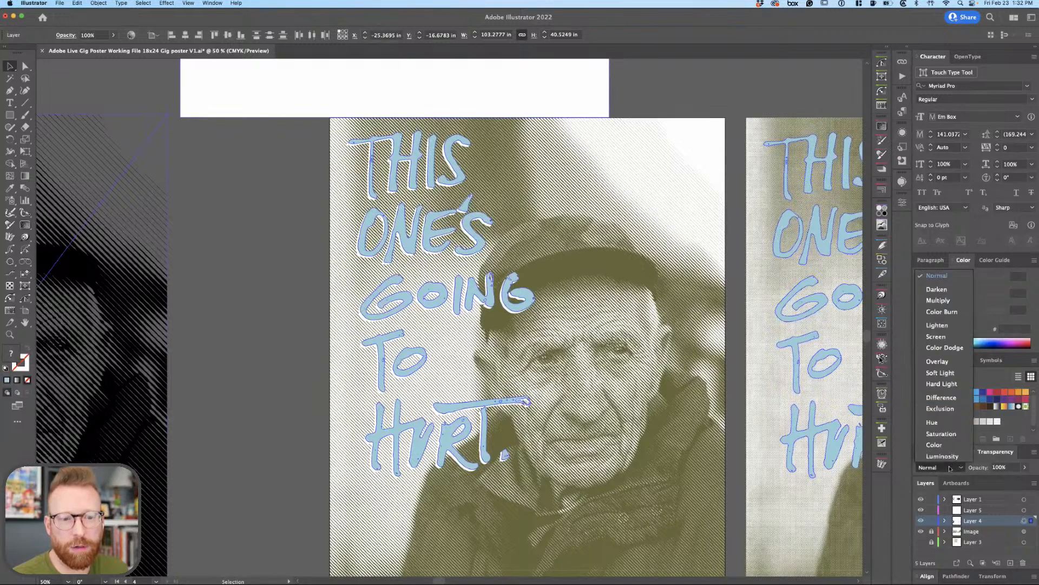
{"action": "left_click", "coordinate": [943, 303]}
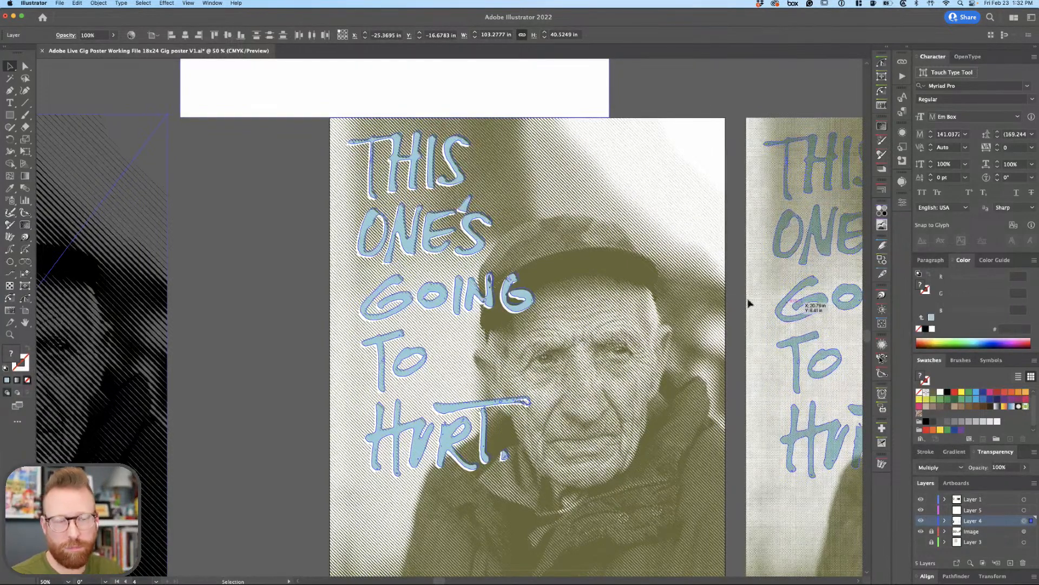
{"action": "left_click", "coordinate": [306, 288]}
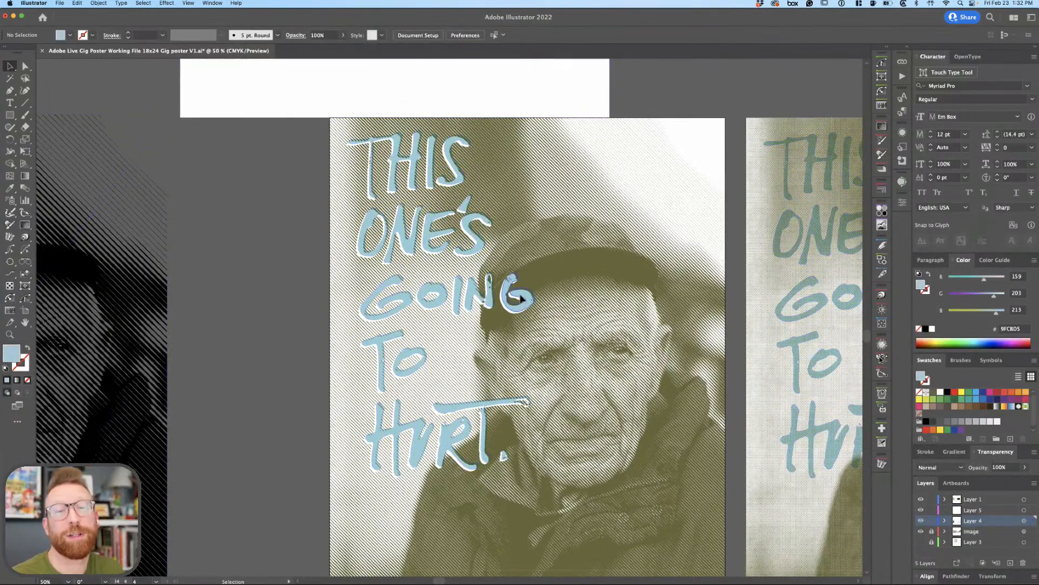
Lock Layer 4, unlock the Image layer, and clear the selection.
{"action": "left_click_drag", "start_coordinate": [495, 281], "coordinate": [491, 278]}
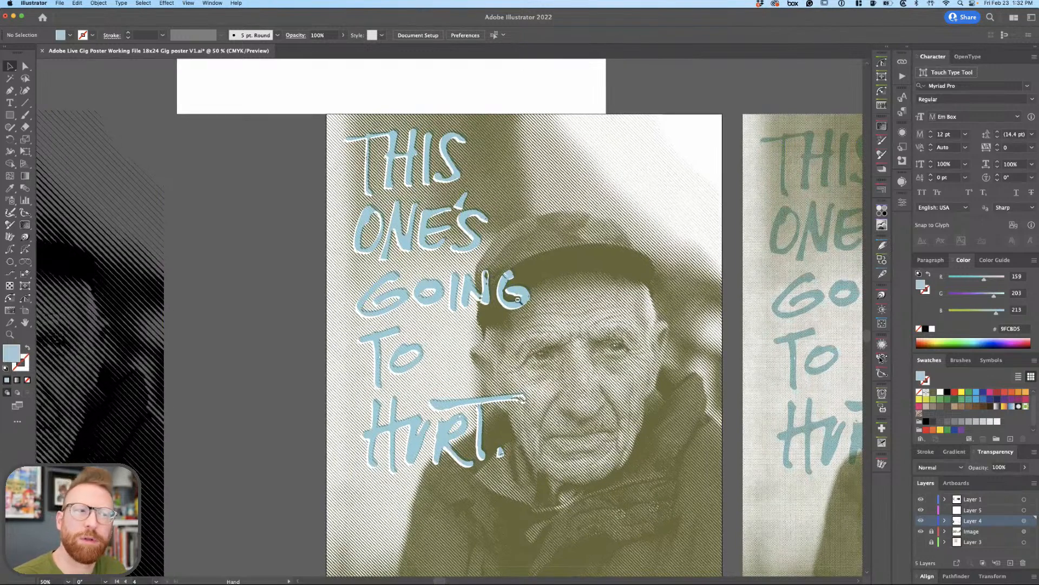
{"action": "scroll", "coordinate": [520, 300], "scroll_direction": "right", "scroll_amount": 3}
{"action": "scroll", "coordinate": [520, 300], "scroll_direction": "down", "scroll_amount": 2}
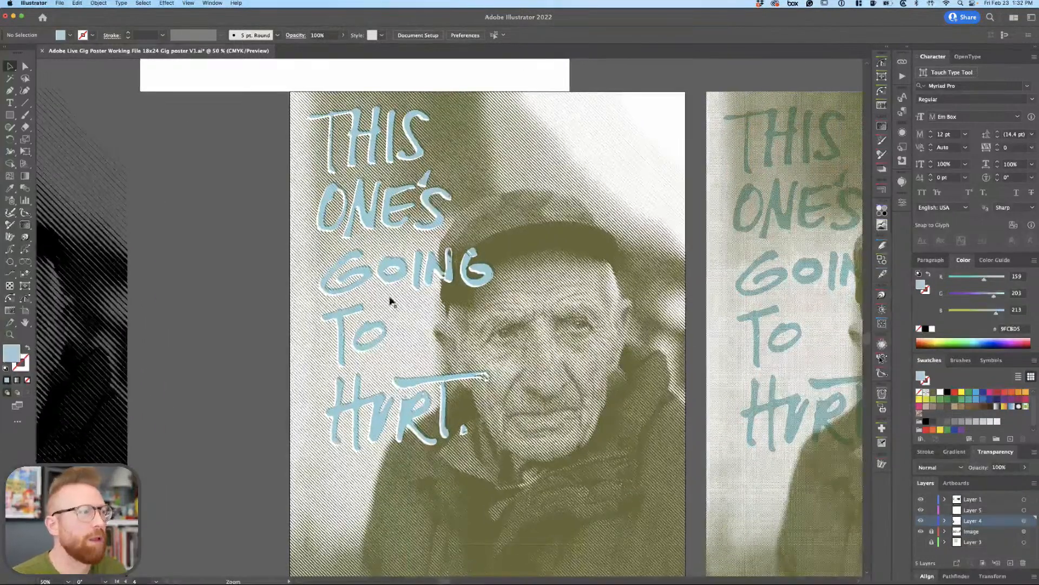
{"action": "scroll", "coordinate": [336, 311], "scroll_direction": "down", "scroll_amount": 1}
{"action": "scroll", "coordinate": [336, 311], "scroll_direction": "left", "scroll_amount": 3}
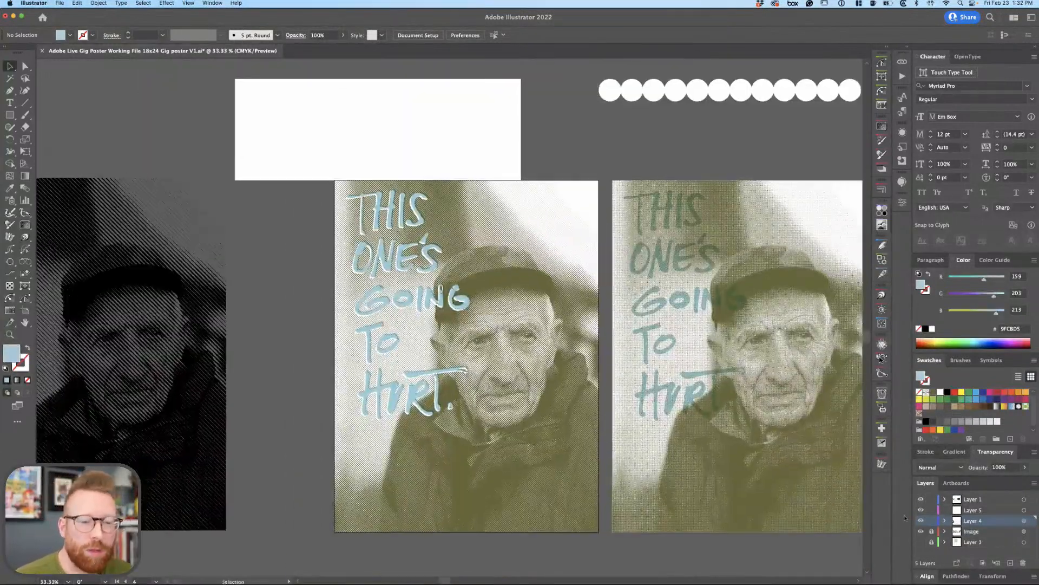
{"action": "left_click", "coordinate": [931, 521]}
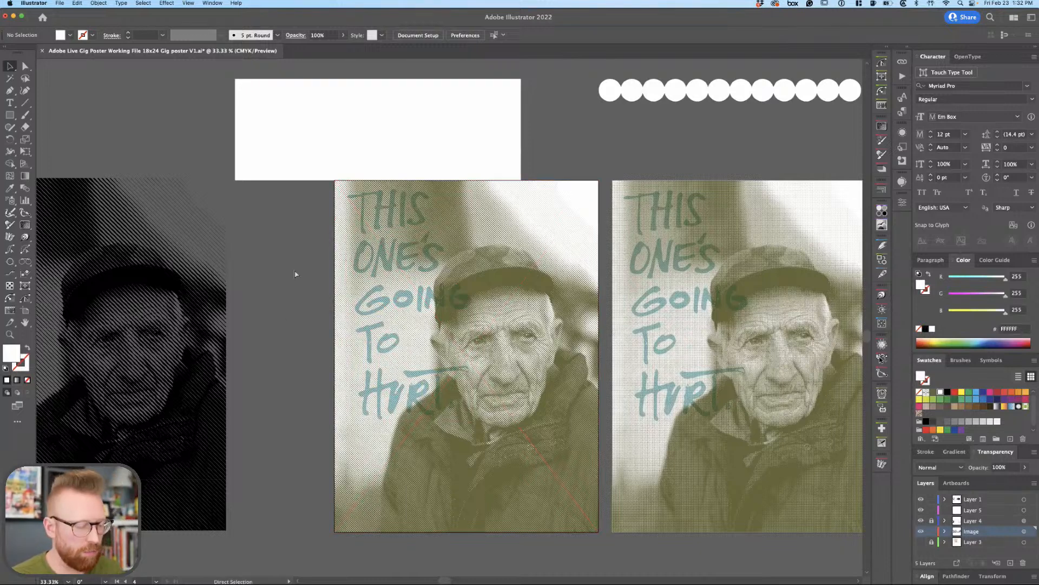
{"action": "key", "text": "super+a"}
{"action": "key", "text": "super+shift+a"}
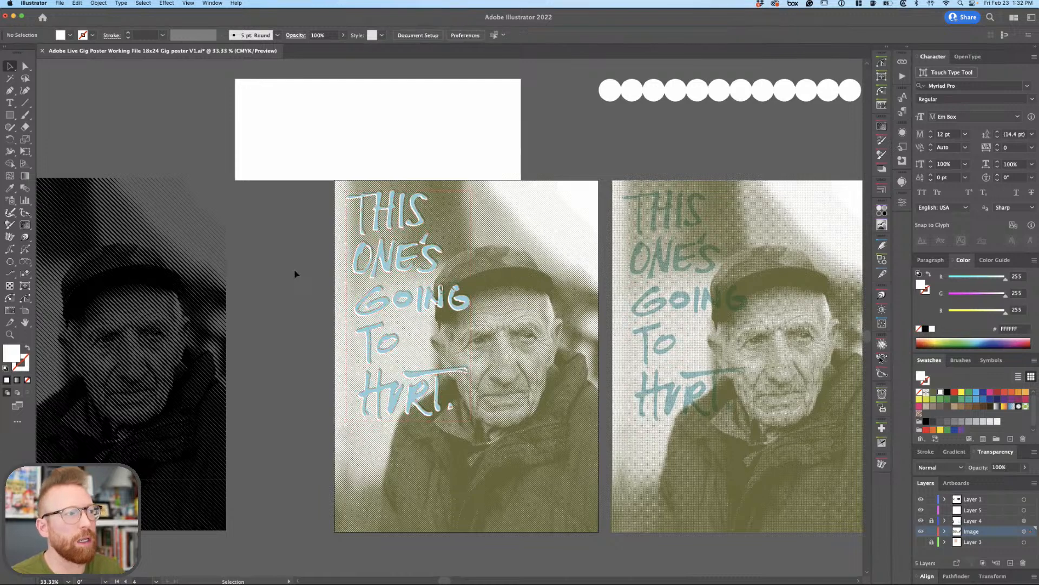
Compare the line halftone poster with the neighboring halftone version and the other finished poster designs.
{"action": "key", "text": "z"}
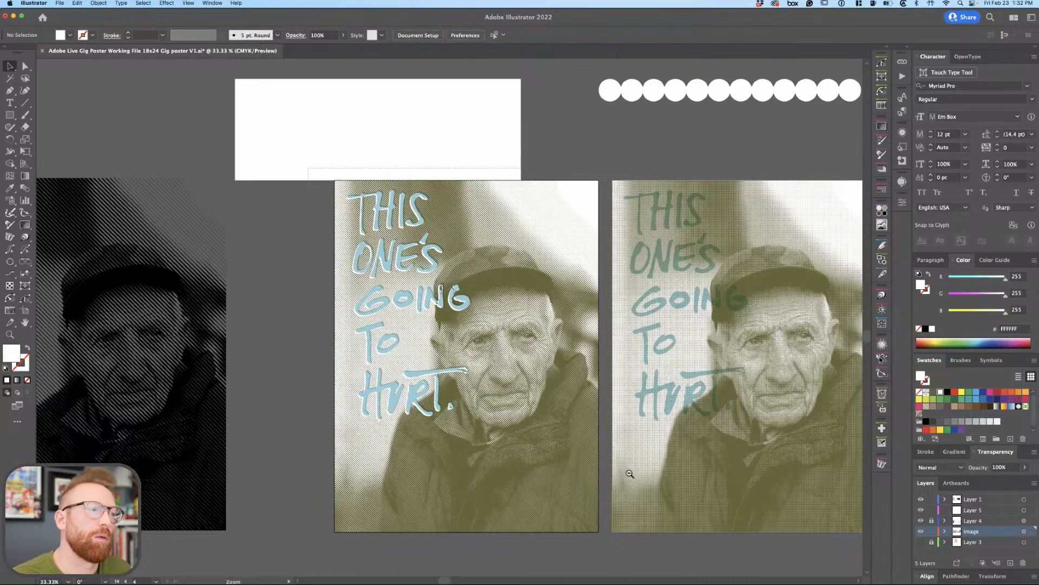
{"action": "left_click", "coordinate": [496, 325]}
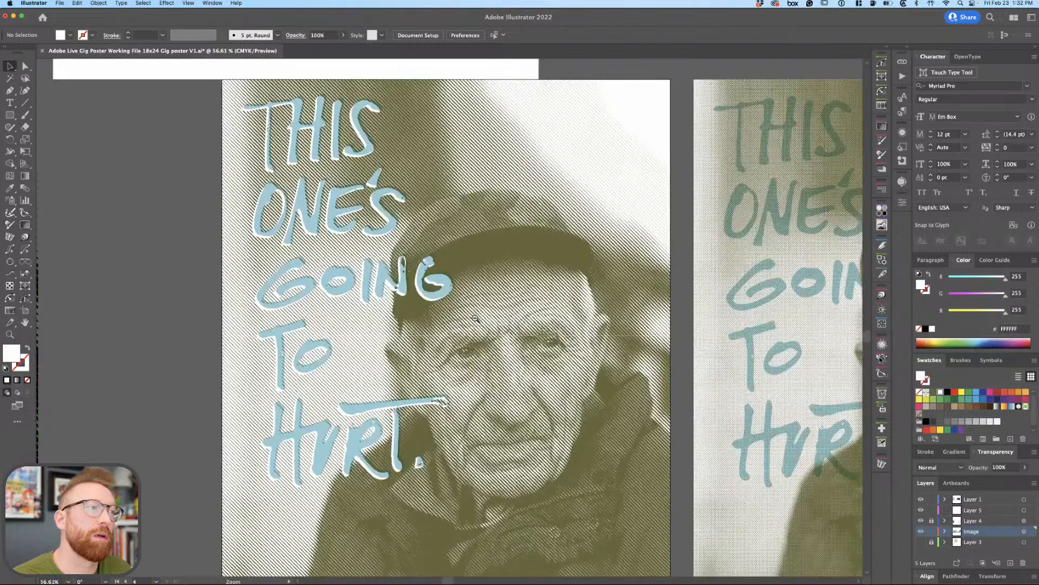
{"action": "left_click", "coordinate": [494, 364], "text": "alt"}
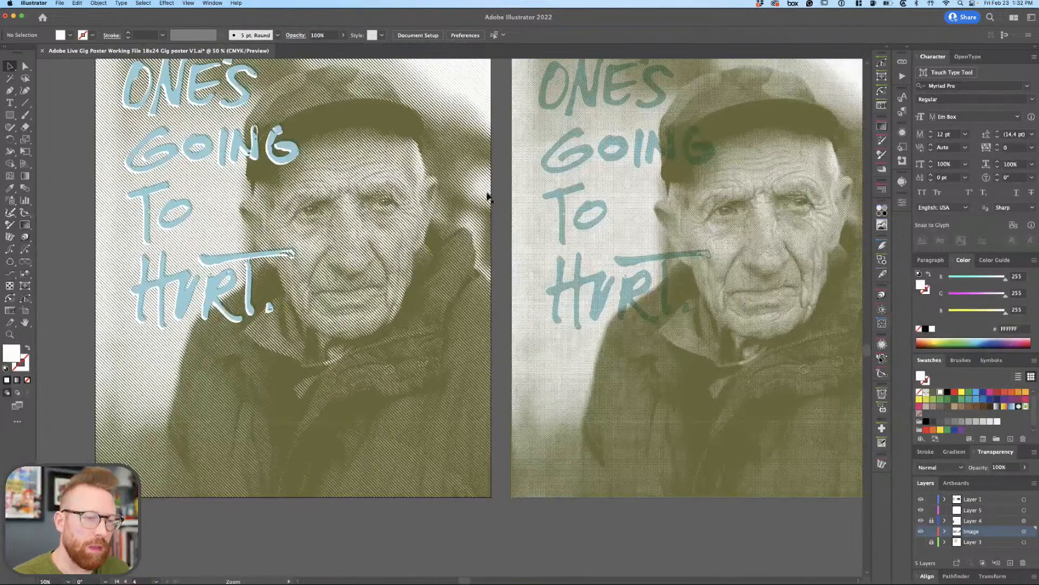
{"action": "key", "text": "super+minus"}
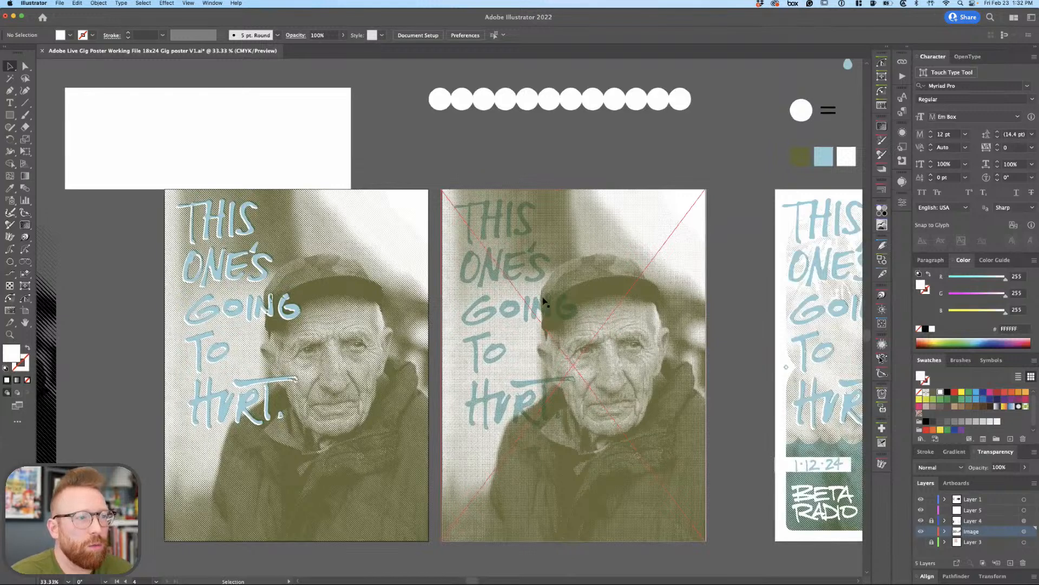
{"action": "key", "text": "super+minus"}
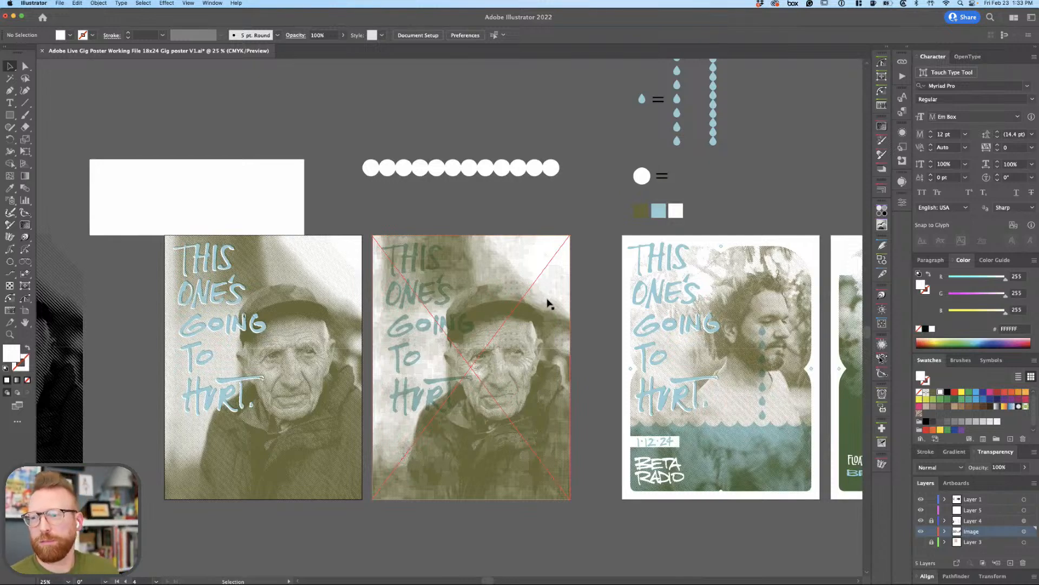
{"action": "mouse_move", "coordinate": [358, 273]}
{"action": "left_mouse_down"}
{"action": "mouse_move", "coordinate": [386, 272]}
{"action": "mouse_move", "coordinate": [352, 270]}
{"action": "left_mouse_up"}
{"action": "left_click_drag", "start_coordinate": [482, 283], "coordinate": [363, 306]}
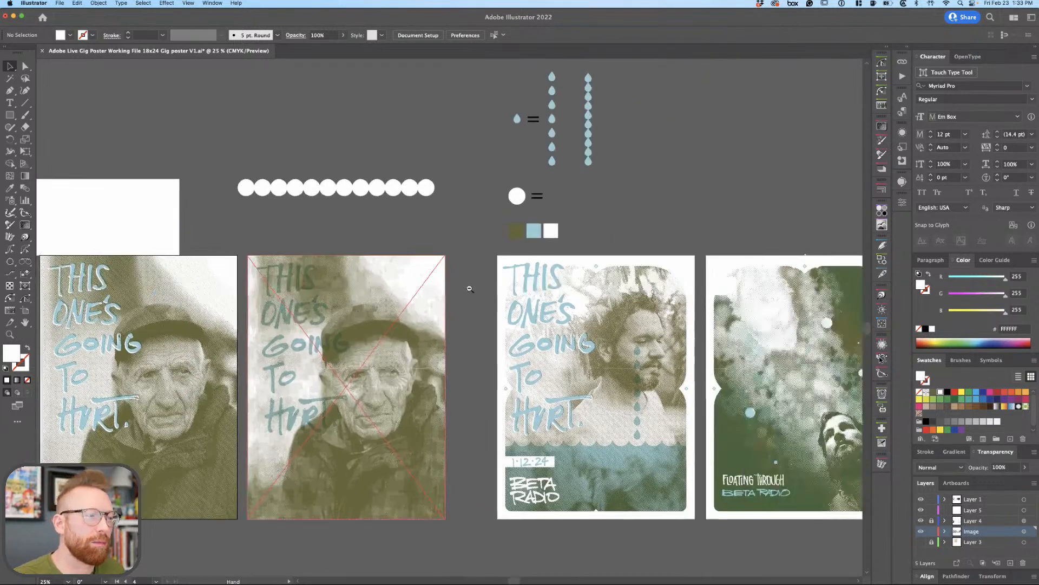
{"action": "key", "text": "super+minus"}
{"action": "left_click_drag", "start_coordinate": [496, 292], "coordinate": [549, 284]}
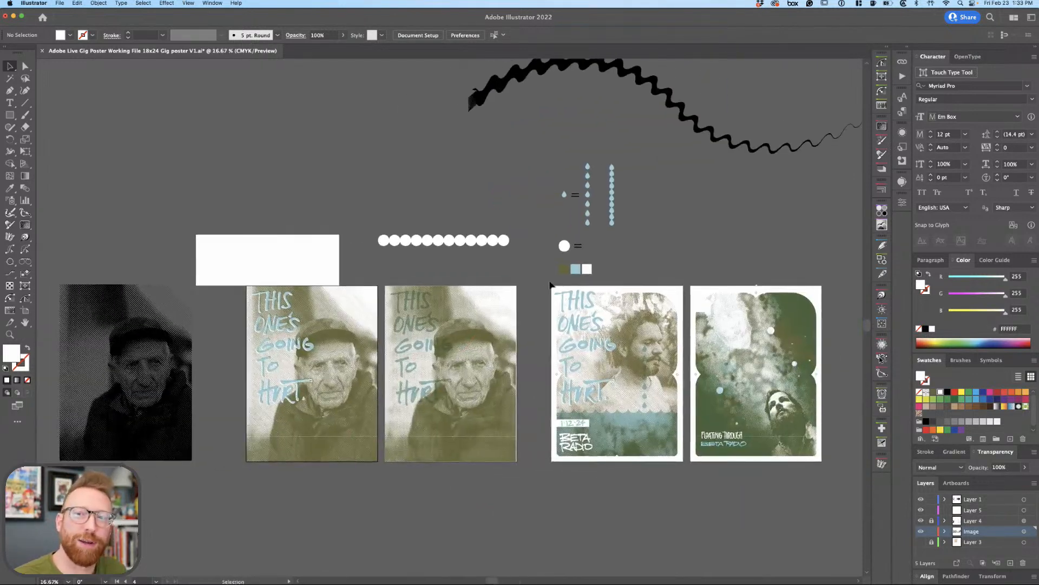
{"action": "scroll", "coordinate": [460, 266], "scroll_direction": "left", "scroll_amount": 5}
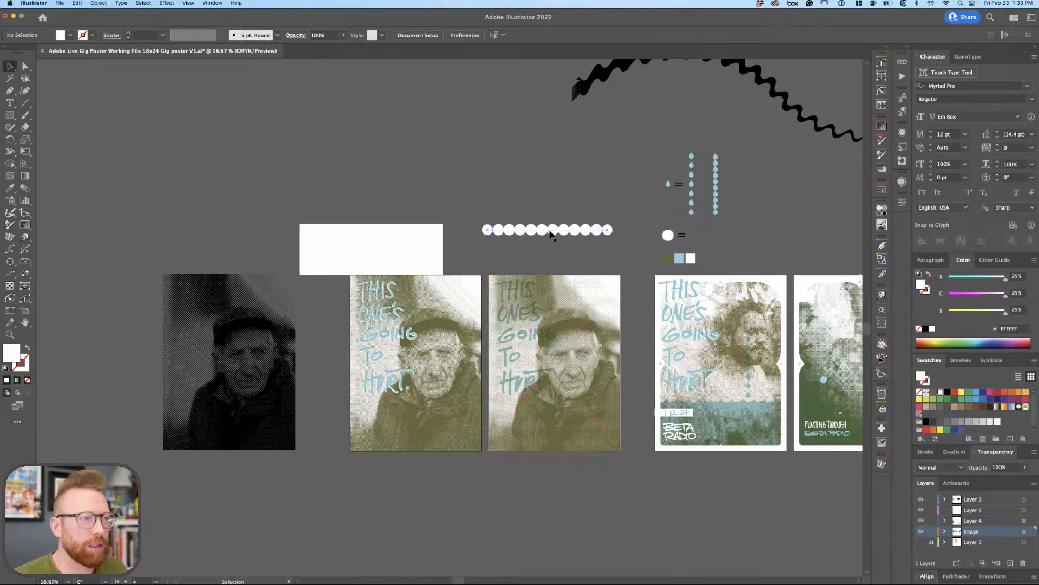
Place the row of white circles across the poster just below the lettering and transfer it from Layer 4 to Layer 5.
{"action": "left_click_drag", "start_coordinate": [562, 230], "coordinate": [433, 408]}
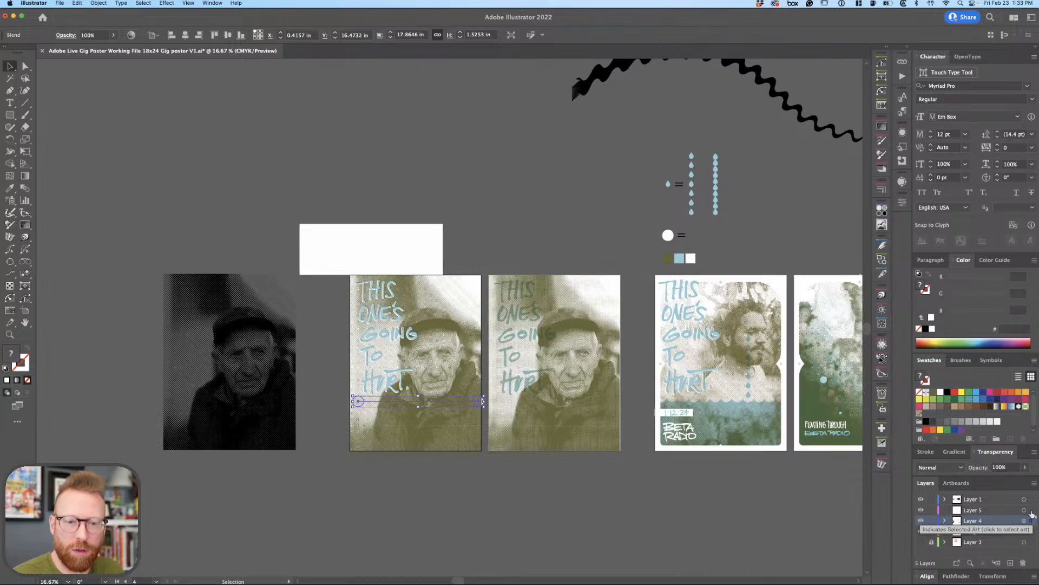
{"action": "left_click_drag", "start_coordinate": [1031, 518], "coordinate": [1031, 510]}
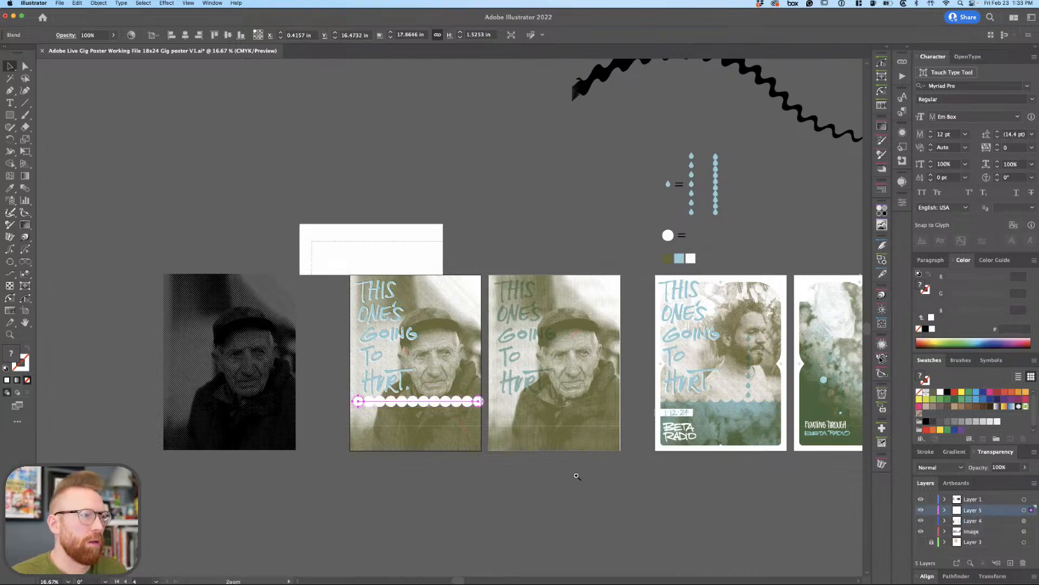
{"action": "key", "text": "super+equal"}
{"action": "key", "text": "super+equal"}
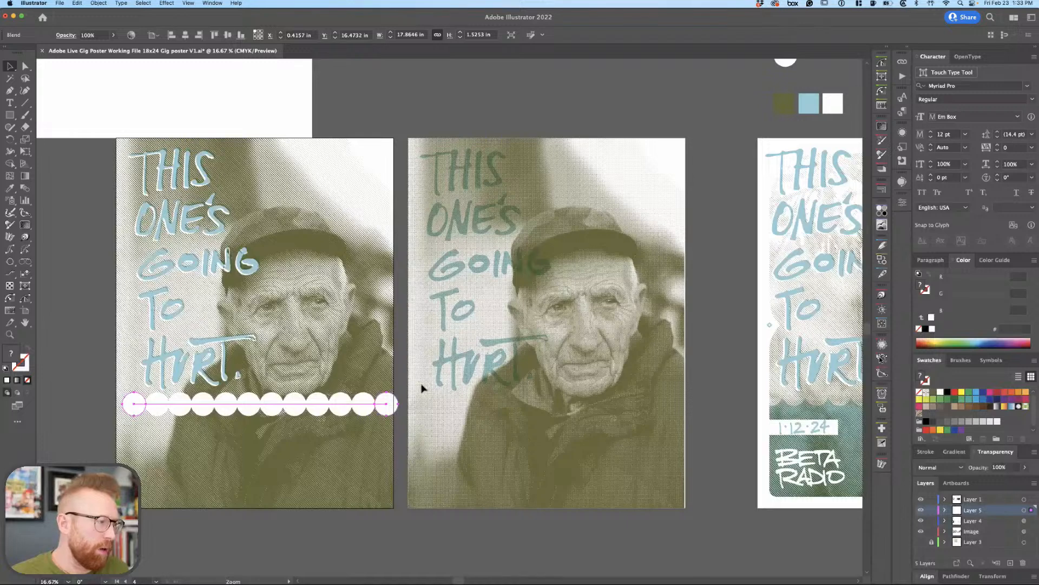
{"action": "scroll", "coordinate": [420, 385], "scroll_direction": "left", "scroll_amount": 5}
{"action": "scroll", "coordinate": [420, 385], "scroll_direction": "up", "scroll_amount": 1}
{"action": "mouse_move", "coordinate": [420, 385]}
{"action": "left_mouse_down"}
{"action": "mouse_move", "coordinate": [420, 409]}
{"action": "mouse_move", "coordinate": [421, 394]}
{"action": "left_mouse_up"}
Draw a white rectangle 18 in wide and about 6.36 in high from the circles' centerline down to the poster's bottom edge.
{"action": "key", "text": "m"}
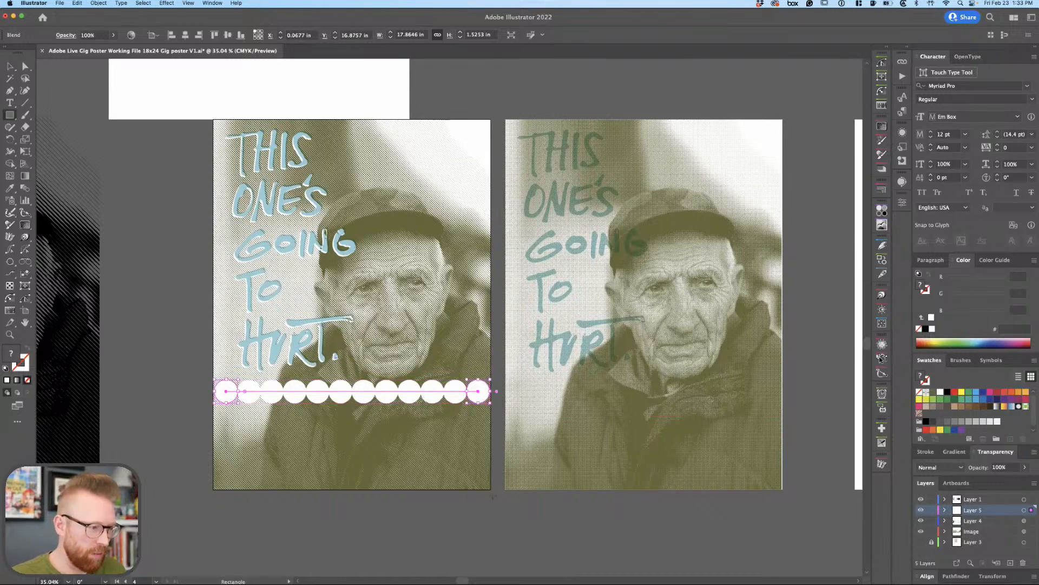
{"action": "left_click_drag", "start_coordinate": [490, 489], "coordinate": [213, 391]}
{"action": "key", "text": "v"}
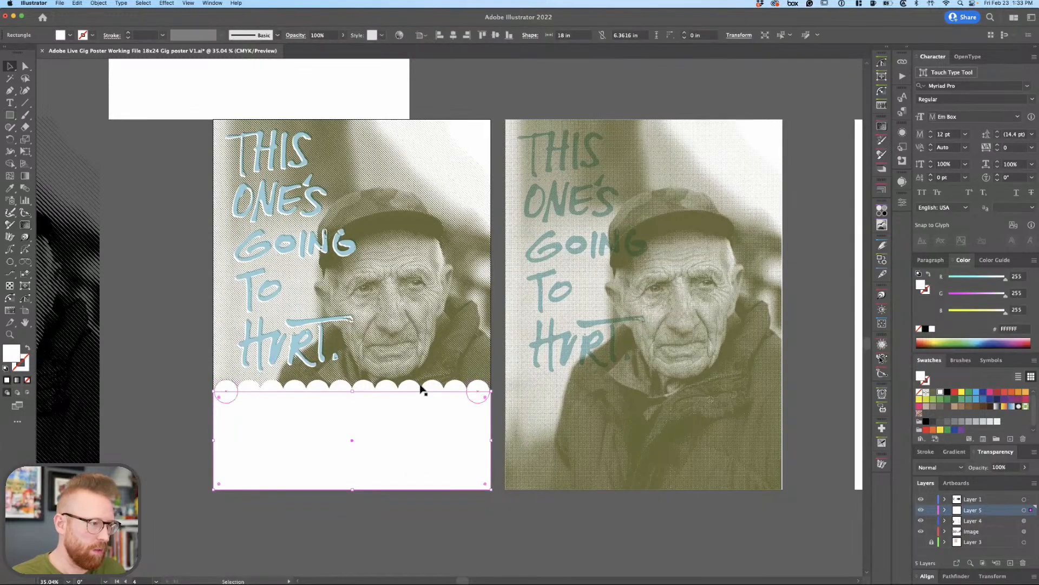
Place a spare copy of the circle row below the artboard, and select both end circles inside the original blend.
{"action": "mouse_move", "coordinate": [422, 388]}
{"action": "left_mouse_down"}
{"action": "mouse_move", "coordinate": [425, 534]}
{"action": "mouse_move", "coordinate": [433, 390]}
{"action": "left_mouse_up"}
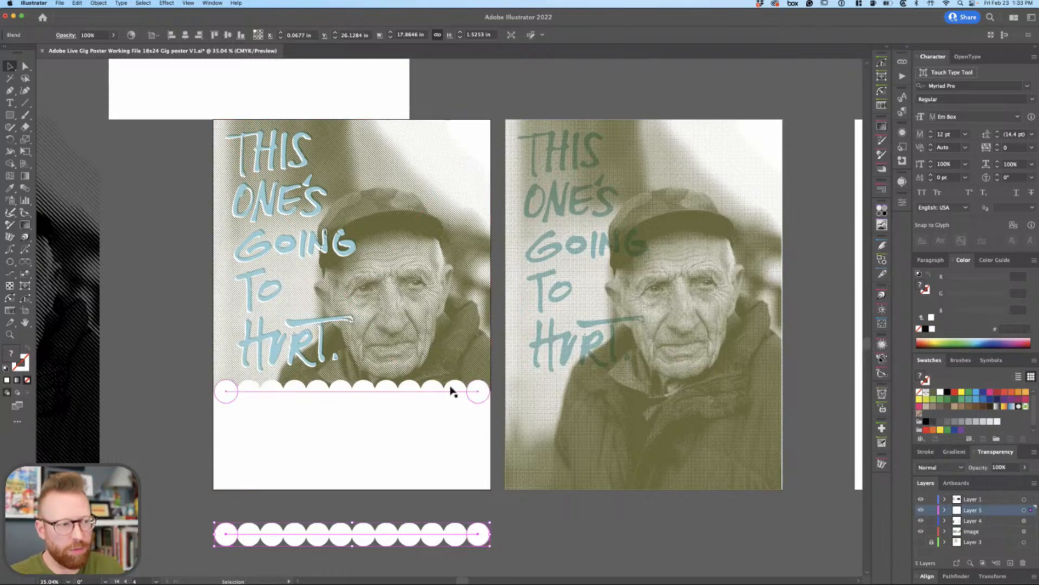
{"action": "double_click", "coordinate": [479, 390]}
{"action": "left_click", "coordinate": [238, 388]}
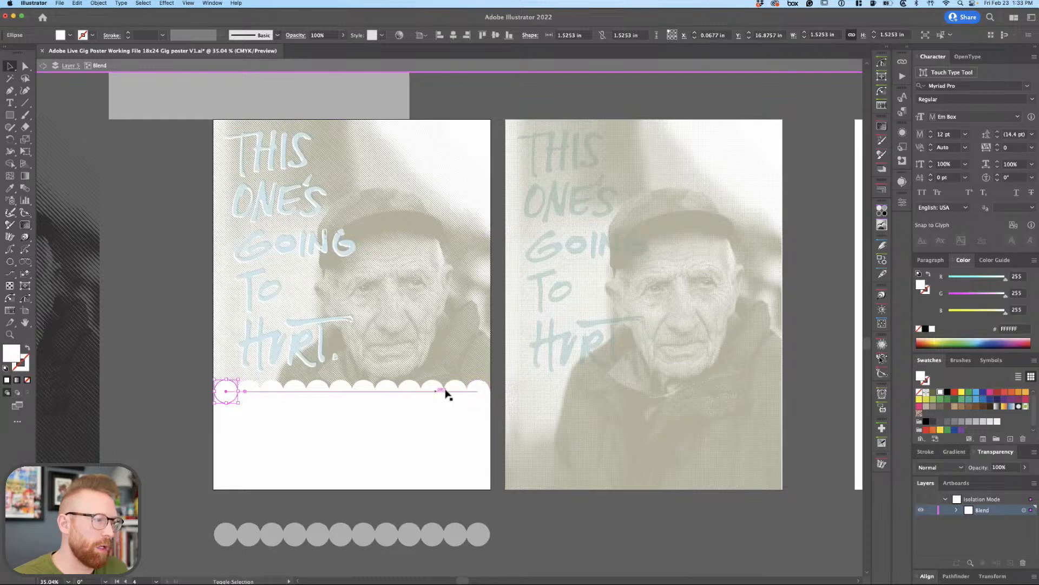
{"action": "left_click", "coordinate": [482, 388], "text": "shift"}
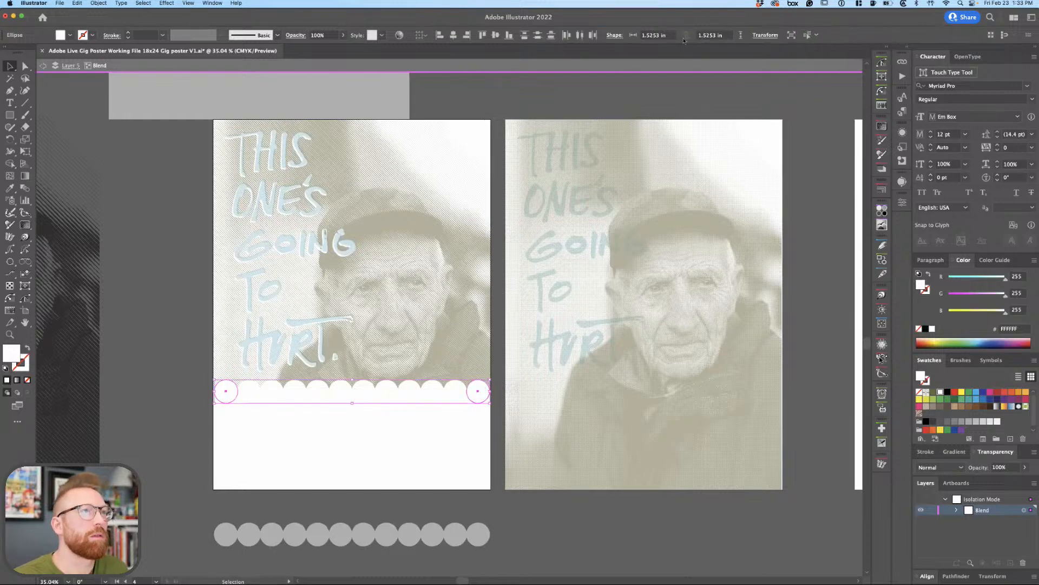
Scale each of the two selected end circles to 80% horizontally and vertically with Transform Each.
{"action": "left_click", "coordinate": [203, 4]}
{"action": "mouse_move", "coordinate": [194, 4]}
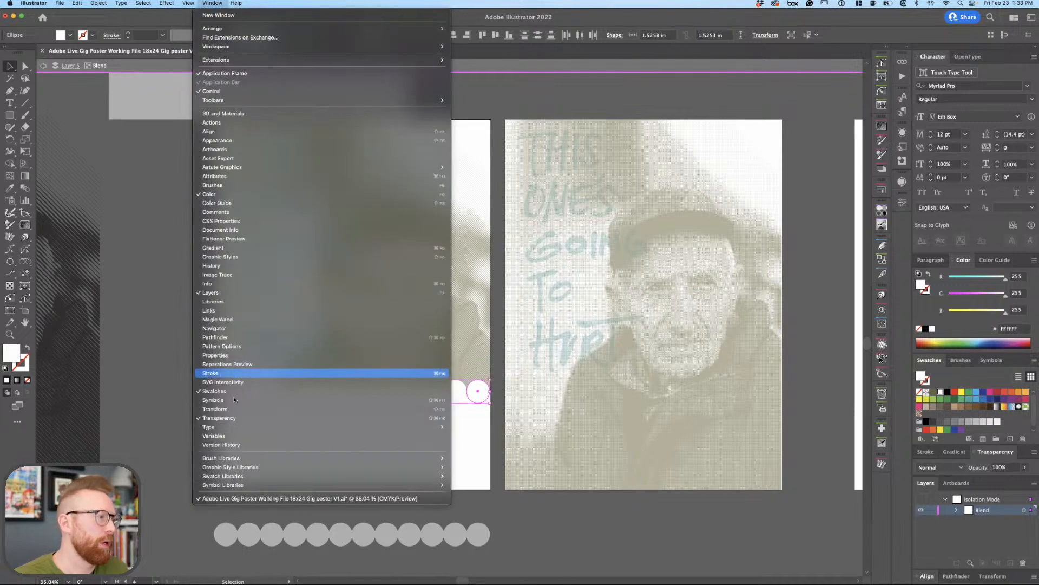
{"action": "left_click", "coordinate": [228, 408]}
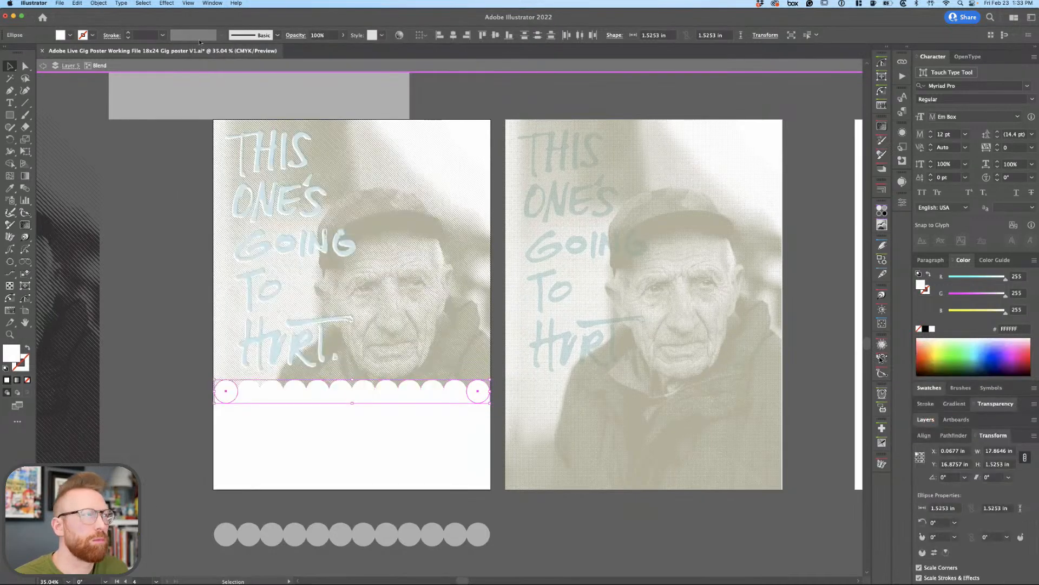
{"action": "left_click", "coordinate": [99, 3]}
{"action": "mouse_move", "coordinate": [129, 15]}
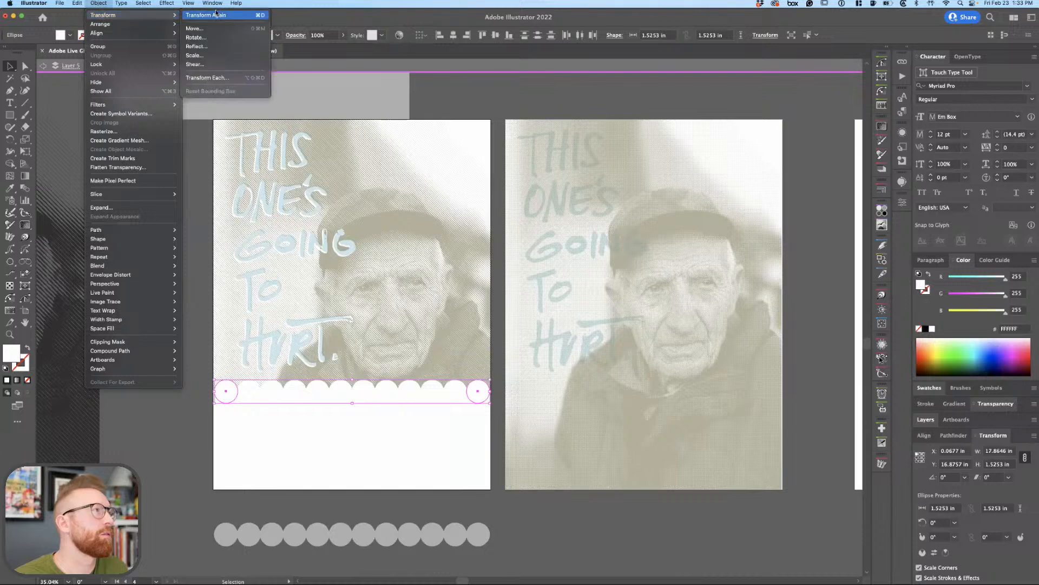
{"action": "left_click", "coordinate": [207, 78]}
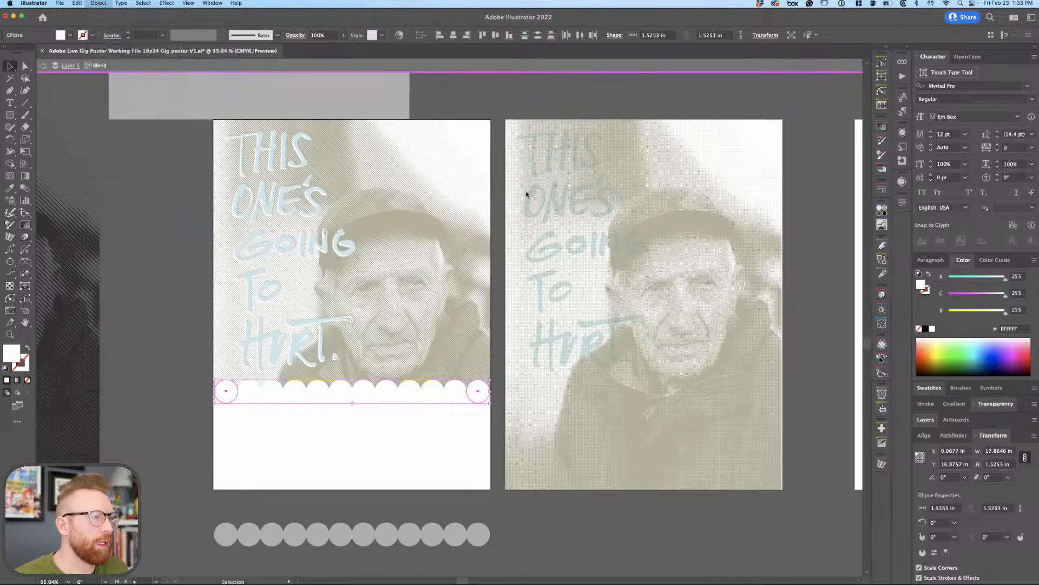
{"action": "key", "text": "shift+Down"}
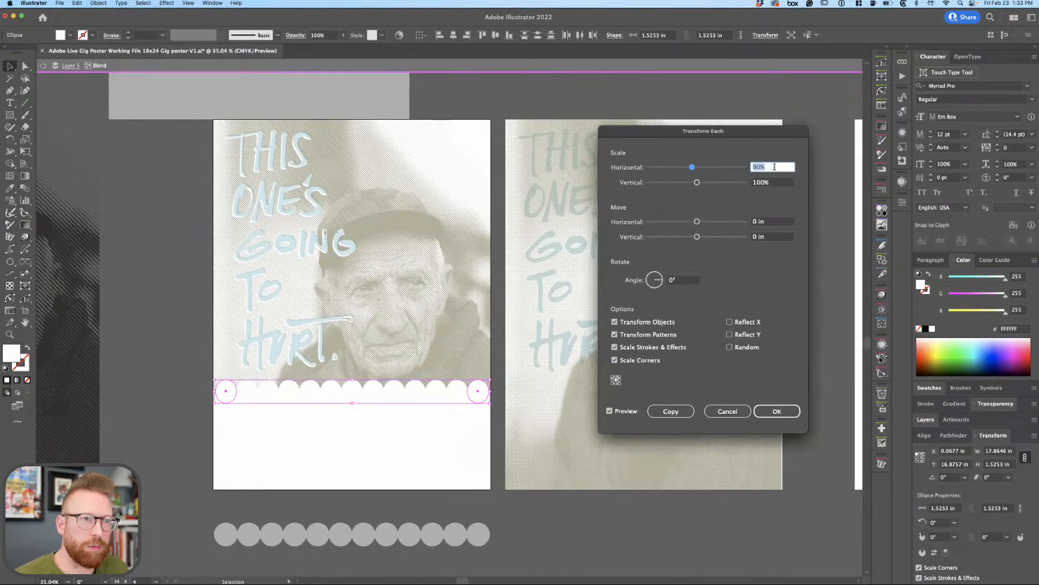
{"action": "key", "text": "shift+Down"}
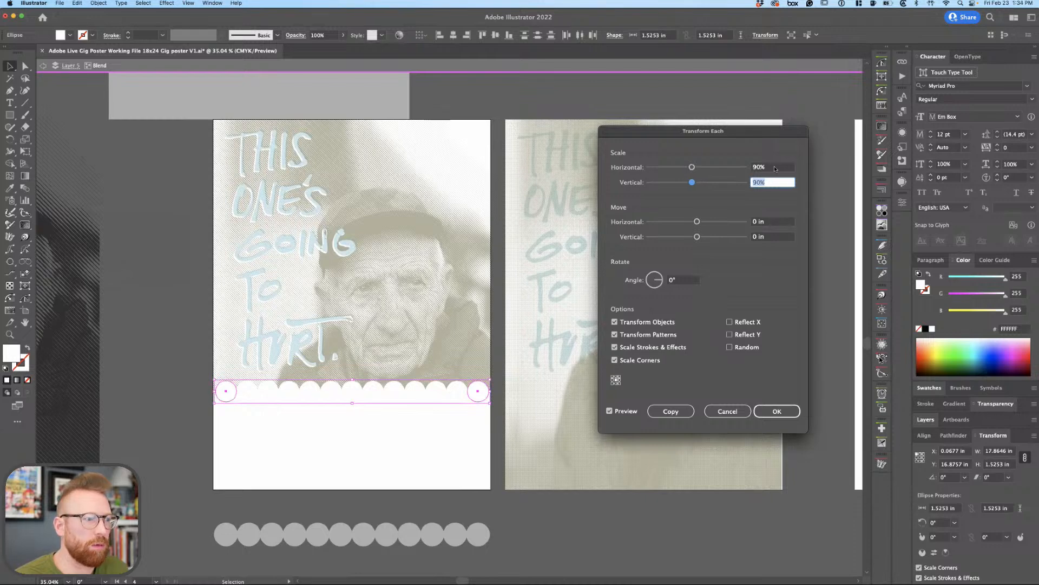
{"action": "key", "text": "shift+Down"}
{"action": "key", "text": "Tab"}
{"action": "key", "text": "Tab"}
{"action": "key", "text": "shift+Tab"}
{"action": "left_click", "coordinate": [774, 167]}
{"action": "key", "text": "shift+Down"}
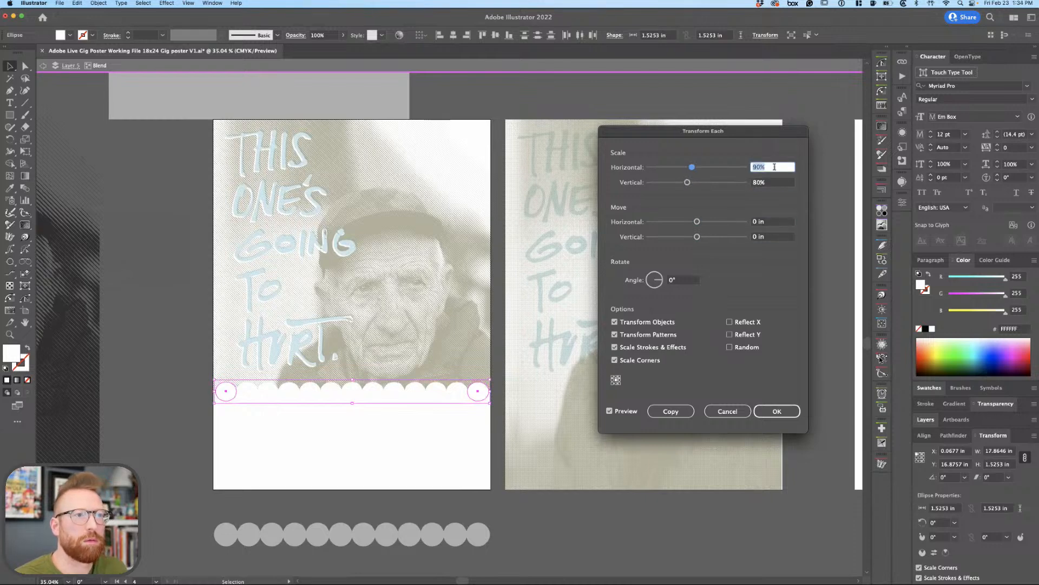
{"action": "left_click", "coordinate": [778, 411]}
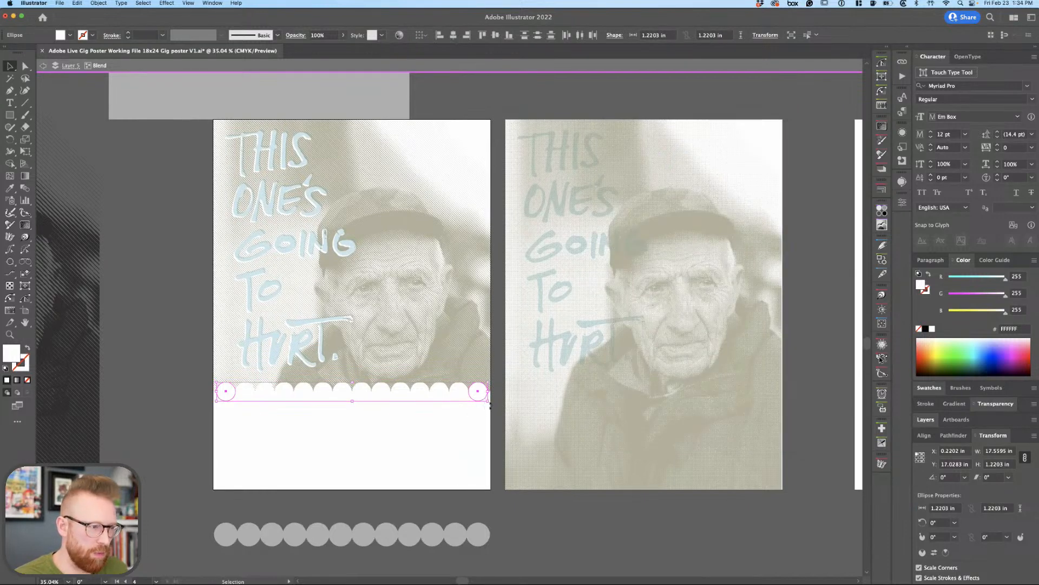
Move the blend's two end circles outward to touch the poster's left and right edges, making the row 18 in wide.
{"action": "left_click", "coordinate": [494, 406]}
{"action": "left_click", "coordinate": [478, 392]}
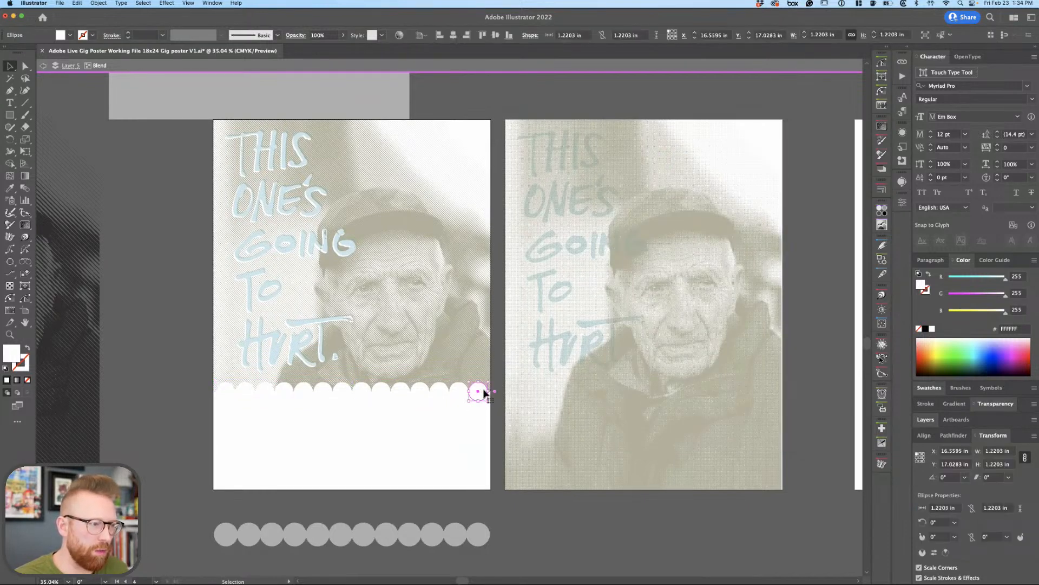
{"action": "scroll", "coordinate": [509, 332], "scroll_direction": "up", "scroll_amount": 5}
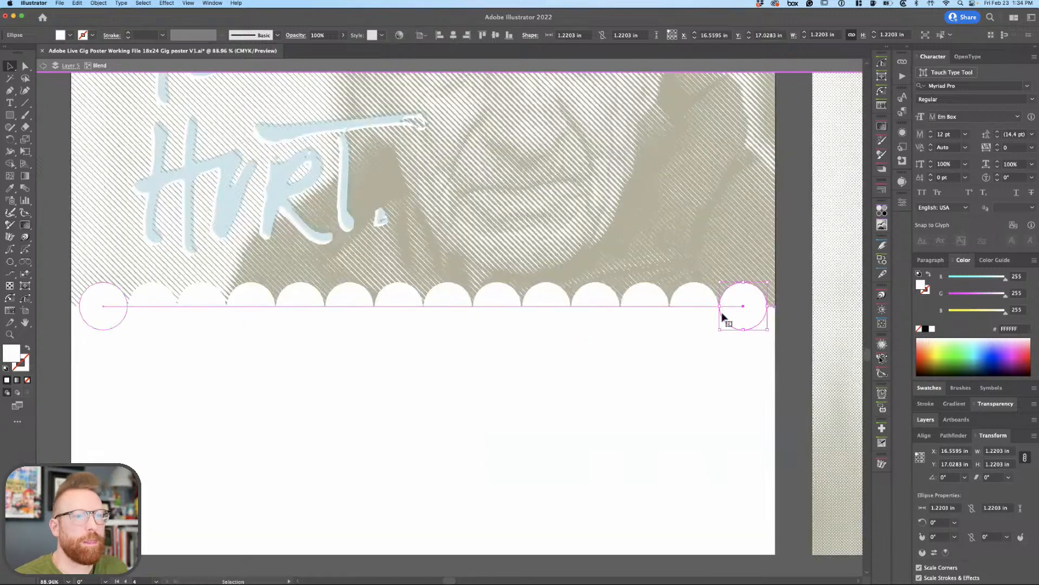
{"action": "key", "text": "a"}
{"action": "left_click_drag", "start_coordinate": [748, 318], "coordinate": [758, 318]}
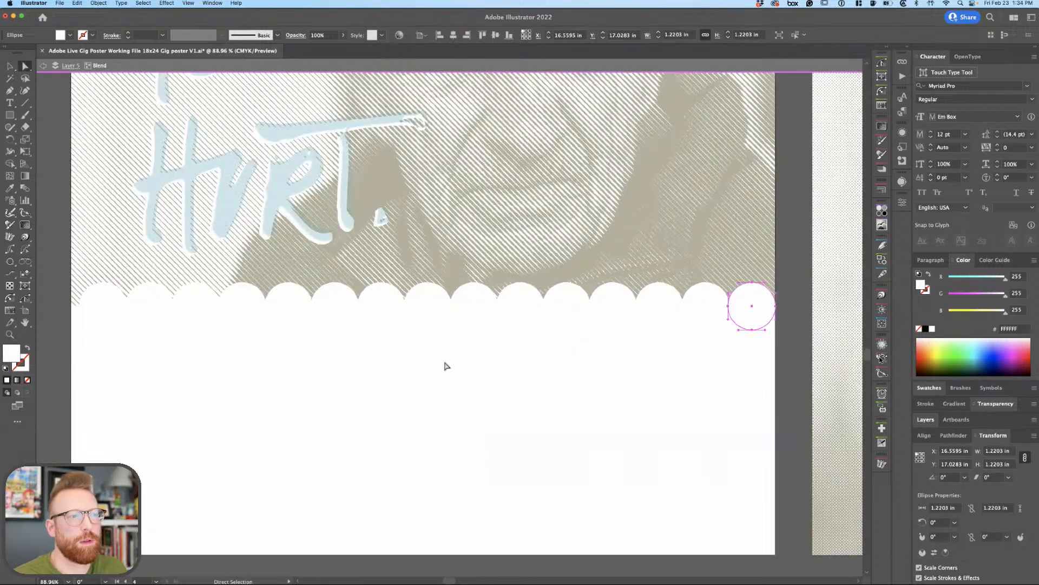
{"action": "left_click_drag", "start_coordinate": [91, 306], "coordinate": [84, 311]}
{"action": "key", "text": "super+y"}
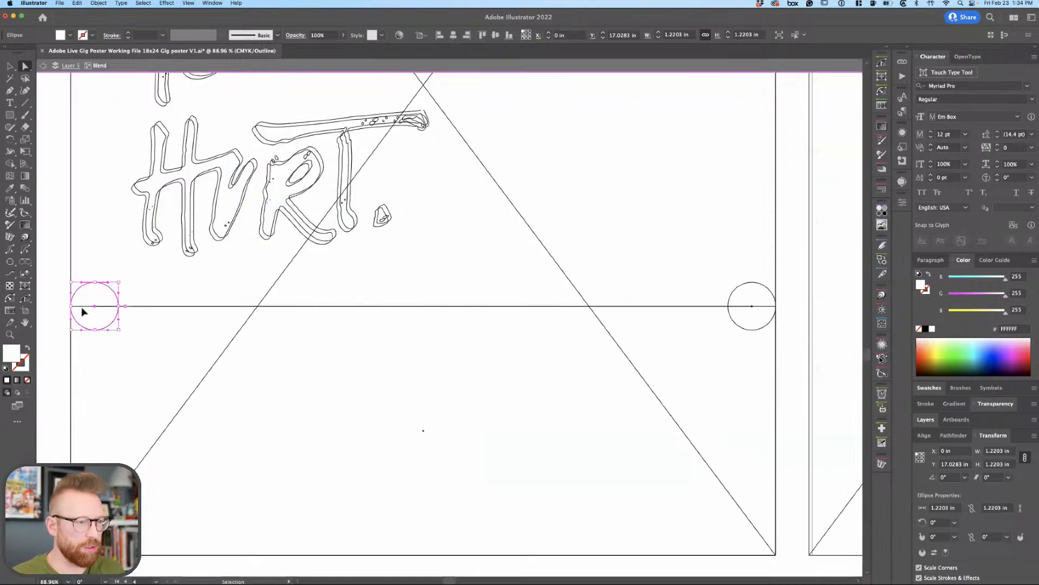
{"action": "key", "text": "super+y"}
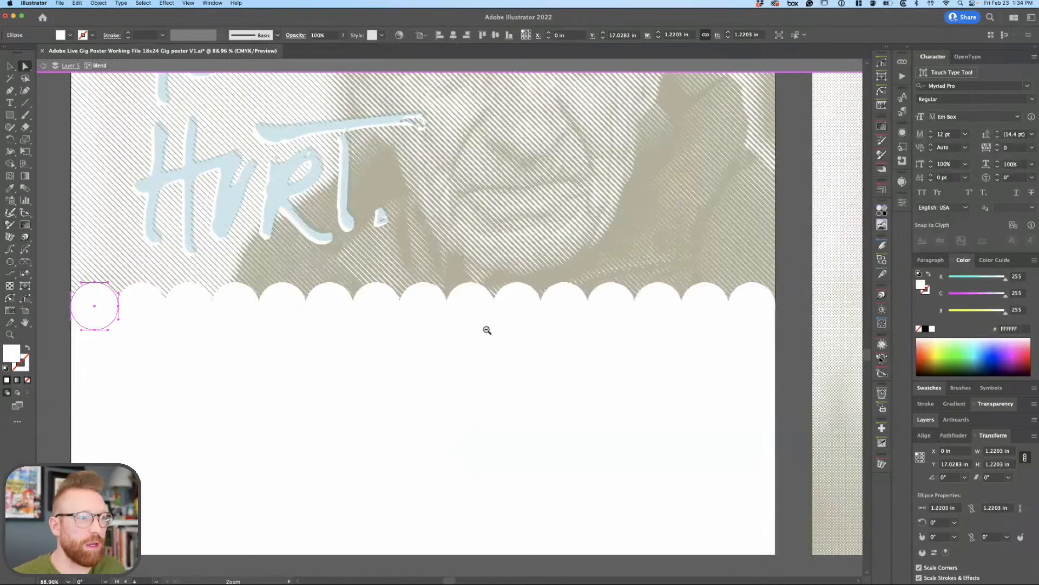
{"action": "left_click", "coordinate": [454, 327], "text": "alt"}
{"action": "left_click", "coordinate": [453, 343], "text": "alt"}
{"action": "scroll", "coordinate": [457, 399], "scroll_direction": "up", "scroll_amount": 3}
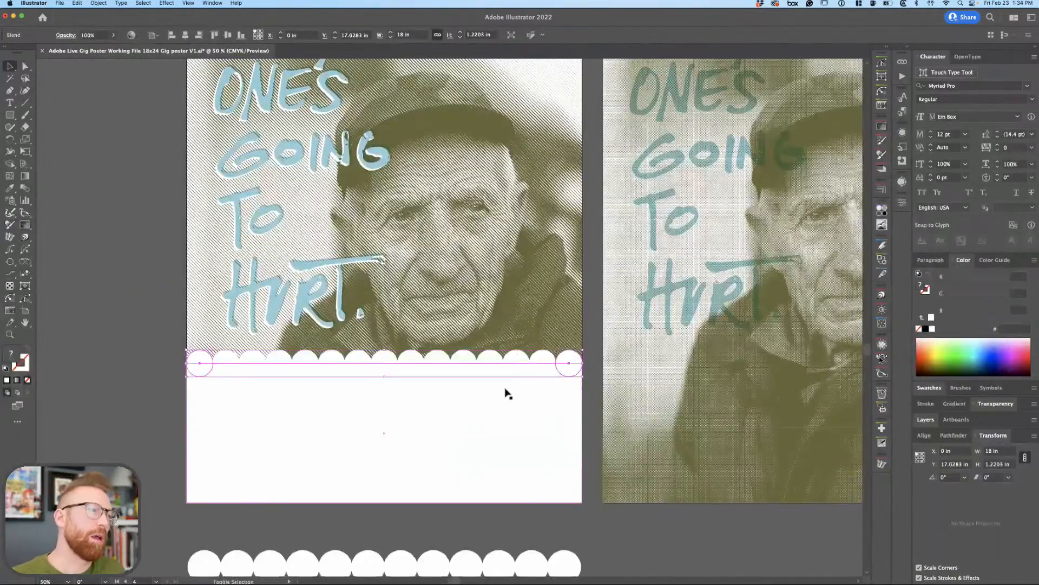
Place a spare copy of the resized circle row below the artboard, above the earlier spare row.
{"action": "key", "text": "v"}
{"action": "left_click", "coordinate": [519, 361]}
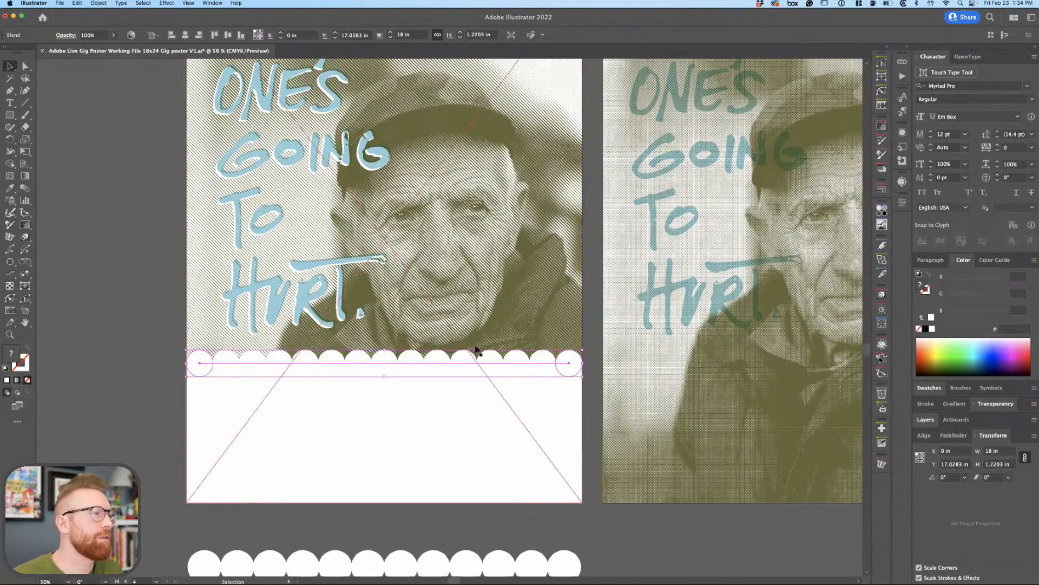
{"action": "left_click_drag", "start_coordinate": [570, 361], "coordinate": [557, 530]}
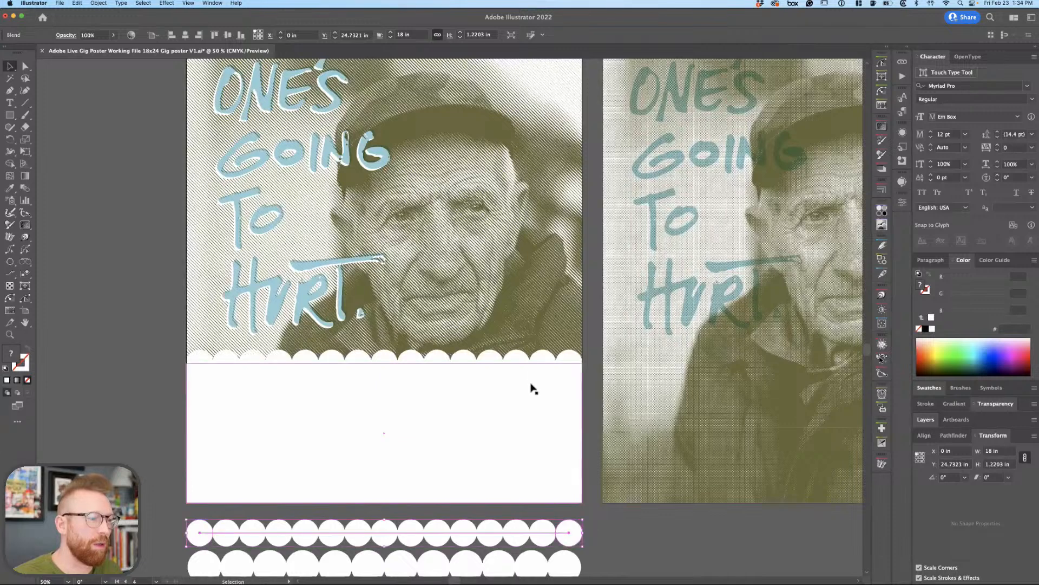
Expand the circle blend on the poster into separate circles, with Object and Fill included.
{"action": "left_click", "coordinate": [552, 355]}
{"action": "left_click", "coordinate": [99, 3]}
{"action": "mouse_move", "coordinate": [104, 16]}
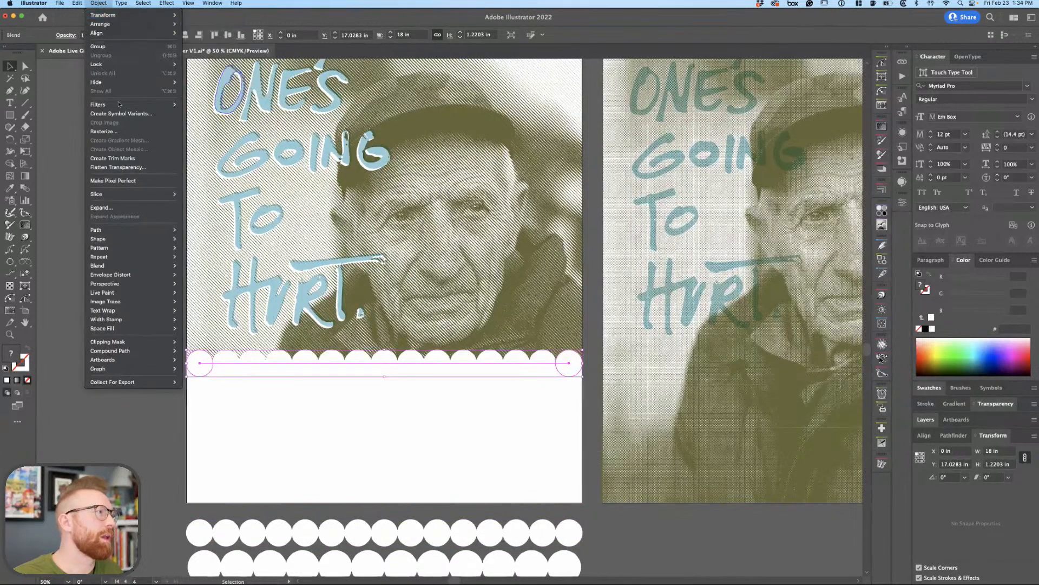
{"action": "left_click", "coordinate": [140, 209]}
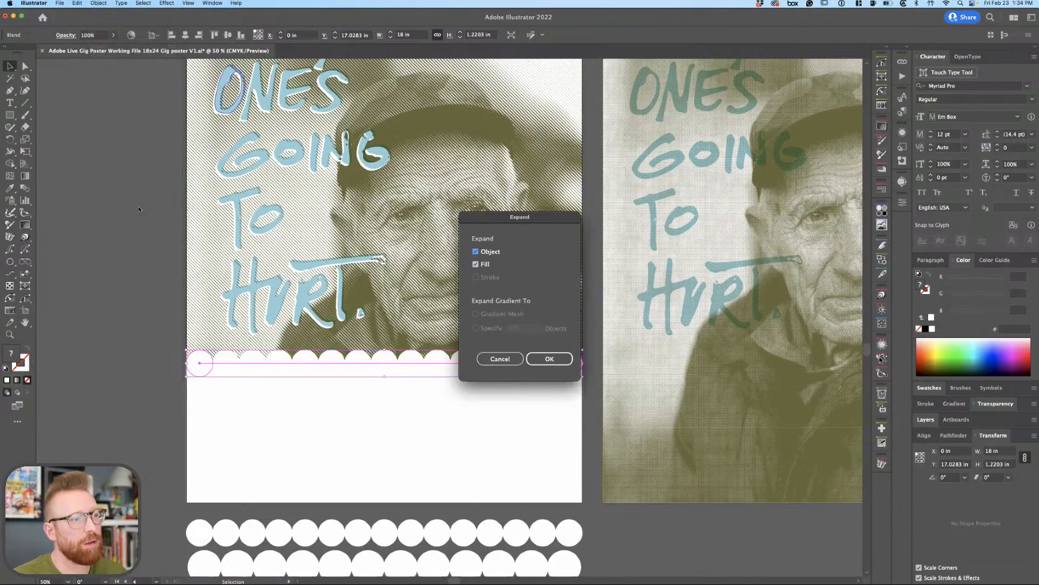
{"action": "left_click", "coordinate": [550, 359]}
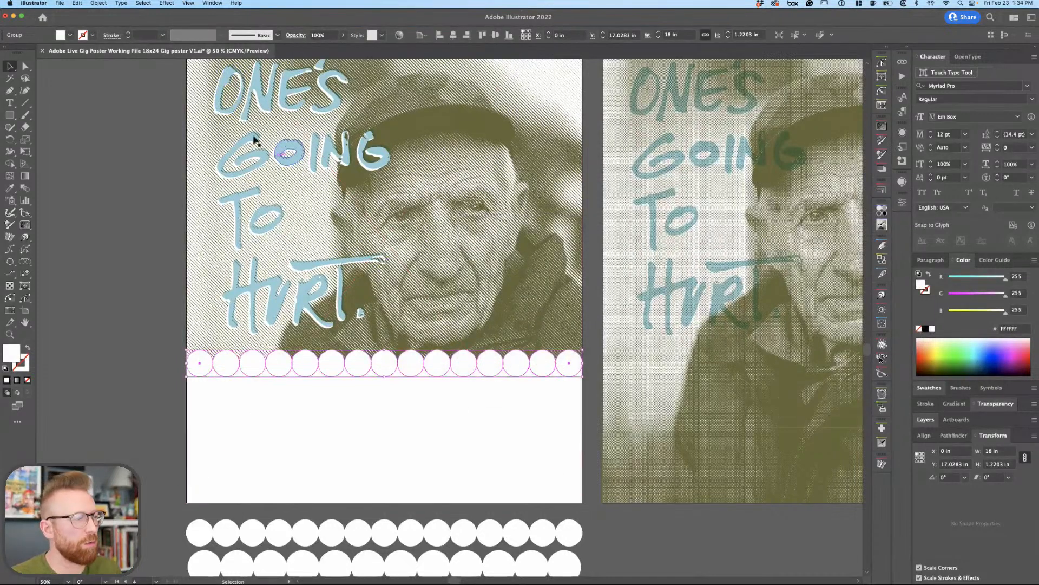
Unite the expanded circles into a compound shape and expand it to a single path.
{"action": "left_click", "coordinate": [97, 4]}
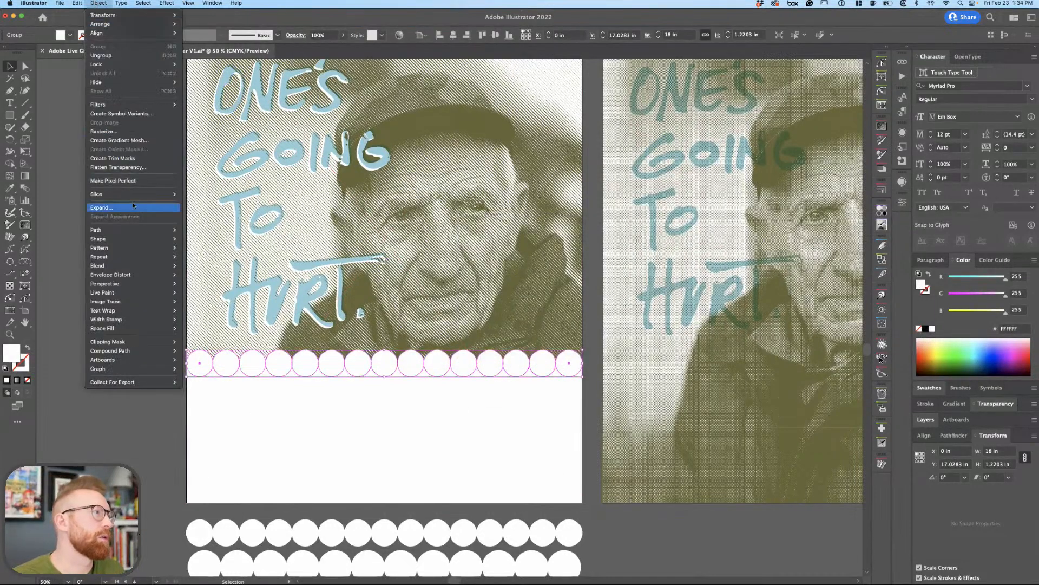
{"action": "key", "text": "Escape"}
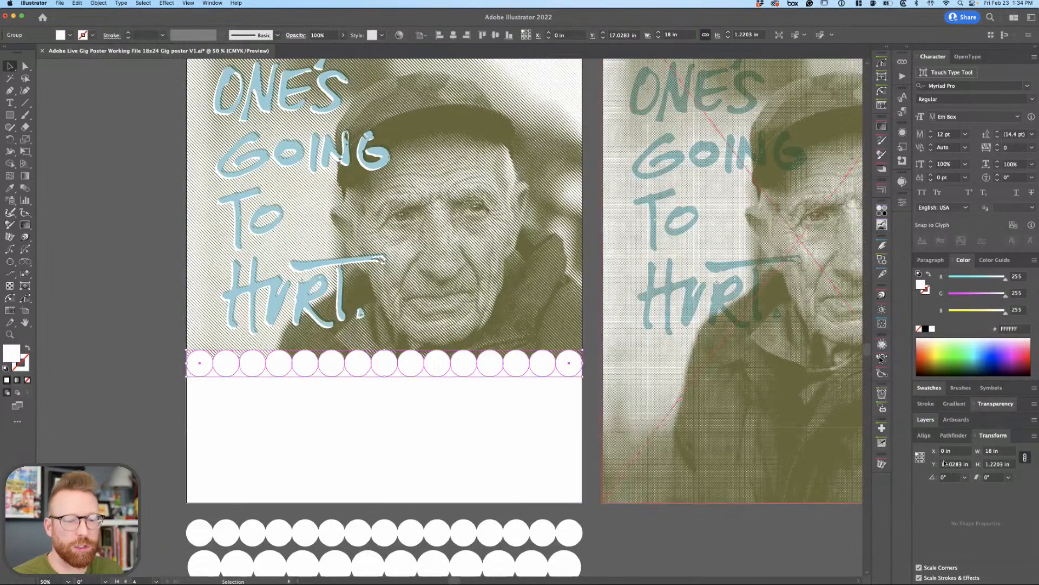
{"action": "left_click", "coordinate": [953, 435]}
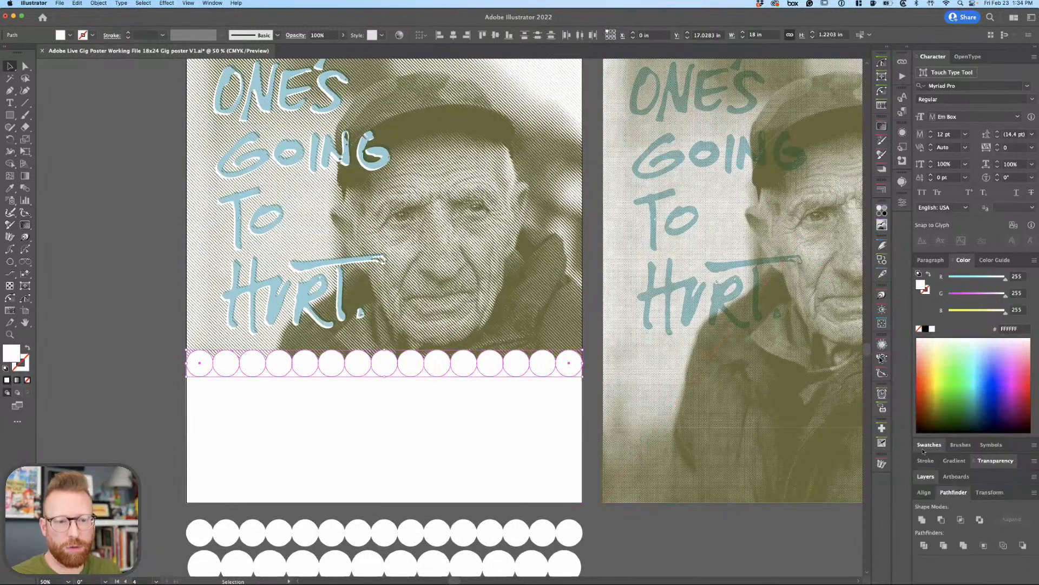
{"action": "left_click", "coordinate": [922, 519], "text": "alt"}
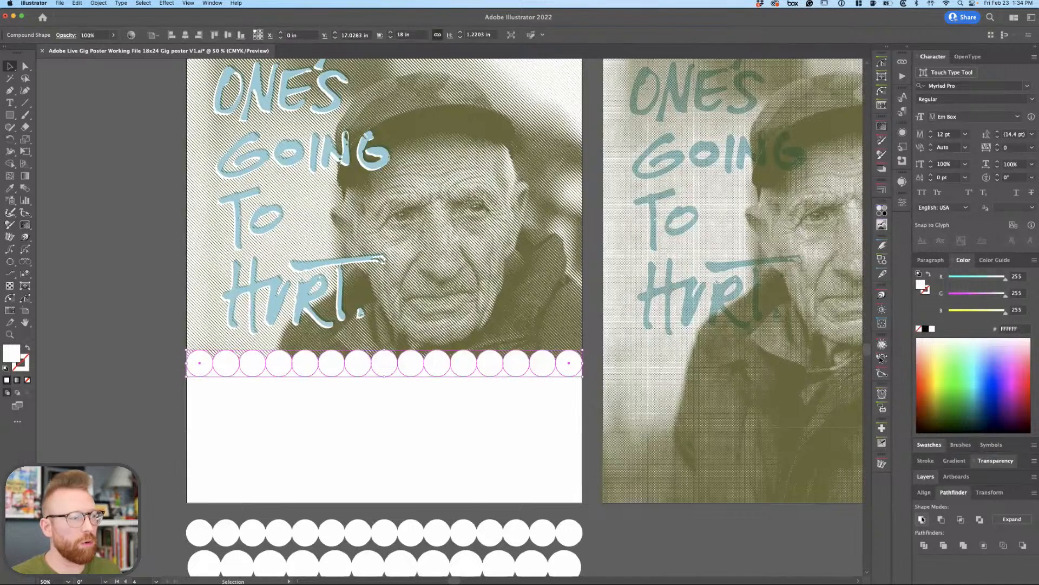
{"action": "left_click", "coordinate": [1017, 519]}
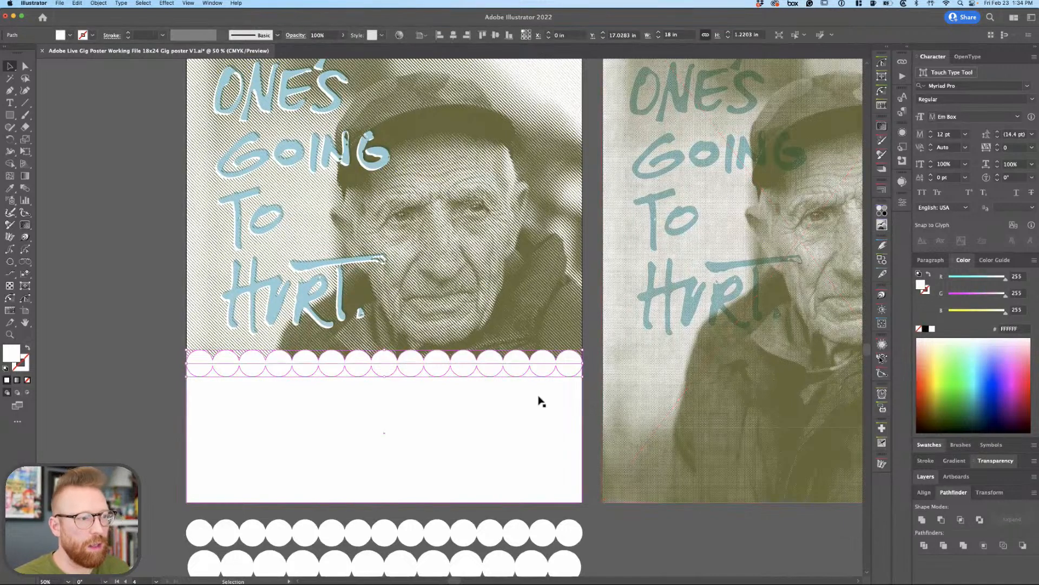
Fill the white rectangle below the scallops with the light blue #9FCBD5 sampled from the neighboring poster's lettering.
{"action": "left_click", "coordinate": [574, 406]}
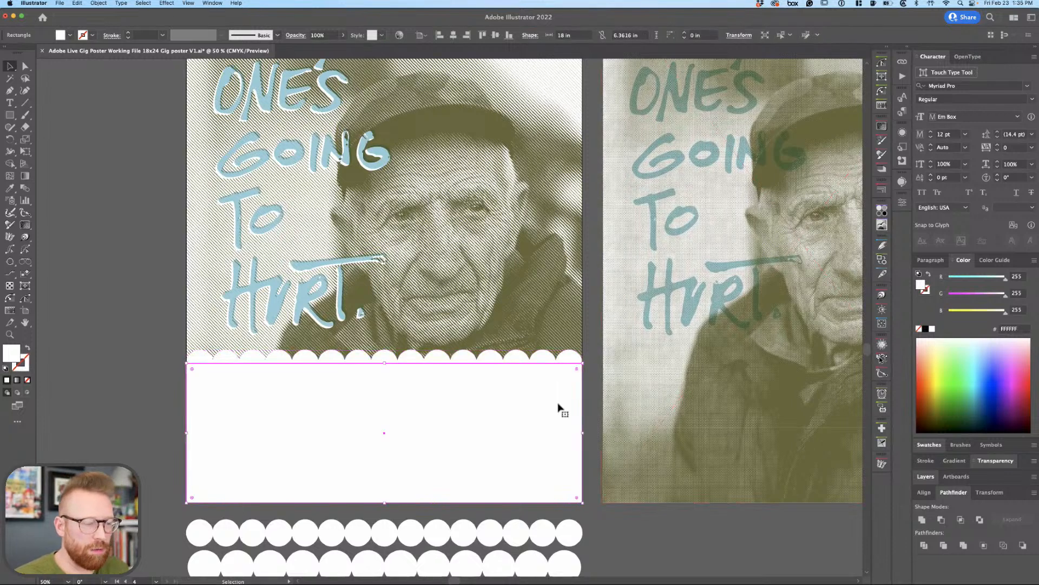
{"action": "key", "text": "i"}
{"action": "left_click", "coordinate": [930, 445]}
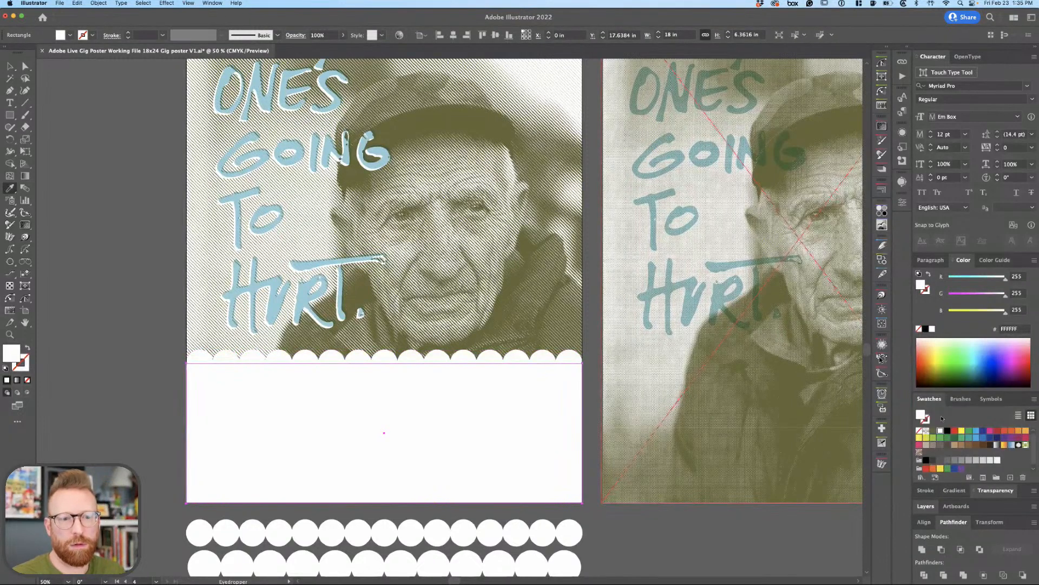
{"action": "left_click", "coordinate": [976, 432]}
{"action": "left_click", "coordinate": [653, 292]}
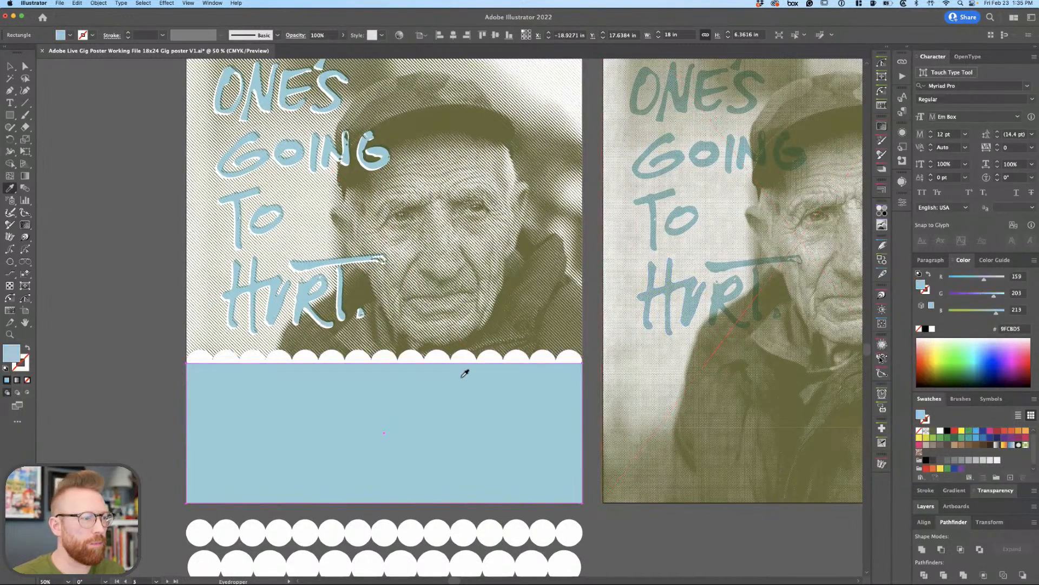
Create a color group named Poster from the olive, light blue and white squares, using global colors and including tint swatches.
{"action": "key", "text": "super+space"}
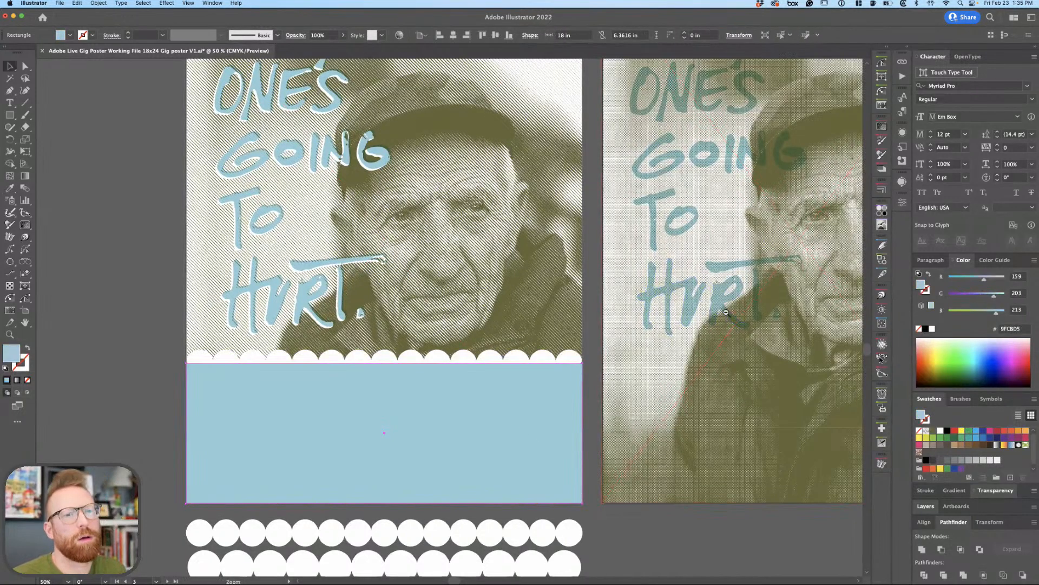
{"action": "left_click", "coordinate": [726, 313], "text": "alt+super"}
{"action": "scroll", "coordinate": [726, 312], "scroll_direction": "up", "scroll_amount": 3}
{"action": "scroll", "coordinate": [726, 312], "scroll_direction": "right", "scroll_amount": 3}
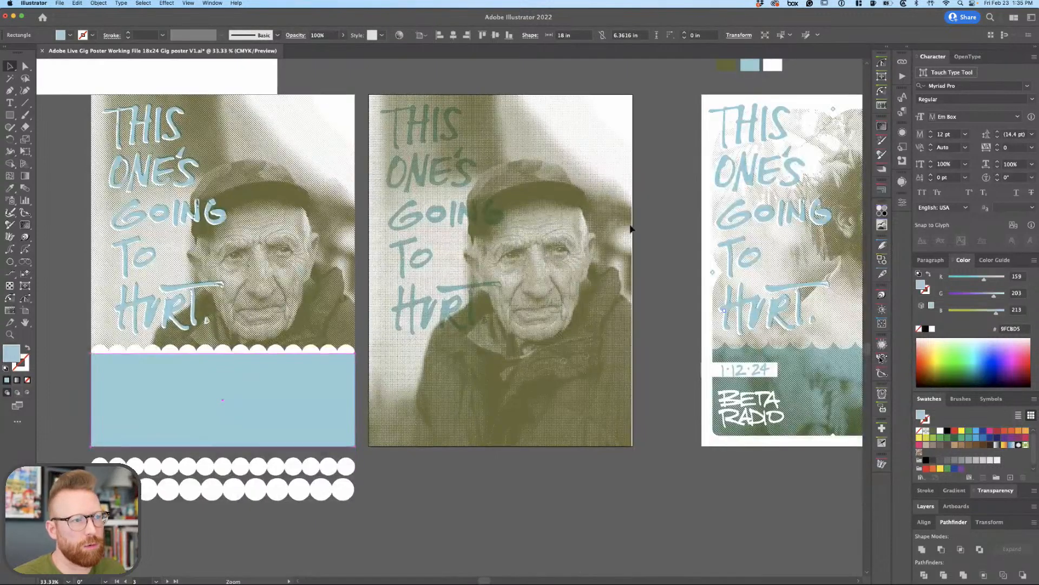
{"action": "scroll", "coordinate": [596, 243], "scroll_direction": "up", "scroll_amount": 5}
{"action": "scroll", "coordinate": [595, 243], "scroll_direction": "right", "scroll_amount": 5}
{"action": "left_click_drag", "start_coordinate": [649, 226], "coordinate": [555, 209]}
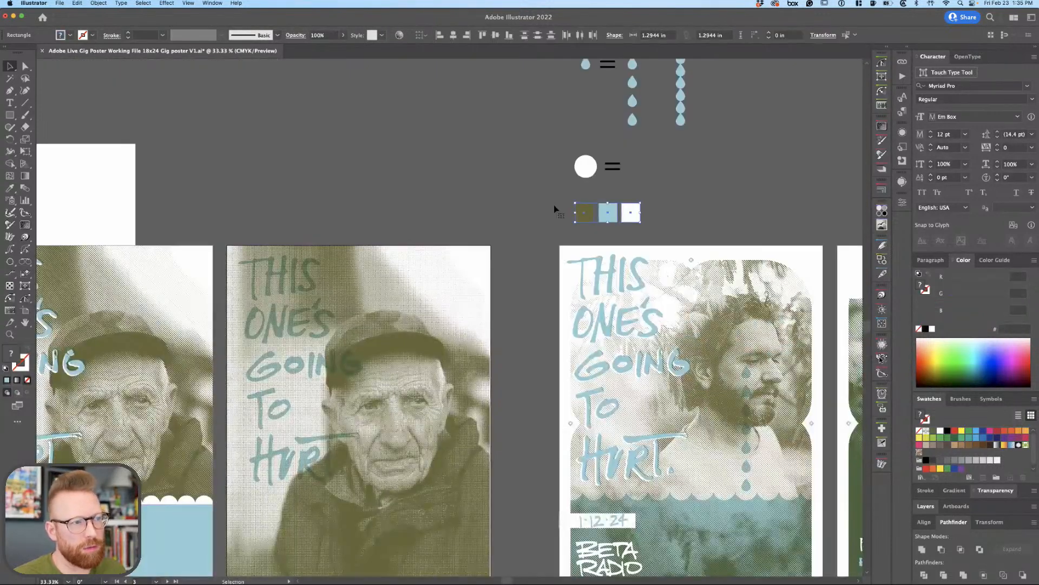
{"action": "left_click", "coordinate": [997, 478]}
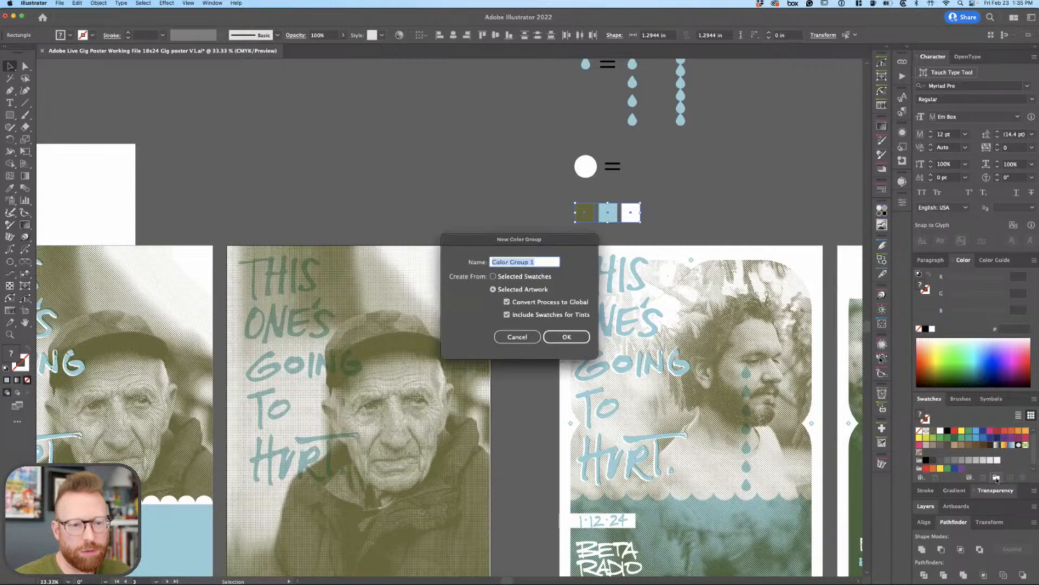
{"action": "type", "text": "POster"}
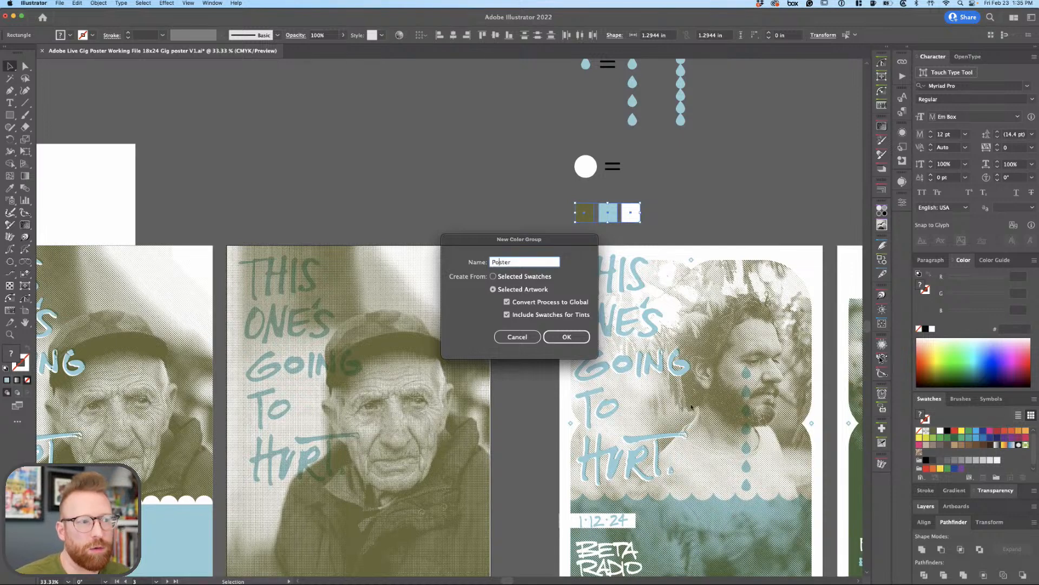
{"action": "left_click", "coordinate": [567, 337]}
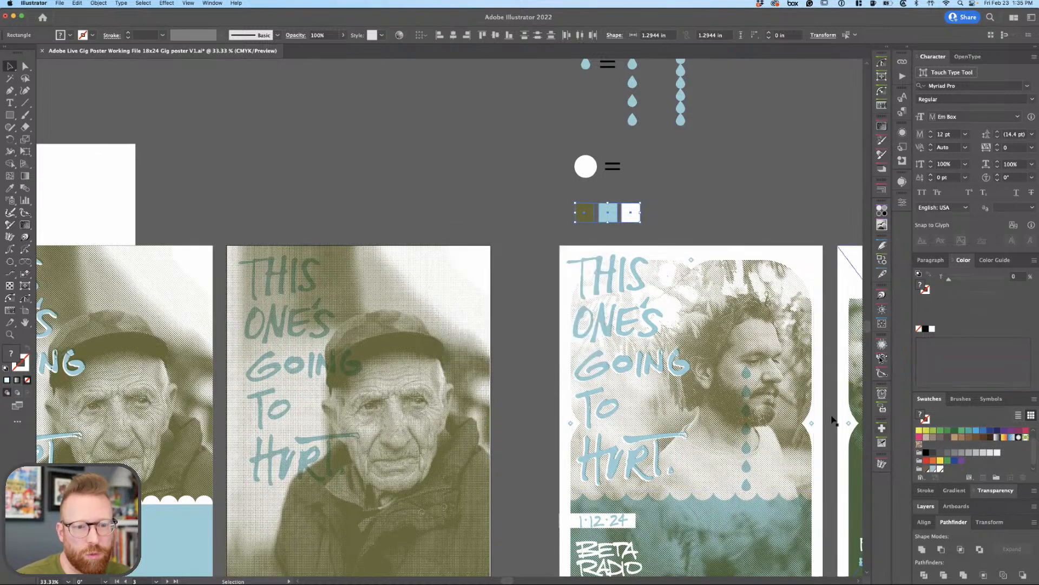
Delete all unused swatches and the leftover color group above the Poster group.
{"action": "left_click", "coordinate": [1034, 399]}
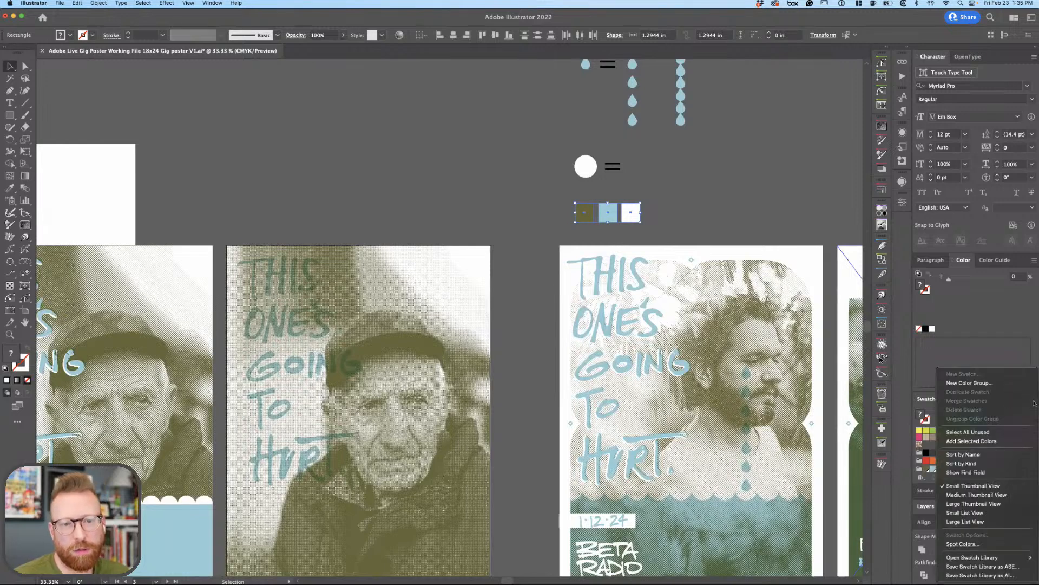
{"action": "left_click", "coordinate": [968, 432]}
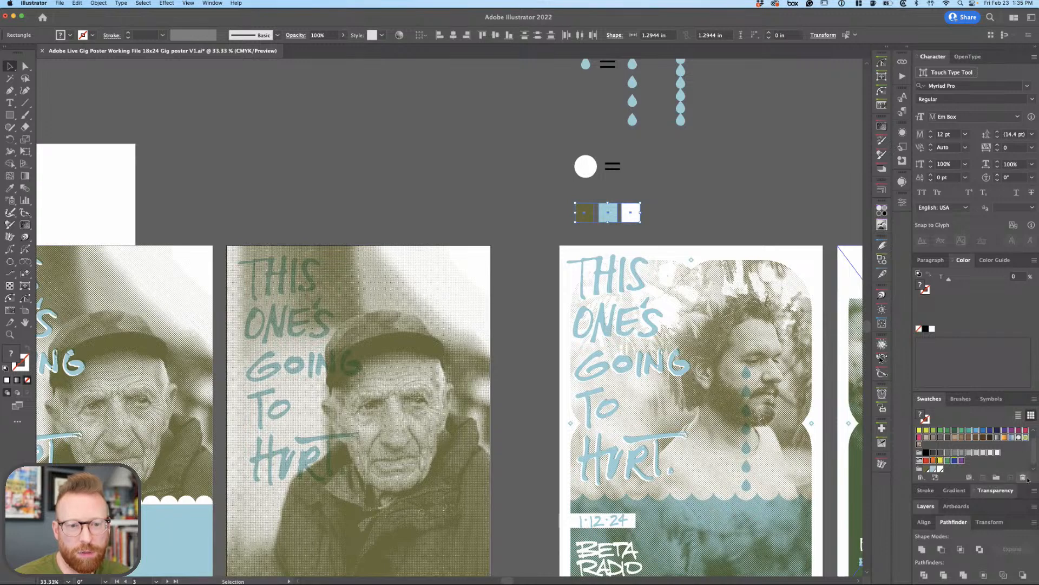
{"action": "left_click", "coordinate": [1023, 476]}
{"action": "left_click", "coordinate": [557, 312]}
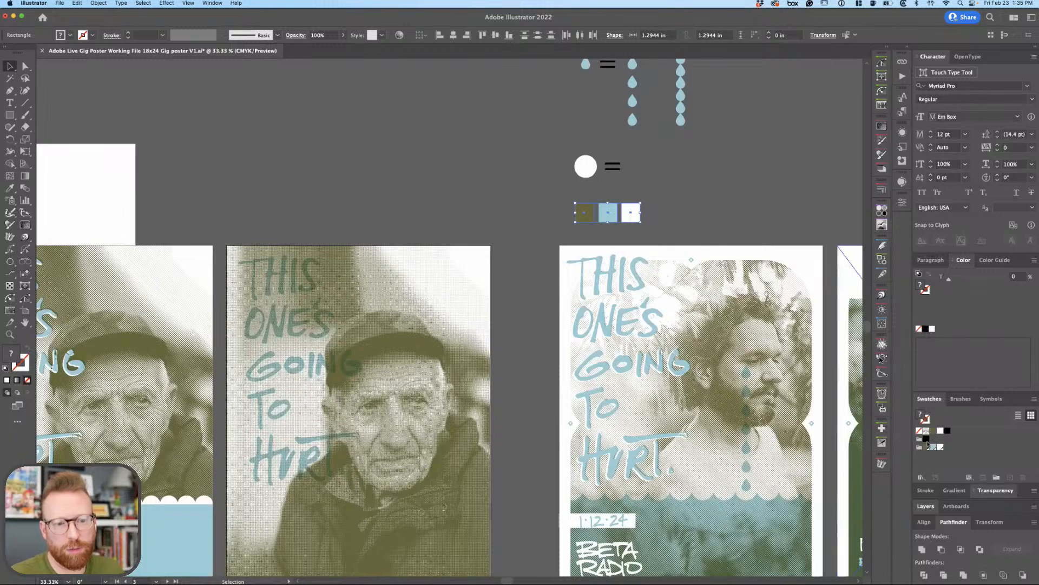
{"action": "left_click", "coordinate": [1023, 477]}
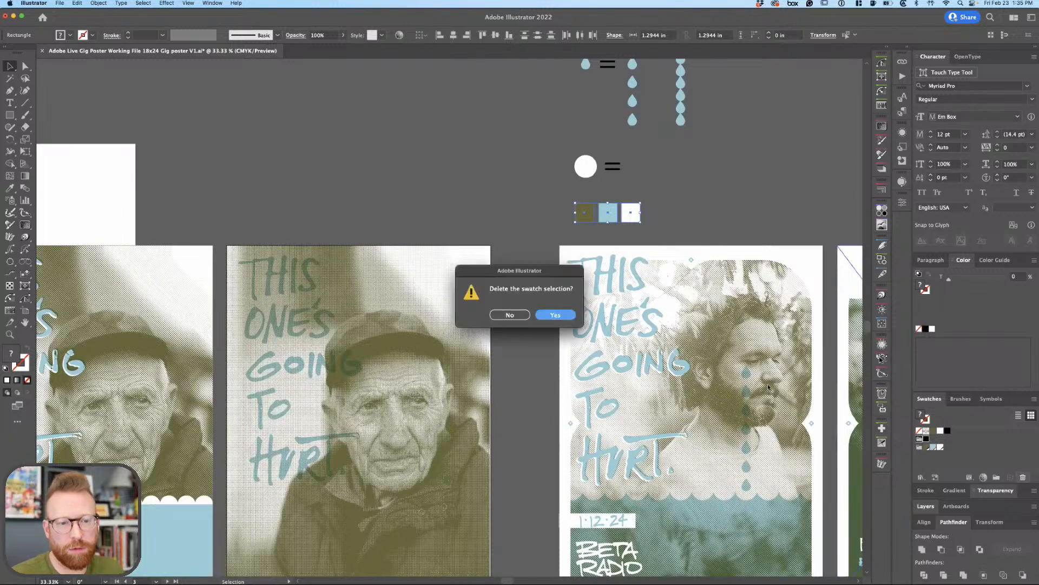
{"action": "left_click", "coordinate": [556, 315]}
{"action": "key", "text": "a"}
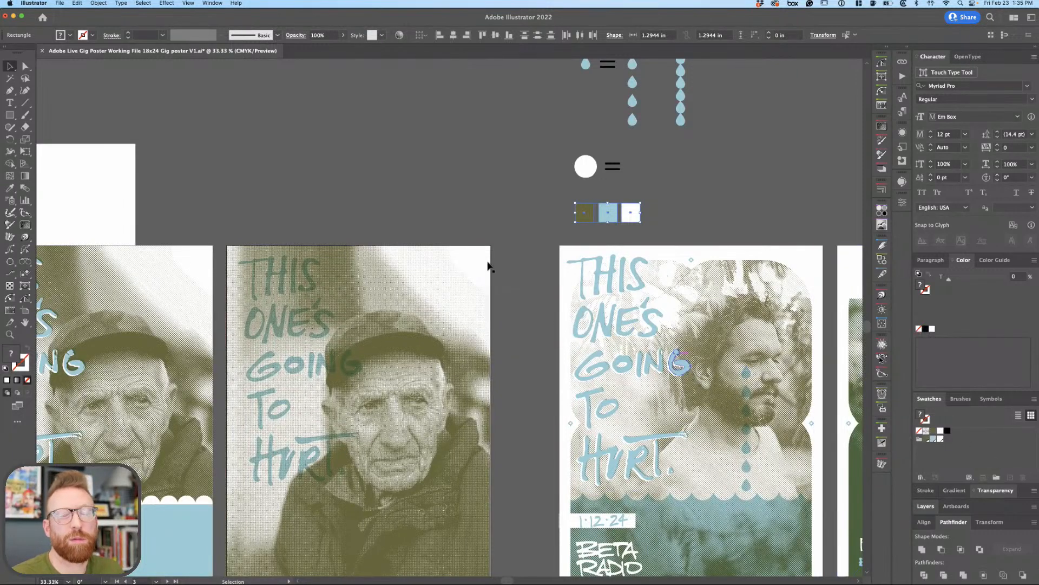
{"action": "left_click", "coordinate": [530, 312]}
Place a copy of the lettering beside the poster and give it an unfilled light blue outline of 5 pt.
{"action": "key", "text": "z"}
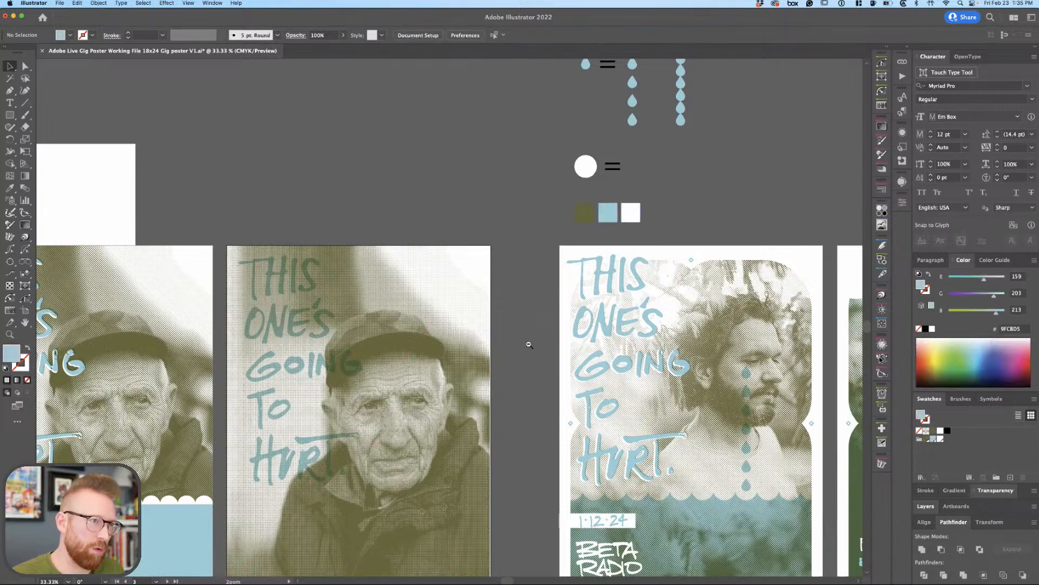
{"action": "left_click", "coordinate": [571, 345], "text": "alt"}
{"action": "scroll", "coordinate": [476, 384], "scroll_direction": "left", "scroll_amount": 10}
{"action": "key", "text": "v"}
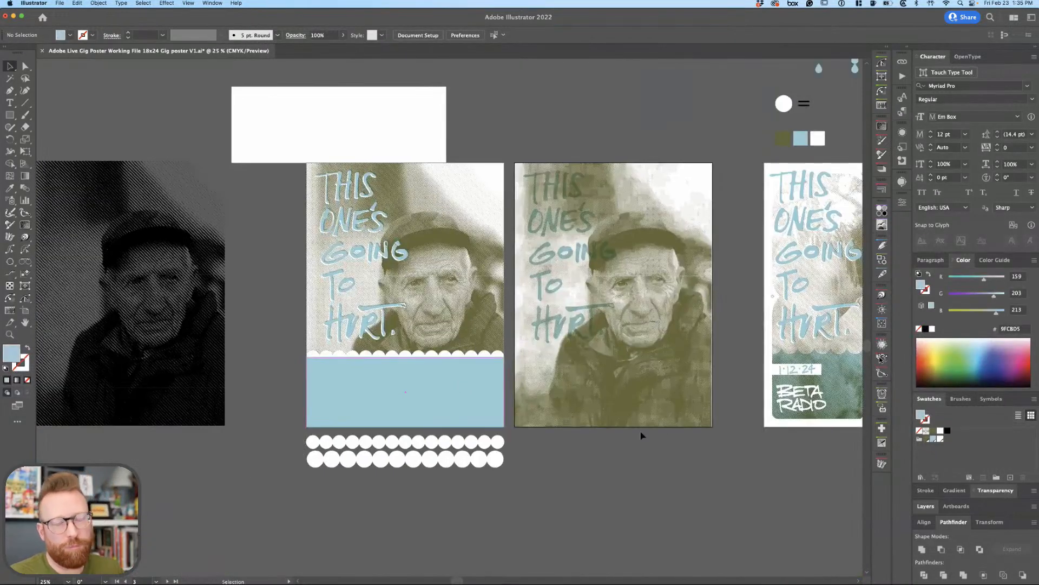
{"action": "scroll", "coordinate": [543, 476], "scroll_direction": "left", "scroll_amount": 5}
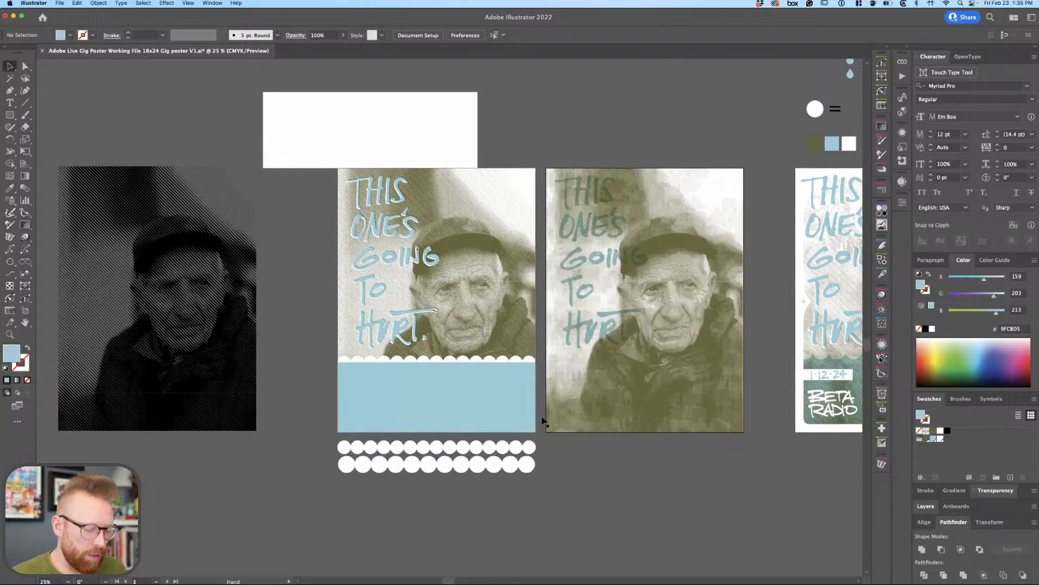
{"action": "scroll", "coordinate": [543, 421], "scroll_direction": "left", "scroll_amount": 3}
{"action": "key", "text": "z"}
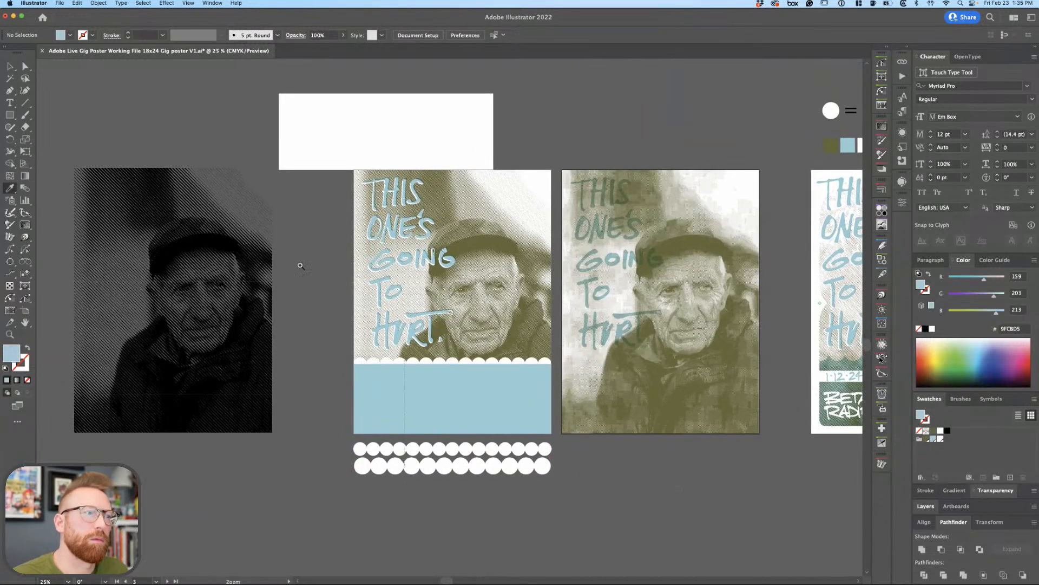
{"action": "left_click_drag", "start_coordinate": [250, 245], "coordinate": [578, 490]}
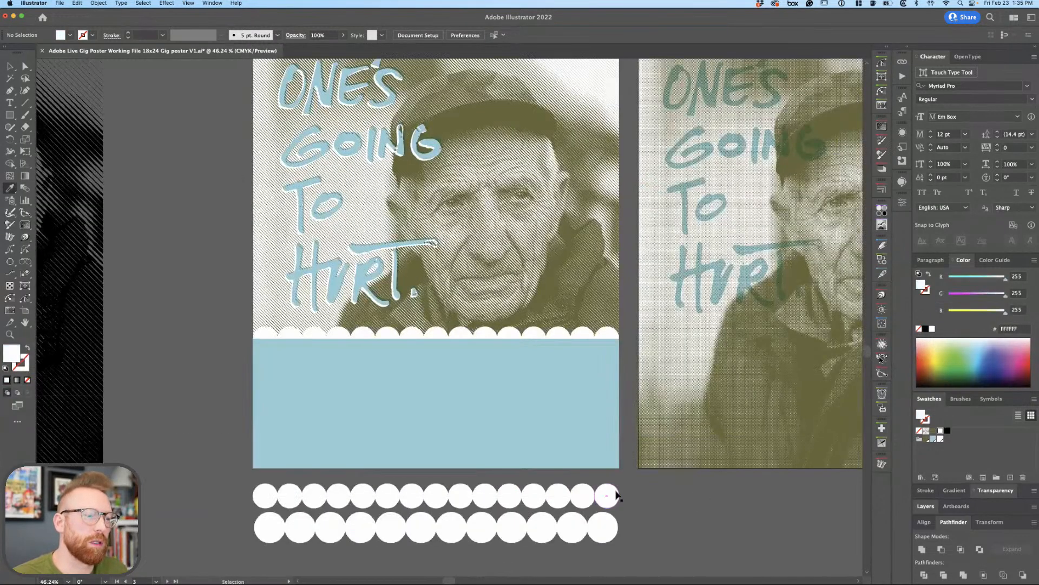
{"action": "left_click", "coordinate": [617, 495]}
{"action": "key", "text": "i"}
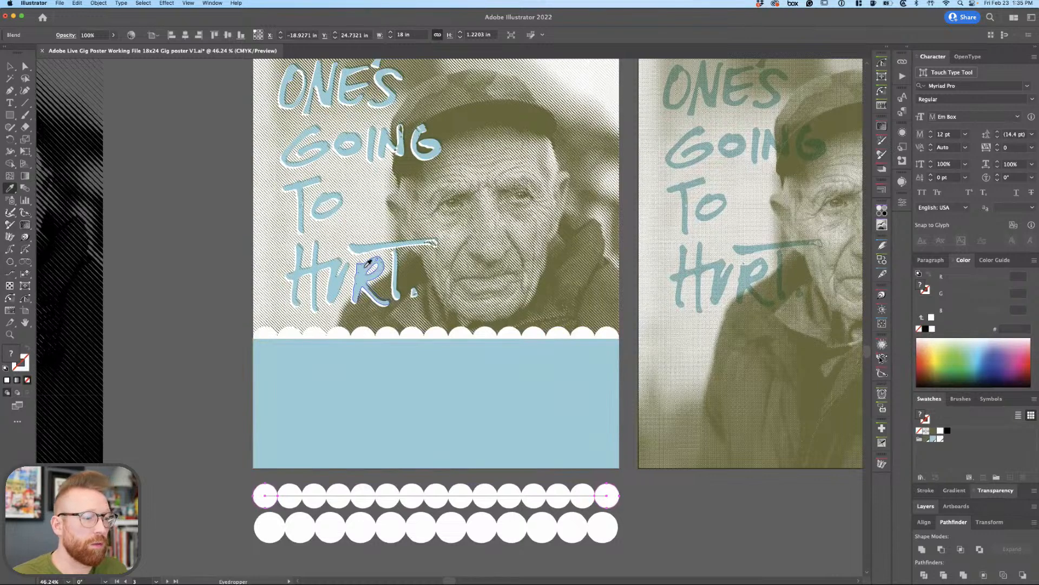
{"action": "left_click_drag", "start_coordinate": [368, 270], "coordinate": [194, 275]}
{"action": "key", "text": "shift+x"}
{"action": "key", "text": "v"}
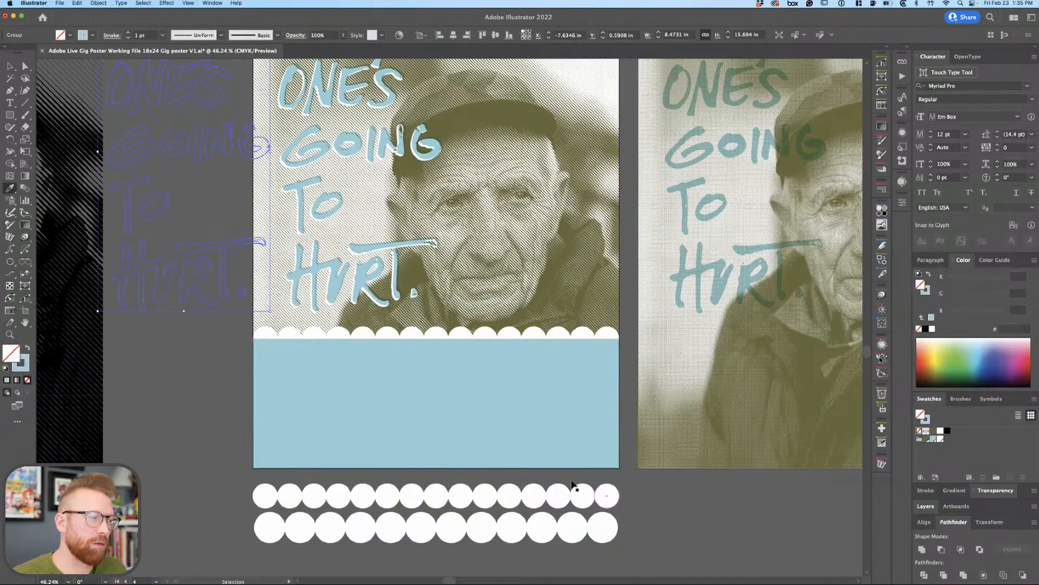
{"action": "key", "text": "i"}
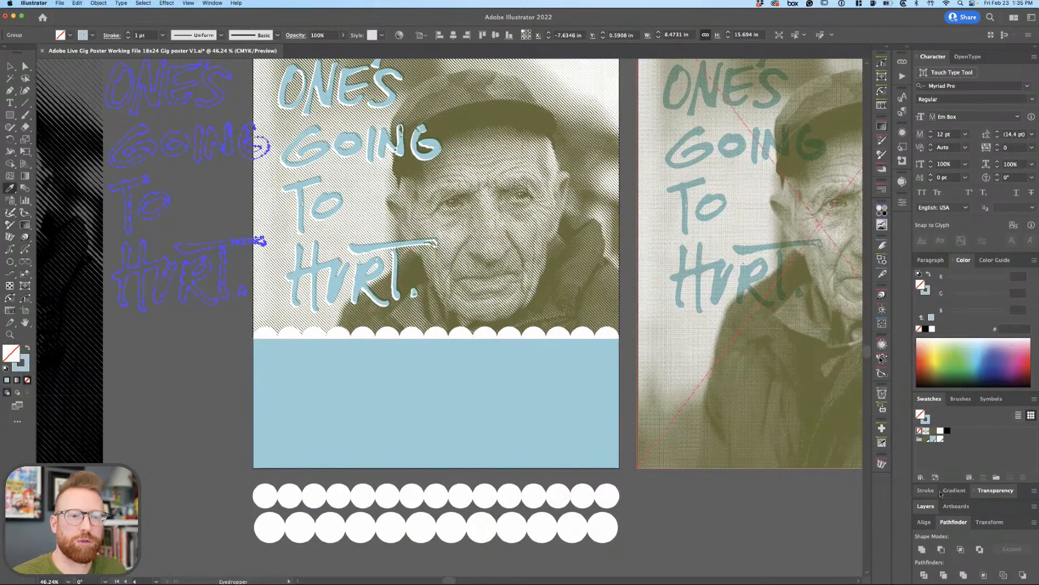
{"action": "left_click", "coordinate": [925, 490]}
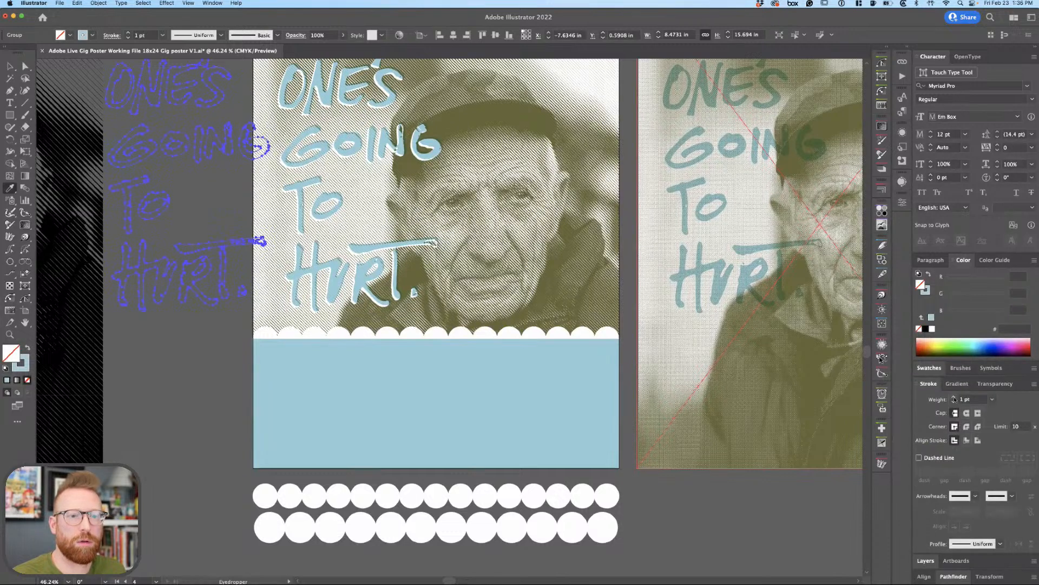
{"action": "left_click", "coordinate": [221, 352], "text": "super"}
Fill the upper spare circle row below the artboard with only the light blue color sampled from the outlined lettering.
{"action": "left_click", "coordinate": [286, 491], "text": "super"}
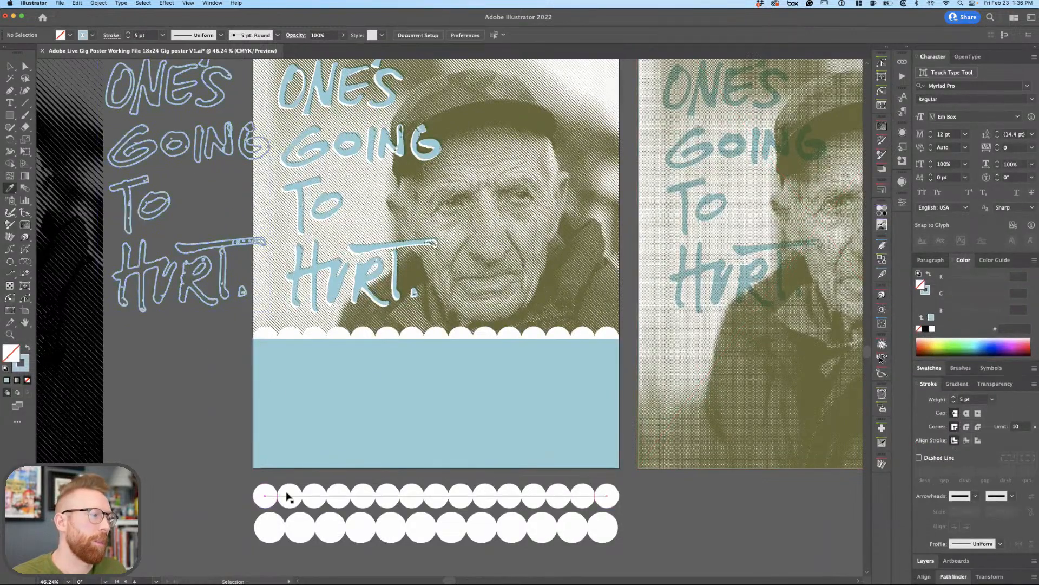
{"action": "left_click", "coordinate": [218, 296]}
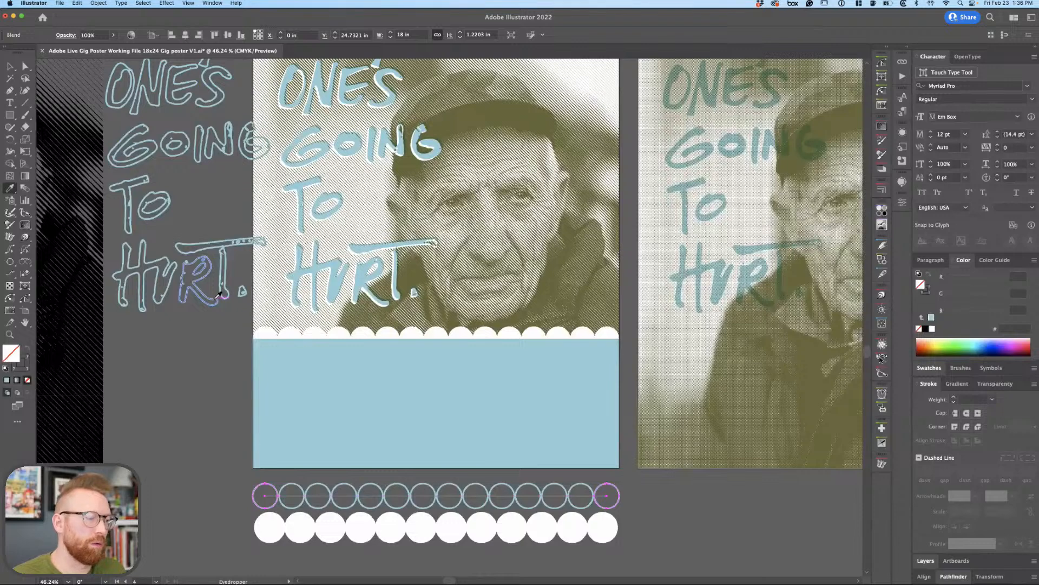
{"action": "key", "text": "super+z"}
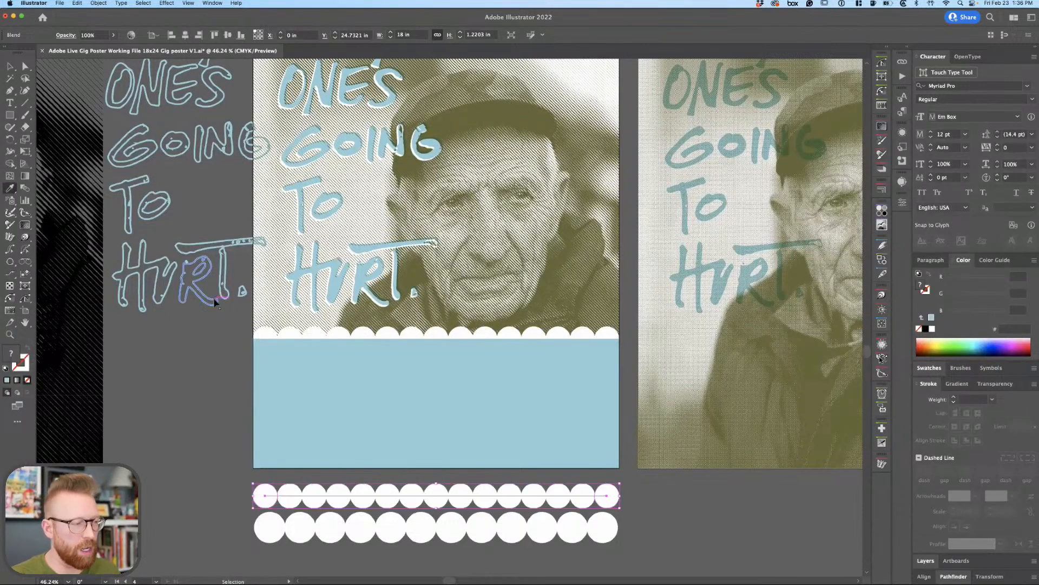
{"action": "left_click", "coordinate": [219, 295], "text": "shift"}
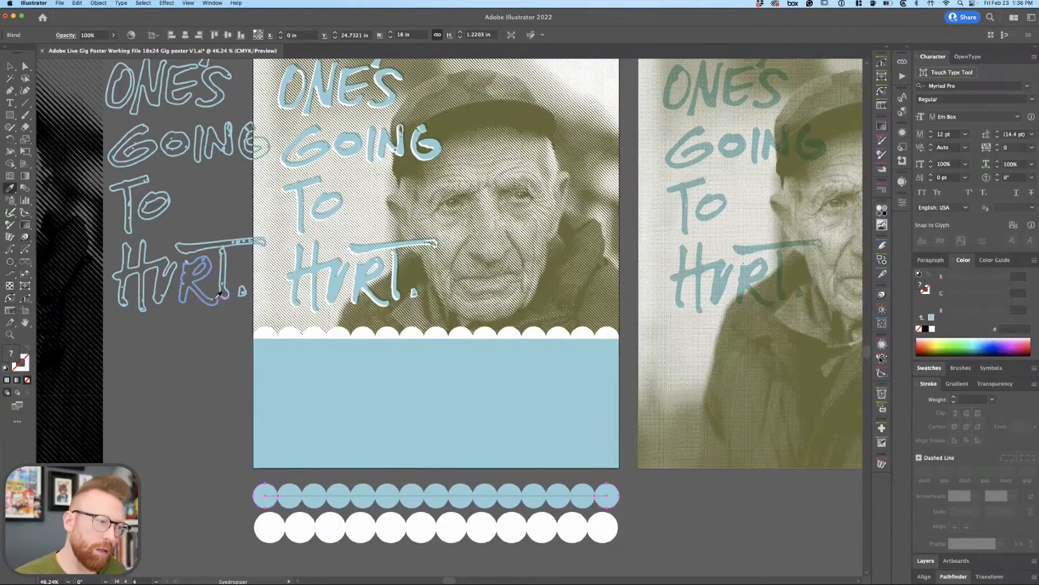
{"action": "key", "text": "super+shift+a"}
Delete the outlined lettering copy beside the poster.
{"action": "key", "text": "v"}
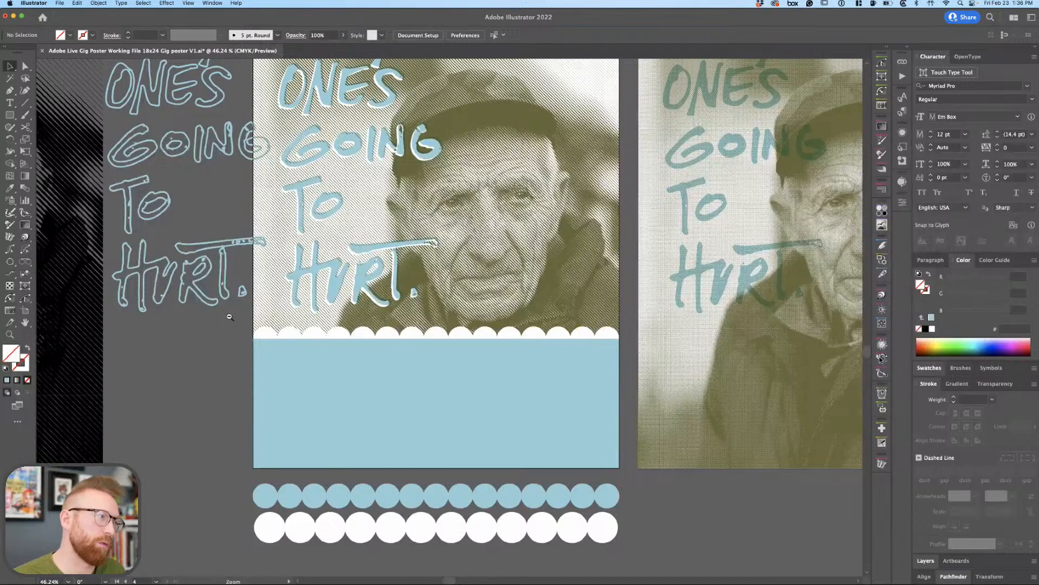
{"action": "left_click", "coordinate": [230, 316], "text": "alt"}
{"action": "left_click", "coordinate": [426, 184]}
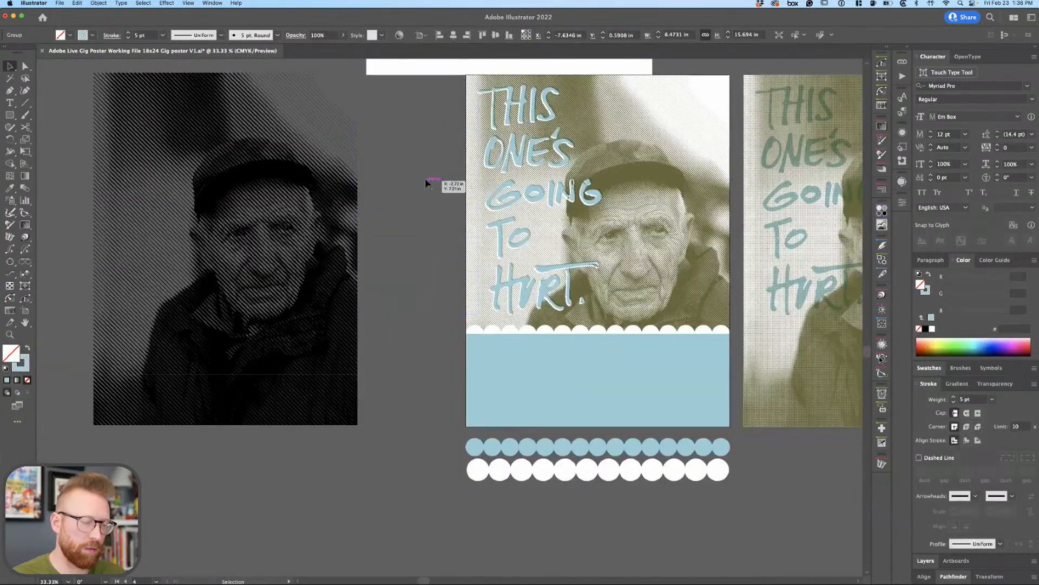
{"action": "key", "text": "super+shift+a"}
Examine the white circle row along the light blue panel's upper edge and the Poster color group in the swatches.
{"action": "scroll", "coordinate": [448, 451], "scroll_direction": "right", "scroll_amount": 5}
{"action": "scroll", "coordinate": [448, 451], "scroll_direction": "up", "scroll_amount": 3}
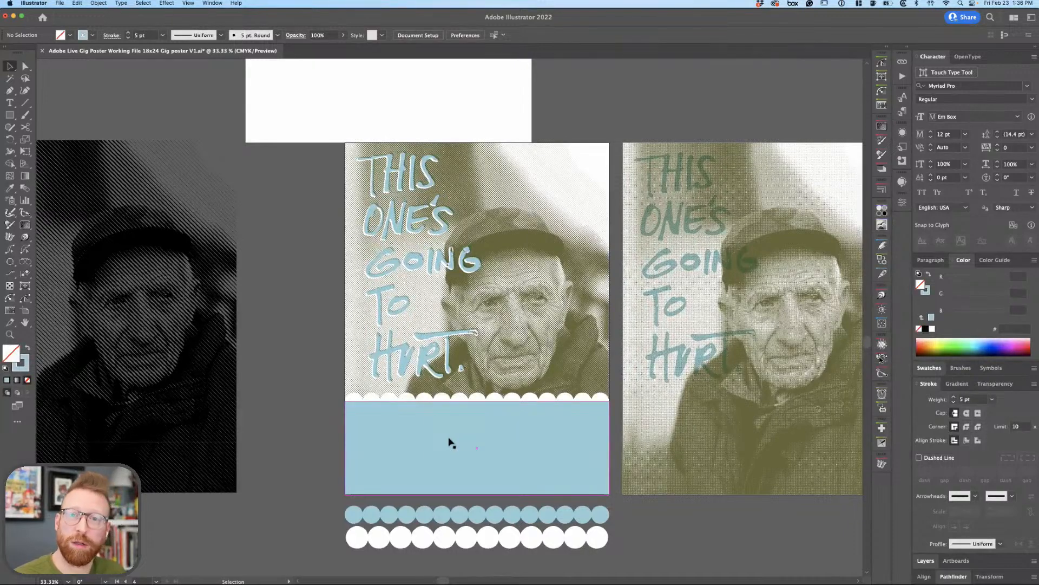
{"action": "left_click", "coordinate": [397, 400]}
{"action": "left_click", "coordinate": [544, 448], "text": "shift"}
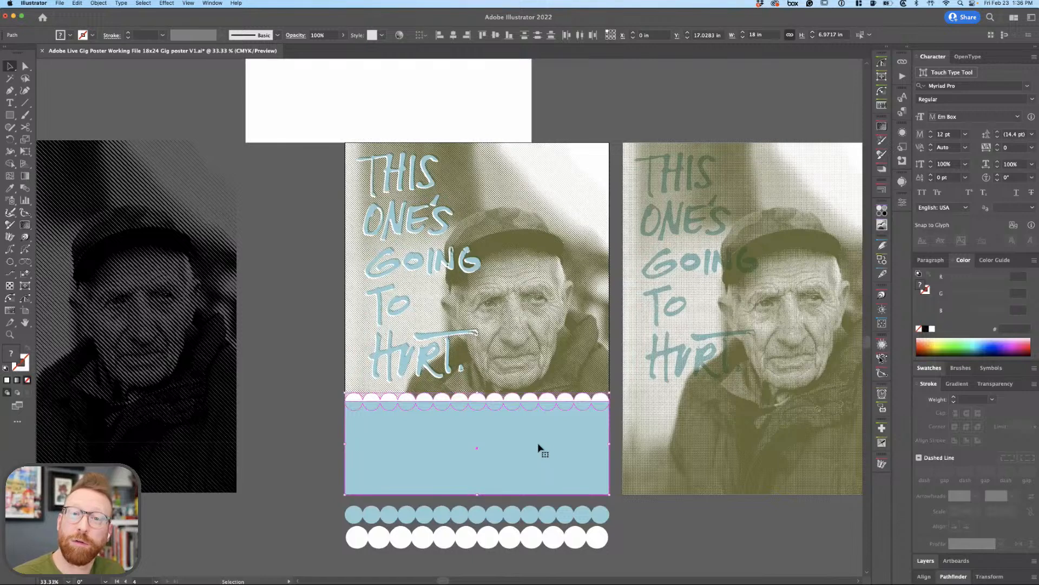
{"action": "key", "text": "z"}
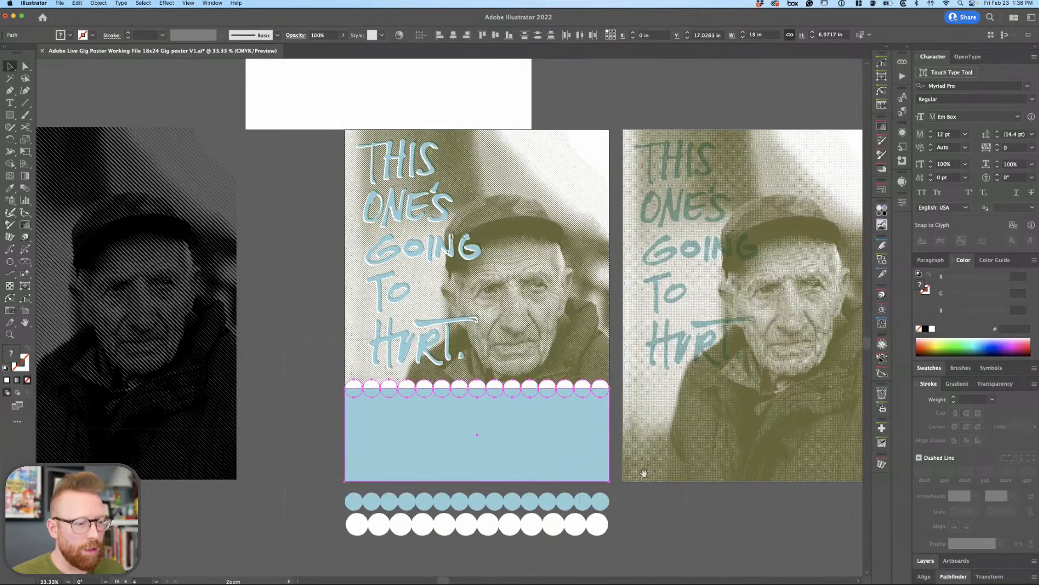
{"action": "left_click_drag", "start_coordinate": [476, 481], "coordinate": [668, 272]}
{"action": "left_click", "coordinate": [709, 246]}
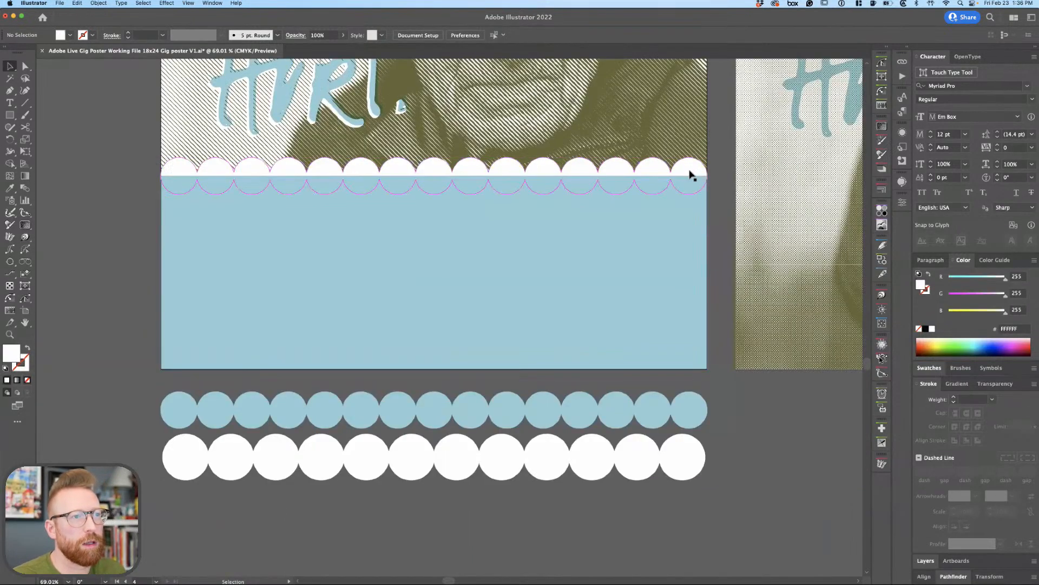
{"action": "left_click", "coordinate": [930, 370]}
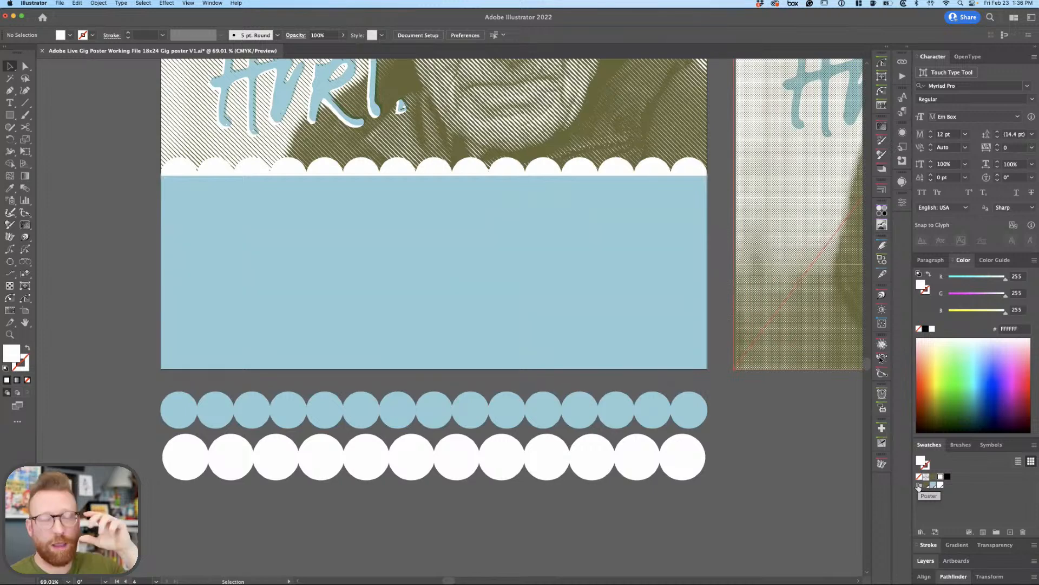
Try to combine the white circle row and the light blue panel with Minus Front.
{"action": "left_click", "coordinate": [615, 171]}
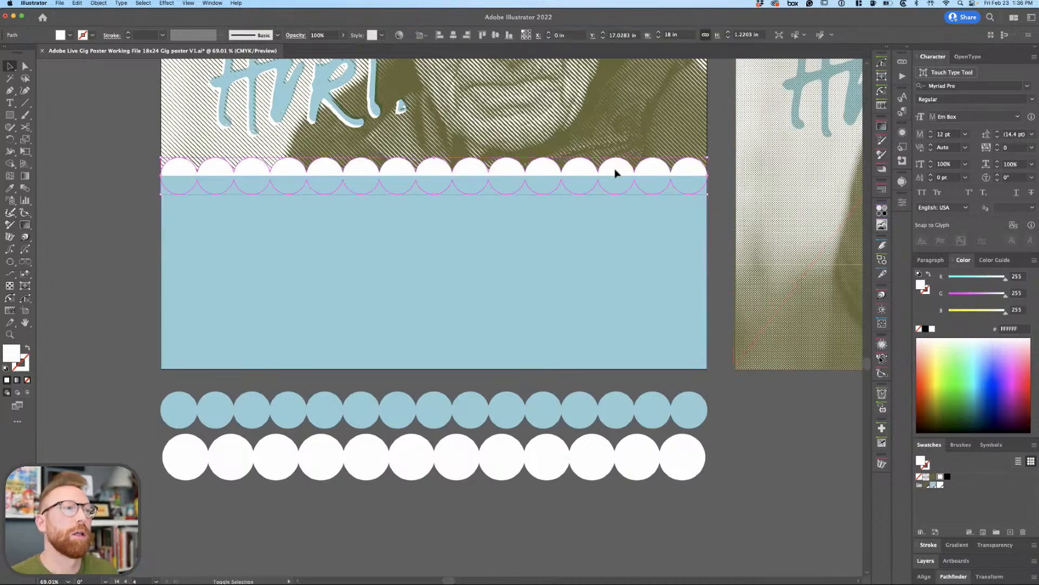
{"action": "scroll", "coordinate": [609, 256], "scroll_direction": "down", "scroll_amount": 4}
{"action": "scroll", "coordinate": [613, 209], "scroll_direction": "up", "scroll_amount": 5}
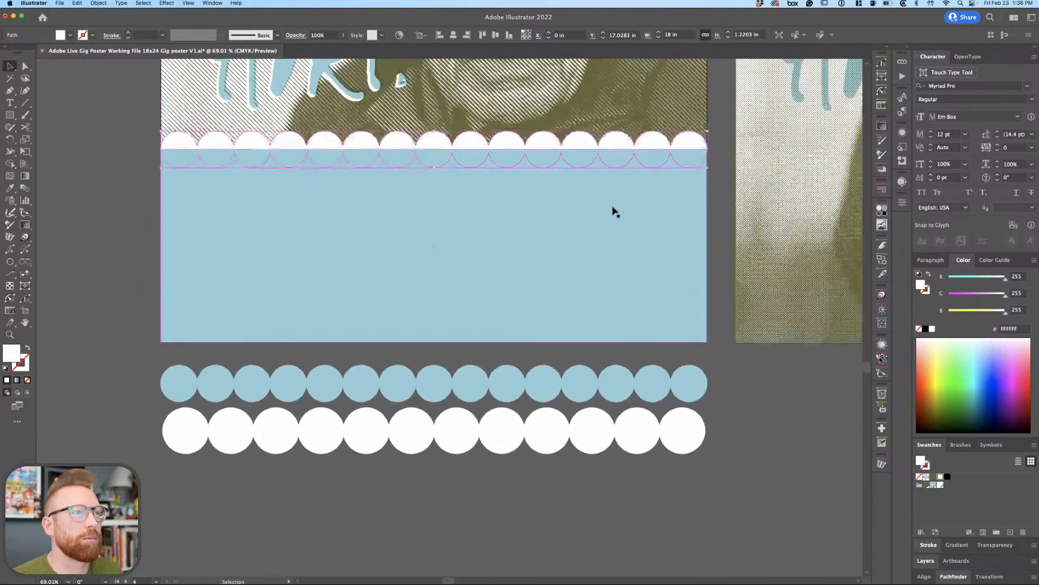
{"action": "left_click", "coordinate": [626, 266], "text": "shift"}
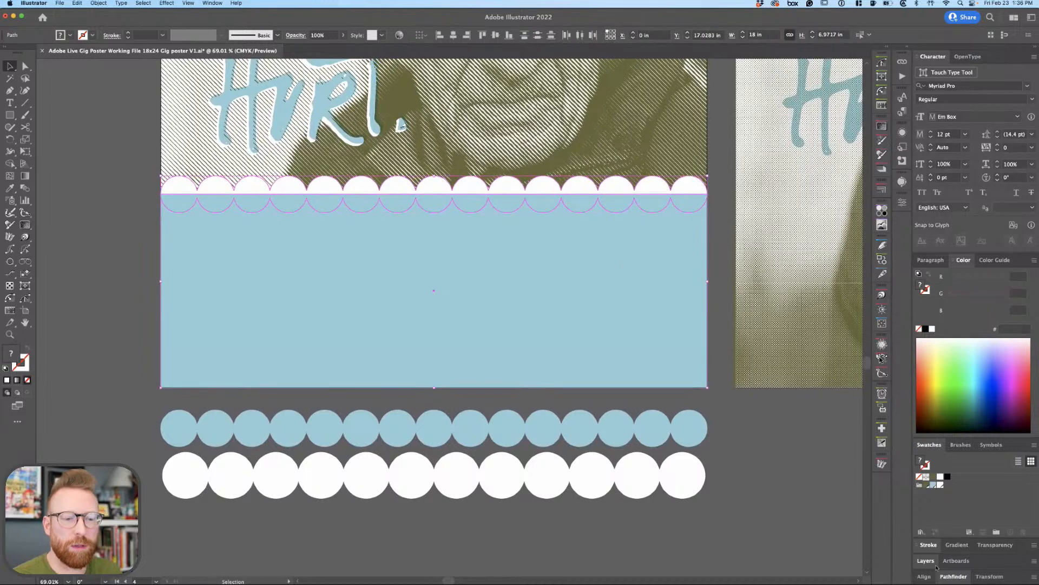
{"action": "left_click", "coordinate": [952, 577]}
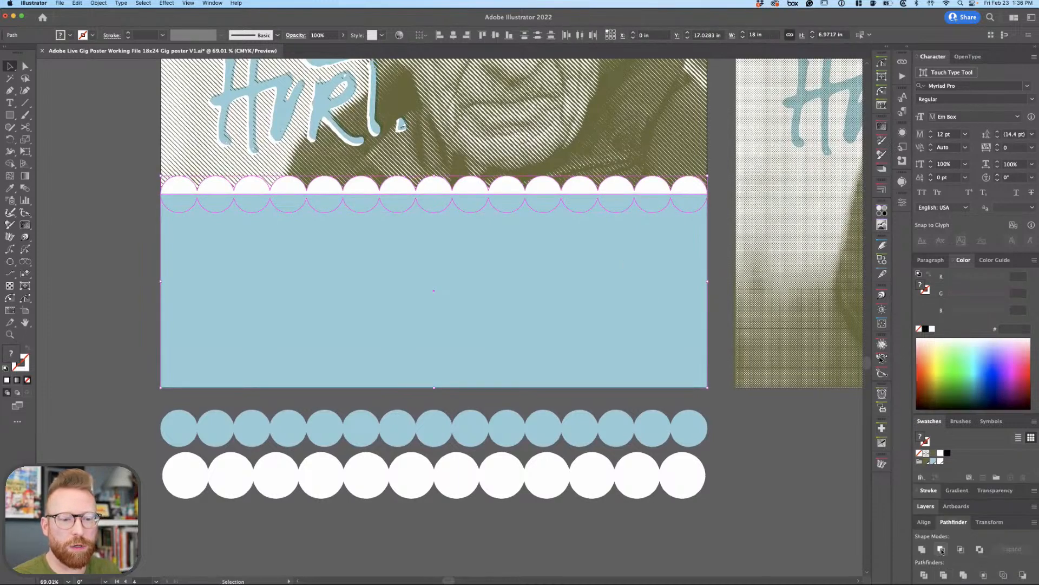
{"action": "left_click", "coordinate": [941, 550]}
{"action": "left_click", "coordinate": [826, 455]}
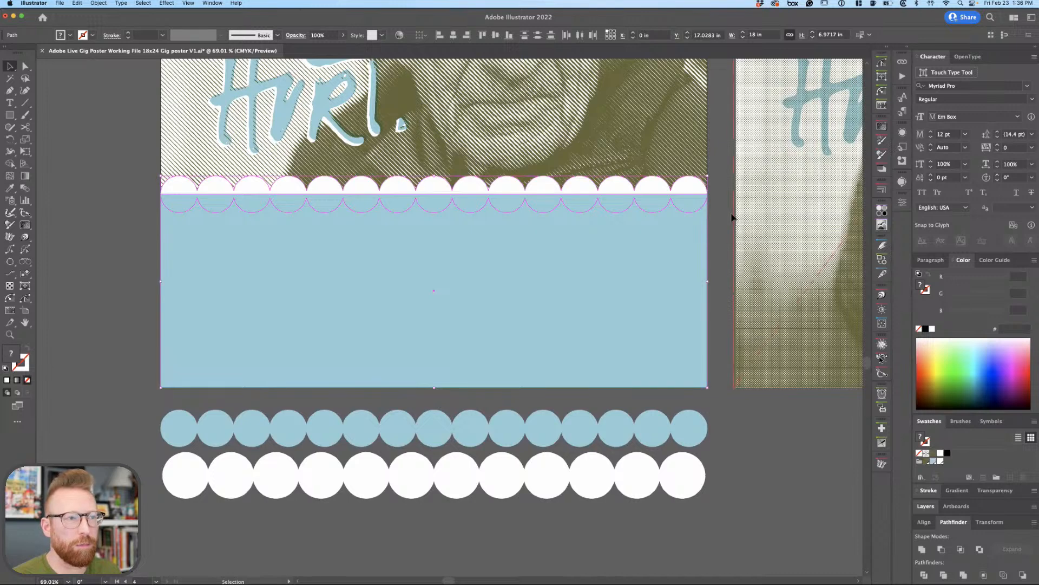
Bring the white circle row in front of the light blue panel and cut it out of the panel with Minus Front.
{"action": "key", "text": "super+z"}
{"action": "key", "text": "super+z"}
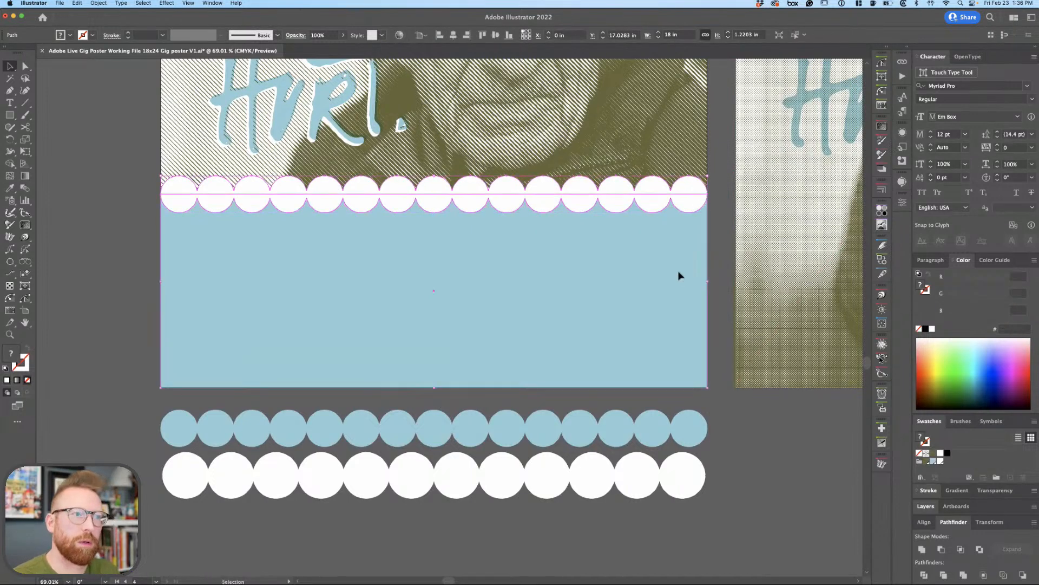
{"action": "left_click", "coordinate": [943, 550]}
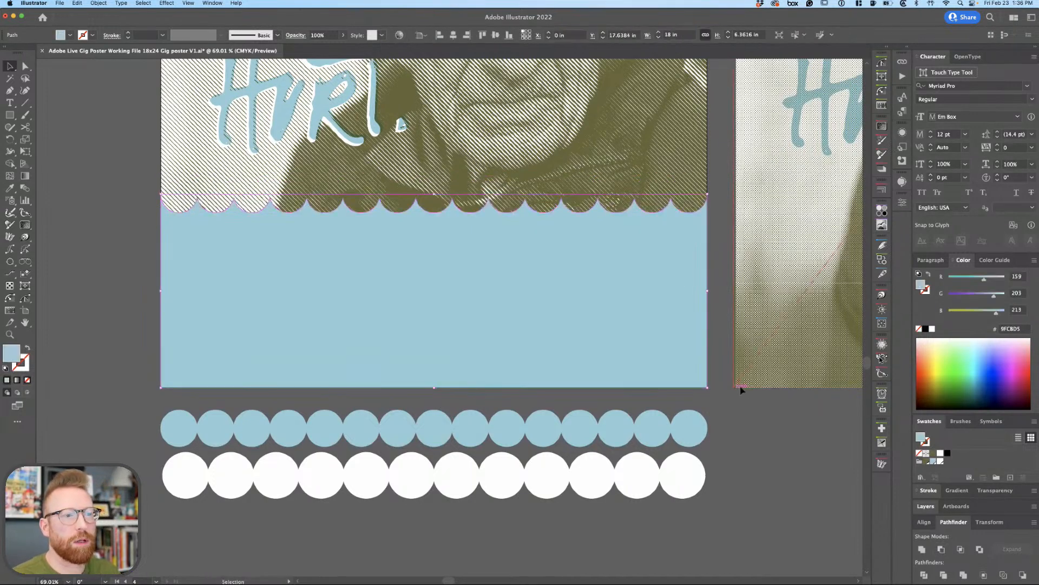
{"action": "left_click", "coordinate": [717, 379]}
Move the scalloped light blue panel to Layer 4, beneath the portrait artwork's overprinting effect.
{"action": "scroll", "coordinate": [545, 292], "scroll_direction": "up", "scroll_amount": 3}
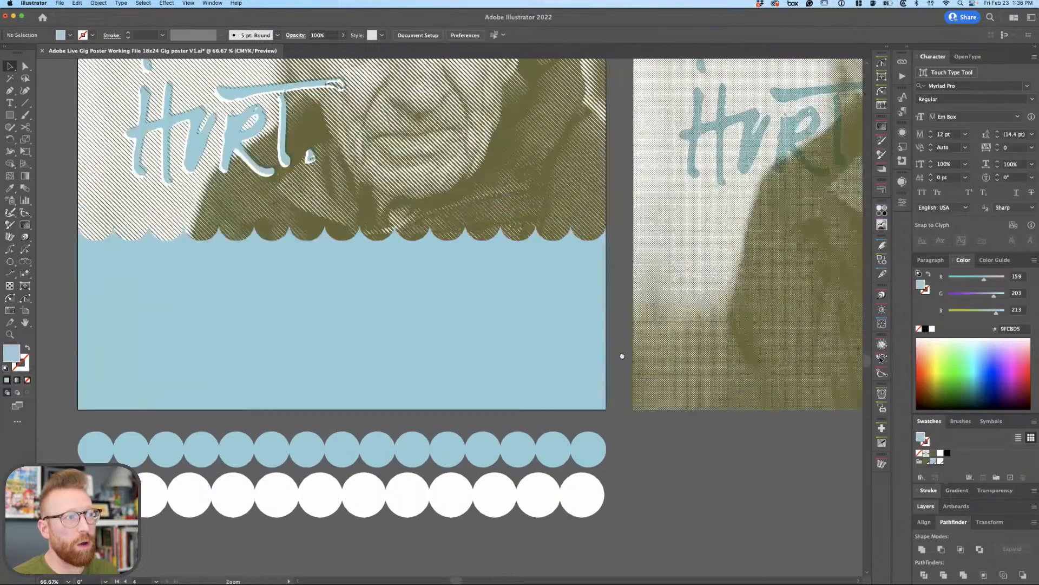
{"action": "scroll", "coordinate": [614, 389], "scroll_direction": "down", "scroll_amount": 2}
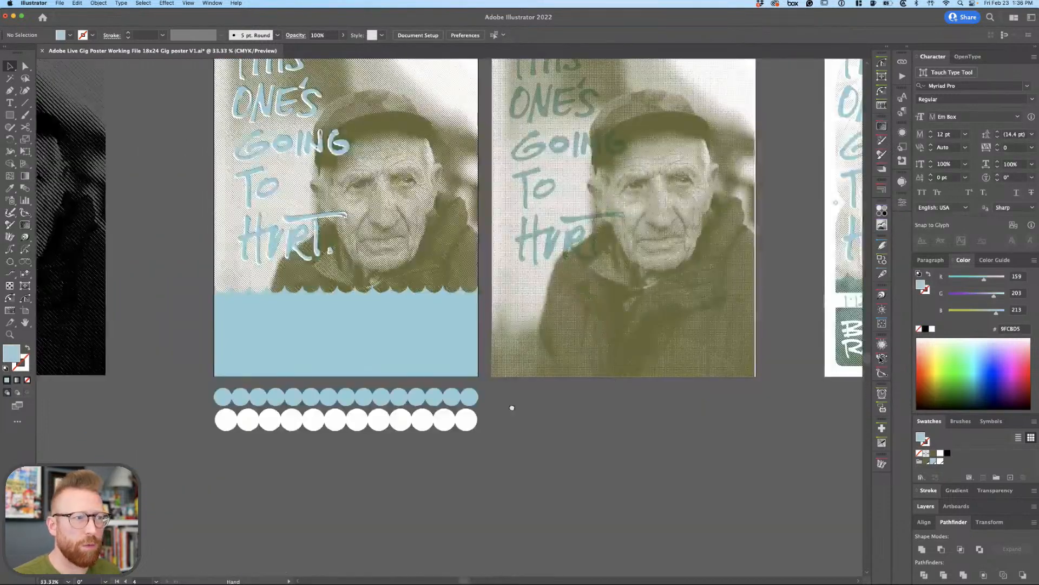
{"action": "left_click", "coordinate": [503, 410]}
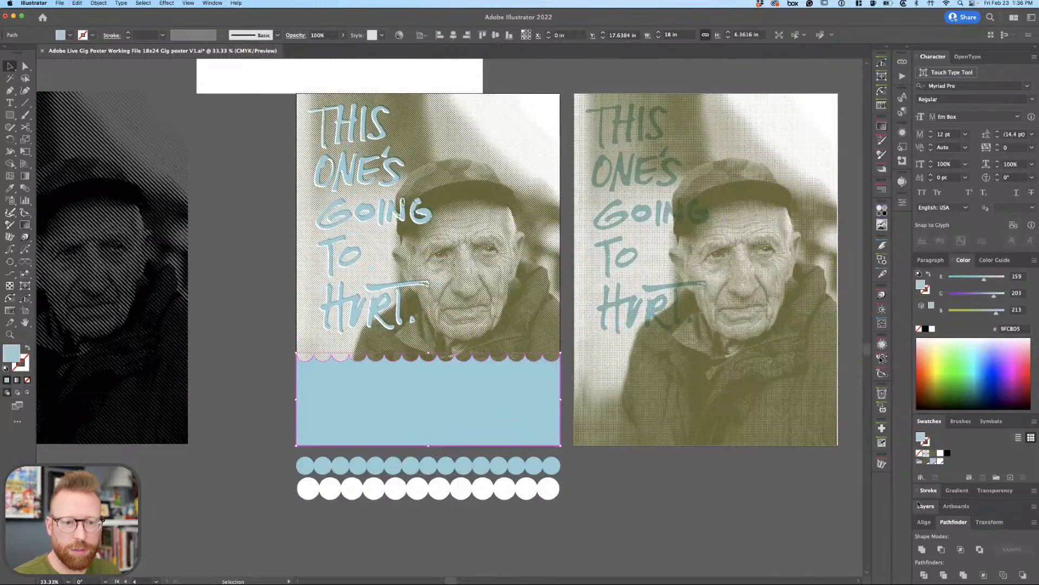
{"action": "left_click", "coordinate": [926, 506]}
{"action": "left_click_drag", "start_coordinate": [1029, 511], "coordinate": [1030, 521]}
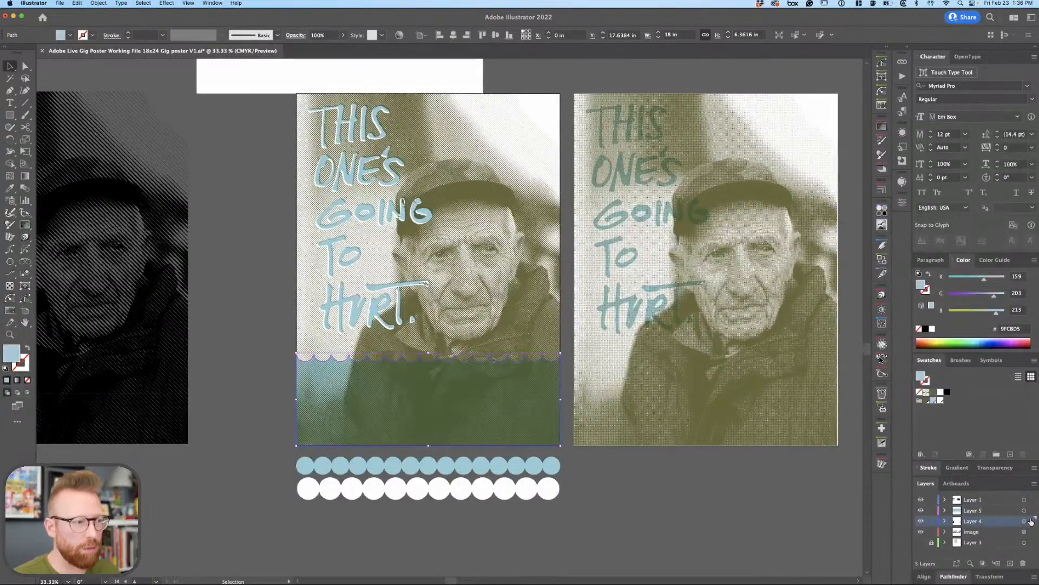
{"action": "left_click", "coordinate": [756, 470]}
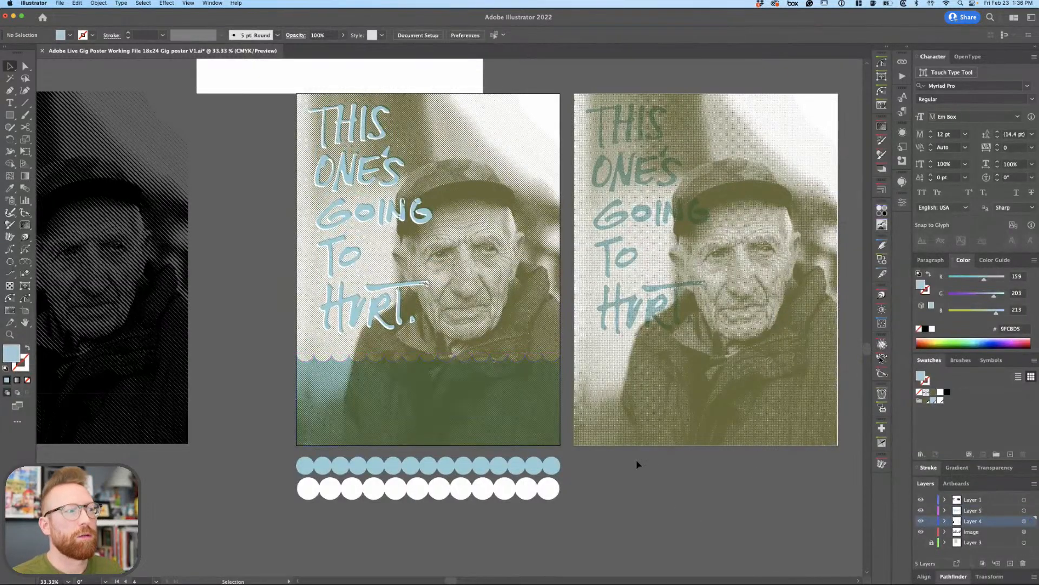
Move both spare circle rows from below the artboard to the pasteboard beside the droplet samples.
{"action": "scroll", "coordinate": [471, 379], "scroll_direction": "up", "scroll_amount": 2}
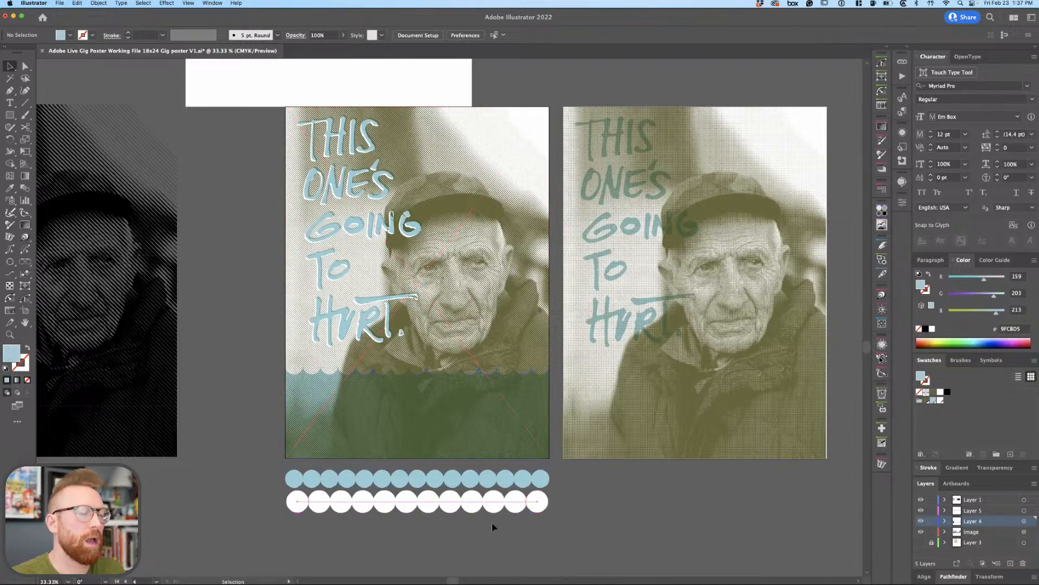
{"action": "left_click", "coordinate": [504, 478]}
{"action": "scroll", "coordinate": [412, 393], "scroll_direction": "down", "scroll_amount": 5}
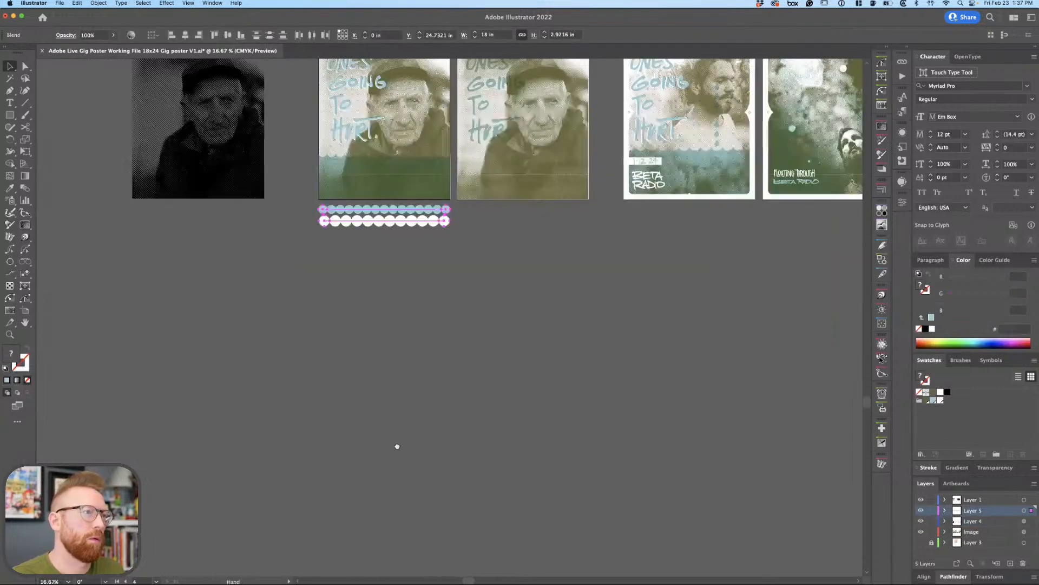
{"action": "scroll", "coordinate": [397, 446], "scroll_direction": "up", "scroll_amount": 5}
{"action": "left_click_drag", "start_coordinate": [382, 480], "coordinate": [771, 218]}
Place a light blue droplet under the man's eye and another straight below it, just above the panel's scalloped edge.
{"action": "left_click", "coordinate": [620, 186]}
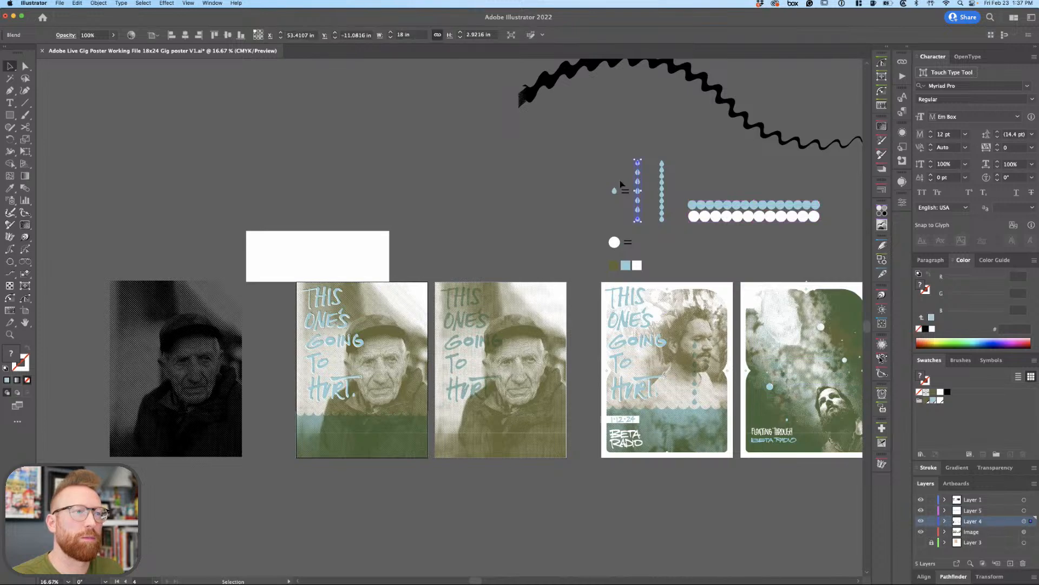
{"action": "key", "text": "a"}
{"action": "left_click", "coordinate": [614, 191]}
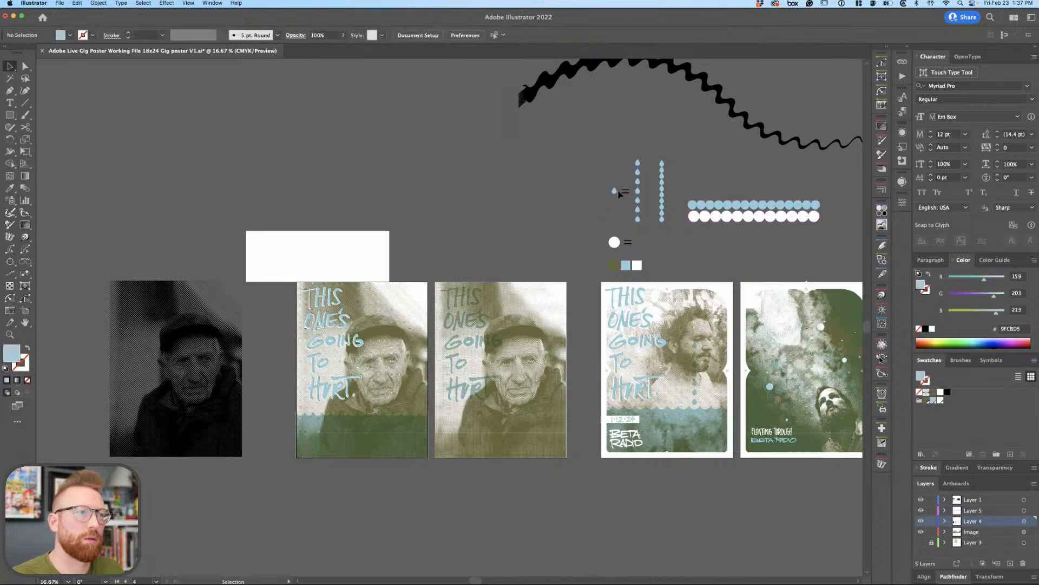
{"action": "left_click_drag", "start_coordinate": [614, 190], "coordinate": [542, 272]}
{"action": "scroll", "coordinate": [406, 359], "scroll_direction": "up", "scroll_amount": 5}
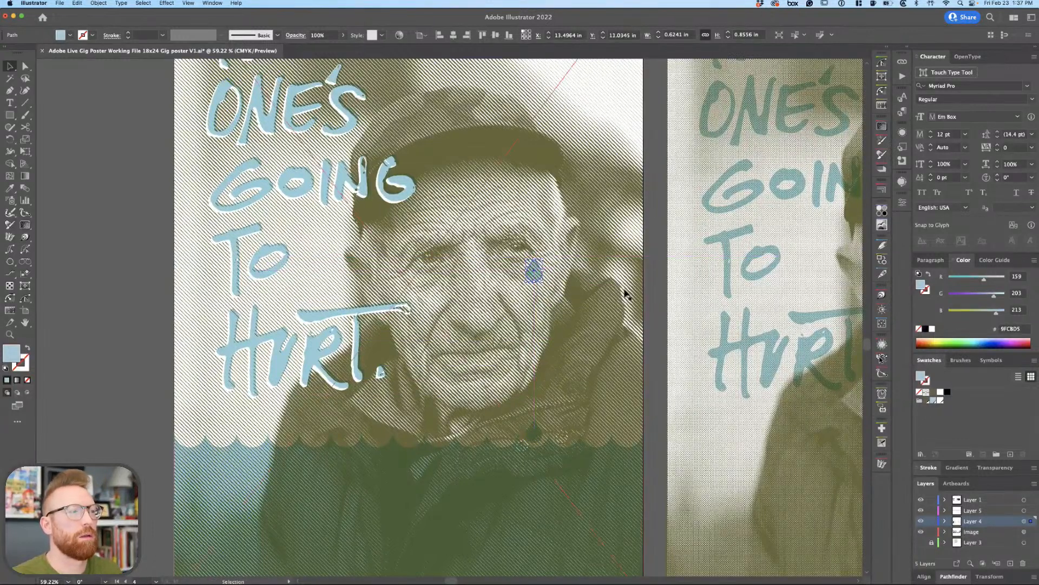
Blend the two droplets into a vertical tear trail using Specified Steps spacing with 4 steps.
{"action": "left_click", "coordinate": [530, 433]}
{"action": "left_click", "coordinate": [534, 271], "text": "shift"}
{"action": "key", "text": "w"}
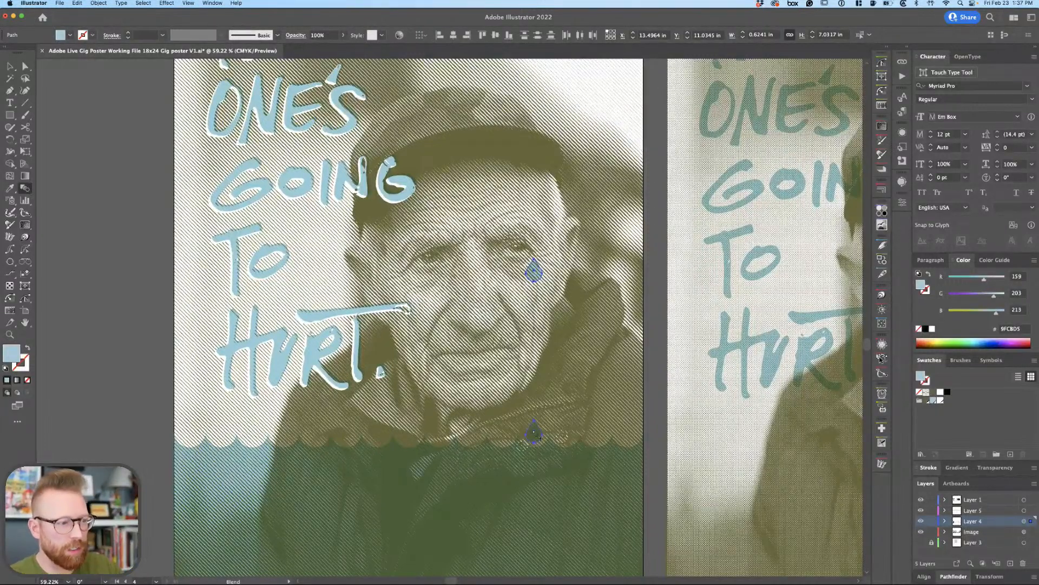
{"action": "key", "text": "alt+super+b"}
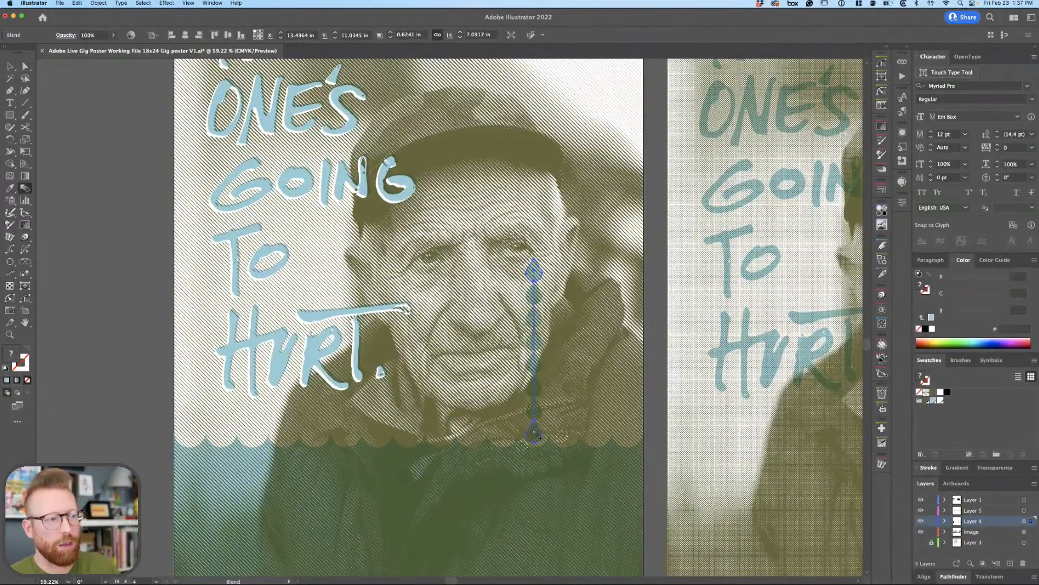
{"action": "double_click", "coordinate": [26, 189]}
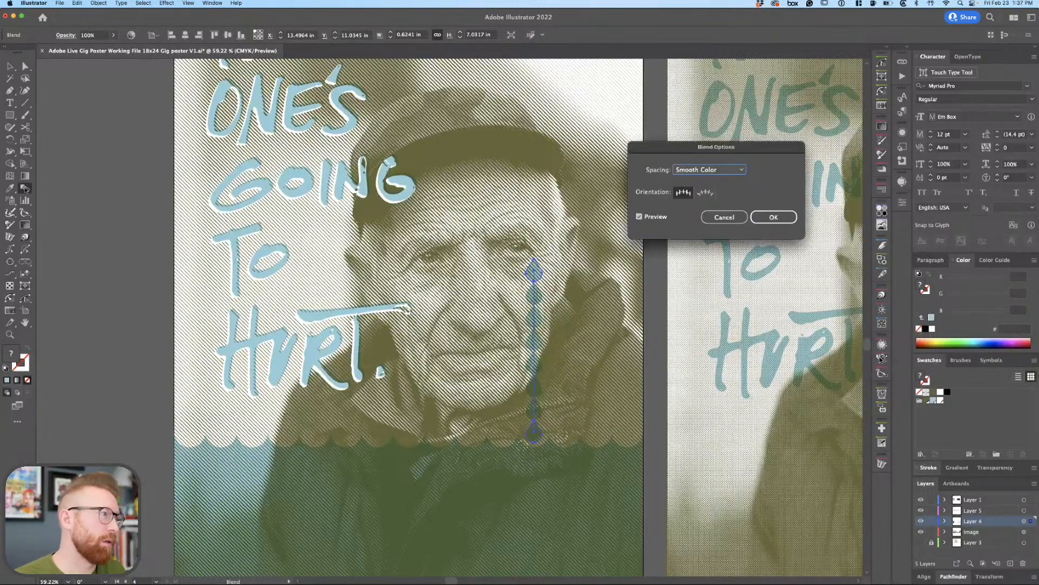
{"action": "left_click", "coordinate": [741, 169]}
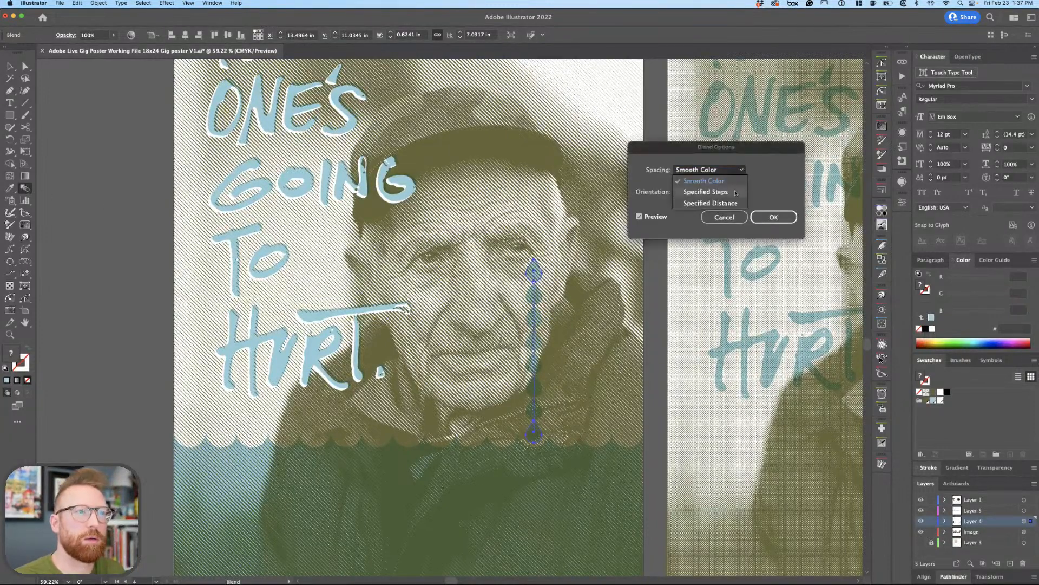
{"action": "left_click", "coordinate": [725, 181]}
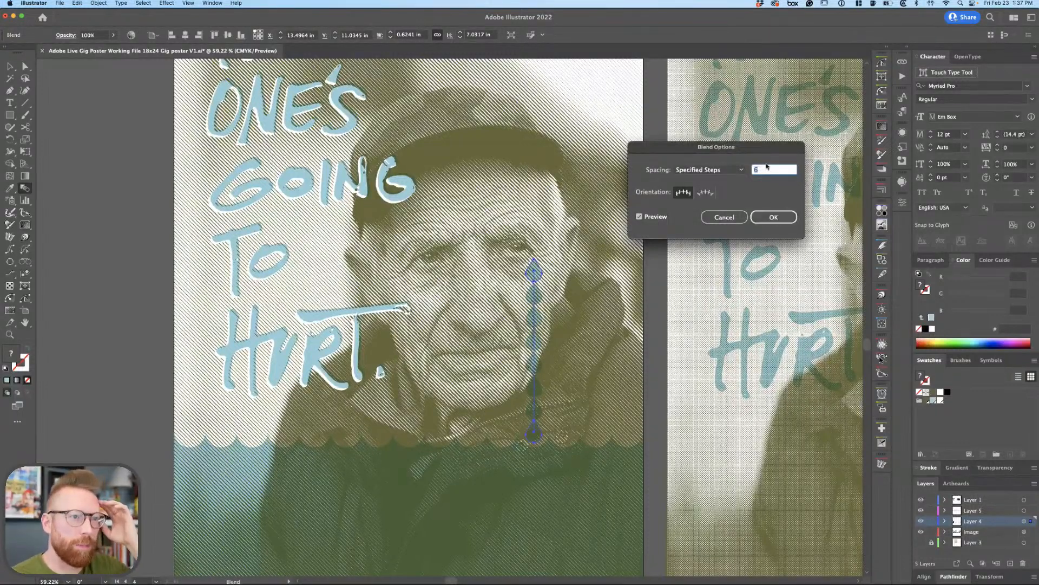
{"action": "key", "text": "Down"}
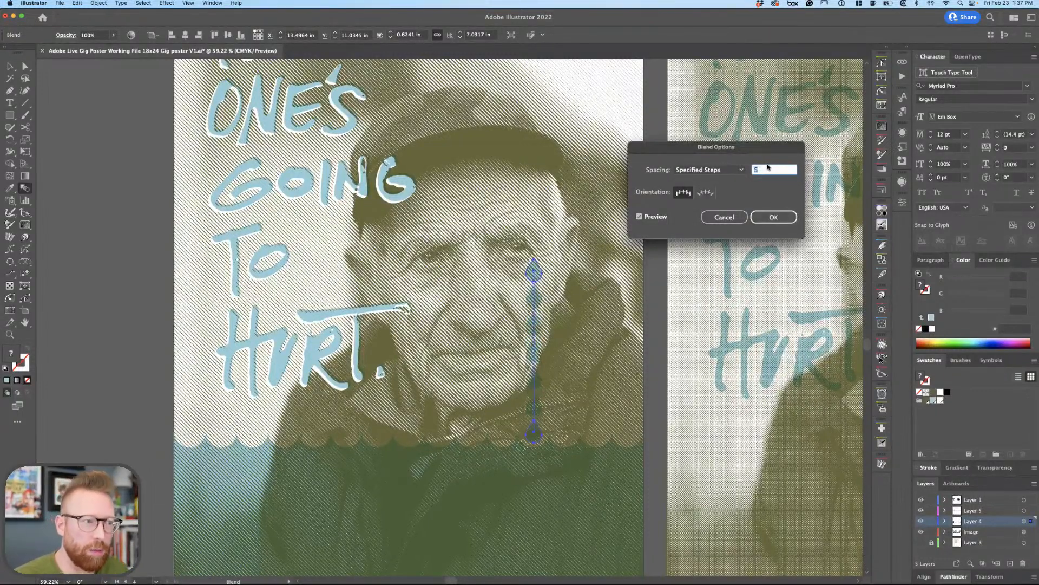
{"action": "key", "text": "Down"}
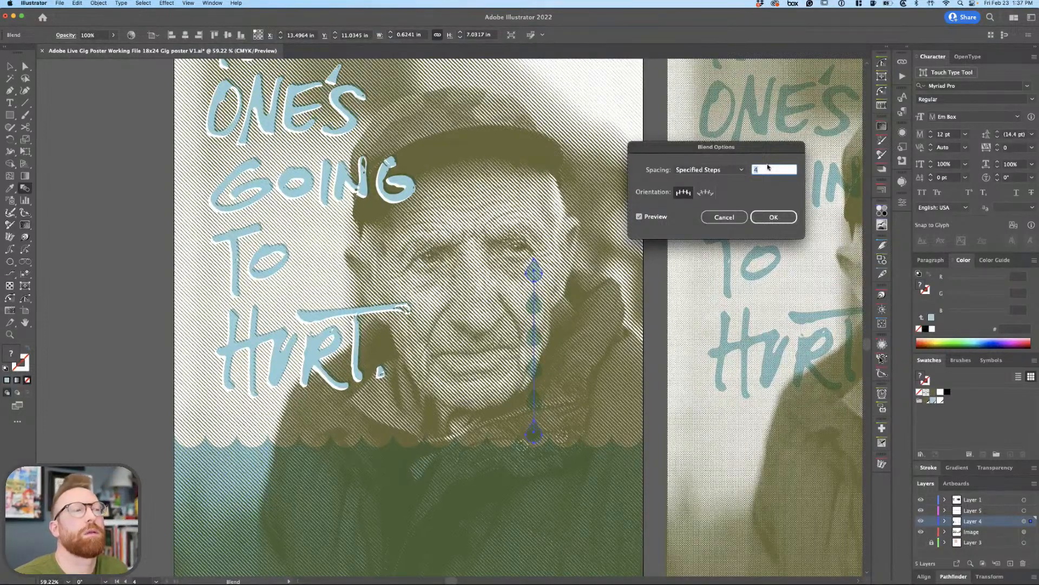
{"action": "left_click", "coordinate": [775, 217]}
{"action": "key", "text": "v"}
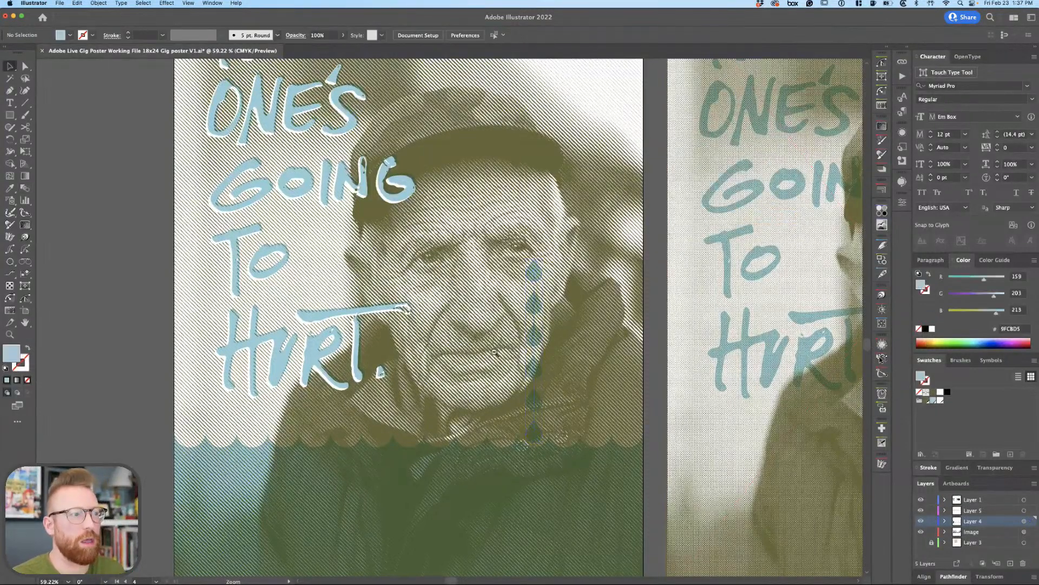
{"action": "key", "text": "shift+super+a"}
Delete the old poster artwork from the neighboring second artboard.
{"action": "key", "text": "super+minus"}
{"action": "key", "text": "super+minus"}
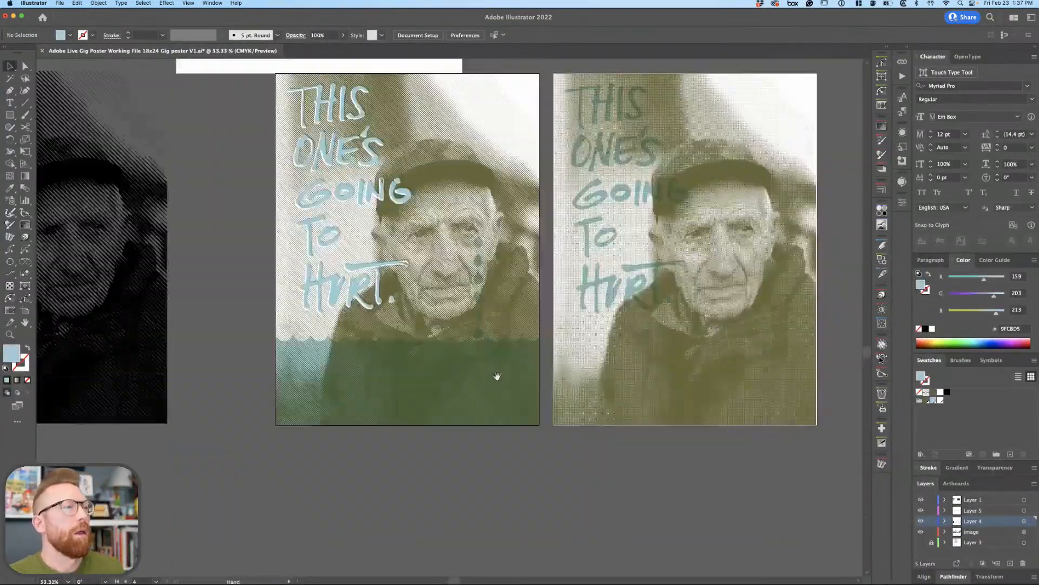
{"action": "scroll", "coordinate": [498, 372], "scroll_direction": "up", "scroll_amount": 3}
{"action": "key", "text": "super+minus"}
{"action": "scroll", "coordinate": [522, 390], "scroll_direction": "up", "scroll_amount": 2}
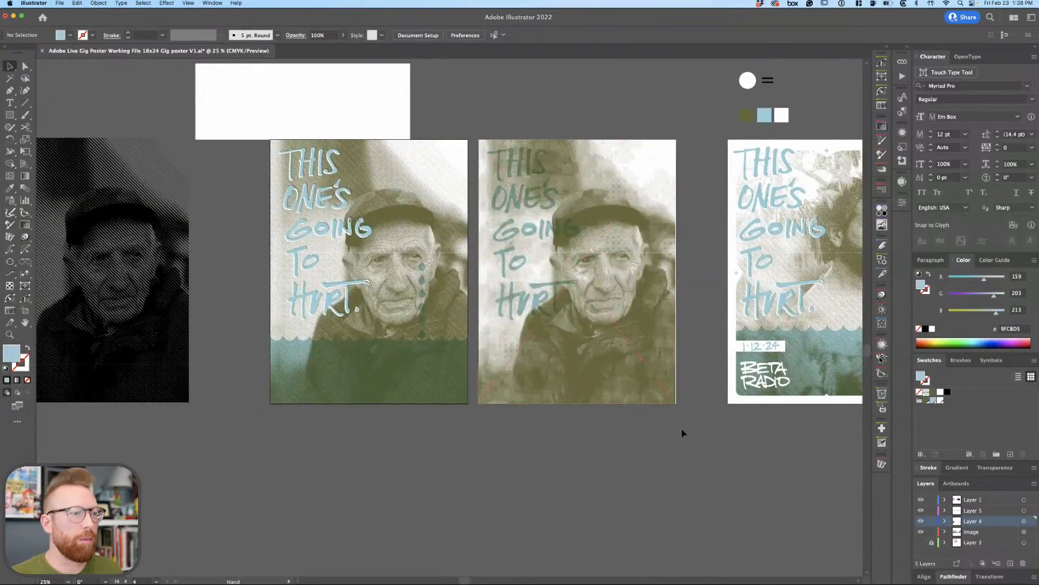
{"action": "left_click", "coordinate": [496, 148]}
{"action": "key", "text": "Delete"}
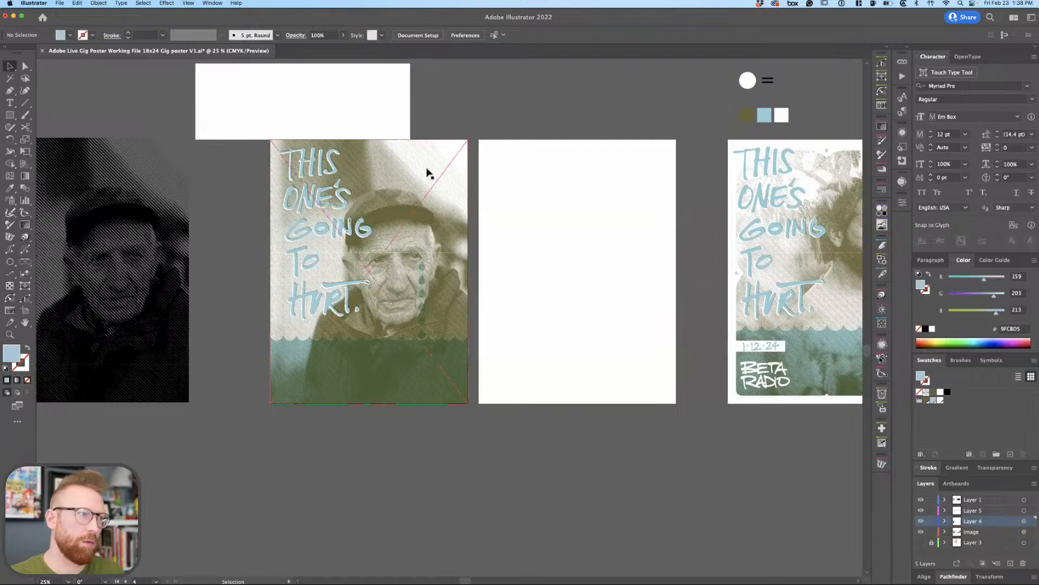
{"action": "left_click", "coordinate": [271, 165]}
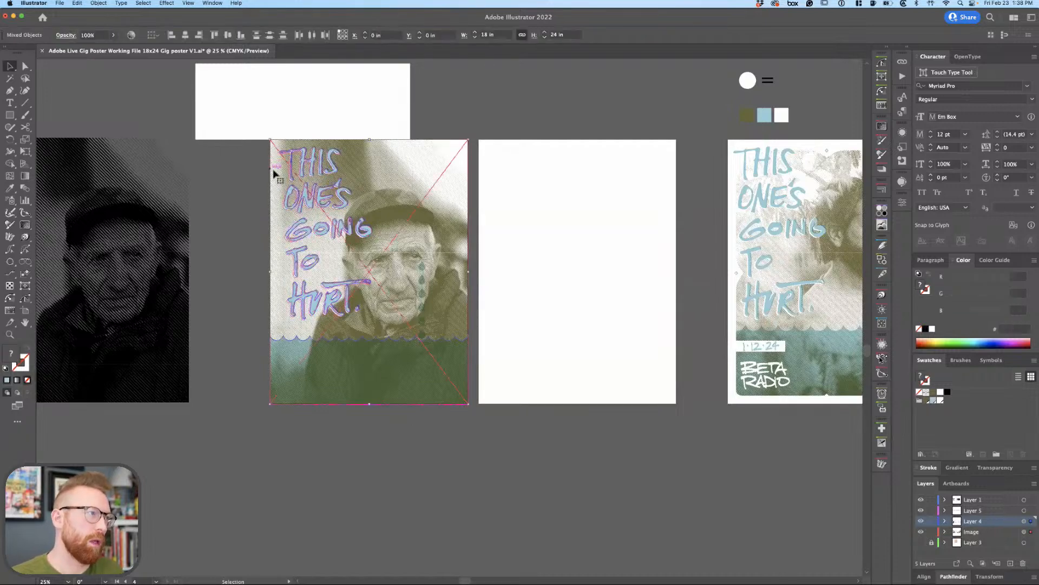
{"action": "left_click_drag", "start_coordinate": [468, 255], "coordinate": [677, 253]}
{"action": "key", "text": "super+z"}
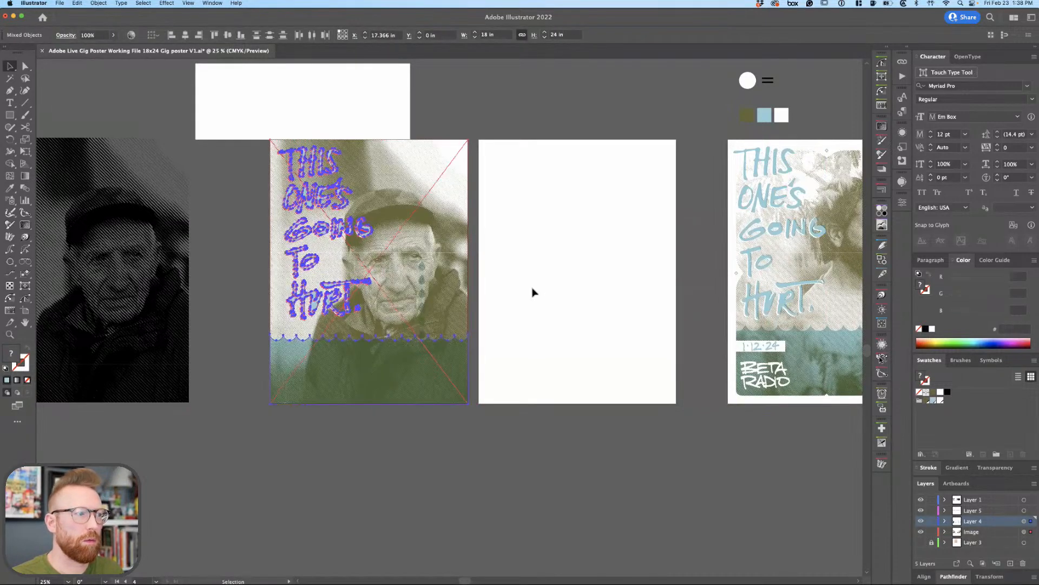
Delete the blank artboard beside the old man poster using the Artboard tool.
{"action": "left_click", "coordinate": [598, 338]}
{"action": "key", "text": "shift+o"}
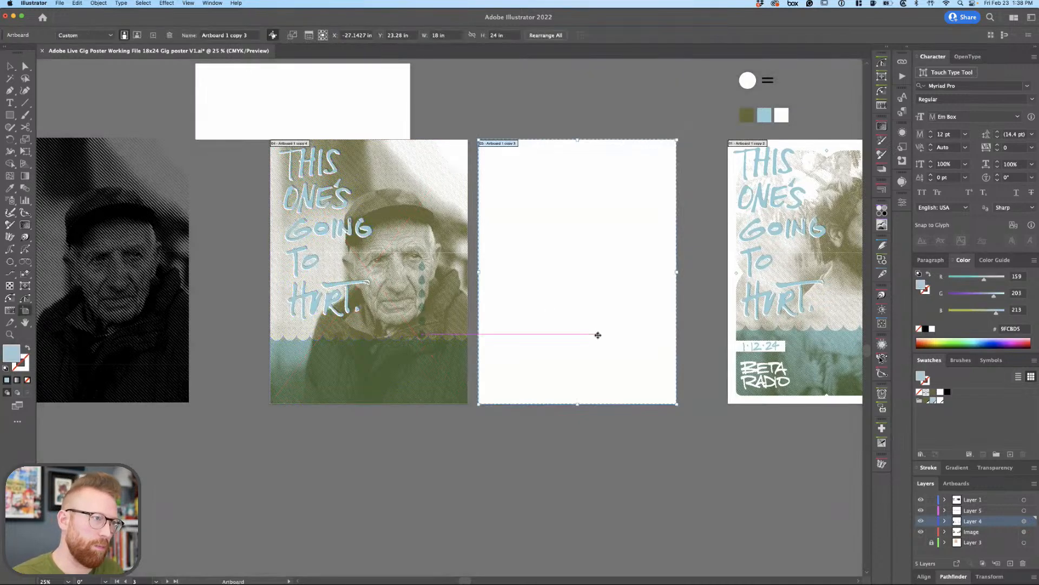
{"action": "key", "text": "Delete"}
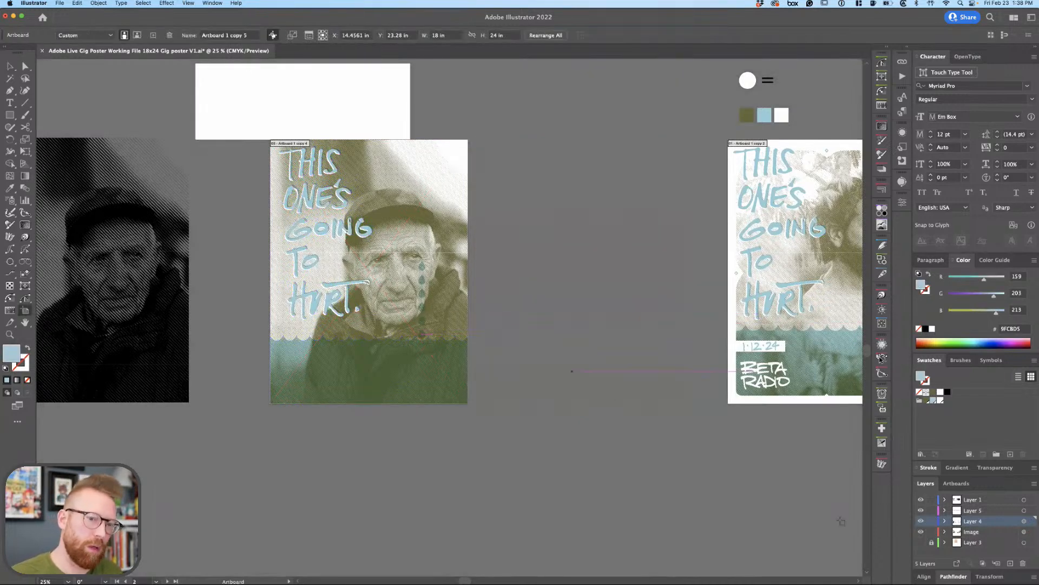
Move the old man poster's artboard with its artwork into the gap beside the first finished Beta Radio poster, and leave artboard editing.
{"action": "left_click_drag", "start_coordinate": [440, 293], "coordinate": [670, 287]}
{"action": "scroll", "coordinate": [492, 282], "scroll_direction": "up", "scroll_amount": 5}
{"action": "scroll", "coordinate": [492, 282], "scroll_direction": "right", "scroll_amount": 5}
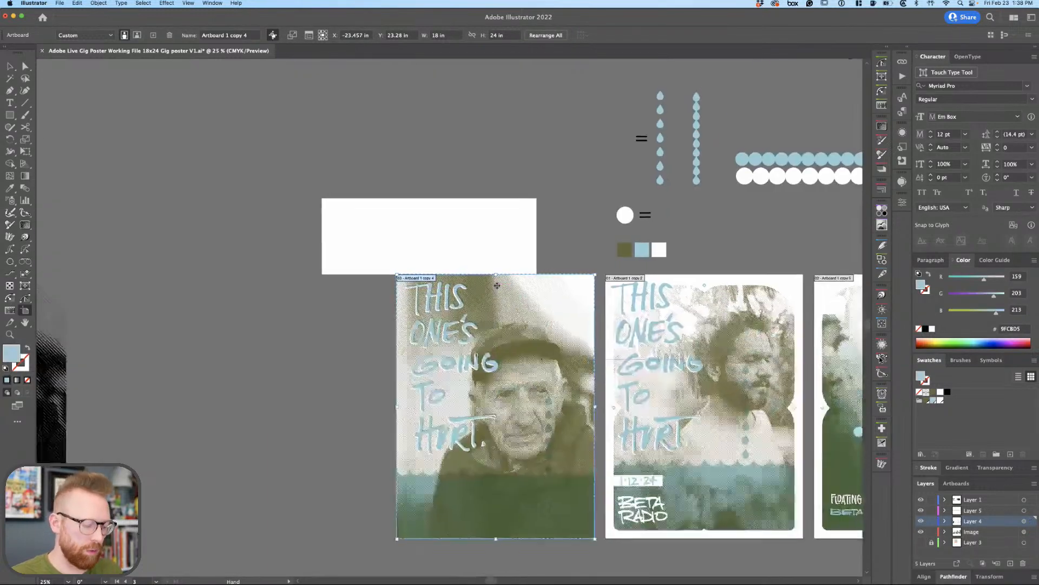
{"action": "key", "text": "v"}
{"action": "scroll", "coordinate": [502, 216], "scroll_direction": "down", "scroll_amount": 5}
{"action": "scroll", "coordinate": [501, 216], "scroll_direction": "right", "scroll_amount": 8}
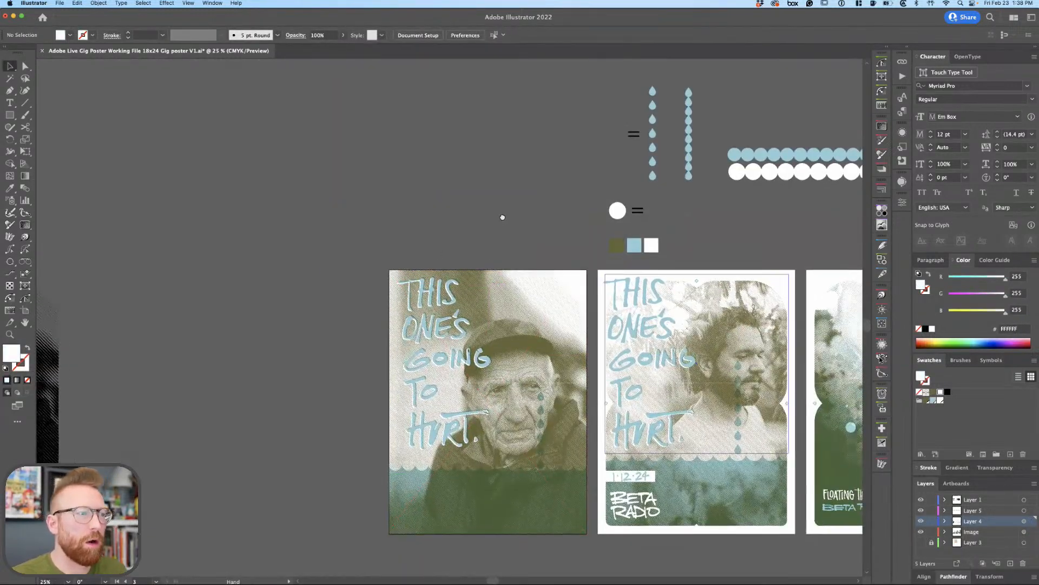
{"action": "scroll", "coordinate": [536, 453], "scroll_direction": "left", "scroll_amount": 3}
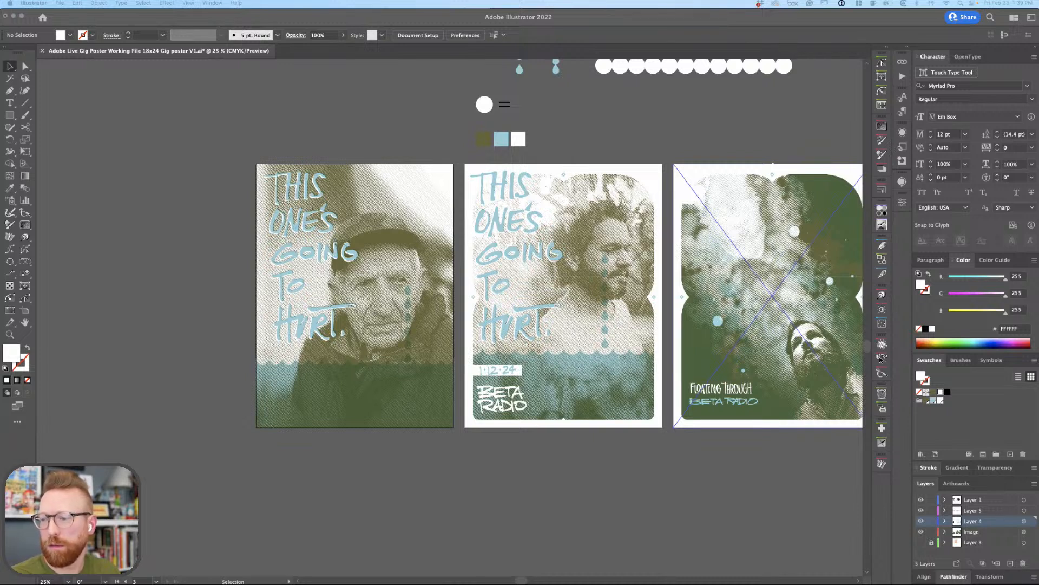
Bring up the photo IMG_8453.jpg with the hand-drawn two-line BETA RADIO lettering.
{"action": "left_click", "coordinate": [881, 359]}
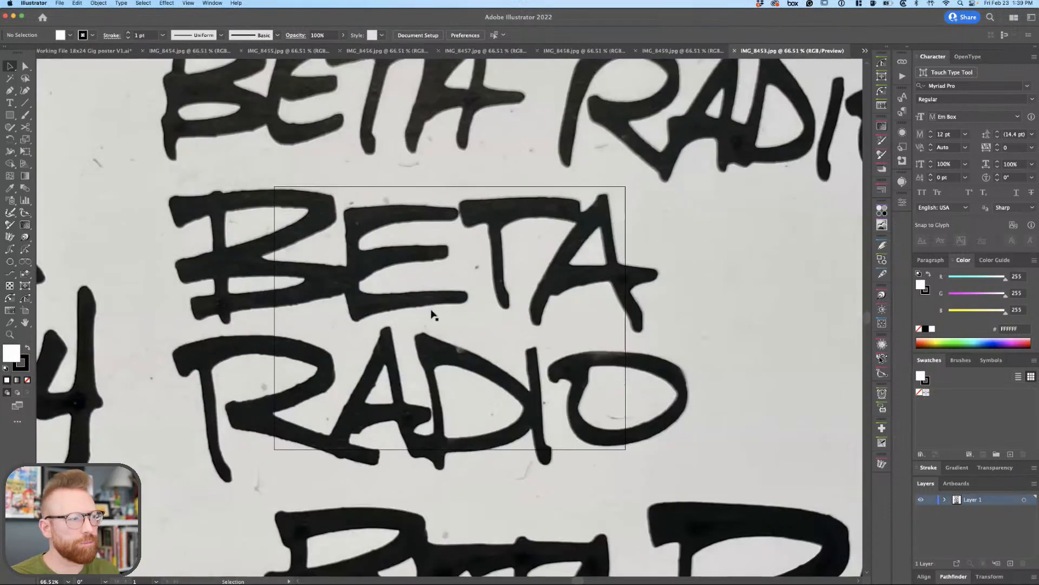
Review the hand-lettering photos IMG_8453.jpg, IMG_8459.jpg and IMG_8458.jpg at full view to compare the lettering options.
{"action": "scroll", "coordinate": [488, 313], "scroll_direction": "down", "scroll_amount": 3}
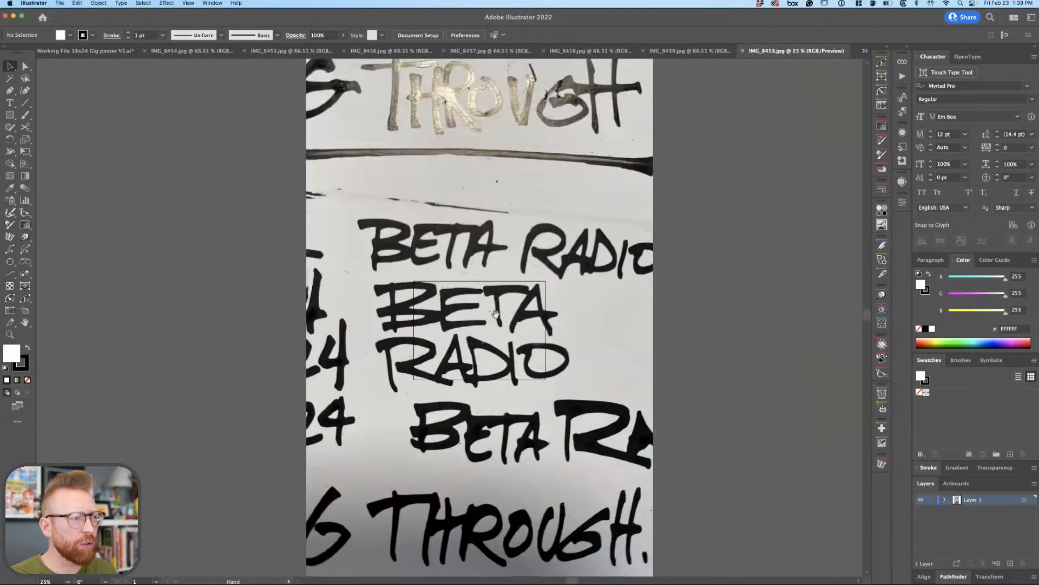
{"action": "scroll", "coordinate": [580, 267], "scroll_direction": "down", "scroll_amount": 1}
{"action": "scroll", "coordinate": [650, 232], "scroll_direction": "left", "scroll_amount": 3}
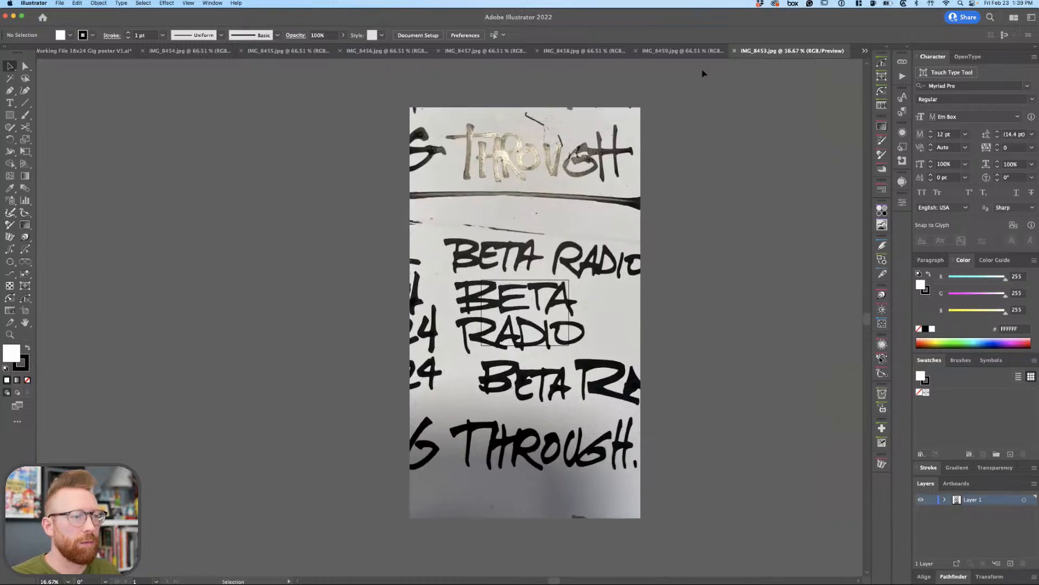
{"action": "left_click", "coordinate": [693, 51]}
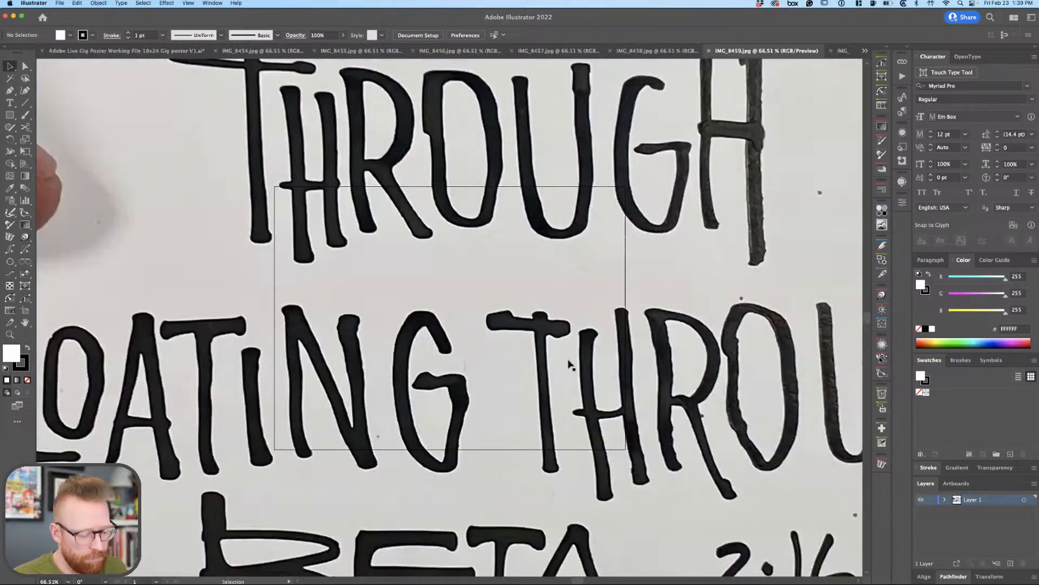
{"action": "scroll", "coordinate": [639, 246], "scroll_direction": "down", "scroll_amount": 3}
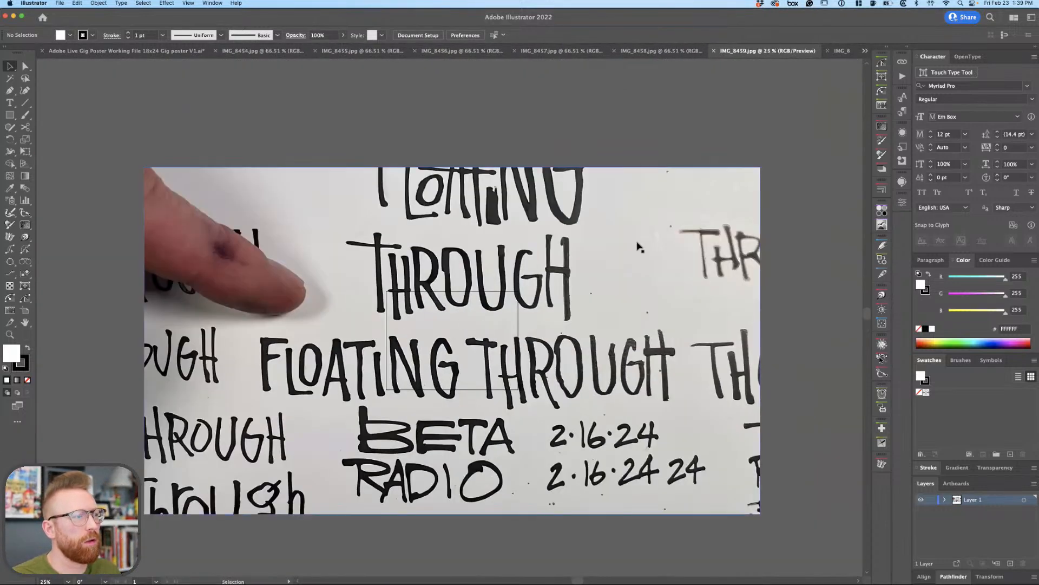
{"action": "left_click", "coordinate": [671, 50]}
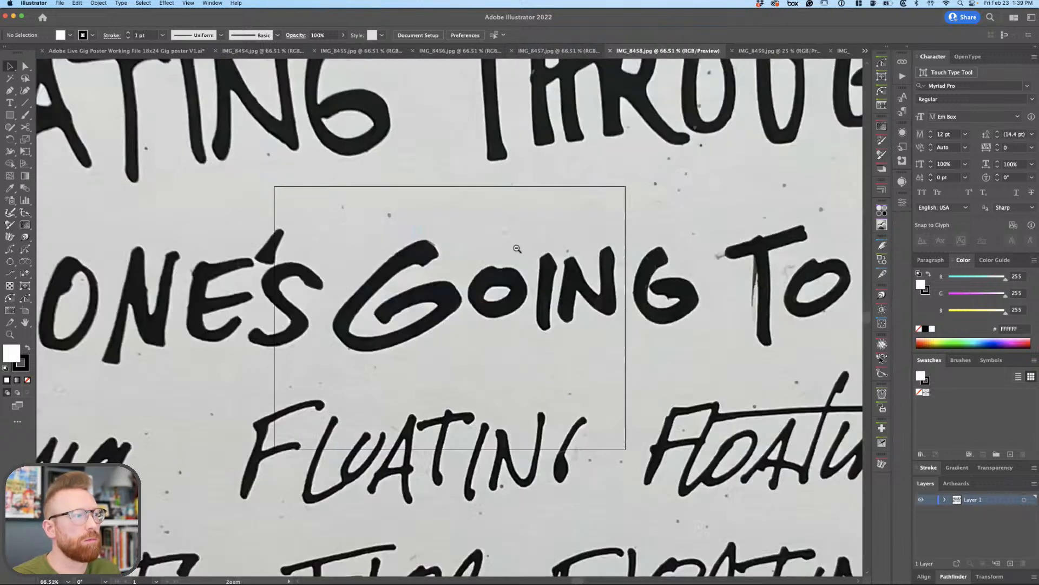
{"action": "scroll", "coordinate": [517, 248], "scroll_direction": "down", "scroll_amount": 3}
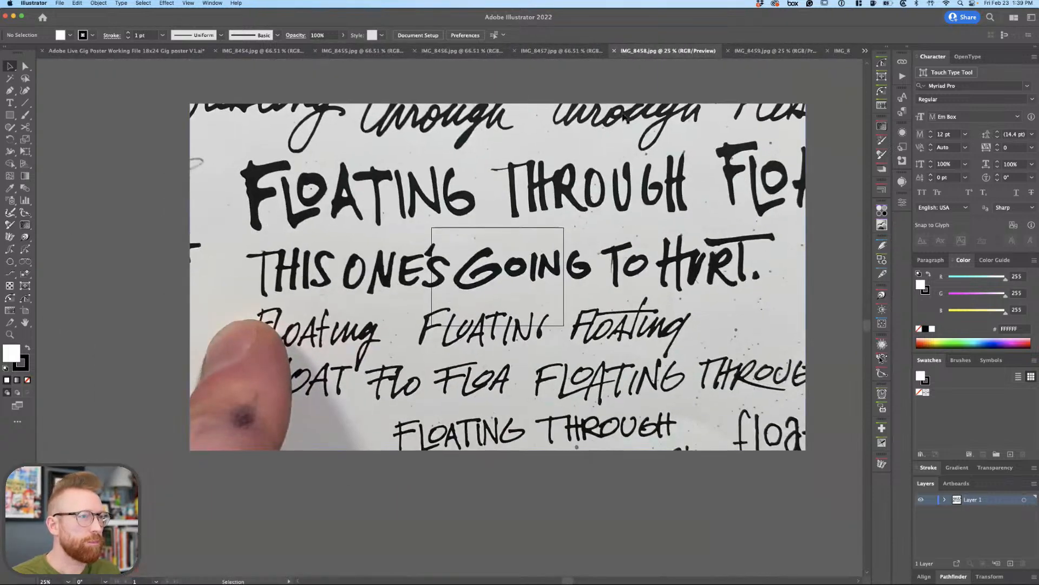
Apply Image Trace to the IMG_8458.jpg lettering photo with the default black and white settings.
{"action": "left_click", "coordinate": [563, 275]}
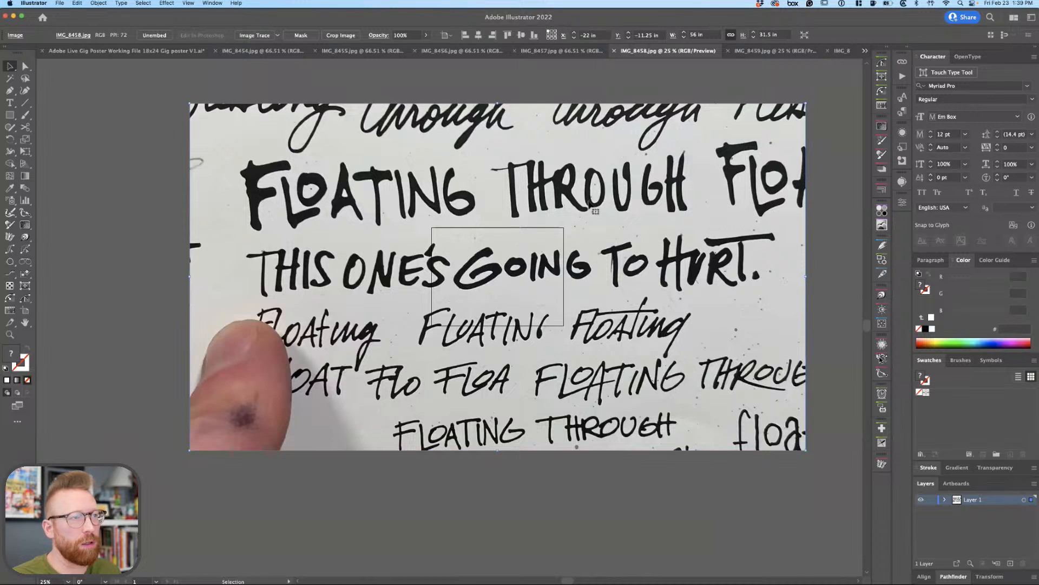
{"action": "left_click", "coordinate": [901, 182]}
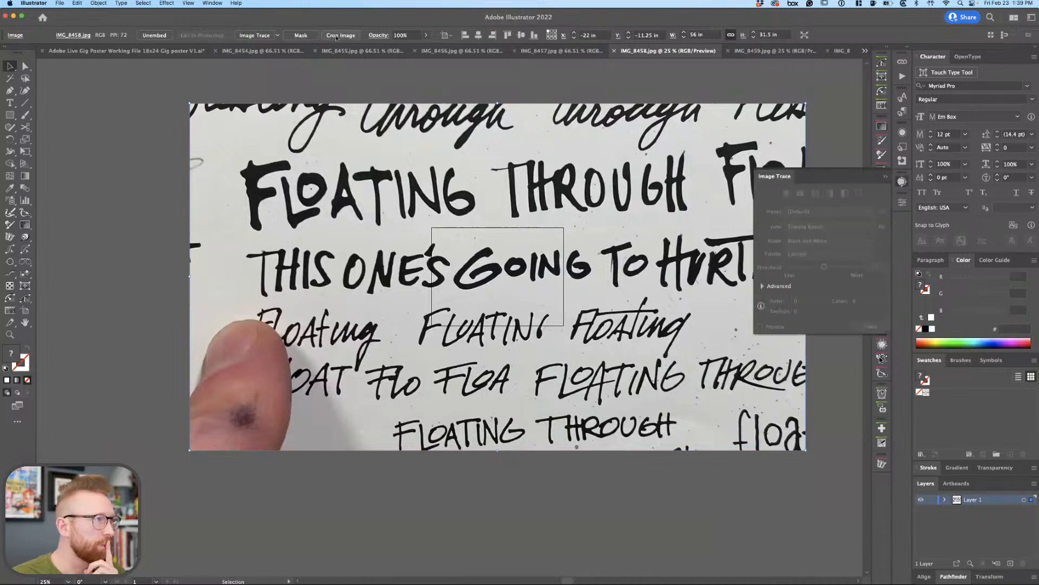
{"action": "left_click", "coordinate": [262, 36]}
{"action": "left_click", "coordinate": [628, 319]}
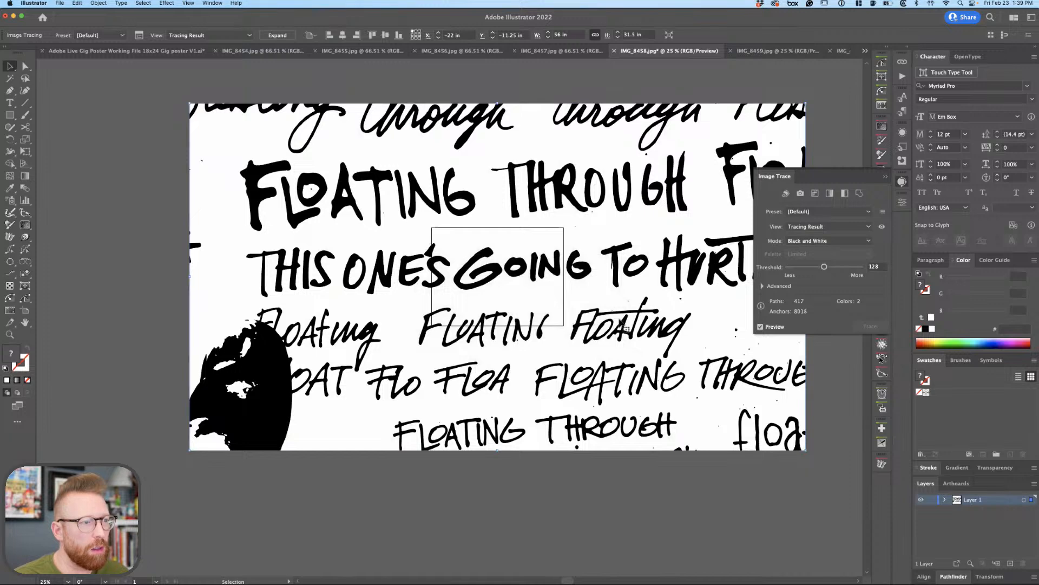
Make the tracing ignore white and set its noise to 9 px and paths to 81%.
{"action": "scroll", "coordinate": [601, 276], "scroll_direction": "right", "scroll_amount": 3}
{"action": "scroll", "coordinate": [591, 287], "scroll_direction": "right", "scroll_amount": 3}
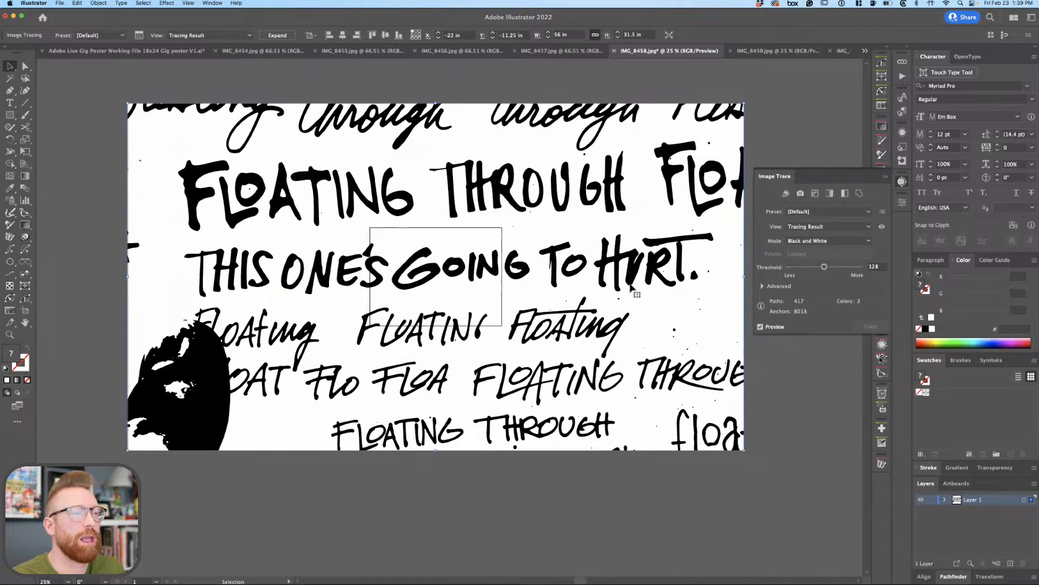
{"action": "left_click", "coordinate": [763, 286]}
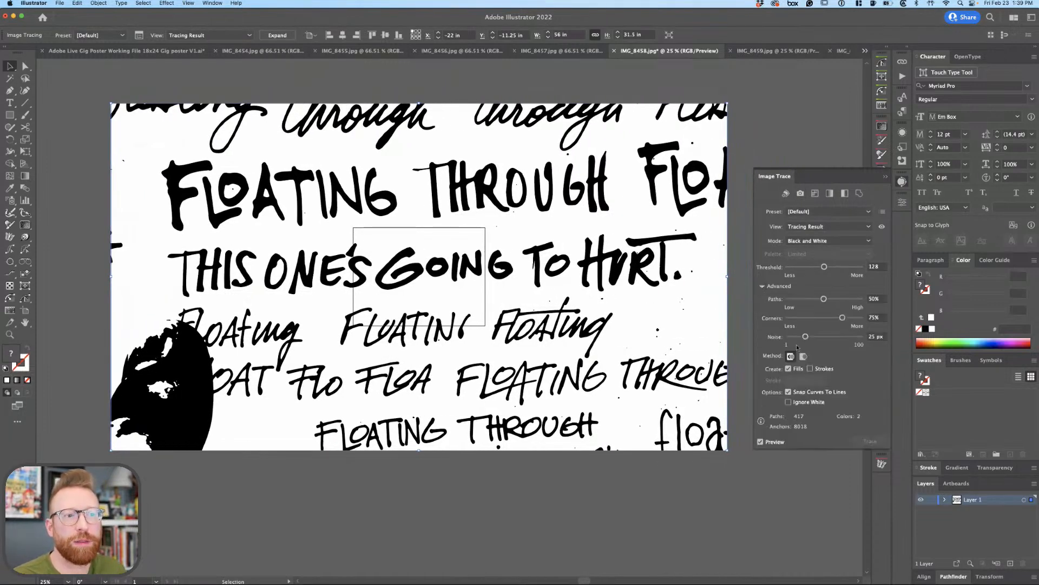
{"action": "left_click", "coordinate": [796, 404]}
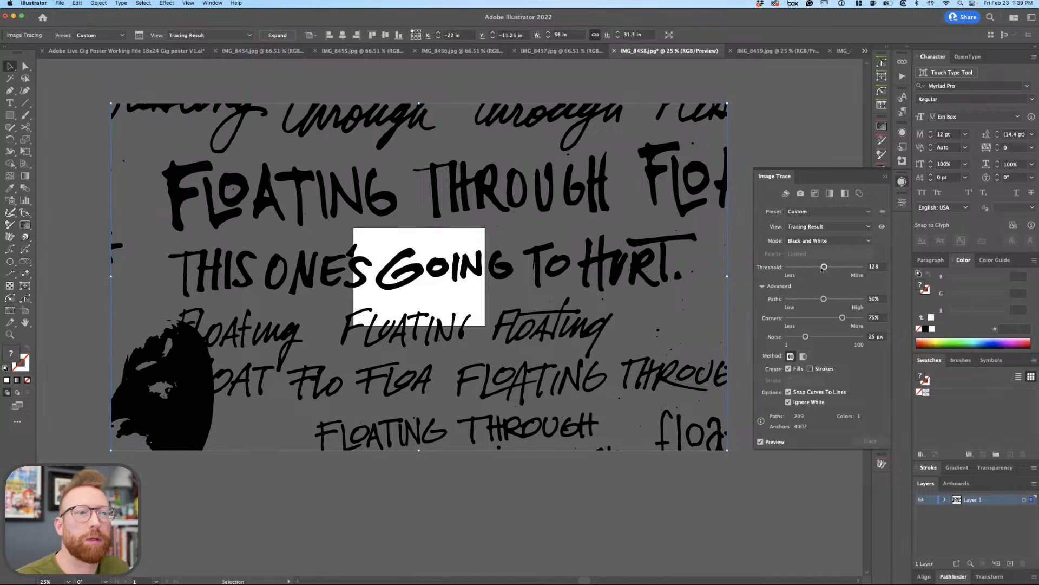
{"action": "left_click_drag", "start_coordinate": [800, 338], "coordinate": [793, 337]}
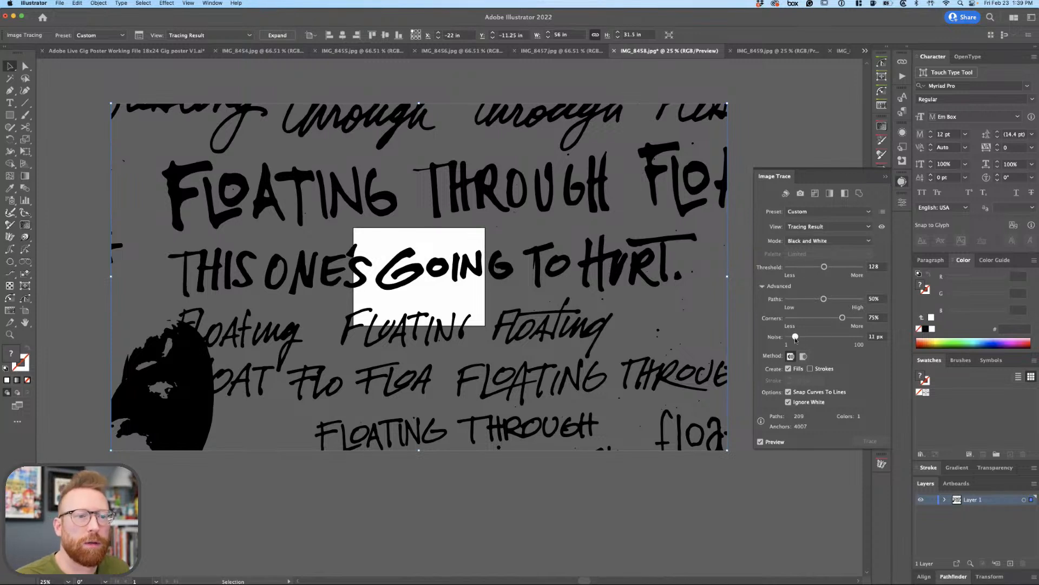
{"action": "left_click", "coordinate": [839, 299]}
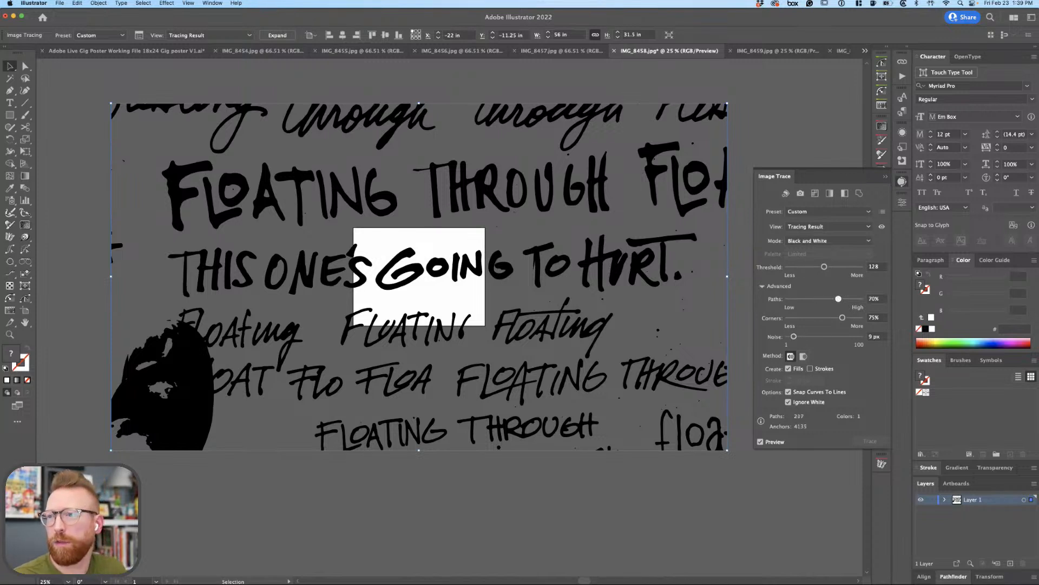
{"action": "left_click", "coordinate": [880, 358]}
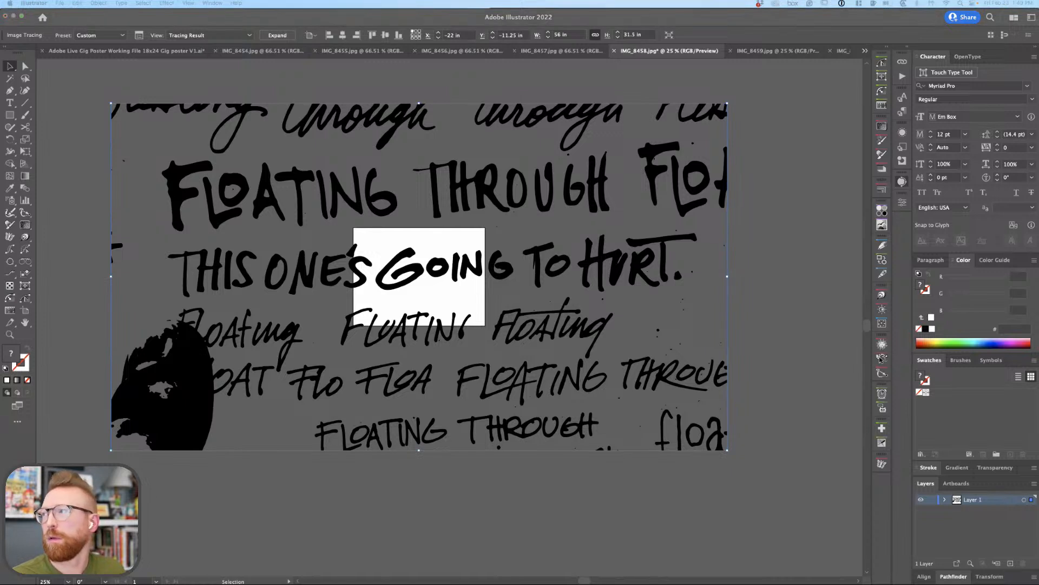
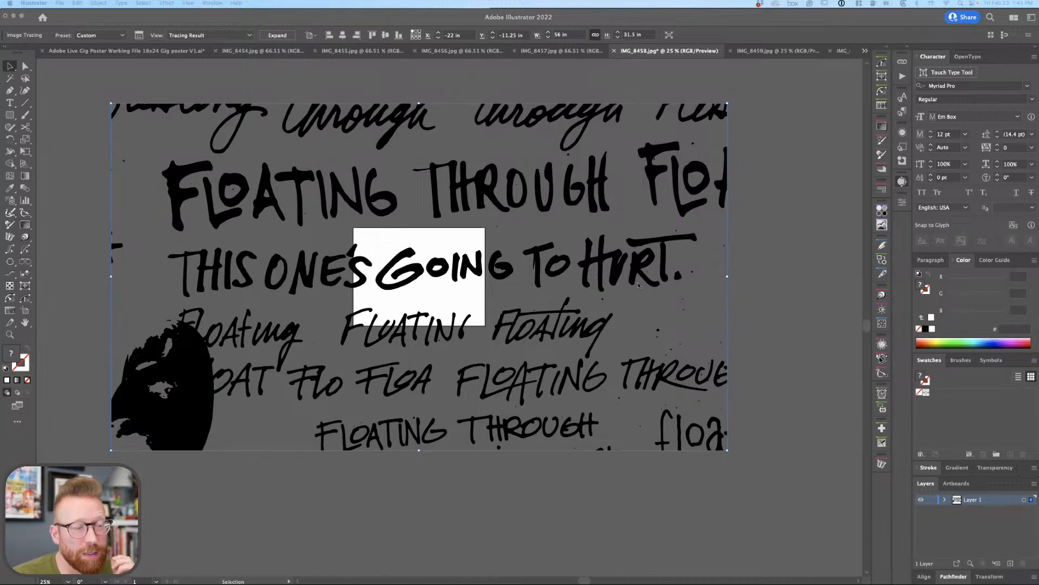
Try tracing thresholds of 63, 199 and 231 on the lettering image.
{"action": "scroll", "coordinate": [638, 285], "scroll_direction": "up", "scroll_amount": 3}
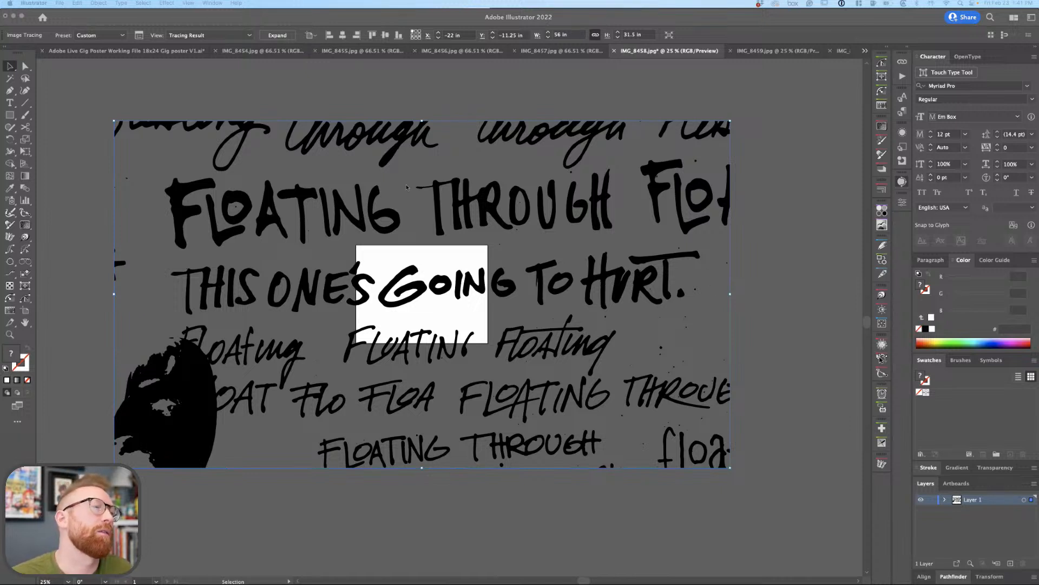
{"action": "left_click", "coordinate": [880, 358]}
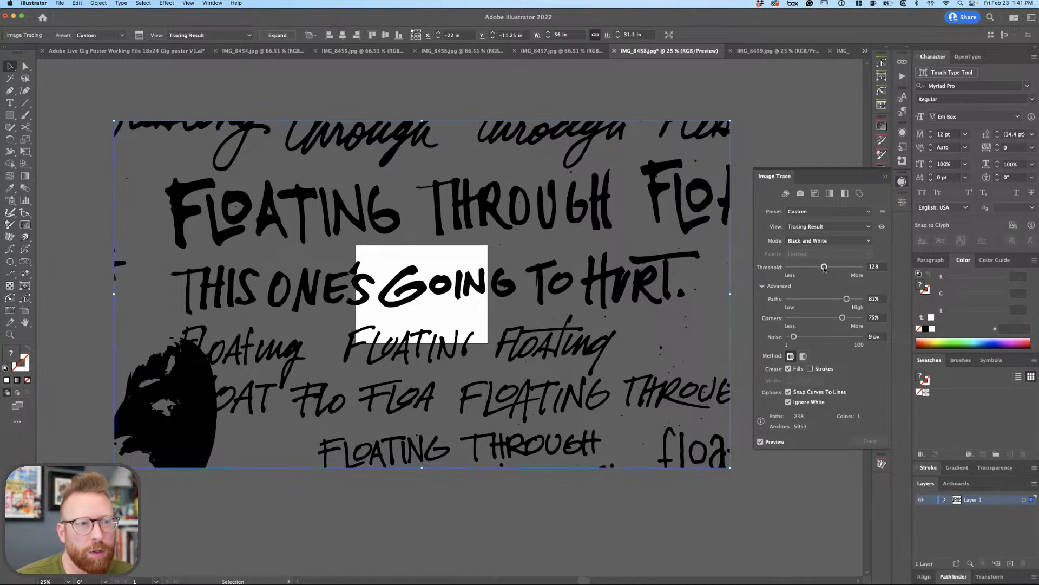
{"action": "left_click_drag", "start_coordinate": [823, 267], "coordinate": [805, 268]}
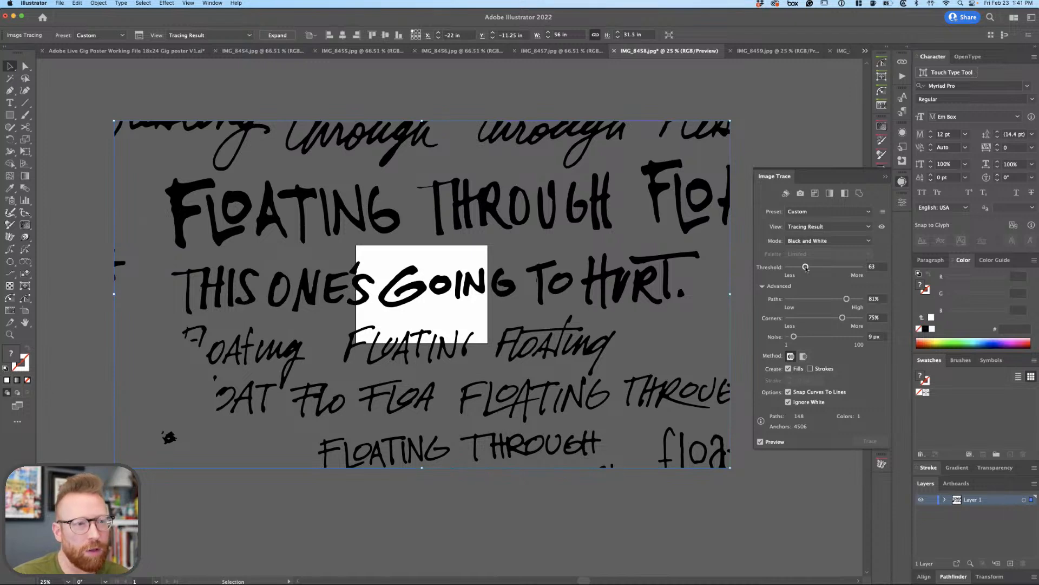
{"action": "left_click", "coordinate": [845, 267]}
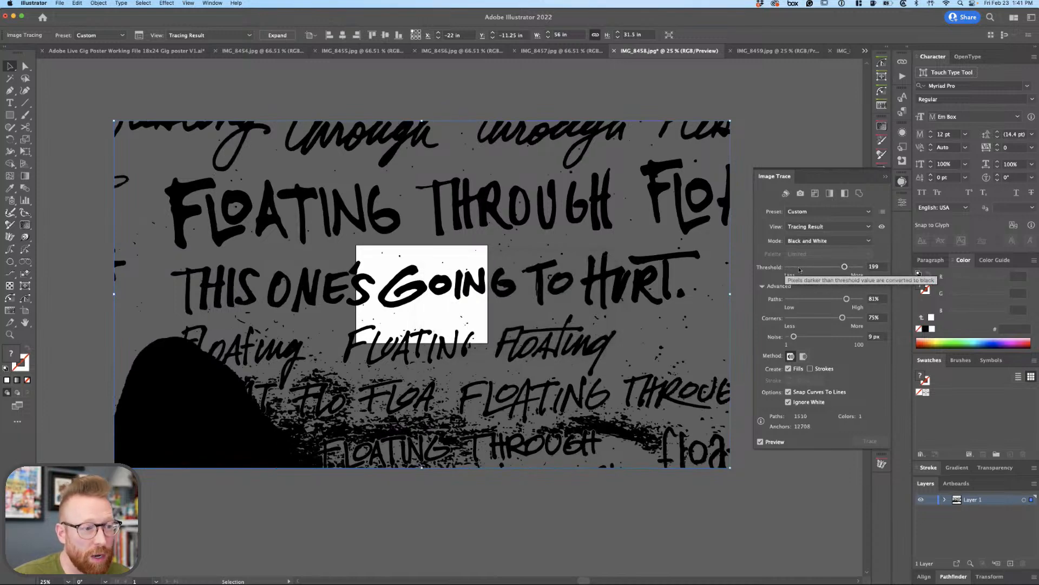
{"action": "left_click", "coordinate": [854, 267]}
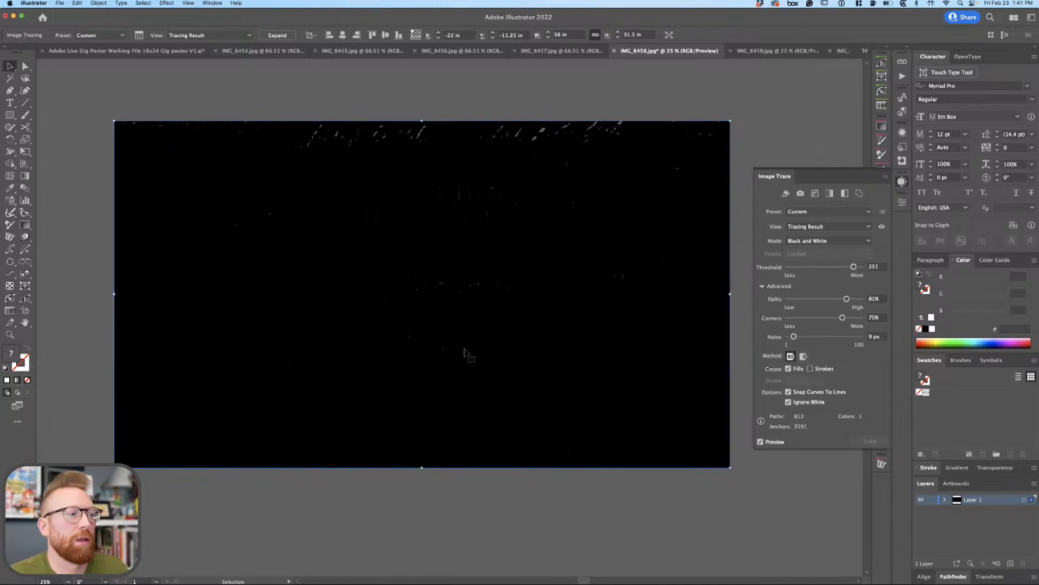
{"action": "key", "text": "super+minus"}
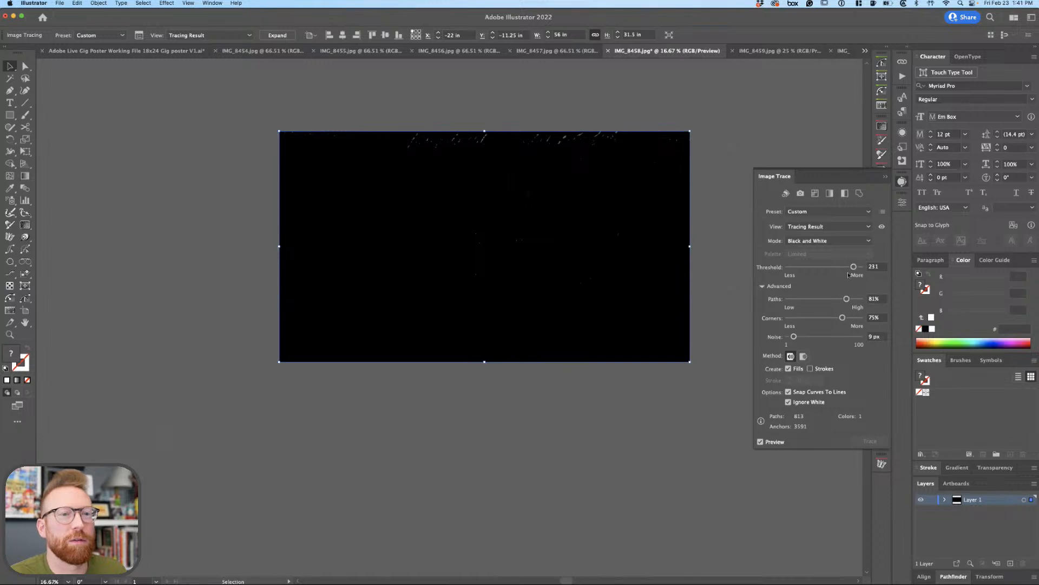
Fine-tune the threshold of the lettering tracing to 199.
{"action": "left_click", "coordinate": [842, 268]}
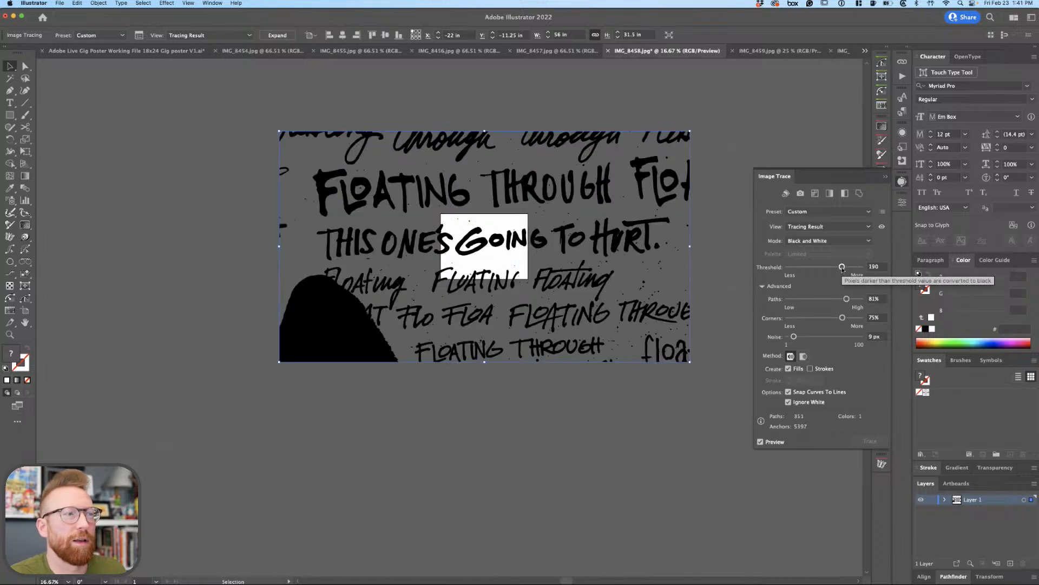
{"action": "left_click_drag", "start_coordinate": [842, 269], "coordinate": [849, 270]}
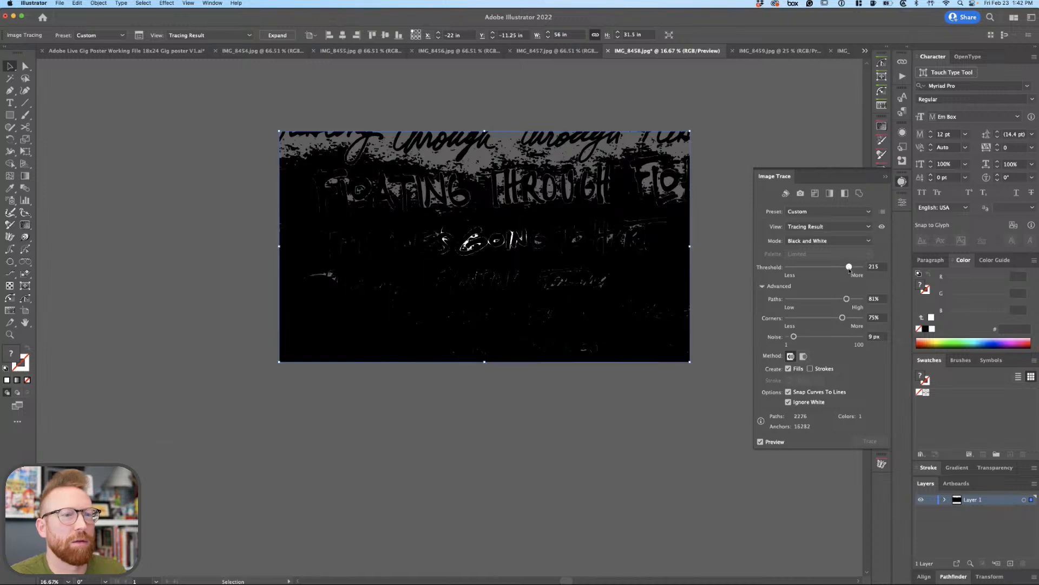
{"action": "left_click_drag", "start_coordinate": [849, 270], "coordinate": [846, 271]}
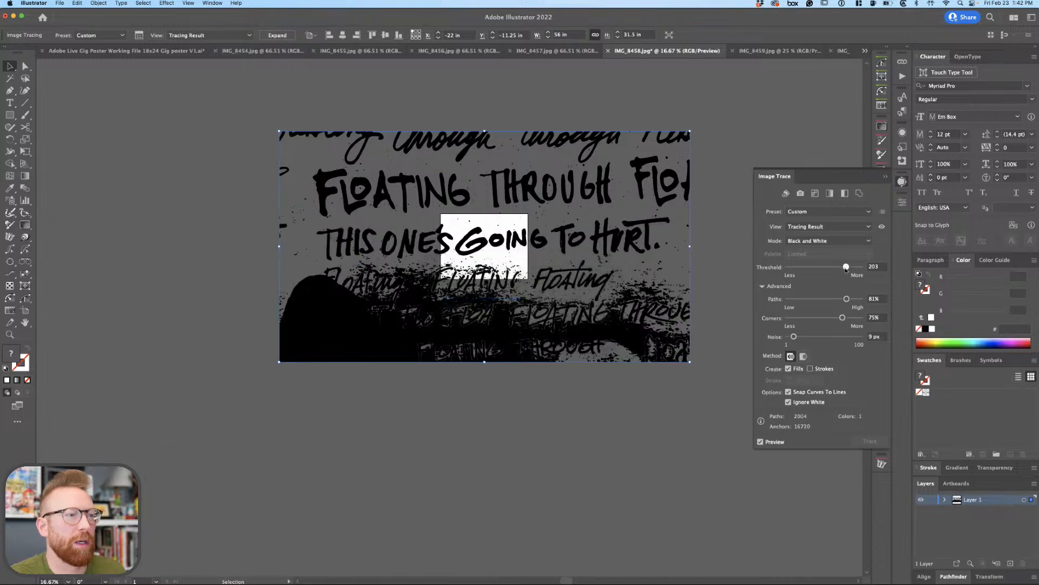
{"action": "left_click_drag", "start_coordinate": [847, 267], "coordinate": [845, 267]}
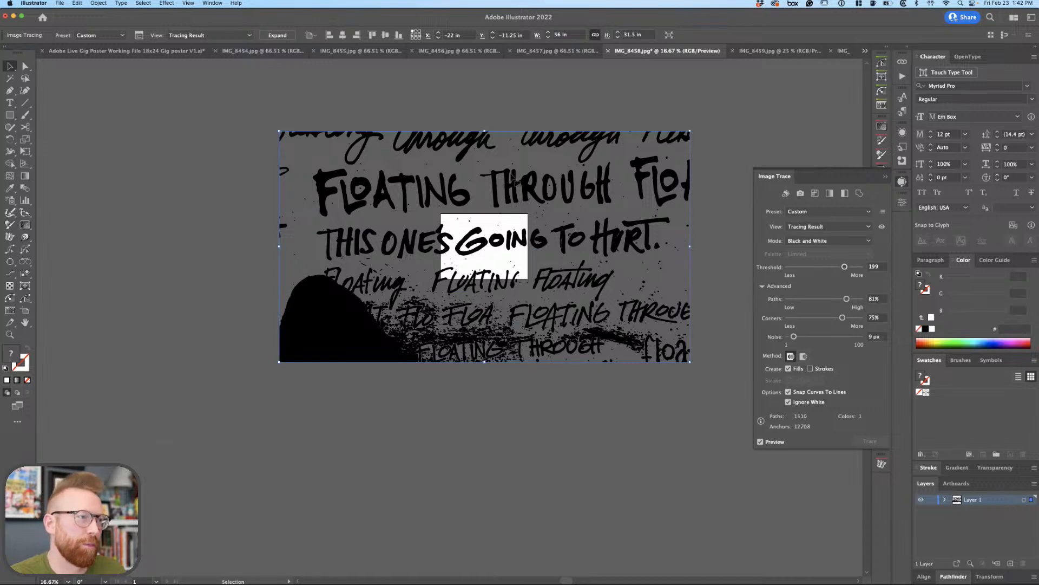
Duplicate the traced lettering straight below the original and move the copy up to leave a small gap.
{"action": "mouse_move", "coordinate": [517, 180]}
{"action": "left_mouse_down"}
{"action": "mouse_move", "coordinate": [538, 236]}
{"action": "mouse_move", "coordinate": [528, 469]}
{"action": "left_mouse_up"}
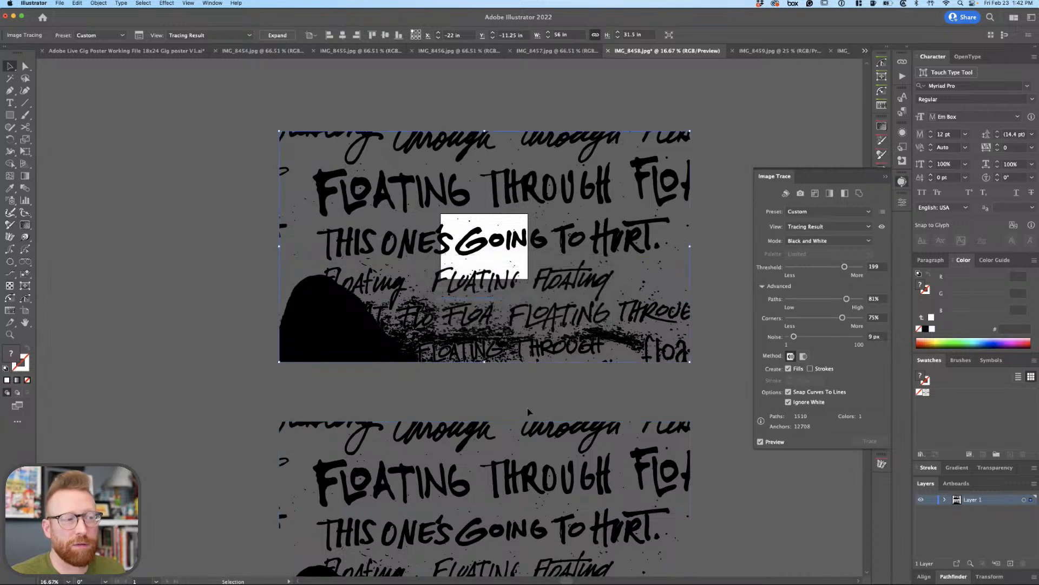
{"action": "left_click_drag", "start_coordinate": [525, 415], "coordinate": [509, 347]}
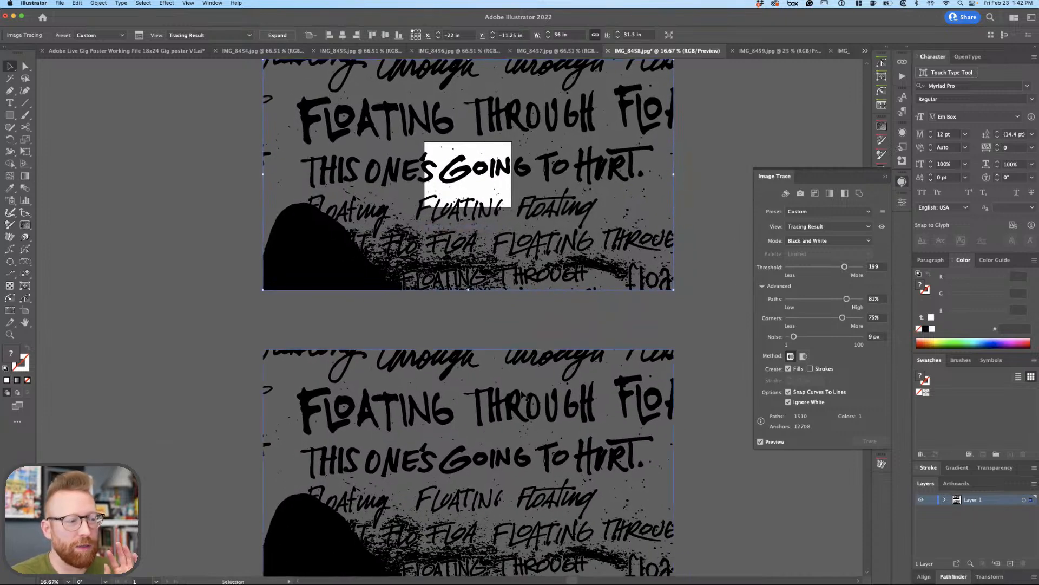
{"action": "left_click_drag", "start_coordinate": [524, 394], "coordinate": [522, 360]}
{"action": "scroll", "coordinate": [541, 368], "scroll_direction": "up", "scroll_amount": 3}
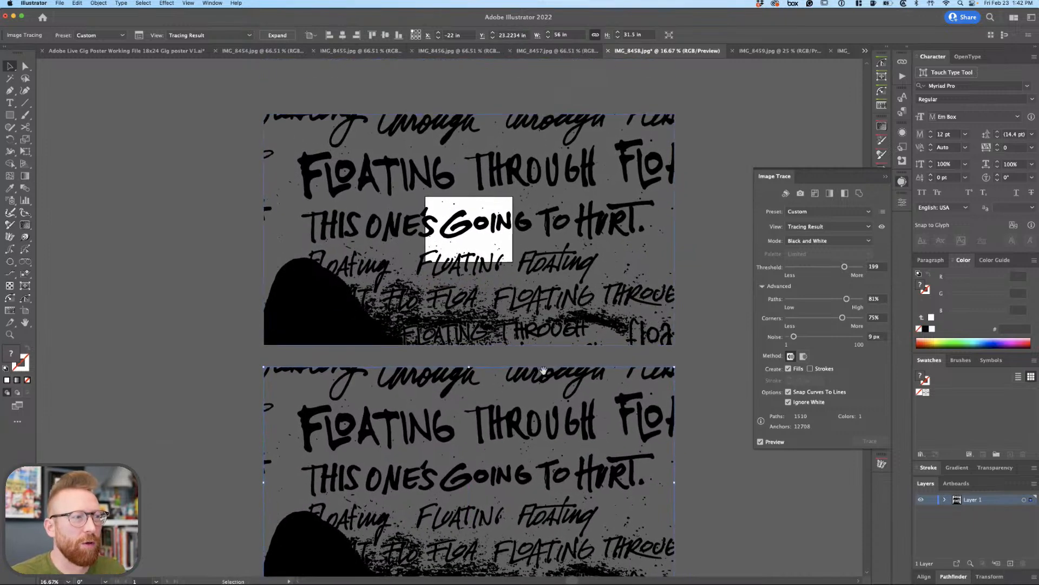
Set the upper tracing's threshold to 130 and its paths to 92%.
{"action": "left_click", "coordinate": [545, 252]}
{"action": "left_click_drag", "start_coordinate": [844, 267], "coordinate": [825, 272]}
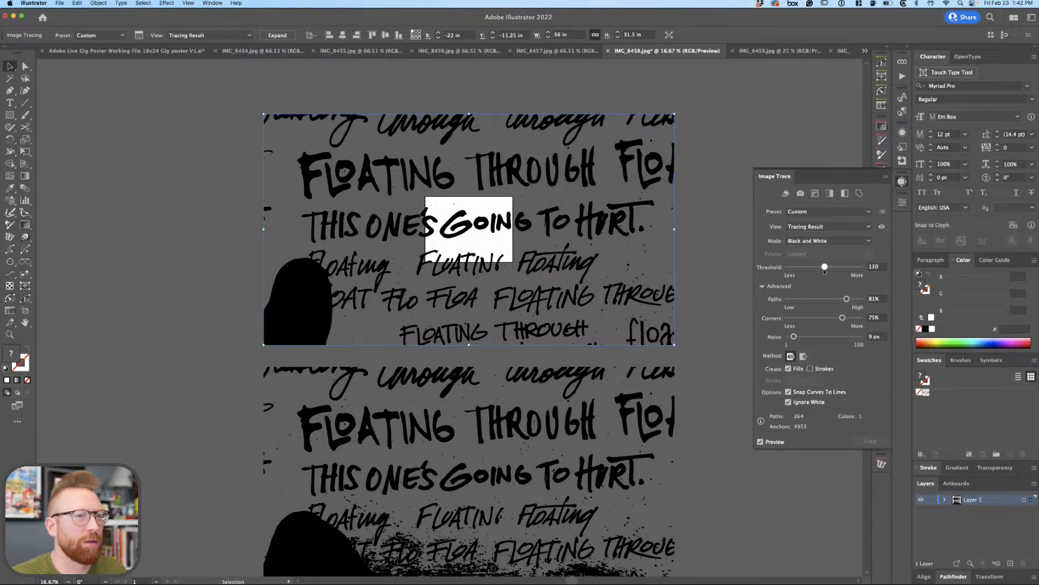
{"action": "left_click_drag", "start_coordinate": [849, 307], "coordinate": [856, 305]}
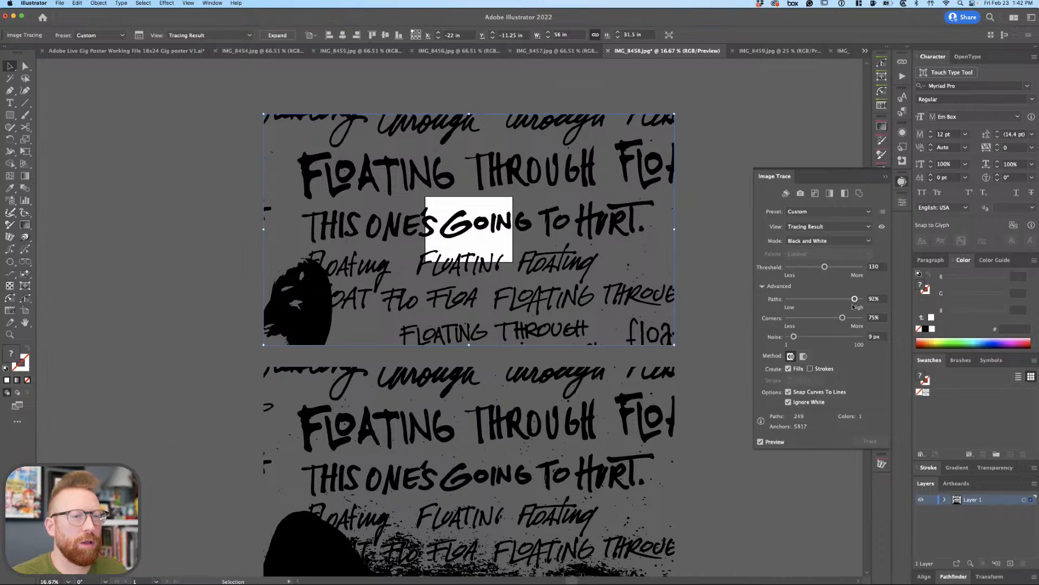
Expand both lettering tracings into editable vector shapes and clear the selection.
{"action": "mouse_move", "coordinate": [674, 347]}
{"action": "left_mouse_down"}
{"action": "mouse_move", "coordinate": [637, 216]}
{"action": "mouse_move", "coordinate": [638, 302]}
{"action": "left_mouse_up"}
{"action": "key", "text": "super+a"}
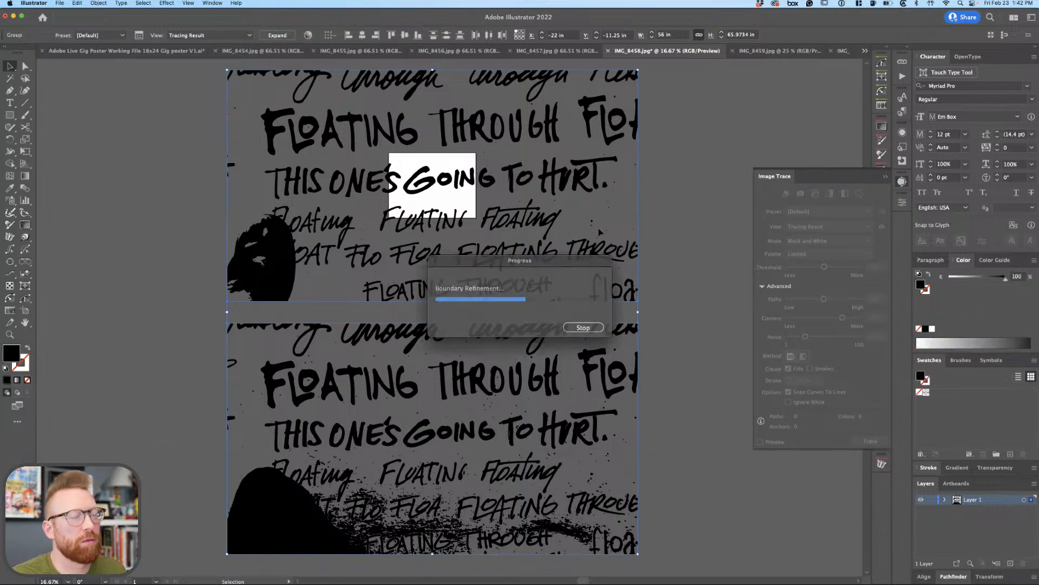
{"action": "left_click", "coordinate": [600, 177]}
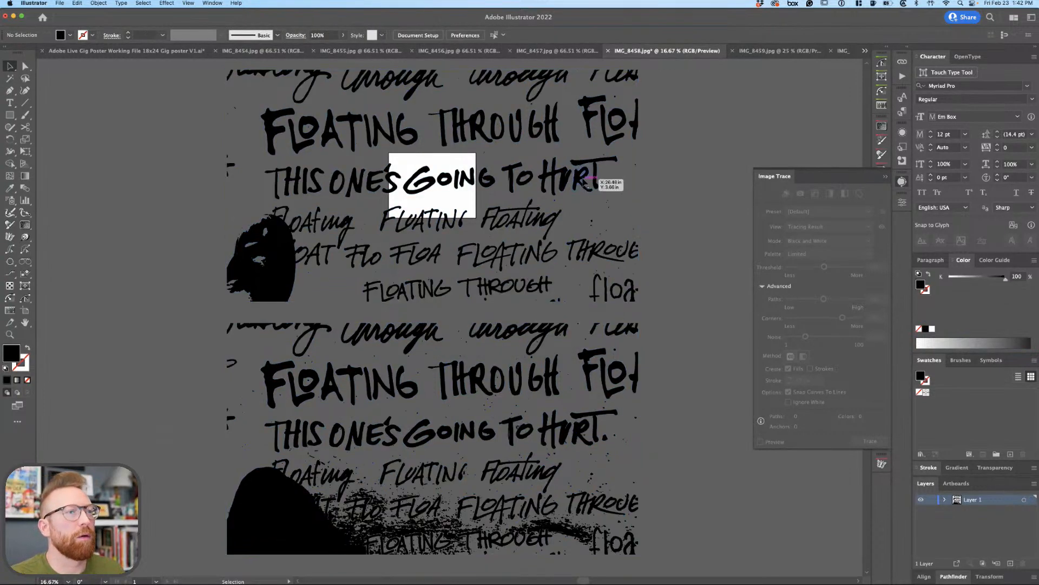
Copy only the "THIS ONE'S GOING TO HURT." line from the upper tracing and switch to the 18x24 gig poster working file.
{"action": "left_click", "coordinate": [599, 177]}
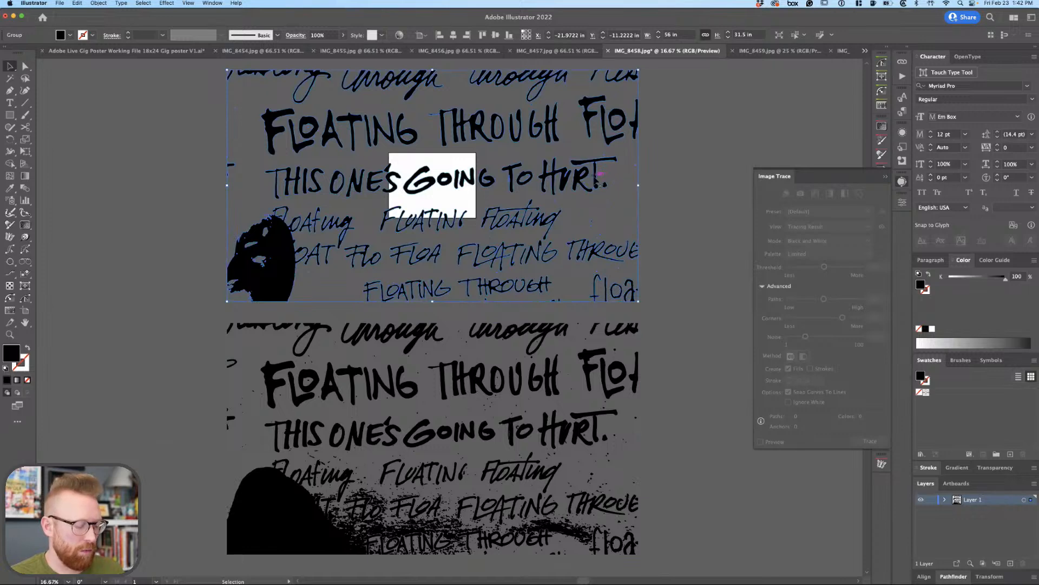
{"action": "key", "text": "a"}
{"action": "left_click", "coordinate": [262, 167]}
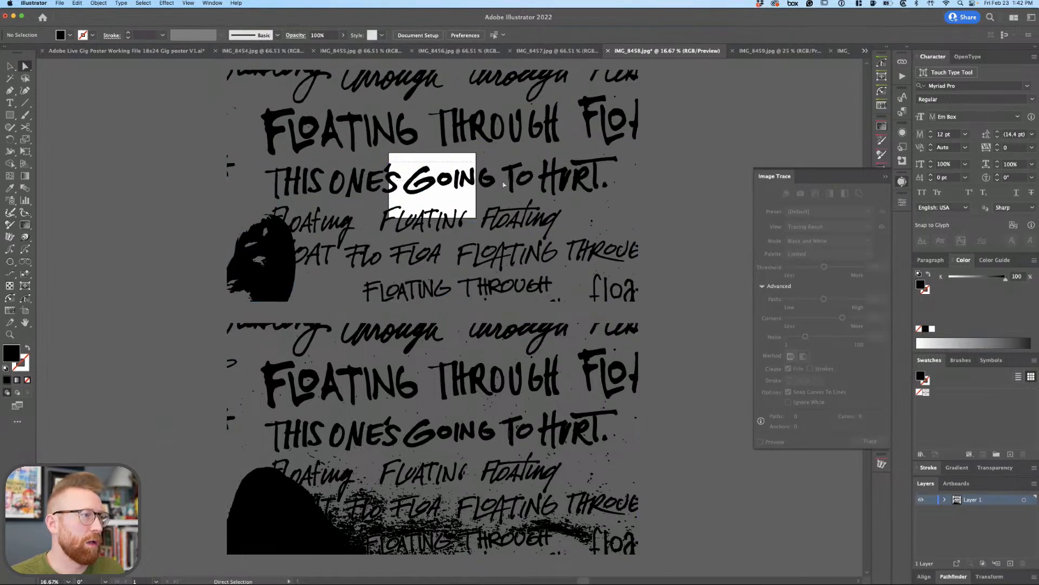
{"action": "left_click", "coordinate": [621, 196]}
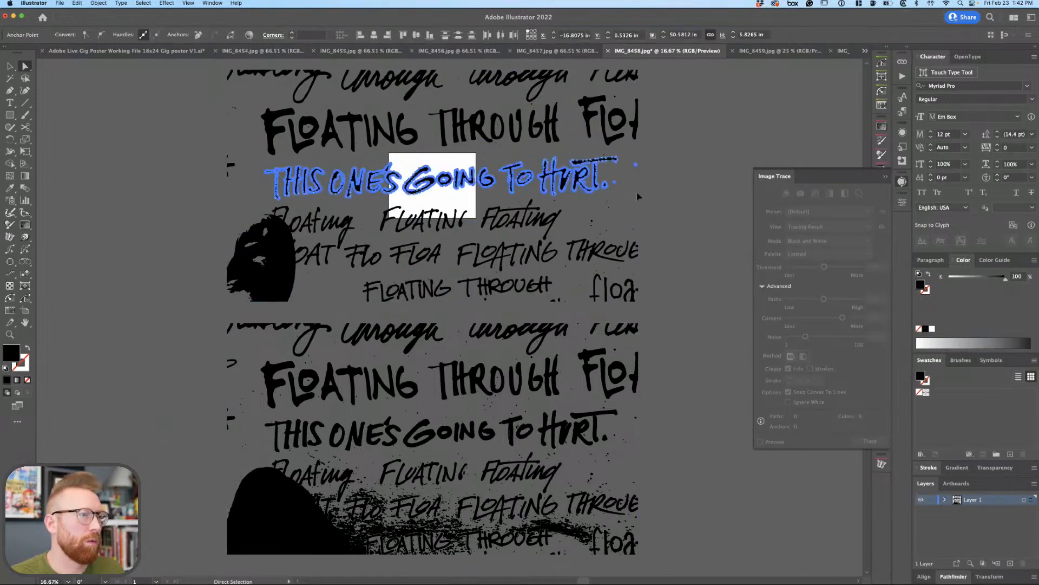
{"action": "key", "text": "v"}
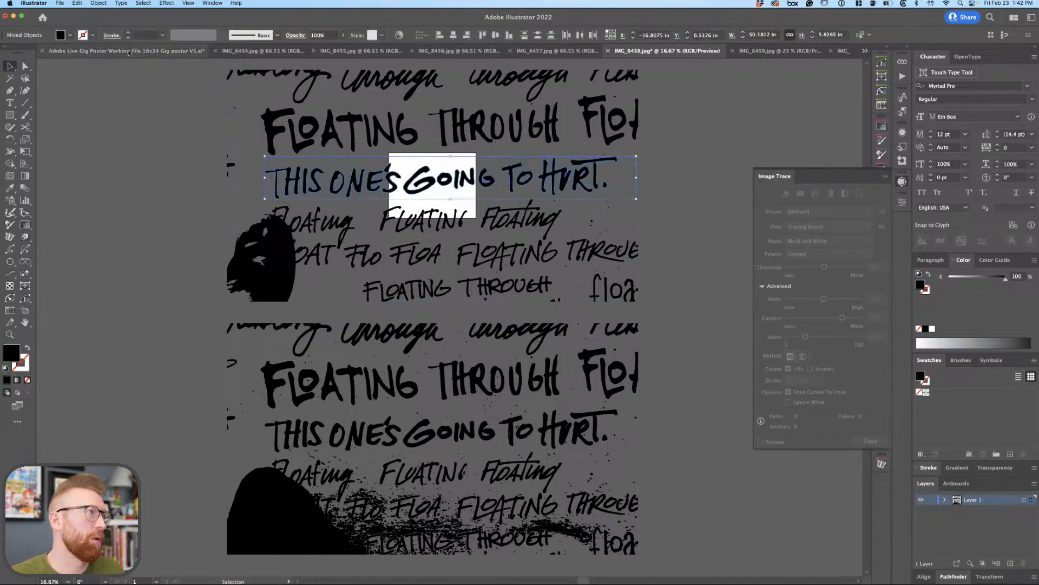
{"action": "left_click", "coordinate": [130, 51]}
Move the whole pasted "THIS ONE'S GOING TO HURT." line off the poster into the empty area above the artboards.
{"action": "left_click_drag", "start_coordinate": [226, 372], "coordinate": [376, 320]}
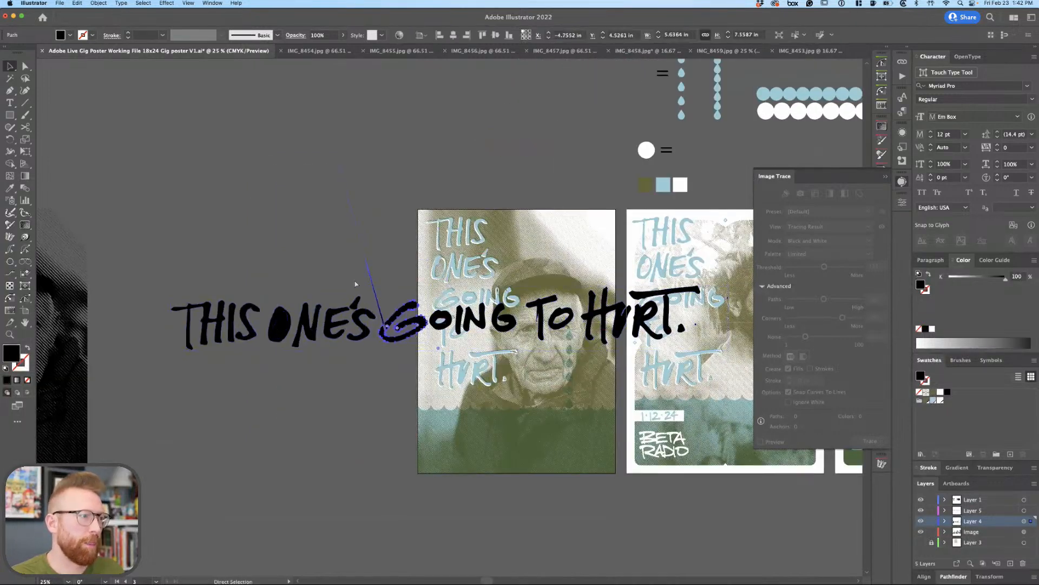
{"action": "left_click", "coordinate": [376, 320]}
{"action": "left_click", "coordinate": [381, 322]}
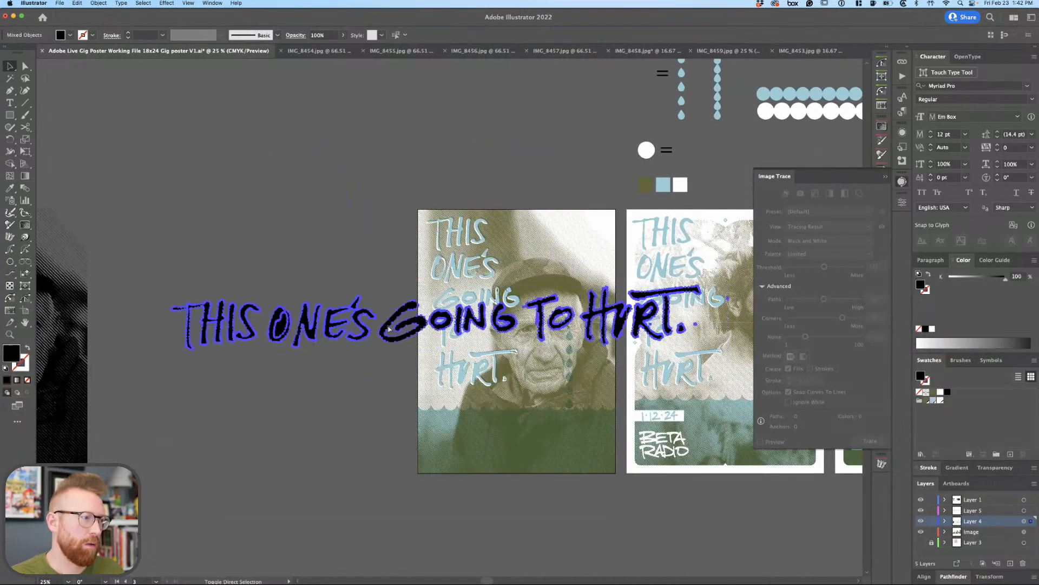
{"action": "left_click_drag", "start_coordinate": [385, 322], "coordinate": [290, 142]}
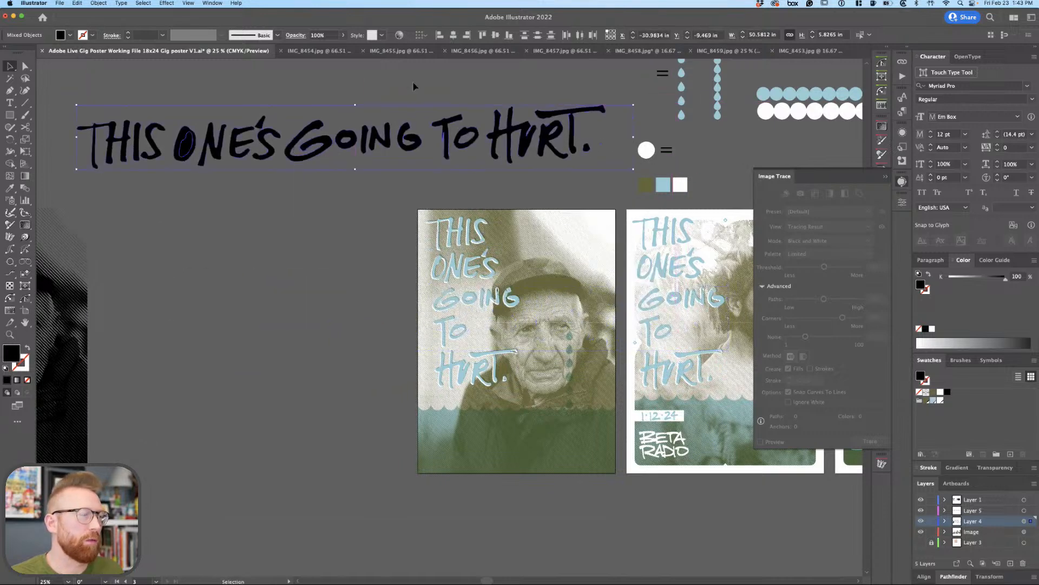
Close the unneeded lettering photos IMG_8454, IMG_8455, IMG_8456 and IMG_8457.
{"action": "left_click", "coordinate": [489, 51]}
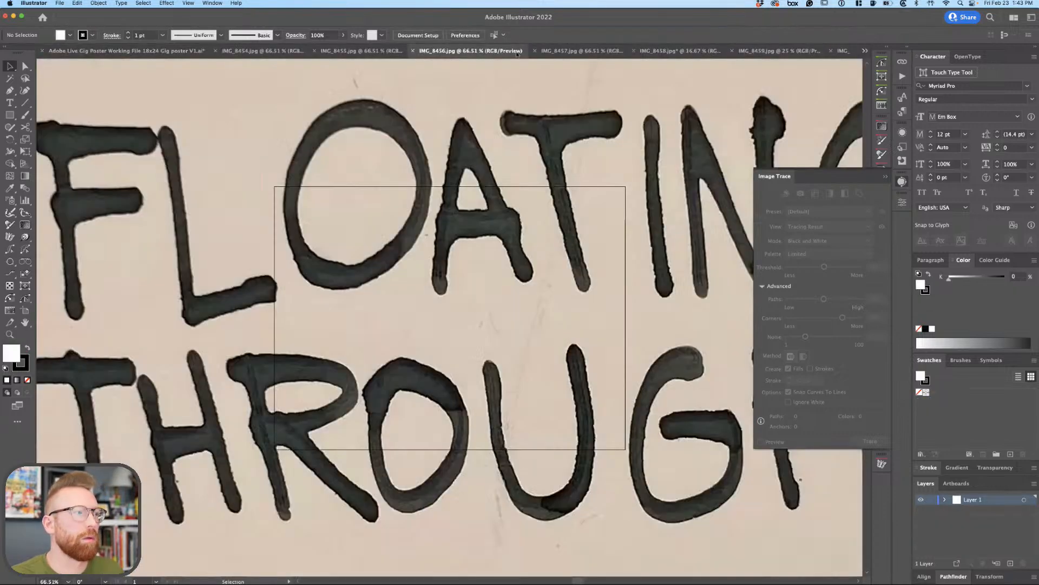
{"action": "left_click", "coordinate": [515, 55]}
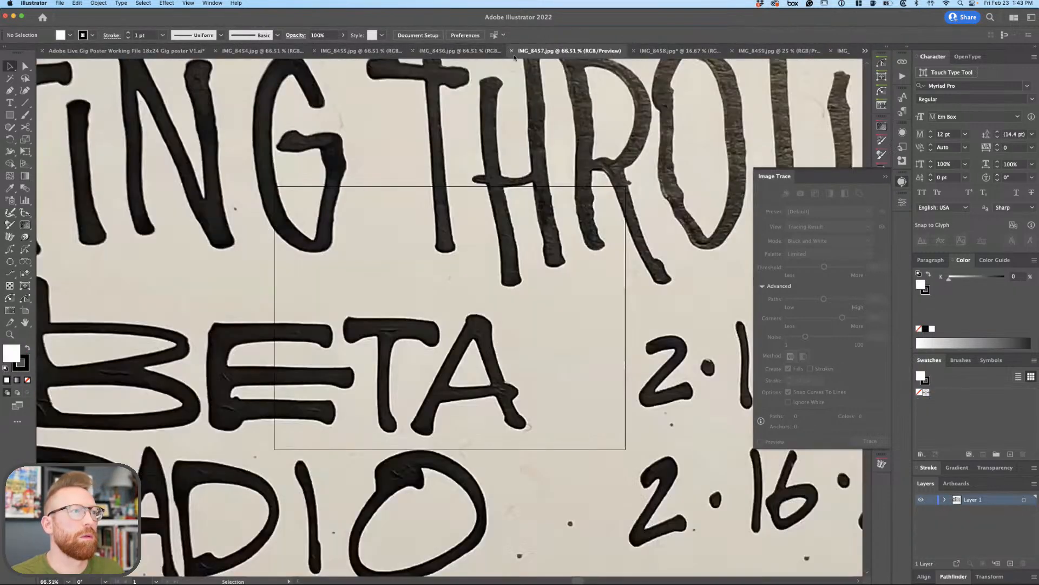
{"action": "left_click", "coordinate": [413, 51]}
{"action": "left_click", "coordinate": [449, 50]}
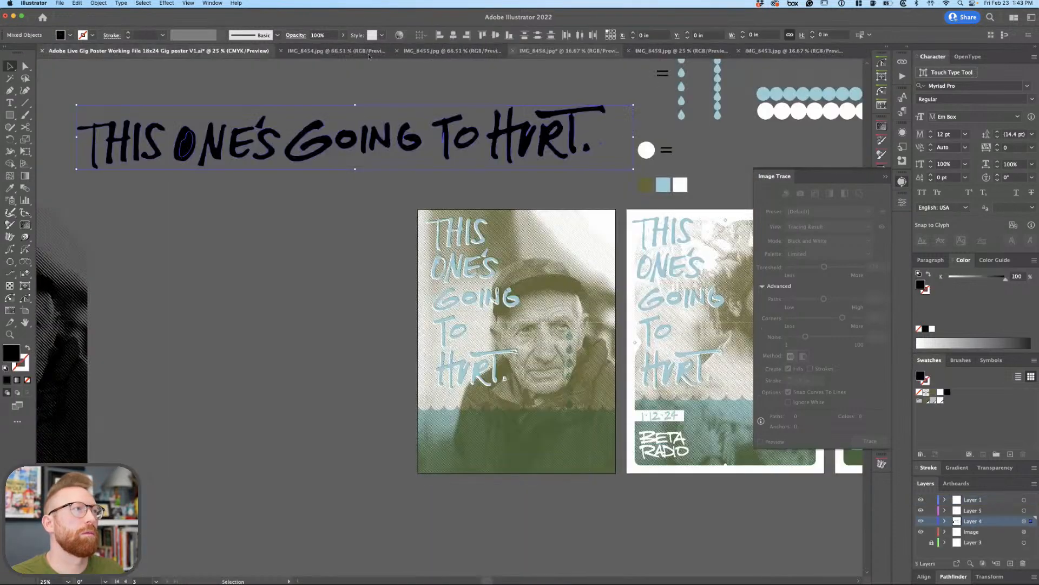
{"action": "left_click", "coordinate": [280, 51]}
{"action": "left_click", "coordinate": [271, 51]}
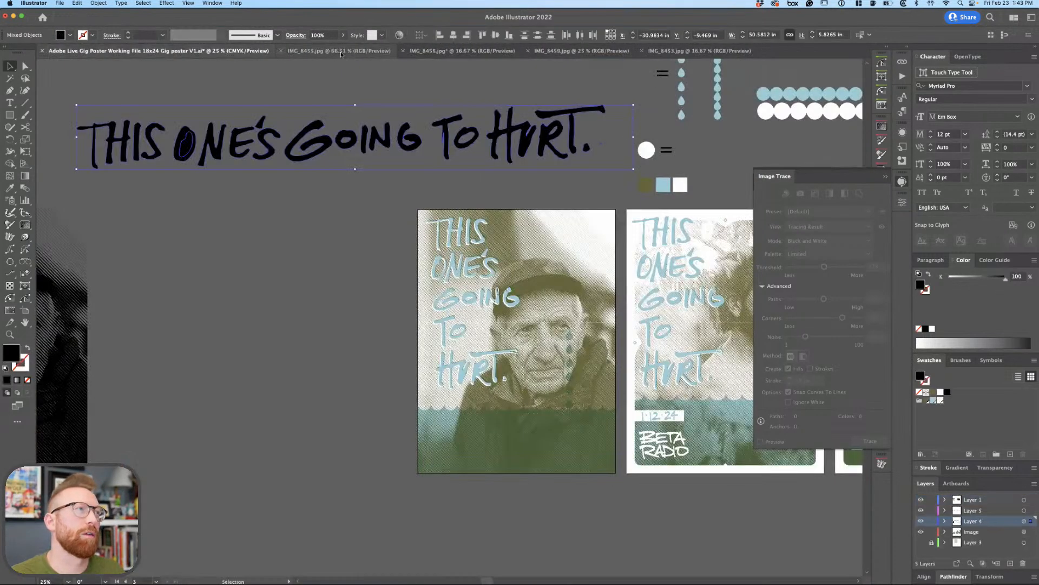
{"action": "left_click", "coordinate": [300, 53]}
{"action": "left_click", "coordinate": [283, 51]}
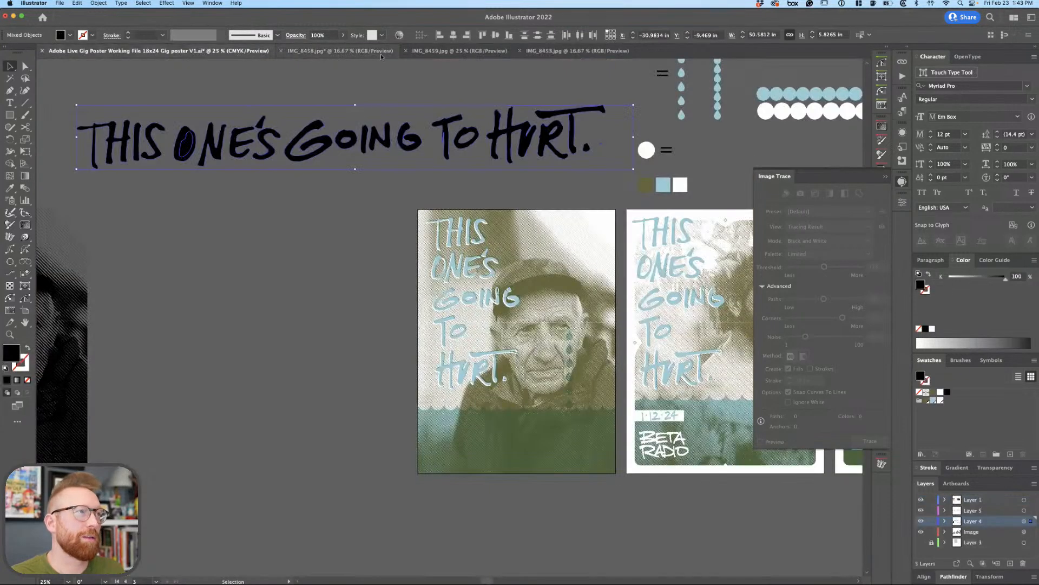
Check the lettering in IMG_8459 and IMG_8453, and close IMG_8453.
{"action": "left_click", "coordinate": [320, 53]}
{"action": "left_click", "coordinate": [408, 51]}
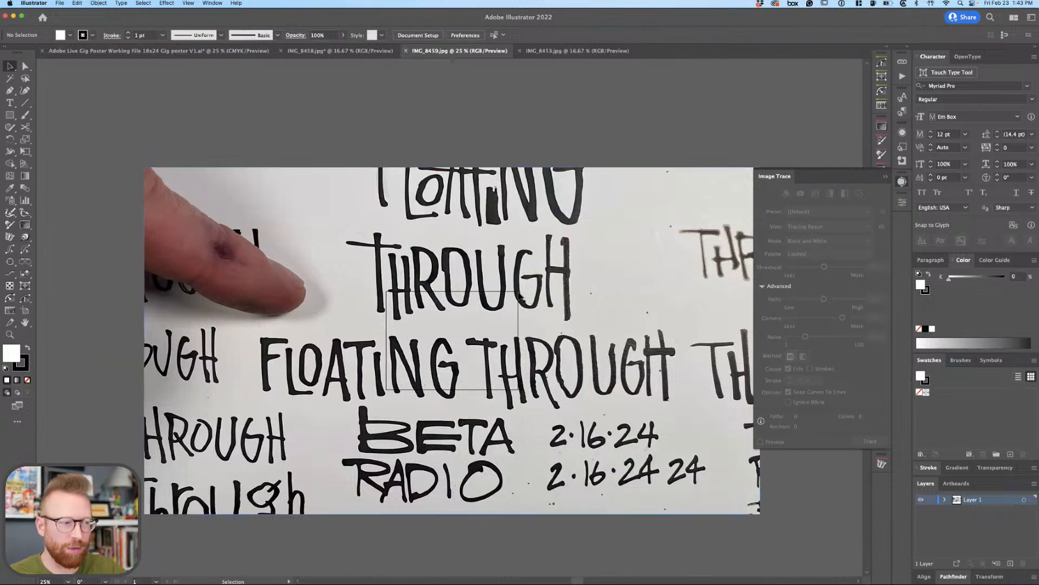
{"action": "left_click", "coordinate": [541, 51]}
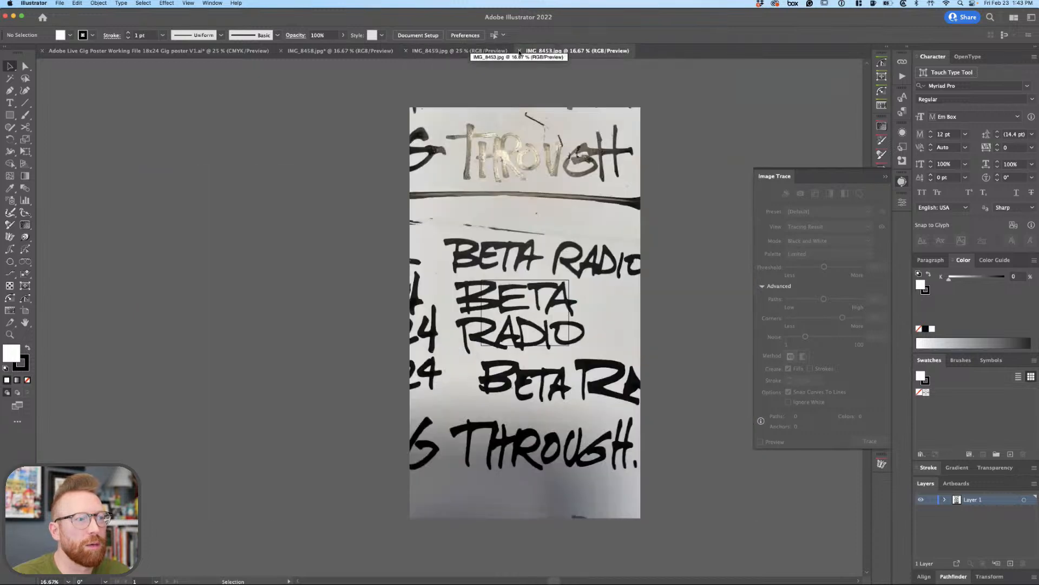
{"action": "left_click", "coordinate": [519, 51]}
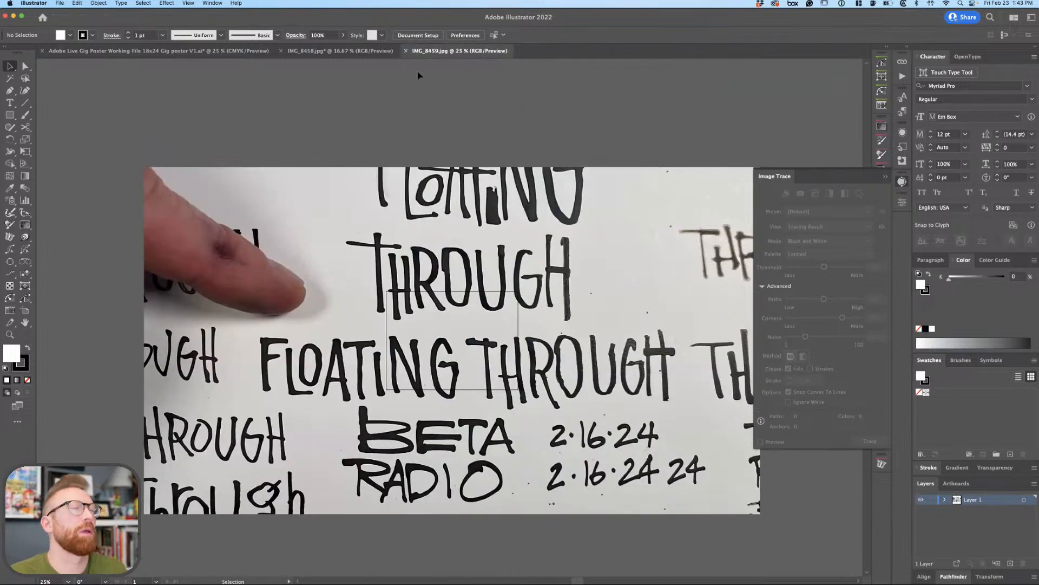
In IMG_8458, ungroup the lower tracing and pull the large dark blob away from the lettering.
{"action": "left_click", "coordinate": [367, 51]}
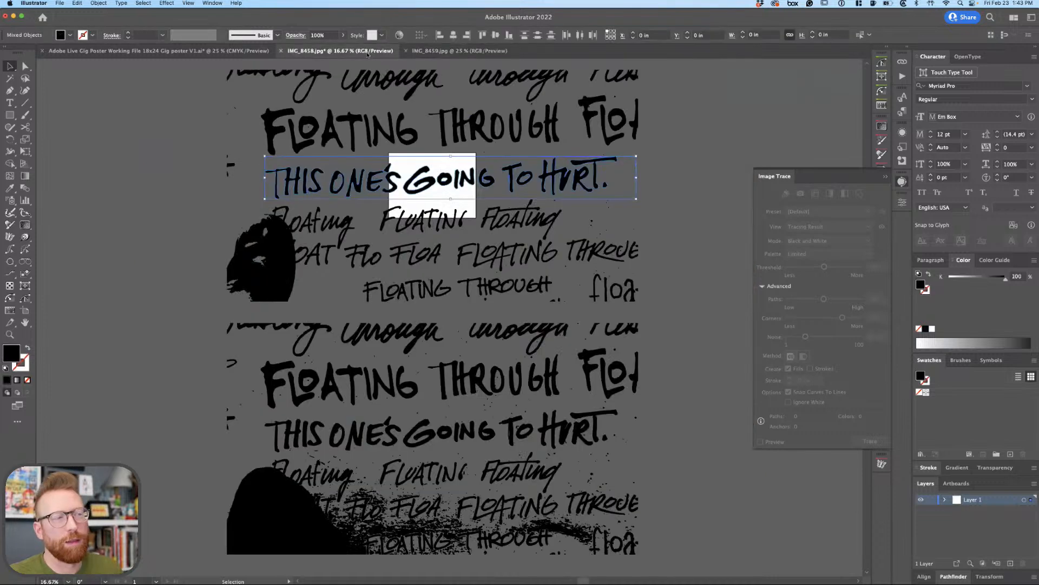
{"action": "scroll", "coordinate": [604, 462], "scroll_direction": "down", "scroll_amount": 5}
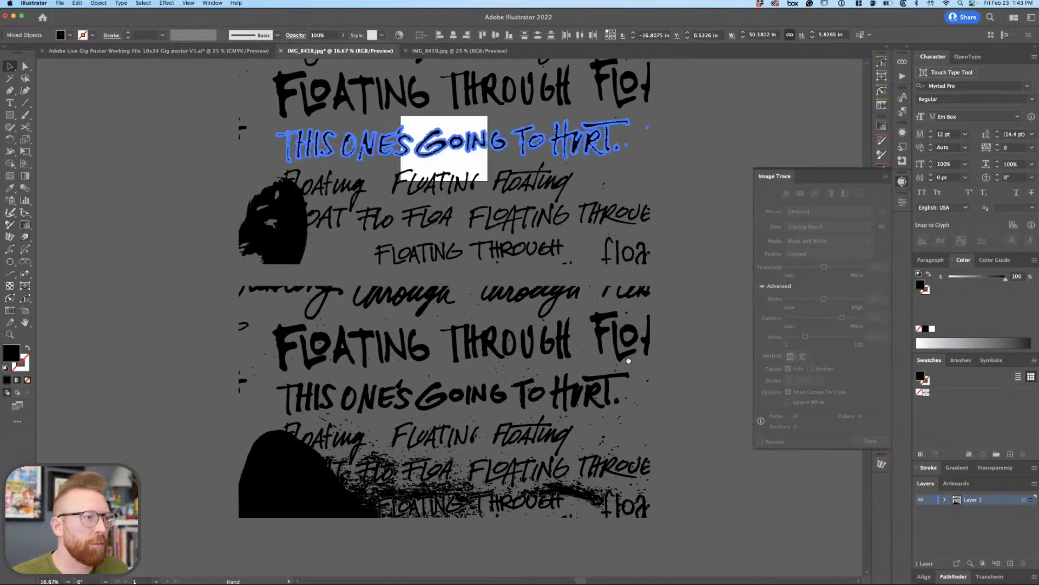
{"action": "left_click", "coordinate": [584, 439]}
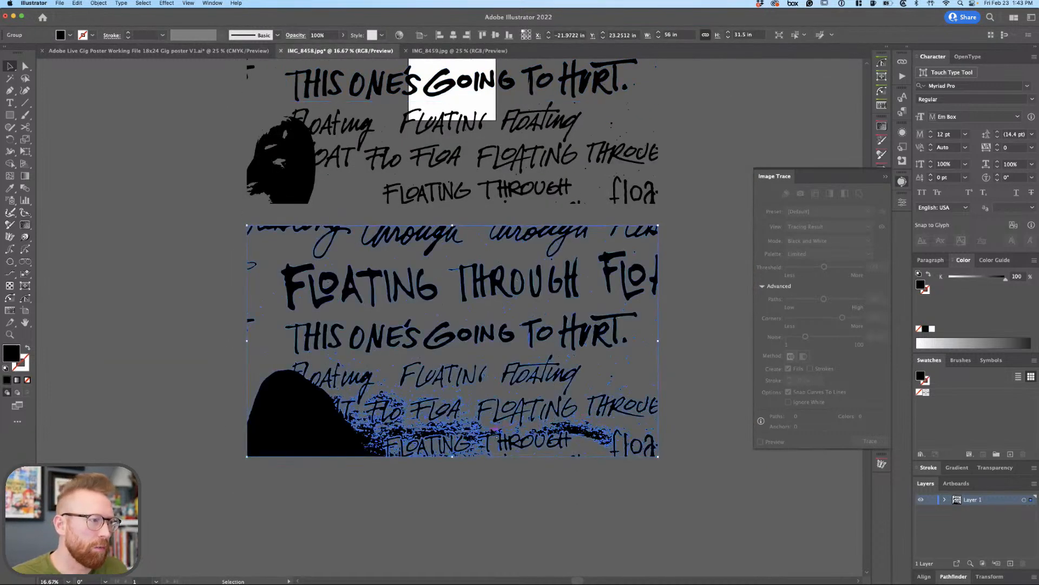
{"action": "key", "text": "super+shift+a"}
{"action": "left_click", "coordinate": [563, 379]}
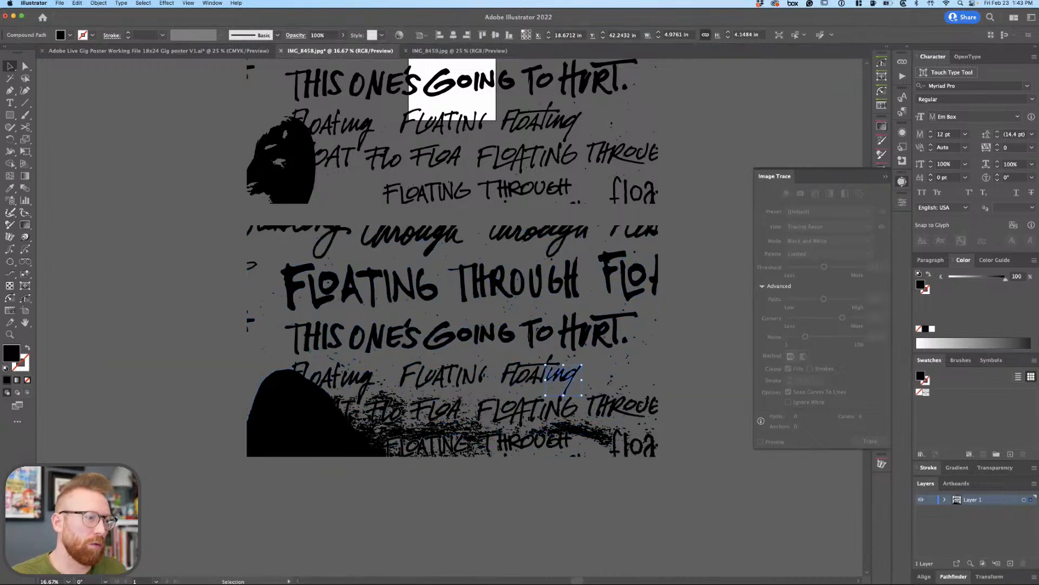
{"action": "mouse_move", "coordinate": [344, 435]}
{"action": "left_mouse_down"}
{"action": "mouse_move", "coordinate": [292, 476]}
{"action": "mouse_move", "coordinate": [162, 497]}
{"action": "left_mouse_up"}
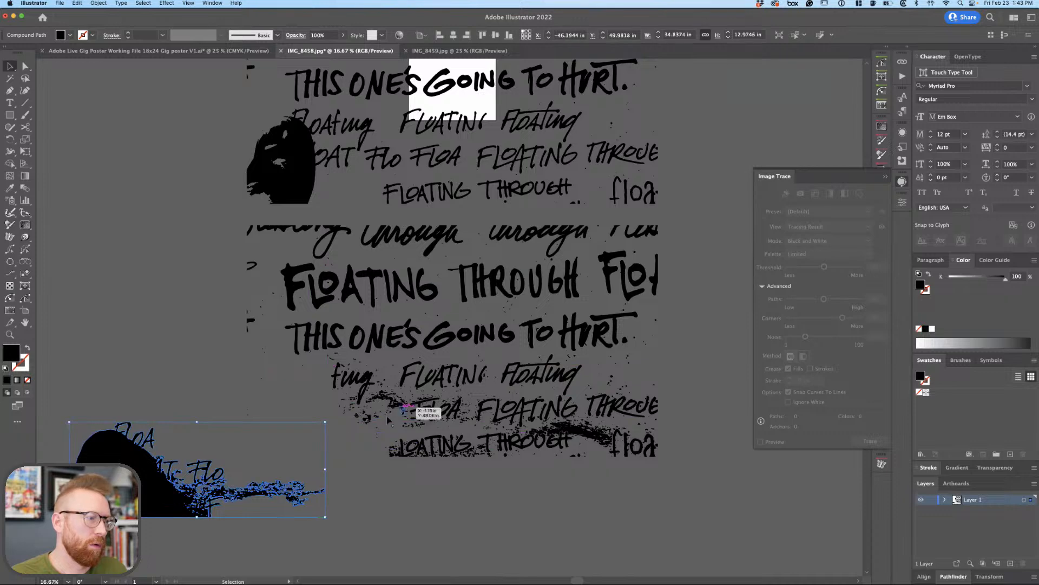
Remove the leftover "ting" fragment and the adjacent "FLOATING" word from the row below "THIS ONE'S GOING TO HURT." in the lower tracing.
{"action": "key", "text": "super+space"}
{"action": "left_click", "coordinate": [252, 325]}
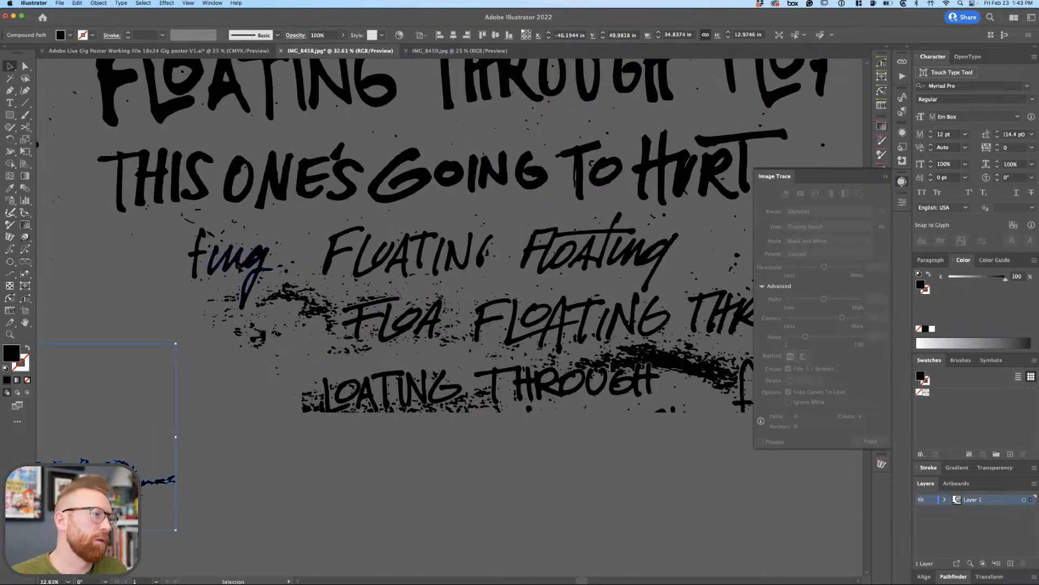
{"action": "left_click_drag", "start_coordinate": [284, 277], "coordinate": [211, 255]}
{"action": "left_click", "coordinate": [352, 252], "text": "shift"}
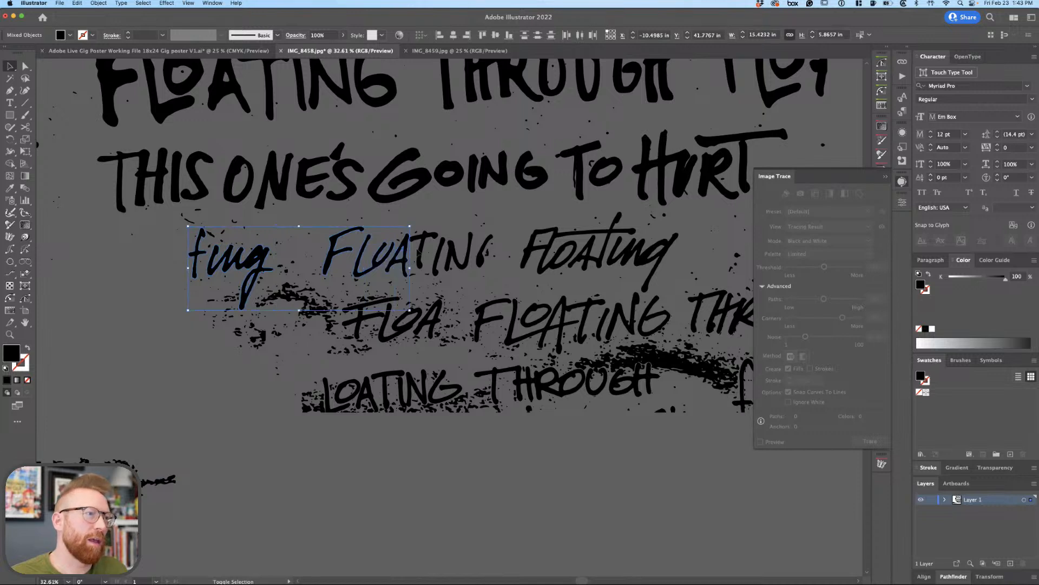
{"action": "left_click", "coordinate": [489, 239], "text": "shift"}
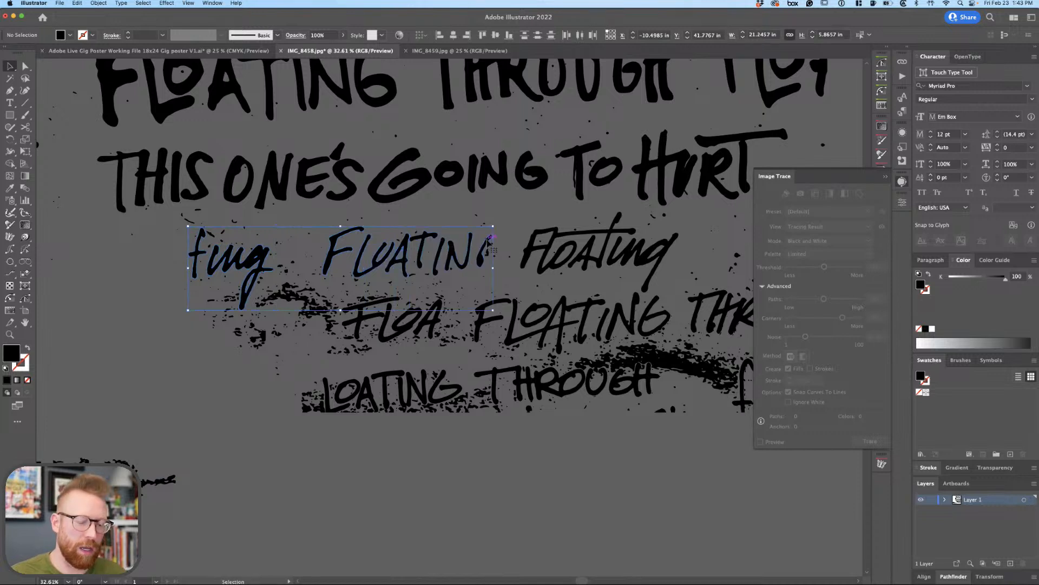
{"action": "key", "text": "super+x"}
Delete the partial word "FLOA" lying over the ink speckles in the lower tracing.
{"action": "left_click_drag", "start_coordinate": [477, 374], "coordinate": [366, 349]}
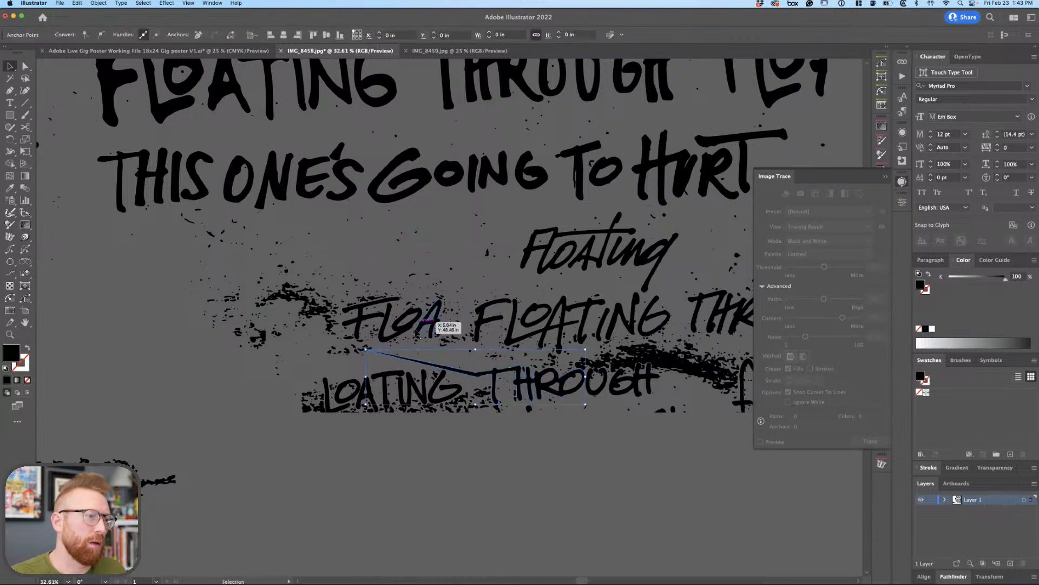
{"action": "key", "text": "super+z"}
{"action": "left_click", "coordinate": [427, 325]}
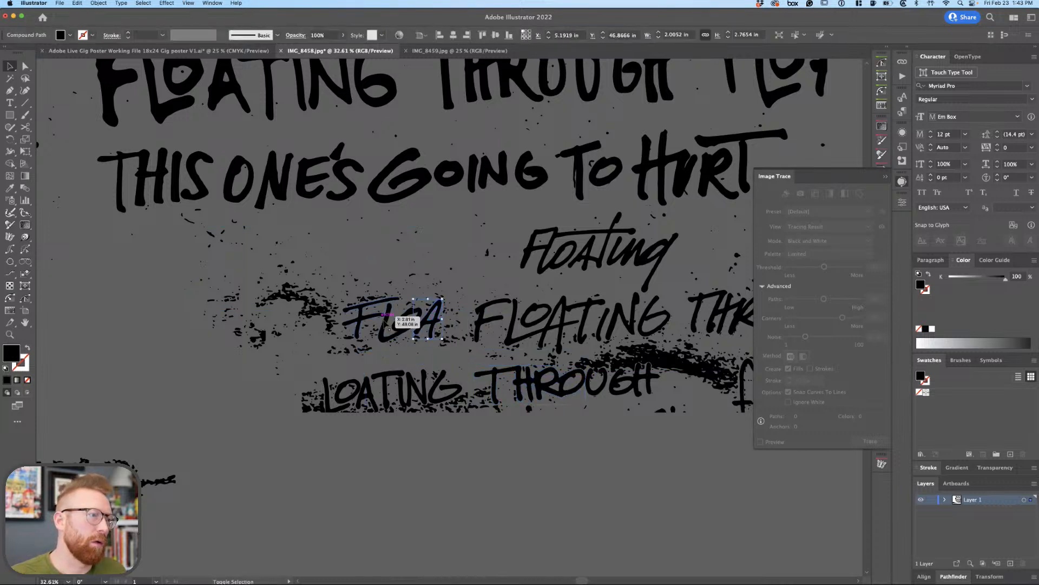
{"action": "key", "text": "Delete"}
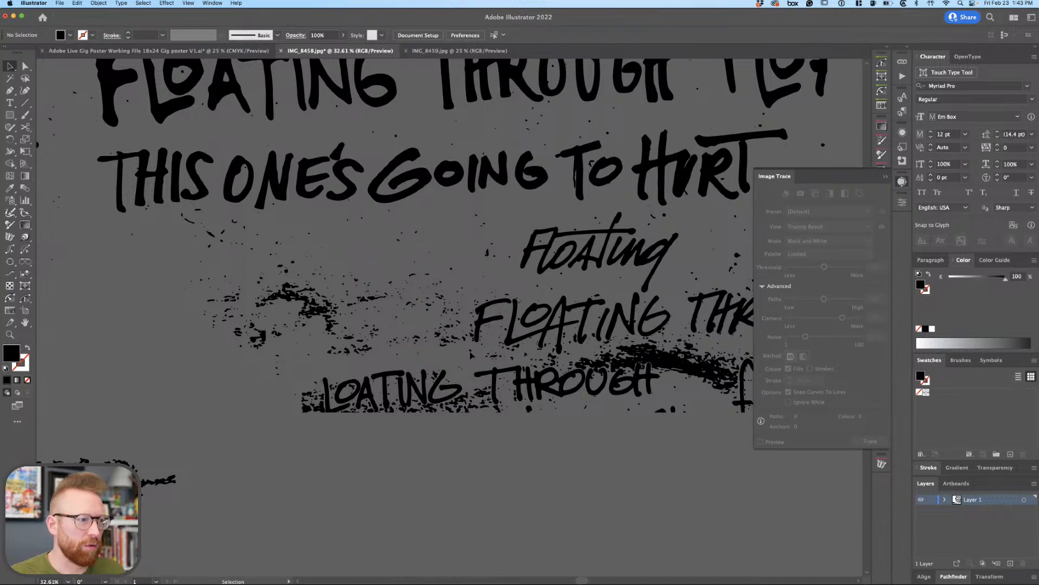
Copy the loose ink speckles into the gig poster file as a group, placed between the dark portrait and the first poster.
{"action": "left_click_drag", "start_coordinate": [471, 354], "coordinate": [369, 359]}
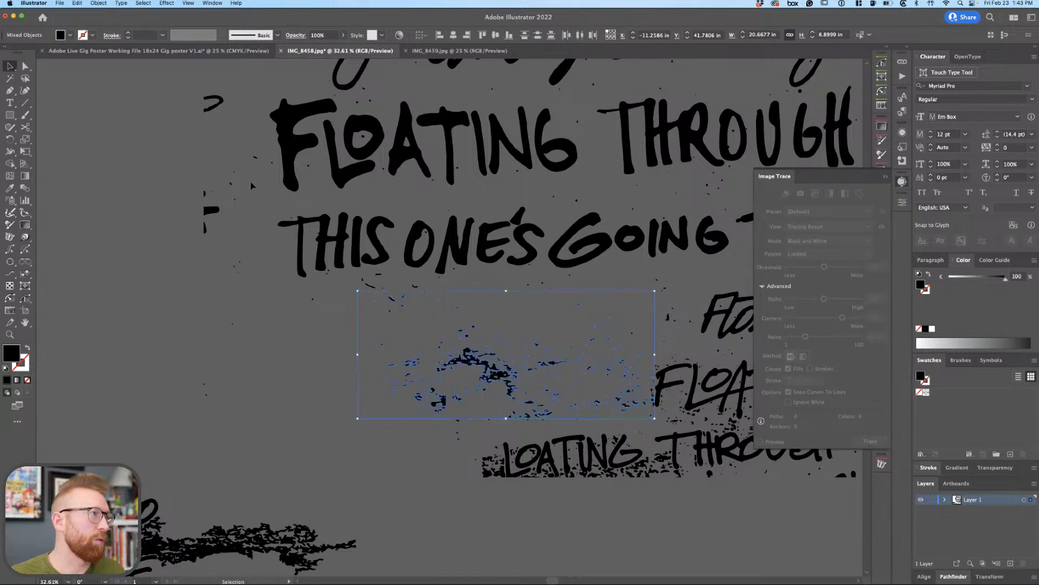
{"action": "left_click", "coordinate": [255, 51]}
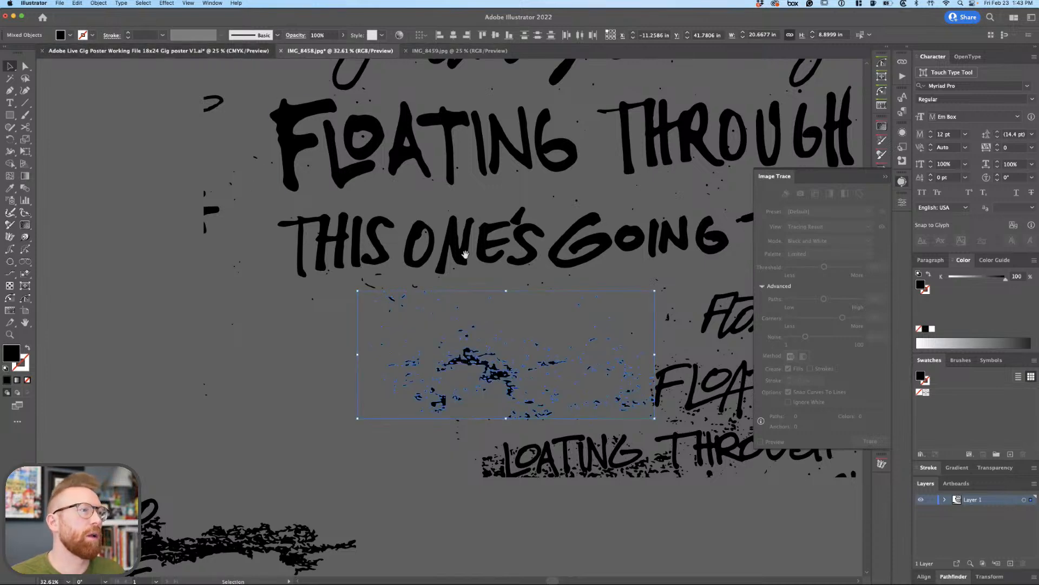
{"action": "key", "text": "super+minus"}
{"action": "key", "text": "super+v"}
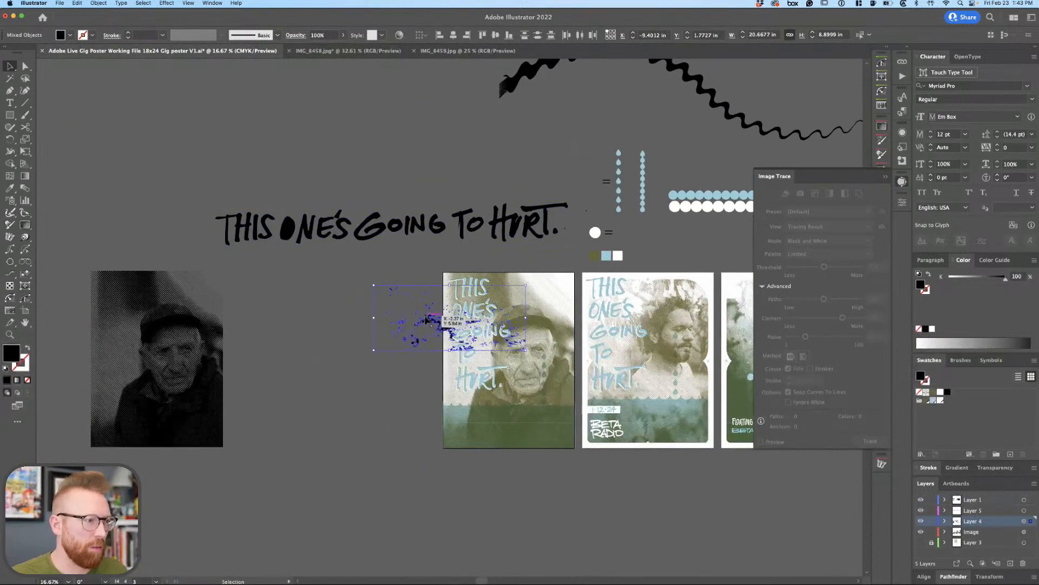
{"action": "left_click_drag", "start_coordinate": [430, 319], "coordinate": [331, 360]}
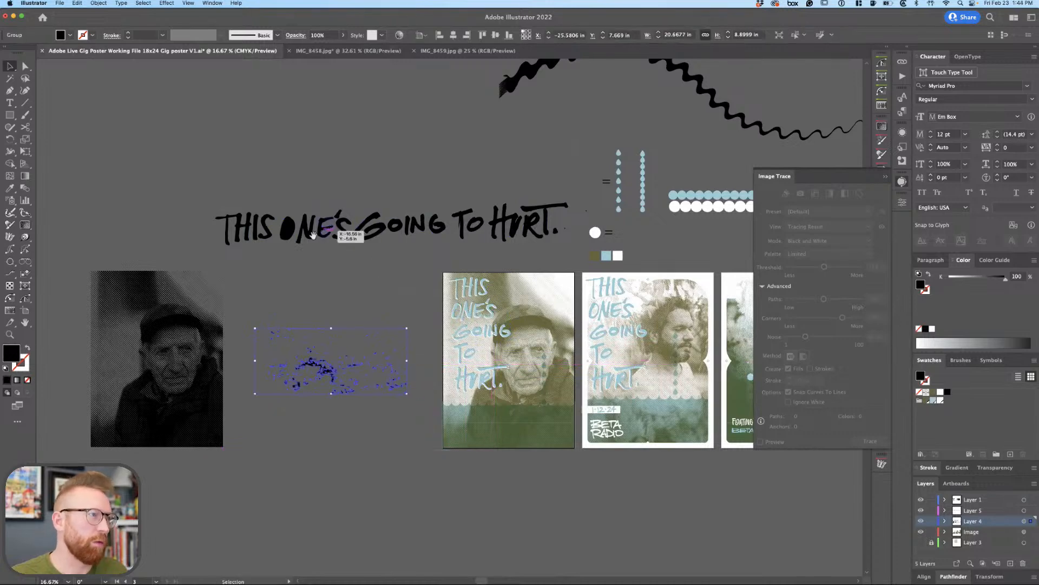
Cut the inner counter shape out of the filled O in "ONE'S" with Minus Front.
{"action": "scroll", "coordinate": [394, 152], "scroll_direction": "up", "scroll_amount": 4}
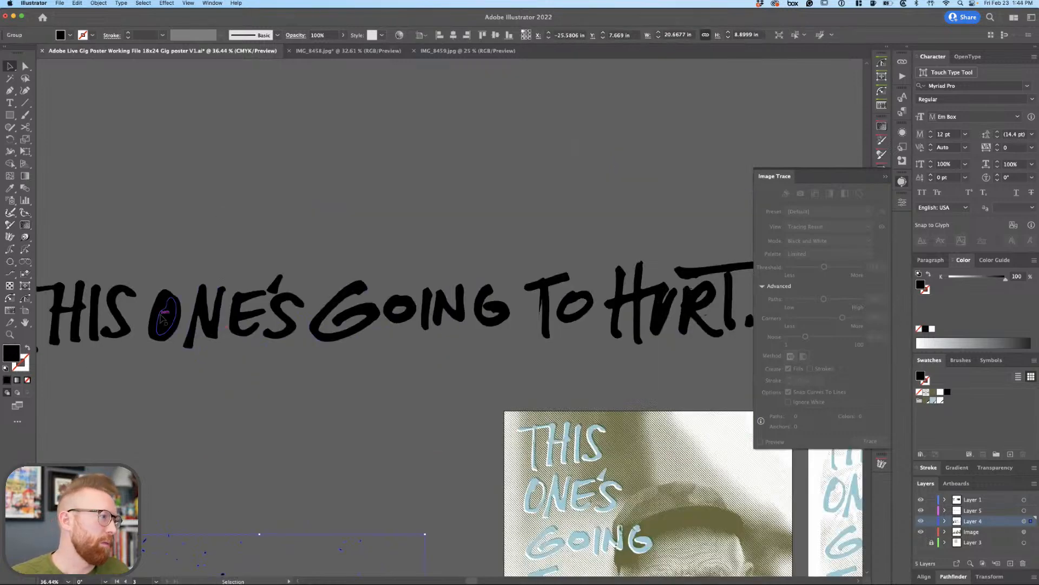
{"action": "left_click", "coordinate": [288, 223]}
{"action": "left_click", "coordinate": [162, 306], "text": "shift"}
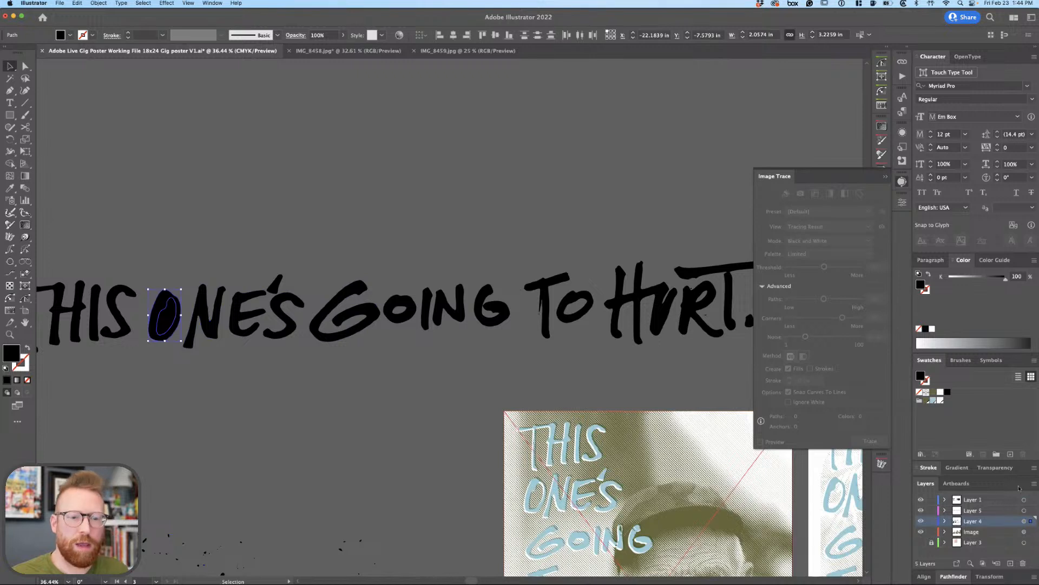
{"action": "left_click", "coordinate": [948, 574]}
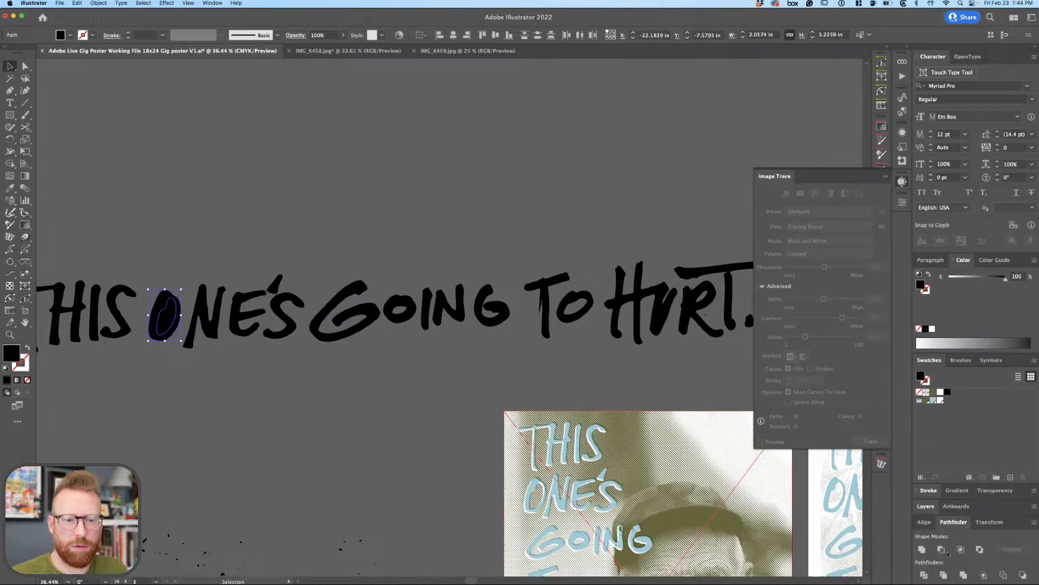
{"action": "left_click", "coordinate": [942, 550]}
Trim the thin drip off the stem of the T in "TO" by redrawing its edge with the Pencil tool.
{"action": "scroll", "coordinate": [538, 320], "scroll_direction": "down", "scroll_amount": 1}
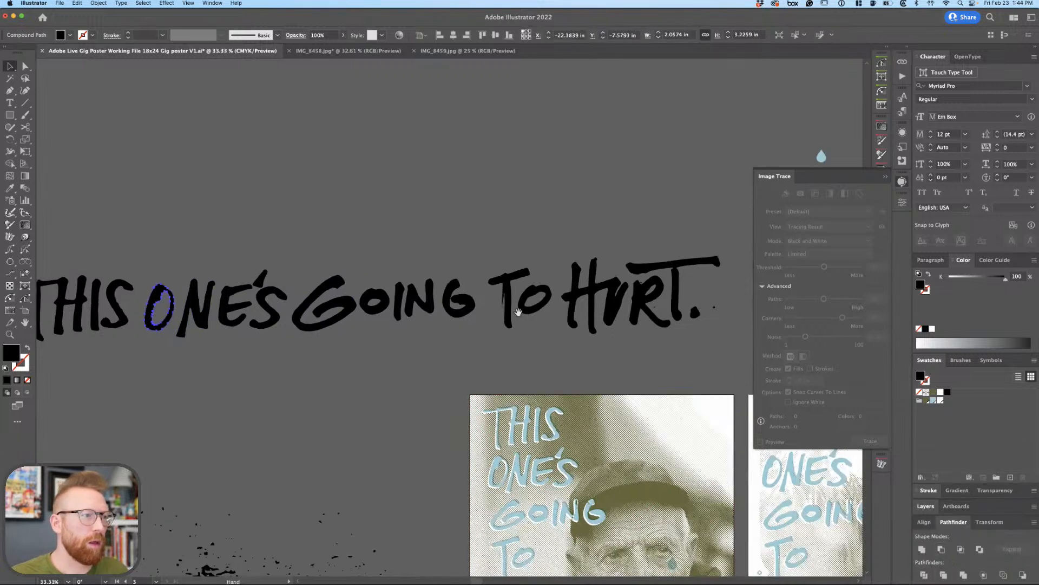
{"action": "scroll", "coordinate": [524, 317], "scroll_direction": "up", "scroll_amount": 10}
{"action": "key", "text": "a"}
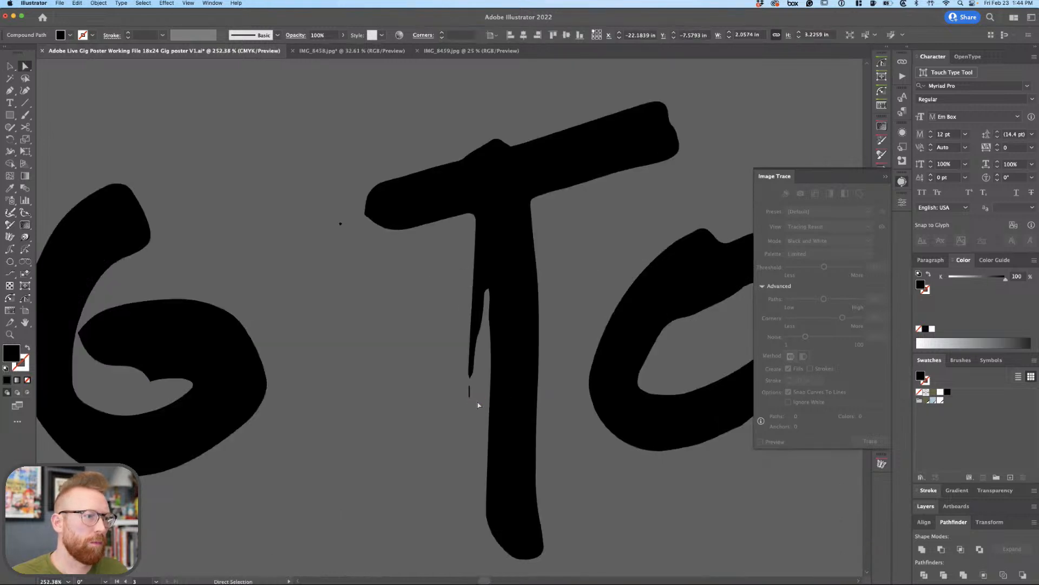
{"action": "left_click_drag", "start_coordinate": [478, 404], "coordinate": [442, 350]}
{"action": "key", "text": "n"}
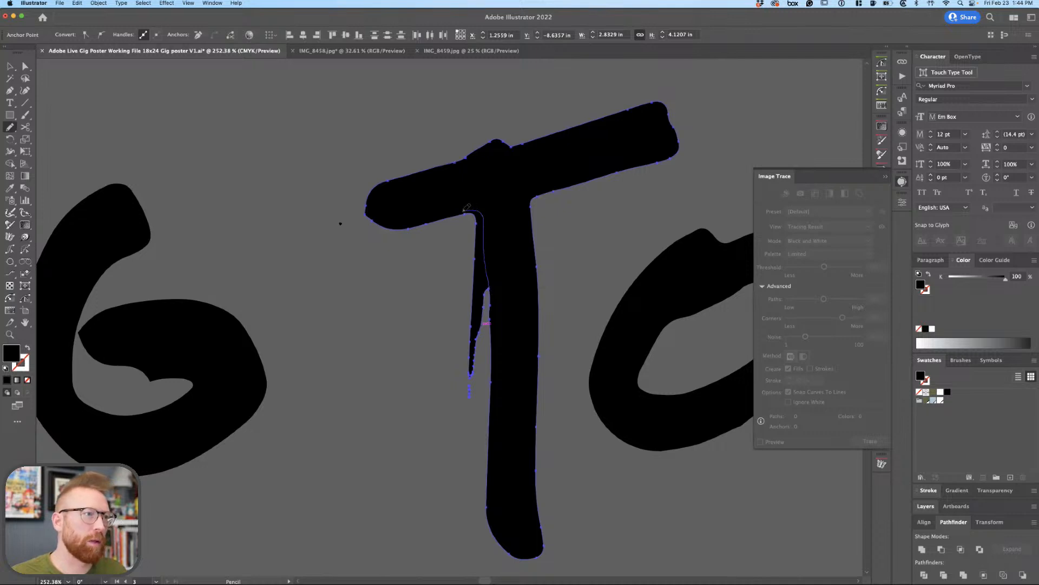
{"action": "left_click_drag", "start_coordinate": [467, 208], "coordinate": [471, 207]}
{"action": "left_click", "coordinate": [480, 280], "text": "super"}
Group the letters of the black "THIS ONE'S GOING TO HURT." lettering word by word.
{"action": "left_click", "coordinate": [457, 301], "text": "alt+super"}
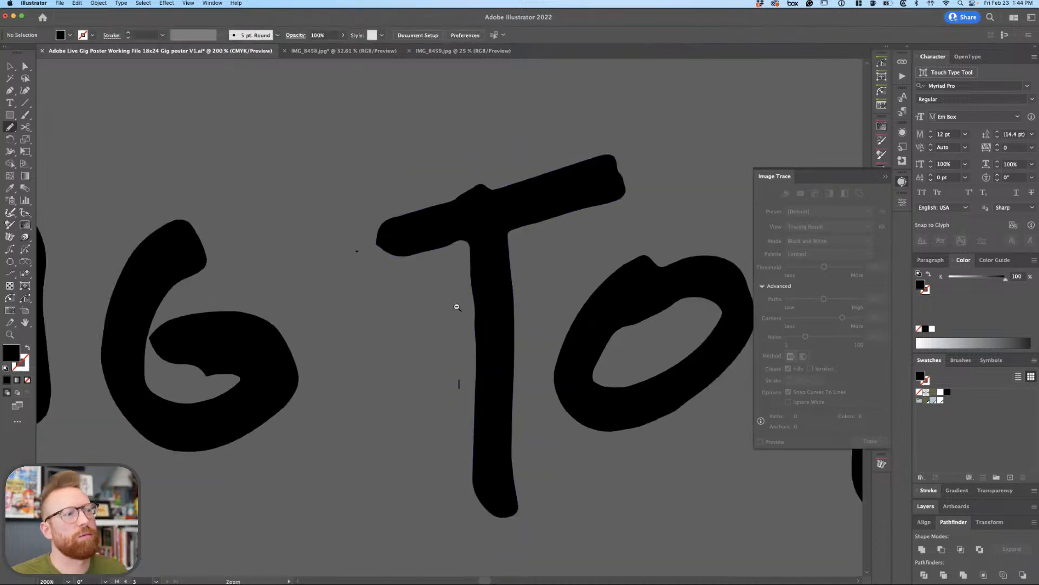
{"action": "left_click", "coordinate": [457, 302], "text": "alt+super"}
{"action": "left_click", "coordinate": [456, 303], "text": "alt+super"}
{"action": "left_click", "coordinate": [452, 316], "text": "alt+super"}
{"action": "left_click", "coordinate": [455, 335], "text": "alt+super"}
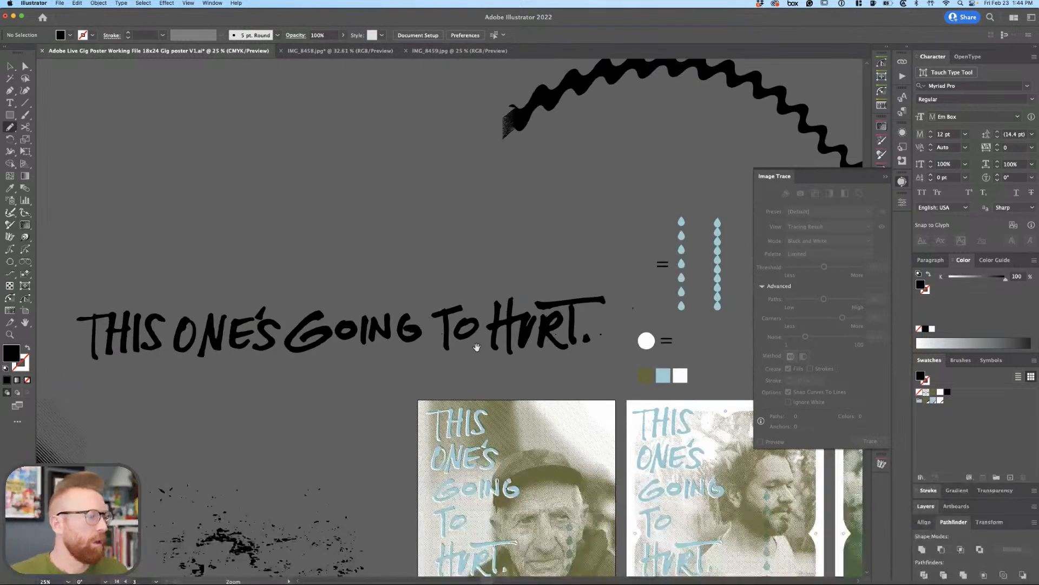
{"action": "left_click", "coordinate": [541, 308], "text": "alt+super"}
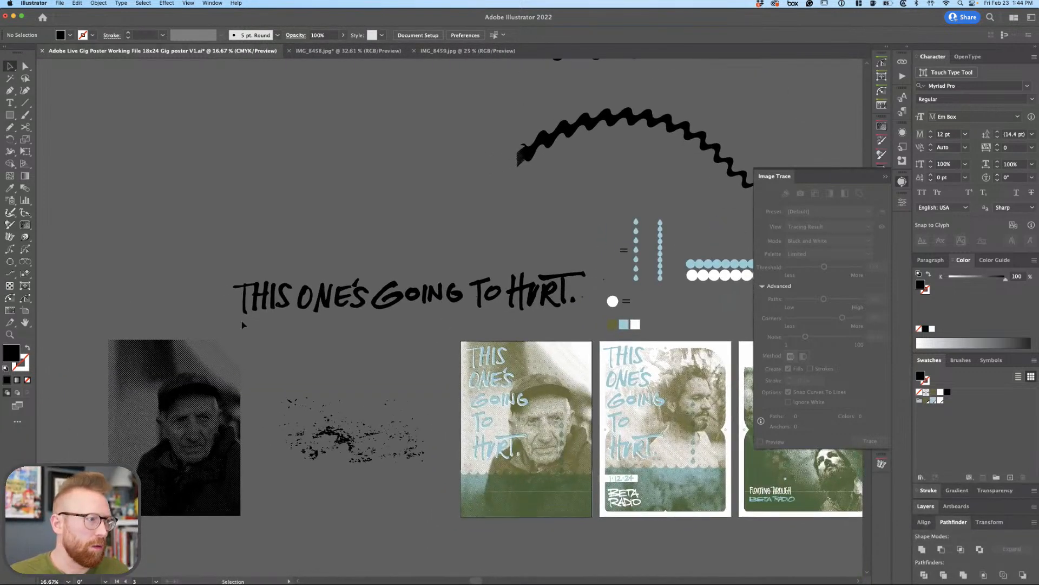
{"action": "left_click_drag", "start_coordinate": [223, 325], "coordinate": [482, 307]}
{"action": "left_click", "coordinate": [591, 303]}
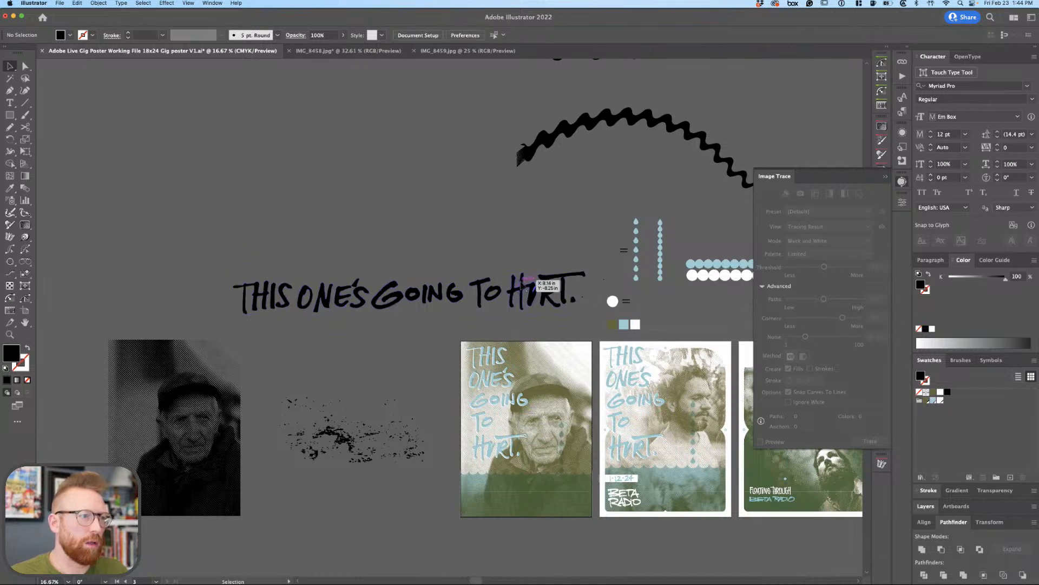
{"action": "left_click", "coordinate": [566, 297]}
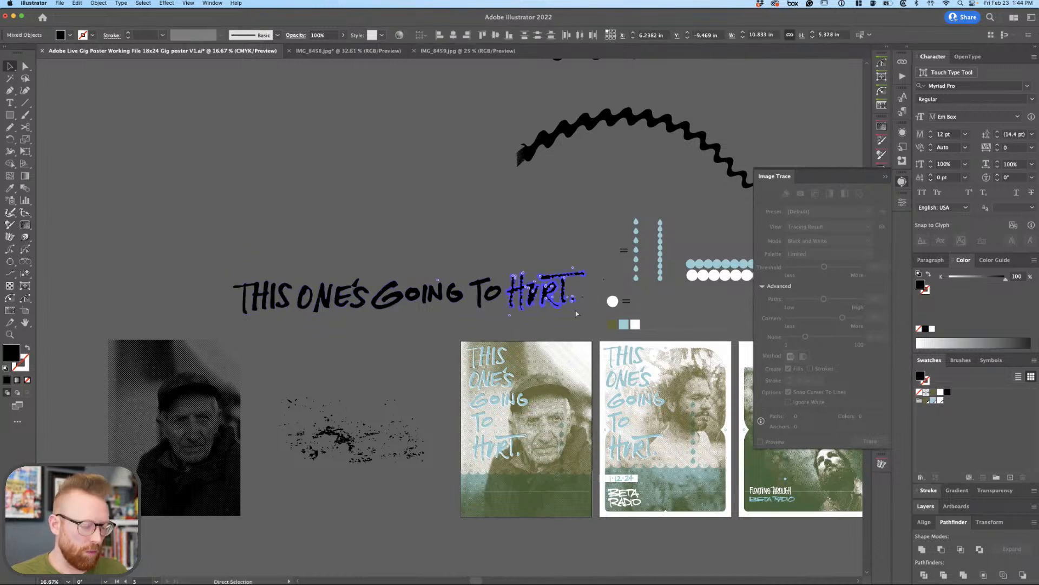
{"action": "left_click", "coordinate": [496, 313]}
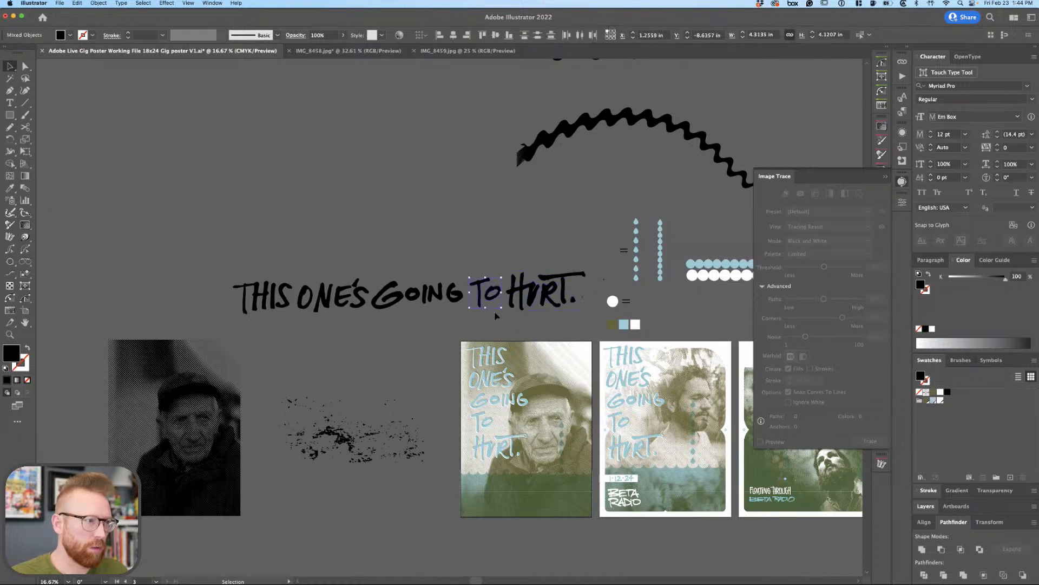
{"action": "left_click", "coordinate": [479, 292]}
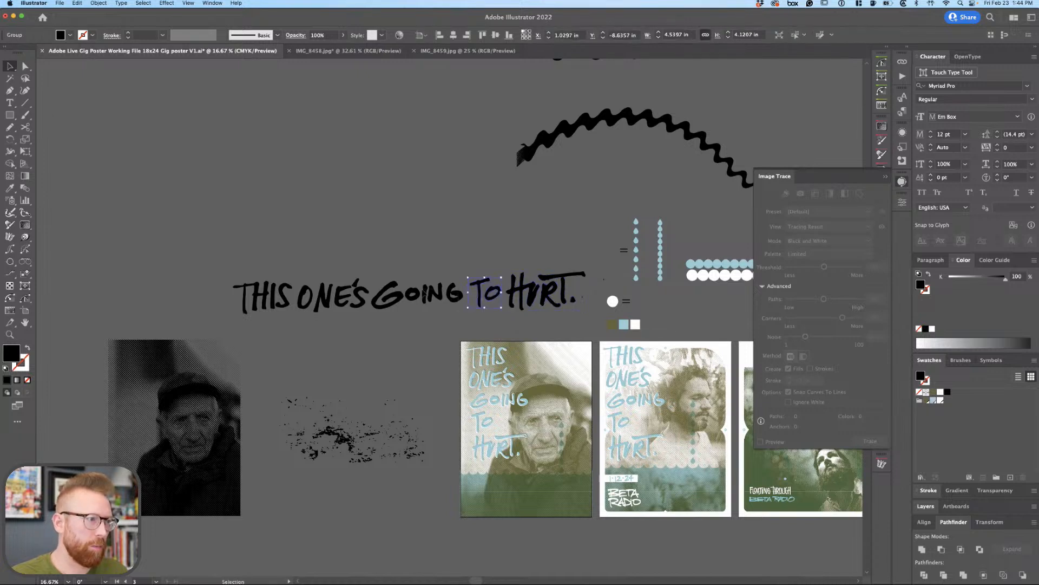
{"action": "left_click", "coordinate": [388, 297]}
{"action": "left_click", "coordinate": [303, 292]}
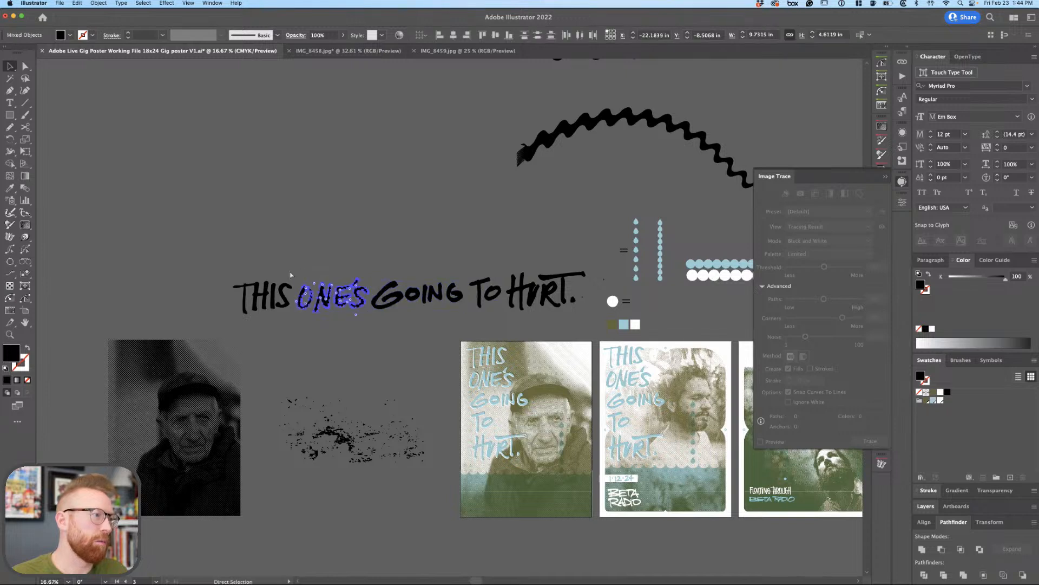
Stack the lettering into four lines reading "THIS", "ONE'S", "GOING" and "TO HURT." above the first poster.
{"action": "left_click_drag", "start_coordinate": [330, 296], "coordinate": [404, 242]}
{"action": "left_click", "coordinate": [271, 310], "text": "shift"}
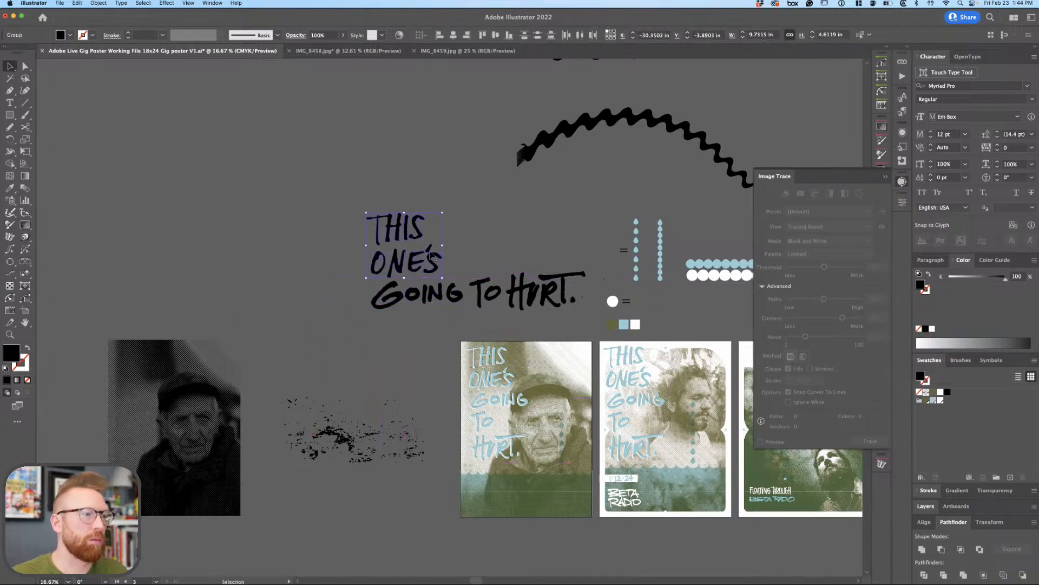
{"action": "left_click_drag", "start_coordinate": [498, 296], "coordinate": [394, 325]}
{"action": "left_click_drag", "start_coordinate": [533, 291], "coordinate": [431, 327]}
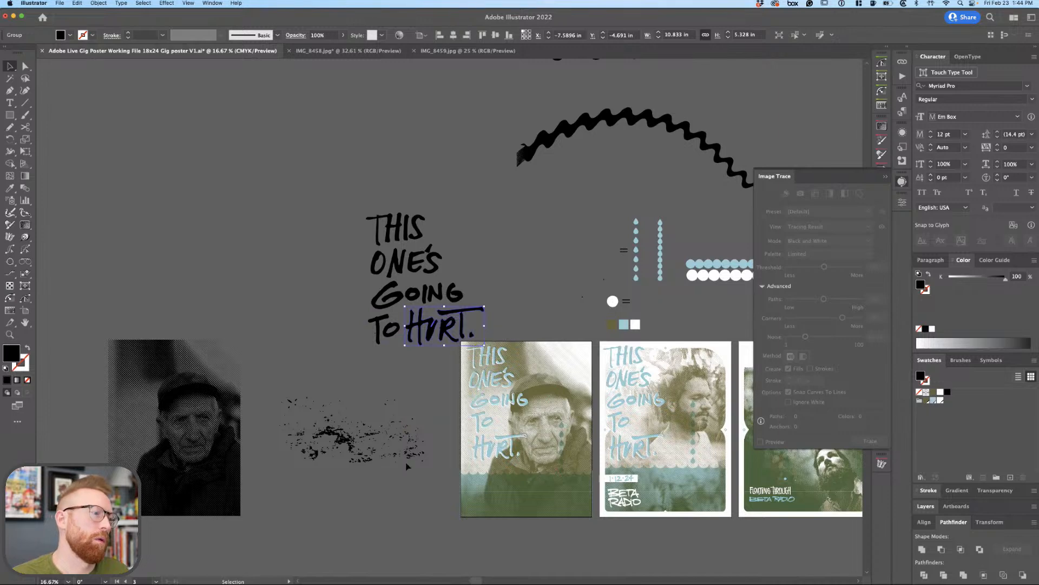
Move the ink speckle group closer to the first poster, beneath the stacked black lettering.
{"action": "scroll", "coordinate": [407, 467], "scroll_direction": "down", "scroll_amount": 4}
{"action": "scroll", "coordinate": [407, 467], "scroll_direction": "right", "scroll_amount": 4}
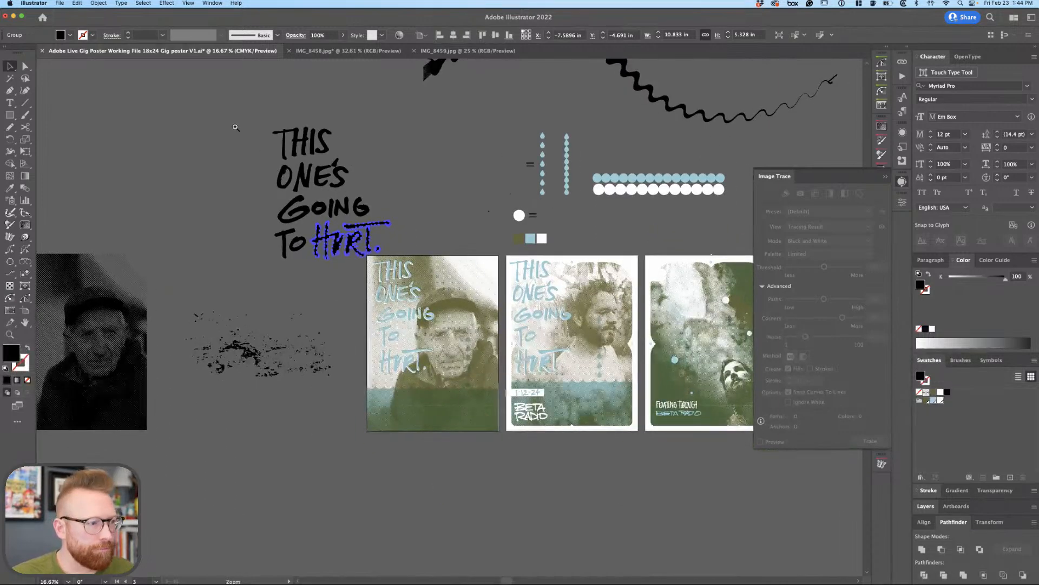
{"action": "scroll", "coordinate": [649, 464], "scroll_direction": "up", "scroll_amount": 5}
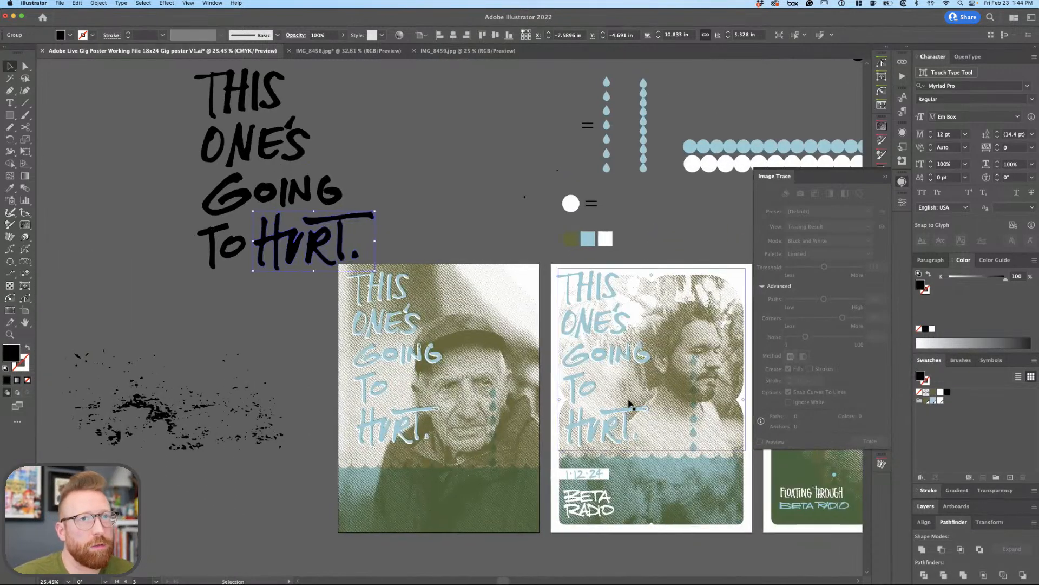
{"action": "scroll", "coordinate": [628, 400], "scroll_direction": "right", "scroll_amount": 2}
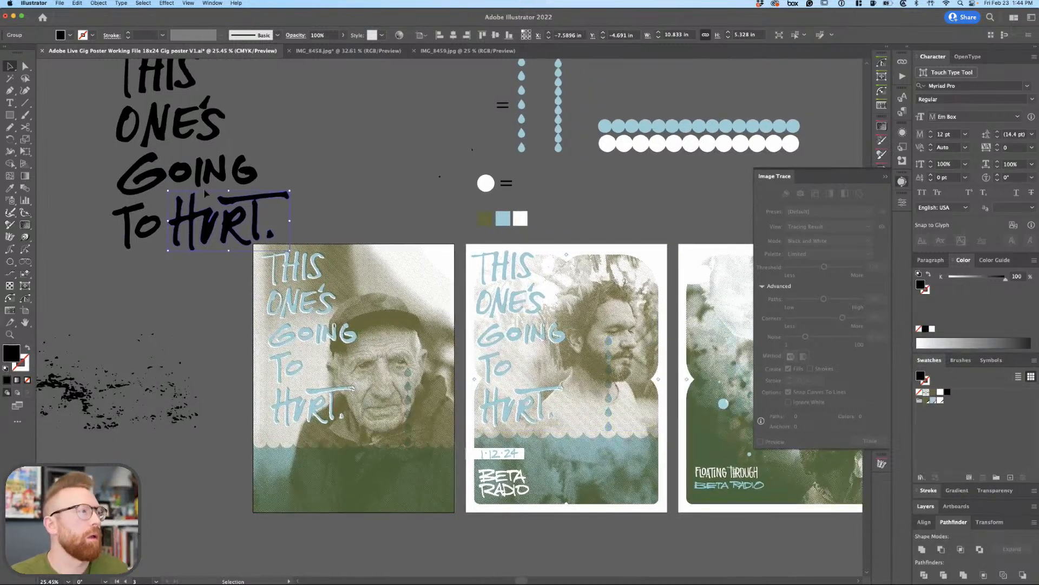
{"action": "scroll", "coordinate": [403, 336], "scroll_direction": "left", "scroll_amount": 3}
{"action": "scroll", "coordinate": [403, 336], "scroll_direction": "up", "scroll_amount": 1}
{"action": "scroll", "coordinate": [403, 336], "scroll_direction": "left", "scroll_amount": 3}
{"action": "scroll", "coordinate": [403, 336], "scroll_direction": "up", "scroll_amount": 2}
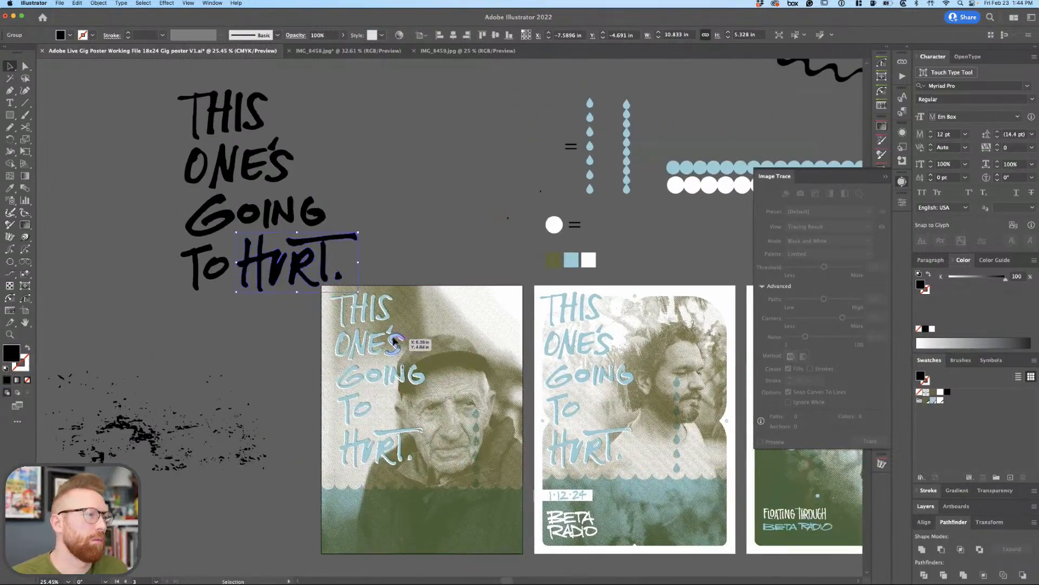
{"action": "left_click", "coordinate": [322, 252]}
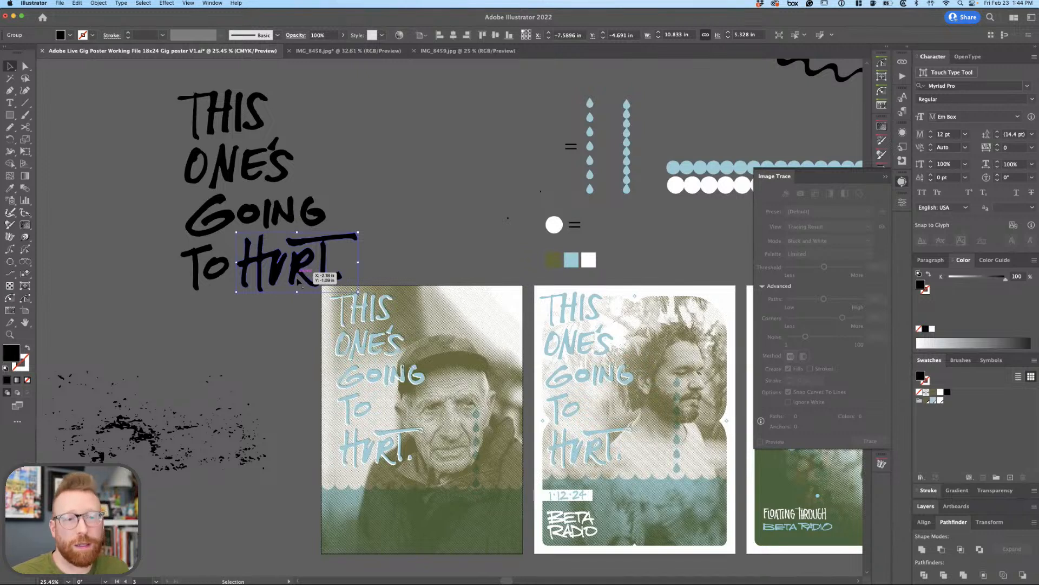
{"action": "left_click", "coordinate": [165, 441]}
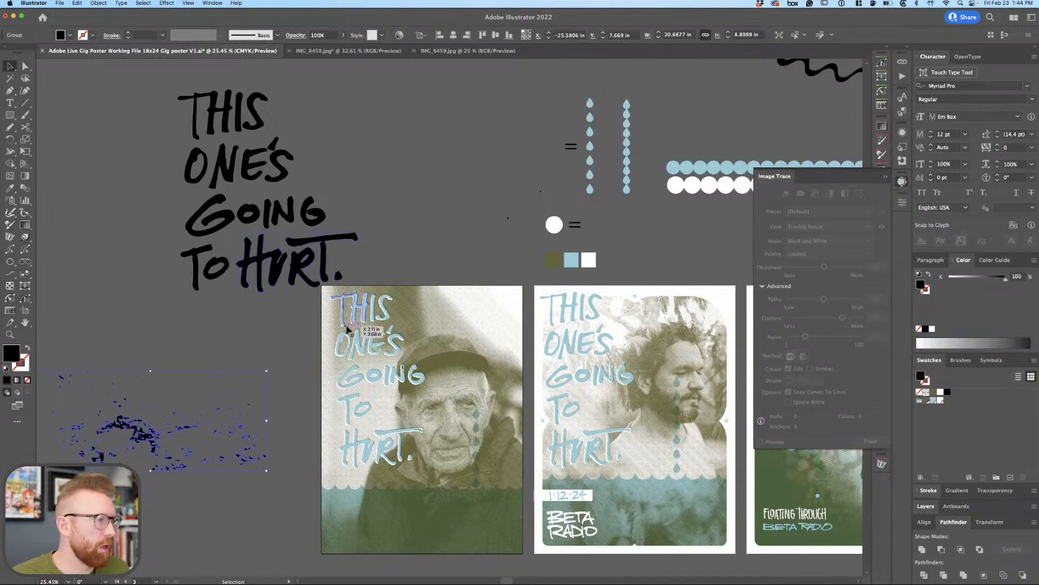
{"action": "left_click_drag", "start_coordinate": [214, 425], "coordinate": [253, 411]}
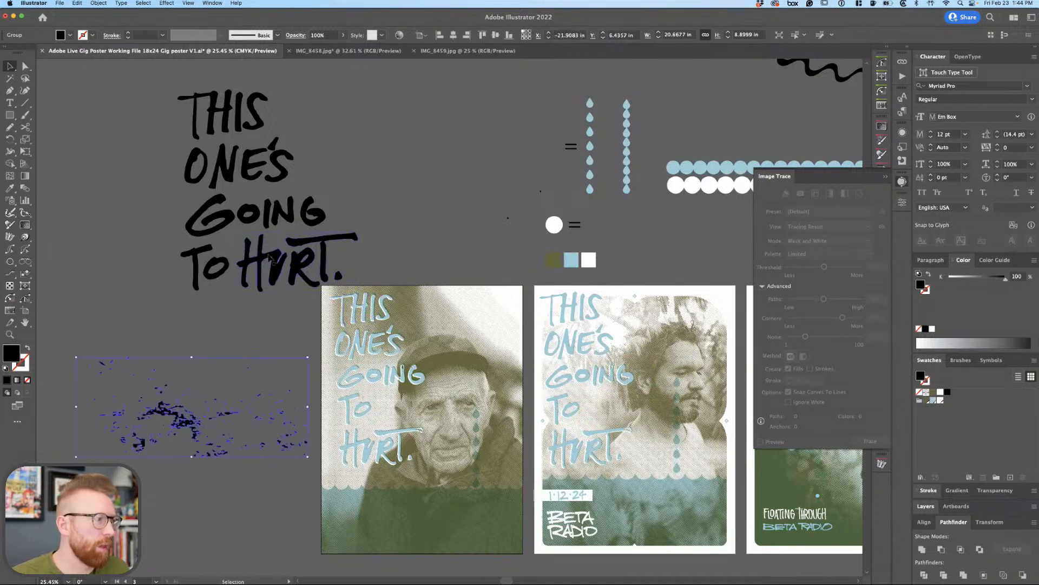
Recolor the stacked black lettering with the light blue sample square and move it over the first poster.
{"action": "left_click", "coordinate": [271, 258]}
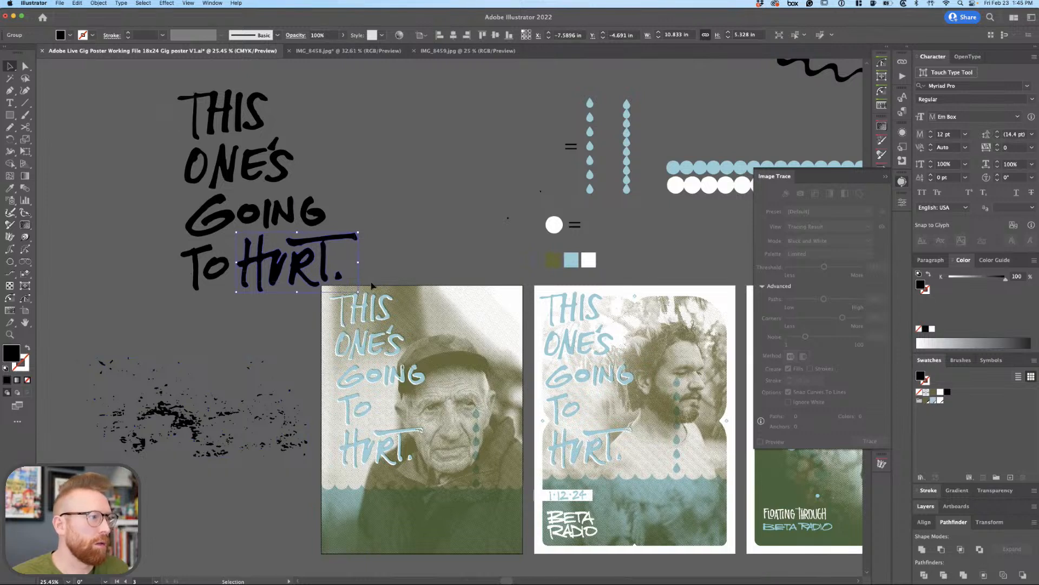
{"action": "left_click_drag", "start_coordinate": [372, 285], "coordinate": [172, 85]}
{"action": "key", "text": "i"}
{"action": "left_click", "coordinate": [570, 260]}
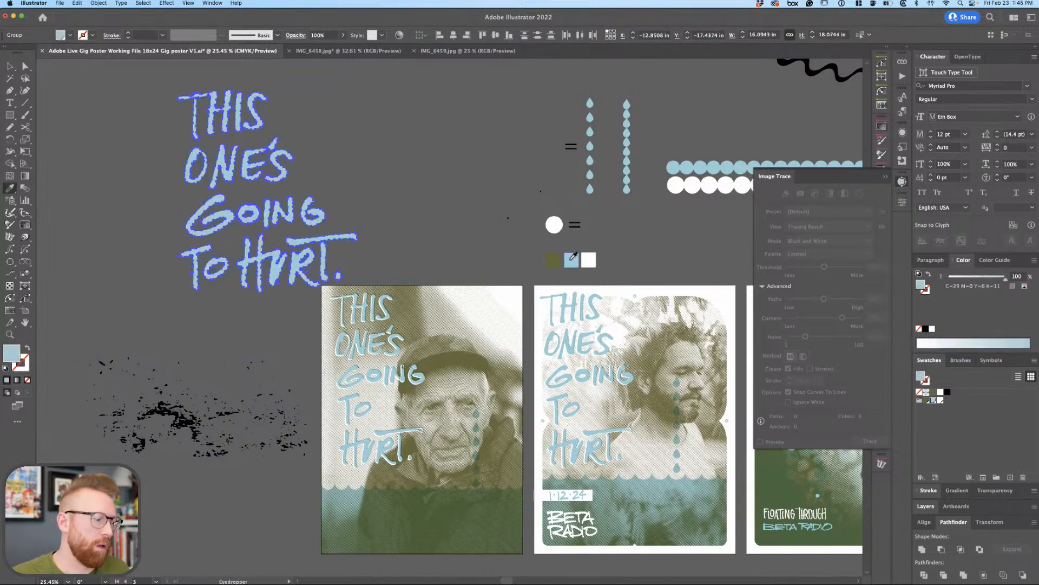
{"action": "key", "text": "v"}
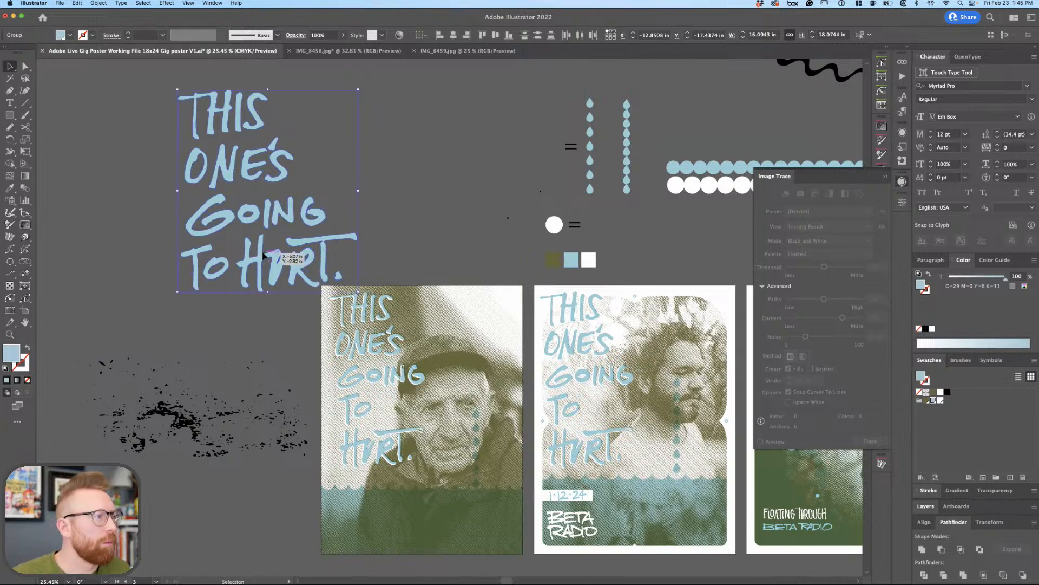
{"action": "left_click", "coordinate": [924, 506]}
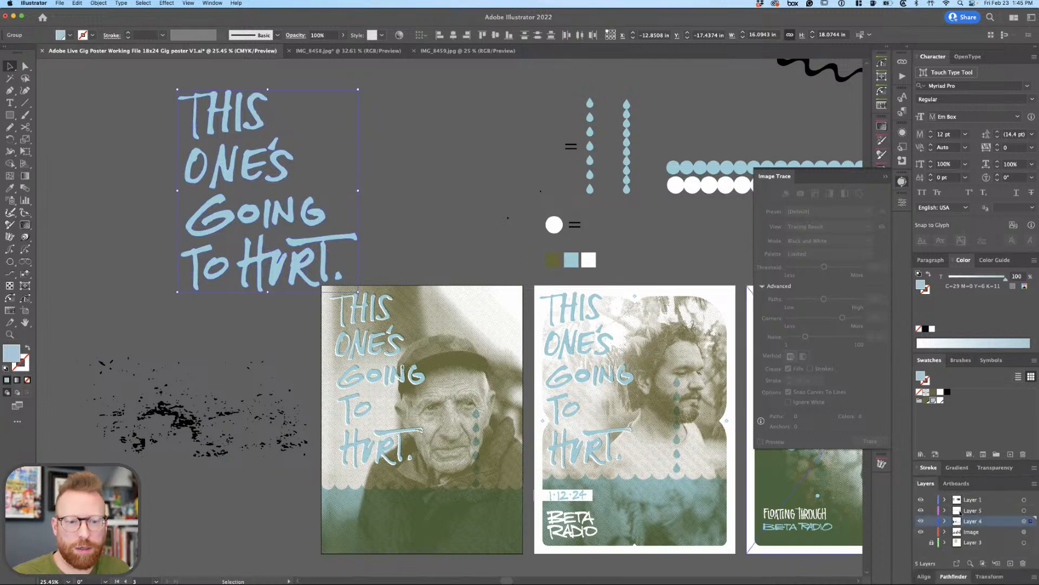
{"action": "left_click_drag", "start_coordinate": [321, 288], "coordinate": [528, 468]}
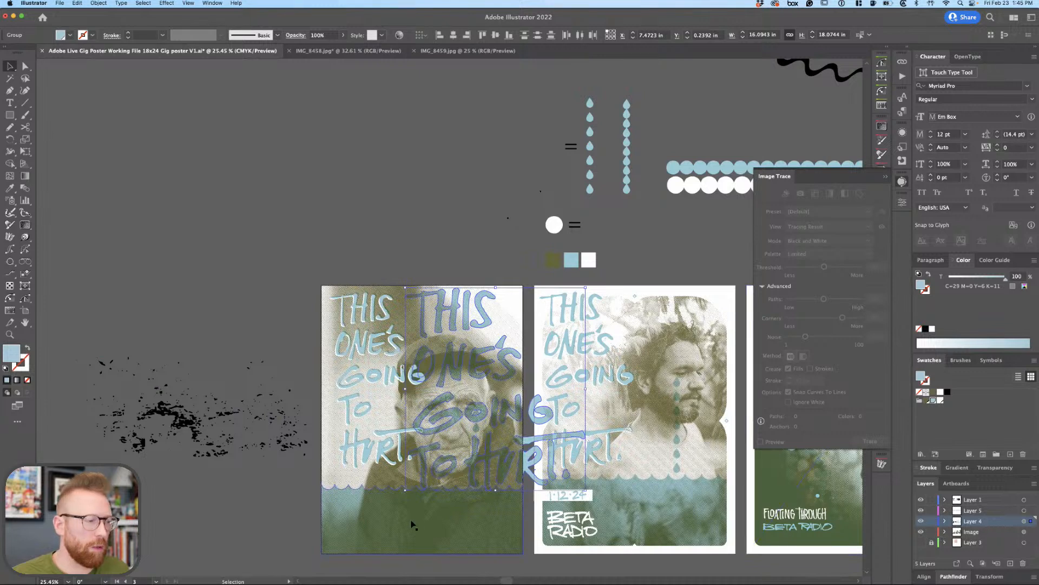
Lock the Image layer so the poster's portrait photo cannot be selected.
{"action": "left_click", "coordinate": [942, 533]}
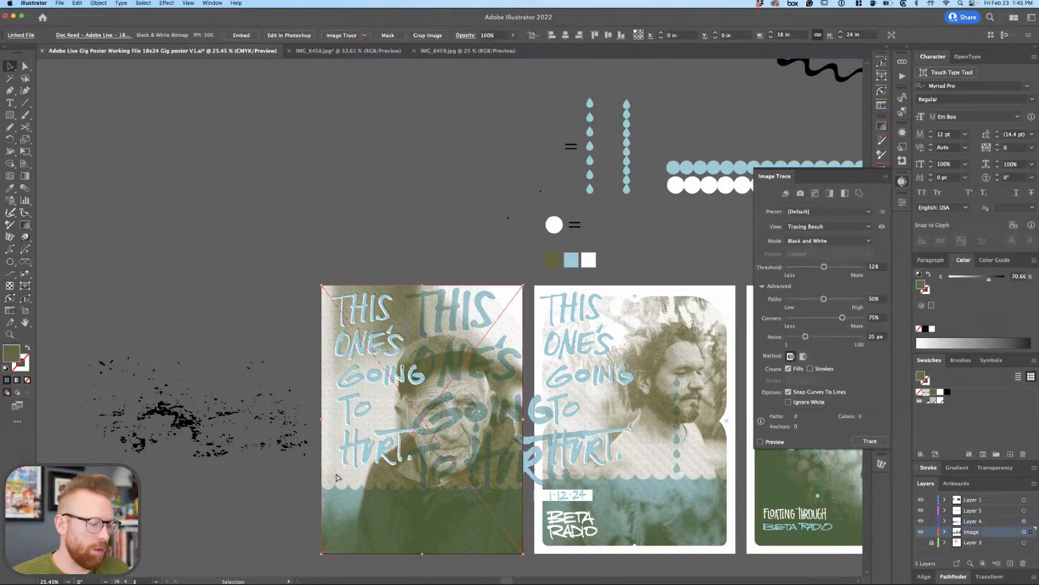
{"action": "left_click", "coordinate": [931, 532]}
{"action": "left_click", "coordinate": [341, 492]}
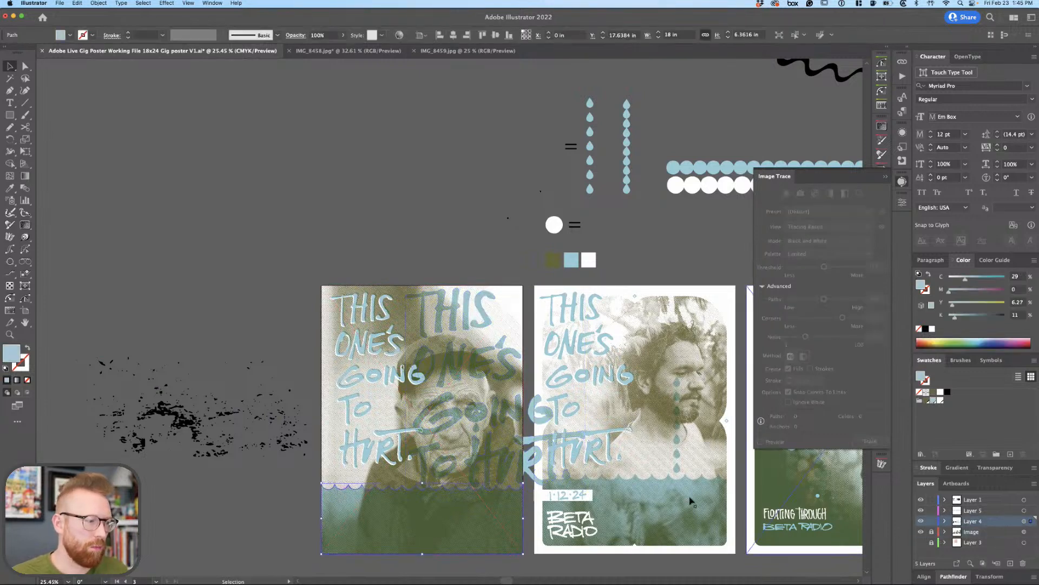
{"action": "key", "text": "super+shift+a"}
Move the existing light blue lettering off the first poster onto the empty canvas beside it, leaving the white lettering in place.
{"action": "left_click", "coordinate": [370, 319]}
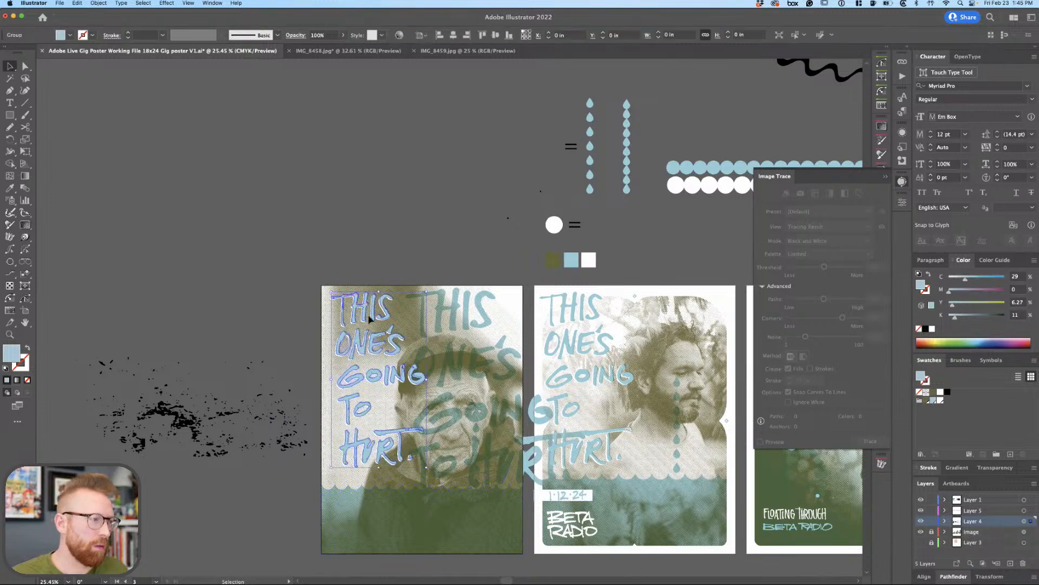
{"action": "left_click_drag", "start_coordinate": [384, 321], "coordinate": [276, 213]}
{"action": "scroll", "coordinate": [405, 313], "scroll_direction": "down", "scroll_amount": 1}
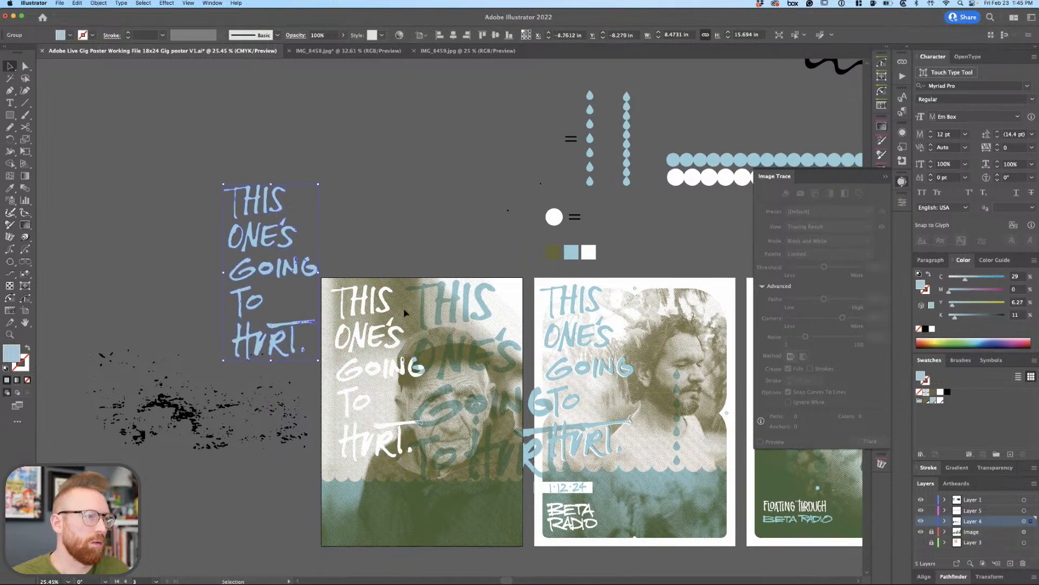
Move the new blue lettering to the first poster's upper left area and scale it down over the white lettering.
{"action": "left_click", "coordinate": [443, 310]}
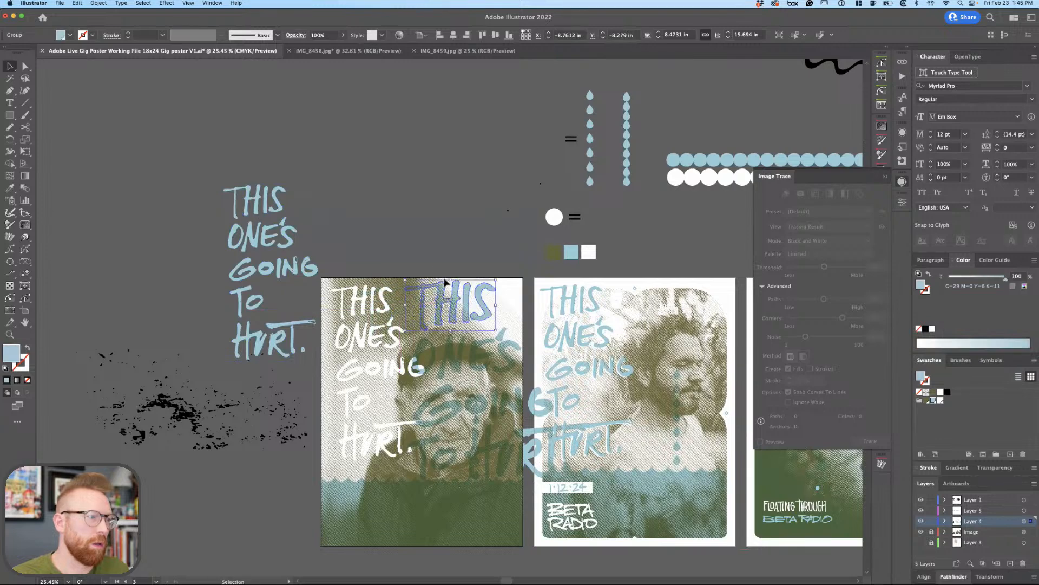
{"action": "left_click", "coordinate": [496, 450], "text": "shift"}
{"action": "left_click_drag", "start_coordinate": [496, 450], "coordinate": [428, 453]}
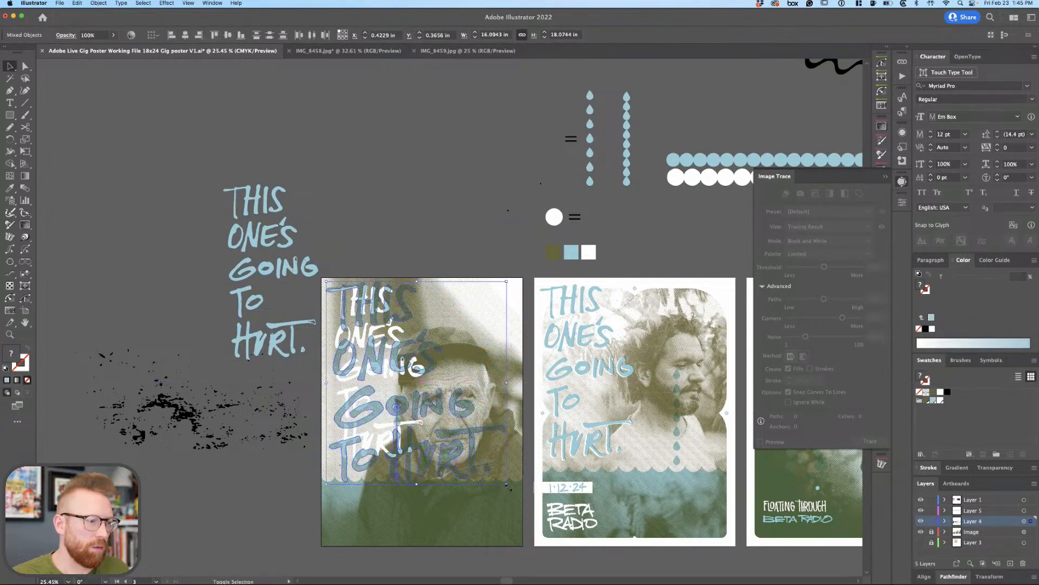
{"action": "left_click_drag", "start_coordinate": [507, 485], "coordinate": [457, 479]}
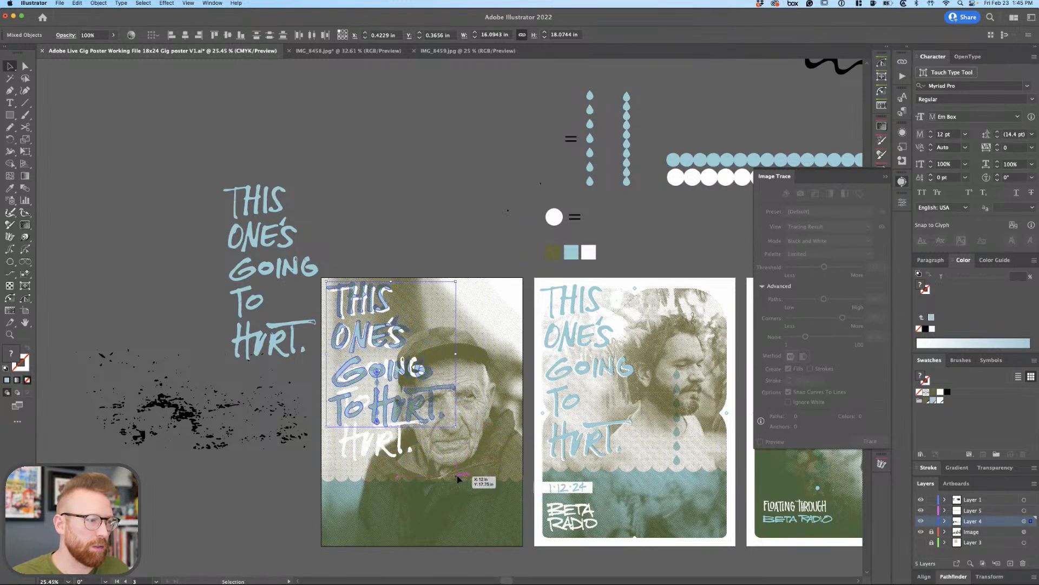
Move the column of blue teardrops onto the old man's cheek below his eye on the first poster.
{"action": "left_click", "coordinate": [416, 407]}
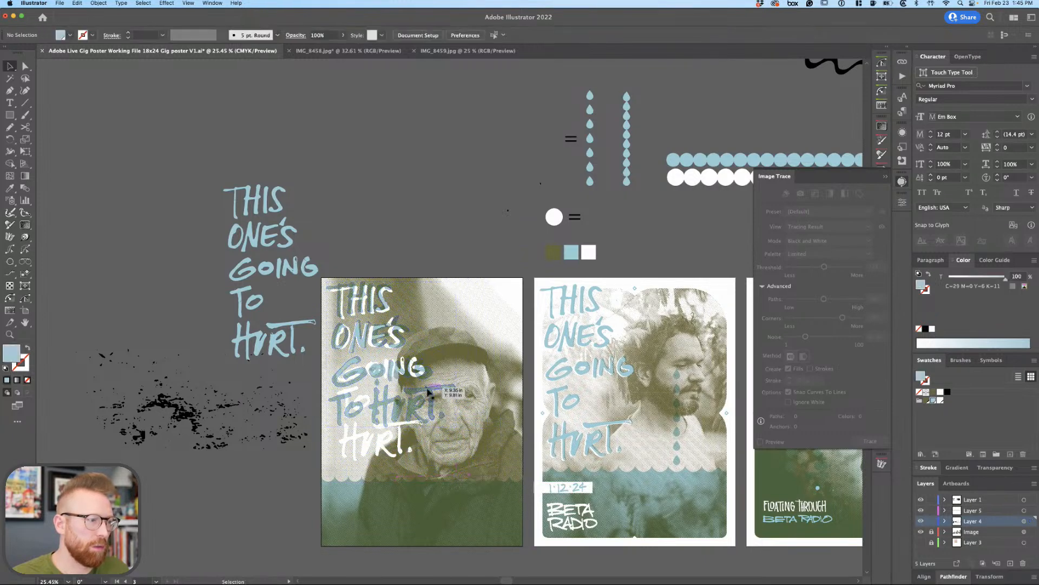
{"action": "left_click_drag", "start_coordinate": [427, 396], "coordinate": [477, 433]}
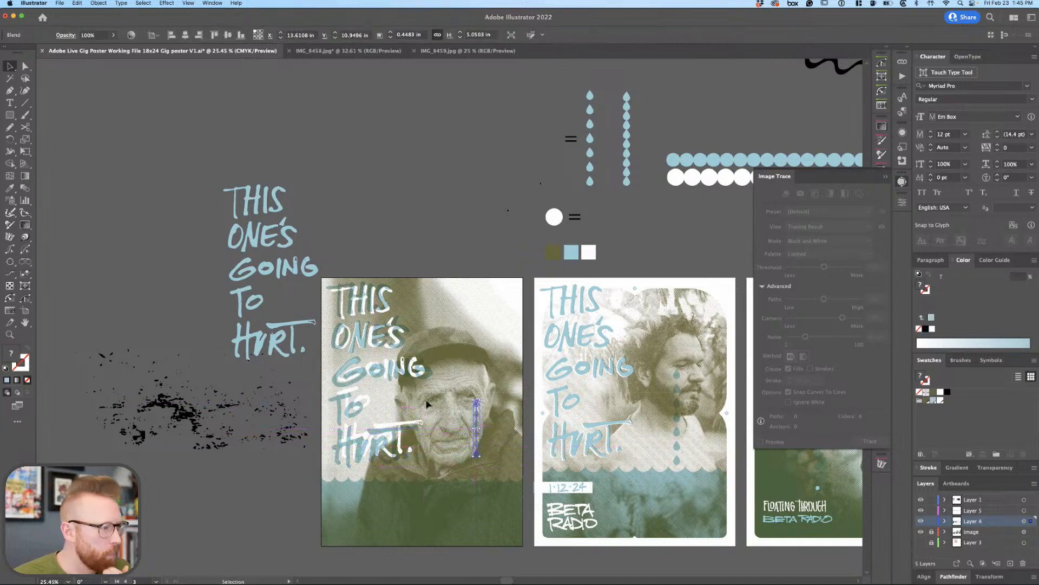
{"action": "left_click", "coordinate": [423, 379]}
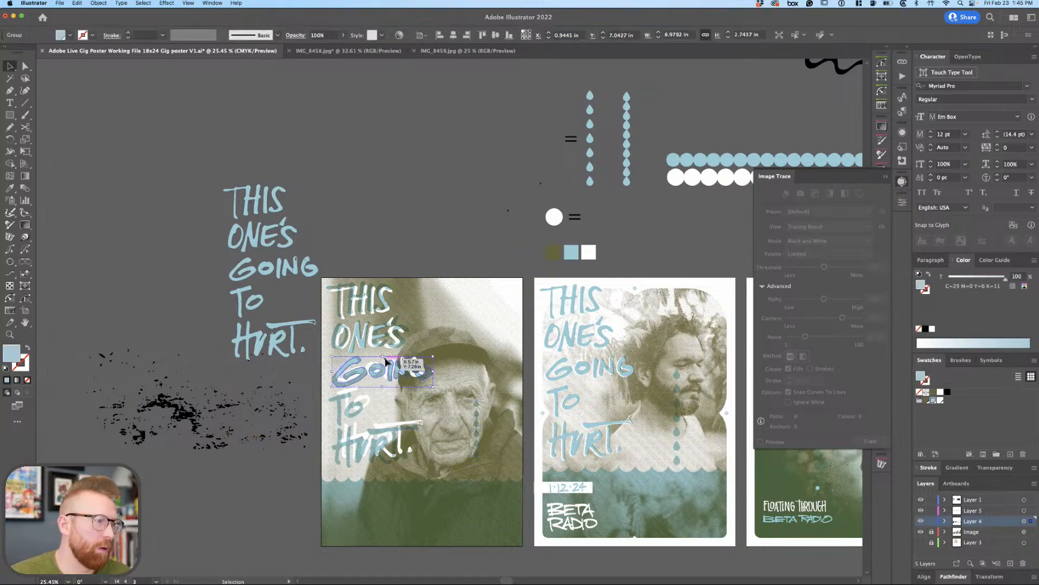
{"action": "left_click", "coordinate": [404, 371]}
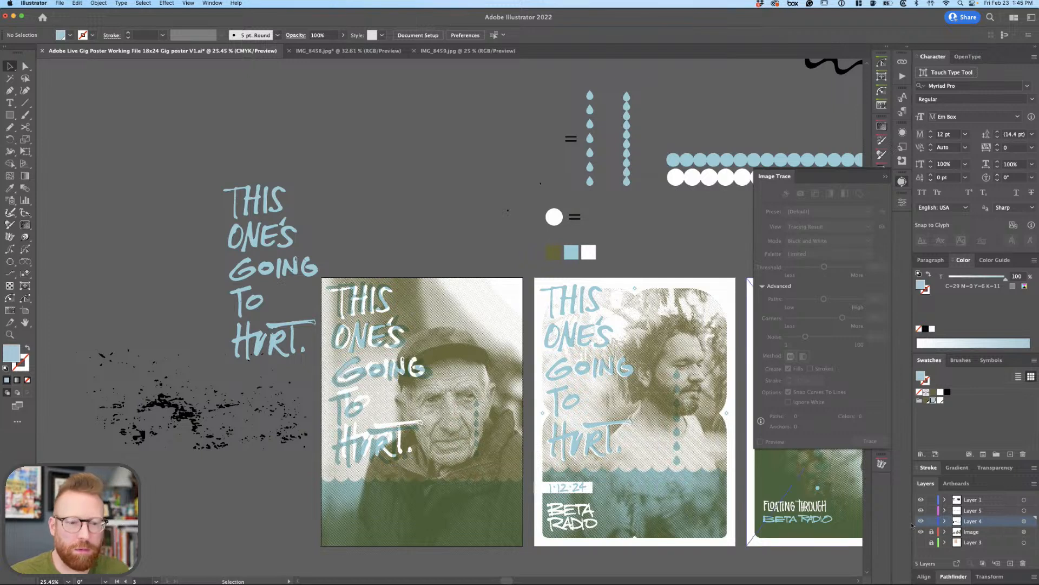
Unlock the Image layer and delete the white lettering from the first poster.
{"action": "left_click", "coordinate": [931, 532]}
{"action": "left_click", "coordinate": [369, 401]}
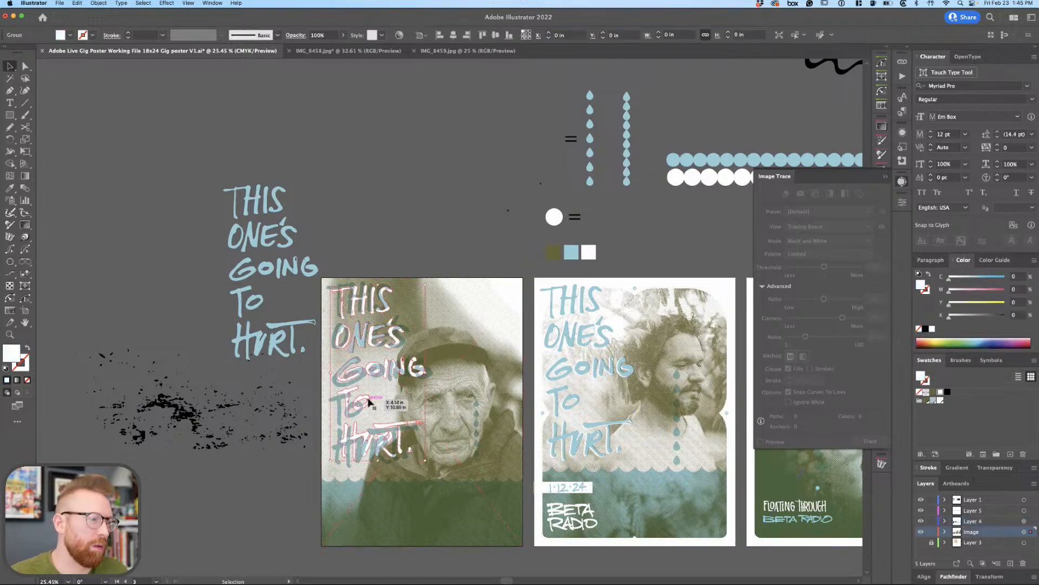
Shift the first poster's blue lettering slightly right and down, and transfer it to the Image layer above the portrait photo.
{"action": "left_click", "coordinate": [369, 378]}
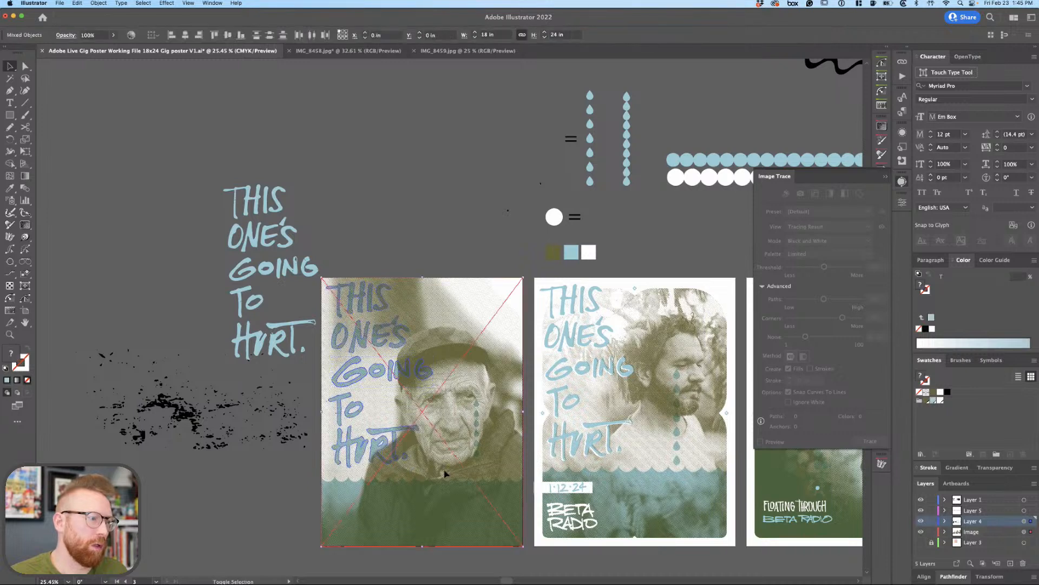
{"action": "left_click", "coordinate": [425, 464]}
{"action": "key", "text": "a"}
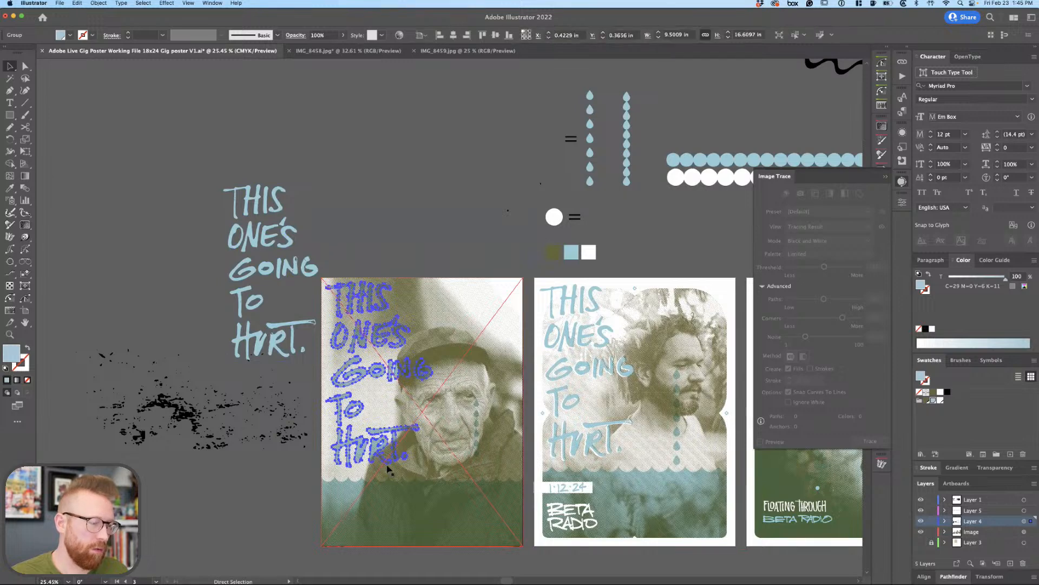
{"action": "left_click_drag", "start_coordinate": [389, 436], "coordinate": [391, 439]}
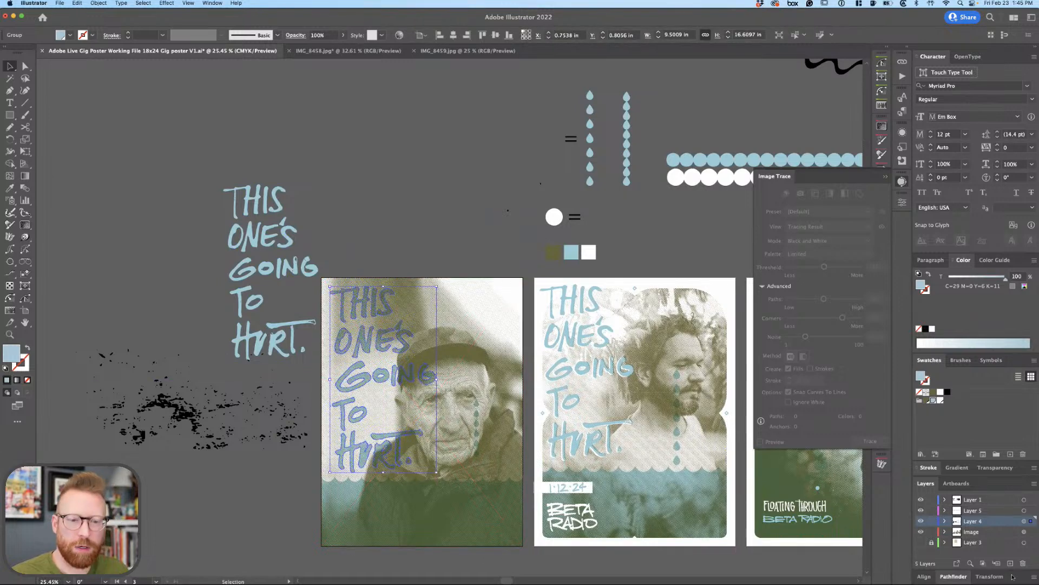
{"action": "left_click", "coordinate": [1031, 532]}
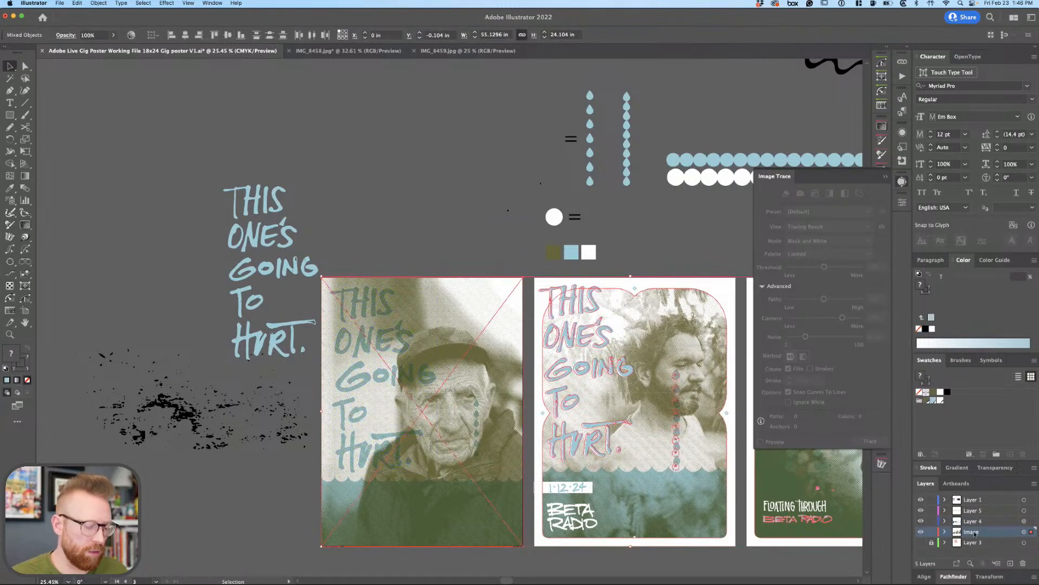
{"action": "left_click", "coordinate": [373, 373]}
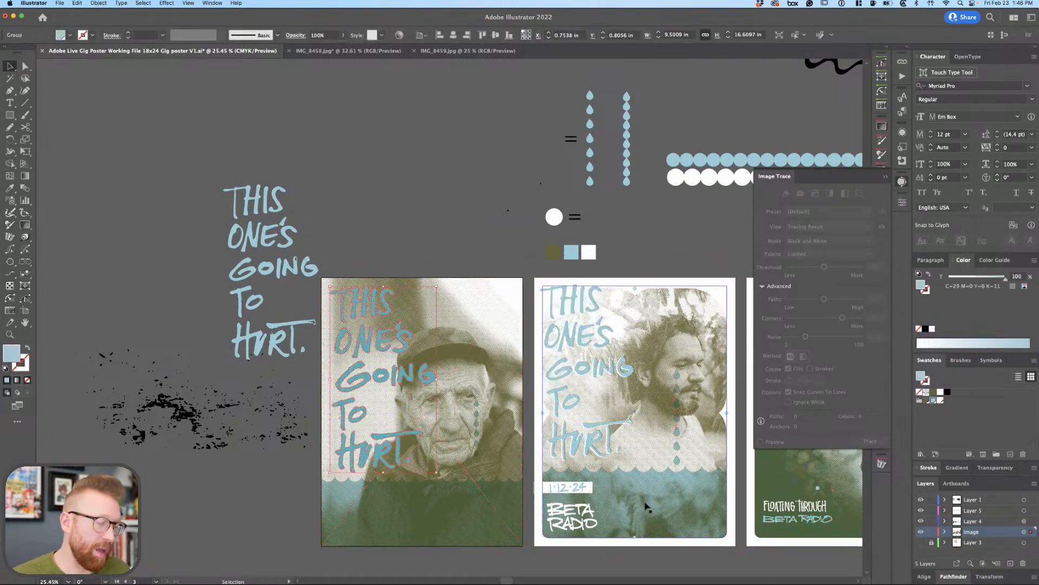
Place a white copy of the lettering behind the blue one, offset left and down to X 0.6038 in, Y 0.9556 in.
{"action": "key", "text": "shift+Left"}
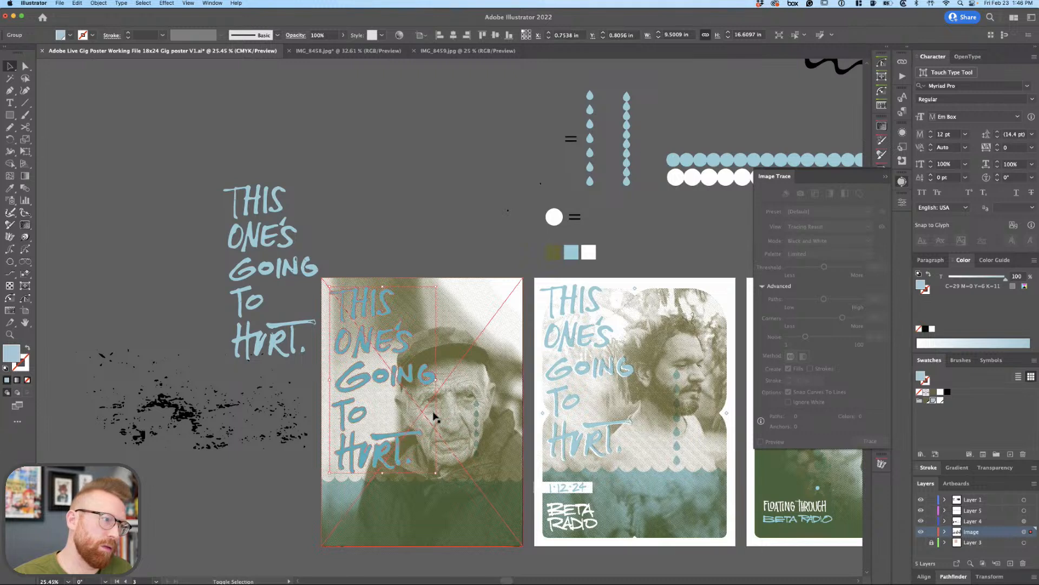
{"action": "key", "text": "shift+Left"}
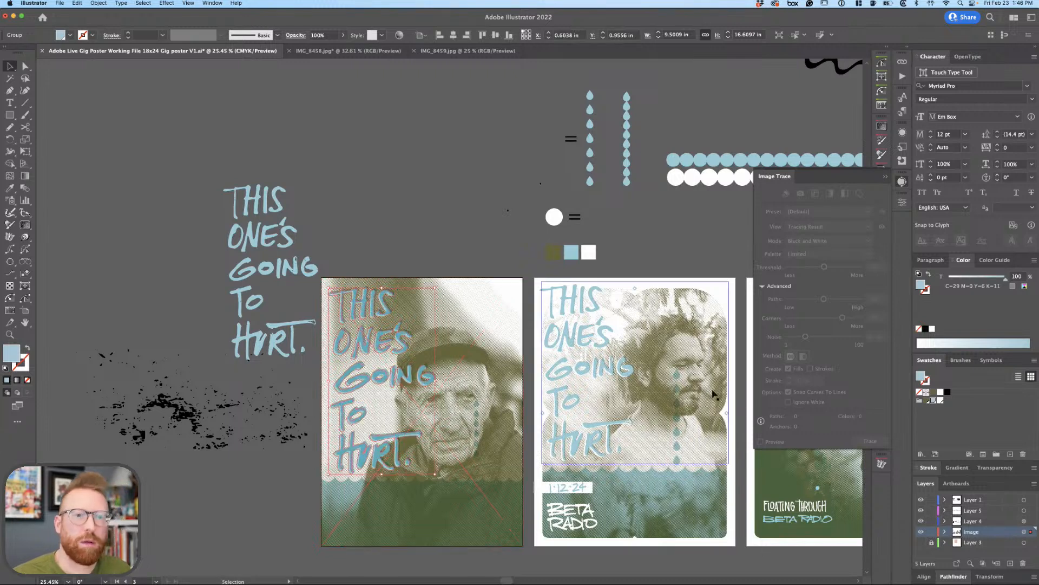
{"action": "left_click", "coordinate": [932, 329]}
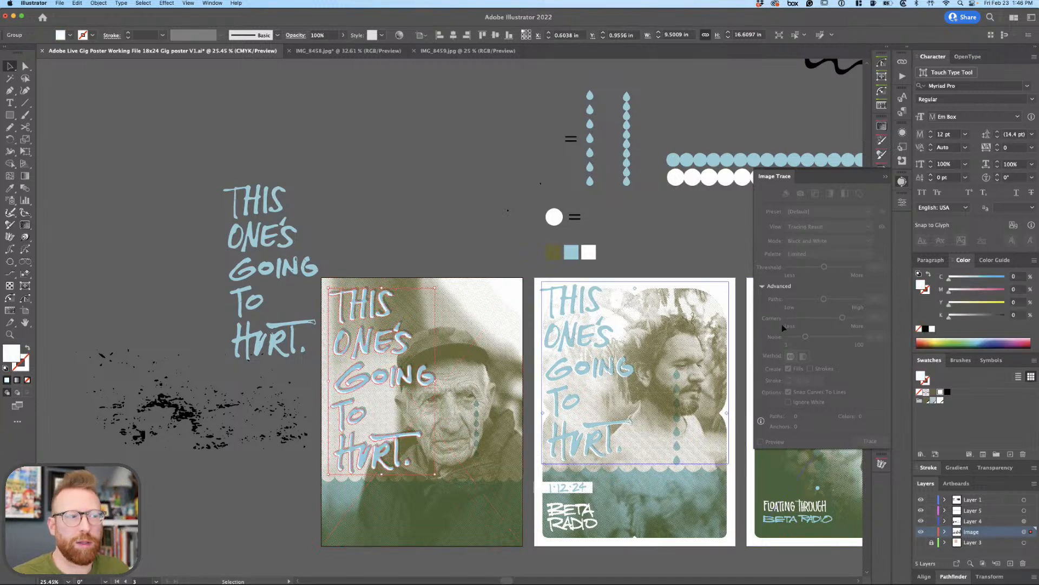
{"action": "key", "text": "super+z"}
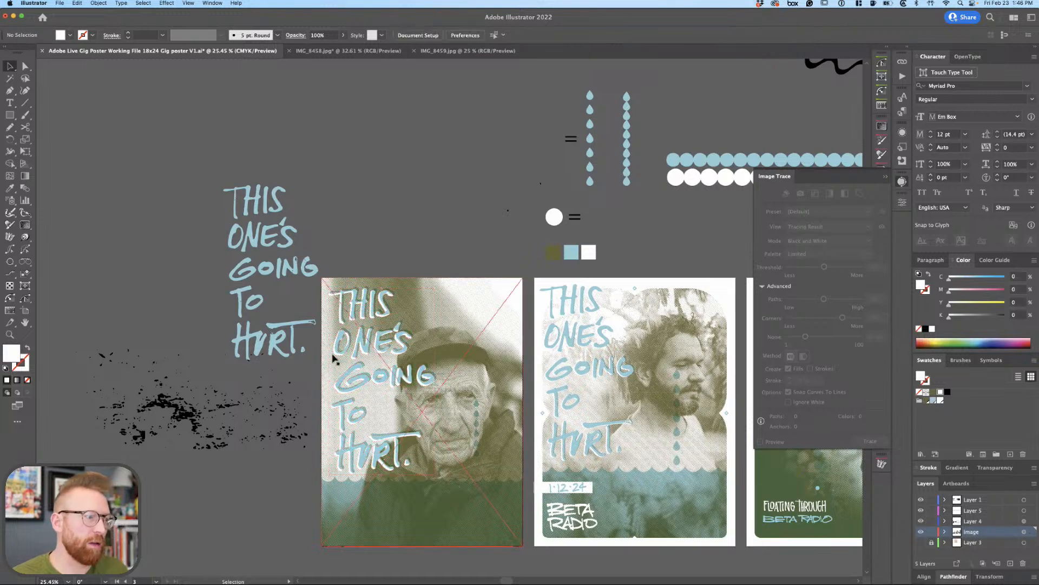
Paste another copy of the blue lettering near the first poster and delete it.
{"action": "key", "text": "super+v"}
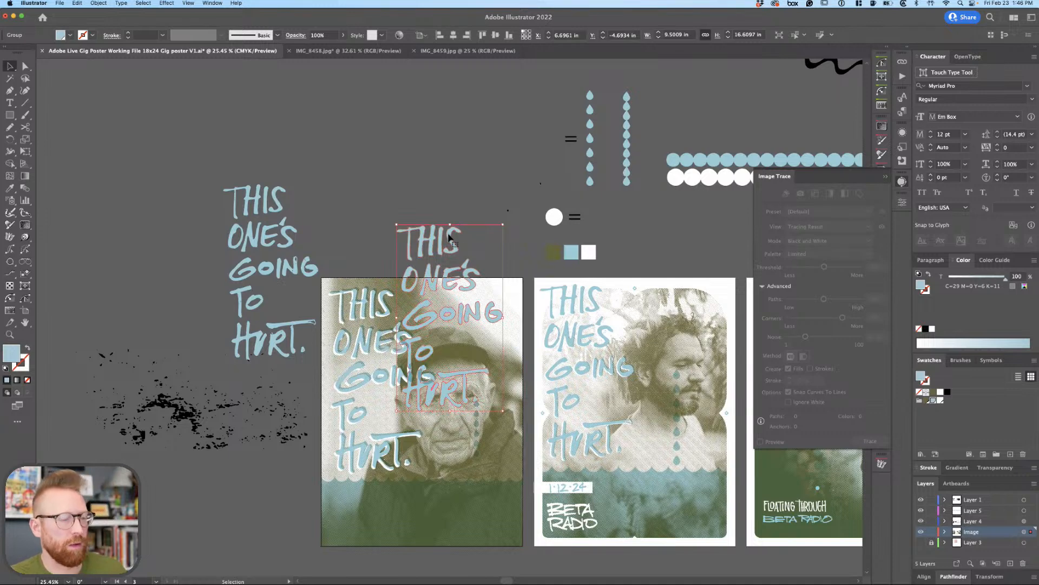
{"action": "key", "text": "Delete"}
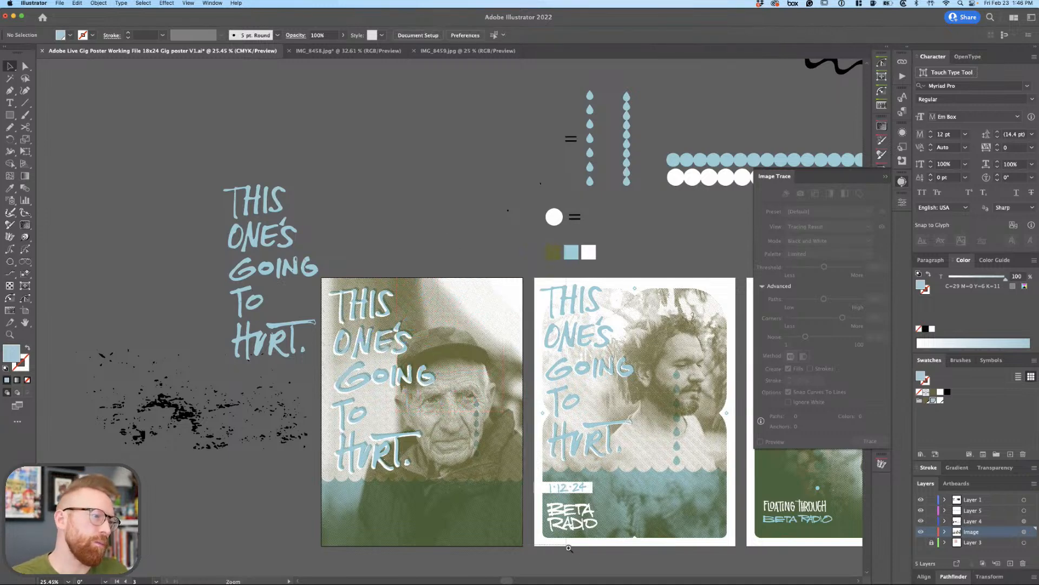
Collapse the Image Trace panel and compare the shadowed lettering with the neighbouring posters.
{"action": "scroll", "coordinate": [545, 451], "scroll_direction": "up", "scroll_amount": 5}
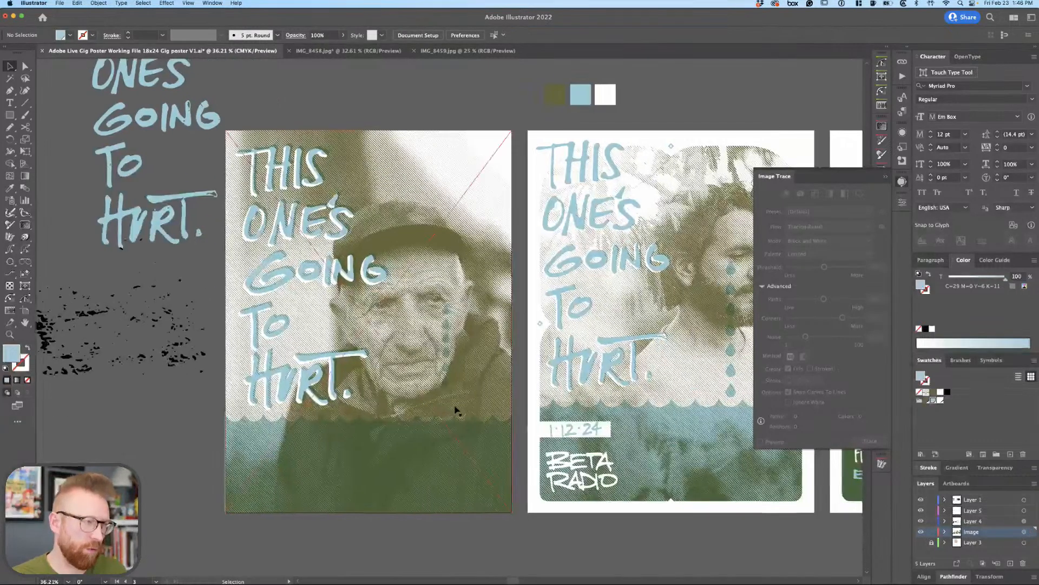
{"action": "scroll", "coordinate": [469, 405], "scroll_direction": "right", "scroll_amount": 3}
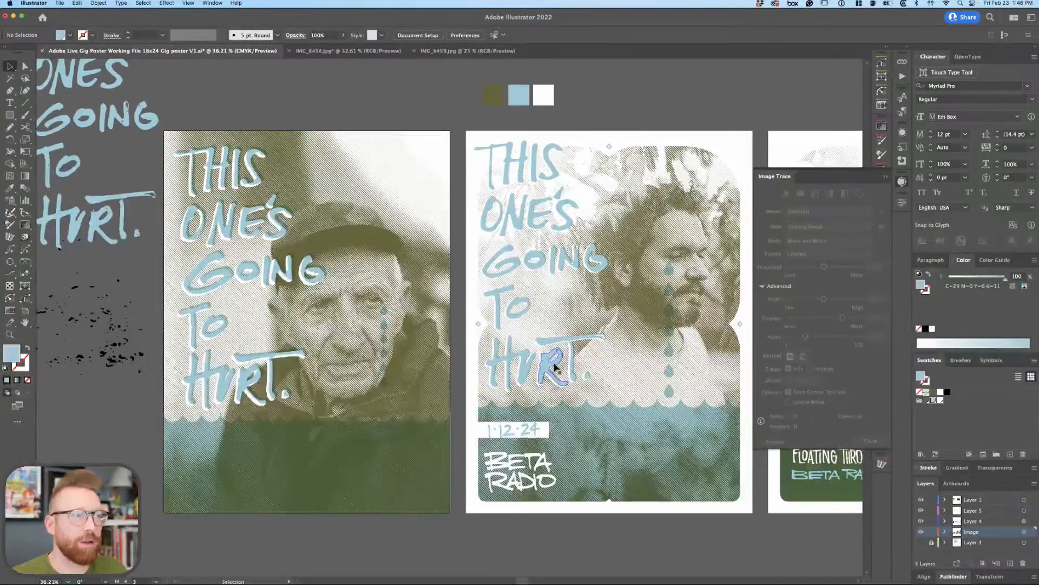
{"action": "left_click", "coordinate": [886, 177]}
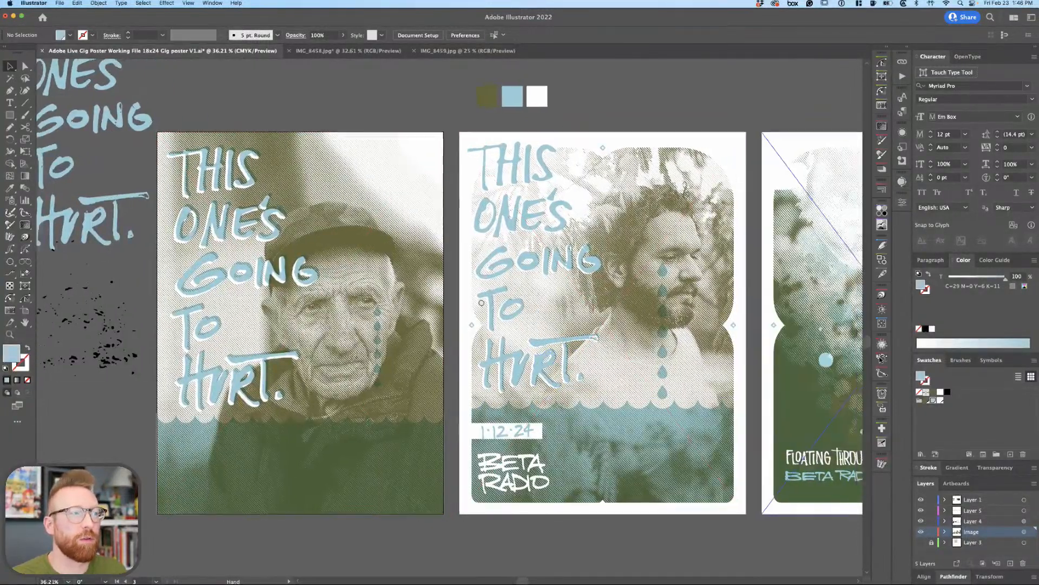
{"action": "scroll", "coordinate": [482, 302], "scroll_direction": "right", "scroll_amount": 5}
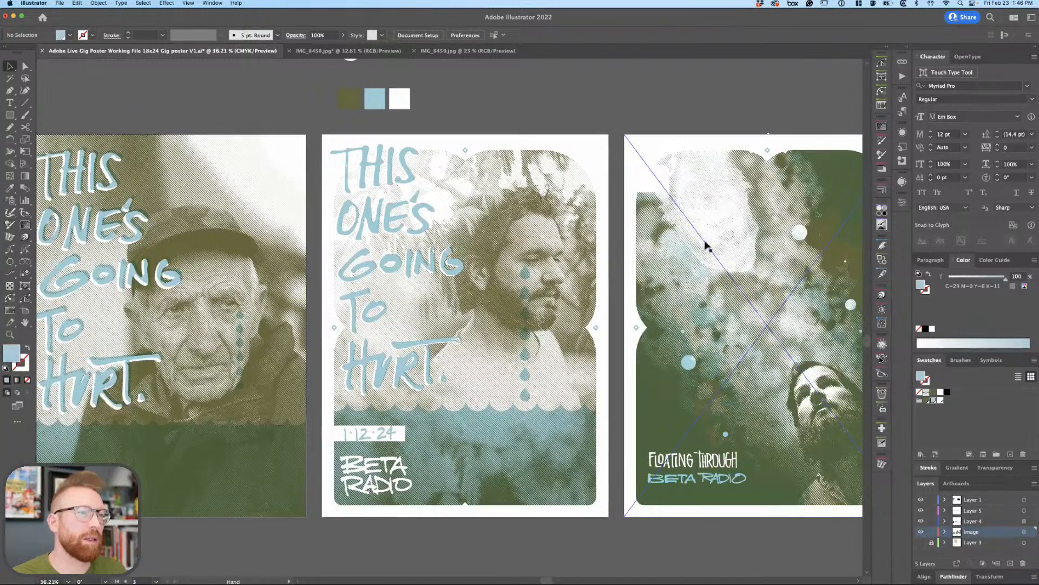
{"action": "scroll", "coordinate": [695, 165], "scroll_direction": "down", "scroll_amount": 1}
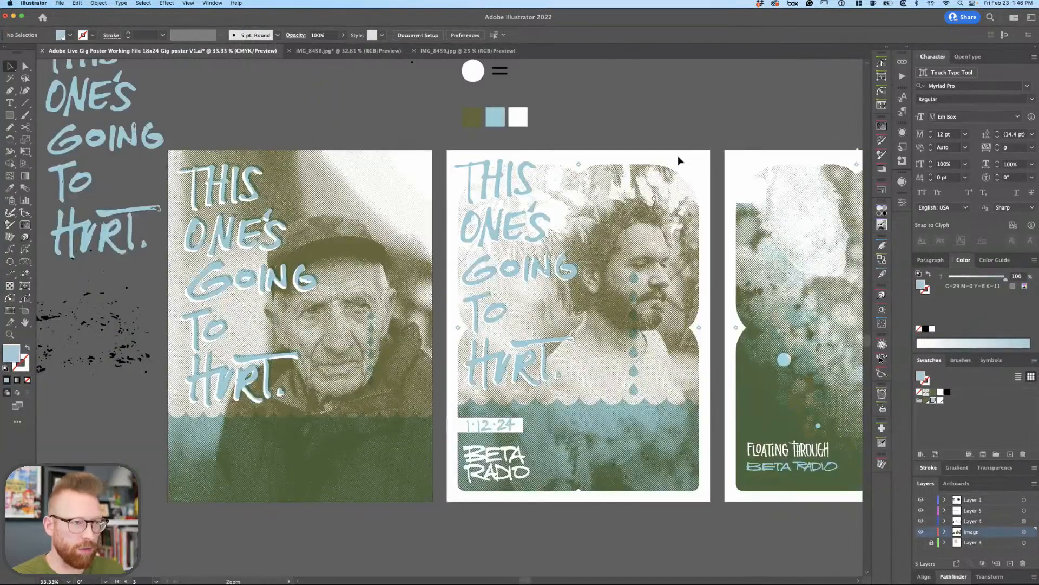
{"action": "scroll", "coordinate": [679, 160], "scroll_direction": "right", "scroll_amount": 3}
Try pasting the blue lettering in place on the third and second posters, undoing each paste.
{"action": "left_click", "coordinate": [685, 158]}
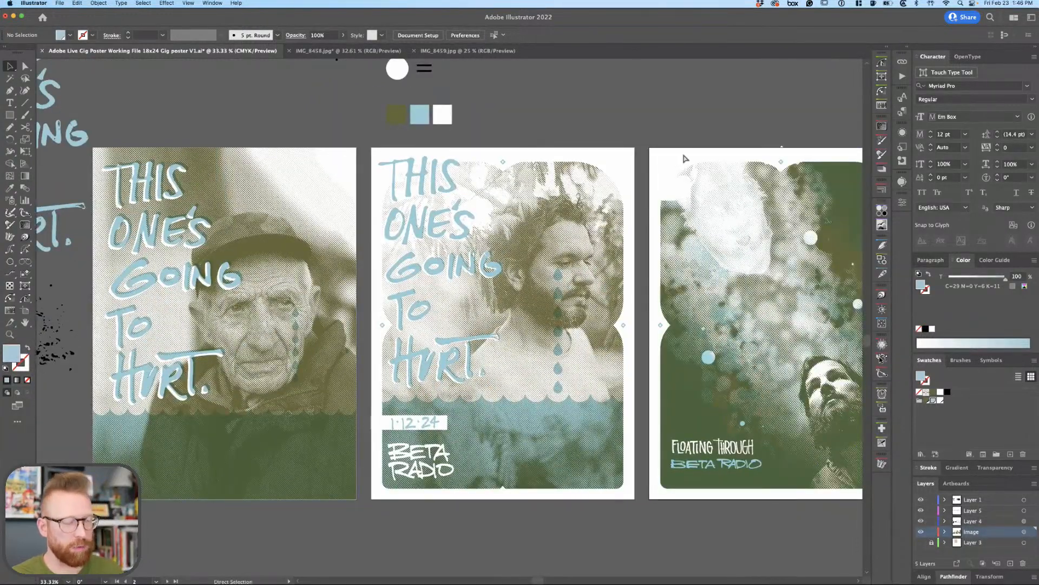
{"action": "key", "text": "shift+super+v"}
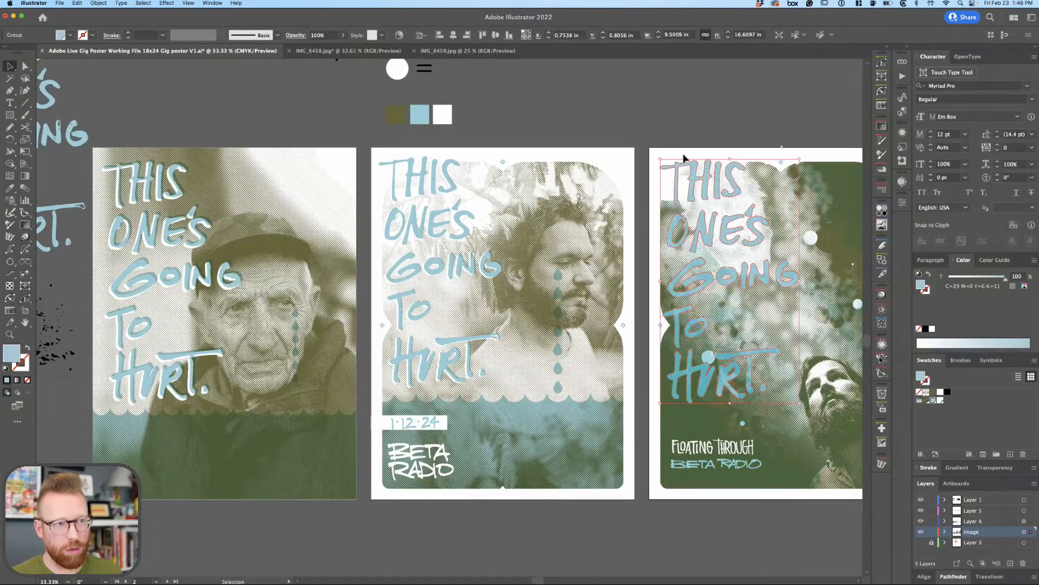
{"action": "key", "text": "super+z"}
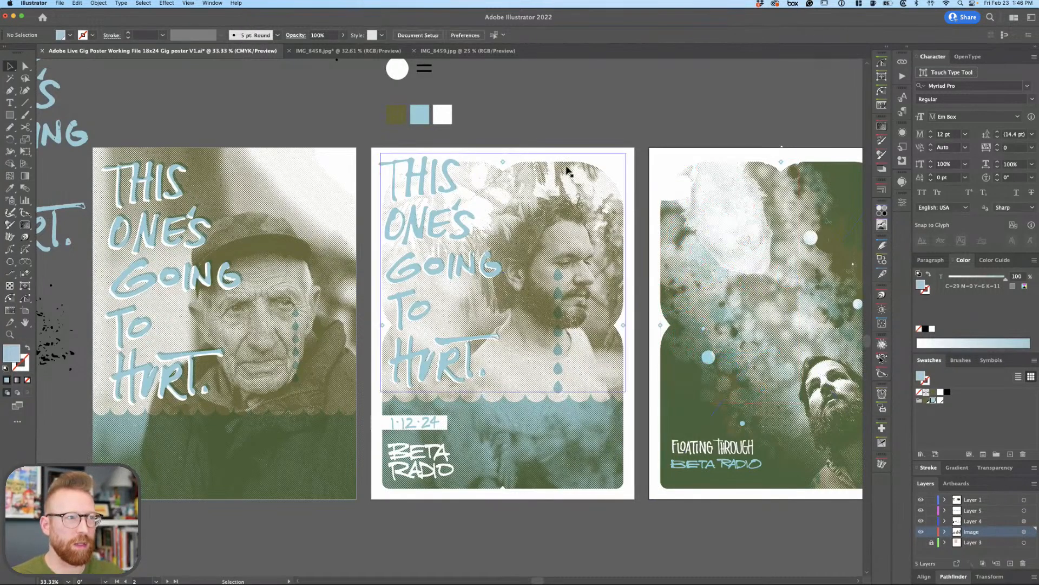
{"action": "left_click", "coordinate": [544, 169]}
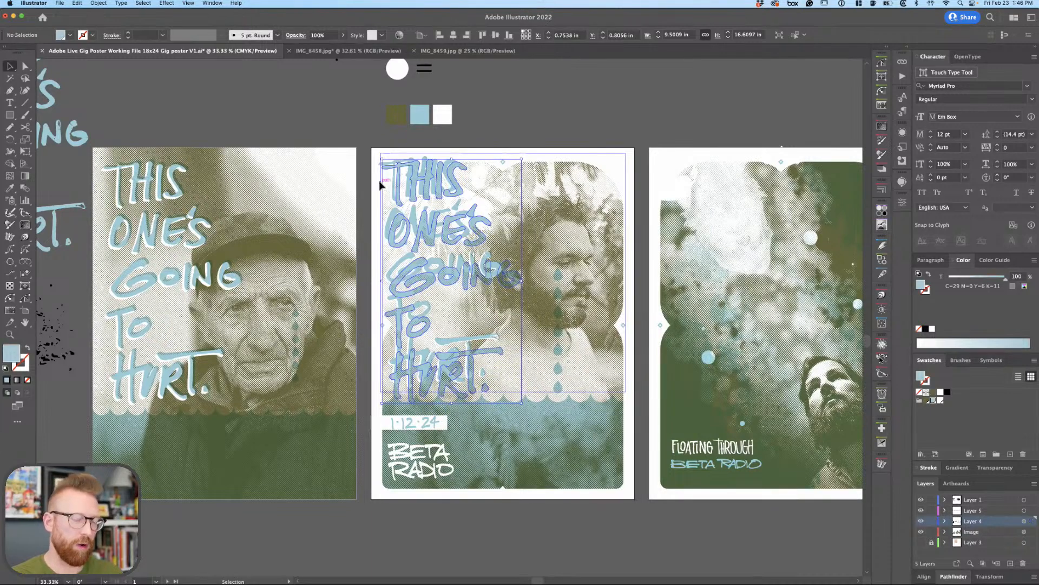
{"action": "left_click", "coordinate": [364, 187]}
{"action": "left_click", "coordinate": [320, 188]}
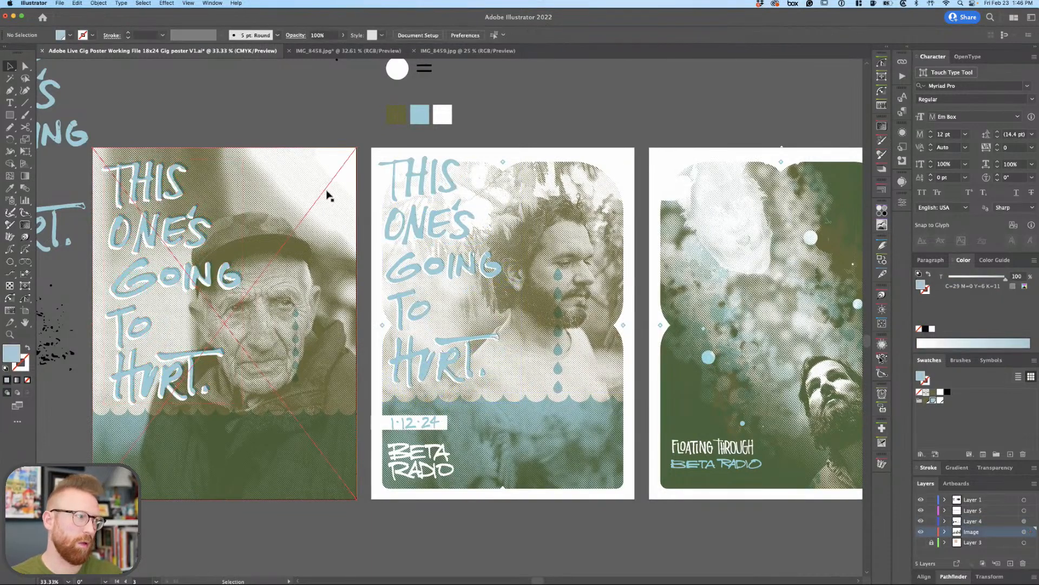
{"action": "scroll", "coordinate": [417, 267], "scroll_direction": "left", "scroll_amount": 5}
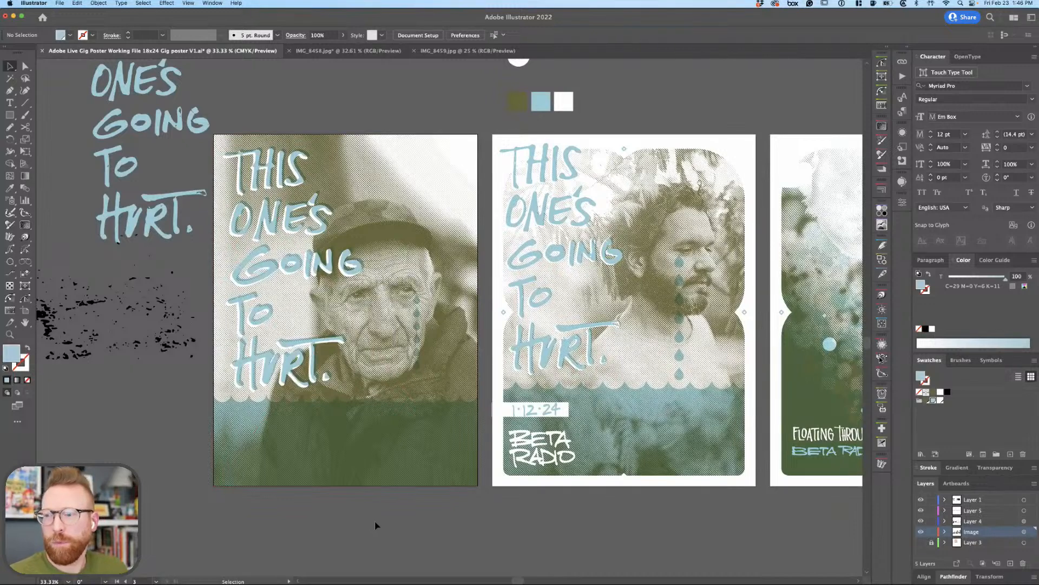
{"action": "left_click_drag", "start_coordinate": [435, 518], "coordinate": [464, 520]}
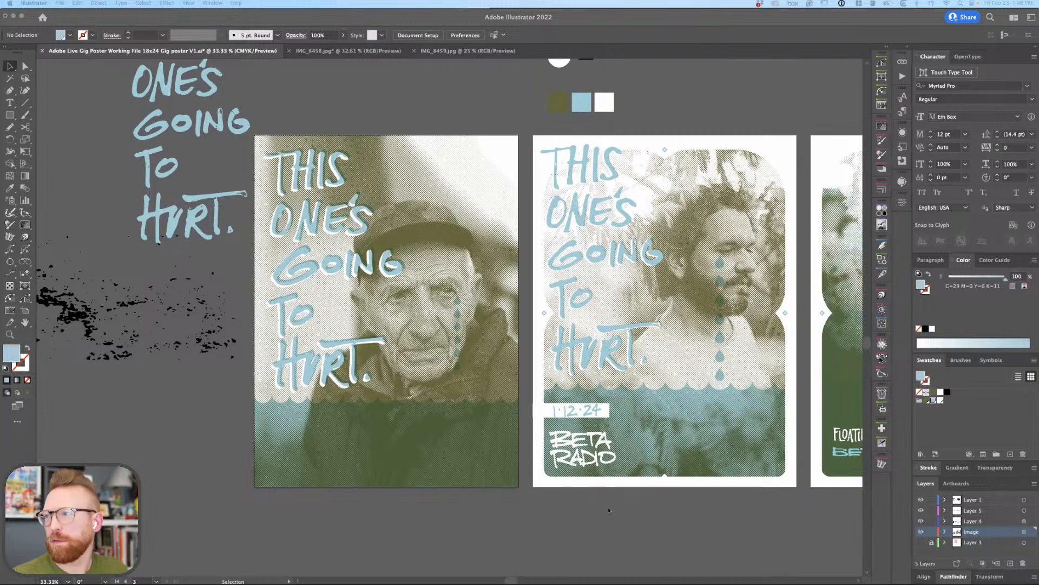
{"action": "scroll", "coordinate": [499, 505], "scroll_direction": "right", "scroll_amount": 3}
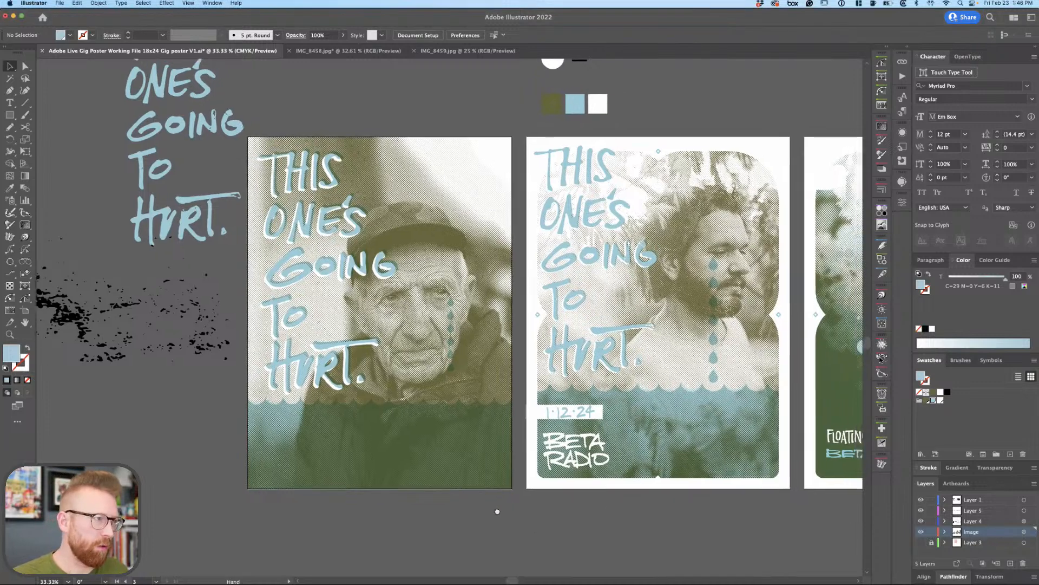
{"action": "scroll", "coordinate": [430, 511], "scroll_direction": "right", "scroll_amount": 5}
Copy the white BETA RADIO lettering from the second poster to the matching lower left spot on the first poster.
{"action": "scroll", "coordinate": [420, 499], "scroll_direction": "left", "scroll_amount": 3}
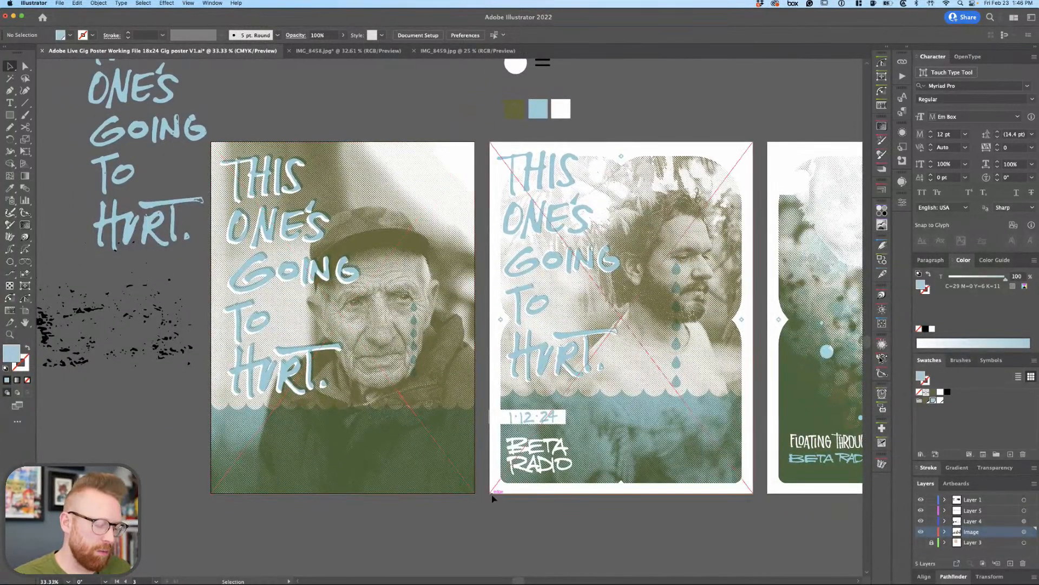
{"action": "scroll", "coordinate": [517, 496], "scroll_direction": "left", "scroll_amount": 2}
{"action": "left_click", "coordinate": [554, 467]}
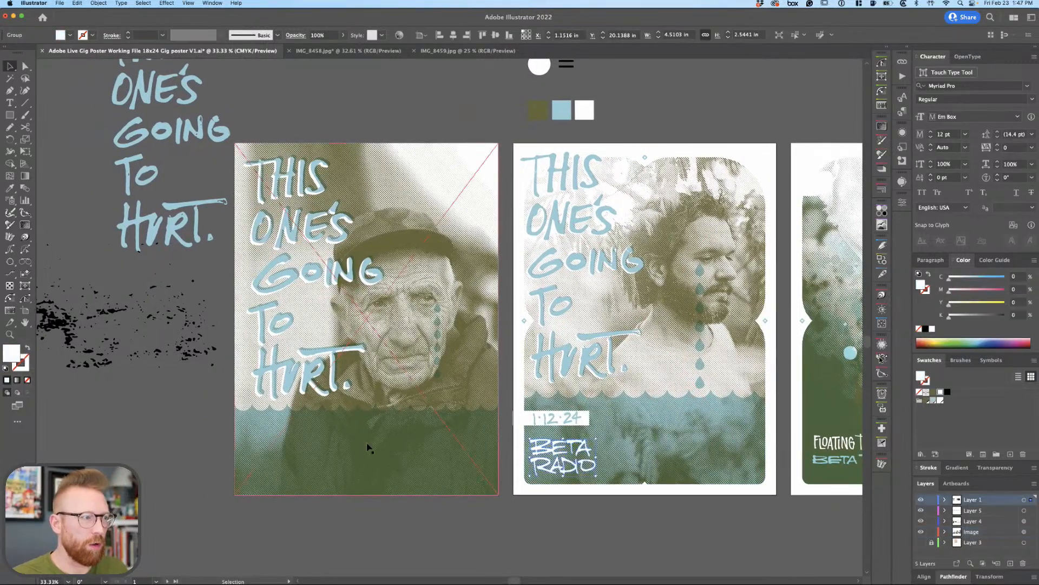
{"action": "left_click", "coordinate": [309, 445]}
{"action": "key", "text": "super+v"}
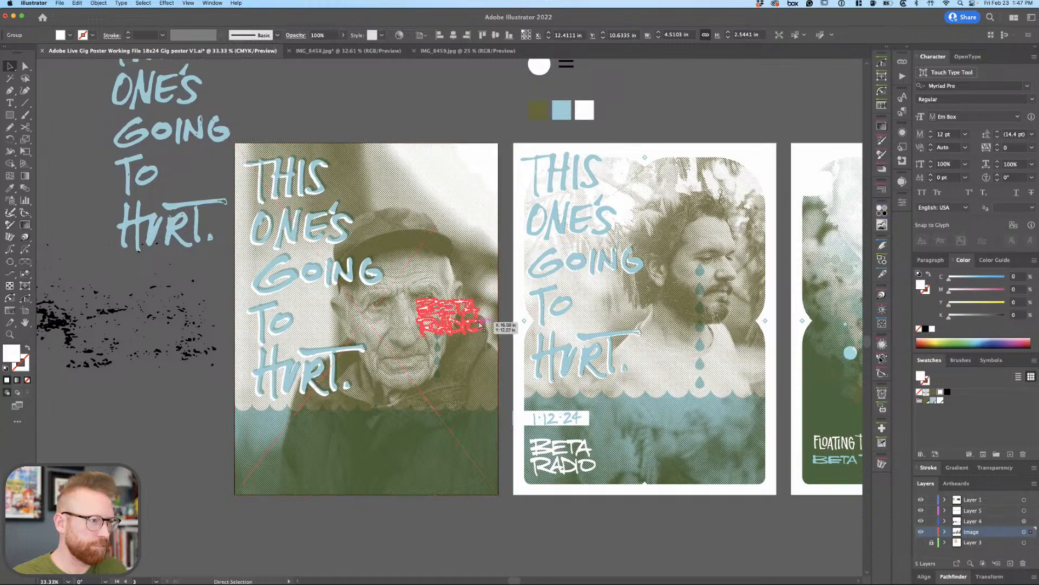
{"action": "left_click_drag", "start_coordinate": [453, 322], "coordinate": [288, 462]}
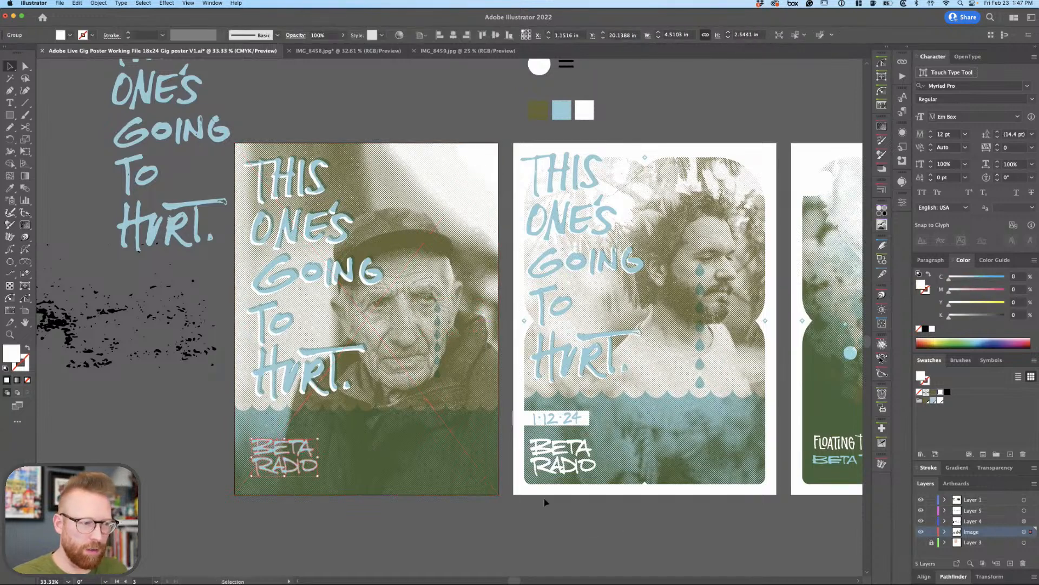
{"action": "left_click", "coordinate": [517, 516]}
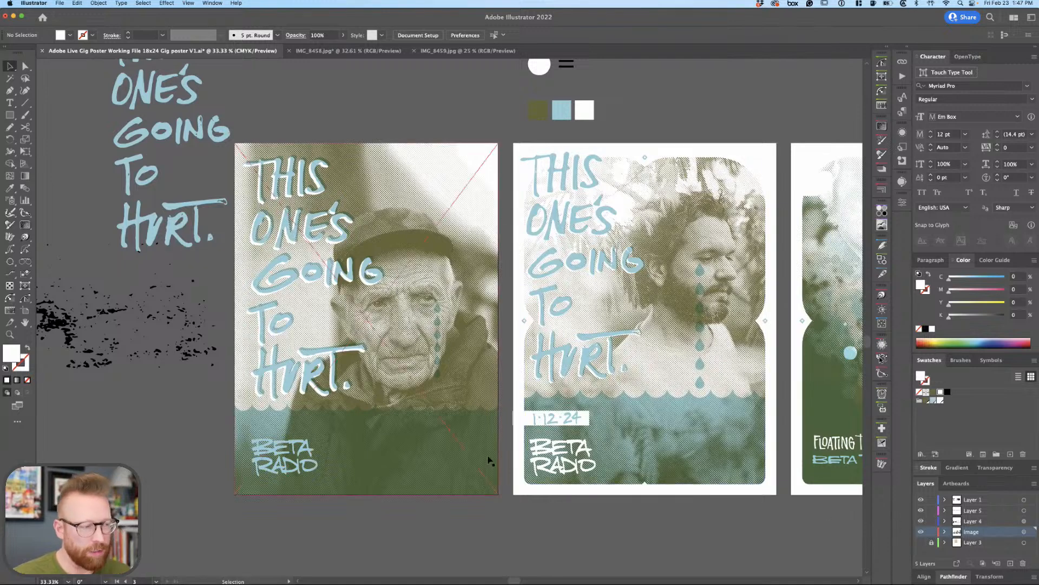
Move the white BETA RADIO lettering on the first poster from the Image layer up to Layer 5.
{"action": "left_click", "coordinate": [1028, 531]}
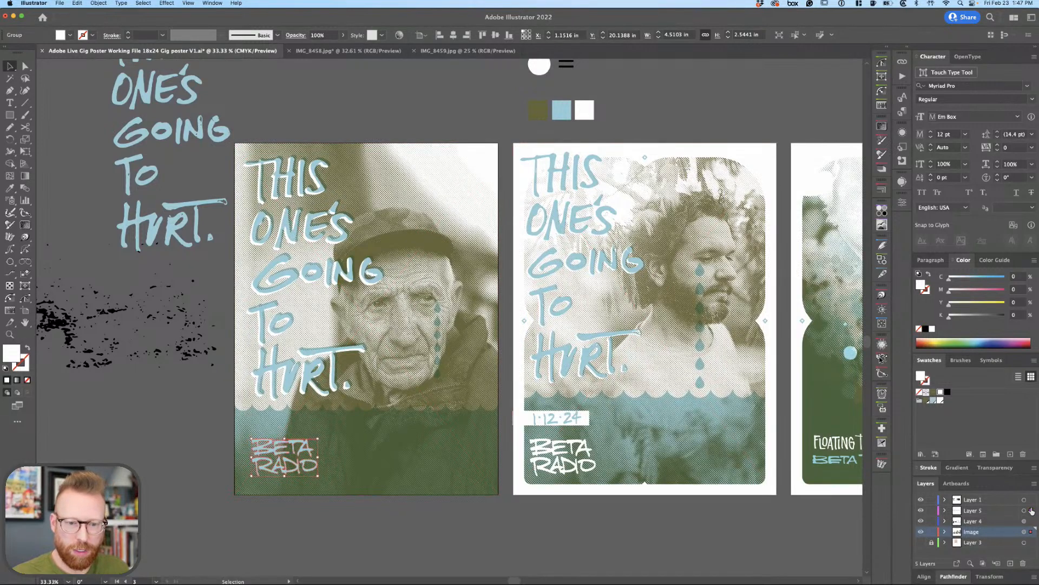
{"action": "left_click_drag", "start_coordinate": [1032, 511], "coordinate": [1031, 510]}
{"action": "left_click", "coordinate": [432, 523]}
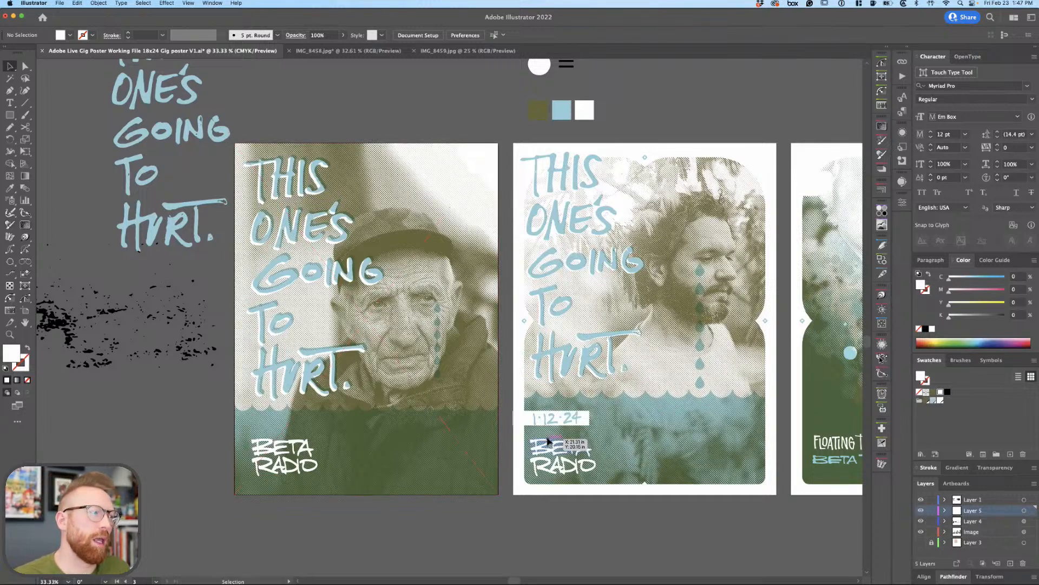
Draw a white bar about 8.73 by 1.06 in above BETA RADIO, overhanging the first poster's left edge, and nudge it up slightly.
{"action": "key", "text": "m"}
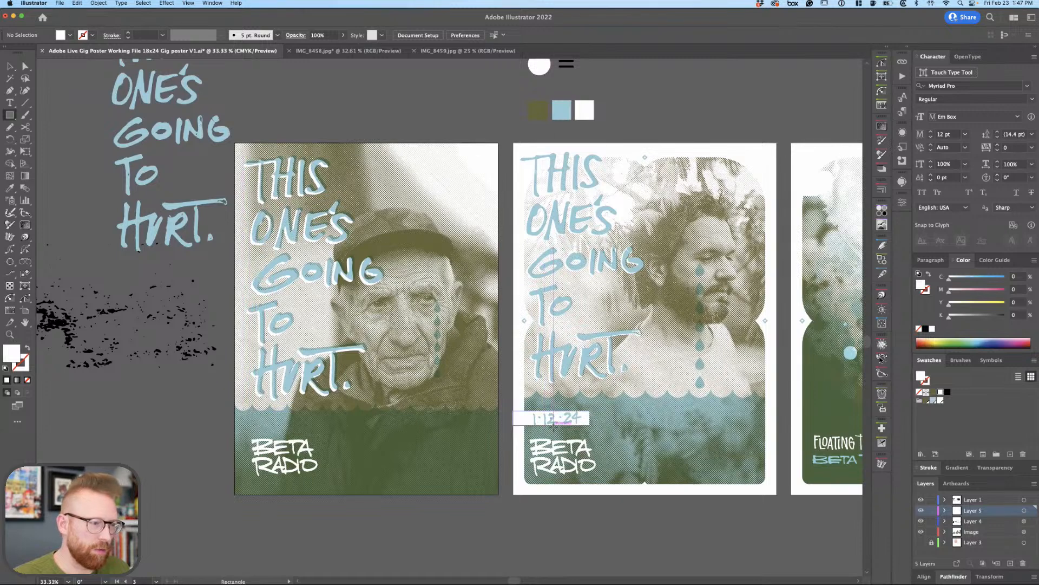
{"action": "left_click_drag", "start_coordinate": [224, 419], "coordinate": [353, 433]}
{"action": "key", "text": "v"}
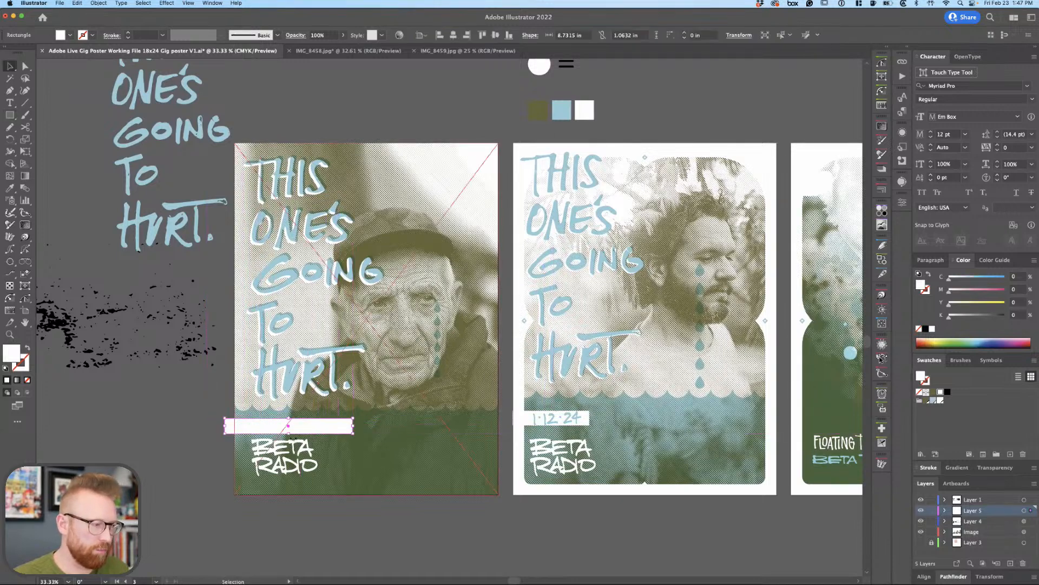
{"action": "left_click", "coordinate": [294, 448]}
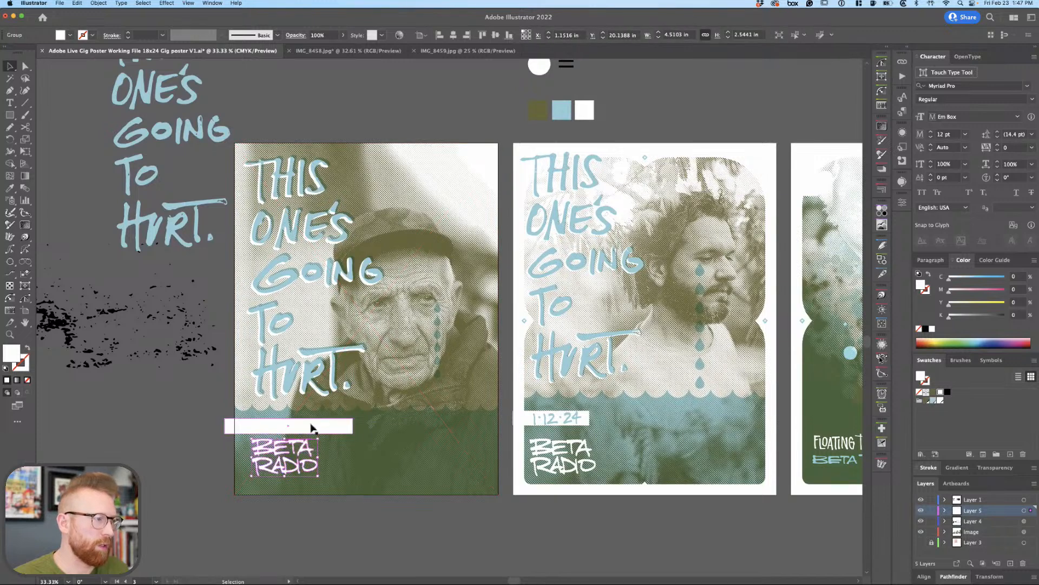
{"action": "left_click", "coordinate": [330, 423]}
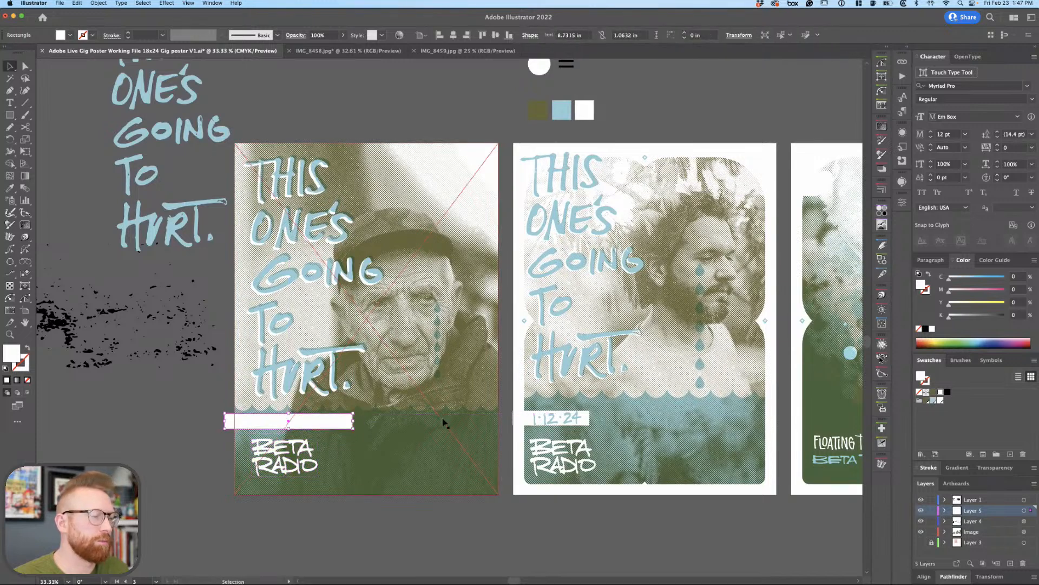
Raise the blue wave shape on the first poster and extend its lower edge back down to the poster's bottom.
{"action": "left_click", "coordinate": [453, 447]}
{"action": "left_click", "coordinate": [458, 526]}
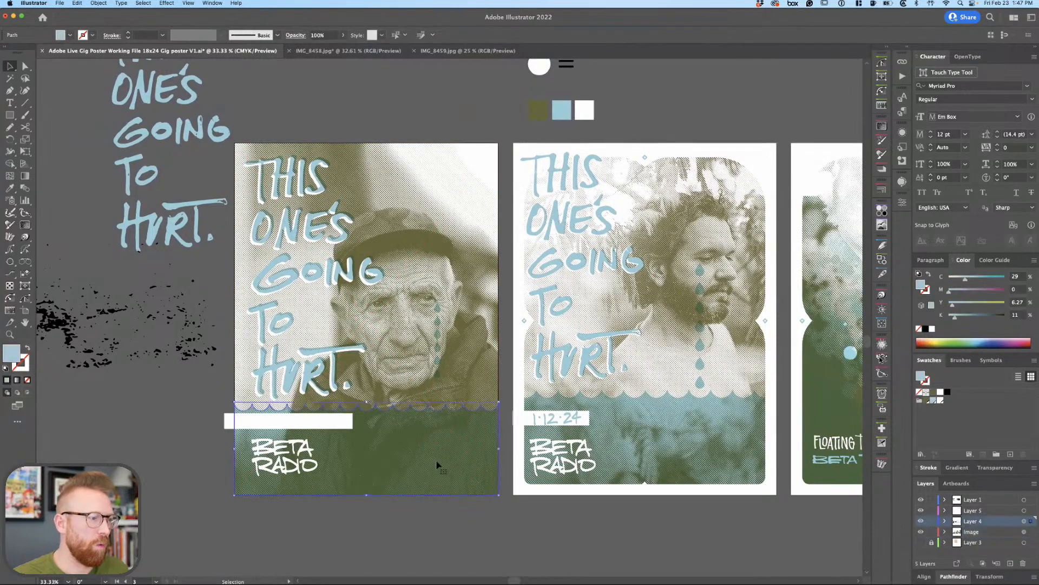
{"action": "left_click_drag", "start_coordinate": [436, 464], "coordinate": [440, 445]}
{"action": "key", "text": "super+shift+a"}
{"action": "left_click_drag", "start_coordinate": [414, 477], "coordinate": [414, 499]}
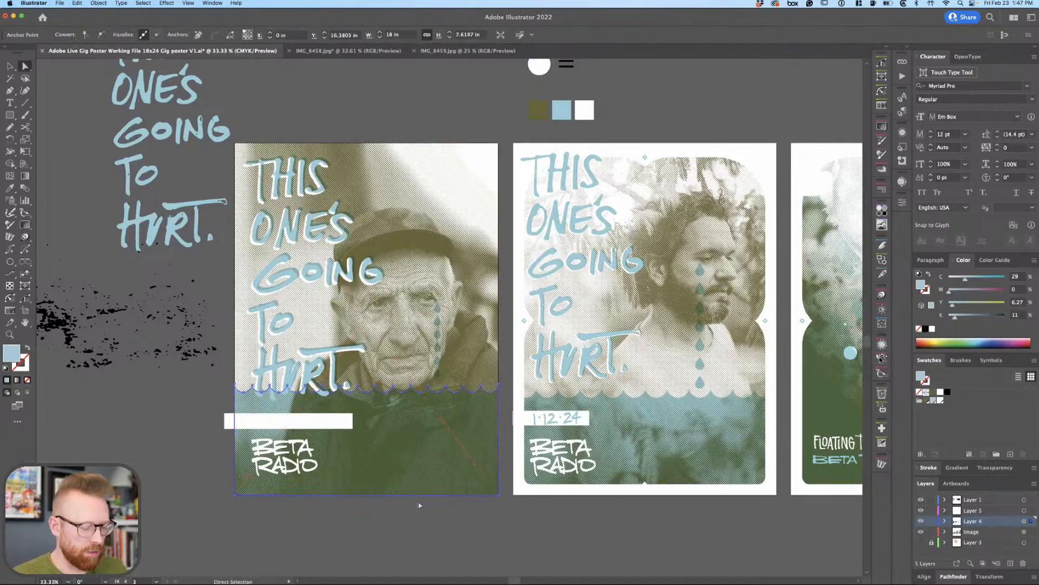
{"action": "key", "text": "super+shift+a"}
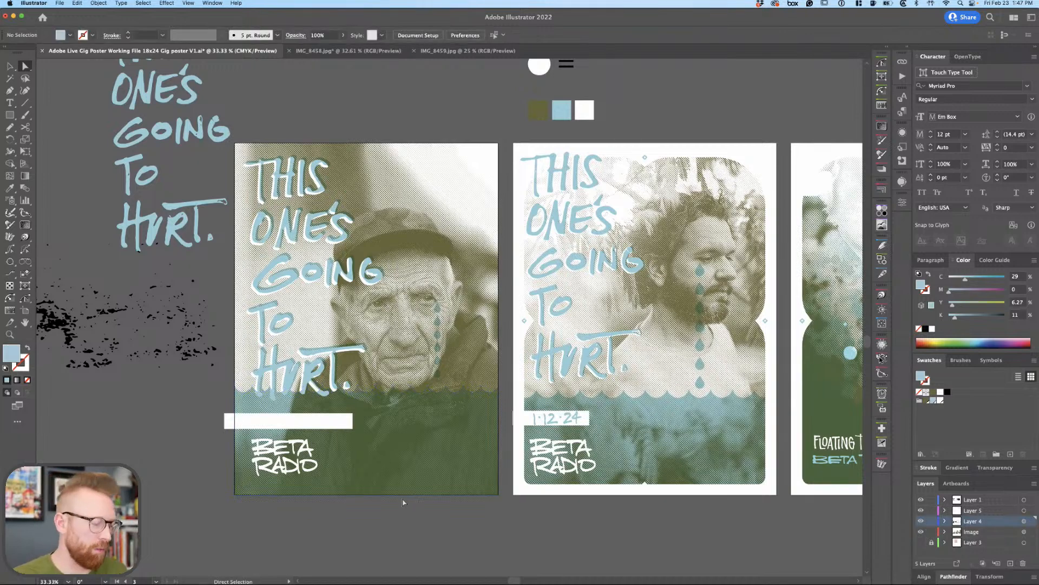
Copy the 1·12·24 date lettering from the second poster onto the first poster's white bar and resize the bar to fit it.
{"action": "key", "text": "v"}
{"action": "left_click", "coordinate": [307, 463]}
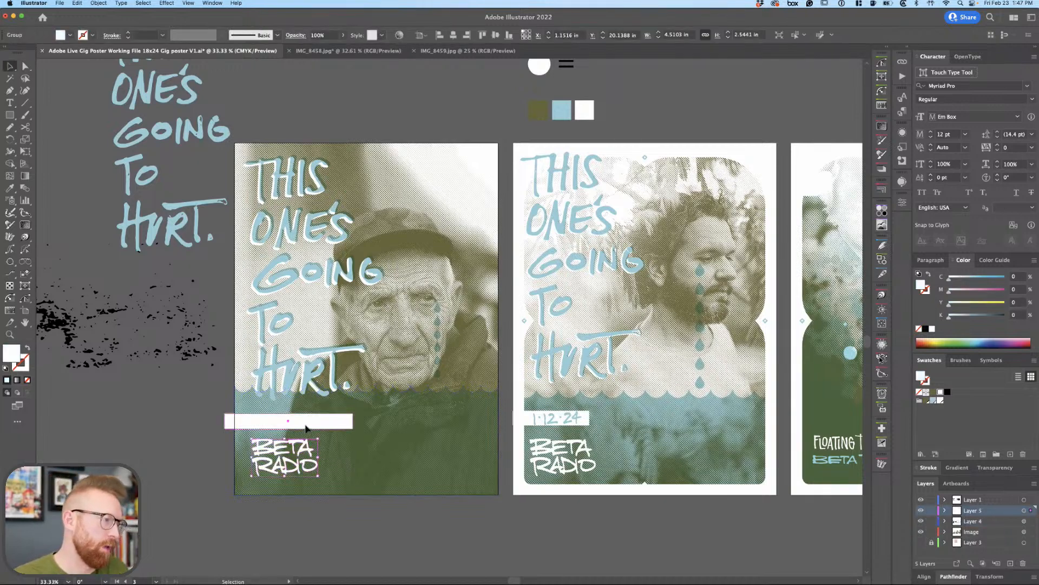
{"action": "left_click", "coordinate": [556, 418]}
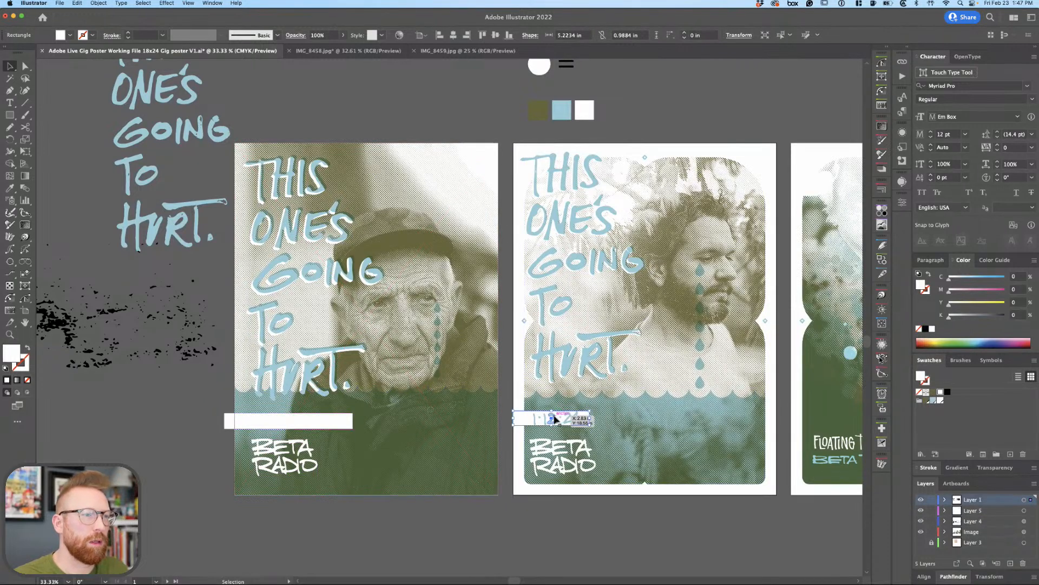
{"action": "left_click", "coordinate": [556, 418]}
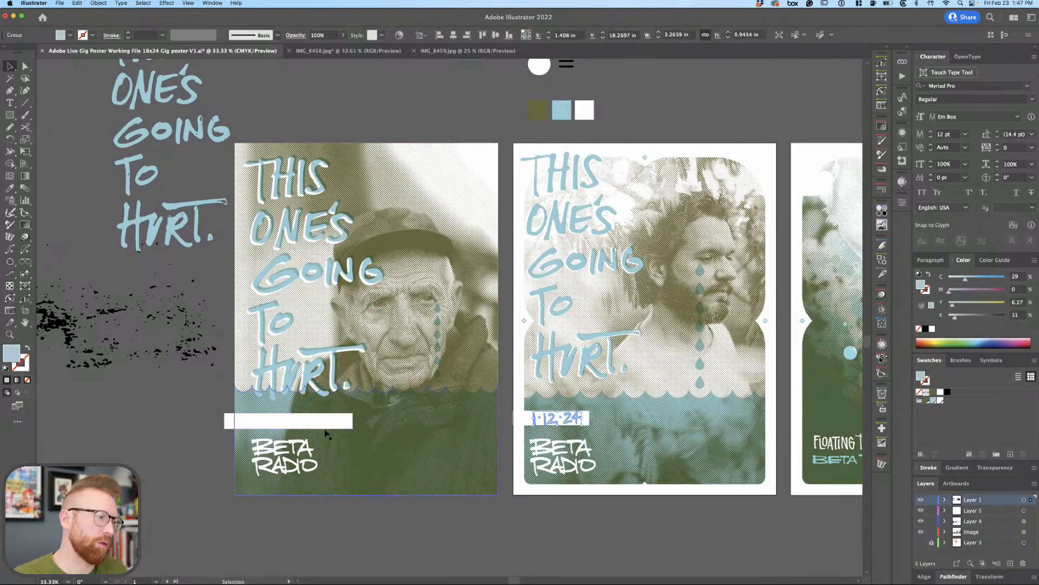
{"action": "left_click", "coordinate": [325, 421]}
{"action": "key", "text": "a"}
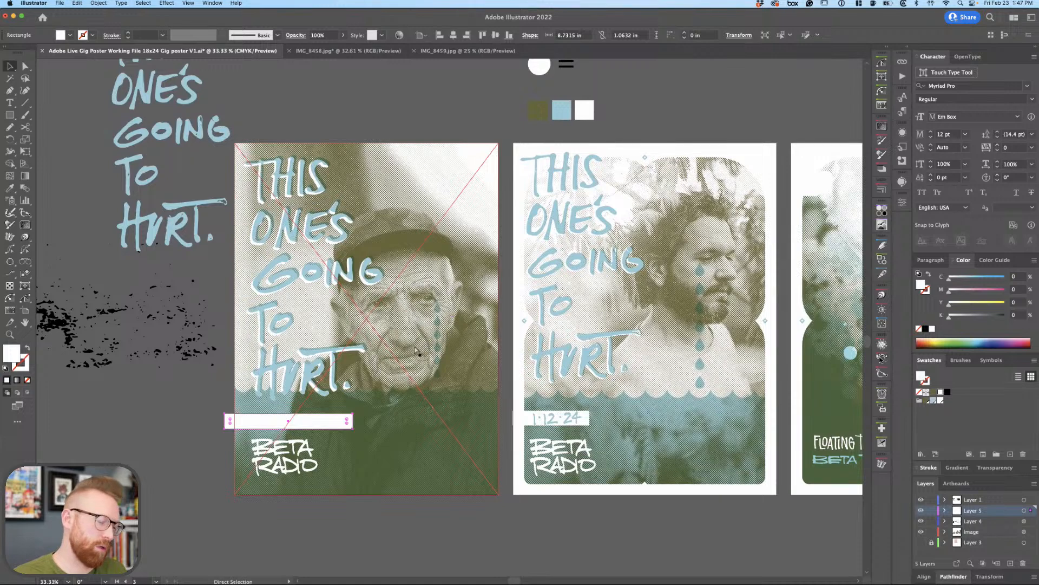
{"action": "mouse_move", "coordinate": [326, 423]}
{"action": "left_mouse_down"}
{"action": "mouse_move", "coordinate": [346, 429]}
{"action": "mouse_move", "coordinate": [326, 429]}
{"action": "left_mouse_up"}
{"action": "key", "text": "super+shift+a"}
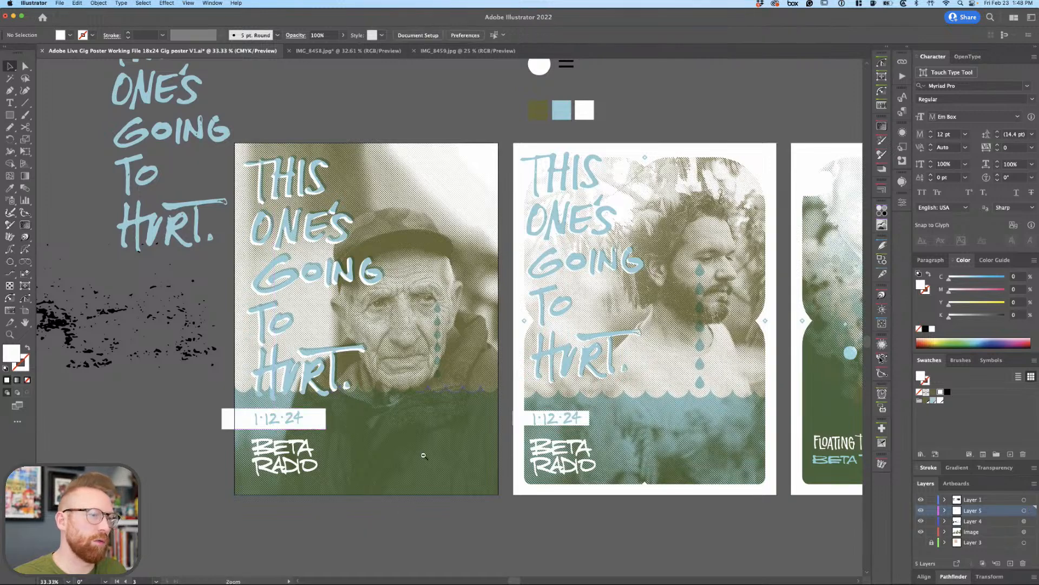
Move the black ink splatter over the top of the first poster and recolor it with the light blue from the palette squares.
{"action": "key", "text": "super+minus"}
{"action": "scroll", "coordinate": [576, 401], "scroll_direction": "up", "scroll_amount": 3}
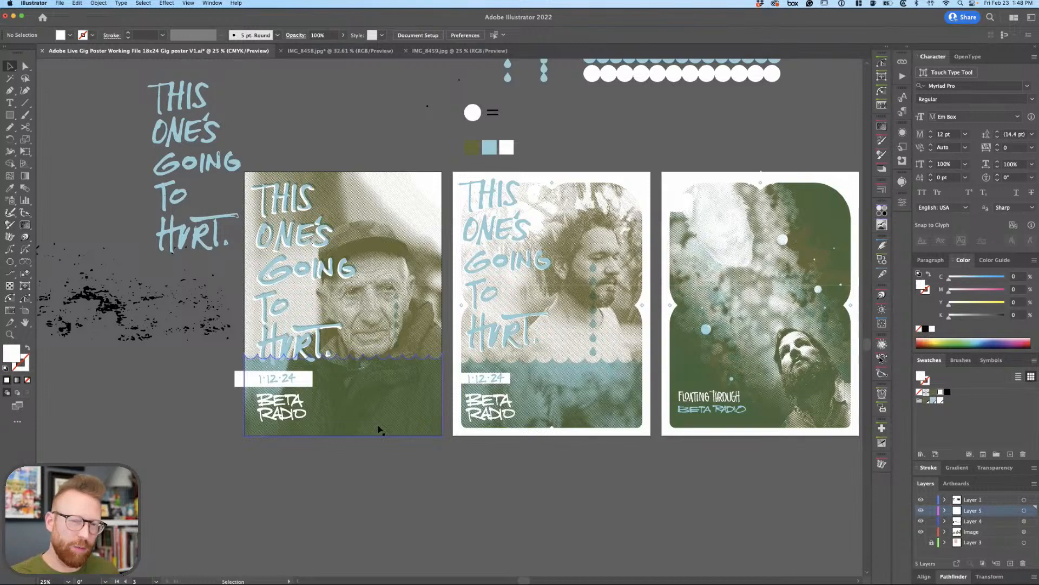
{"action": "scroll", "coordinate": [402, 437], "scroll_direction": "left", "scroll_amount": 3}
{"action": "scroll", "coordinate": [402, 438], "scroll_direction": "up", "scroll_amount": 1}
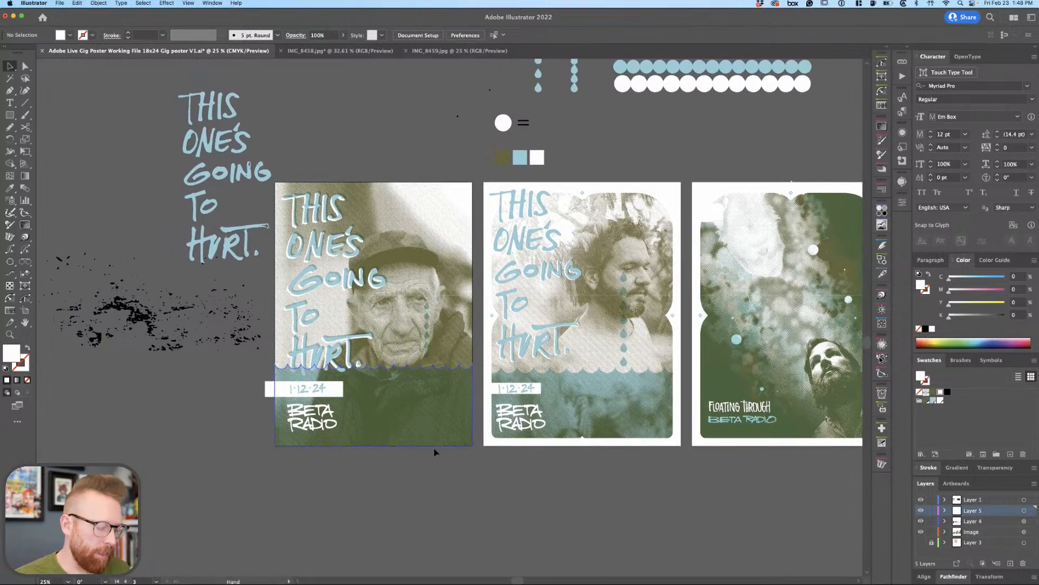
{"action": "left_click_drag", "start_coordinate": [162, 320], "coordinate": [346, 195]}
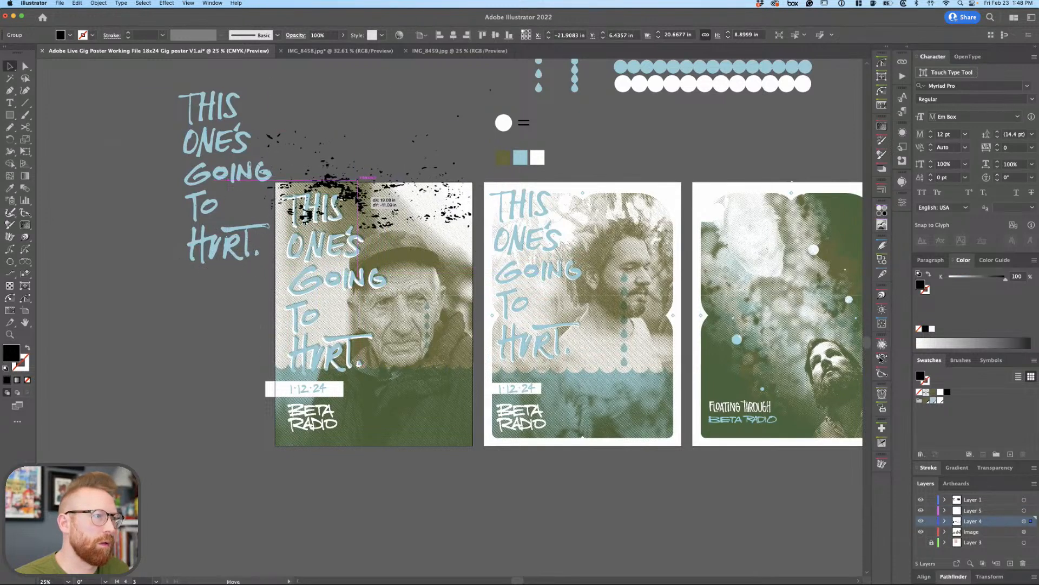
{"action": "key", "text": "i"}
{"action": "left_click", "coordinate": [520, 157]}
{"action": "left_click", "coordinate": [488, 160]}
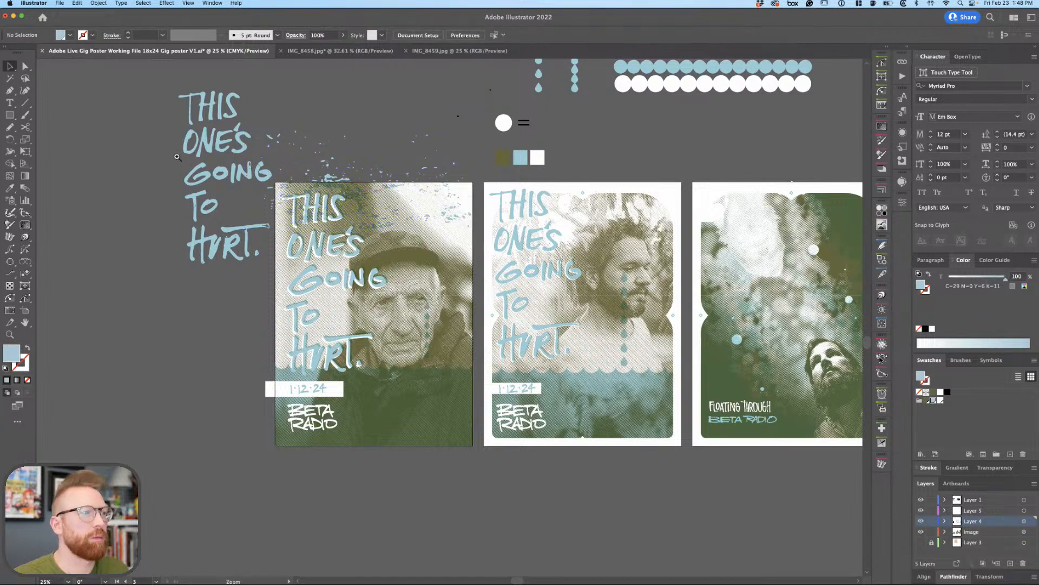
Copy the blue splatter onto the first poster's wave shape and duplicate both below the poster.
{"action": "left_click_drag", "start_coordinate": [357, 187], "coordinate": [361, 423]}
{"action": "left_click_drag", "start_coordinate": [458, 387], "coordinate": [456, 500]}
{"action": "scroll", "coordinate": [487, 501], "scroll_direction": "down", "scroll_amount": 3}
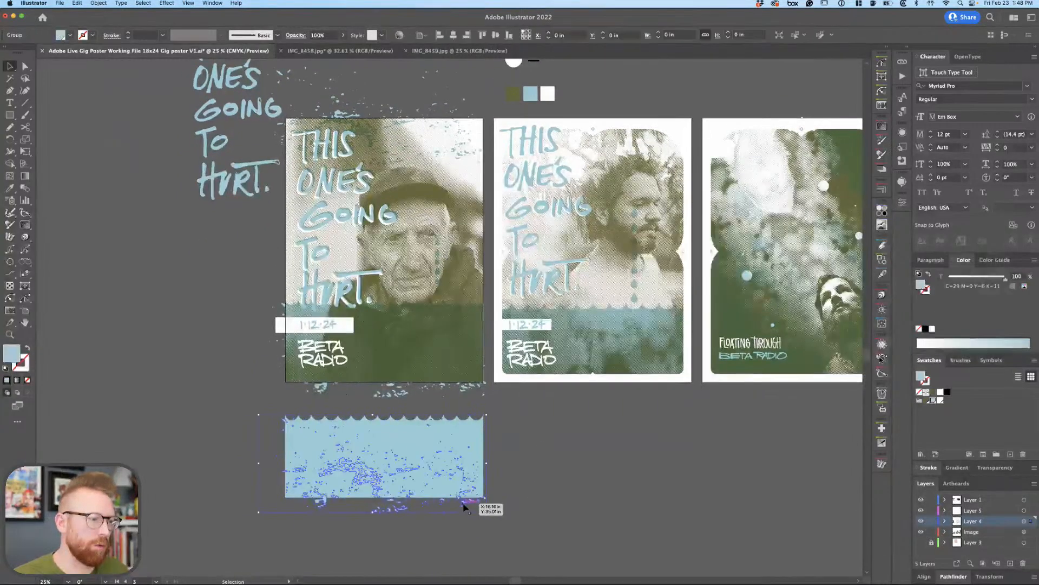
Recolor the splatter on the duplicated wave below the poster with the white palette square.
{"action": "left_click", "coordinate": [547, 93]}
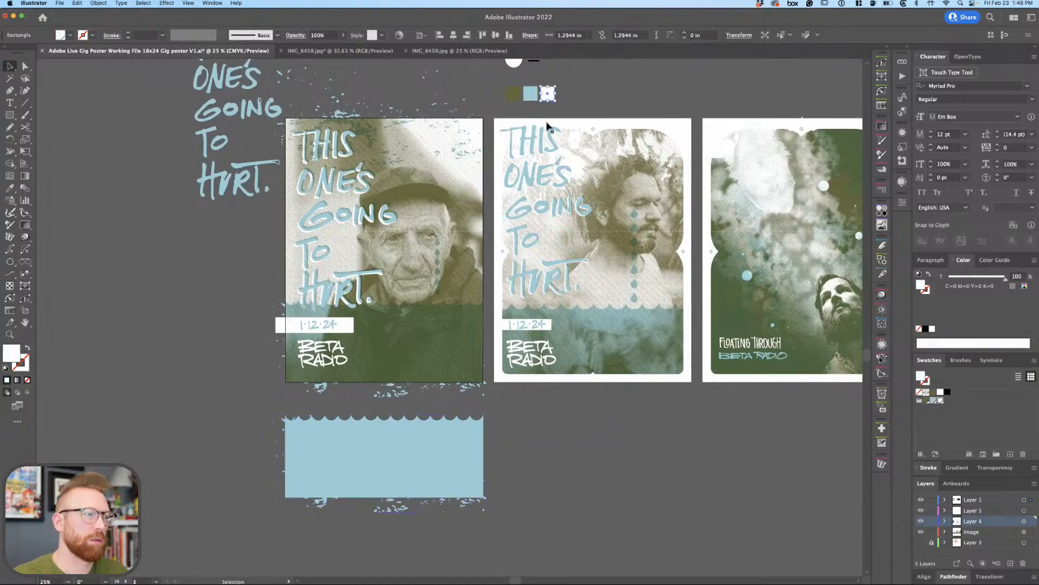
{"action": "left_click", "coordinate": [471, 499]}
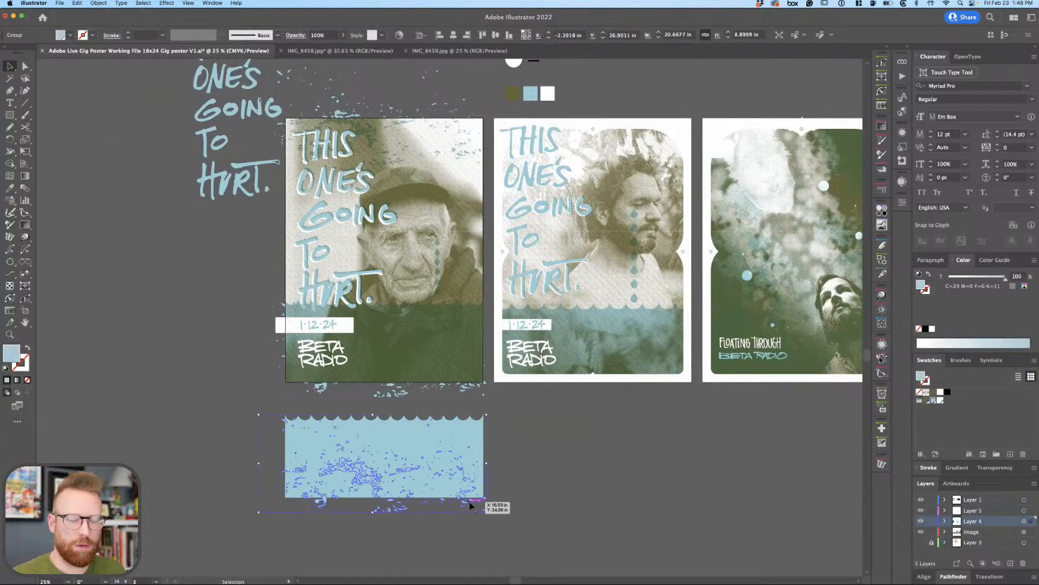
{"action": "key", "text": "i"}
{"action": "left_click", "coordinate": [548, 93]}
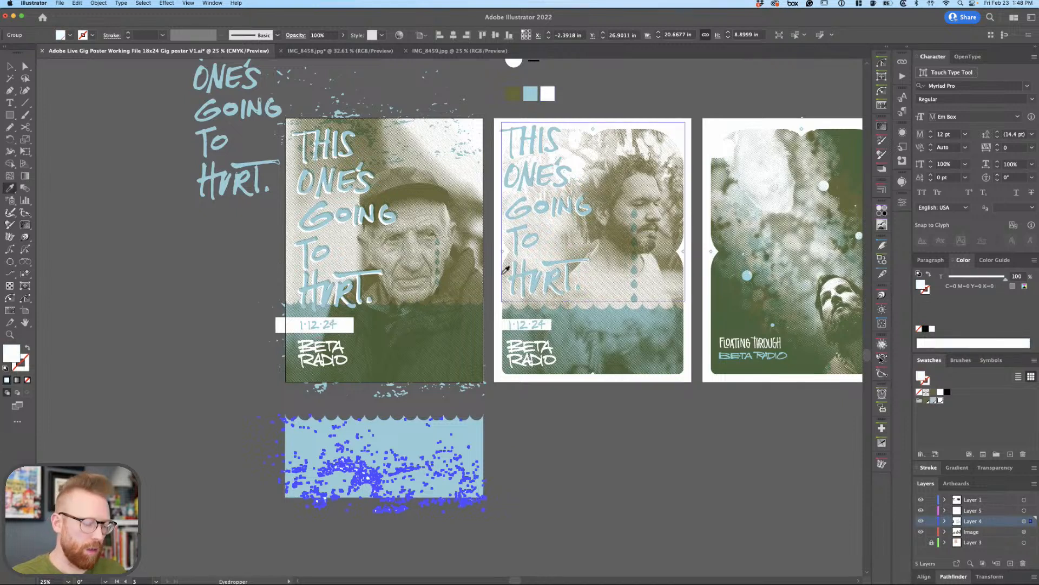
Knock the white splatter out of the duplicated wave shape with a Pathfinder operation.
{"action": "key", "text": "v"}
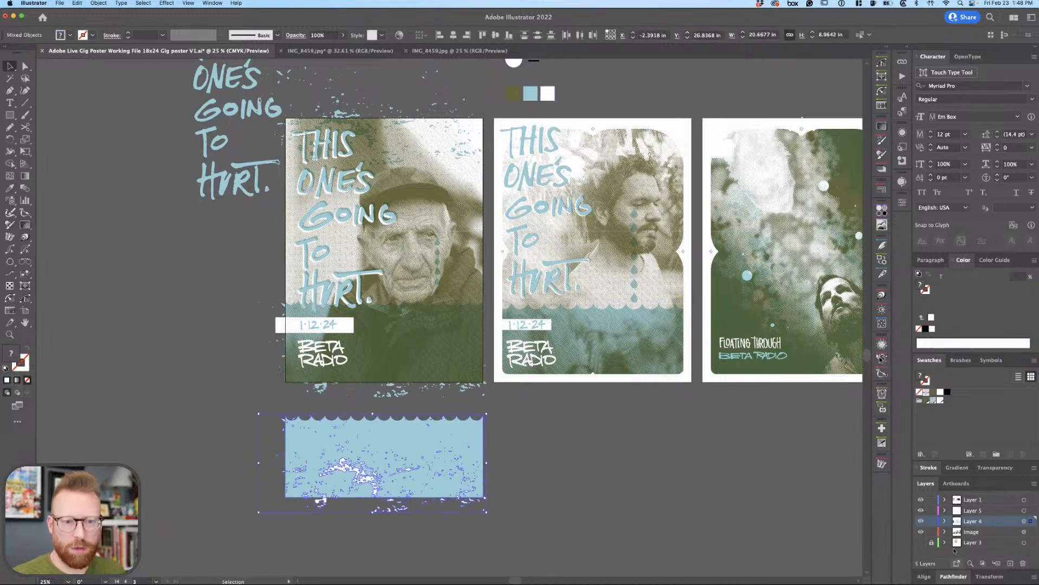
{"action": "left_click", "coordinate": [954, 576]}
{"action": "key", "text": "ctrl+z"}
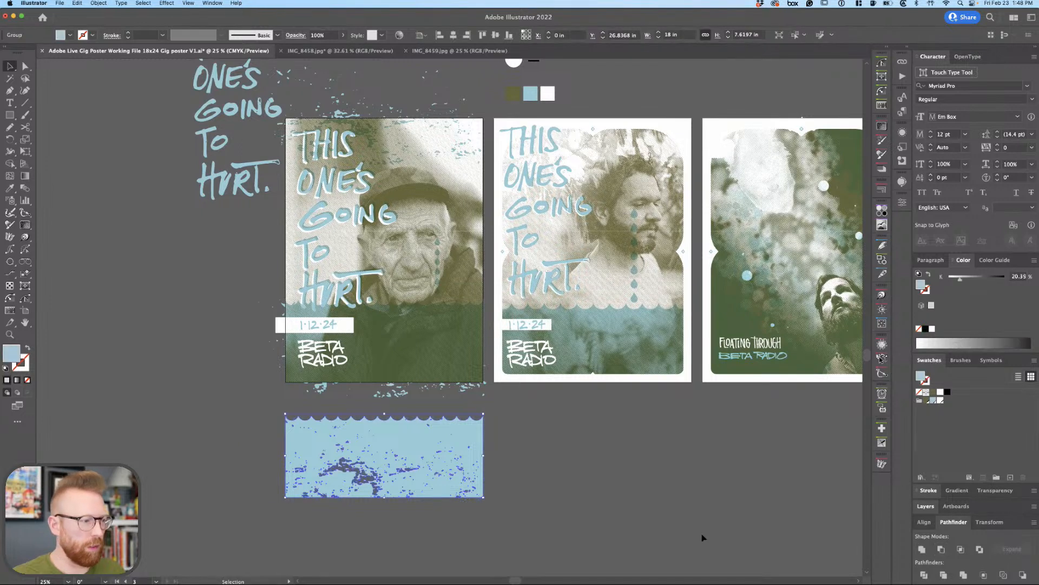
Move the original wave and splatter off to the lower left and place the textured wave at the first poster's bottom.
{"action": "left_click", "coordinate": [576, 501]}
{"action": "left_click_drag", "start_coordinate": [444, 451], "coordinate": [197, 407]}
{"action": "left_click", "coordinate": [419, 493]}
{"action": "left_click_drag", "start_coordinate": [420, 493], "coordinate": [452, 483]}
{"action": "left_click", "coordinate": [420, 405]}
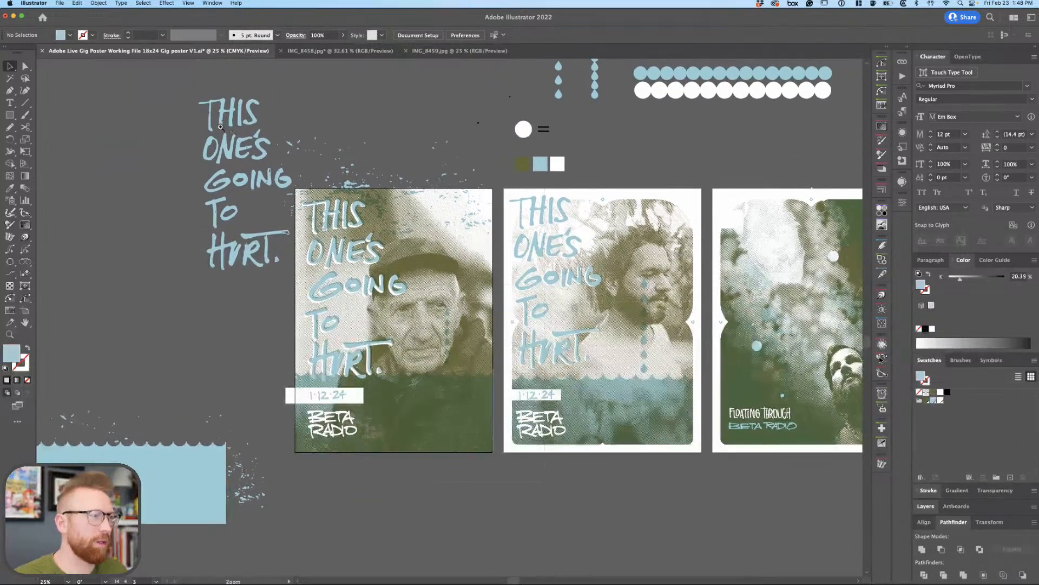
Rotate the blue splatter above the first poster upright, scale it to about 6.5 by 15.1 in, and move it beside the loose lettering.
{"action": "scroll", "coordinate": [359, 310], "scroll_direction": "up", "scroll_amount": 3}
{"action": "left_click", "coordinate": [454, 169]}
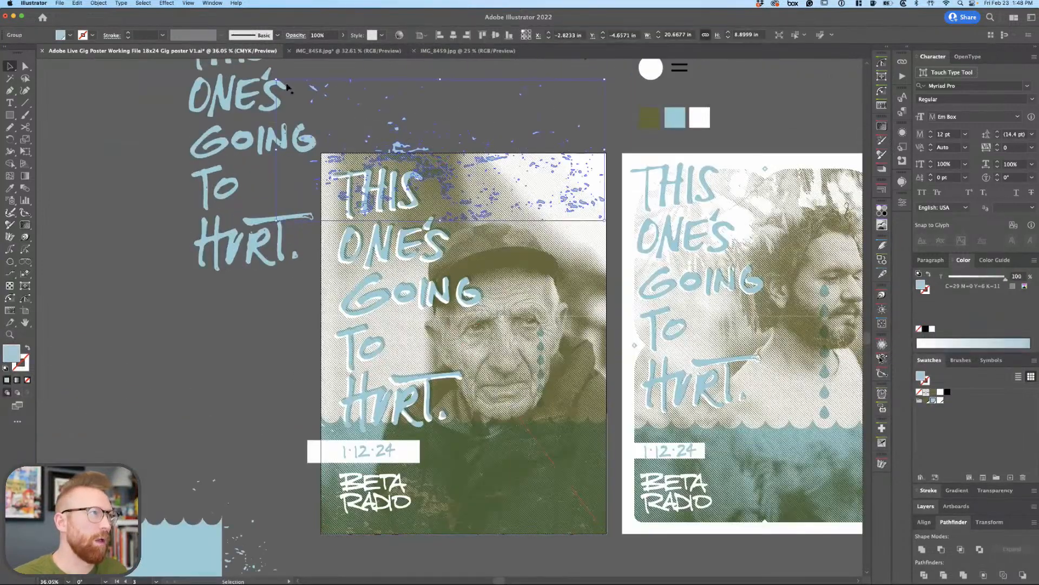
{"action": "left_click_drag", "start_coordinate": [278, 79], "coordinate": [541, 54]}
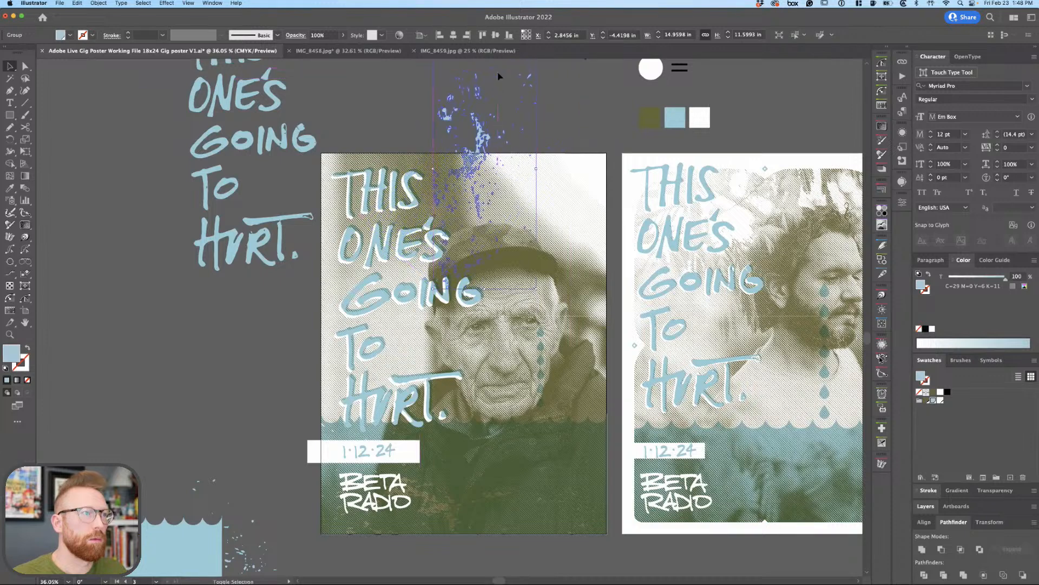
{"action": "left_click_drag", "start_coordinate": [485, 145], "coordinate": [137, 160]}
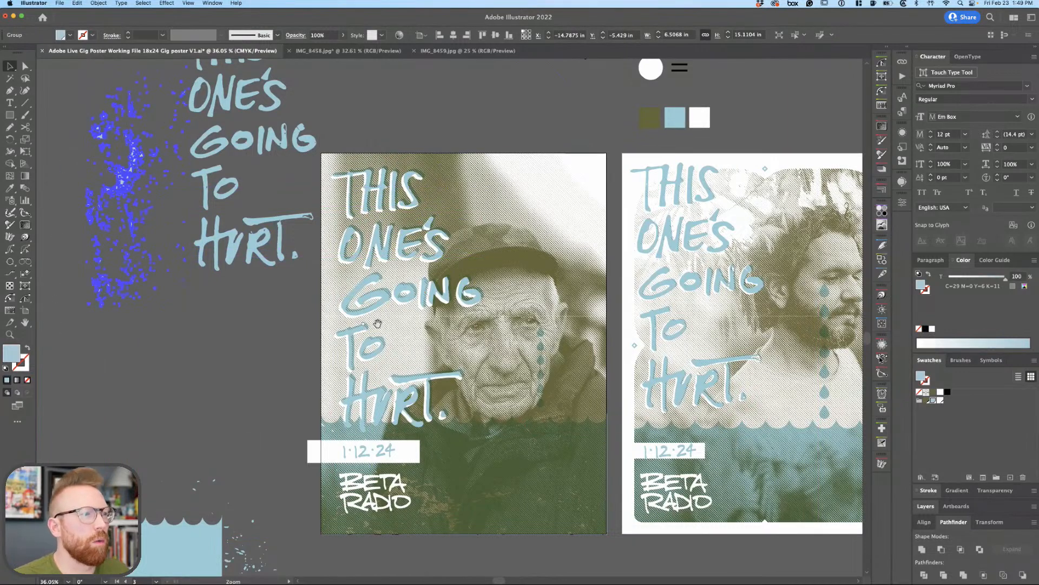
Show the document rulers in preparation for margin guides on the first poster.
{"action": "left_click_drag", "start_coordinate": [373, 322], "coordinate": [433, 361]}
{"action": "key", "text": "super+minus"}
{"action": "scroll", "coordinate": [475, 364], "scroll_direction": "right", "scroll_amount": 5}
{"action": "scroll", "coordinate": [475, 364], "scroll_direction": "down", "scroll_amount": 1}
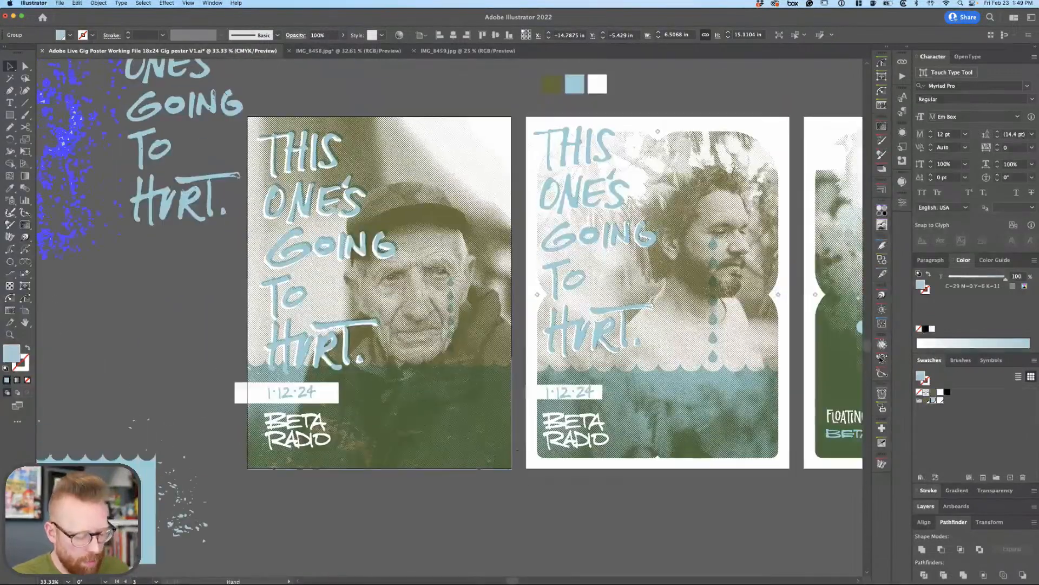
{"action": "scroll", "coordinate": [517, 486], "scroll_direction": "up", "scroll_amount": 2}
{"action": "scroll", "coordinate": [518, 486], "scroll_direction": "left", "scroll_amount": 1}
{"action": "key", "text": "m"}
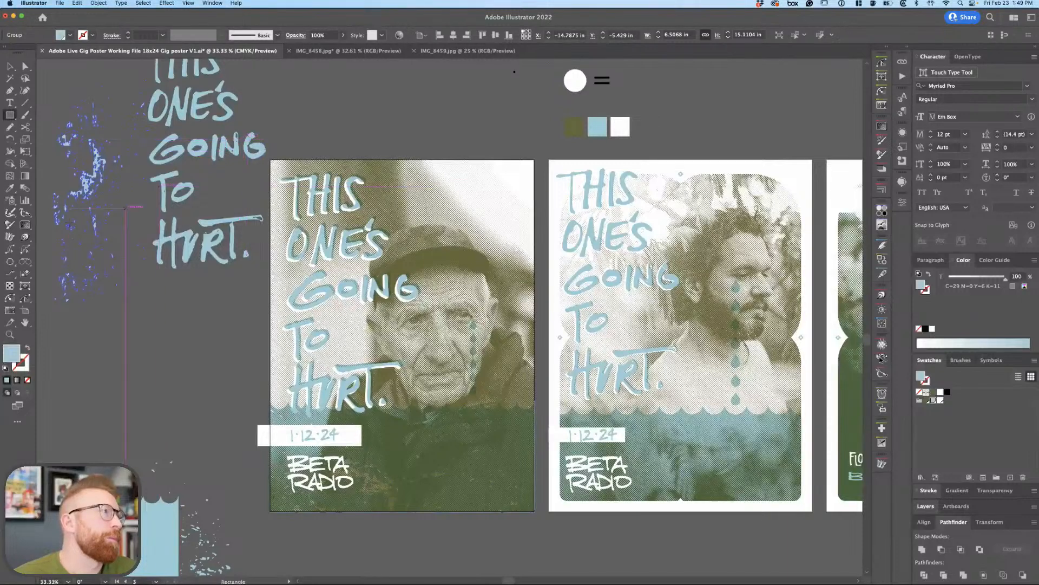
{"action": "key", "text": "super+r"}
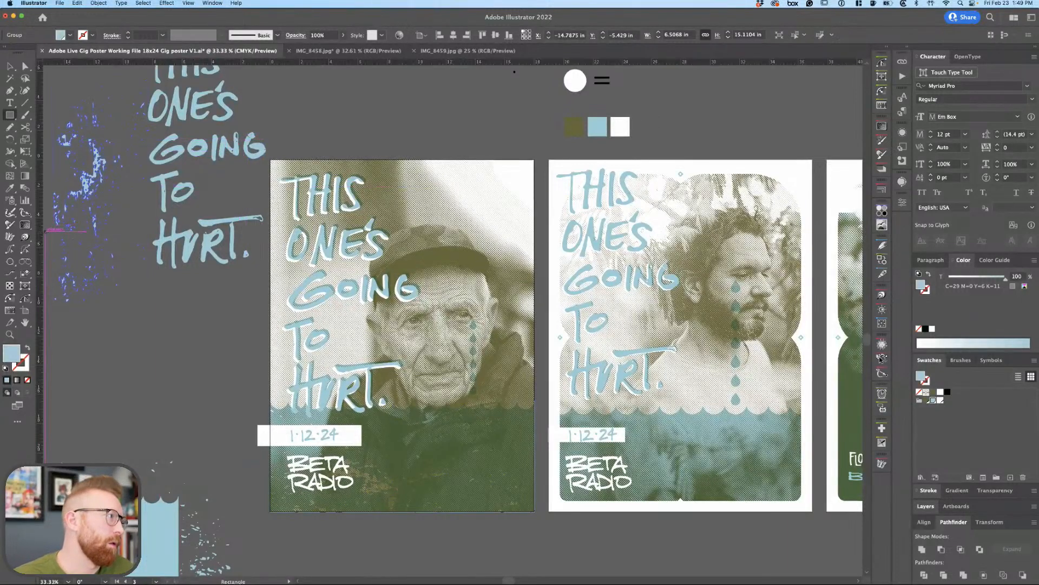
{"action": "left_click", "coordinate": [76, 238], "text": "super"}
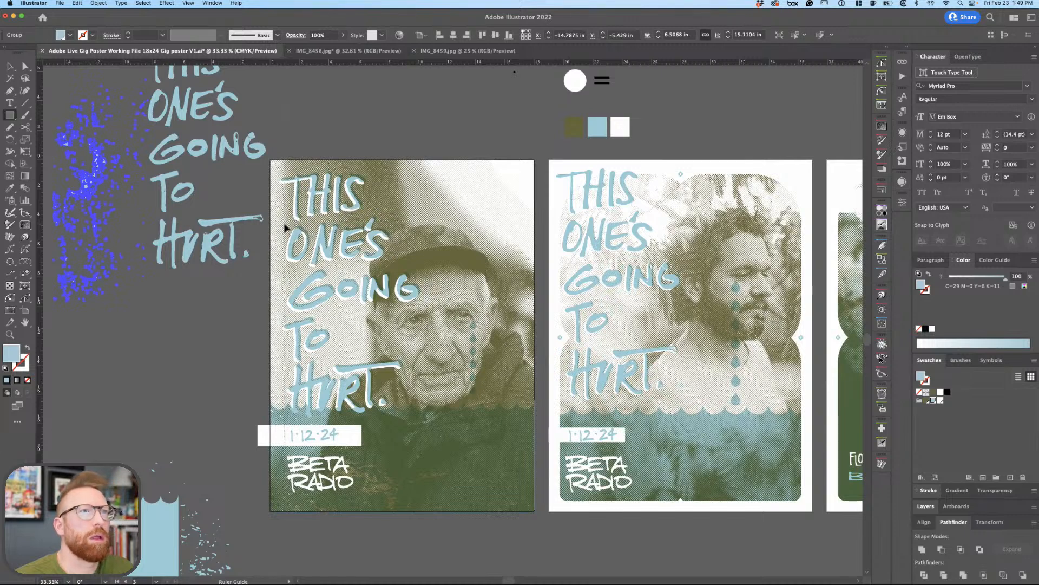
{"action": "key", "text": "super+space"}
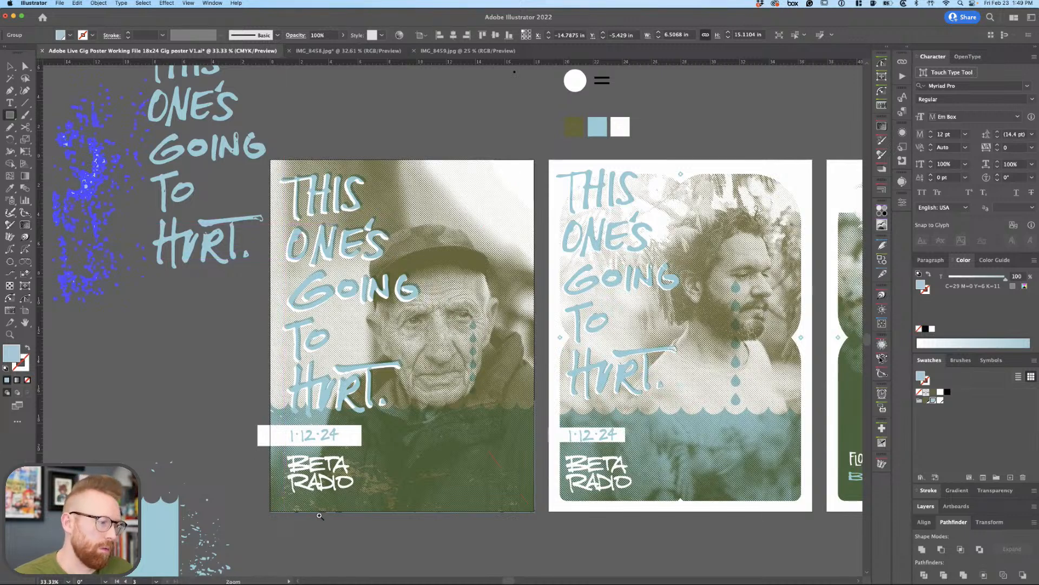
{"action": "left_click_drag", "start_coordinate": [320, 516], "coordinate": [322, 519]}
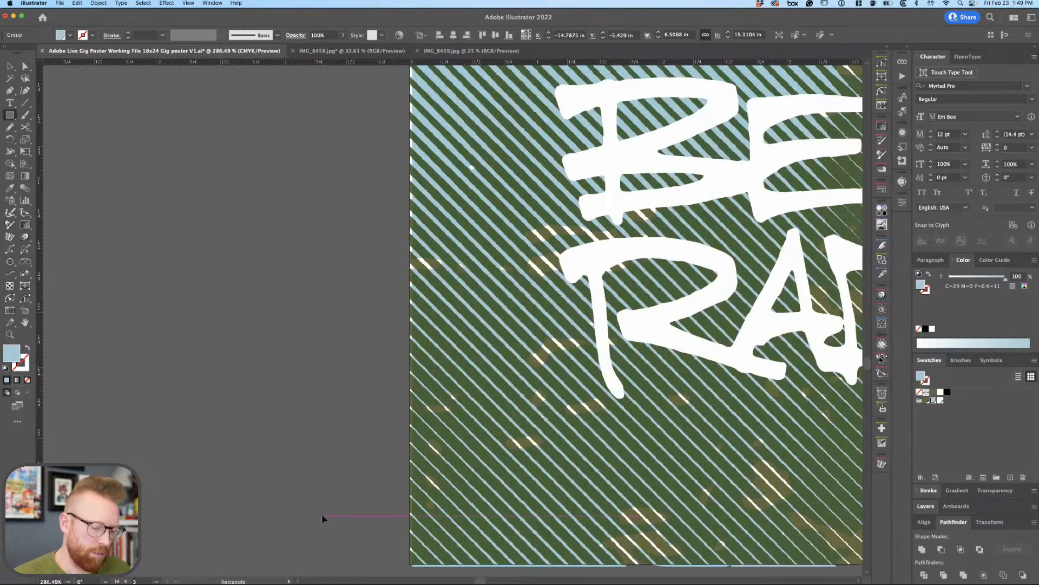
{"action": "key", "text": "v"}
{"action": "left_click", "coordinate": [531, 323]}
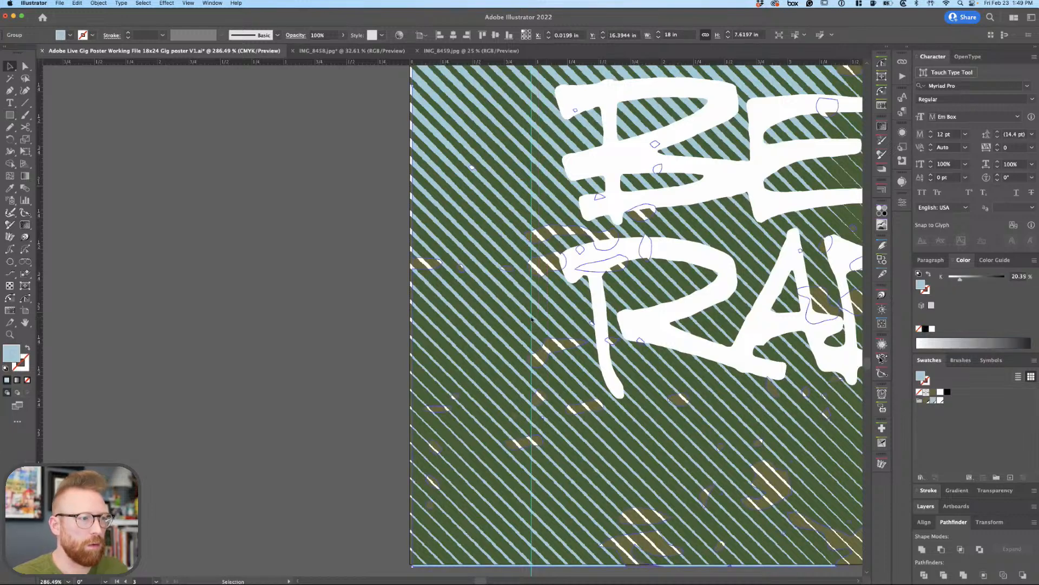
{"action": "right_click", "coordinate": [532, 319]}
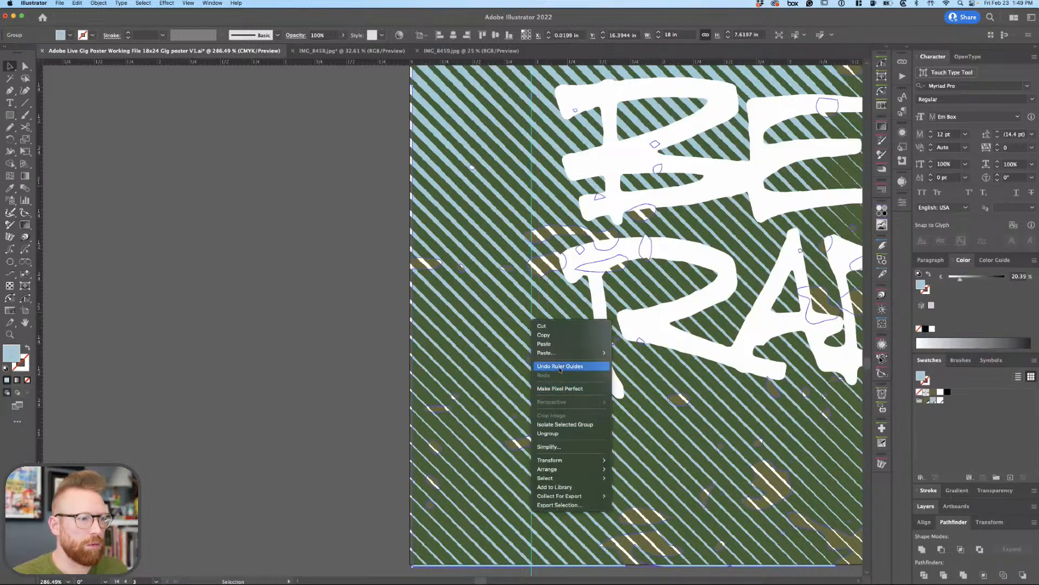
{"action": "left_click", "coordinate": [560, 367]}
Turn on Snap to Pixel and place a vertical guide about 0.76 in inside the first poster's left edge.
{"action": "left_click", "coordinate": [188, 3]}
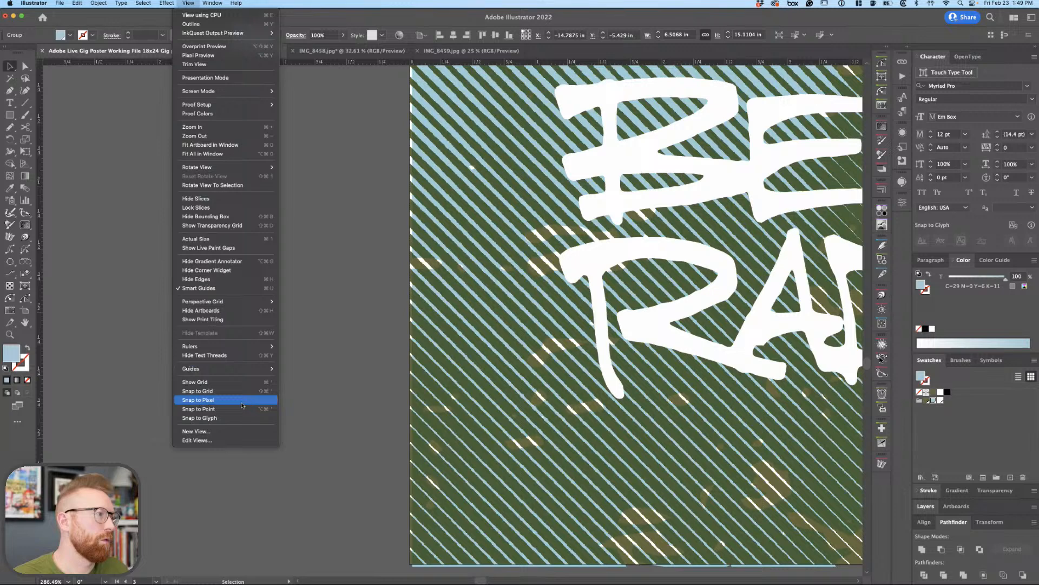
{"action": "left_click", "coordinate": [242, 405]}
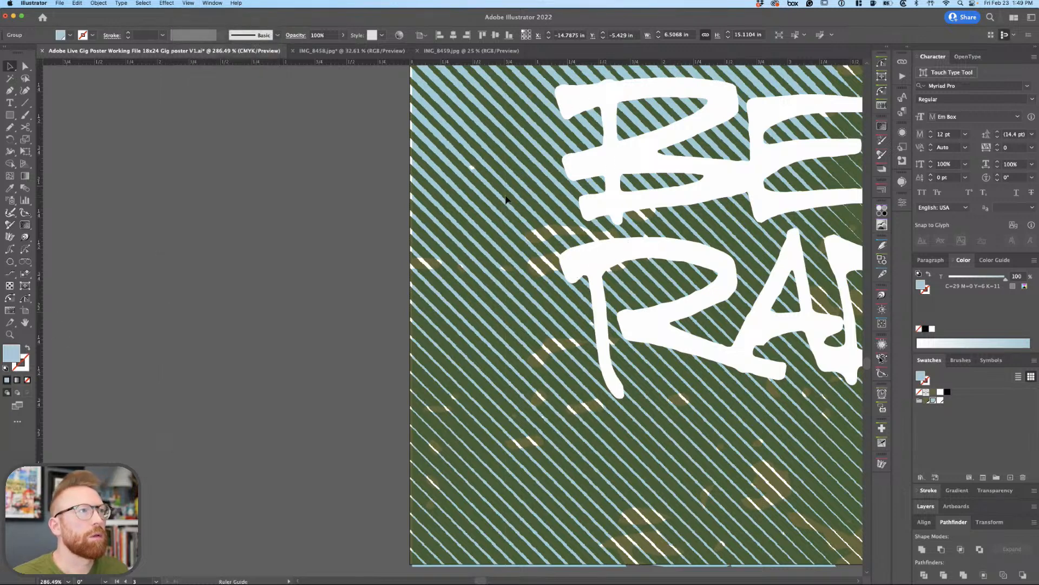
{"action": "scroll", "coordinate": [505, 200], "scroll_direction": "down", "scroll_amount": 3}
{"action": "scroll", "coordinate": [505, 199], "scroll_direction": "right", "scroll_amount": 1}
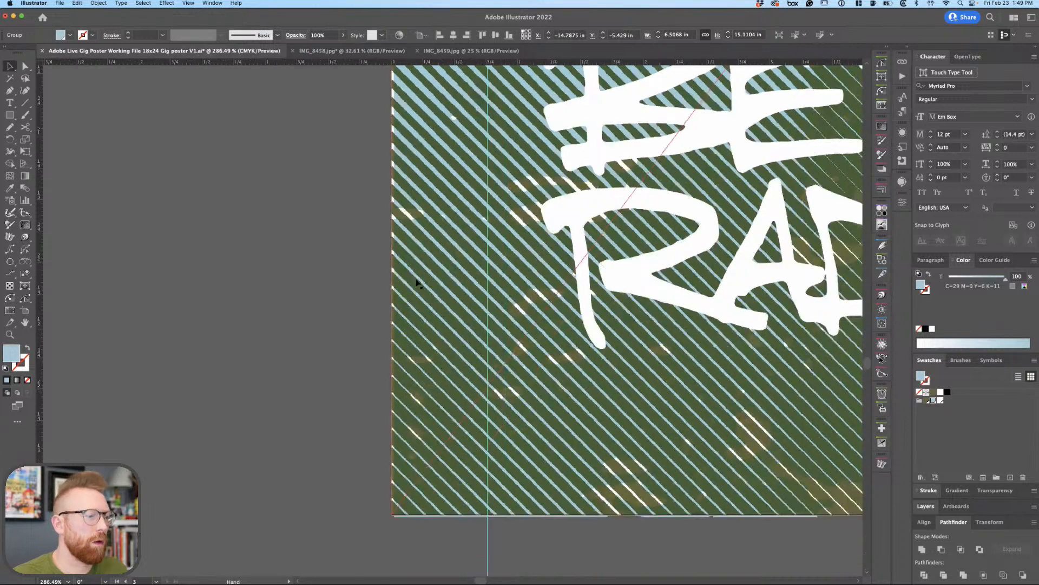
{"action": "key", "text": "super+h"}
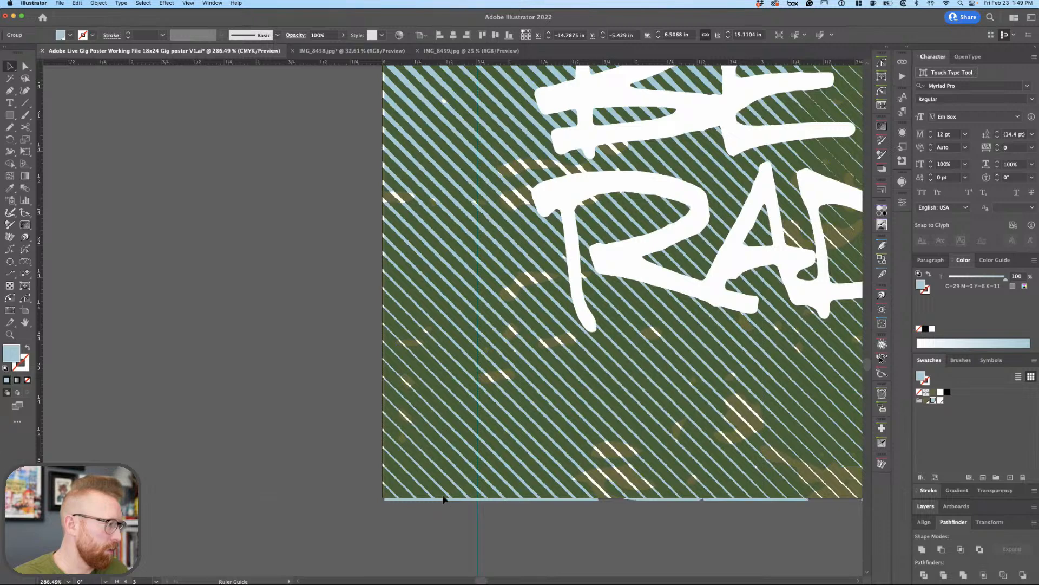
{"action": "key", "text": "super+h"}
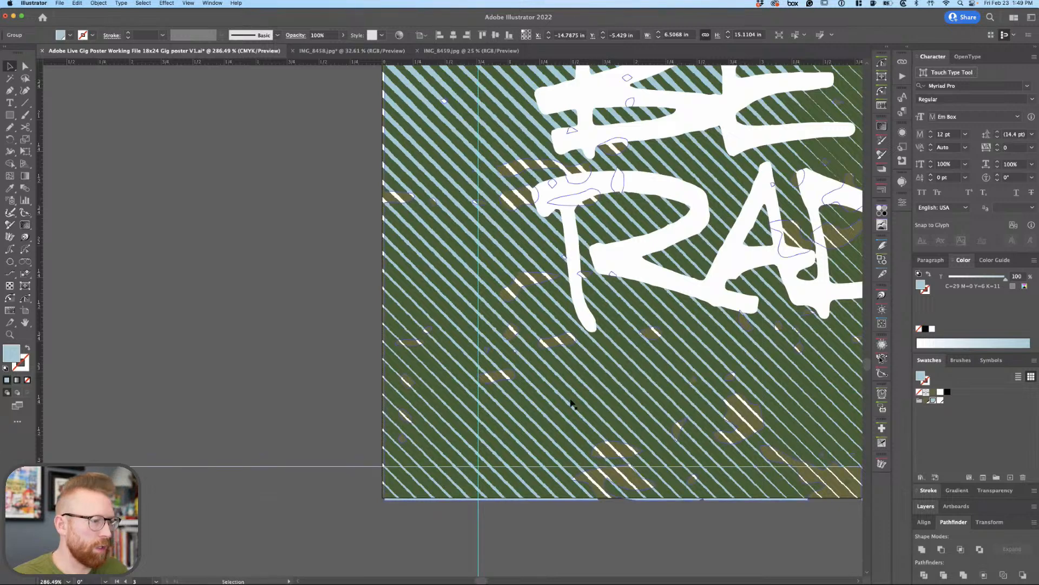
{"action": "key", "text": "super+h"}
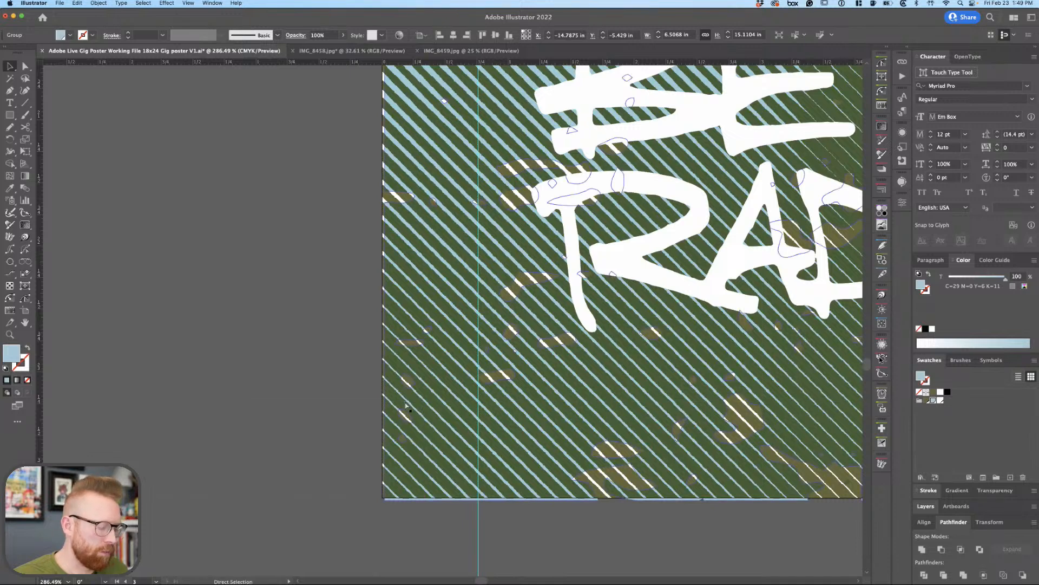
Draw a square of about 0.76 in from the poster's lower-left corner to the guide and place a horizontal guide along its top edge.
{"action": "key", "text": "m"}
{"action": "left_click_drag", "start_coordinate": [382, 497], "coordinate": [479, 403]}
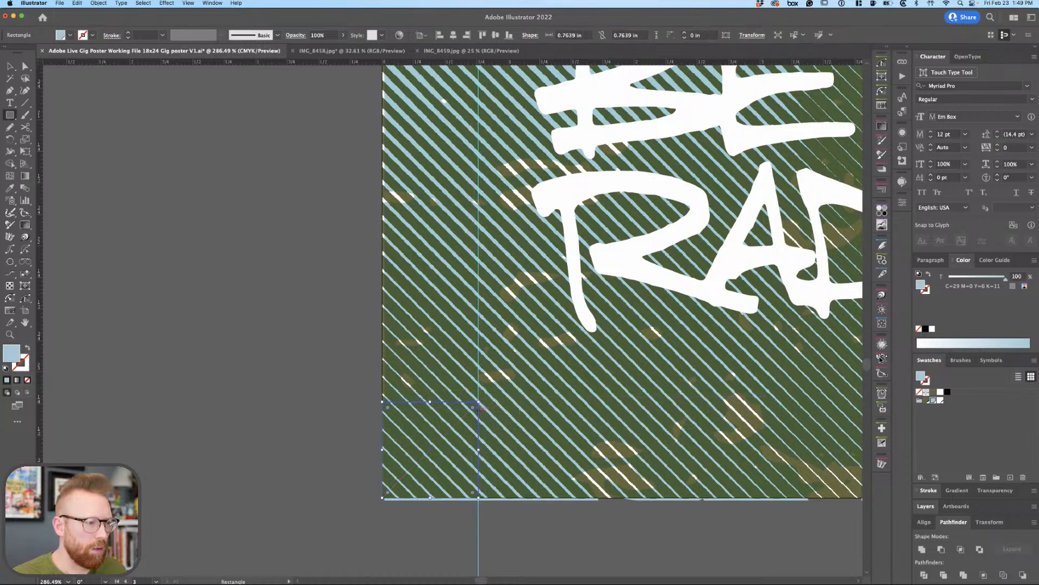
{"action": "left_click_drag", "start_coordinate": [340, 65], "coordinate": [345, 98]}
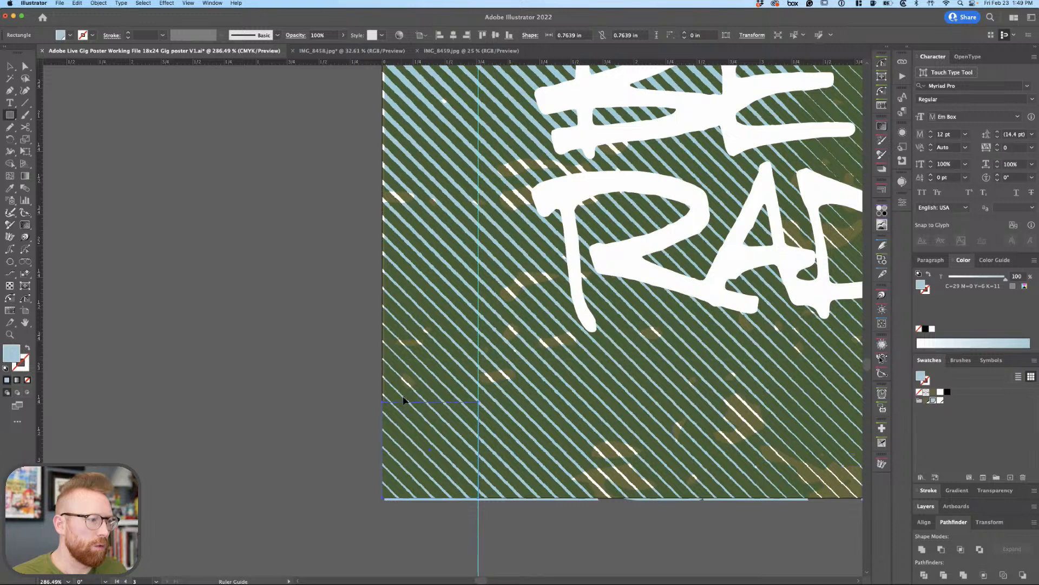
{"action": "left_click_drag", "start_coordinate": [403, 400], "coordinate": [402, 401]}
Transfer the margin square from the lower-left corner to the first poster's upper-right corner, flush with both artboard edges.
{"action": "key", "text": "v"}
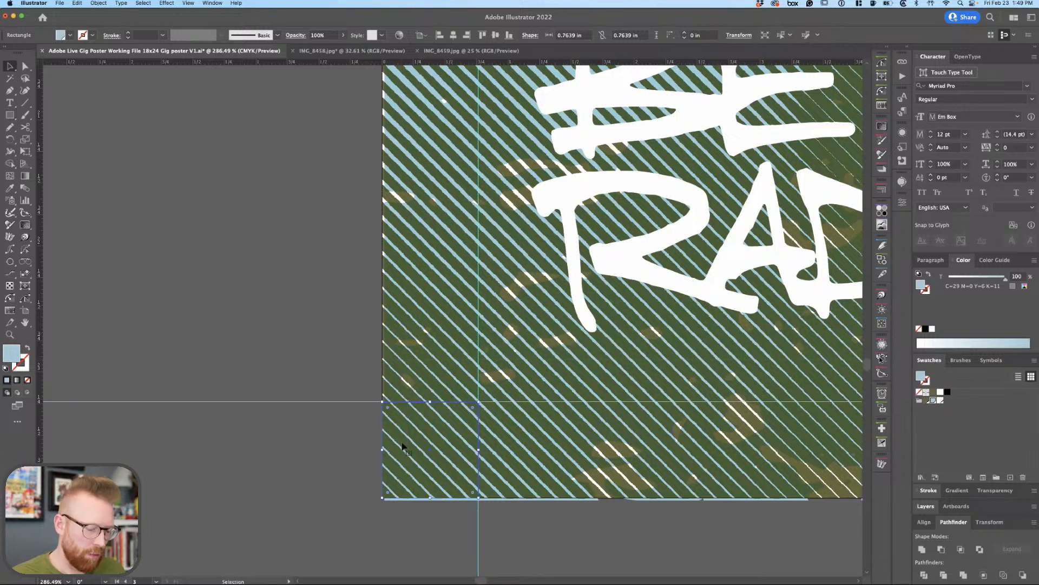
{"action": "key", "text": "Delete"}
{"action": "key", "text": "a"}
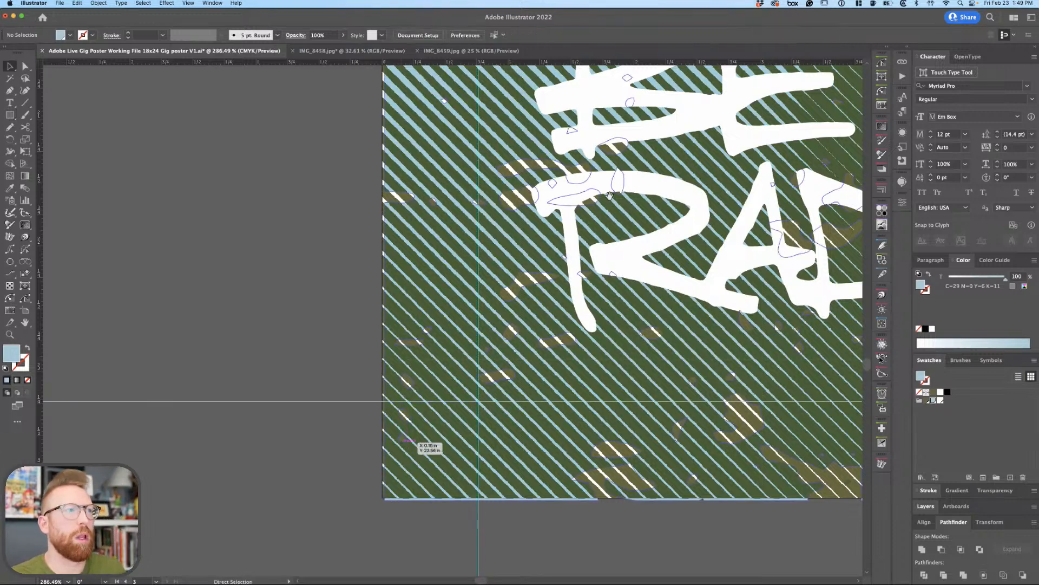
{"action": "left_click", "coordinate": [471, 328]}
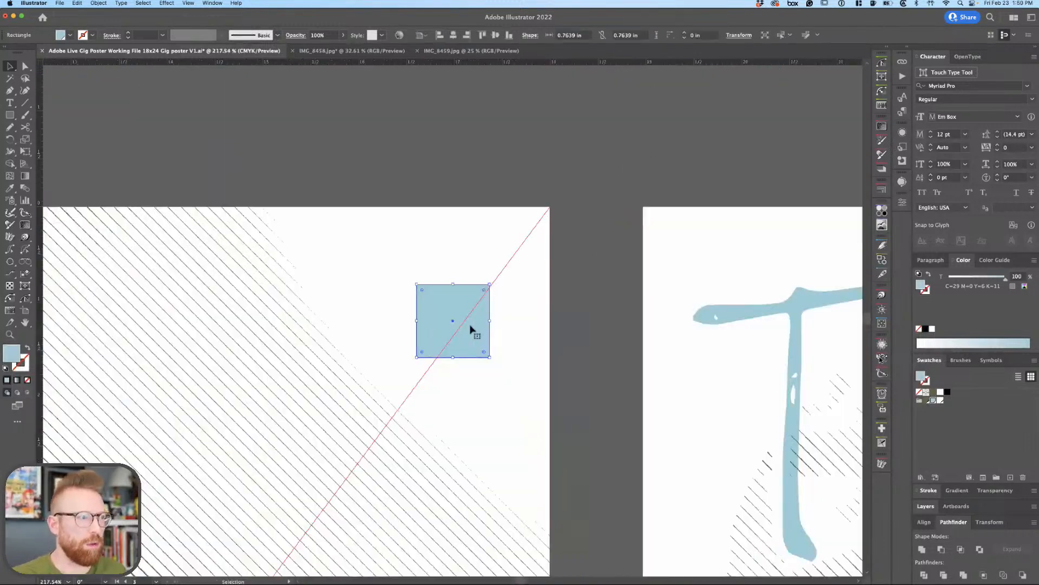
{"action": "left_click_drag", "start_coordinate": [471, 329], "coordinate": [536, 276]}
{"action": "scroll", "coordinate": [463, 290], "scroll_direction": "up", "scroll_amount": 5}
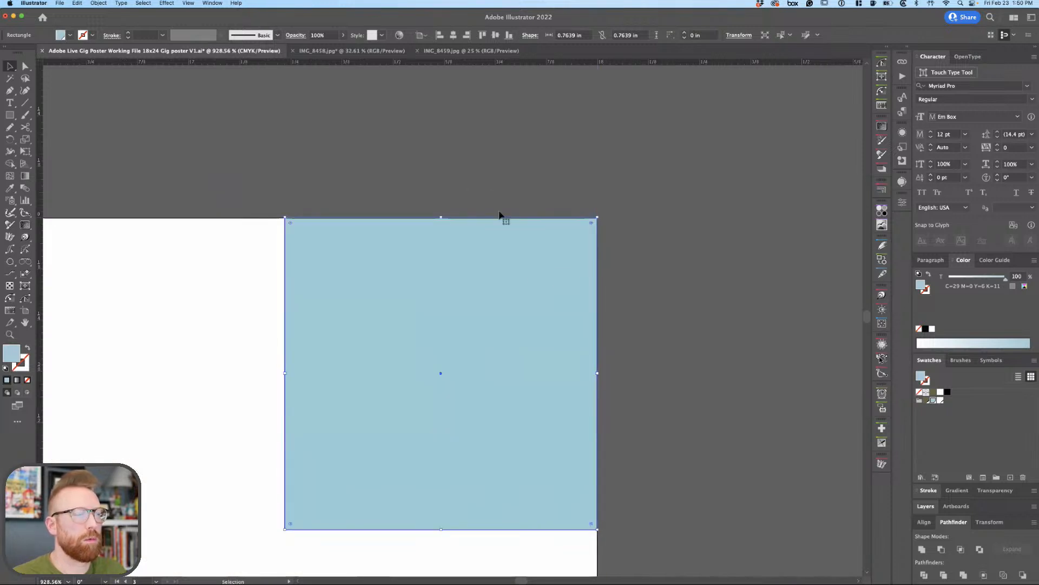
Turn off Snap to Pixel and place a horizontal and a vertical guide along the corner square's lower and left edges.
{"action": "left_click", "coordinate": [195, 4]}
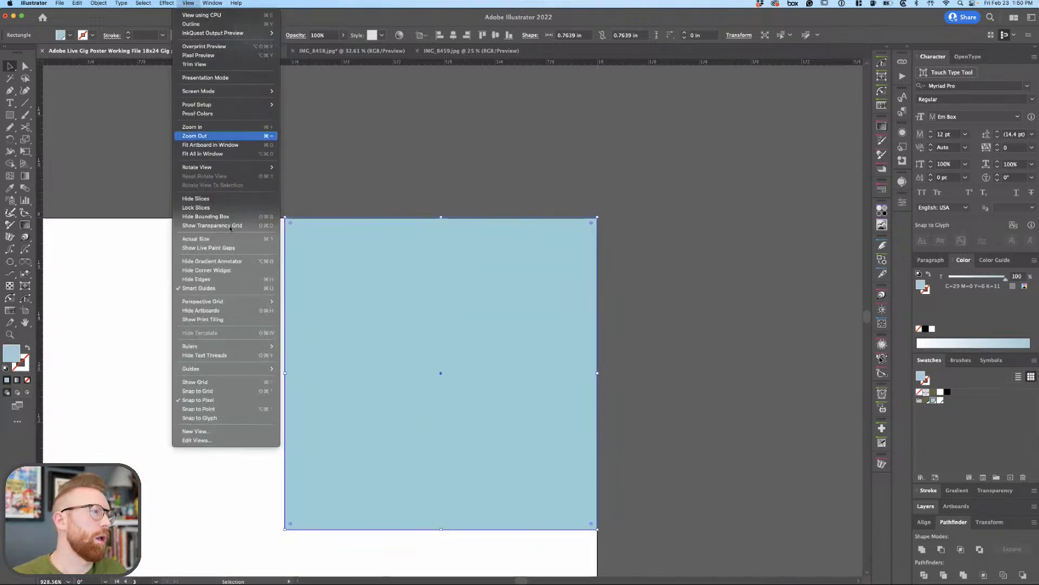
{"action": "left_click", "coordinate": [250, 400]}
{"action": "left_click_drag", "start_coordinate": [523, 288], "coordinate": [524, 285]}
{"action": "scroll", "coordinate": [383, 79], "scroll_direction": "down", "scroll_amount": 1}
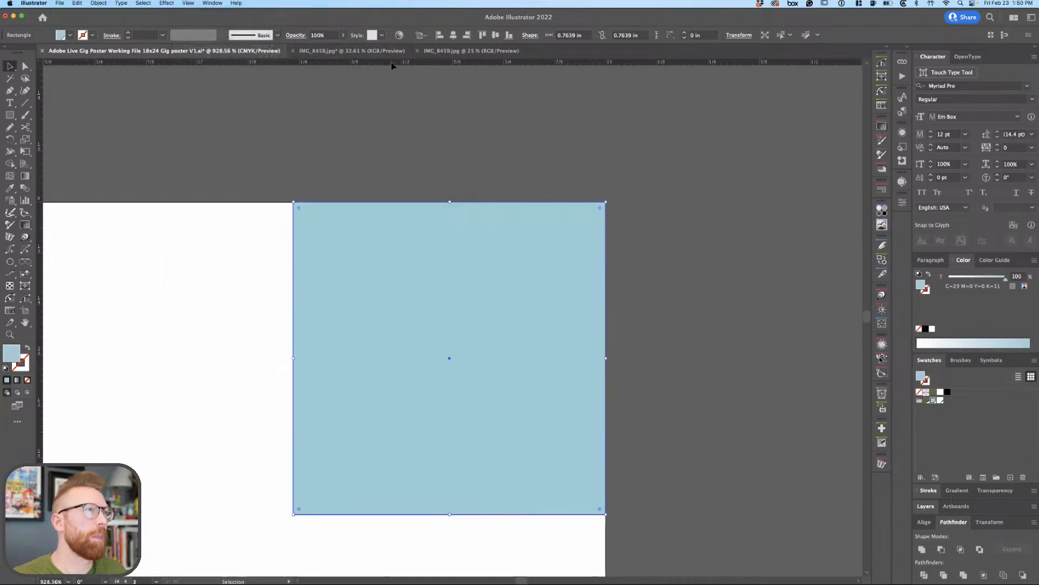
{"action": "left_click_drag", "start_coordinate": [395, 62], "coordinate": [403, 514]}
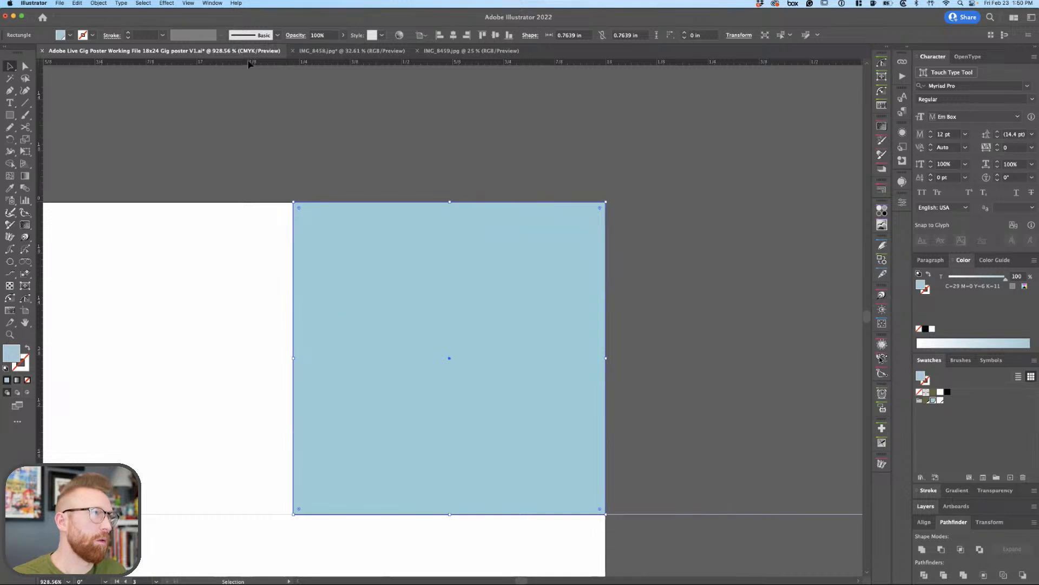
{"action": "left_click_drag", "start_coordinate": [41, 187], "coordinate": [42, 189]}
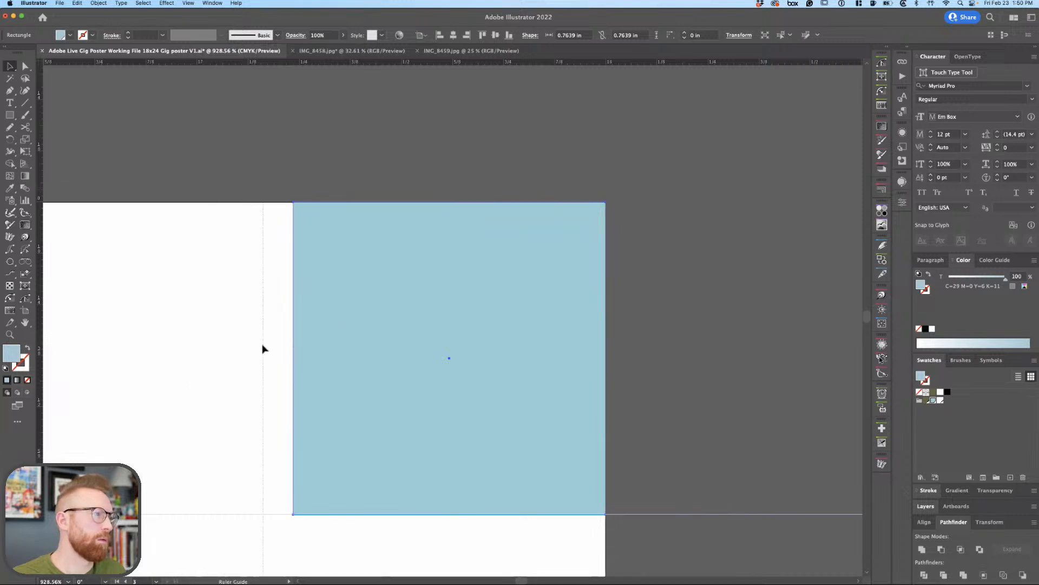
{"action": "left_click_drag", "start_coordinate": [263, 349], "coordinate": [293, 345]}
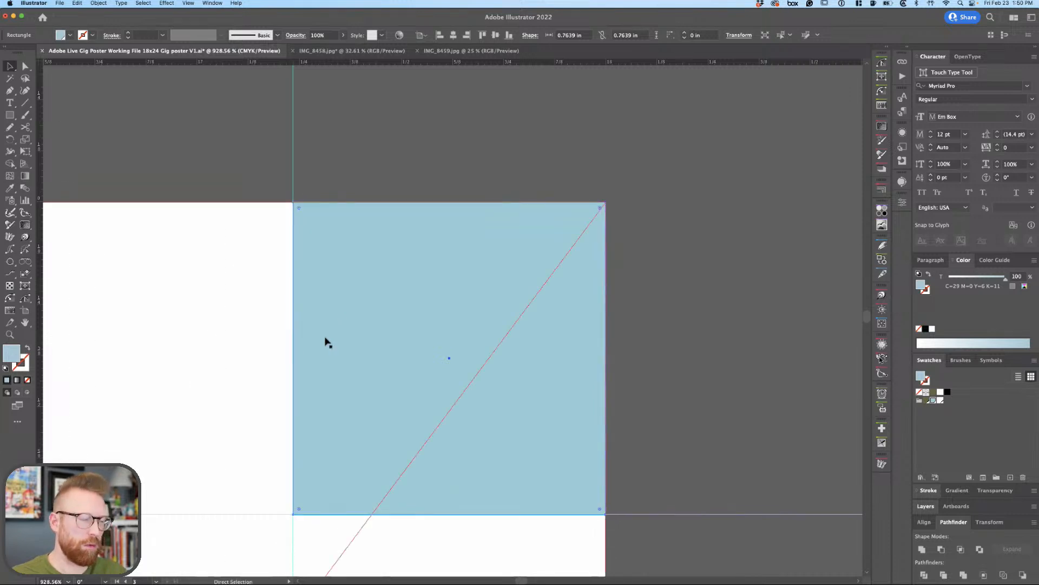
Resize the corner square to fill the area inside the four guides, about 16.46 by 22.47 in, and color it with the white palette square.
{"action": "key", "text": "super+0"}
{"action": "scroll", "coordinate": [212, 399], "scroll_direction": "down", "scroll_amount": 3}
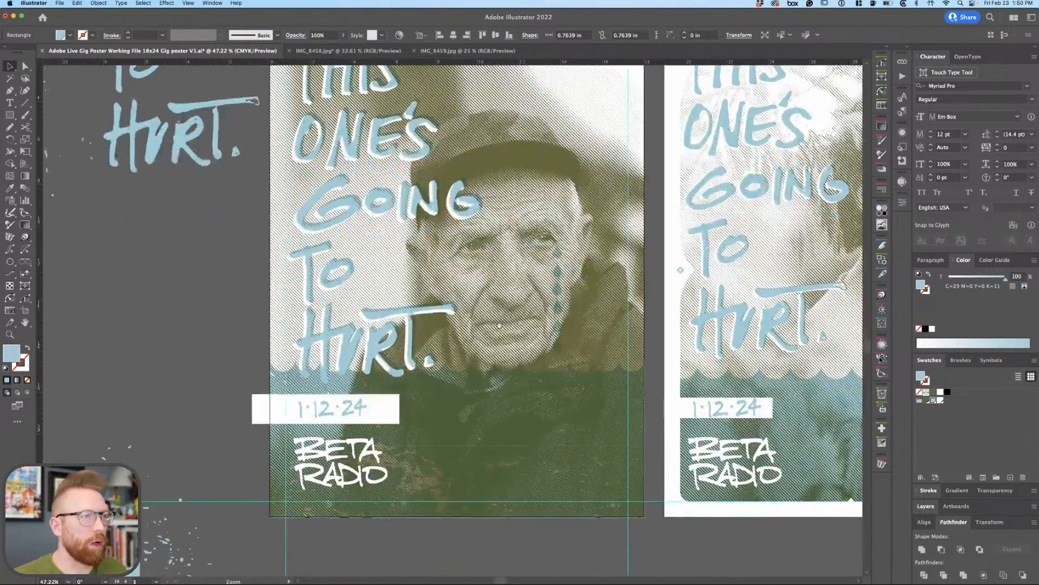
{"action": "key", "text": "super+minus"}
{"action": "scroll", "coordinate": [598, 185], "scroll_direction": "right", "scroll_amount": 3}
{"action": "scroll", "coordinate": [598, 185], "scroll_direction": "up", "scroll_amount": 2}
{"action": "scroll", "coordinate": [598, 185], "scroll_direction": "right", "scroll_amount": 2}
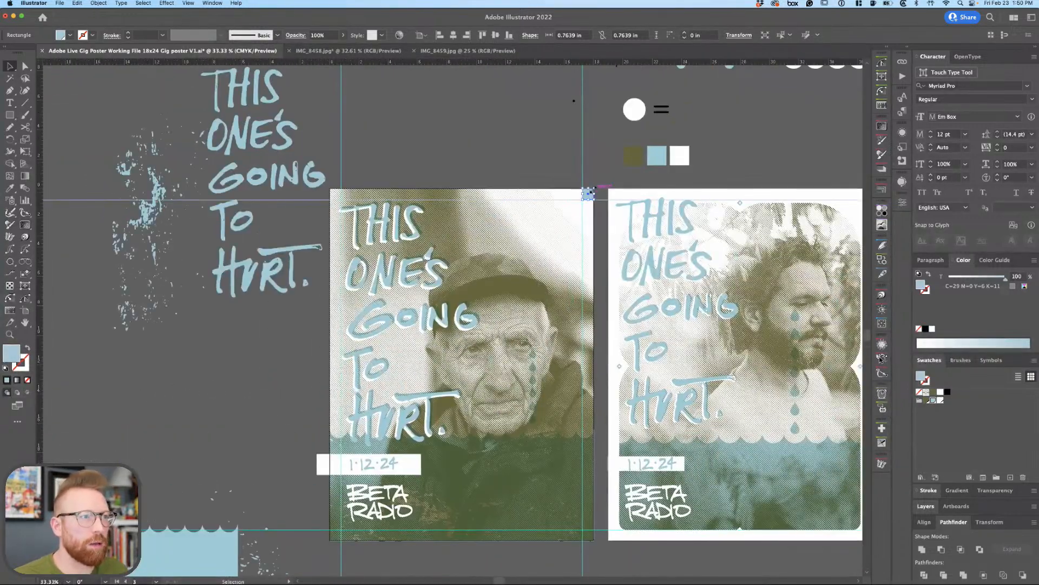
{"action": "left_click_drag", "start_coordinate": [583, 200], "coordinate": [341, 533]}
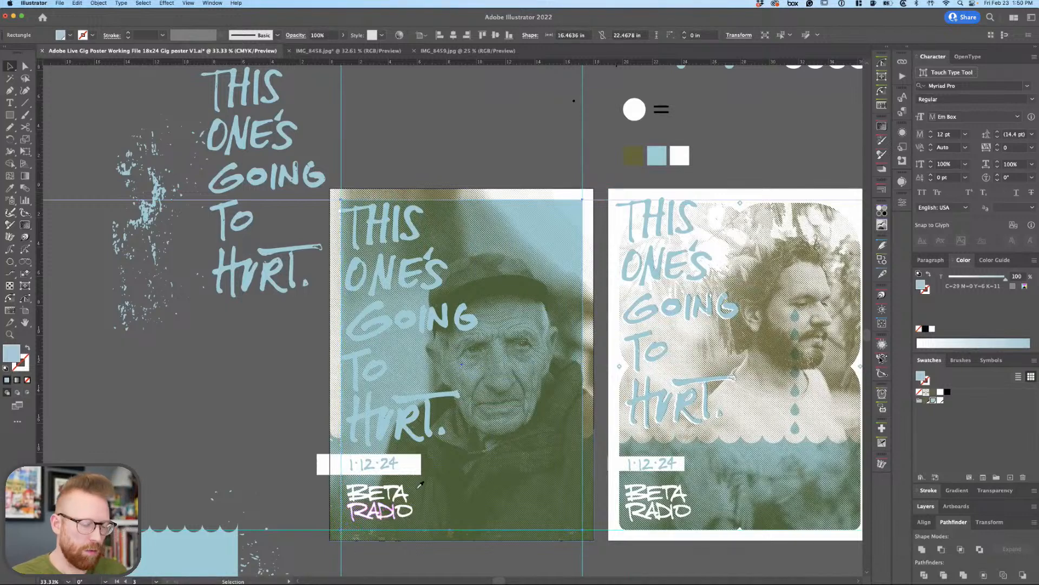
{"action": "key", "text": "i"}
{"action": "left_click", "coordinate": [677, 160]}
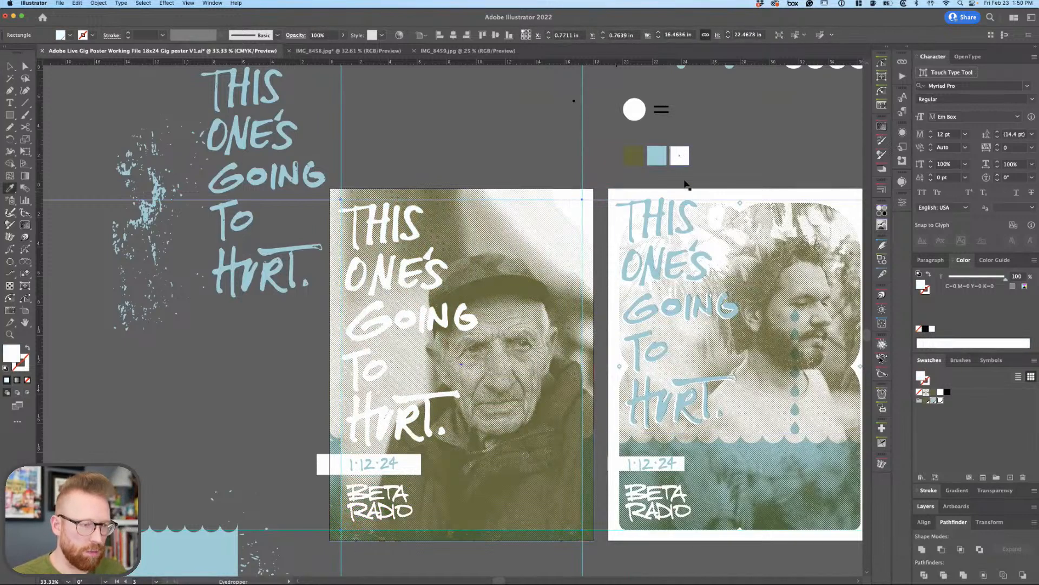
Move the white rectangle to the Image layer and hide Layer 1, Layer 5 and Layer 4.
{"action": "key", "text": "v"}
{"action": "left_click", "coordinate": [926, 506]}
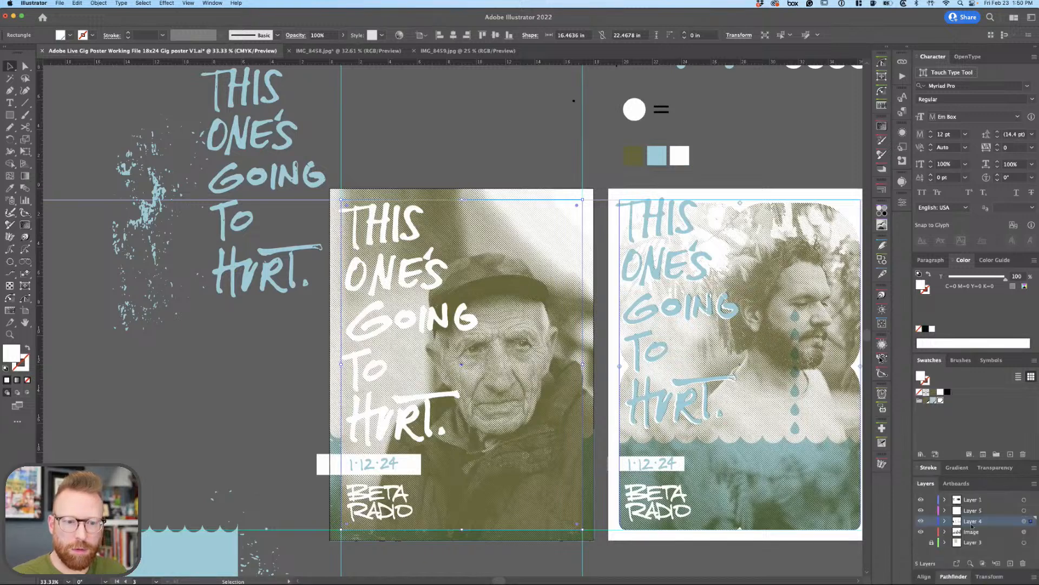
{"action": "left_click_drag", "start_coordinate": [1030, 536], "coordinate": [1030, 533]}
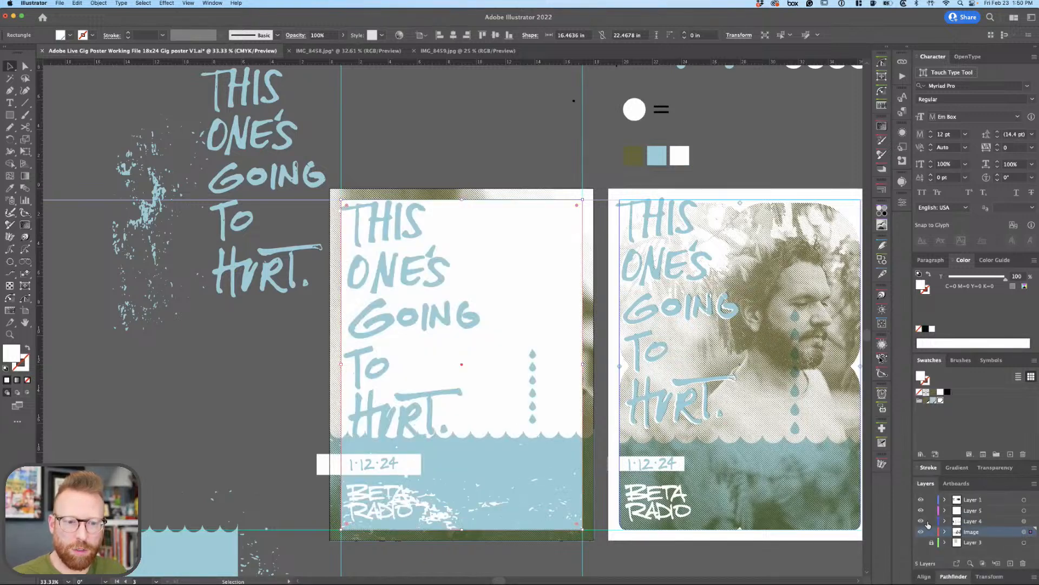
{"action": "left_click_drag", "start_coordinate": [921, 507], "coordinate": [924, 517]}
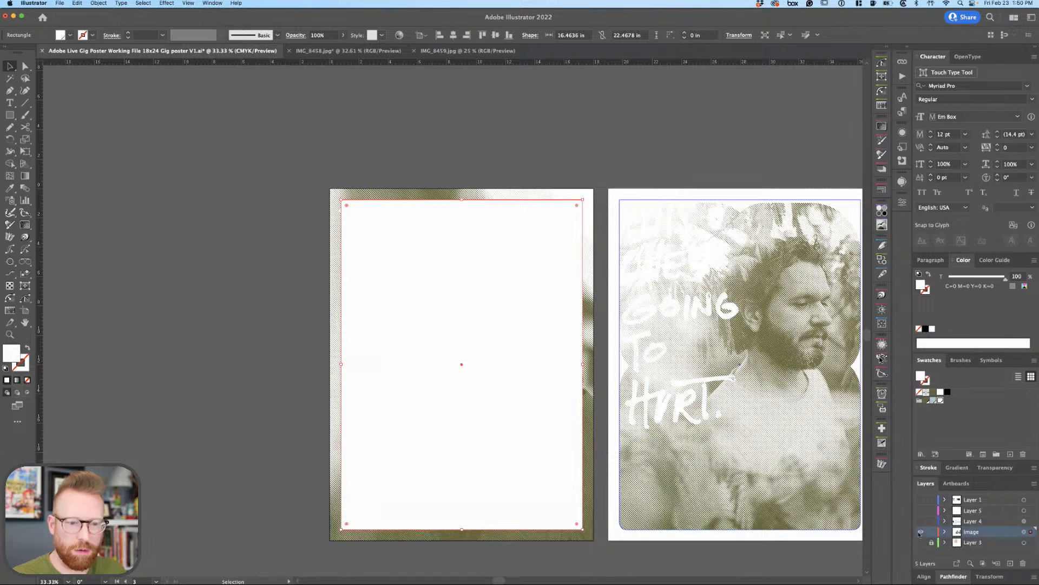
{"action": "left_click", "coordinate": [920, 533]}
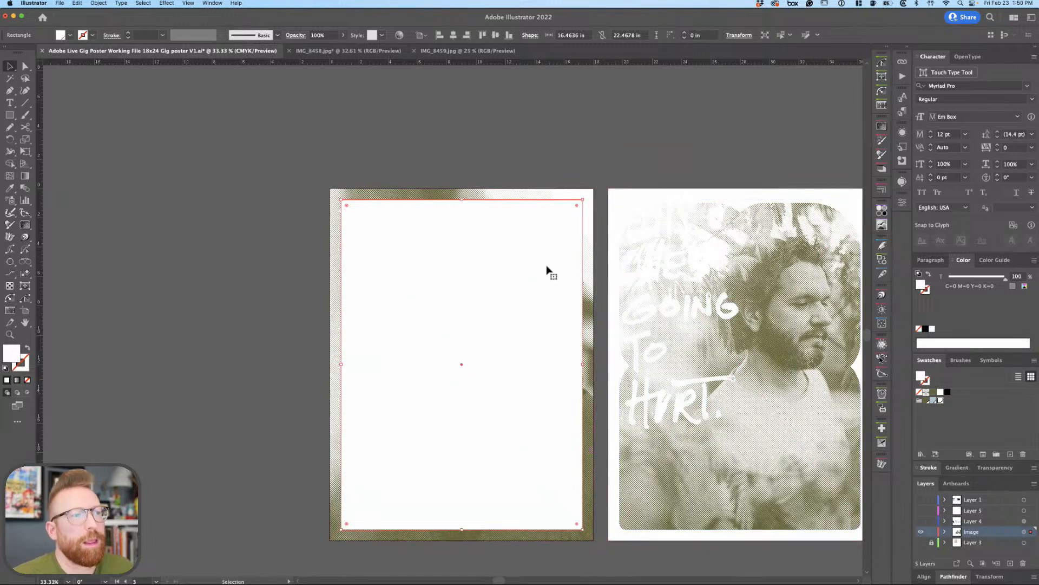
Mask the old man's photo with the white rectangle using a clipping mask.
{"action": "left_click_drag", "start_coordinate": [475, 216], "coordinate": [470, 212]}
{"action": "scroll", "coordinate": [470, 212], "scroll_direction": "right", "scroll_amount": 3}
{"action": "scroll", "coordinate": [470, 212], "scroll_direction": "down", "scroll_amount": 1}
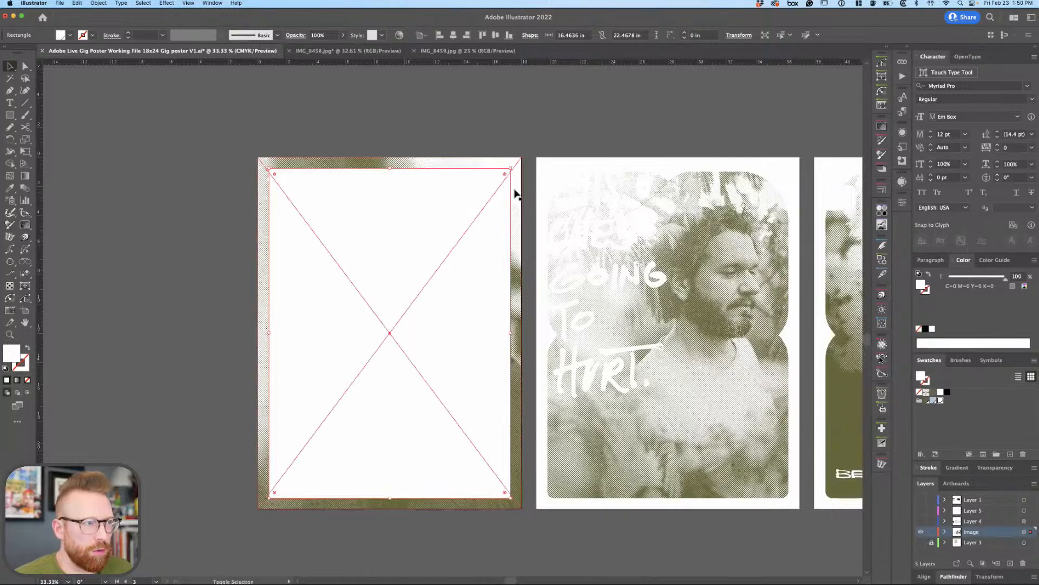
{"action": "left_click", "coordinate": [515, 193], "text": "shift"}
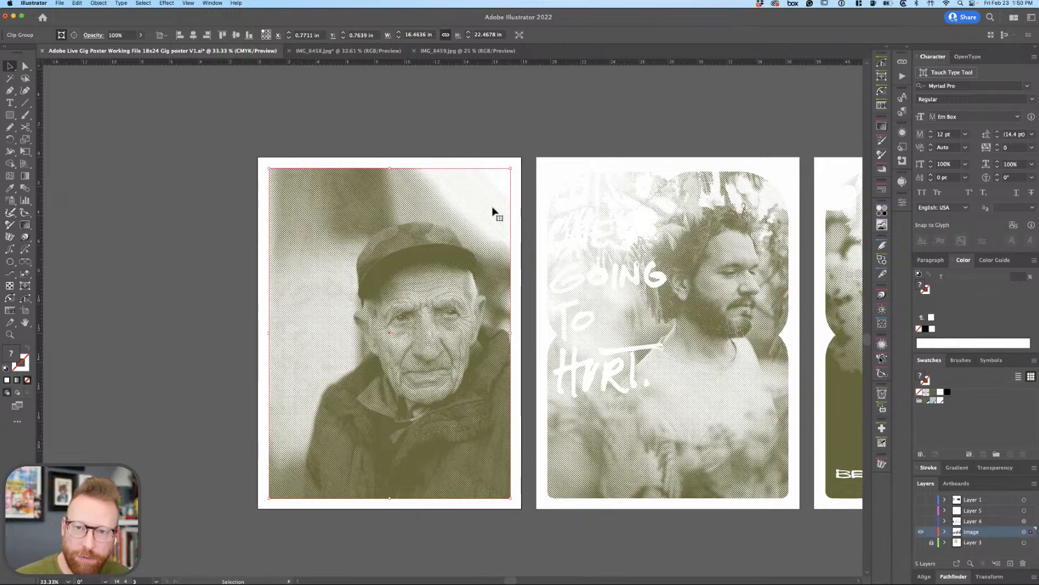
Release the clipping mask that joins the white rectangle and the old man's photo.
{"action": "scroll", "coordinate": [568, 343], "scroll_direction": "right", "scroll_amount": 3}
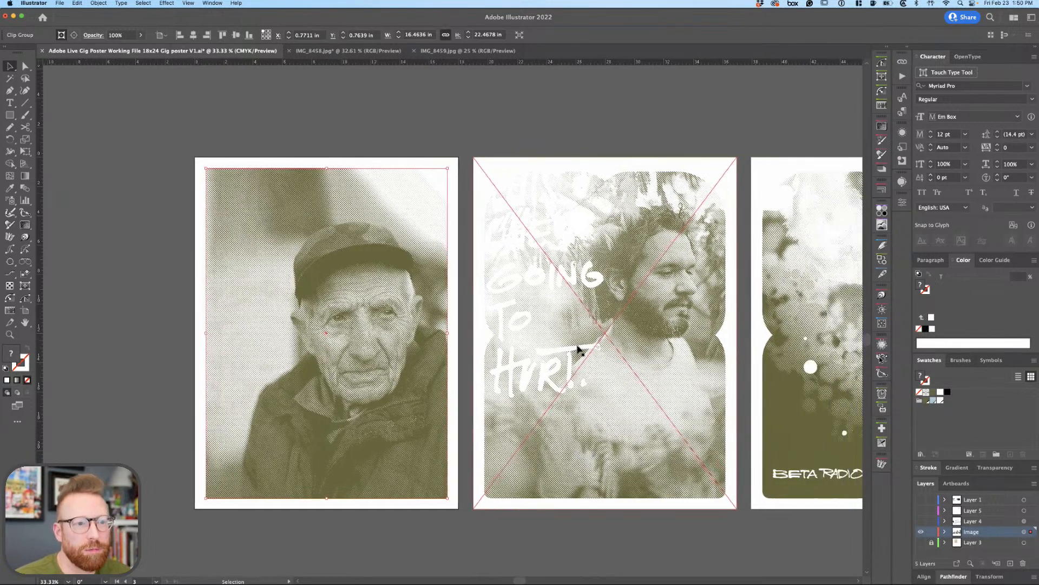
{"action": "scroll", "coordinate": [644, 352], "scroll_direction": "right", "scroll_amount": 7}
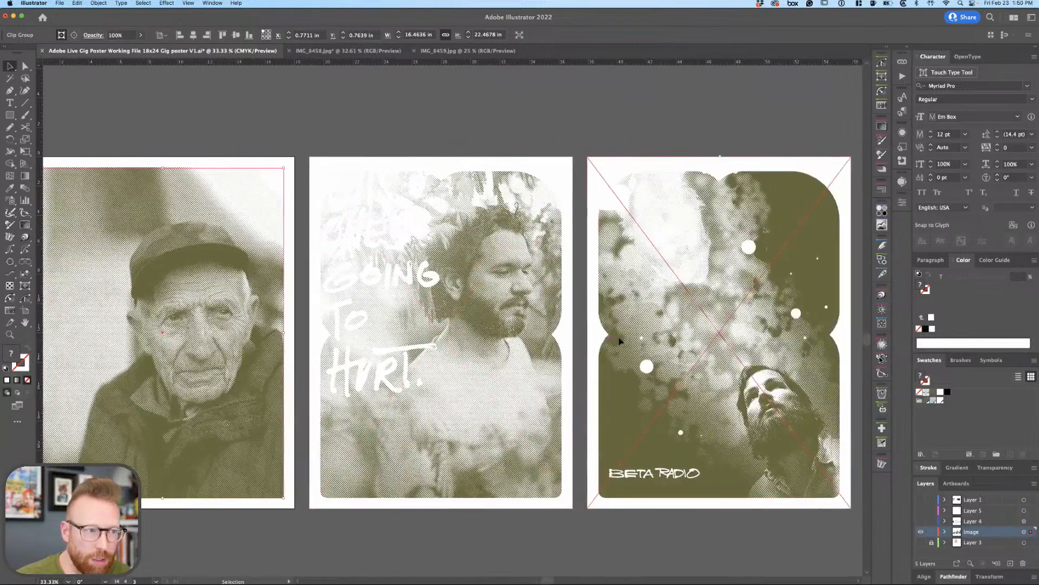
{"action": "key", "text": "super+alt+7"}
{"action": "scroll", "coordinate": [358, 277], "scroll_direction": "left", "scroll_amount": 2}
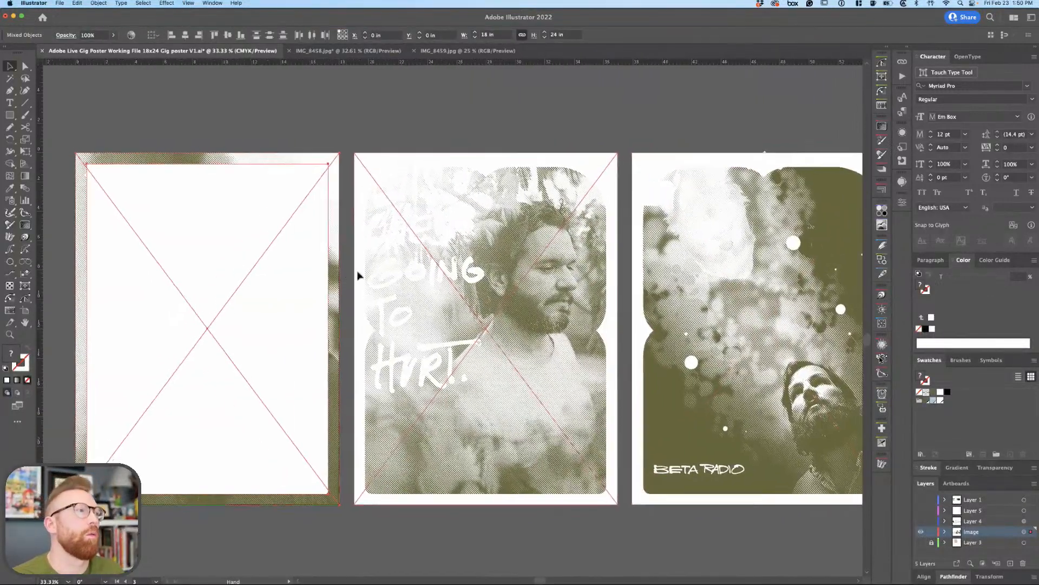
{"action": "scroll", "coordinate": [358, 277], "scroll_direction": "left", "scroll_amount": 1}
Draw a white square about 1.72 in wide, rotate it into a diamond, and place one on each side edge of the white rectangle.
{"action": "left_click", "coordinate": [355, 330]}
{"action": "key", "text": "m"}
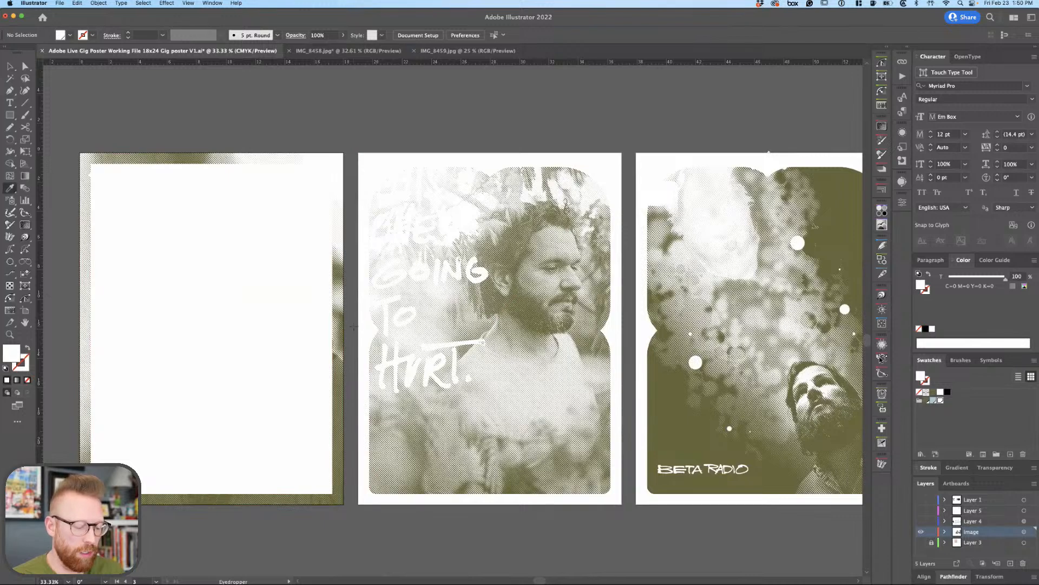
{"action": "mouse_move", "coordinate": [316, 310]}
{"action": "left_mouse_down"}
{"action": "mouse_move", "coordinate": [340, 333]}
{"action": "mouse_move", "coordinate": [371, 313]}
{"action": "mouse_move", "coordinate": [340, 329]}
{"action": "mouse_move", "coordinate": [94, 335]}
{"action": "left_mouse_up"}
{"action": "key", "text": "r"}
{"action": "key", "text": "v"}
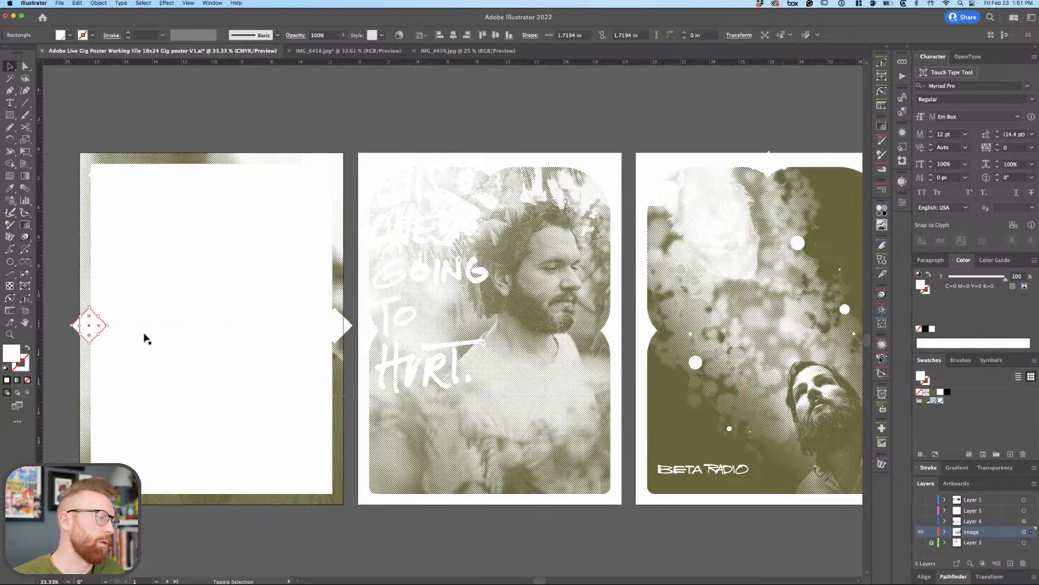
{"action": "left_click", "coordinate": [297, 320]}
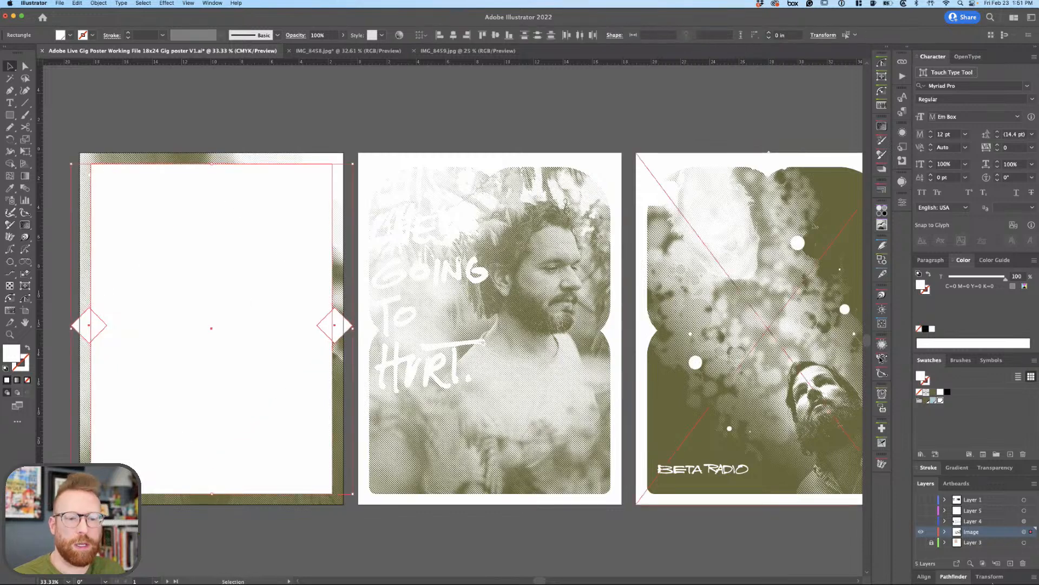
{"action": "left_click", "coordinate": [921, 577]}
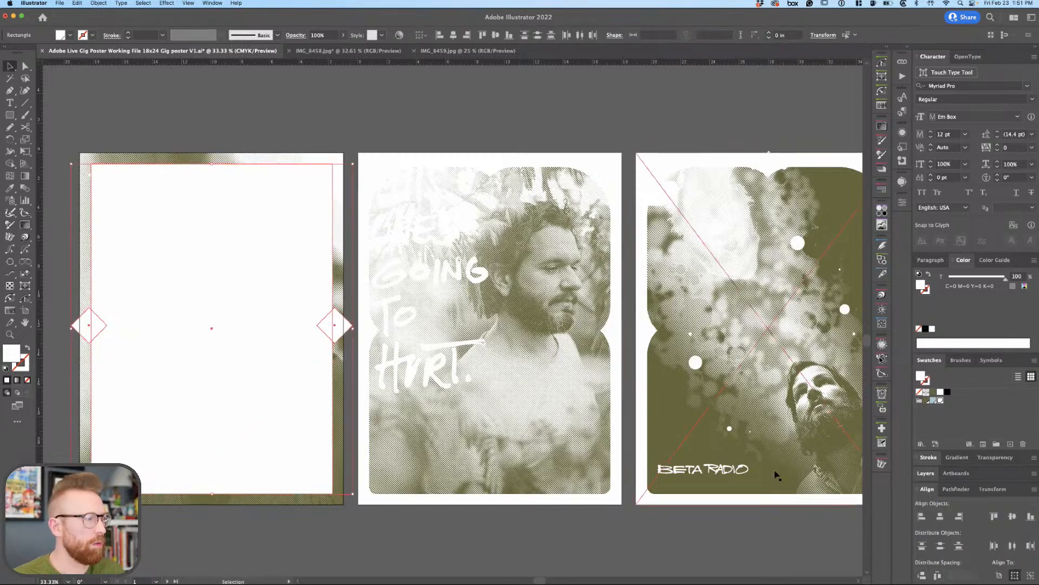
{"action": "left_click", "coordinate": [278, 119]}
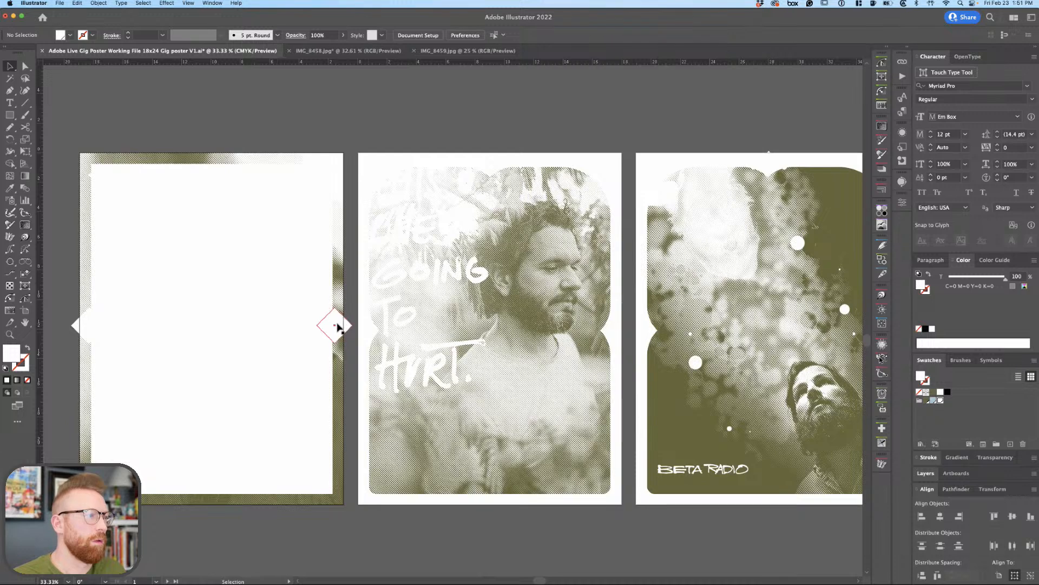
Copy the right-hand diamond onto the middle of the white rectangle's top edge.
{"action": "left_click_drag", "start_coordinate": [335, 326], "coordinate": [216, 164]}
{"action": "left_click", "coordinate": [259, 198], "text": "shift"}
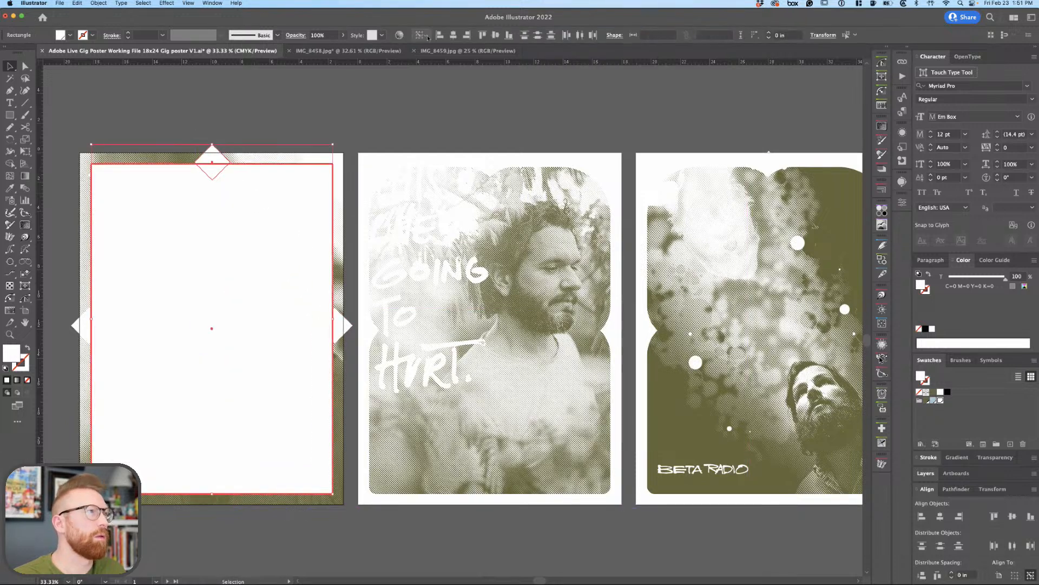
{"action": "left_click", "coordinate": [257, 158]}
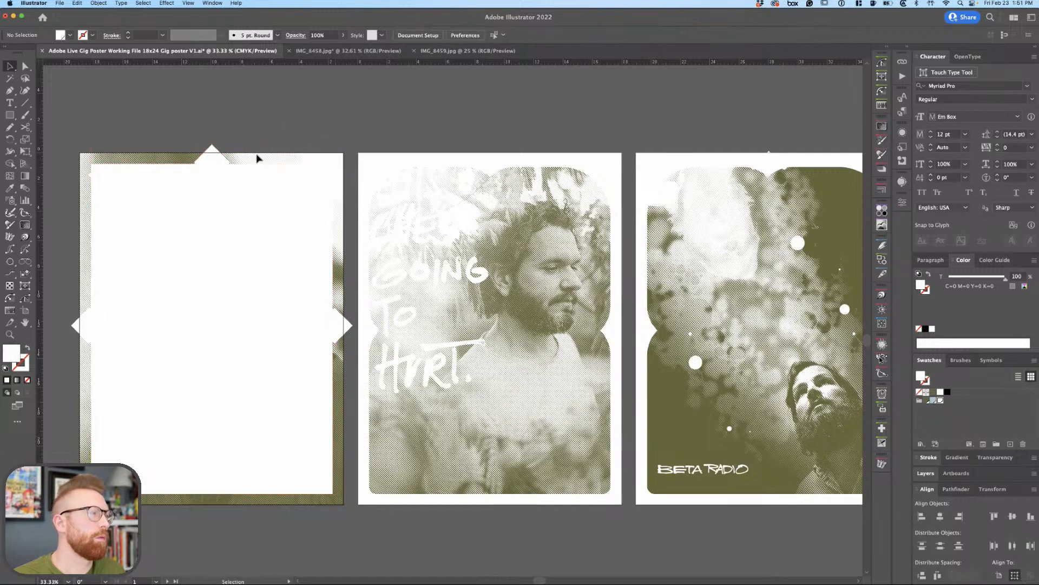
{"action": "scroll", "coordinate": [269, 192], "scroll_direction": "left", "scroll_amount": 5}
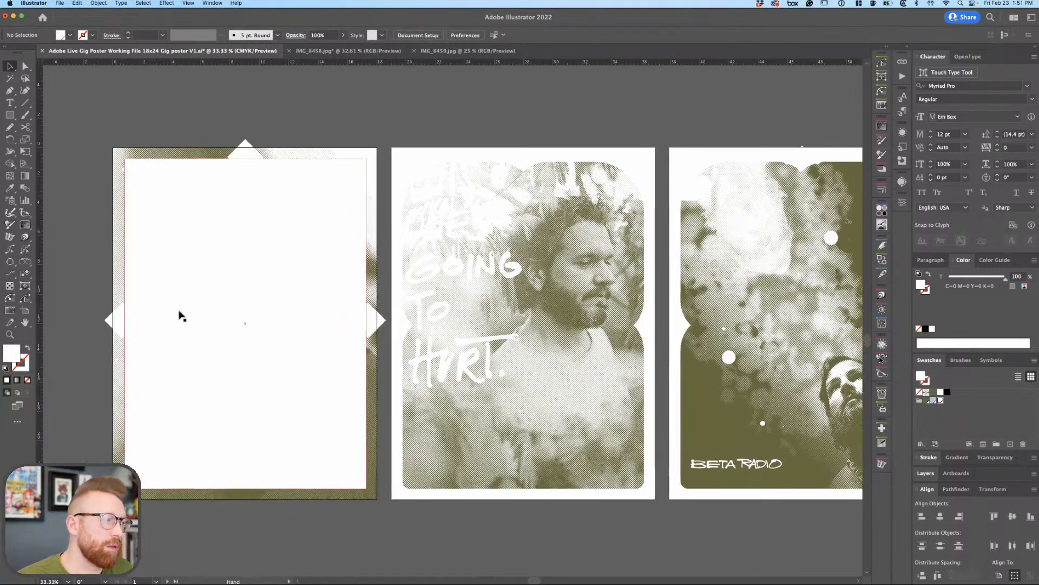
Try to center the top diamond horizontally with the white rectangle after shifting it along the top edge.
{"action": "left_click_drag", "start_coordinate": [289, 138], "coordinate": [369, 138]}
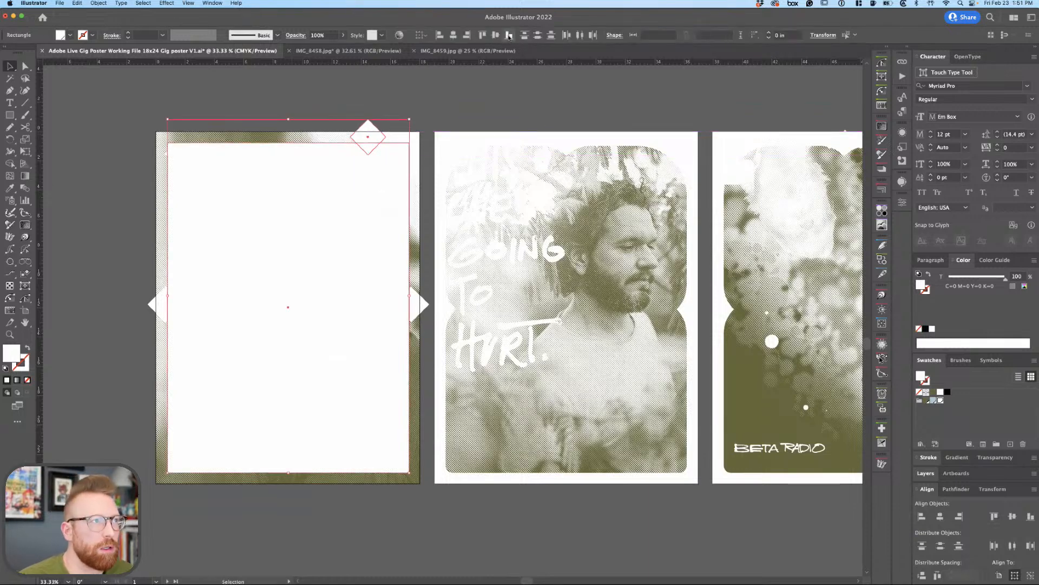
{"action": "left_click", "coordinate": [453, 35]}
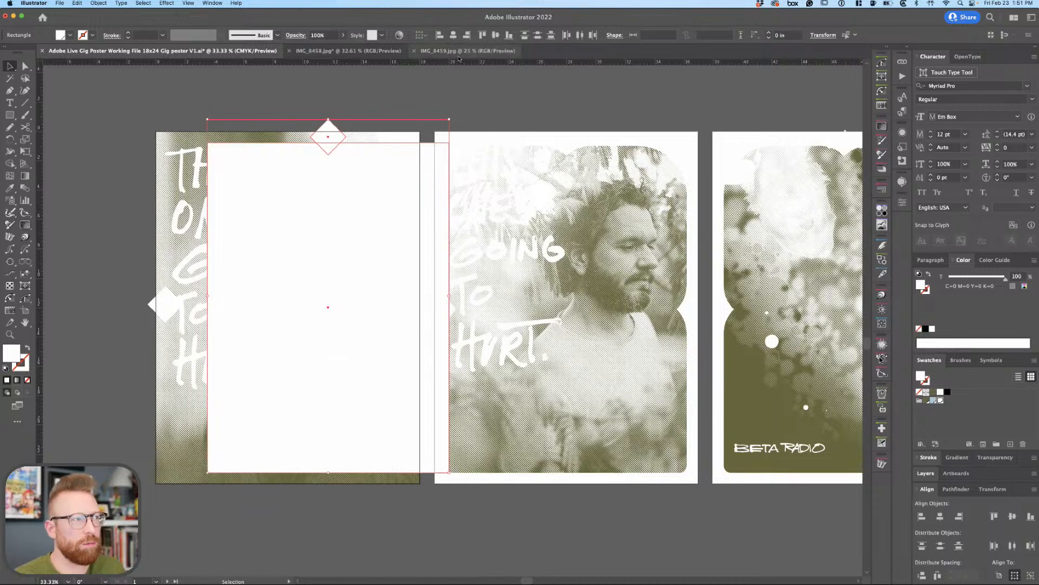
{"action": "key", "text": "super+z"}
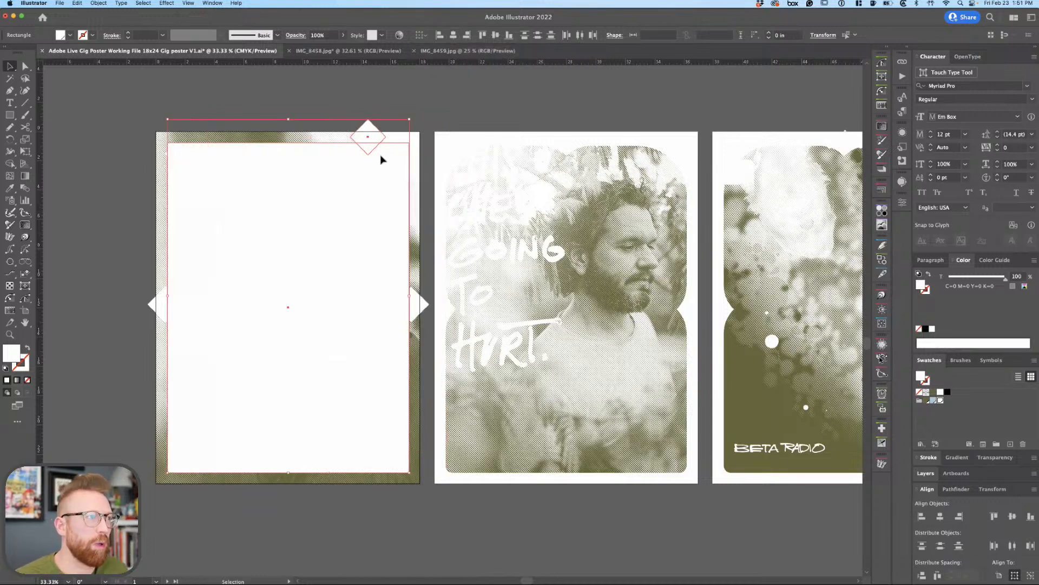
Center the top diamond horizontally on the white rectangle, using the rectangle as key object, and move the diamond slightly down.
{"action": "left_click", "coordinate": [366, 181]}
{"action": "left_click", "coordinate": [371, 127]}
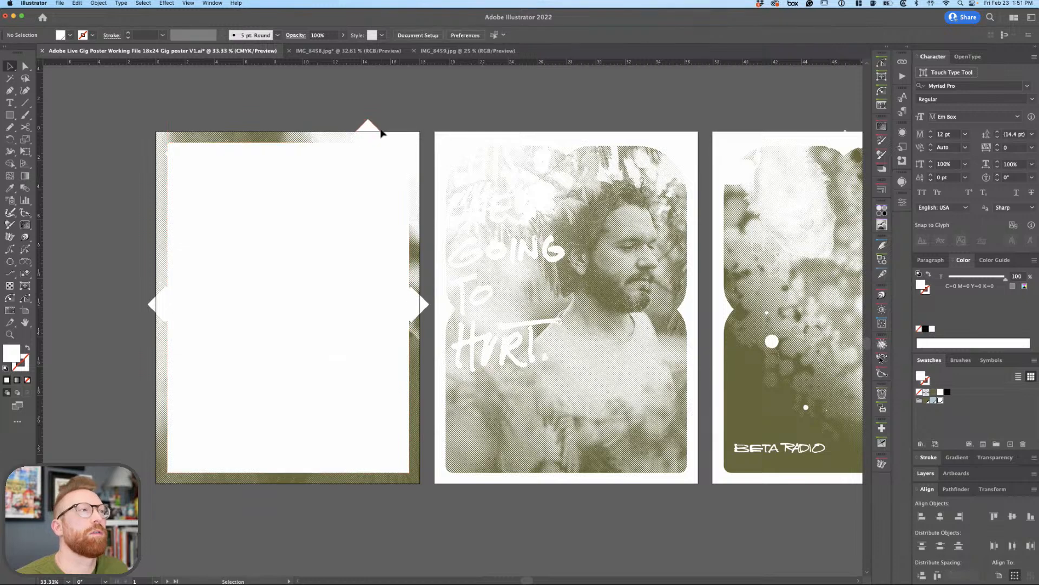
{"action": "left_click", "coordinate": [376, 162]}
{"action": "left_click", "coordinate": [371, 130], "text": "shift"}
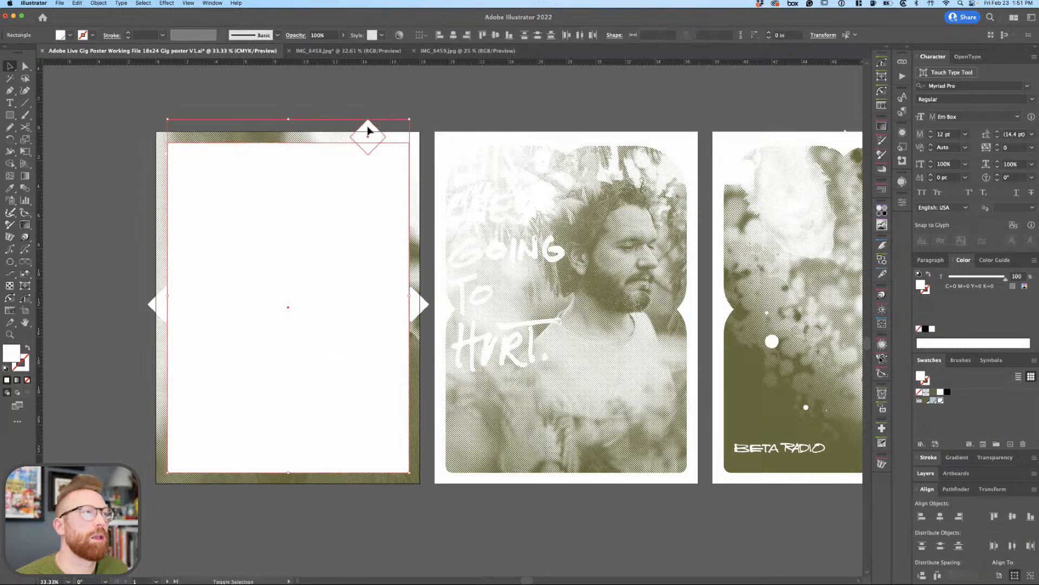
{"action": "left_click", "coordinate": [373, 171]}
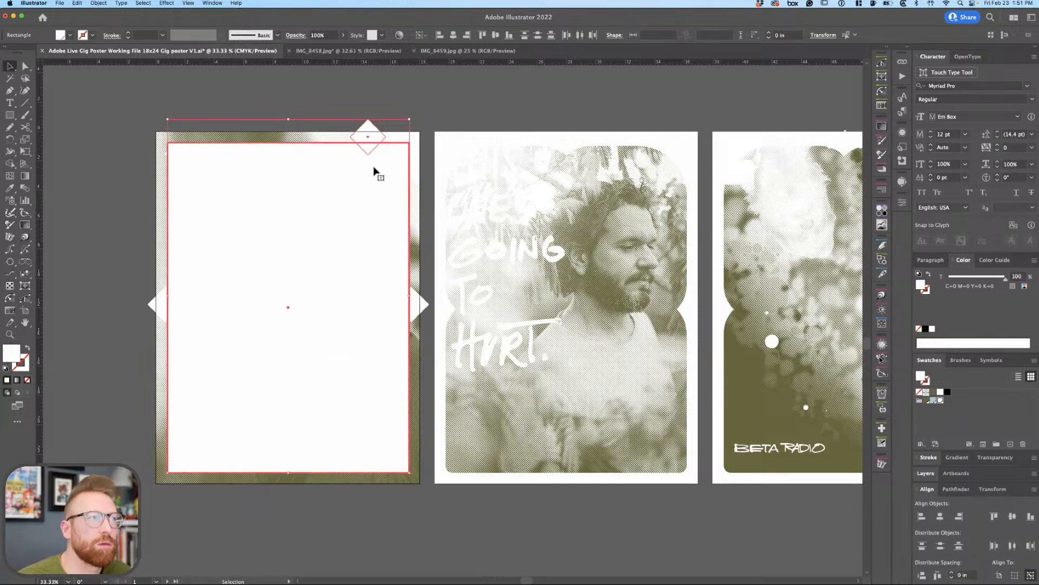
{"action": "left_click", "coordinate": [453, 35]}
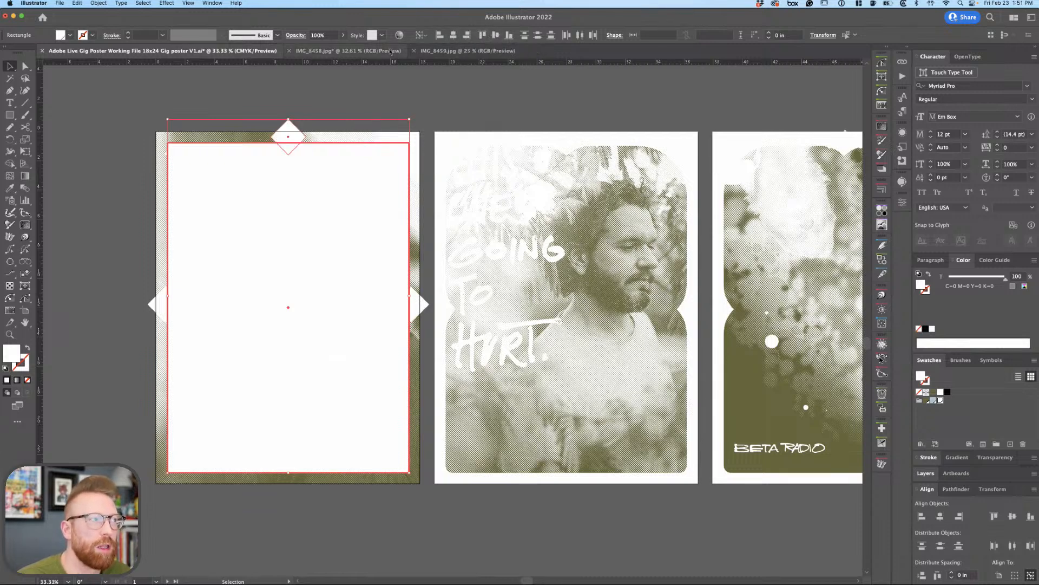
{"action": "left_click", "coordinate": [352, 103]}
{"action": "left_click_drag", "start_coordinate": [303, 132], "coordinate": [289, 139]}
Combine the three diamonds into one shape and subtract it from the white rectangle with Pathfinder Minus Front.
{"action": "left_click", "coordinate": [163, 304], "text": "shift"}
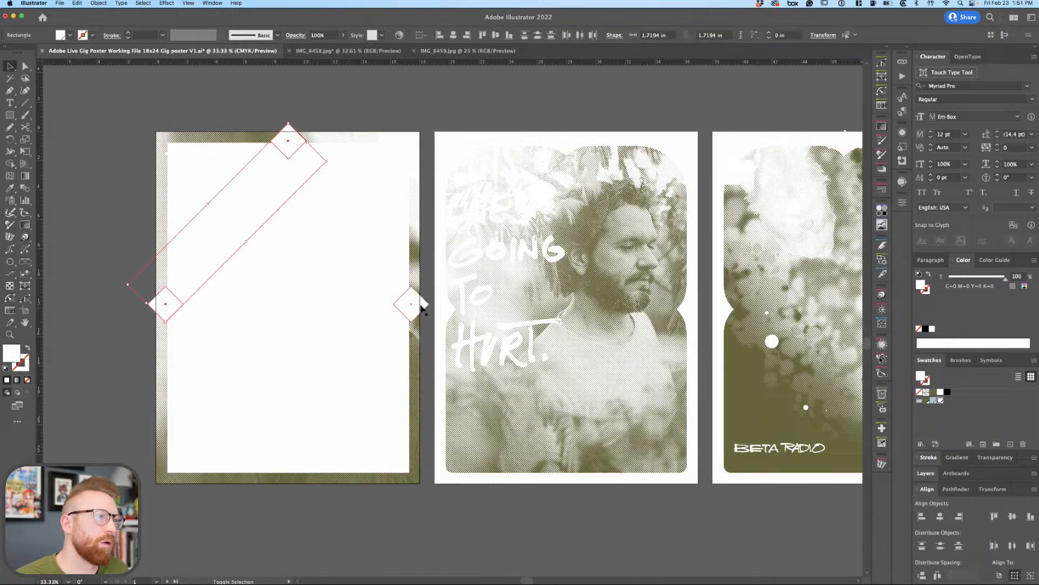
{"action": "left_click", "coordinate": [412, 305], "text": "shift"}
{"action": "left_click", "coordinate": [954, 489]}
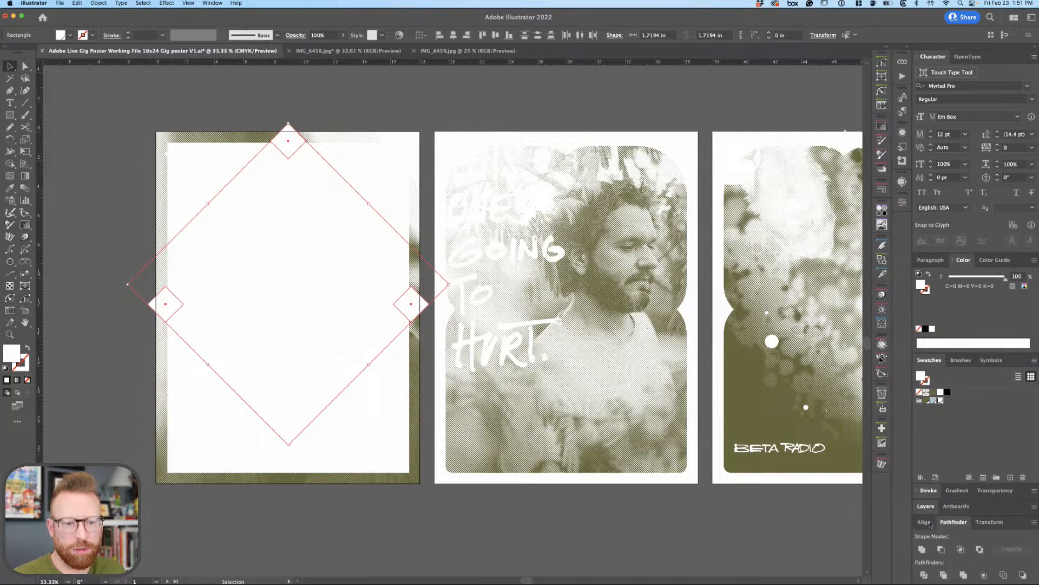
{"action": "left_click", "coordinate": [922, 550]}
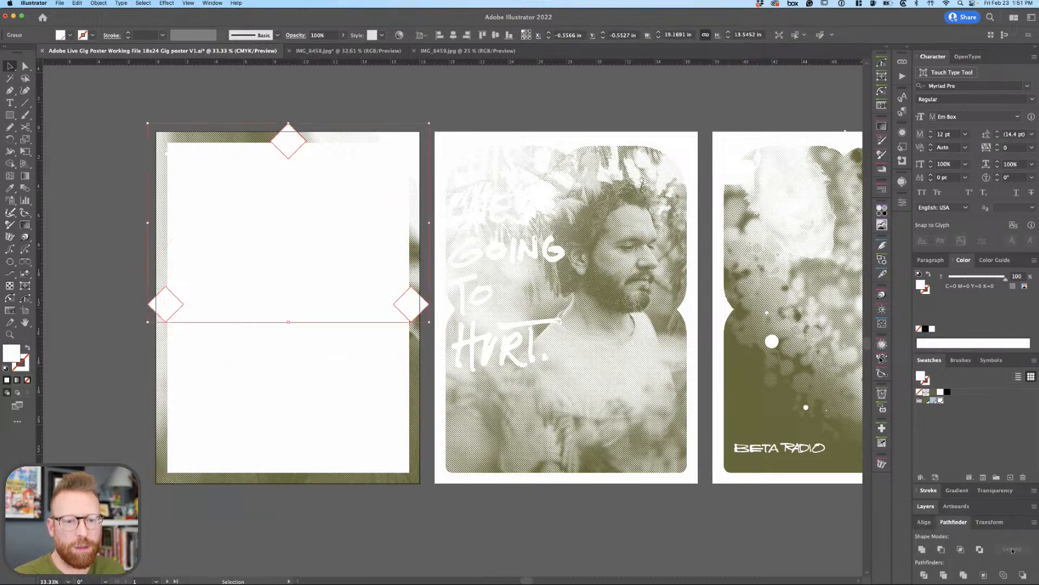
{"action": "left_click", "coordinate": [1013, 550]}
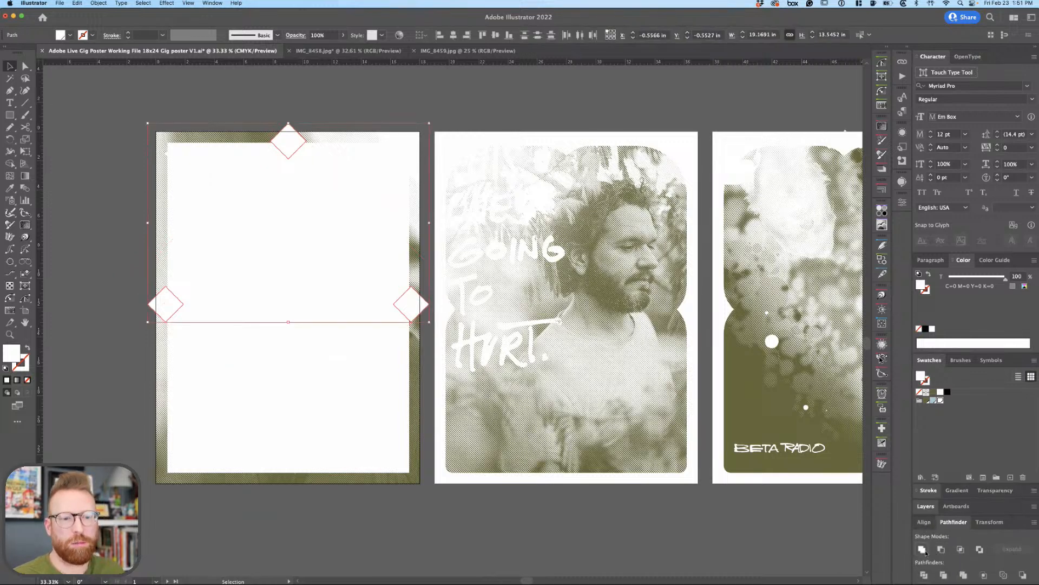
{"action": "left_click", "coordinate": [316, 181], "text": "shift"}
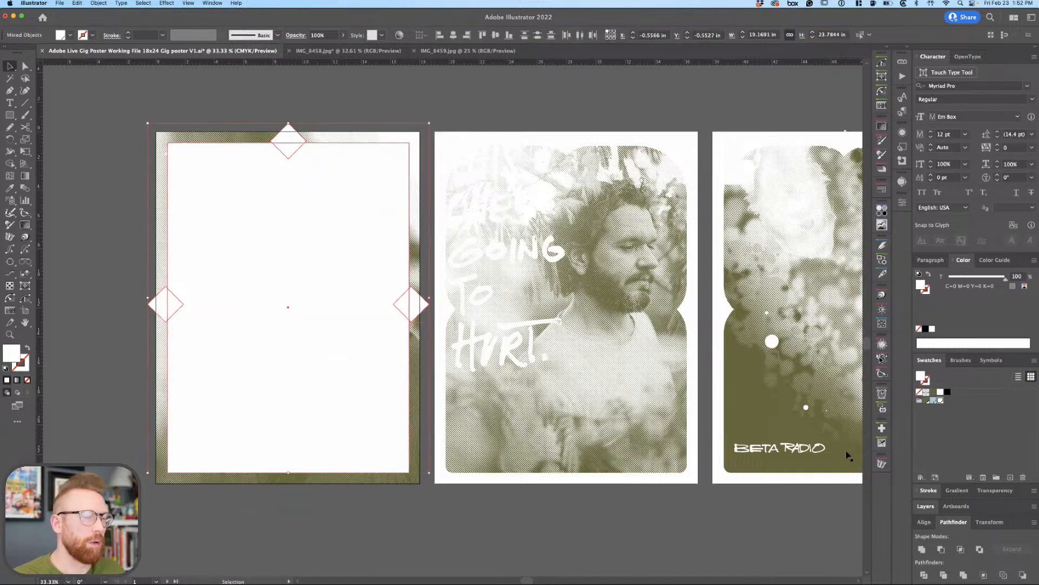
{"action": "left_click", "coordinate": [941, 549]}
Round the notched rectangle's two upper outer corners to a radius of about 3.51 in.
{"action": "key", "text": "a"}
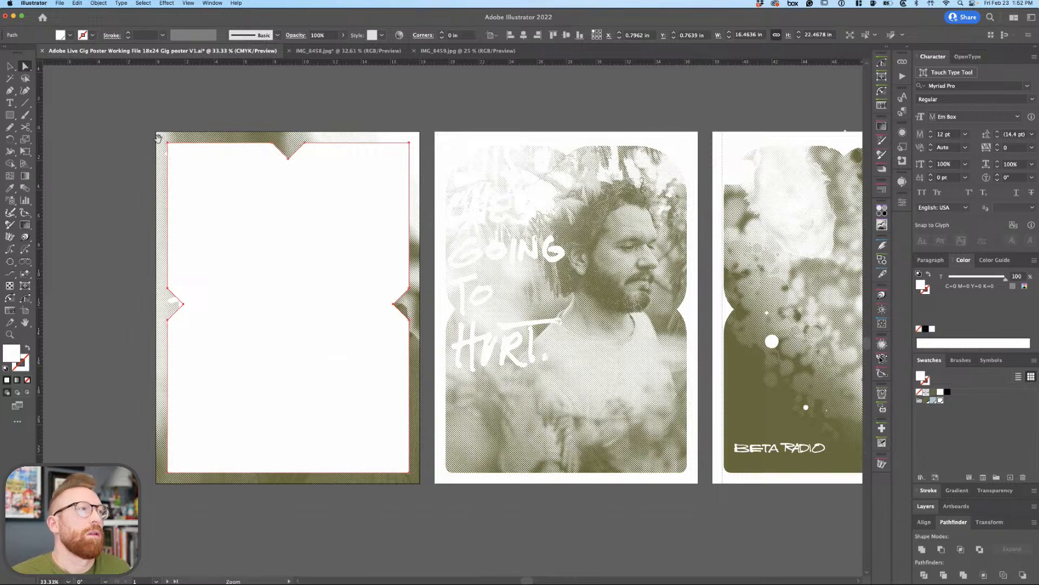
{"action": "scroll", "coordinate": [158, 138], "scroll_direction": "up", "scroll_amount": 3}
{"action": "scroll", "coordinate": [520, 140], "scroll_direction": "left", "scroll_amount": 3}
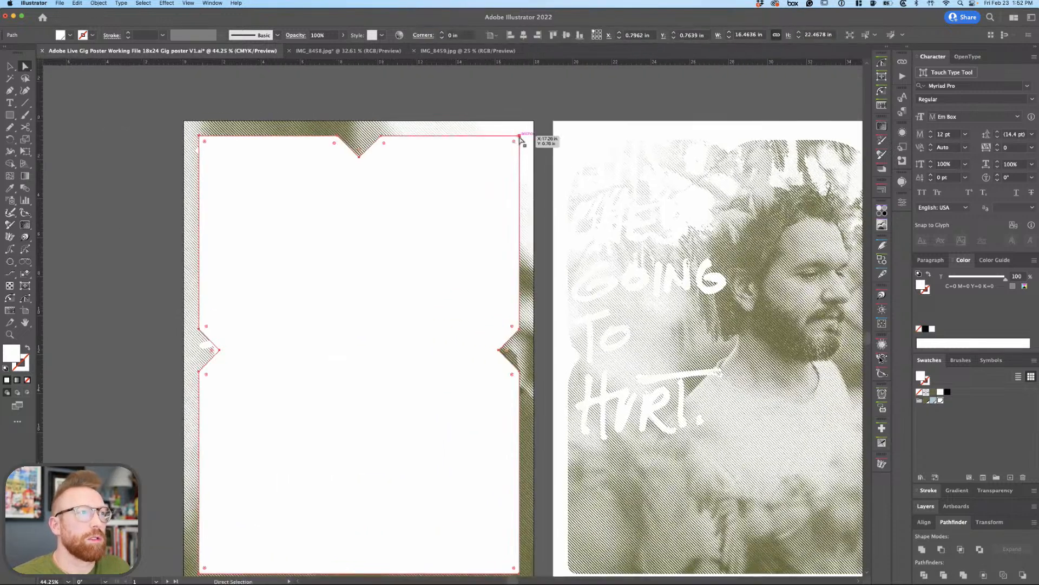
{"action": "left_click", "coordinate": [519, 136]}
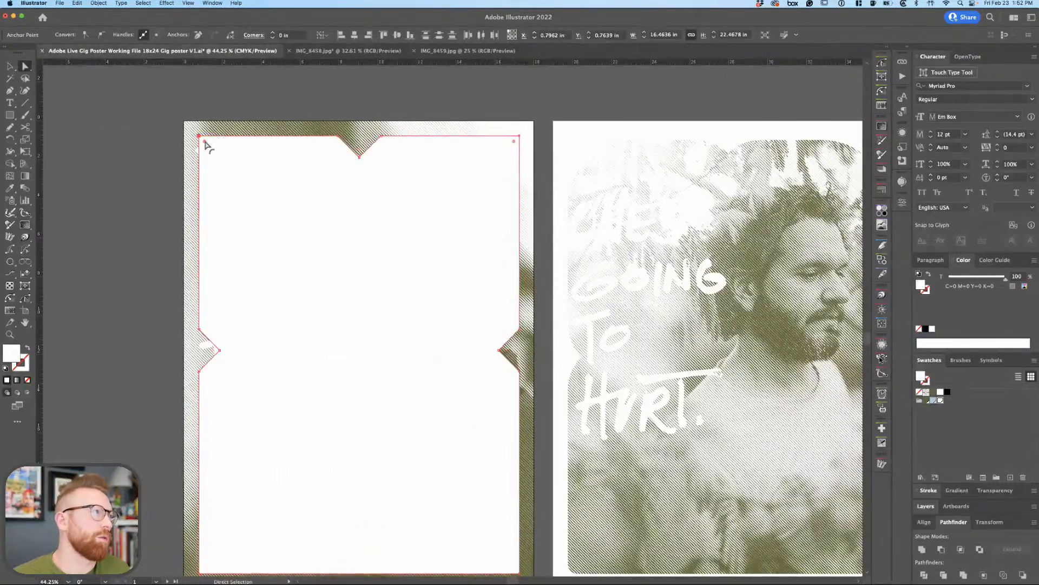
{"action": "left_click_drag", "start_coordinate": [205, 143], "coordinate": [359, 288]}
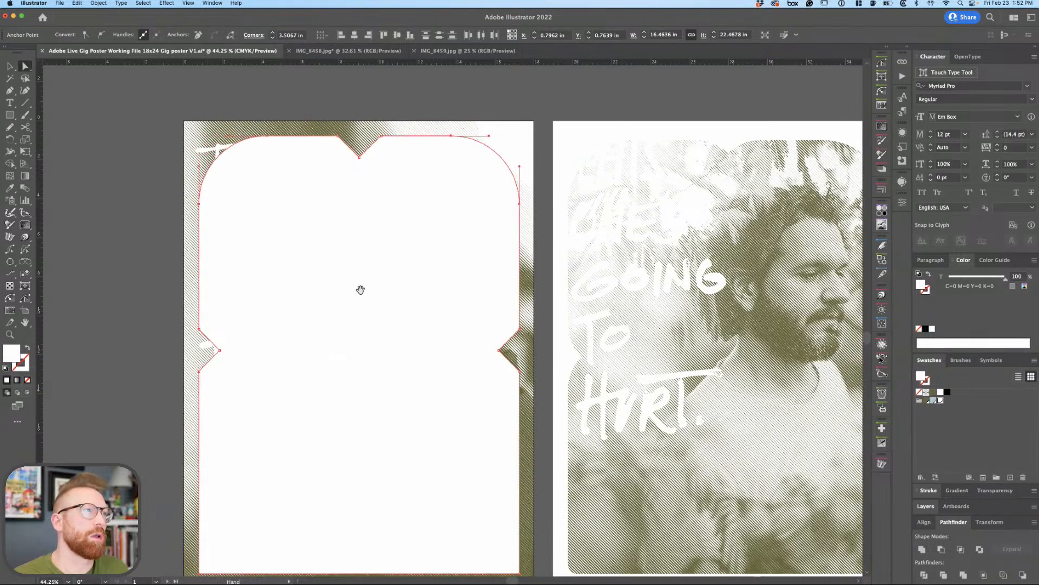
Round the outer corners beside the top notch and the two side notches into smooth curves.
{"action": "scroll", "coordinate": [360, 288], "scroll_direction": "down", "scroll_amount": 1}
{"action": "scroll", "coordinate": [345, 164], "scroll_direction": "up", "scroll_amount": 1}
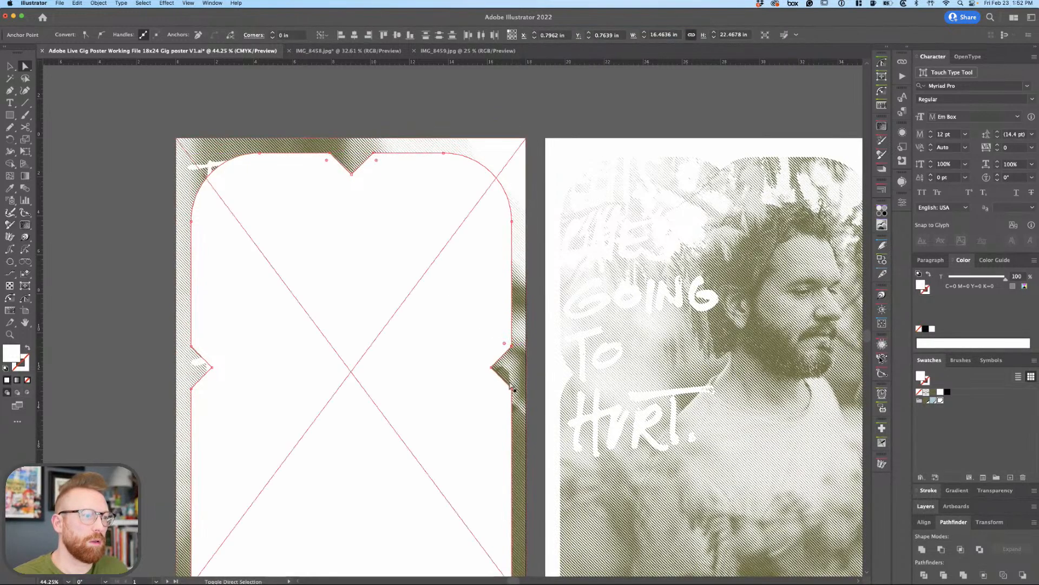
{"action": "mouse_move", "coordinate": [492, 388]}
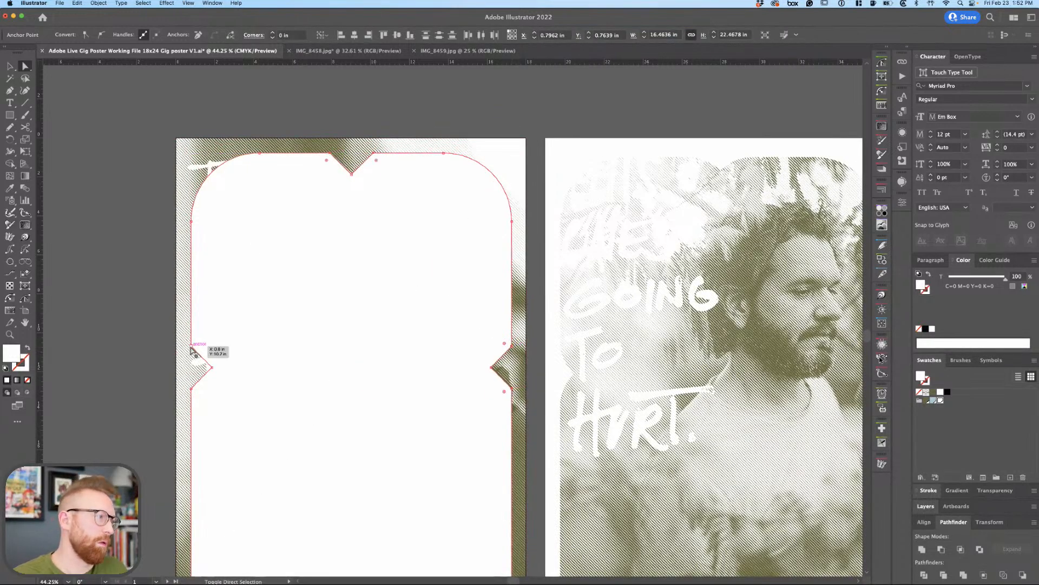
{"action": "left_click_drag", "start_coordinate": [200, 393], "coordinate": [241, 425]}
{"action": "key", "text": "super+minus"}
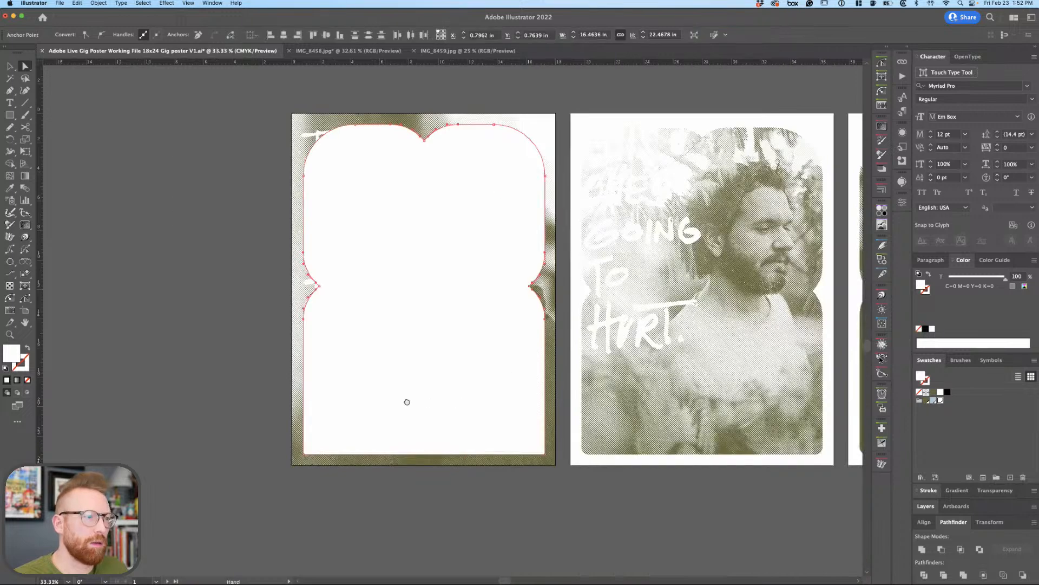
{"action": "scroll", "coordinate": [406, 409], "scroll_direction": "right", "scroll_amount": 2}
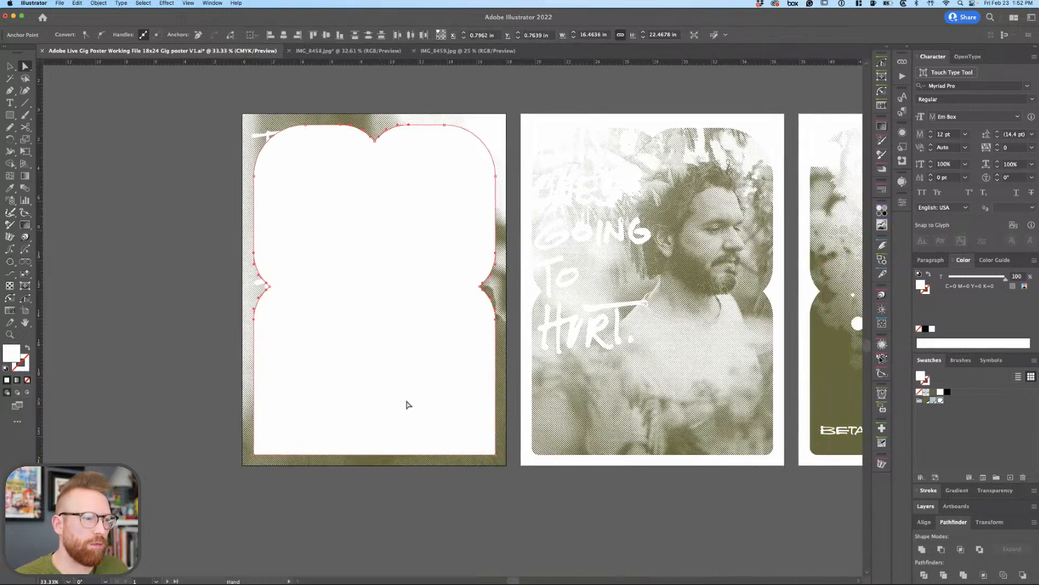
Round the notched white shape's two lower corners to a radius of 0.5 in.
{"action": "left_click", "coordinate": [496, 454]}
{"action": "left_click", "coordinate": [254, 455], "text": "shift"}
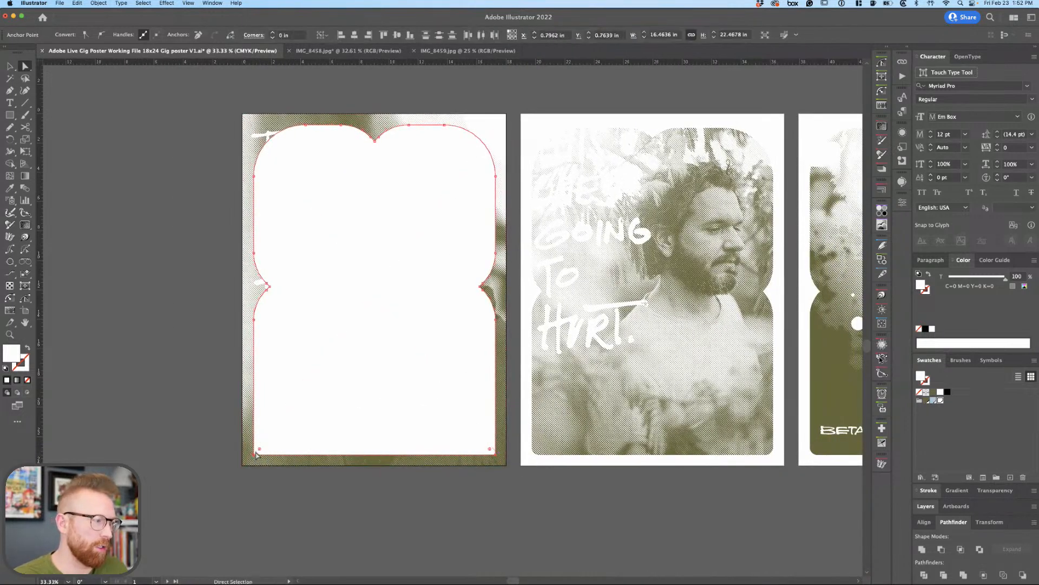
{"action": "left_click", "coordinate": [273, 33]}
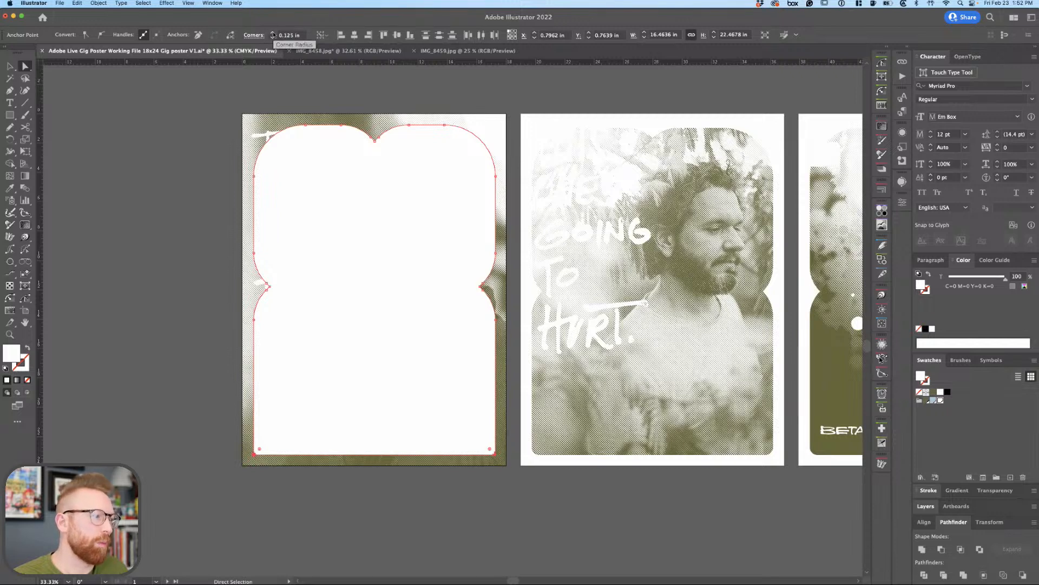
{"action": "left_click", "coordinate": [273, 33]}
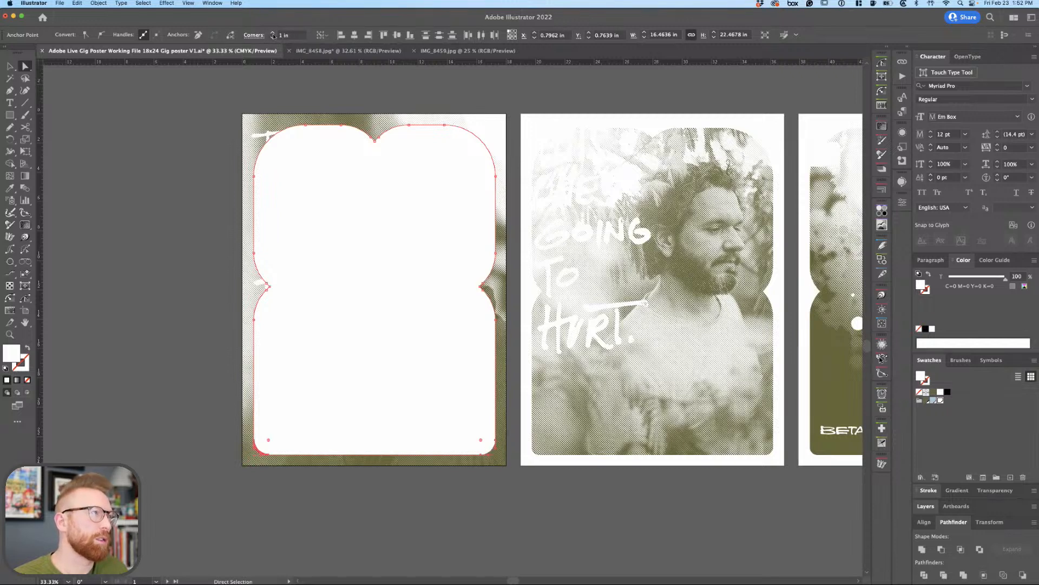
{"action": "left_click", "coordinate": [273, 38]}
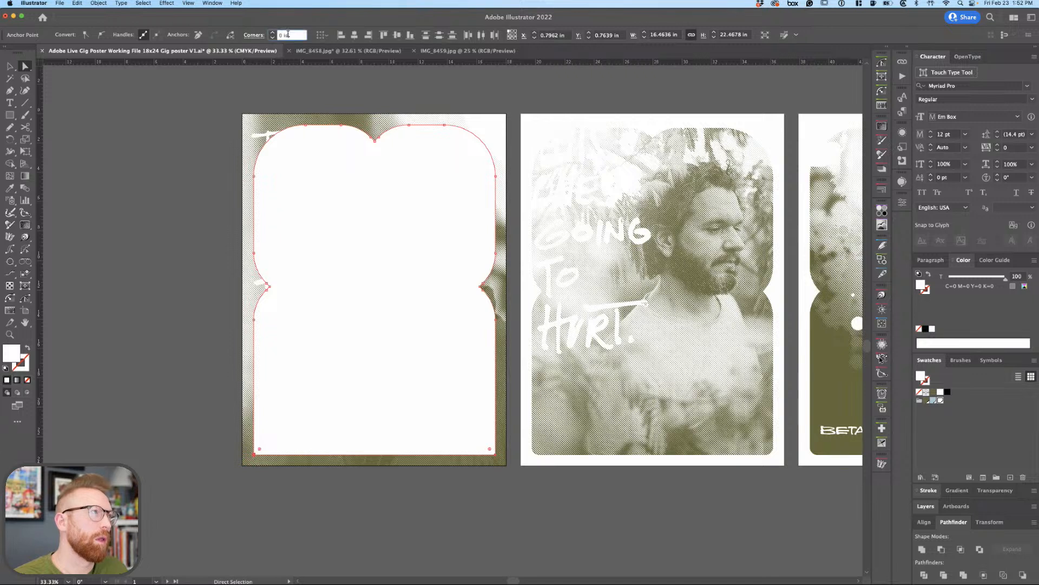
{"action": "type", "text": "0.5"}
{"action": "key", "text": "Return"}
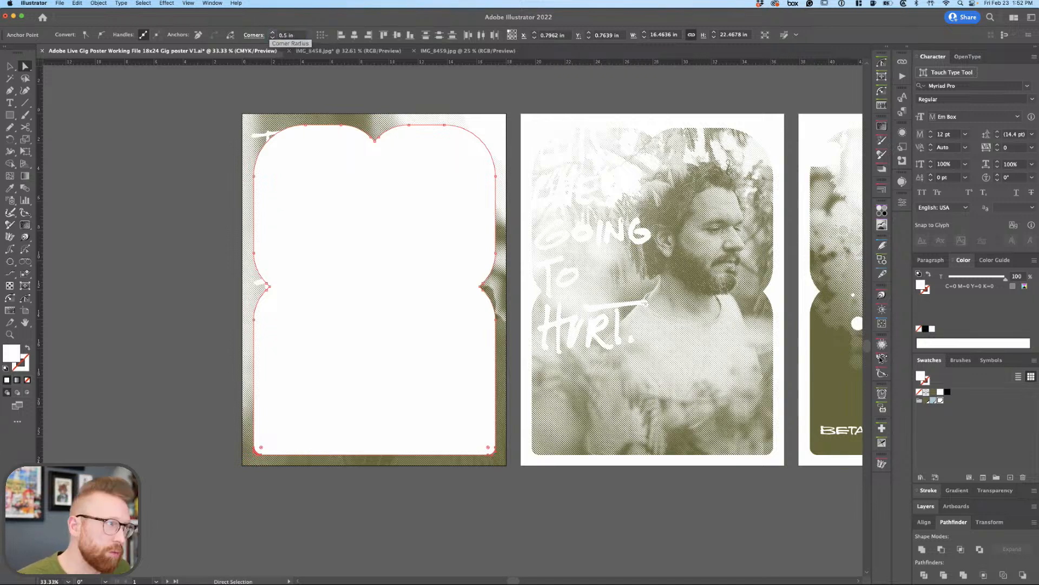
{"action": "left_click", "coordinate": [413, 505]}
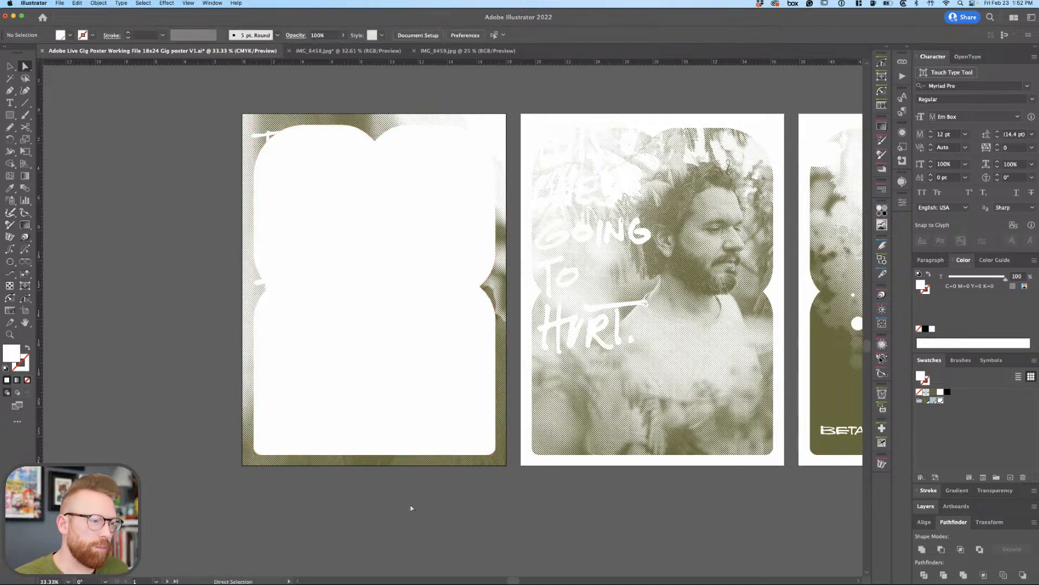
Clip the halftone portrait with the notched white shape as a clipping mask and arrange it behind the white lettering.
{"action": "key", "text": "v"}
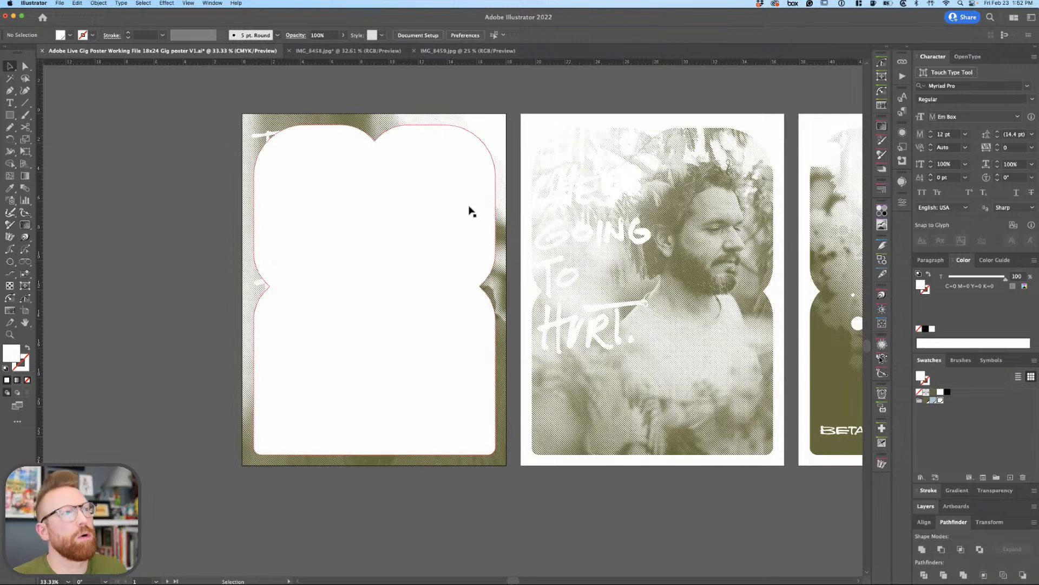
{"action": "left_click", "coordinate": [475, 277]}
{"action": "key", "text": "a"}
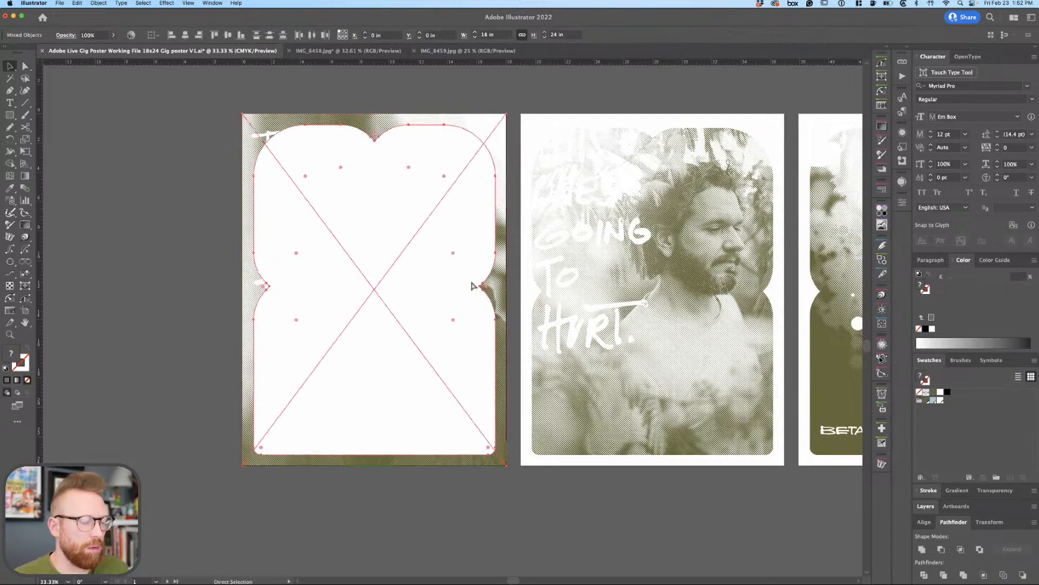
{"action": "key", "text": "super+7"}
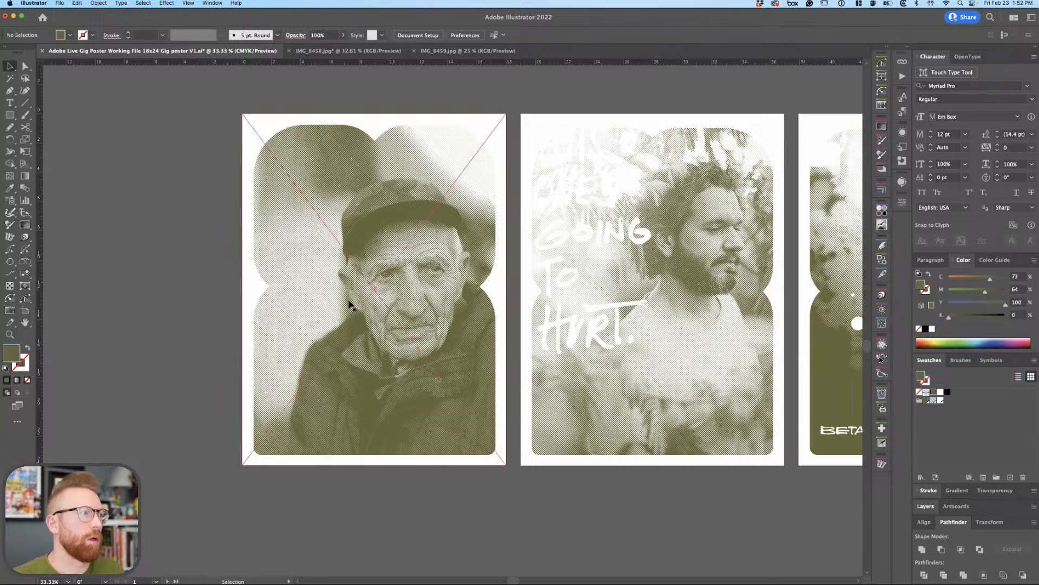
{"action": "key", "text": "super+v"}
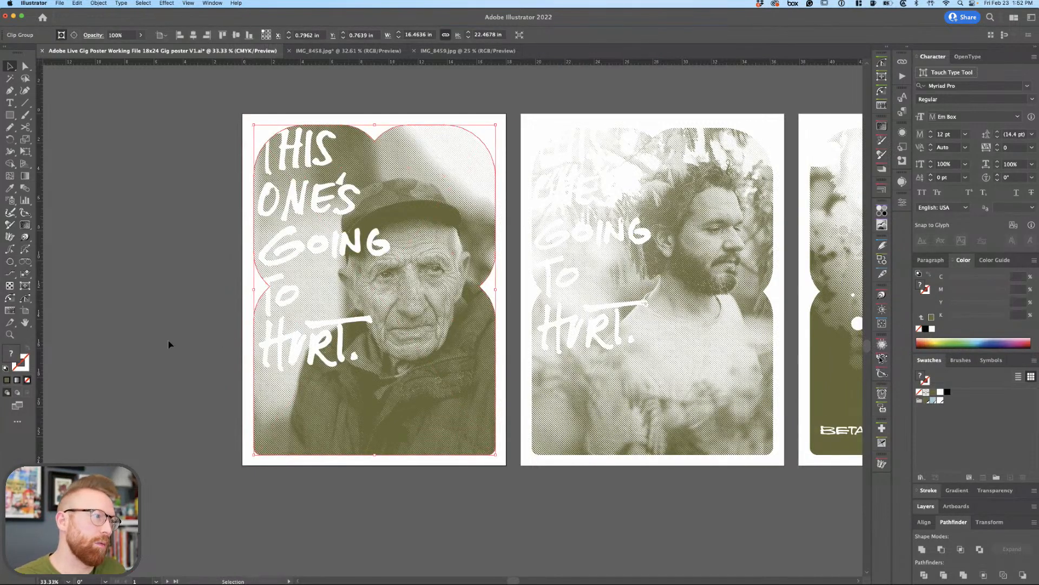
{"action": "left_click", "coordinate": [168, 341]}
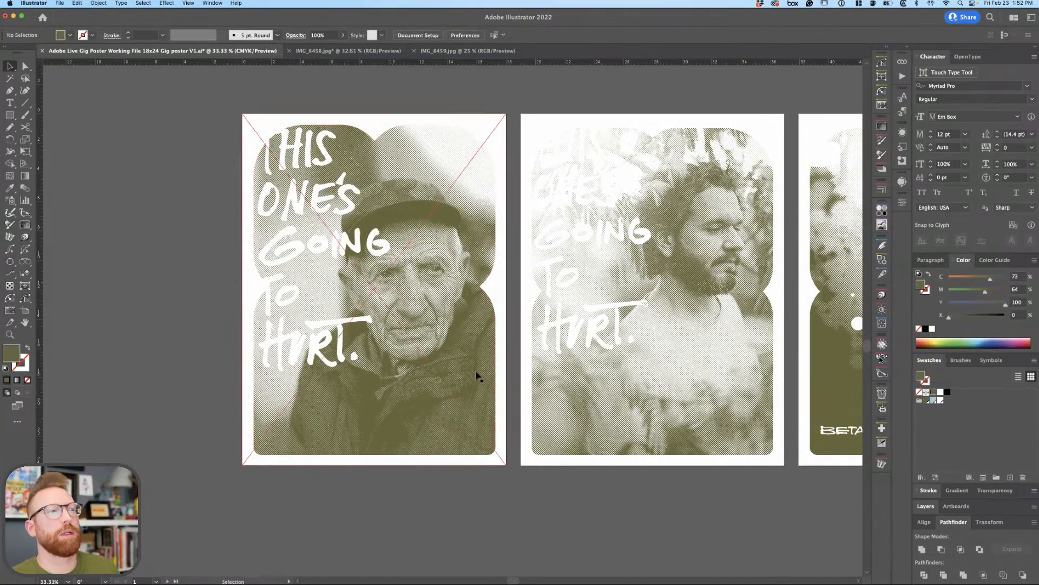
Show Layer 4 and Layer 5 again so the blue artwork, date and band name overlay the masked photo.
{"action": "left_click_drag", "start_coordinate": [480, 365], "coordinate": [456, 368]}
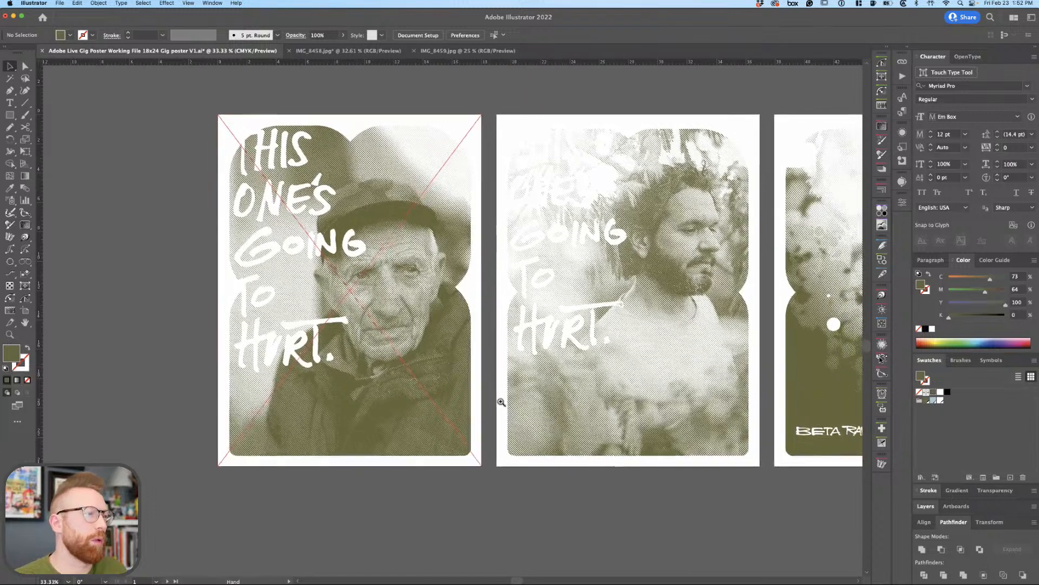
{"action": "left_click", "coordinate": [924, 511]}
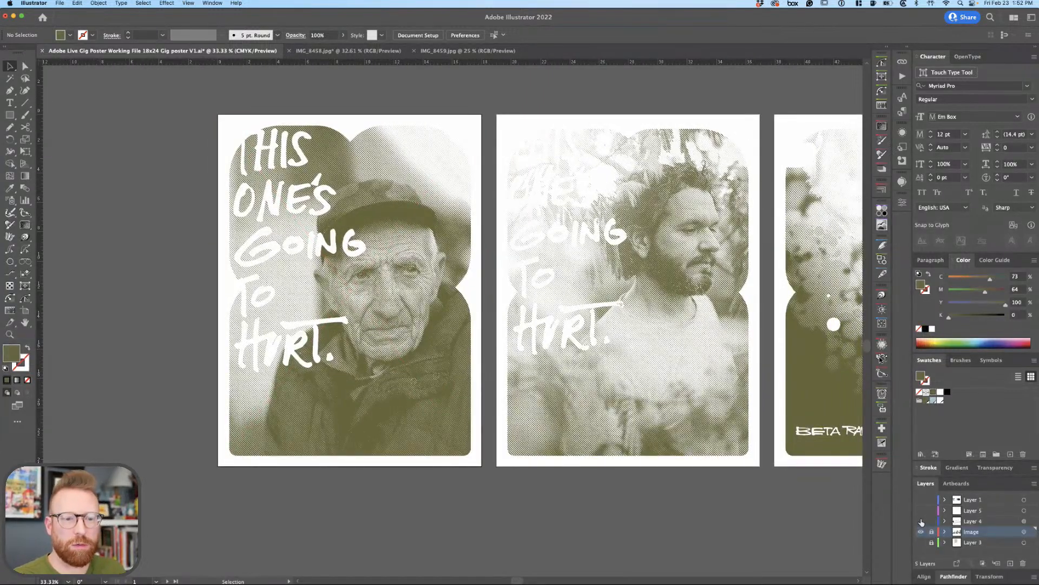
{"action": "left_click", "coordinate": [921, 521]}
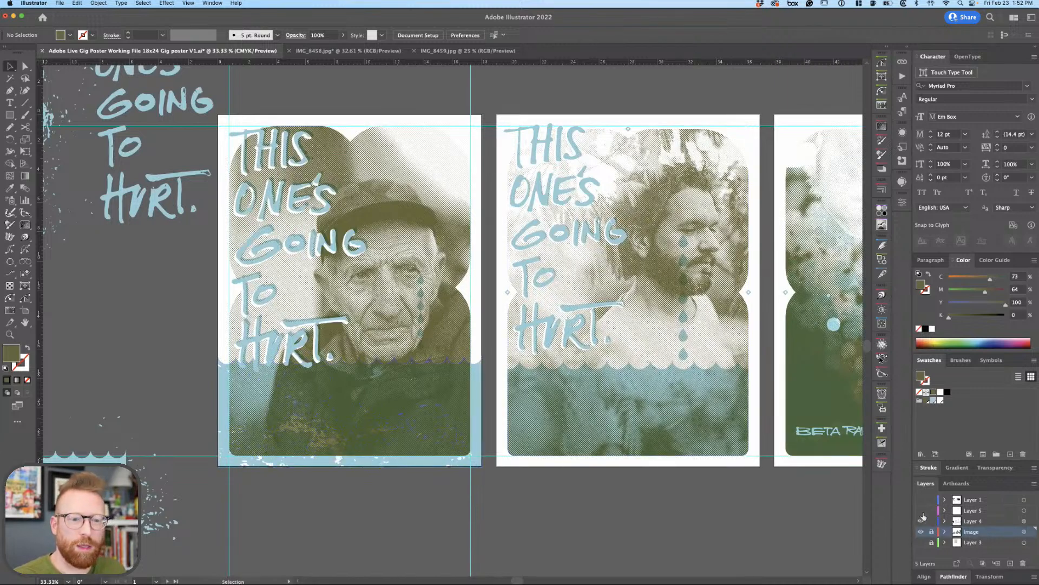
{"action": "scroll", "coordinate": [304, 504], "scroll_direction": "up", "scroll_amount": 2}
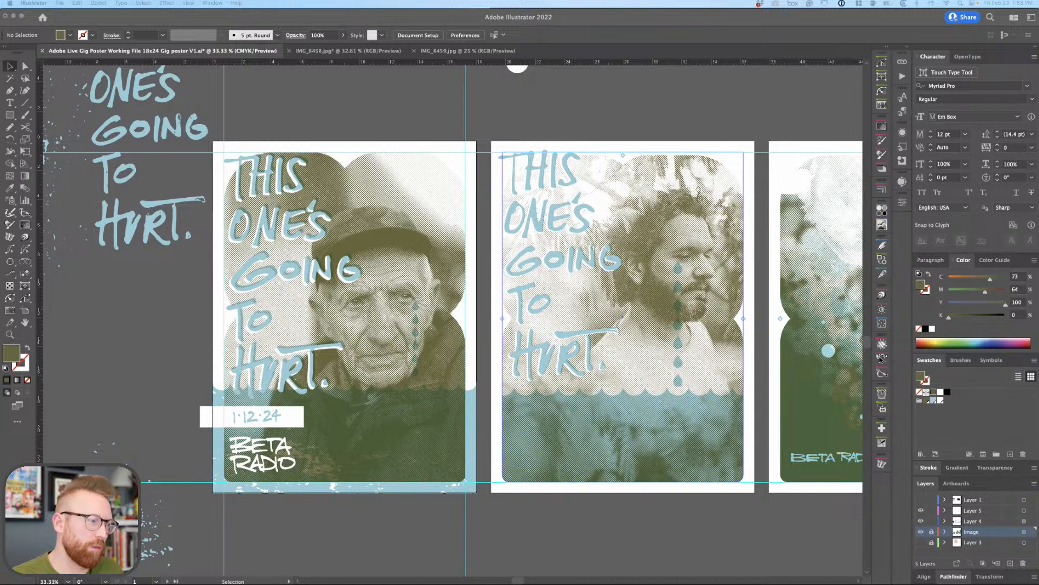
{"action": "left_click", "coordinate": [519, 522]}
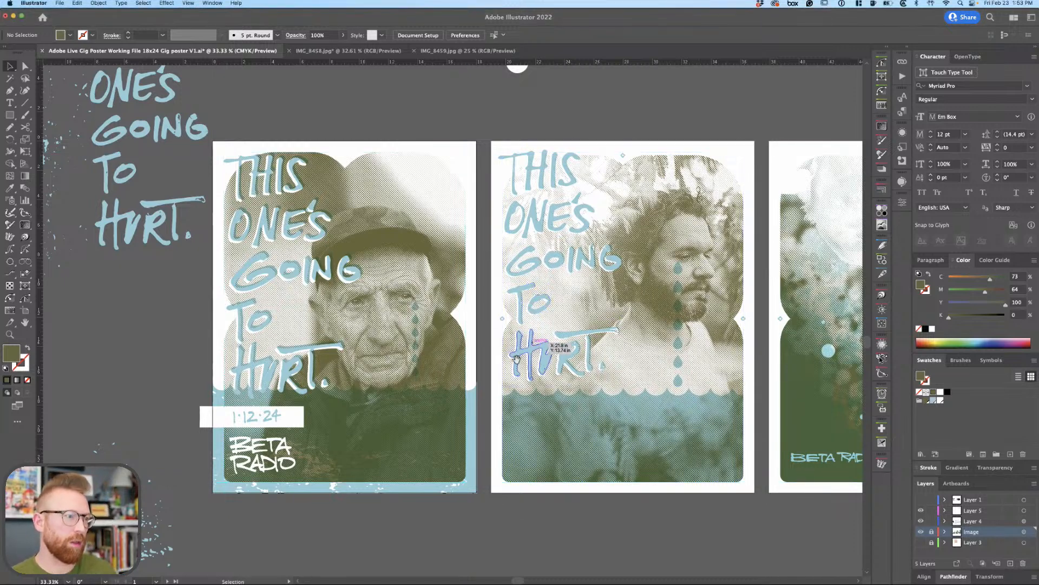
Copy the small blue diamond from the second poster's left notch and paste it onto the first poster.
{"action": "key", "text": "z"}
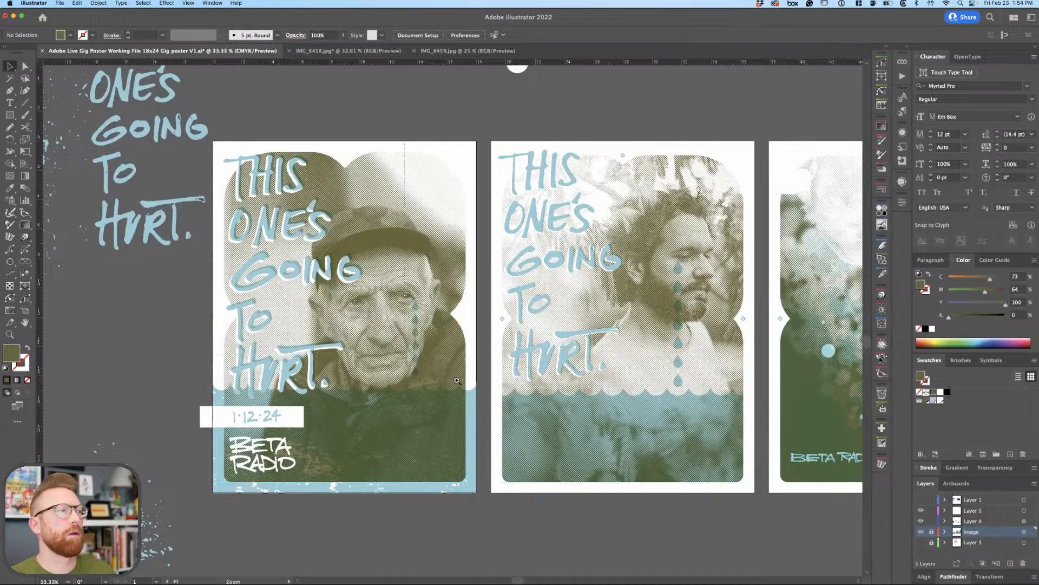
{"action": "scroll", "coordinate": [693, 415], "scroll_direction": "up", "scroll_amount": 3}
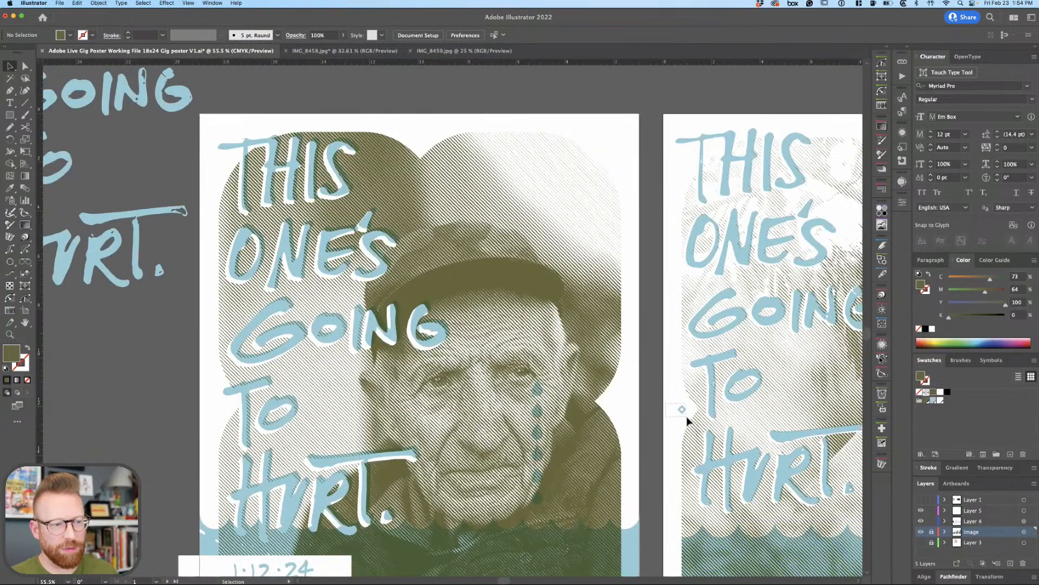
{"action": "left_click", "coordinate": [687, 418]}
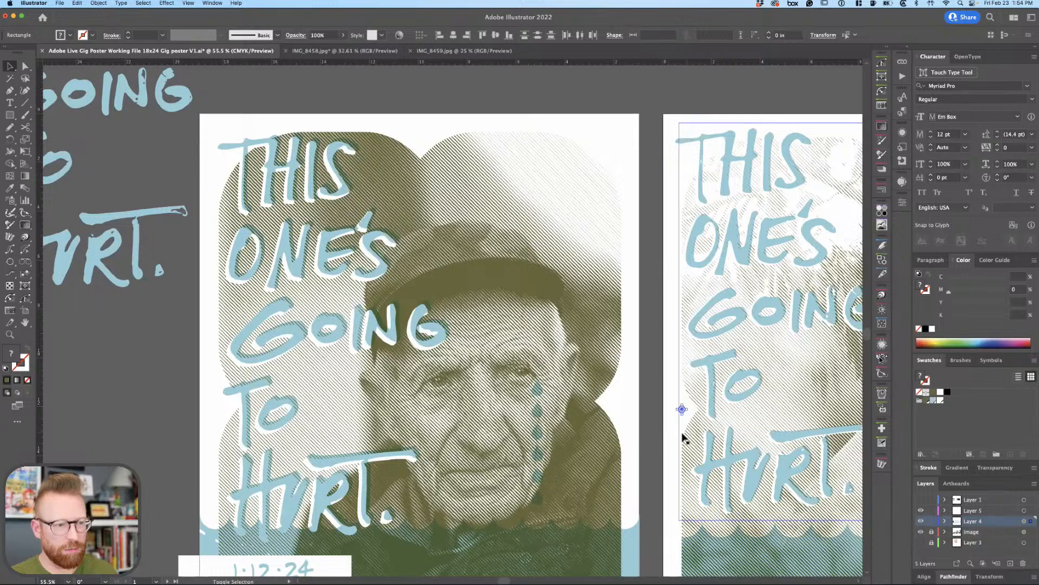
{"action": "key", "text": "z"}
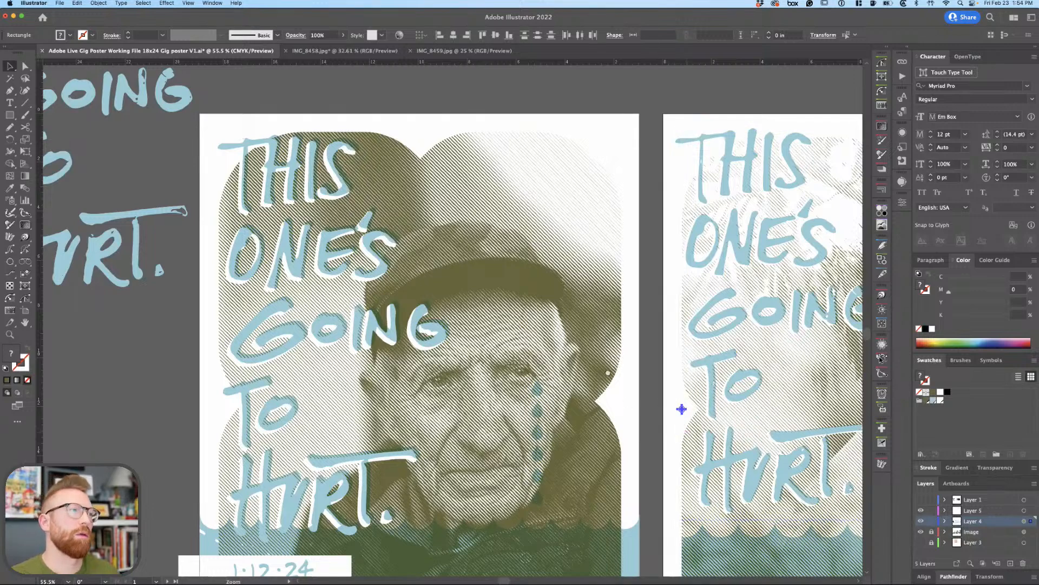
{"action": "left_click", "coordinate": [608, 372], "text": "alt"}
{"action": "left_click", "coordinate": [536, 340], "text": "alt"}
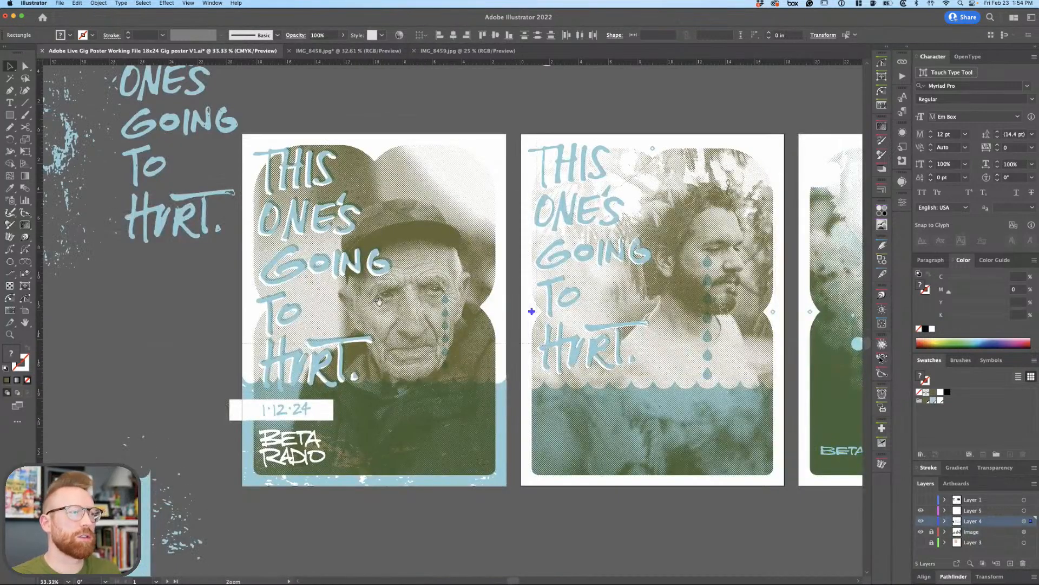
{"action": "left_click_drag", "start_coordinate": [300, 212], "coordinate": [491, 263]}
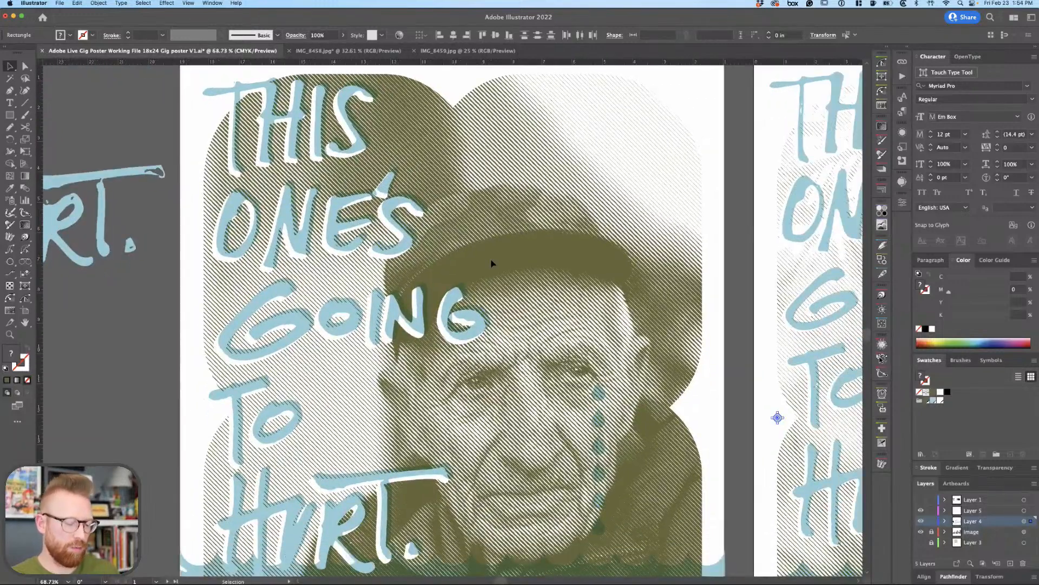
{"action": "key", "text": "super+0"}
{"action": "left_click_drag", "start_coordinate": [560, 312], "coordinate": [624, 313]}
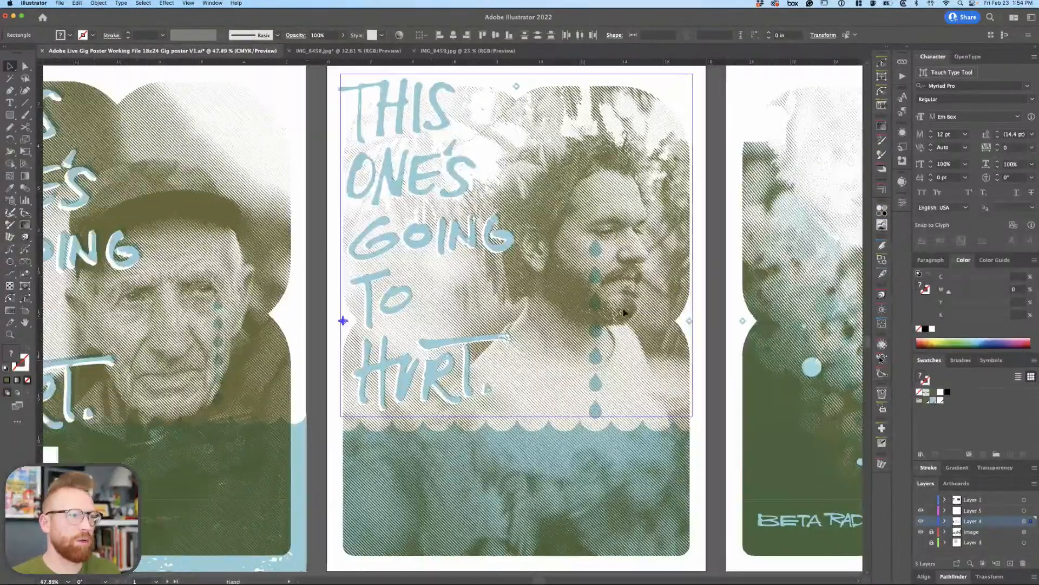
{"action": "scroll", "coordinate": [612, 310], "scroll_direction": "left", "scroll_amount": 10}
{"action": "left_click", "coordinate": [546, 336]}
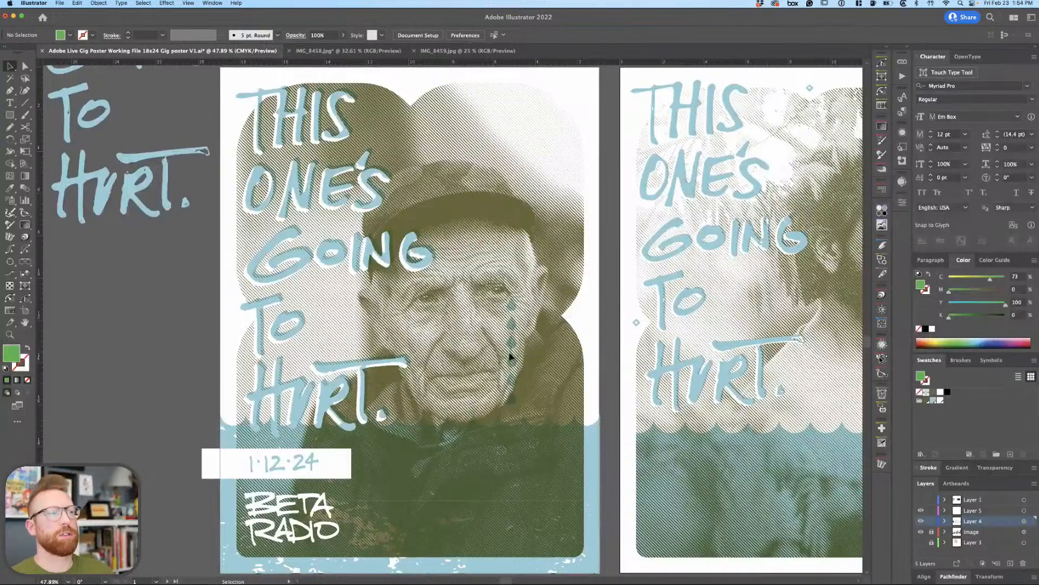
{"action": "left_click", "coordinate": [586, 315]}
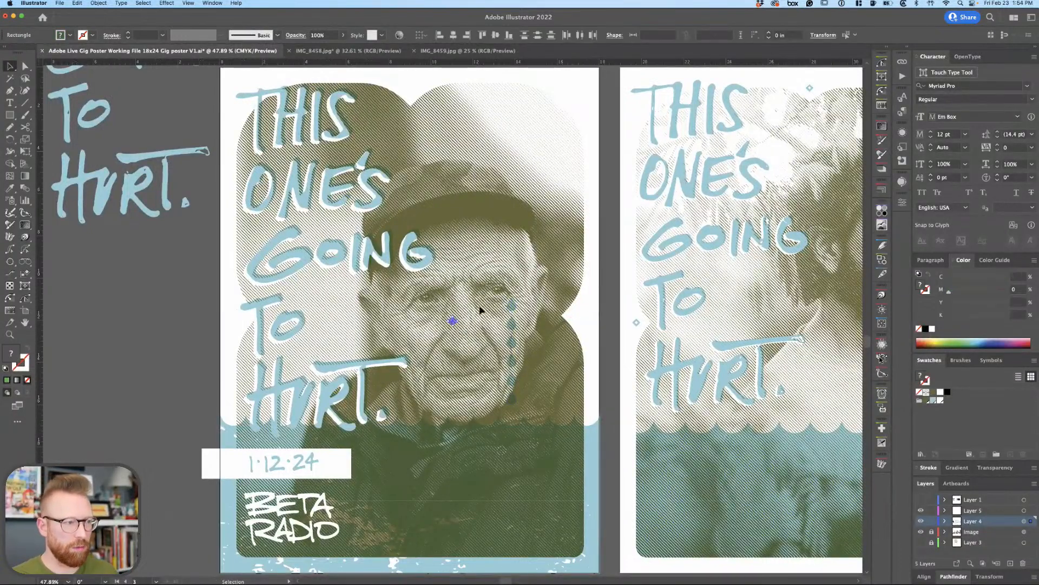
Move the pasted diamond into the first poster's right side notch, in line with the photo's outer edge.
{"action": "key", "text": "space"}
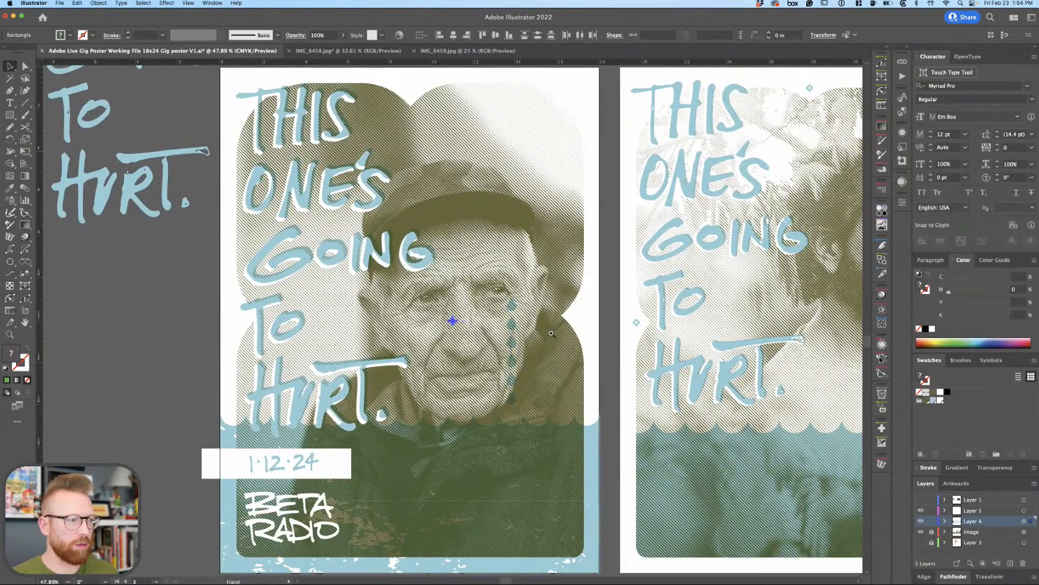
{"action": "key", "text": "super+space"}
{"action": "left_click", "coordinate": [328, 365]}
{"action": "left_click_drag", "start_coordinate": [332, 278], "coordinate": [690, 263]}
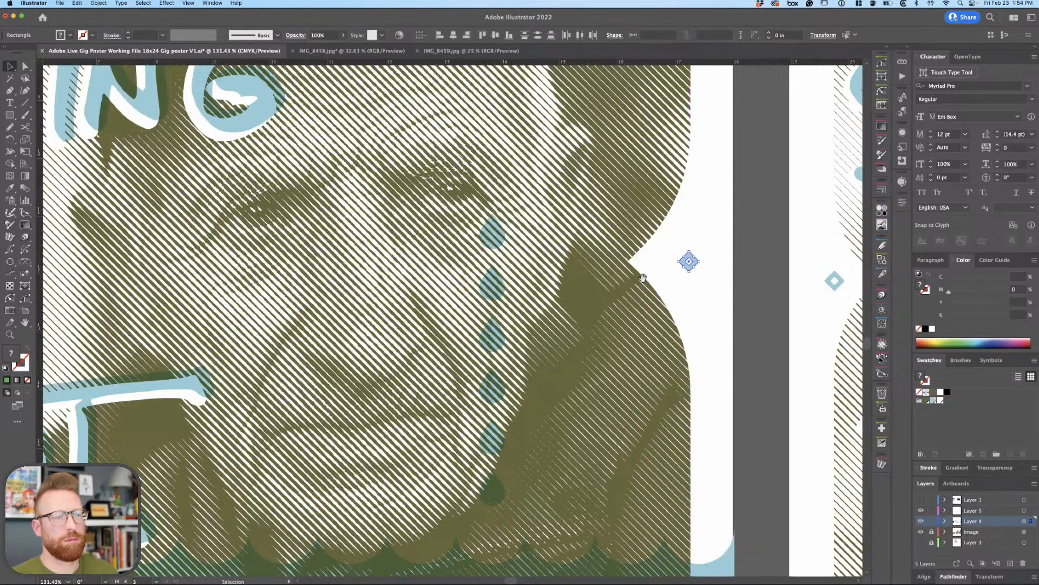
{"action": "scroll", "coordinate": [603, 389], "scroll_direction": "down", "scroll_amount": 2}
{"action": "scroll", "coordinate": [602, 391], "scroll_direction": "down", "scroll_amount": 3}
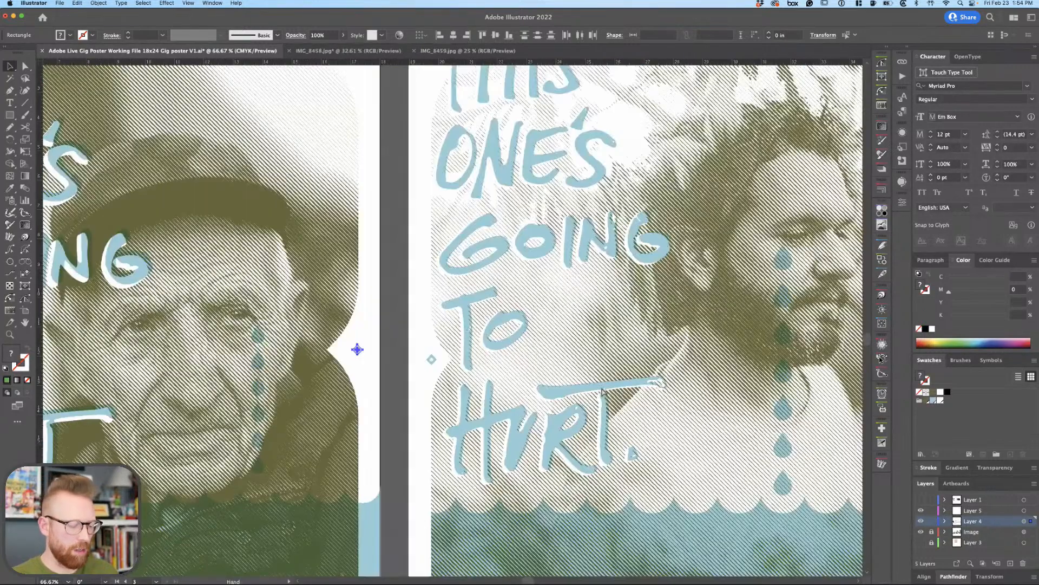
{"action": "scroll", "coordinate": [602, 392], "scroll_direction": "left", "scroll_amount": 10}
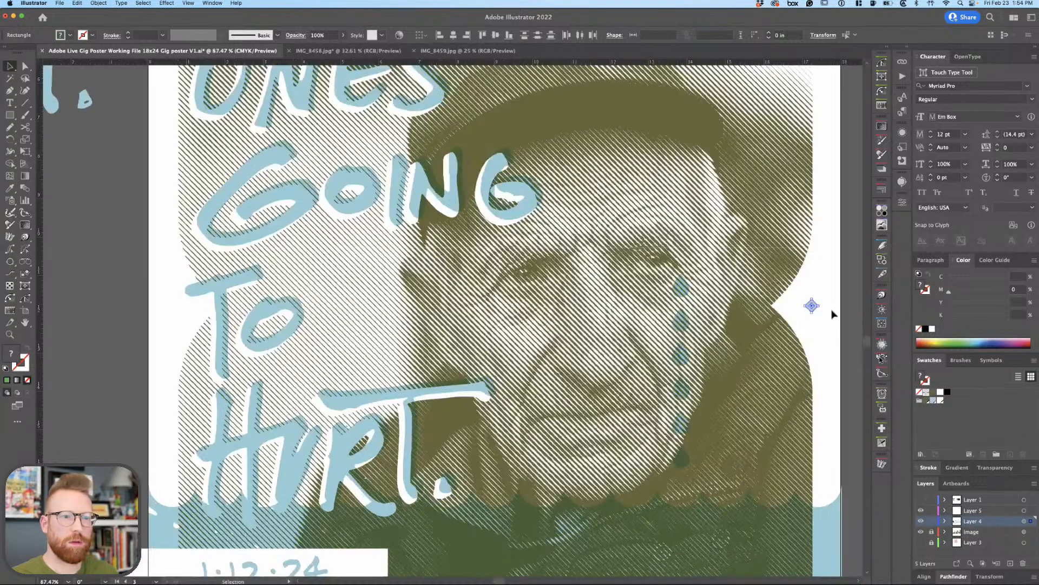
Try duplicating the diamond from the right notch into the first poster's left side notch, and undo the copy.
{"action": "scroll", "coordinate": [388, 496], "scroll_direction": "up", "scroll_amount": 2}
{"action": "left_click_drag", "start_coordinate": [812, 305], "coordinate": [182, 342]}
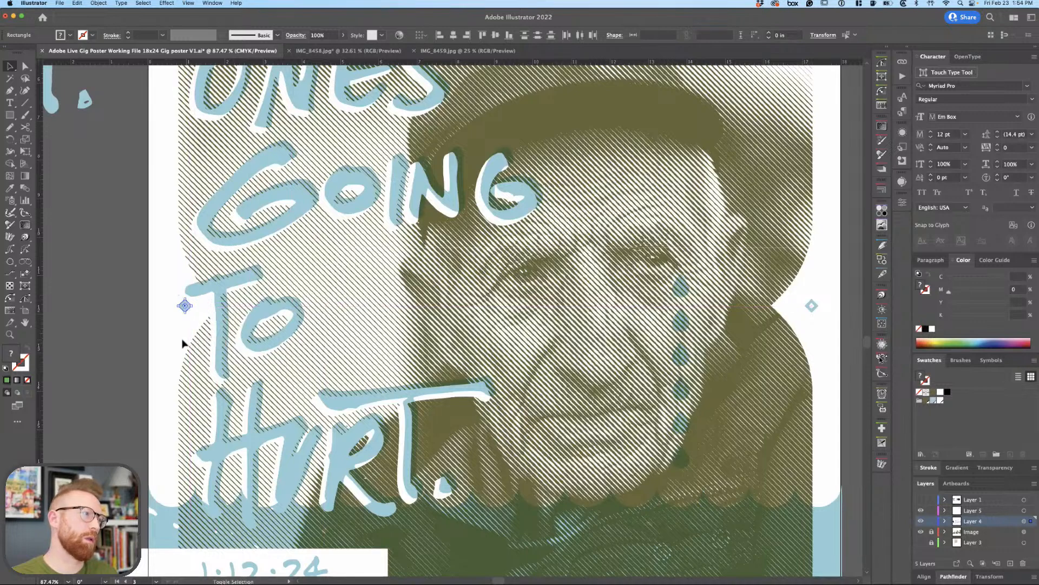
{"action": "scroll", "coordinate": [349, 355], "scroll_direction": "down", "scroll_amount": 3}
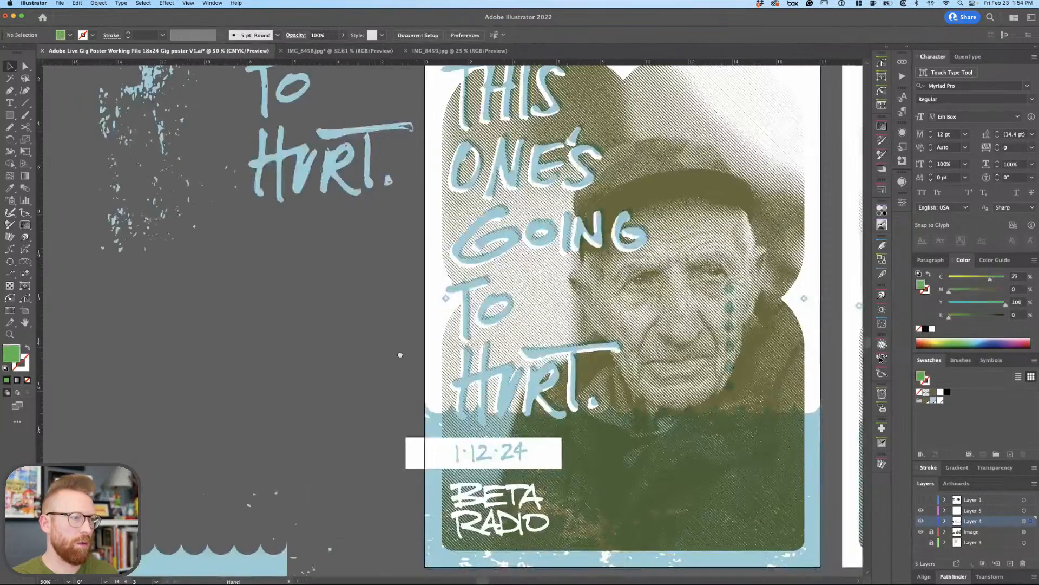
{"action": "scroll", "coordinate": [363, 359], "scroll_direction": "down", "scroll_amount": 3}
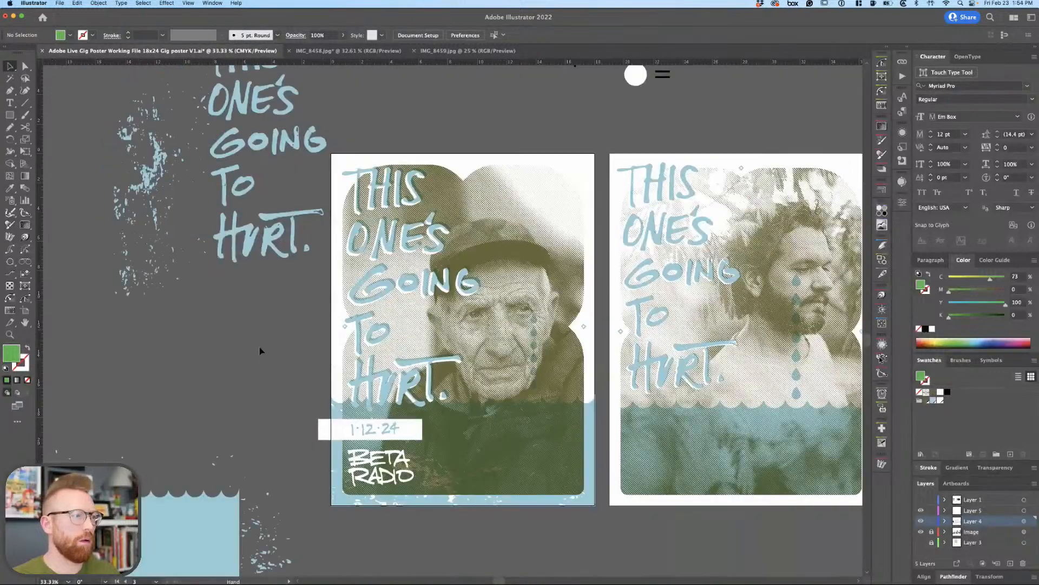
{"action": "key", "text": "super+z"}
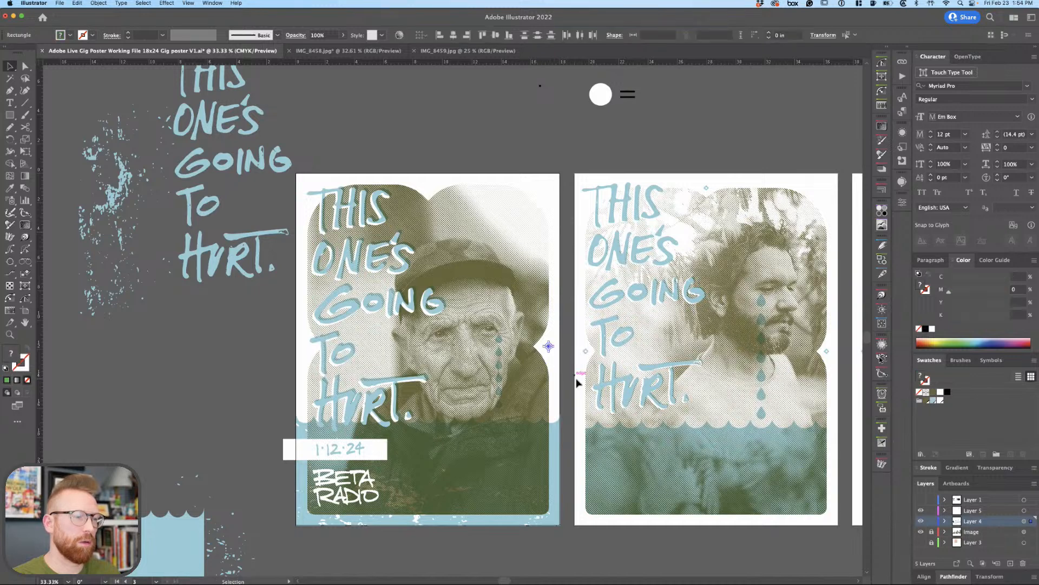
Move the small blue diamond from the first poster's right side notch into its top notch, centred above the notch's point, and deselect it.
{"action": "scroll", "coordinate": [531, 322], "scroll_direction": "up", "scroll_amount": 3}
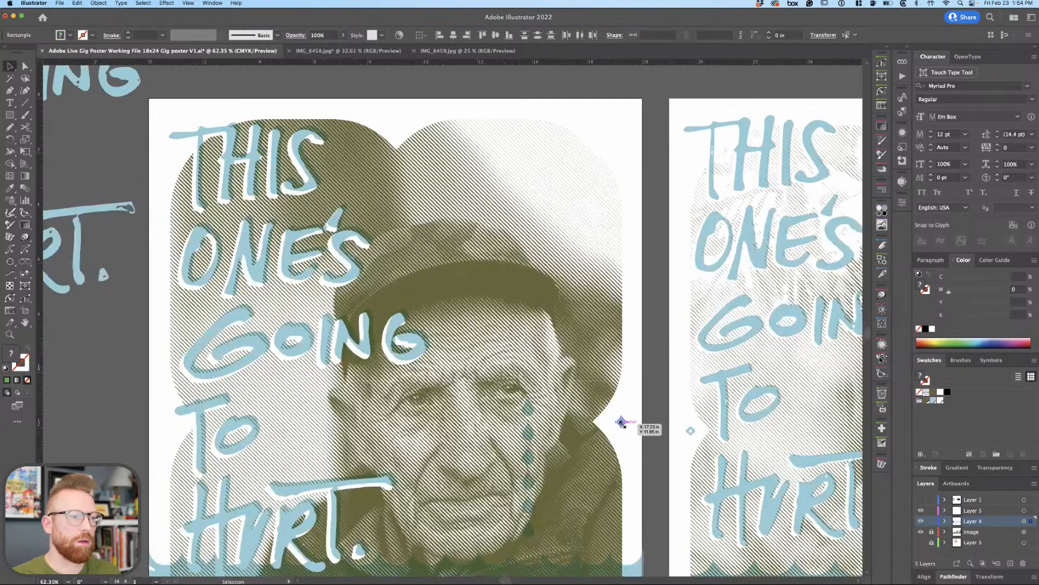
{"action": "left_click", "coordinate": [594, 359]}
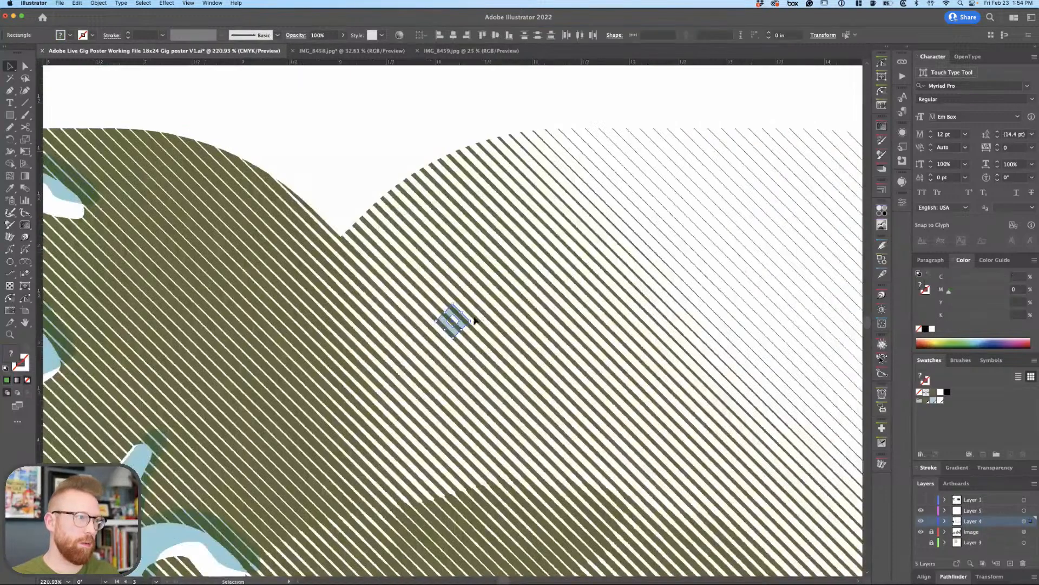
{"action": "left_click", "coordinate": [513, 254]}
{"action": "scroll", "coordinate": [513, 254], "scroll_direction": "up", "scroll_amount": 5}
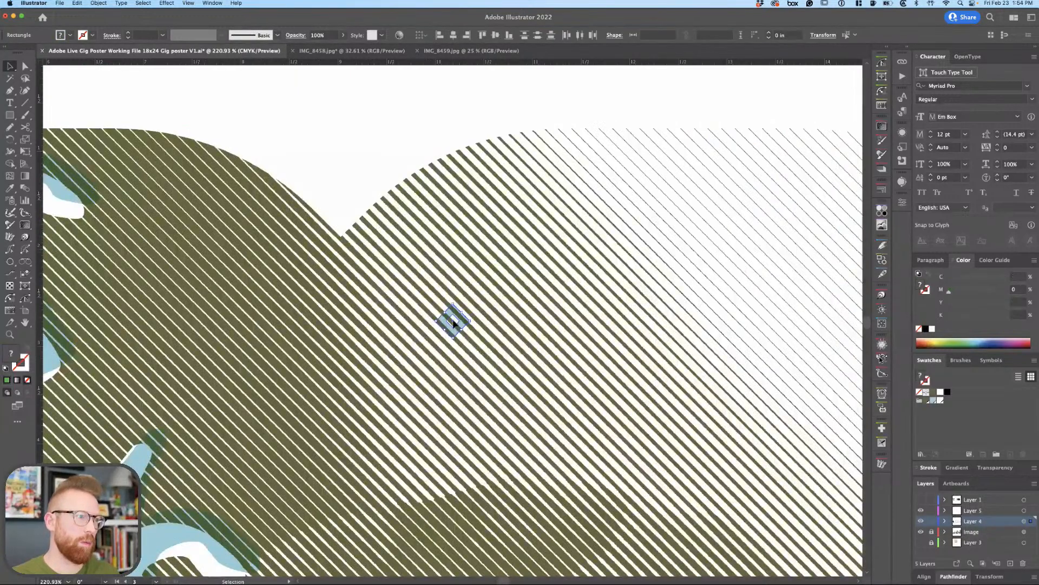
{"action": "left_click_drag", "start_coordinate": [453, 322], "coordinate": [341, 149]}
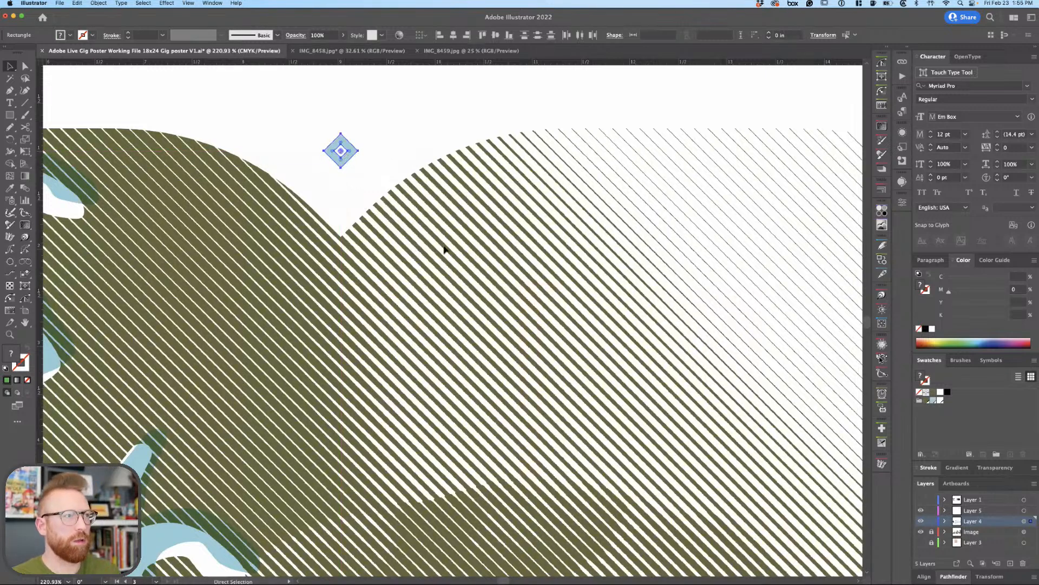
{"action": "key", "text": "super+minus"}
{"action": "key", "text": "super+minus"}
{"action": "key", "text": "super+minus"}
{"action": "key", "text": "super+minus"}
{"action": "key", "text": "super+minus"}
{"action": "key", "text": "super+shift+a"}
{"action": "key", "text": "super+minus"}
Examine the first poster's layout beside the second, checking the top diamond, blue wave area, date and band name.
{"action": "left_click_drag", "start_coordinate": [418, 374], "coordinate": [389, 359]}
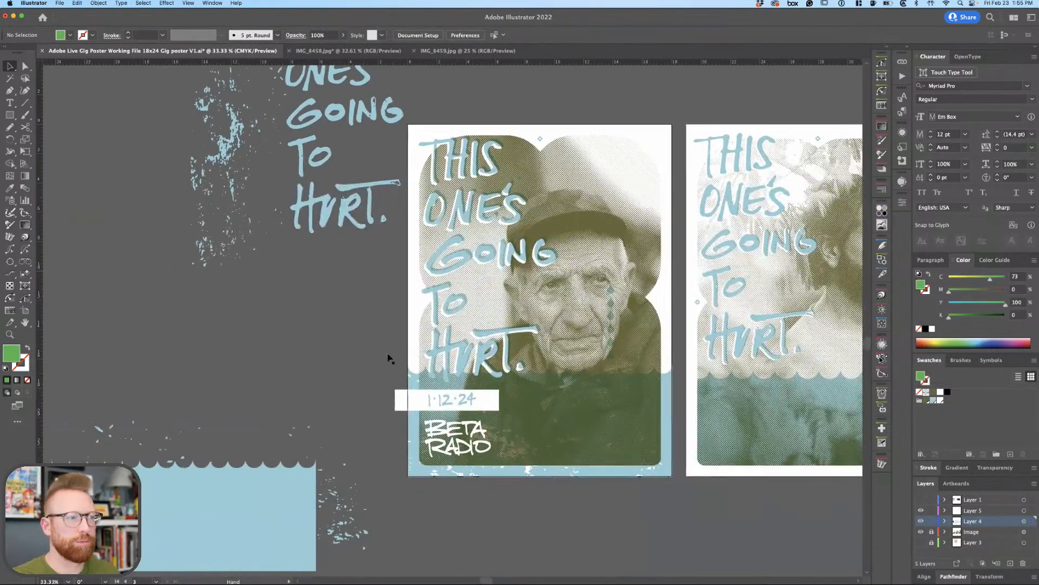
{"action": "scroll", "coordinate": [389, 358], "scroll_direction": "right", "scroll_amount": 5}
{"action": "scroll", "coordinate": [389, 358], "scroll_direction": "down", "scroll_amount": 2}
{"action": "scroll", "coordinate": [433, 422], "scroll_direction": "right", "scroll_amount": 5}
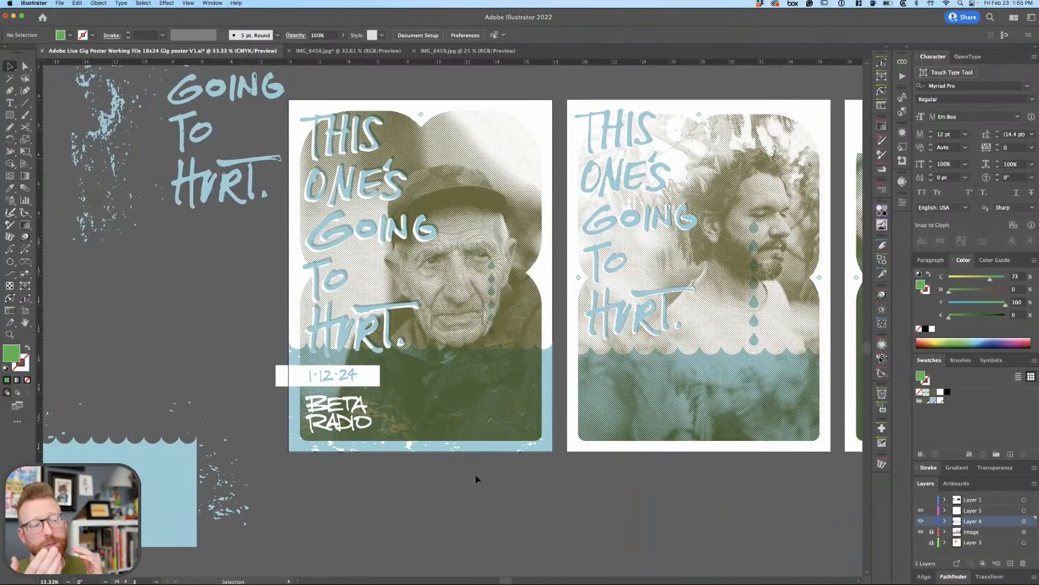
{"action": "left_click", "coordinate": [547, 381]}
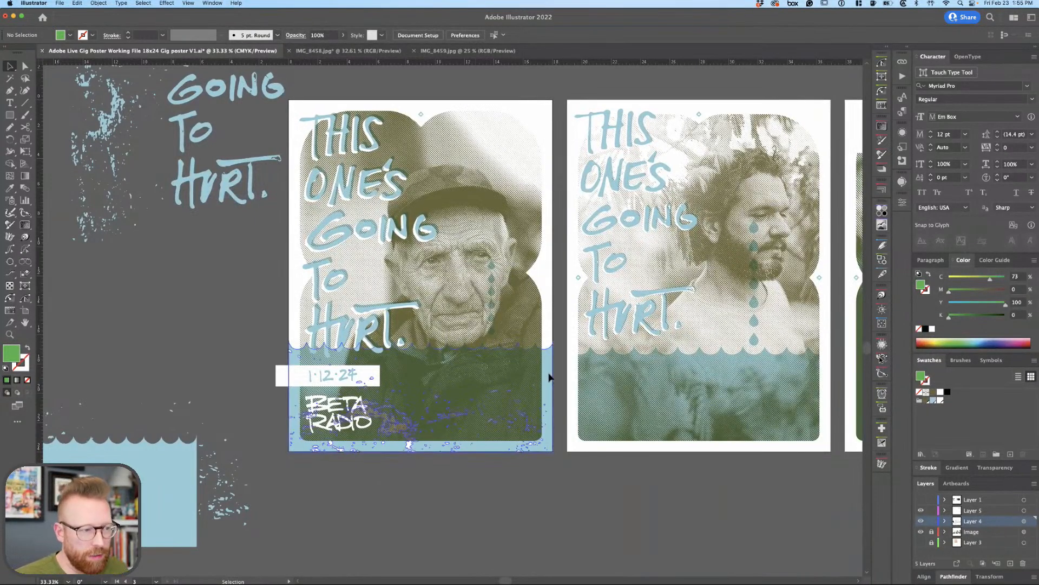
{"action": "left_click", "coordinate": [541, 327]}
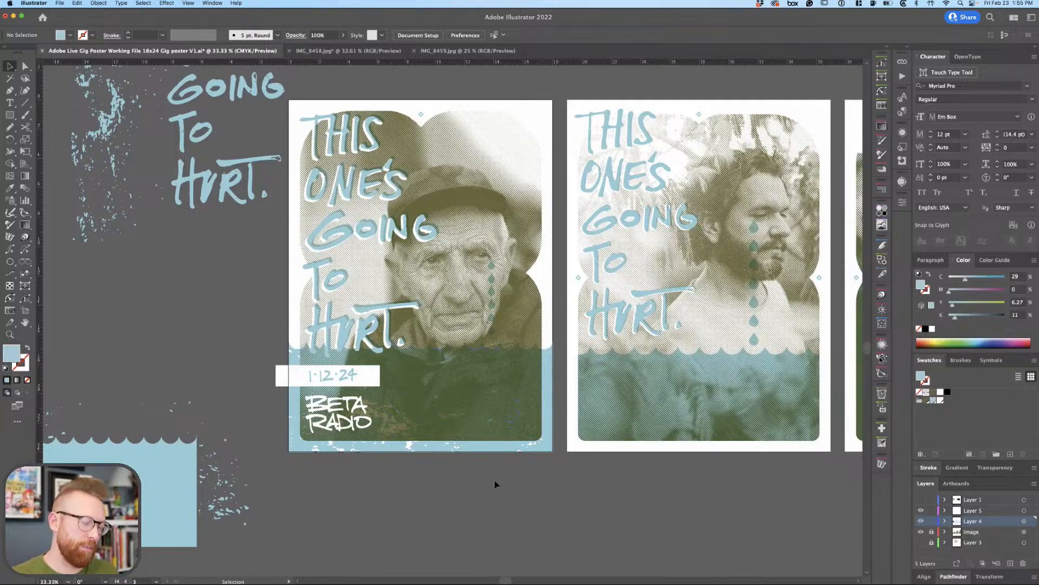
{"action": "key", "text": "super+space"}
{"action": "scroll", "coordinate": [193, 185], "scroll_direction": "up", "scroll_amount": 4}
{"action": "scroll", "coordinate": [194, 186], "scroll_direction": "right", "scroll_amount": 4}
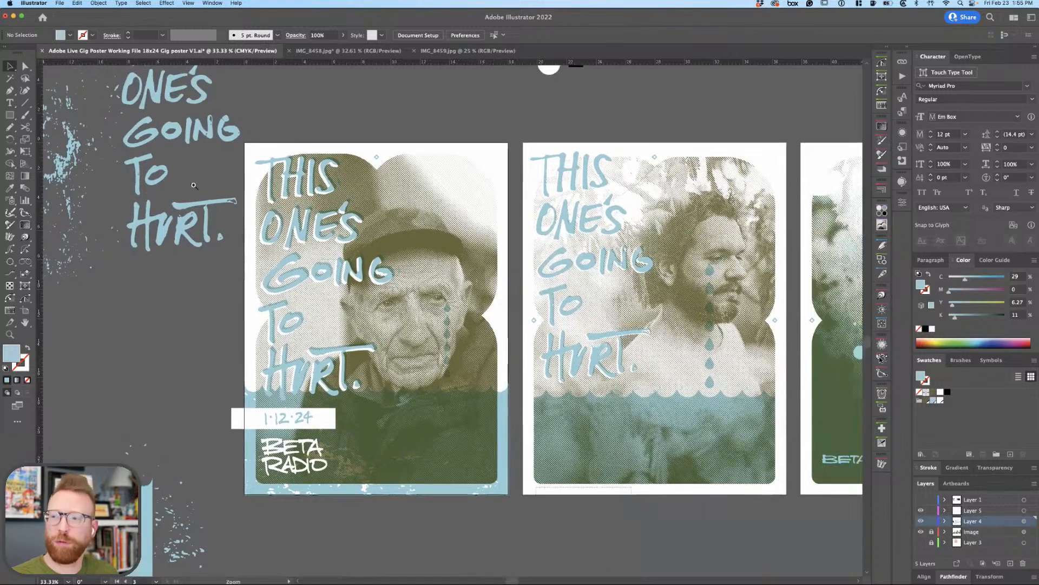
{"action": "scroll", "coordinate": [255, 355], "scroll_direction": "up", "scroll_amount": 2, "text": "alt"}
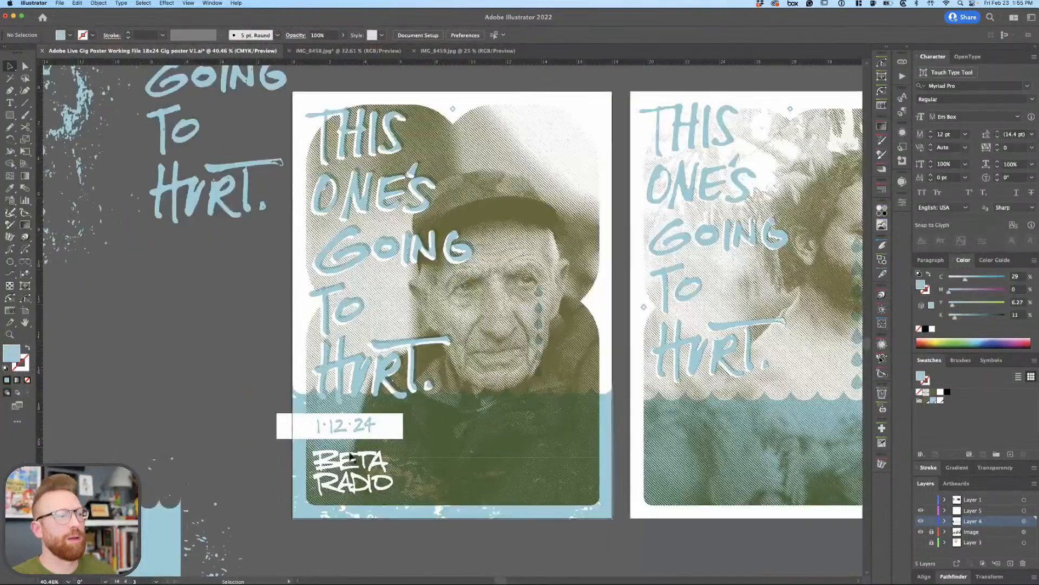